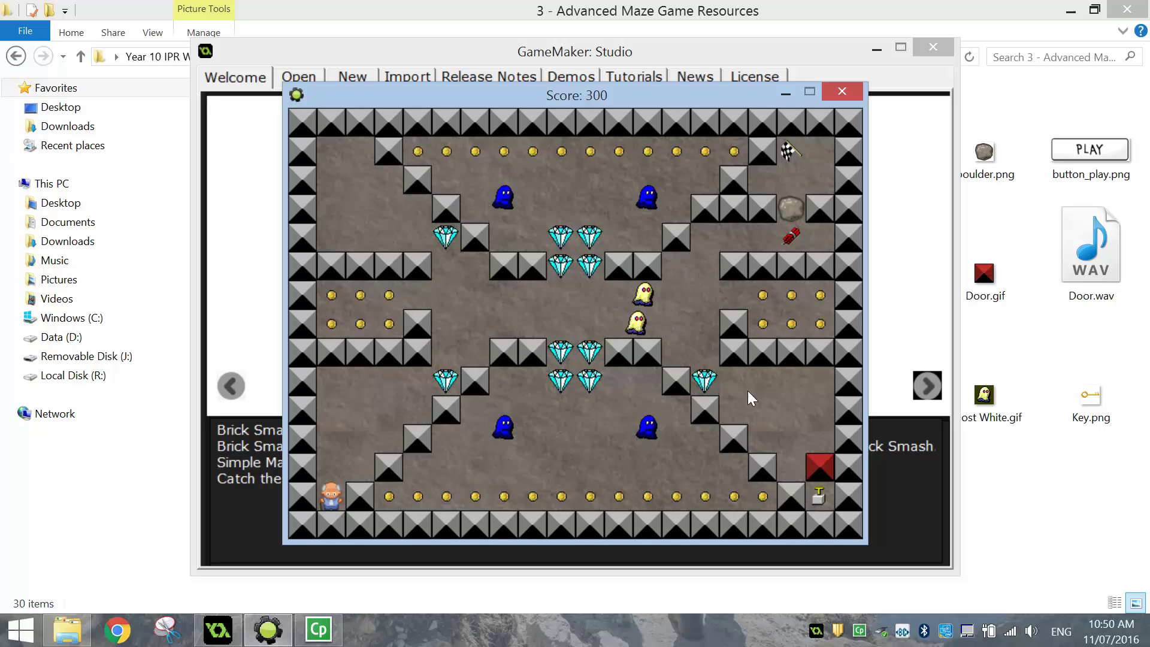
- Test the maze game by steering the man from the lower-left start to collect the two diamonds beside the left walls
key("Up")
key("Right")
key("Right")
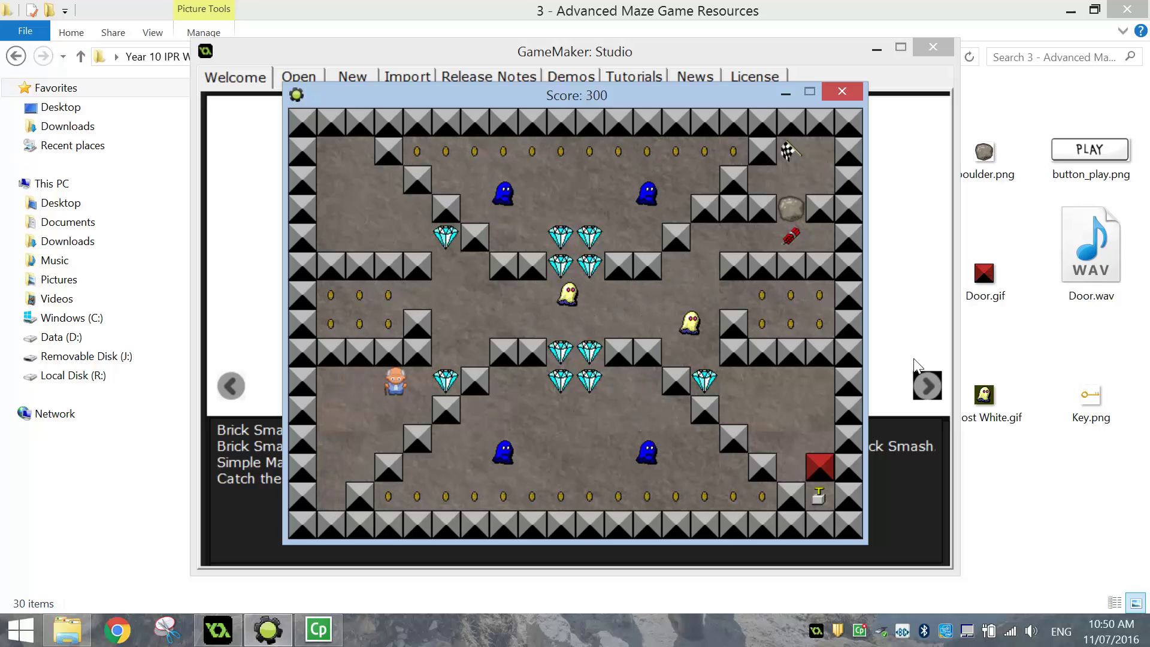
key("Up")
key("Up")
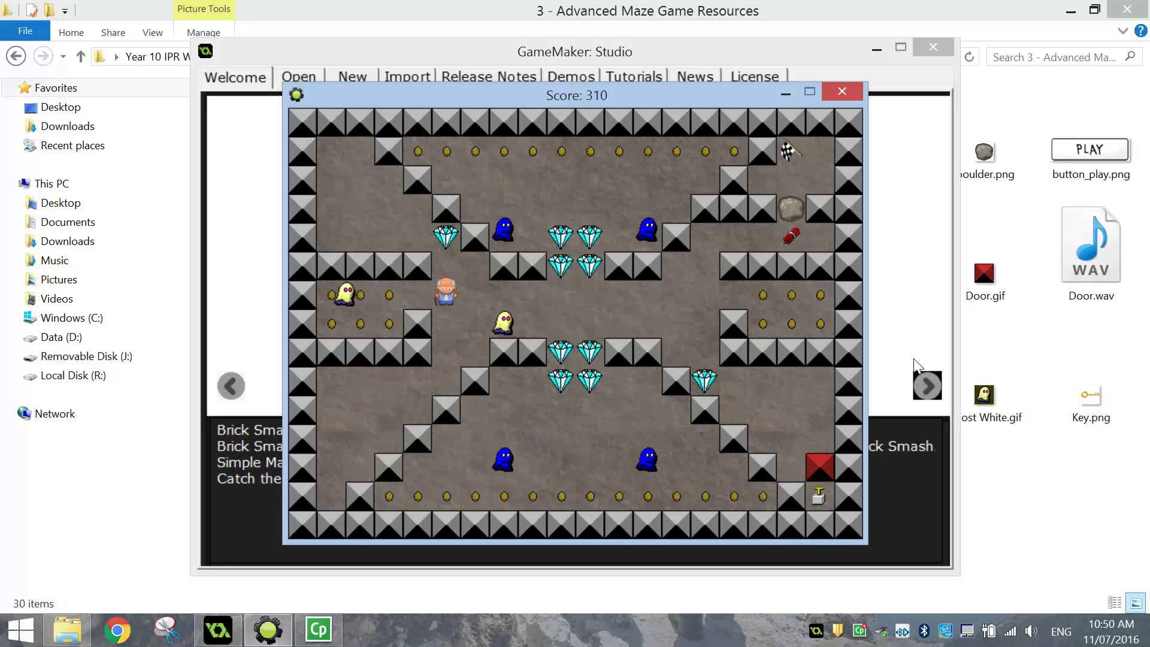
key("Down")
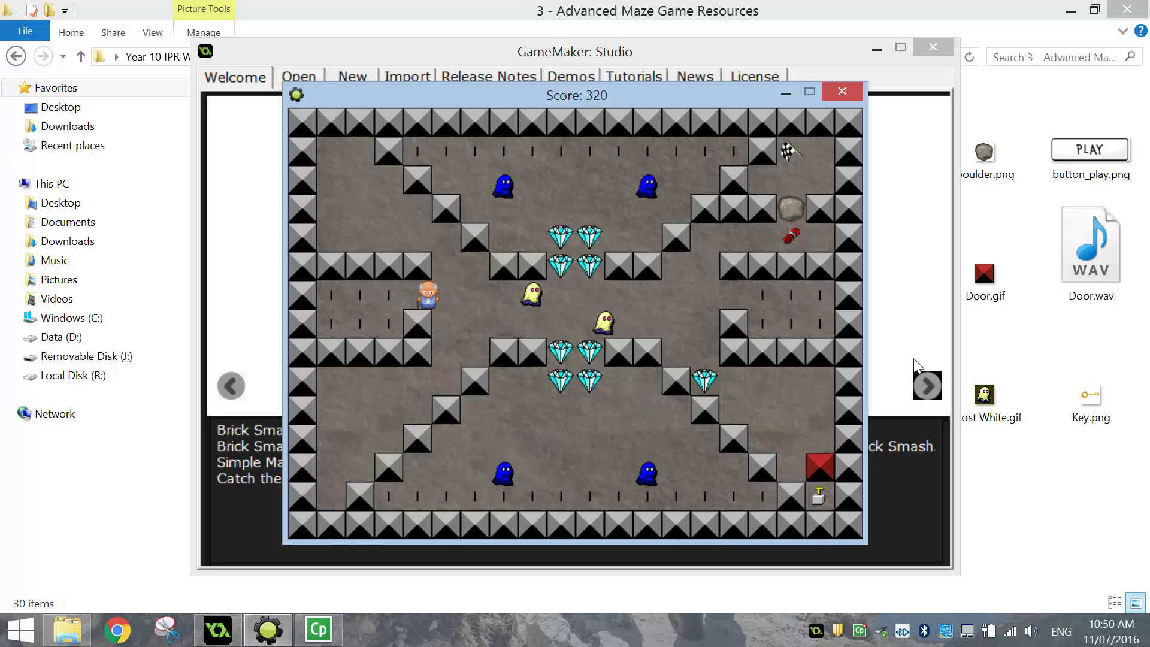
- Steer the man through the middle of the maze to collect the upper and lower central diamond clusters while avoiding the ghosts
key("Right")
key("Up")
key("Right")
key("Down")
key("Left")
key("Up")
key("Right")
key("Up")
key("Right")
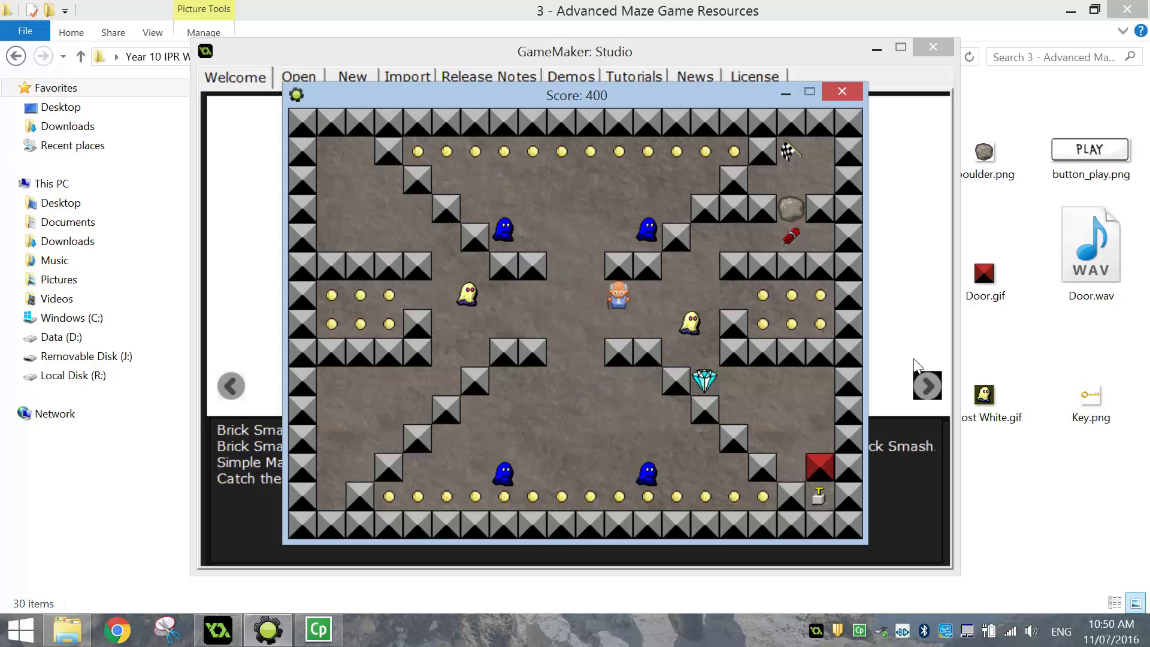
- Collect the last diamond, steer the man through the door position onto the trigger, and close the game
key("Down")
key("Right")
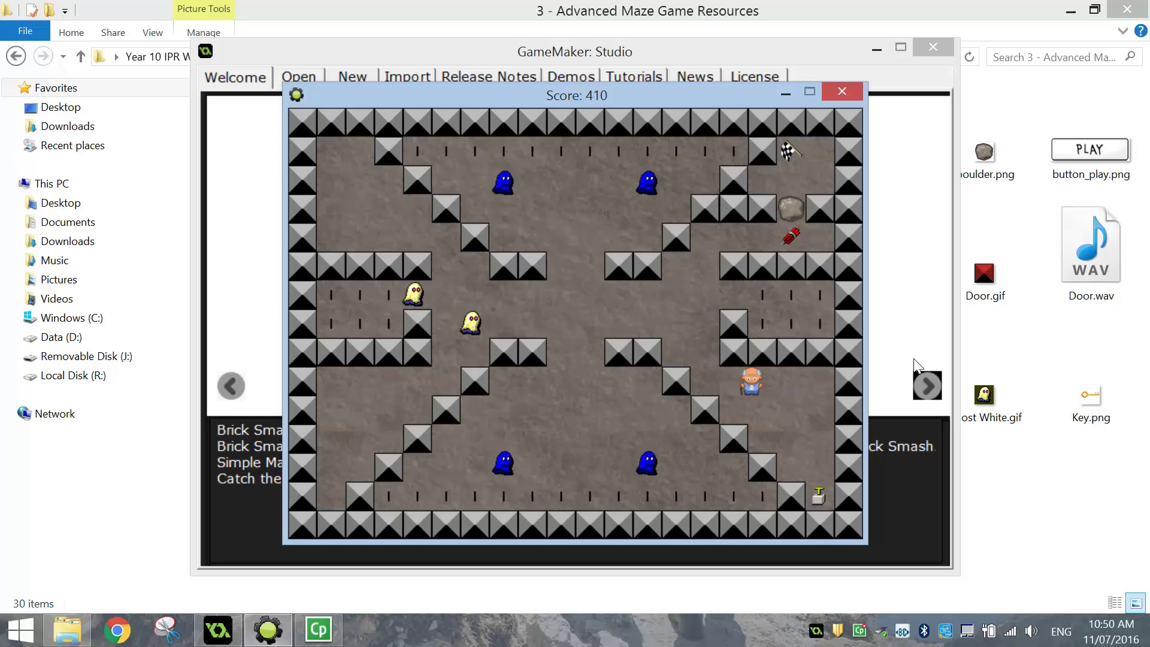
key("Down")
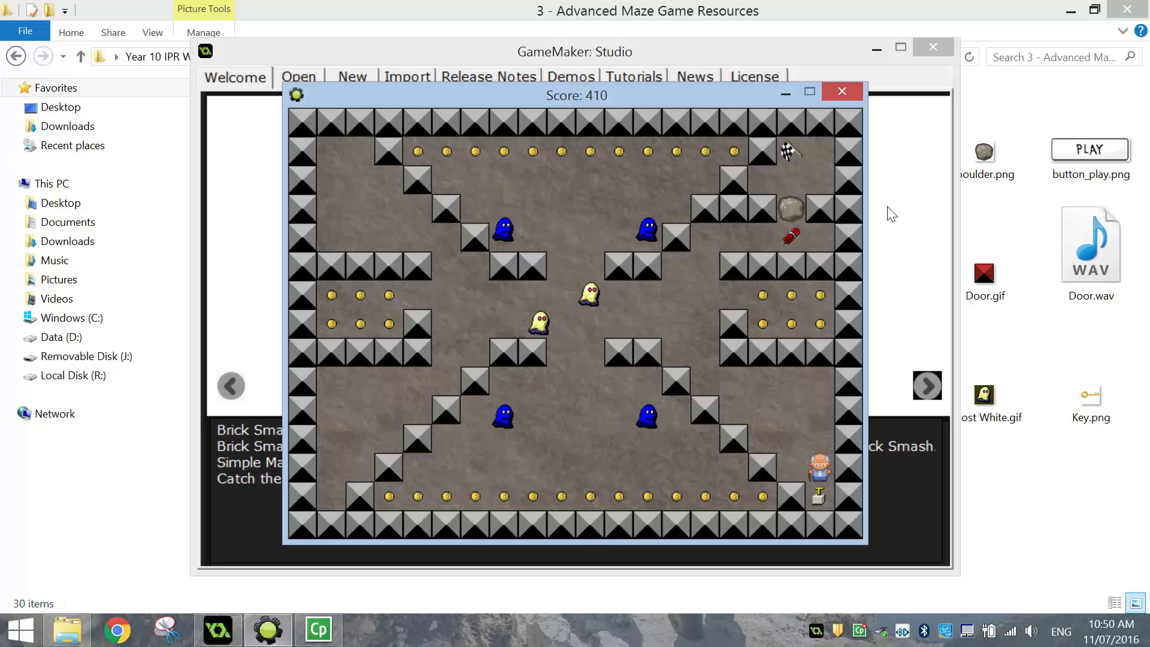
key("Down")
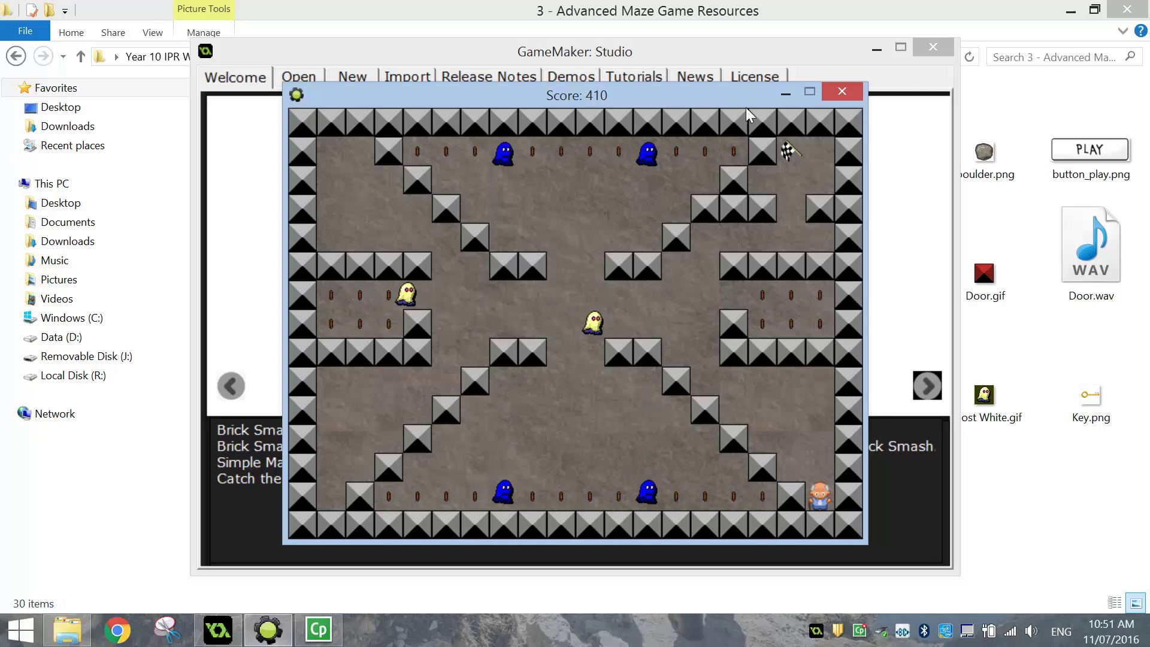
left_click(829, 92)
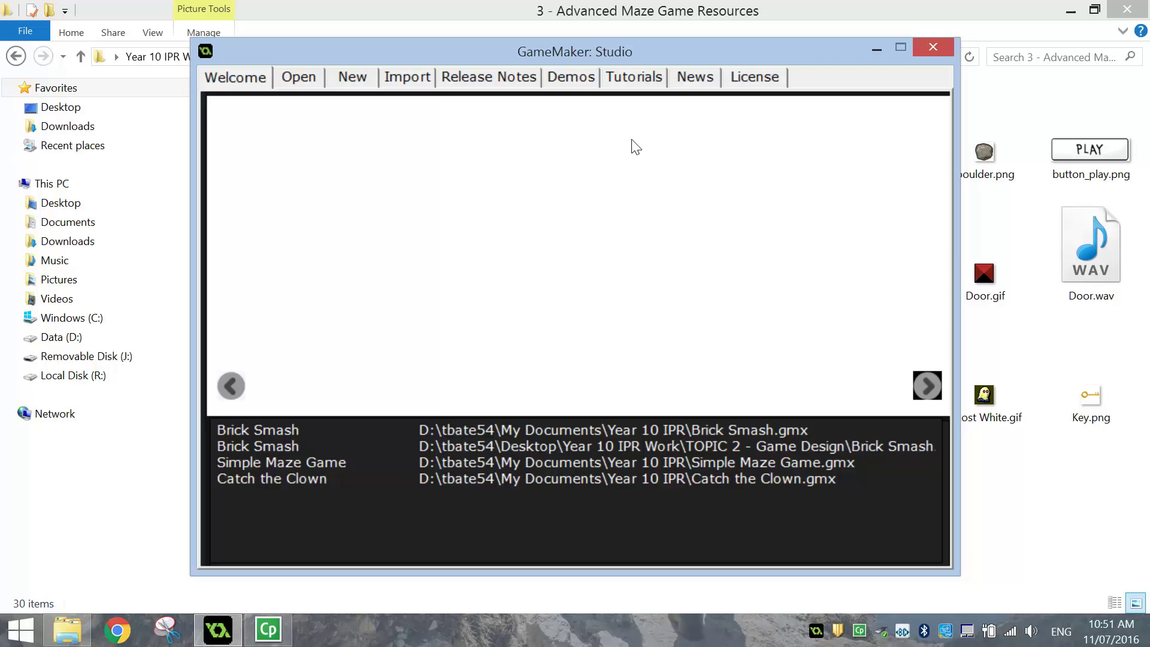
- Create a new project named Advanced Maze Game in the Year 10 IPR directory, and clear the workspace by closing Compile Messages and maximizing the main window
left_click_drag(589, 52, 608, 47)
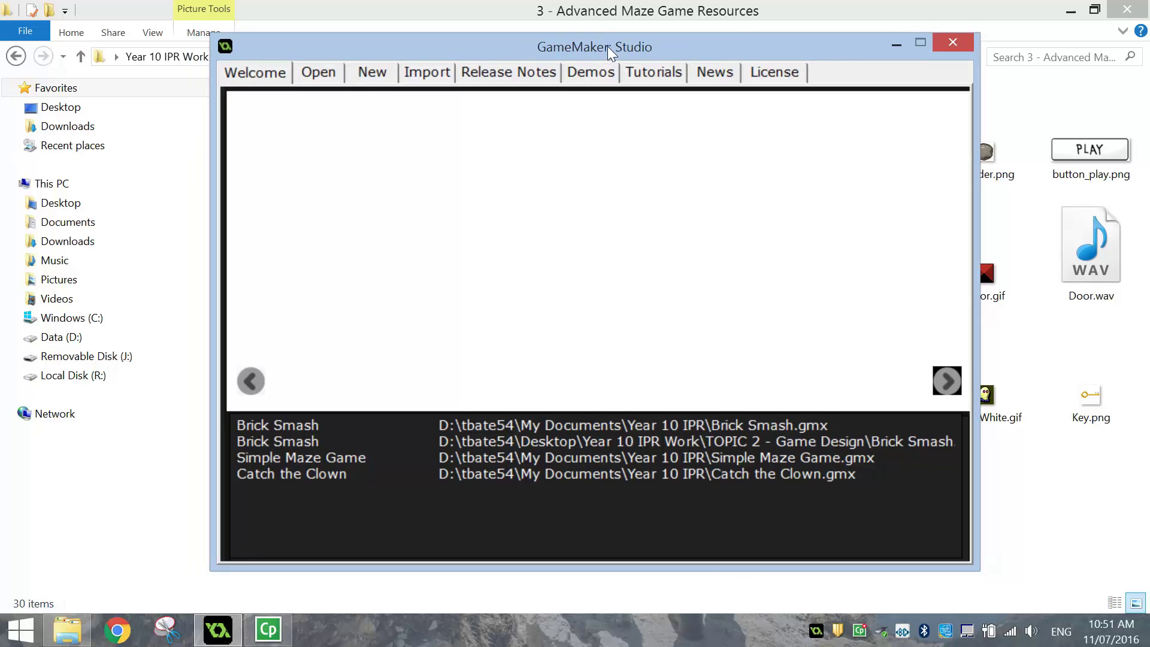
left_click(382, 72)
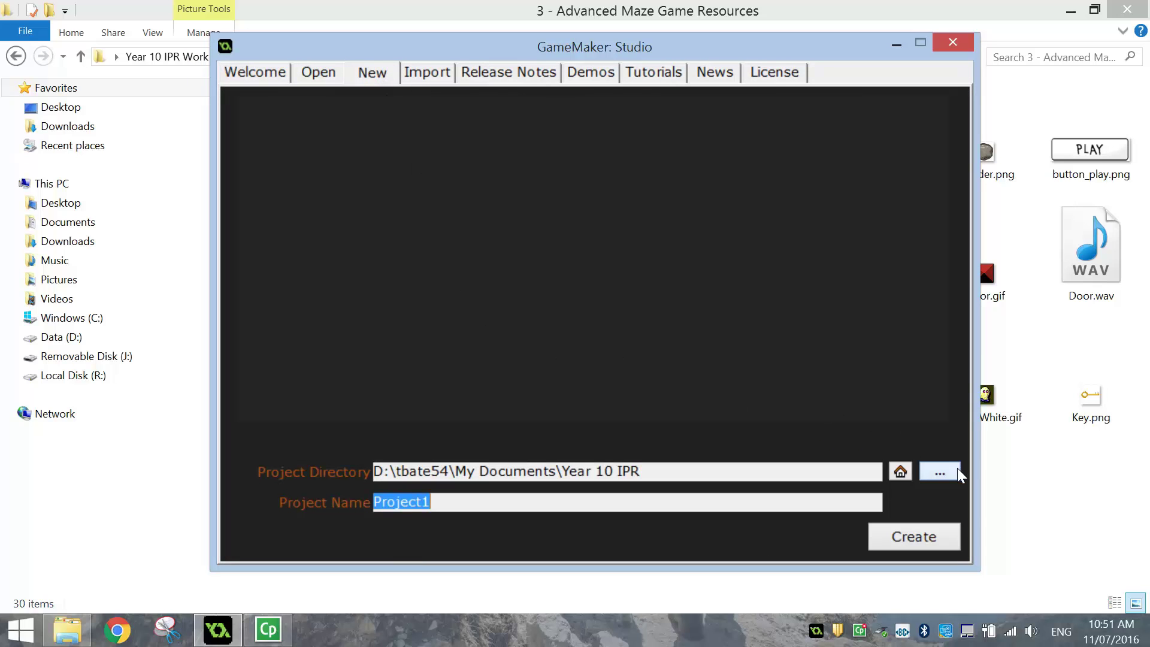
left_click_drag(659, 472, 467, 472)
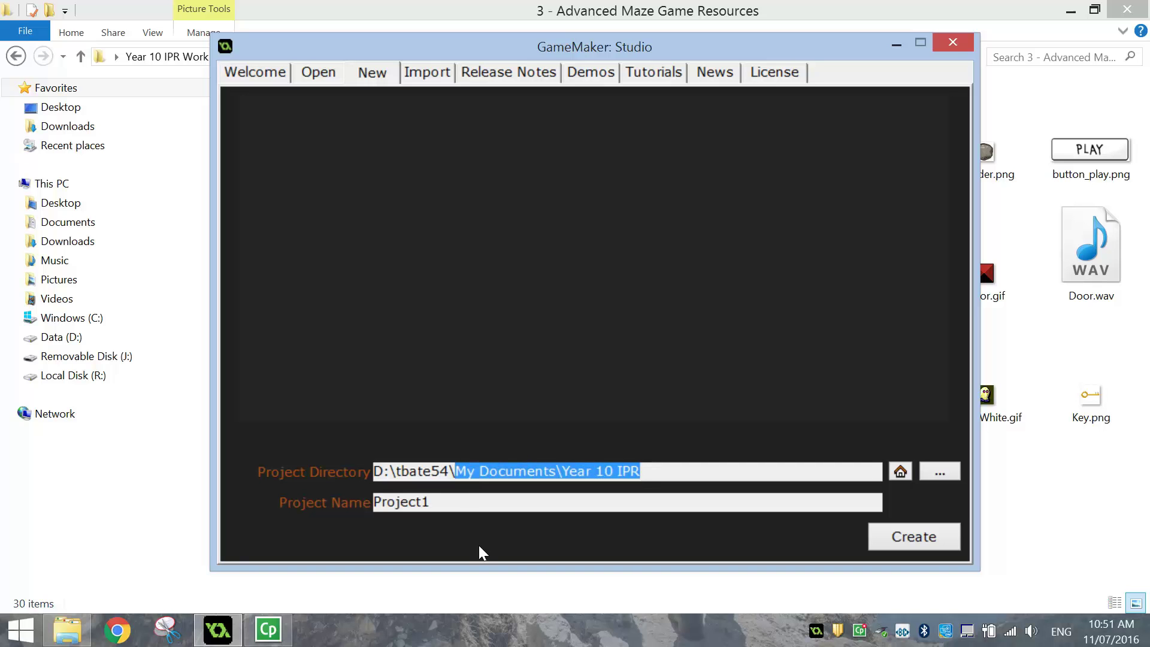
left_click(437, 510)
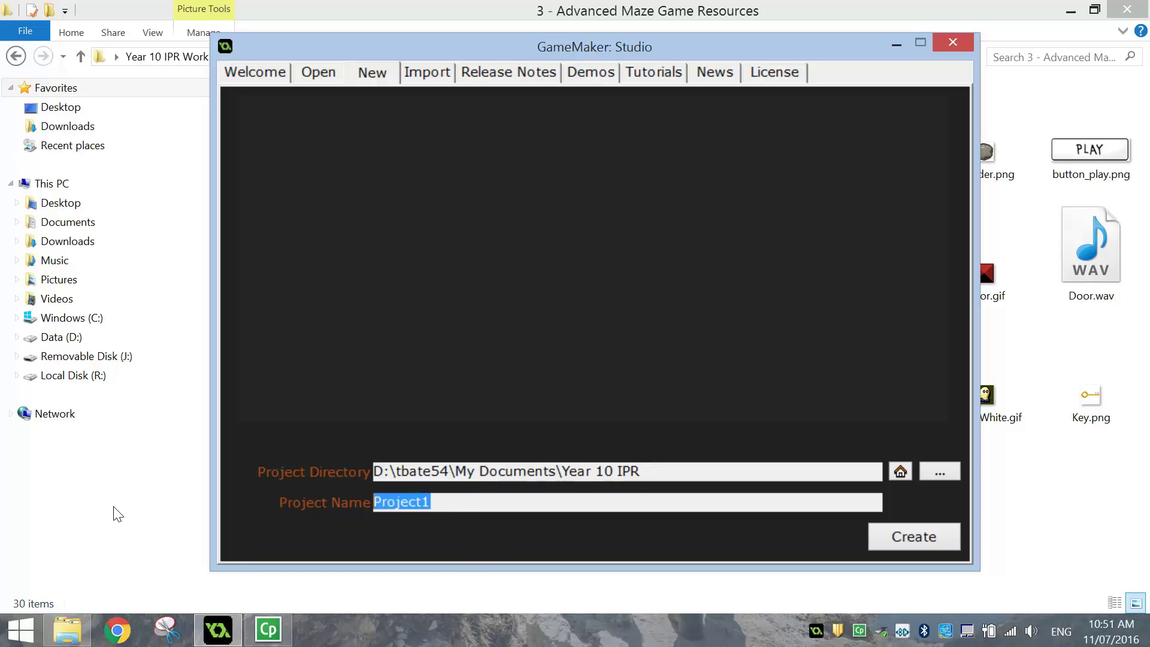
type("Advance")
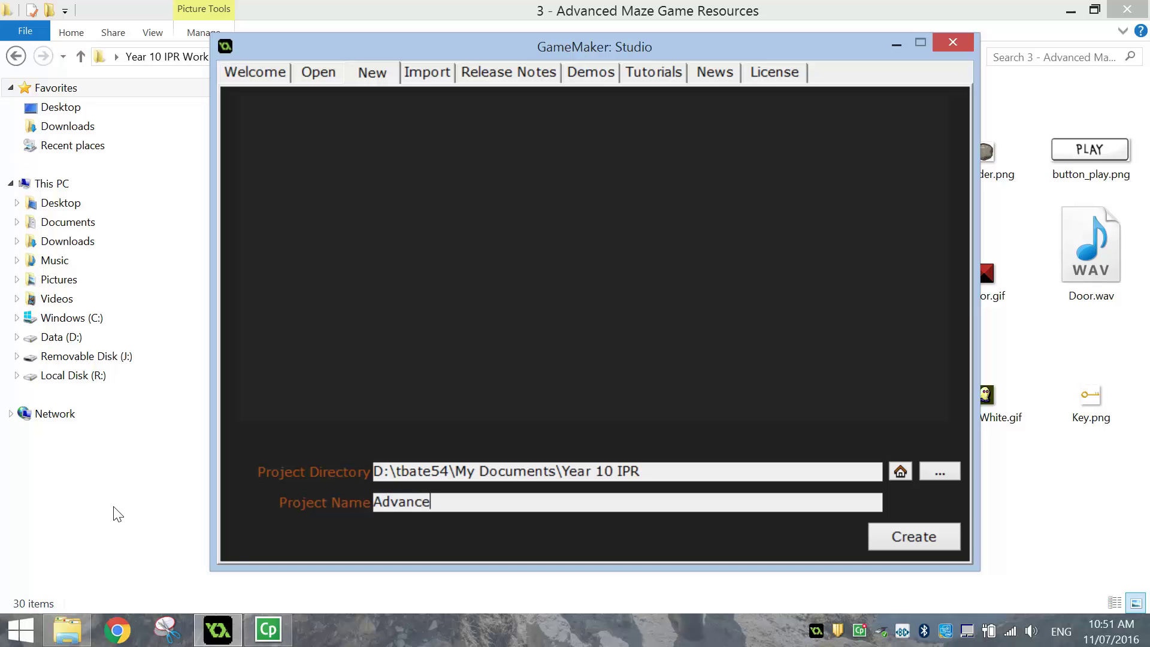
type("d Maze Game")
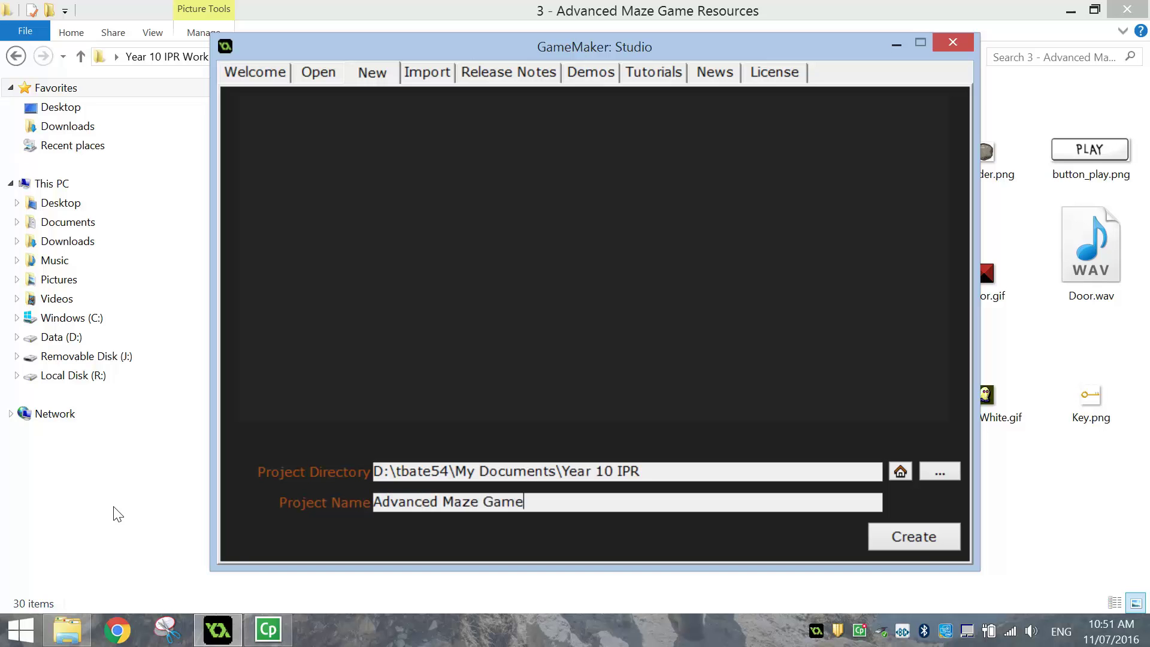
left_click(911, 538)
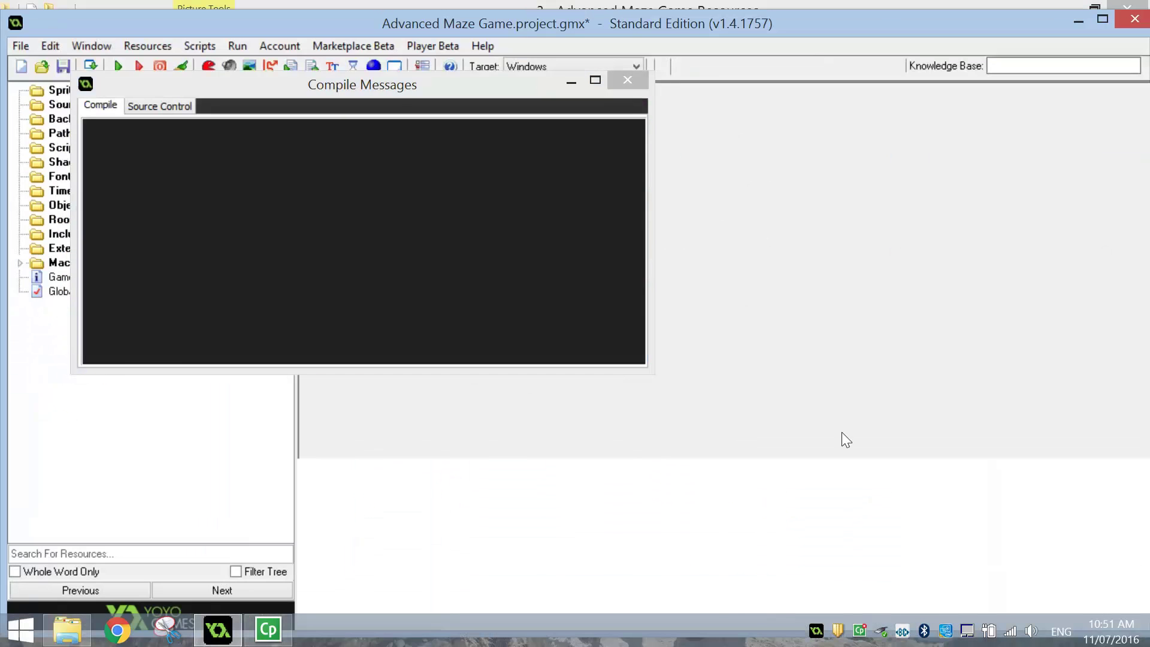
left_click(628, 82)
left_click(1101, 17)
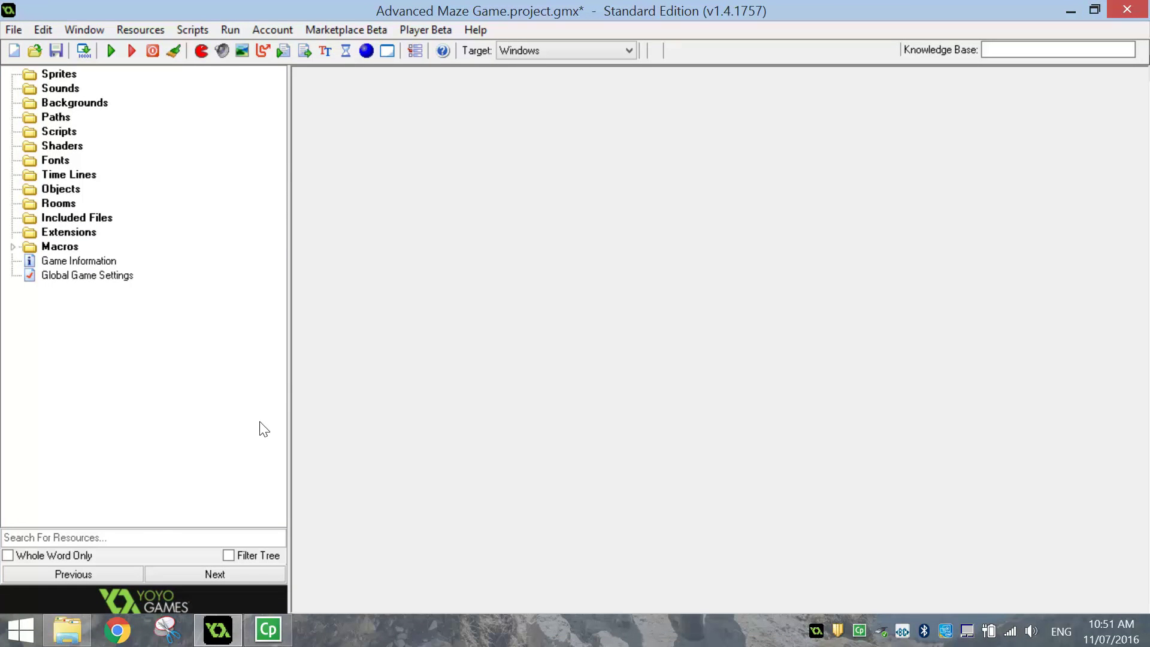
- Switch to File Explorer and copy all files in the 3 - Advanced Maze Game Resources folder
left_click(67, 630)
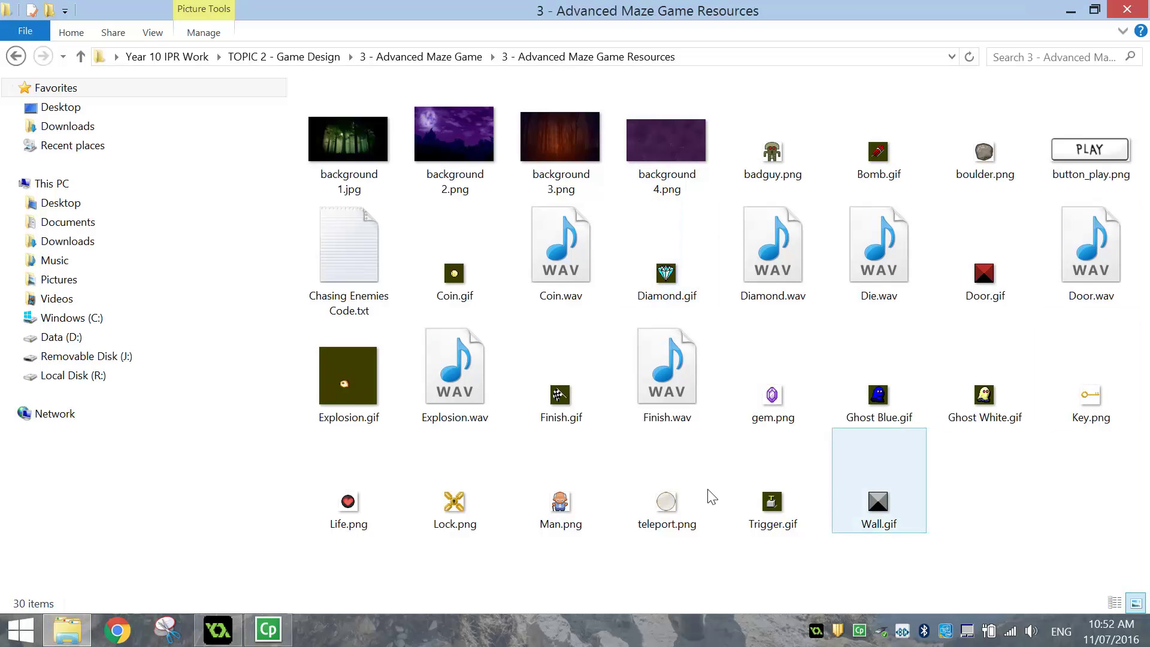
left_click(561, 179)
left_click(916, 198)
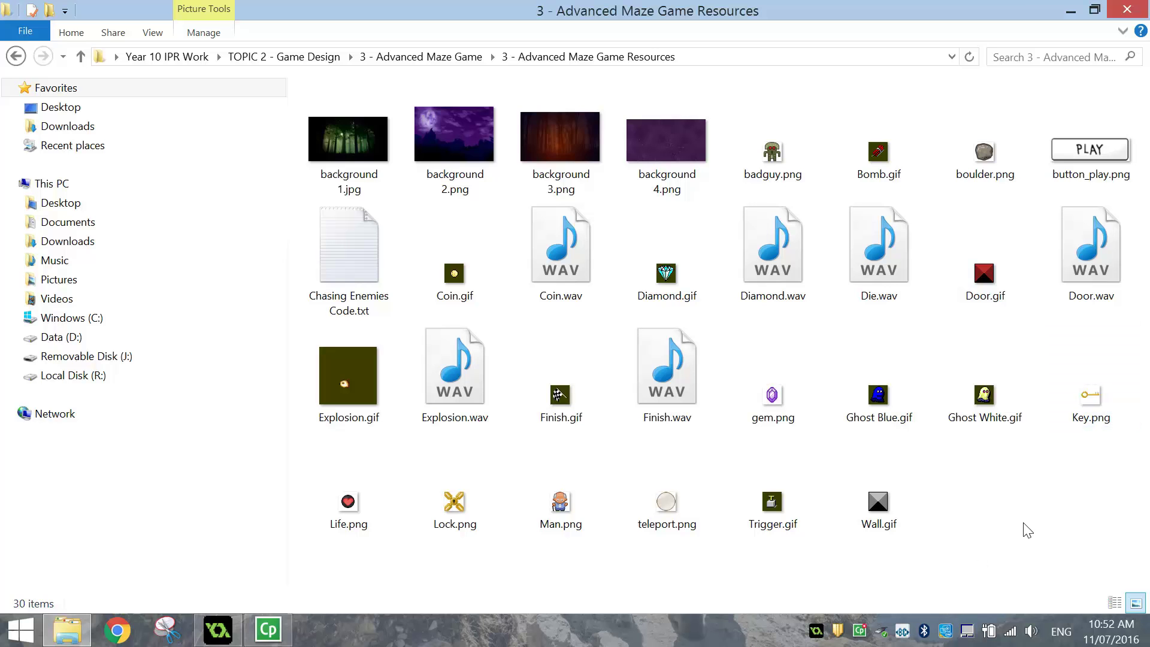
left_click_drag(1120, 535, 358, 133)
right_click(358, 133)
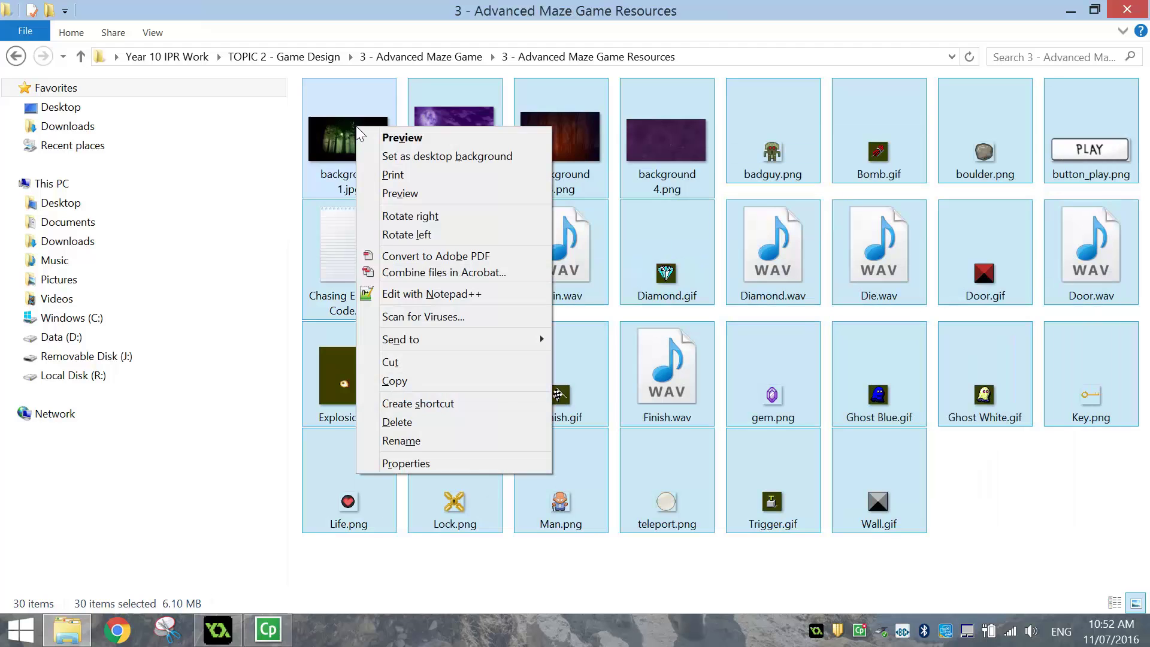
left_click(395, 381)
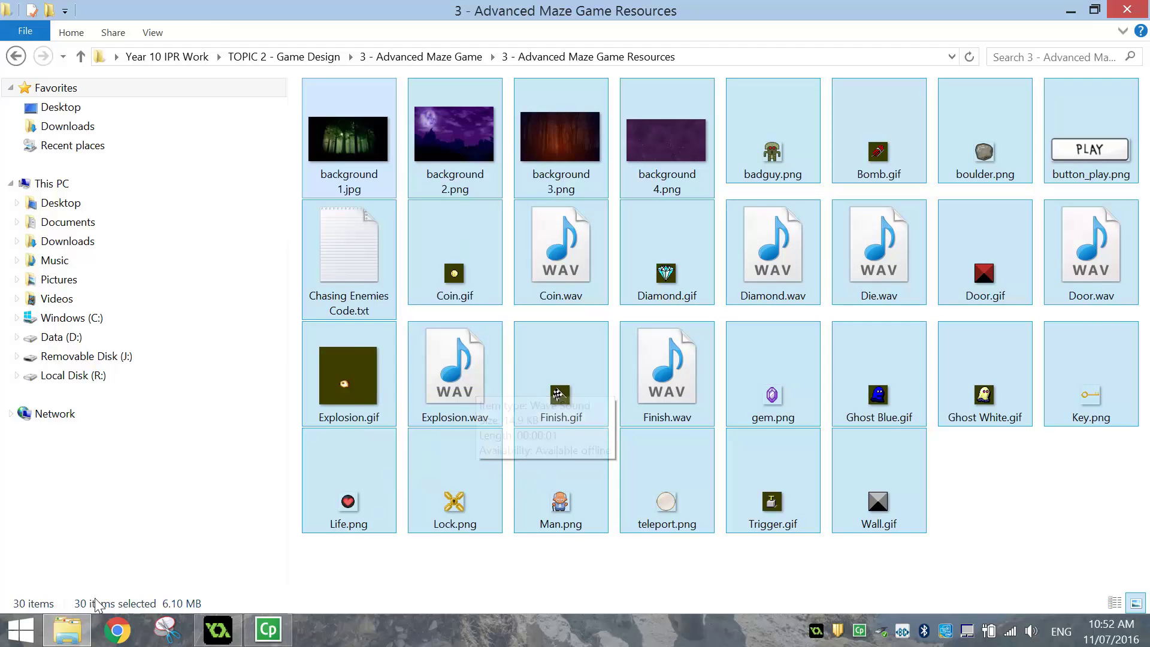
- Create a folder named Resources inside Advanced Maze Game.gmx, located in the Year 10 IPR folder under Documents
left_click(56, 228)
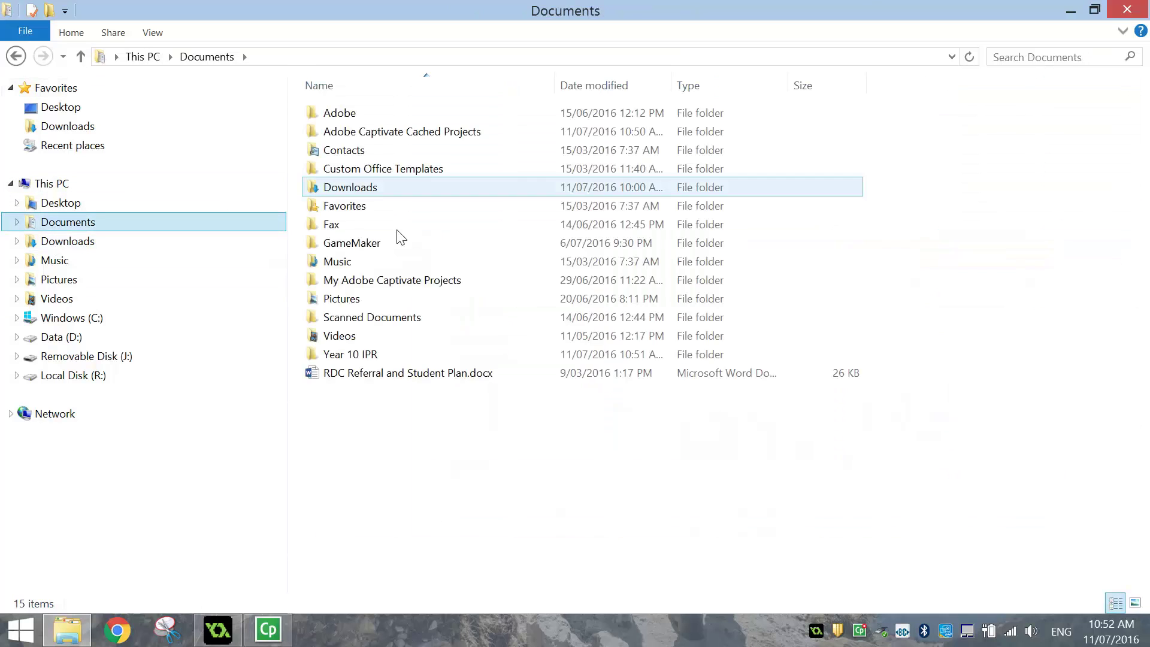
left_click(372, 354)
double_click(373, 355)
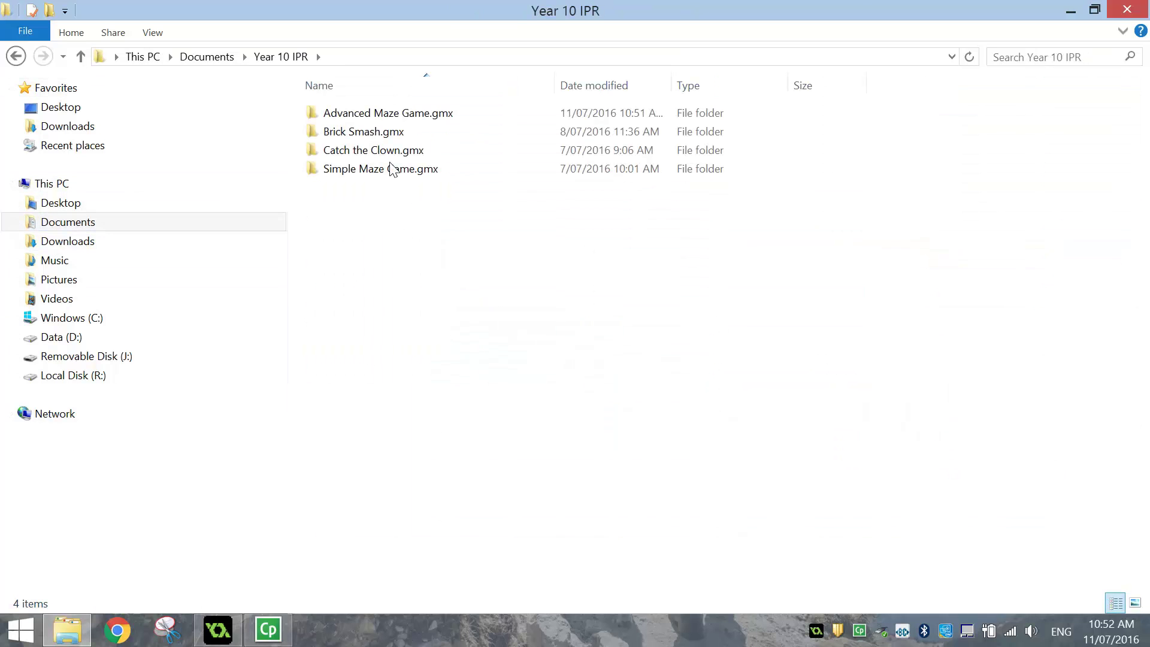
left_click(363, 120)
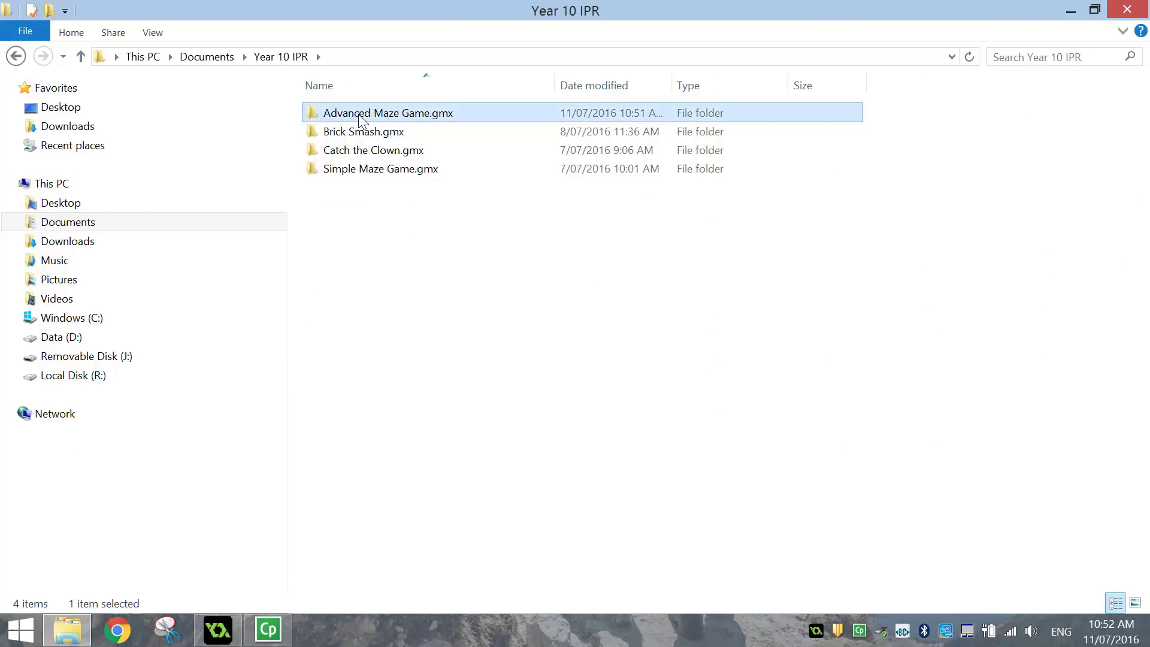
double_click(395, 118)
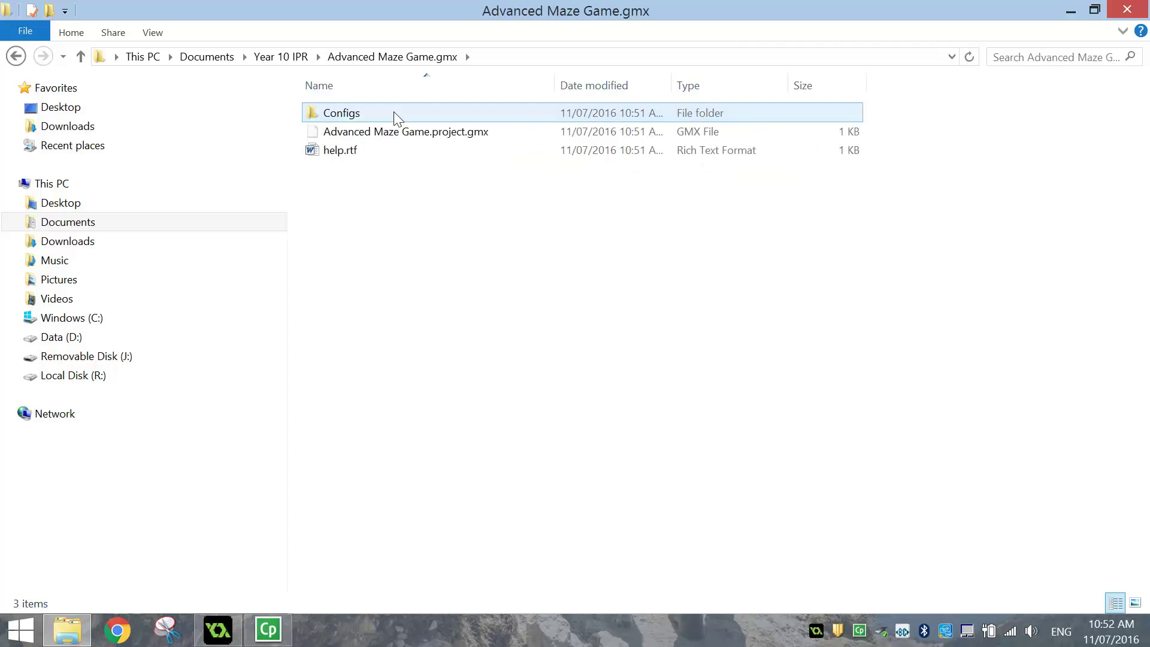
left_click(49, 10)
type("Resources")
key("Return")
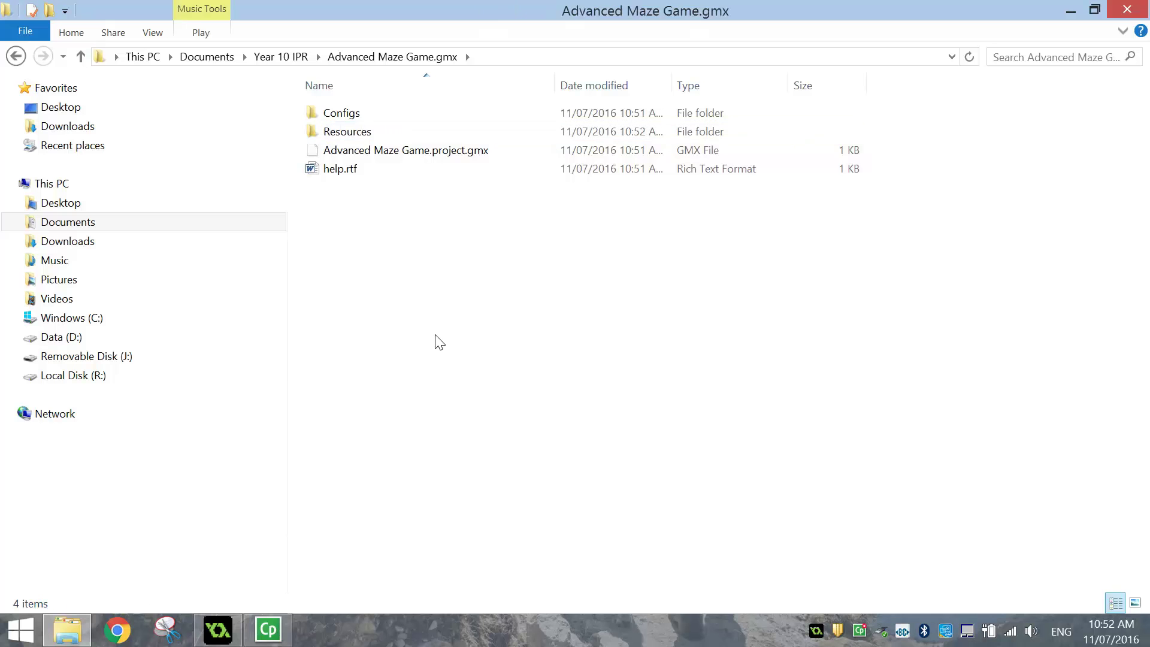
- Paste the copied game files into the new Resources folder
double_click(347, 132)
right_click(346, 136)
left_click(417, 247)
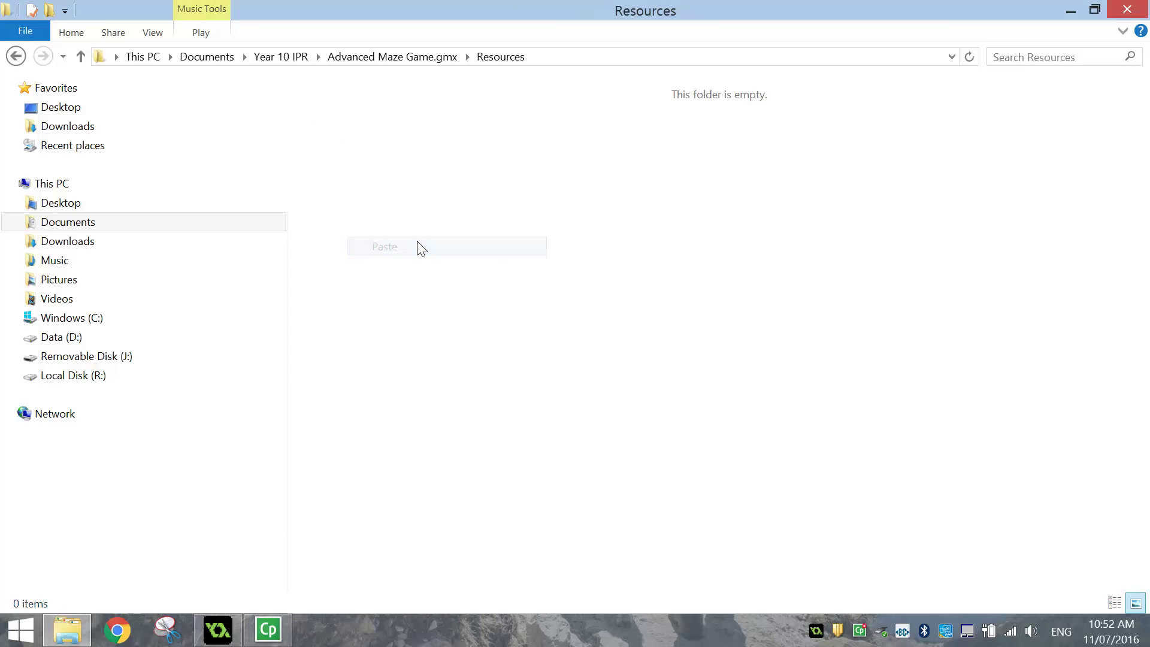
left_click(1081, 516)
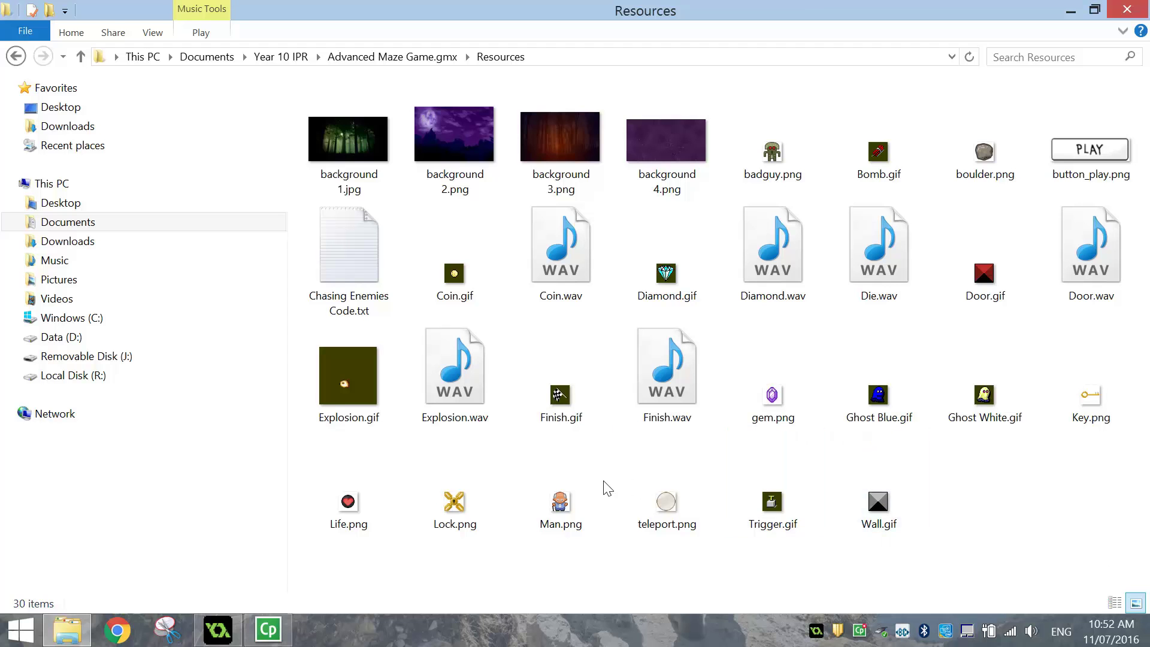
- Switch back to GameMaker, create a new sprite, and load badguy.png from the project's Resources folder into it
left_click(231, 621)
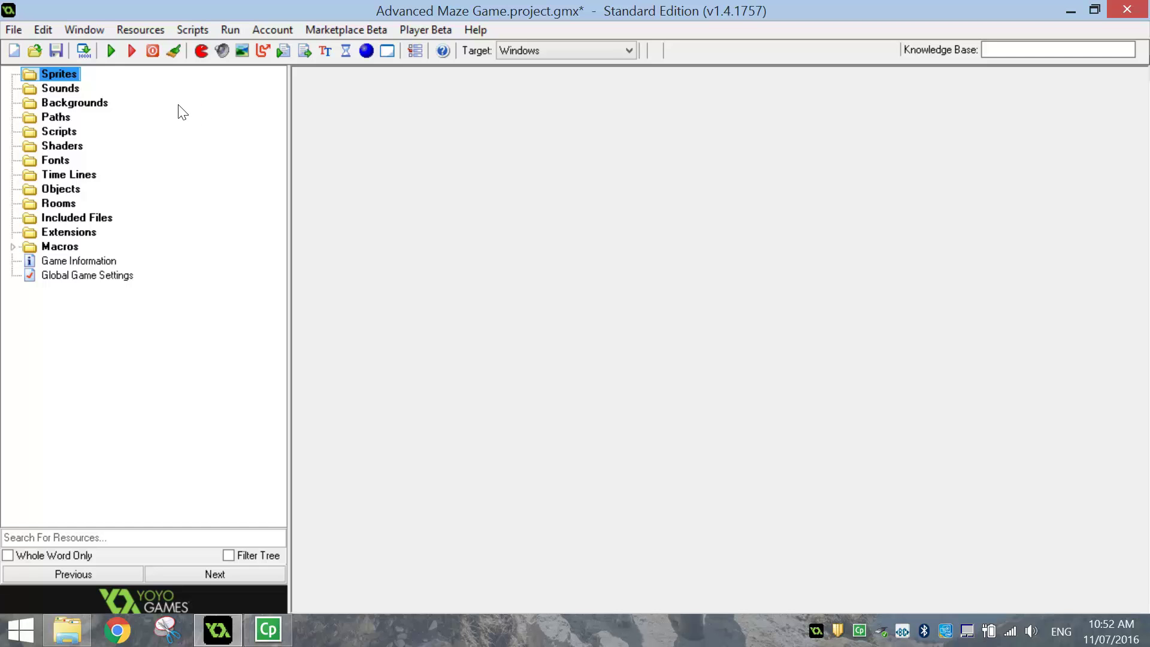
left_click(202, 52)
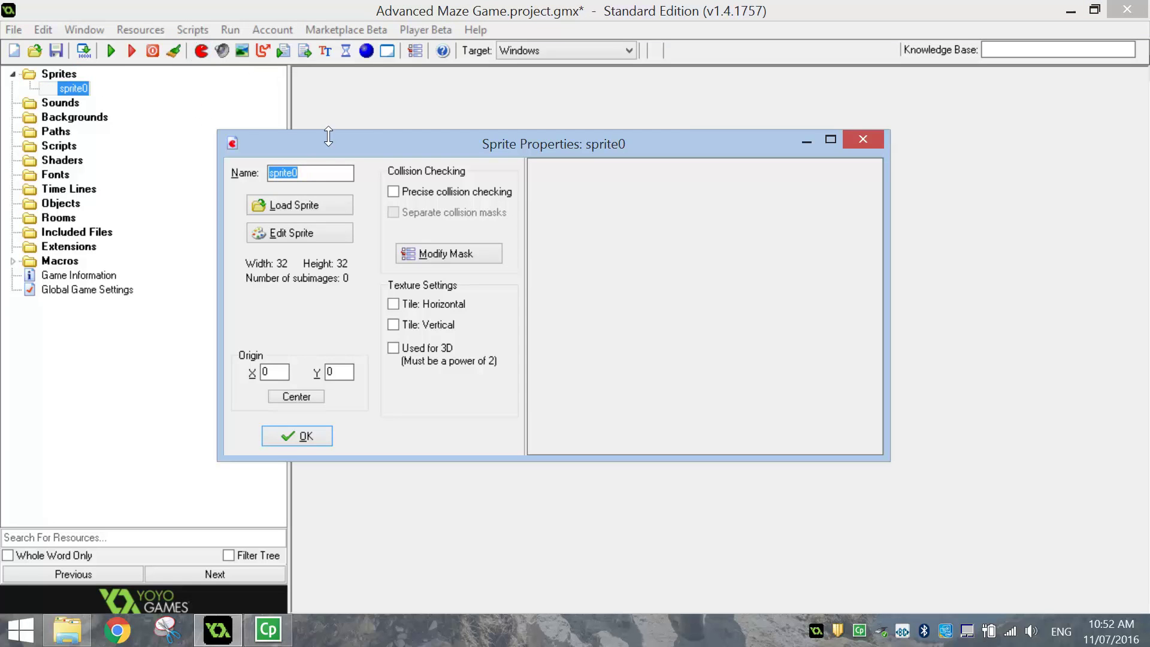
left_click_drag(333, 144, 403, 106)
left_click(372, 168)
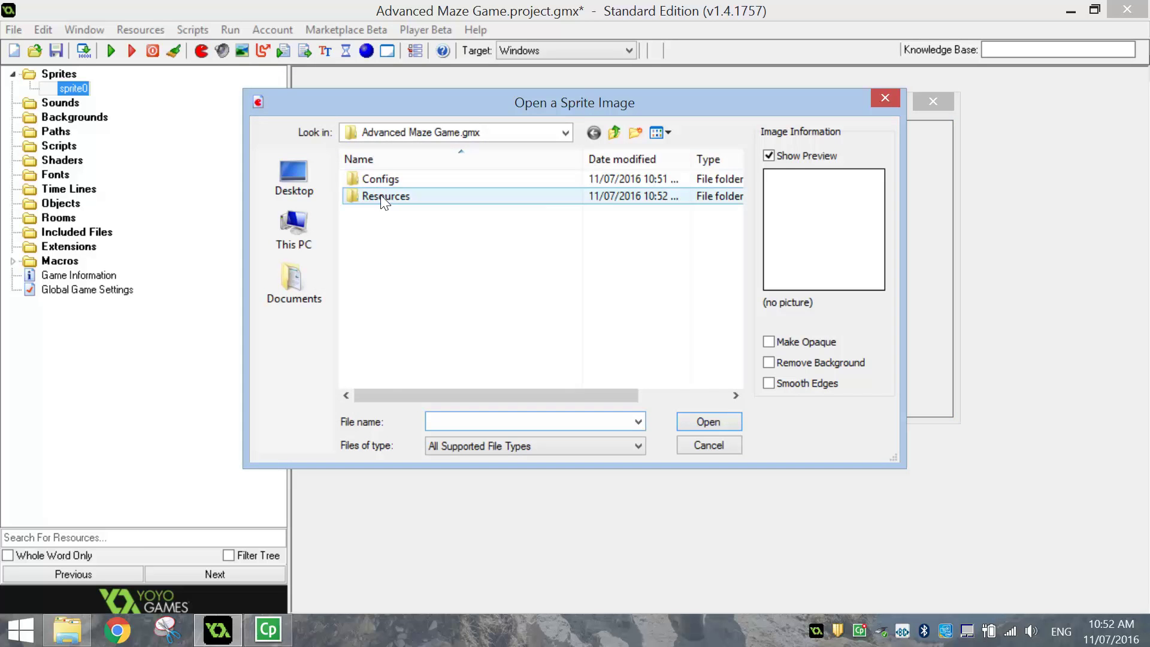
double_click(380, 195)
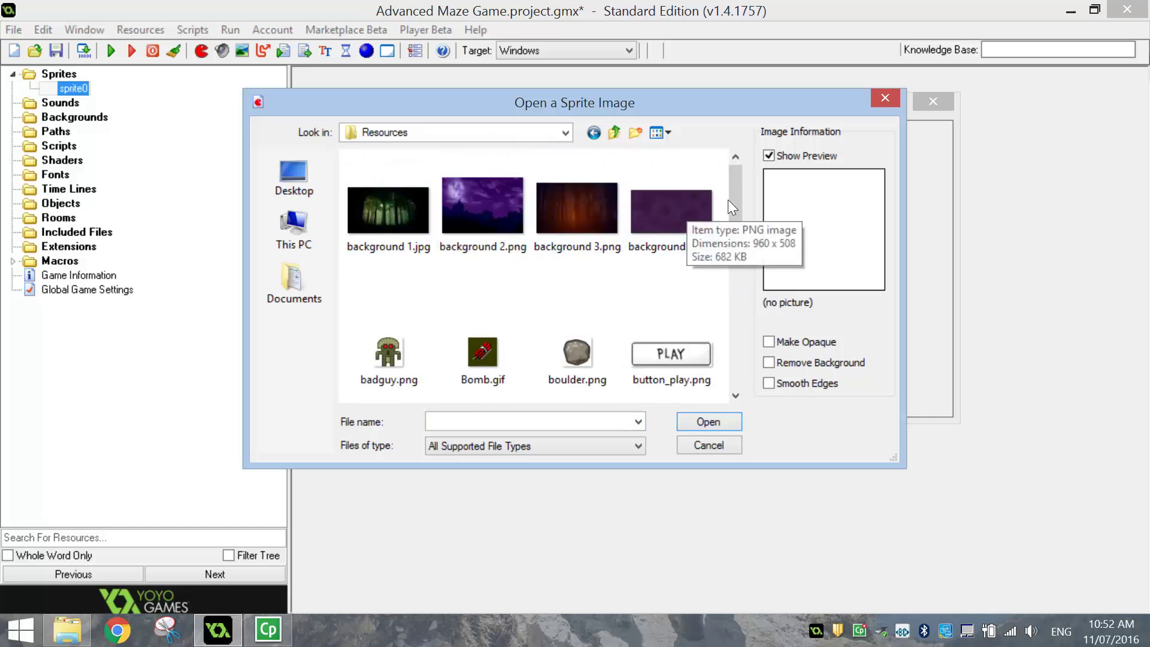
left_click_drag(739, 197, 739, 227)
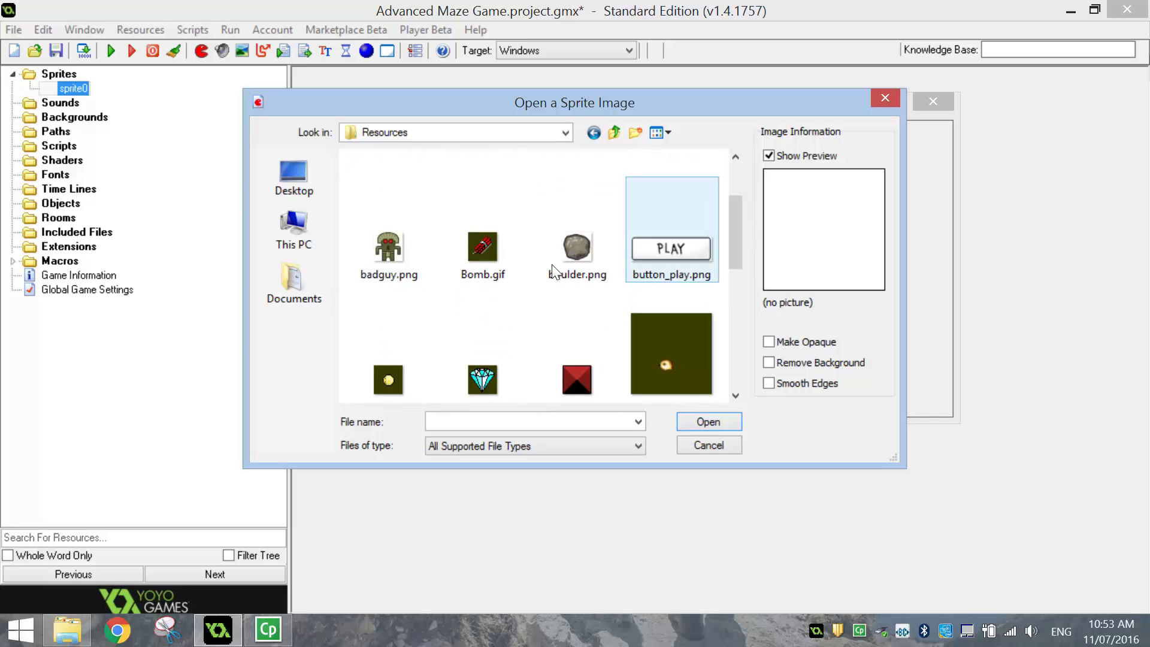
left_click(409, 266)
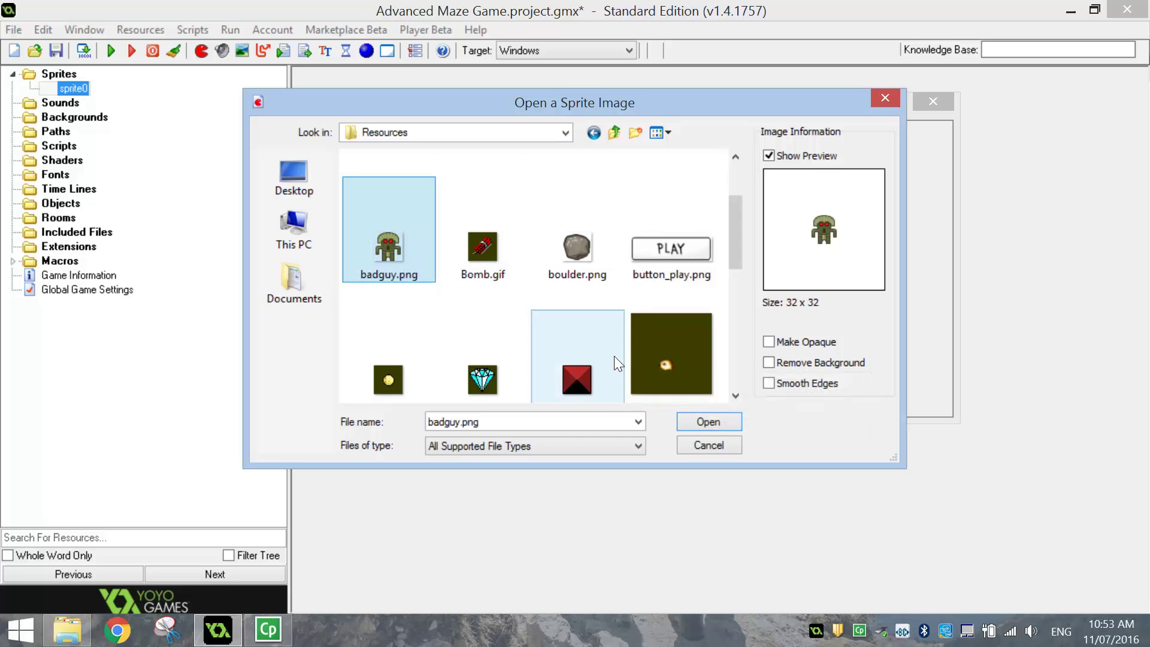
left_click(709, 422)
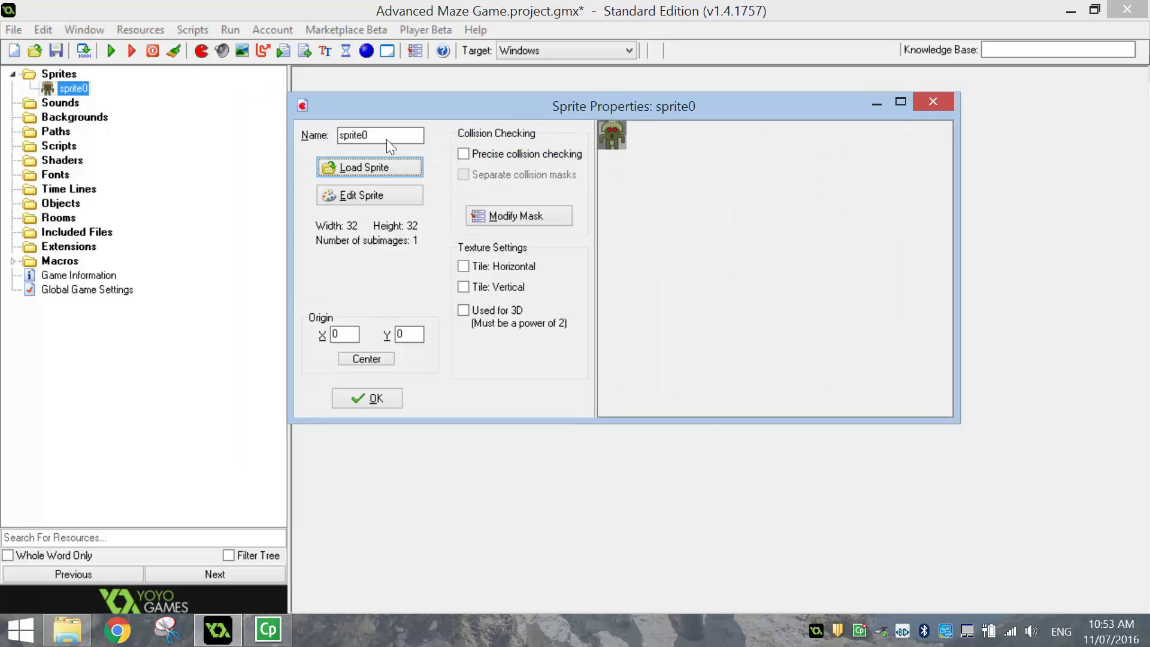
- Name the bad guy sprite spr_badguy and save its properties
double_click(365, 135)
type("spr_badguy")
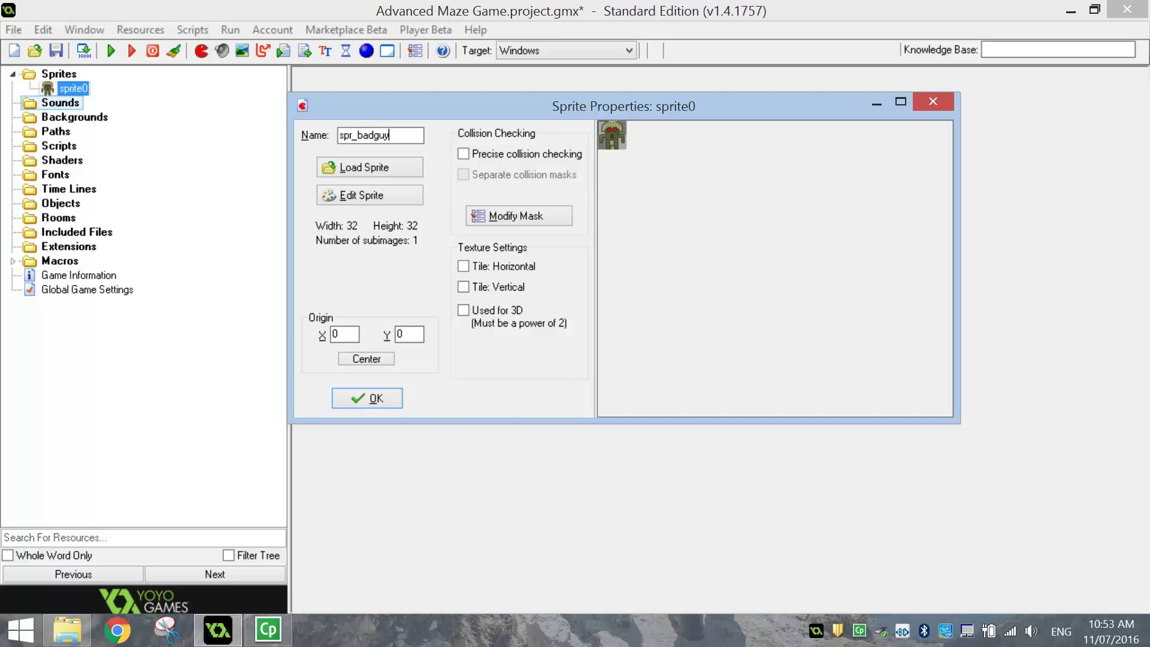
left_click(341, 397)
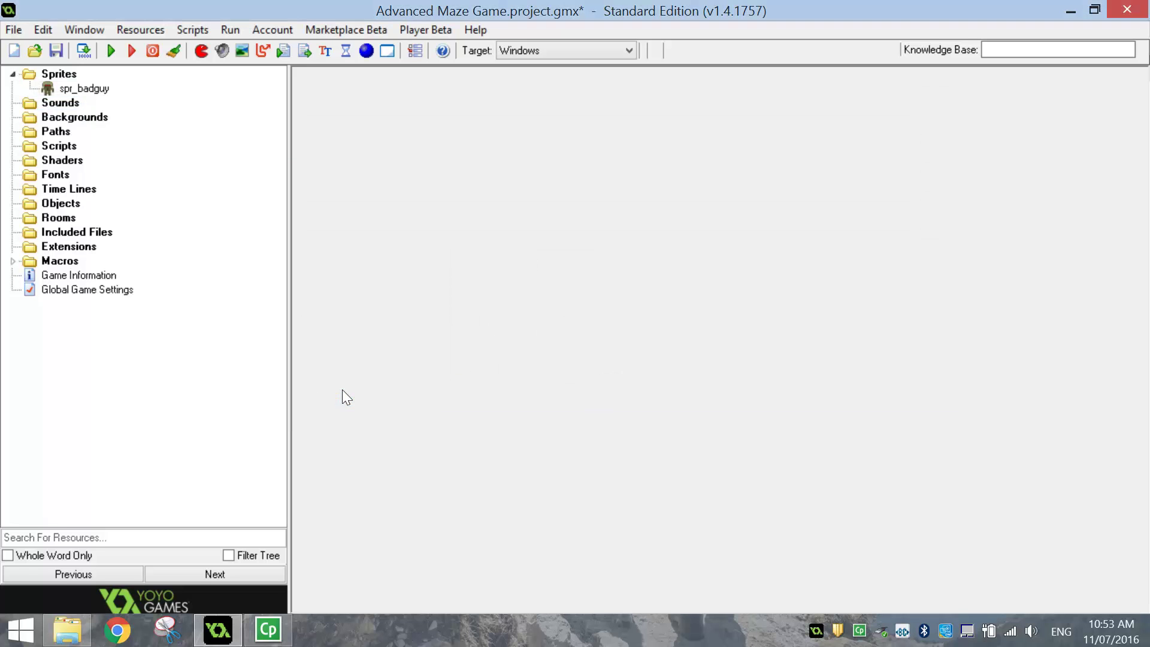
- Create a sprite named spr_bomb from Bomb.gif with its background removed
left_click(202, 51)
left_click(401, 169)
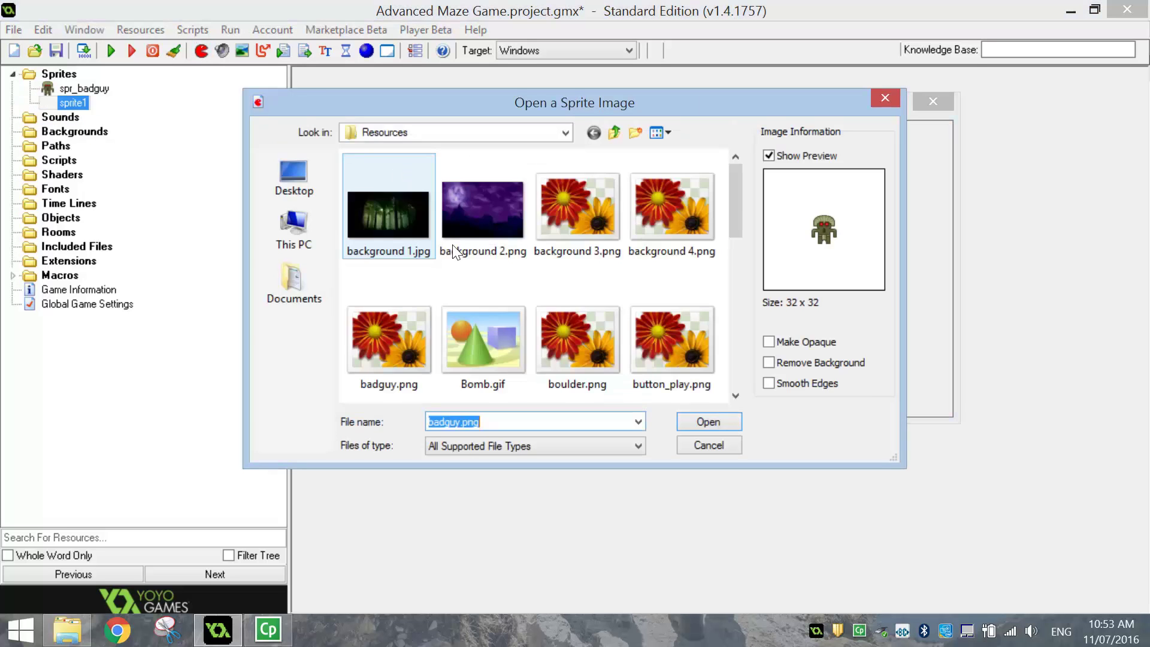
left_click(488, 341)
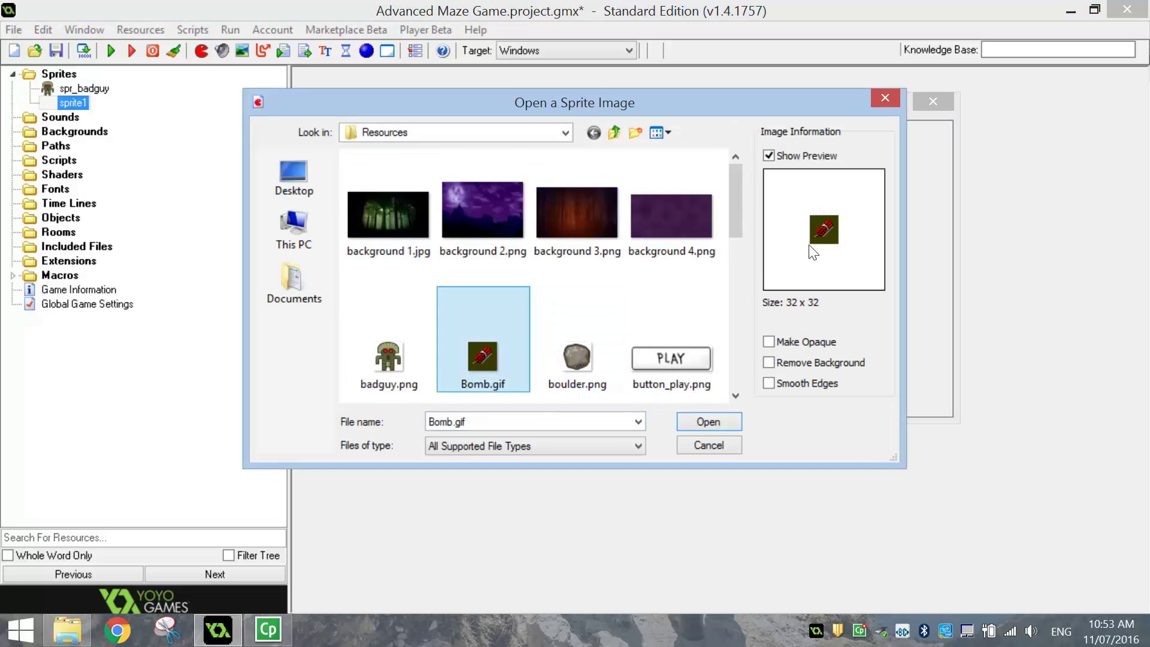
left_click(793, 362)
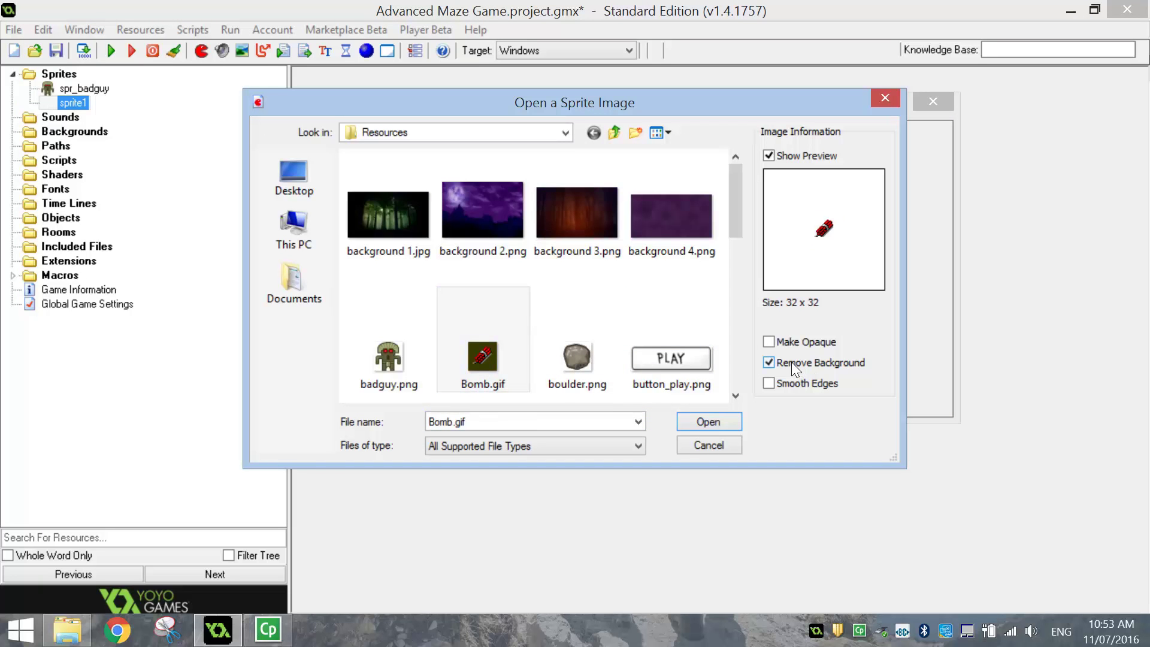
left_click(715, 418)
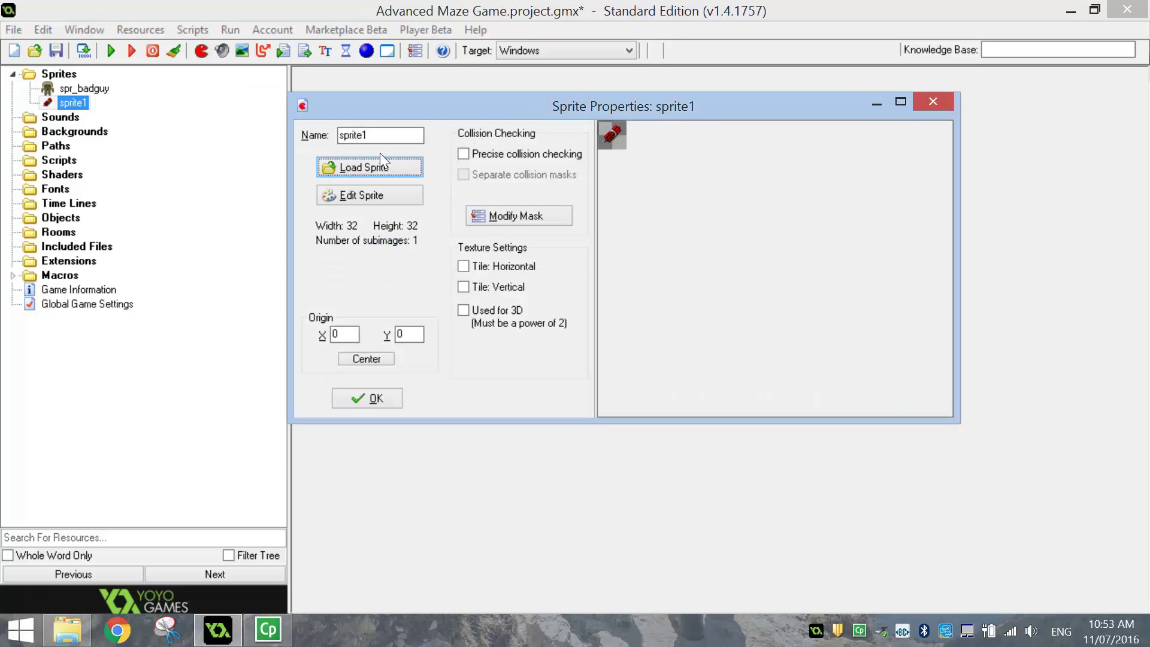
type("spr_bomb")
key("Return")
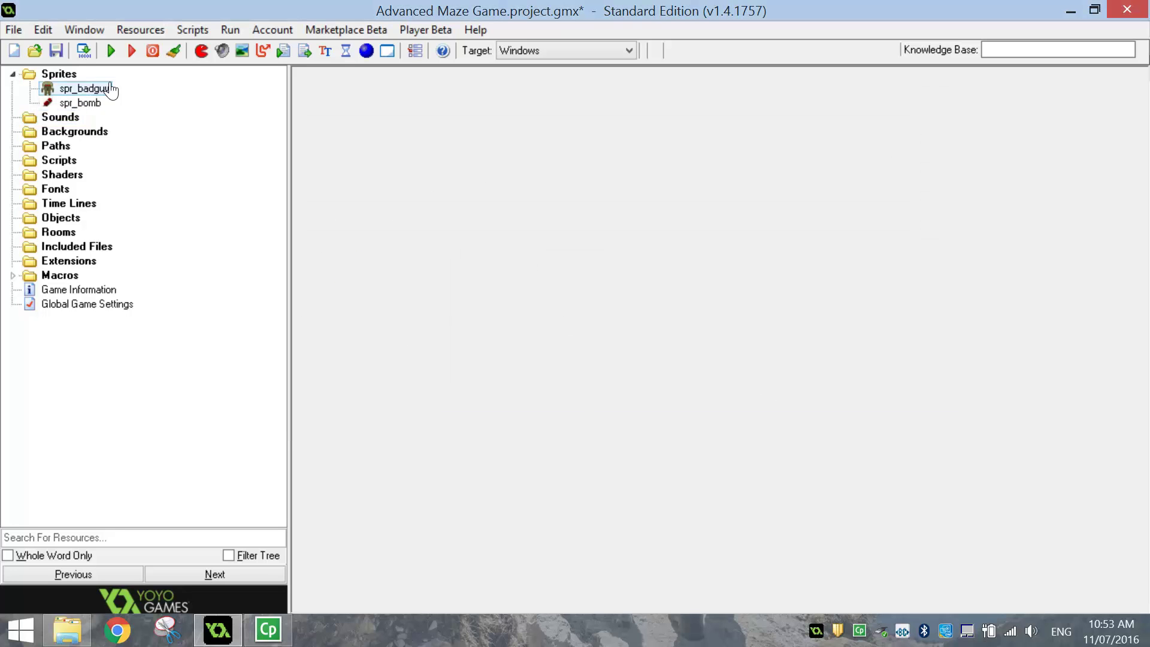
- Create a sprite from boulder.png and name it spr_boulder
left_click(201, 51)
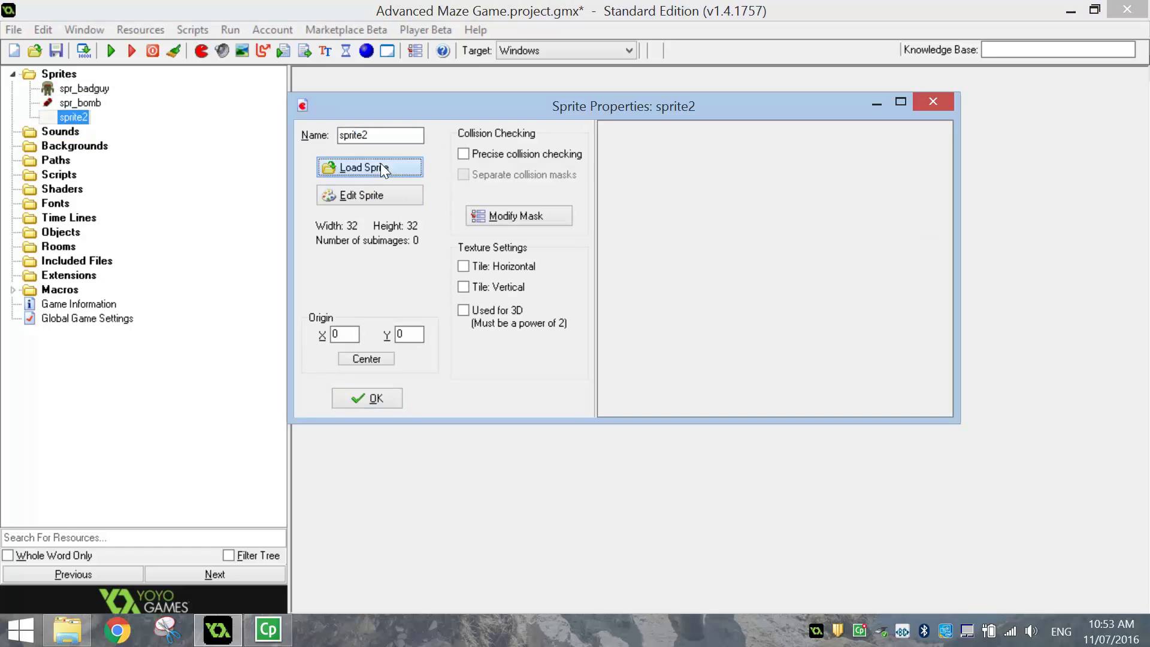
left_click(380, 164)
left_click(570, 358)
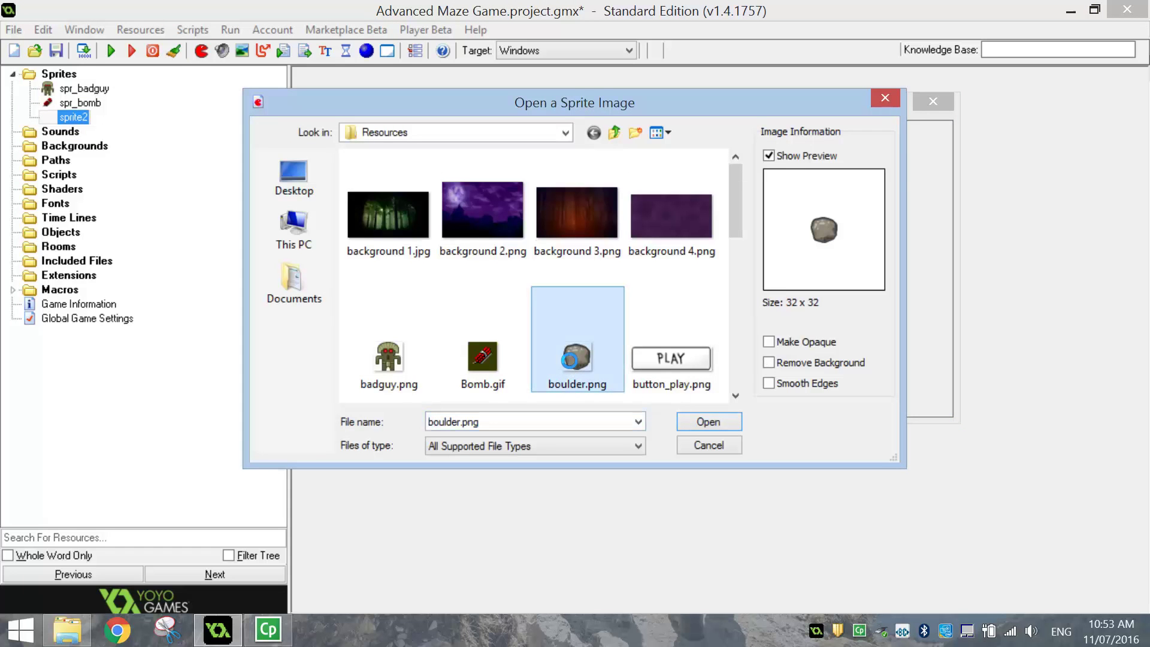
left_click(729, 422)
double_click(391, 142)
type("spr_boulder")
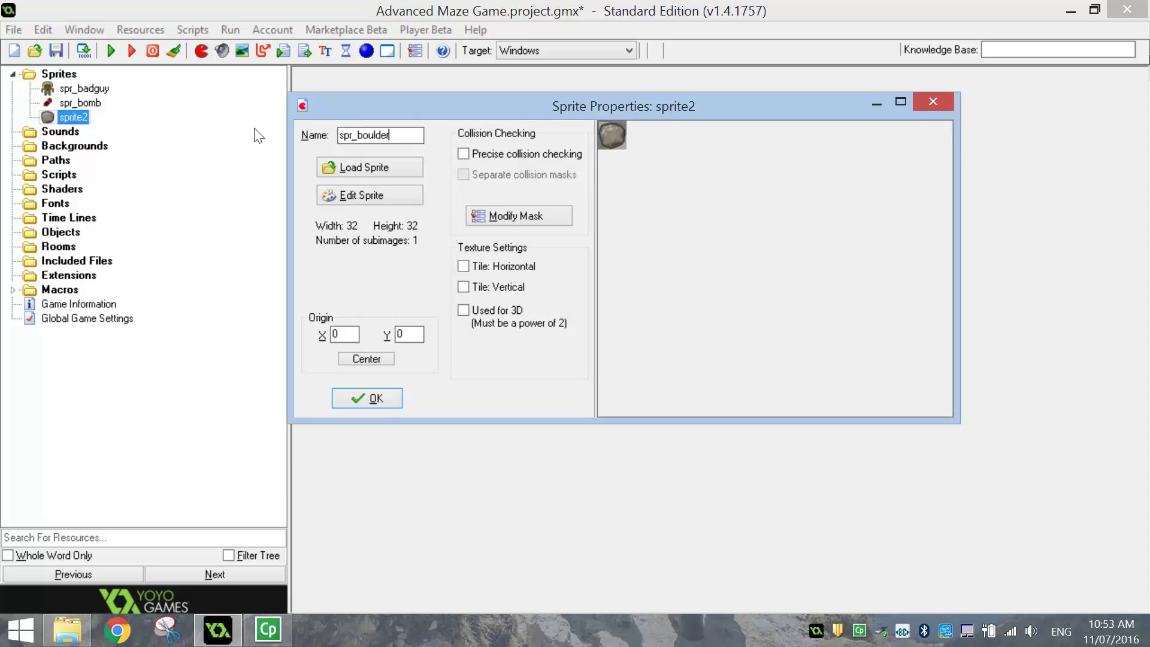
left_click(384, 398)
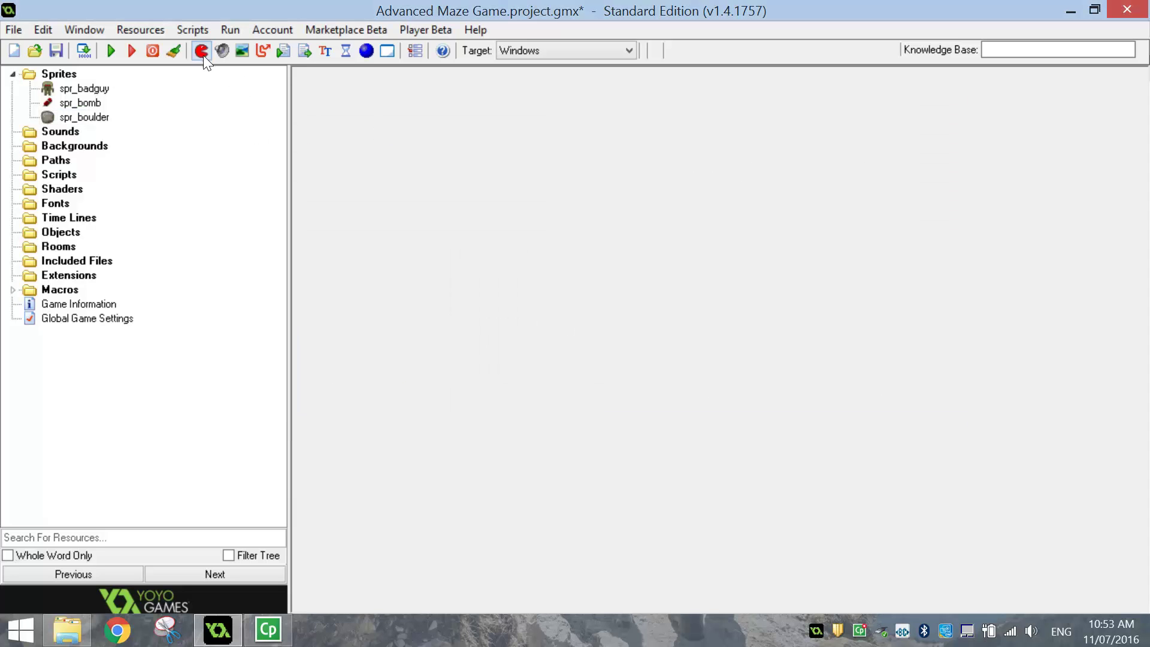
- Create a sprite from button_play.png and name it spr_play
left_click(202, 52)
left_click(371, 167)
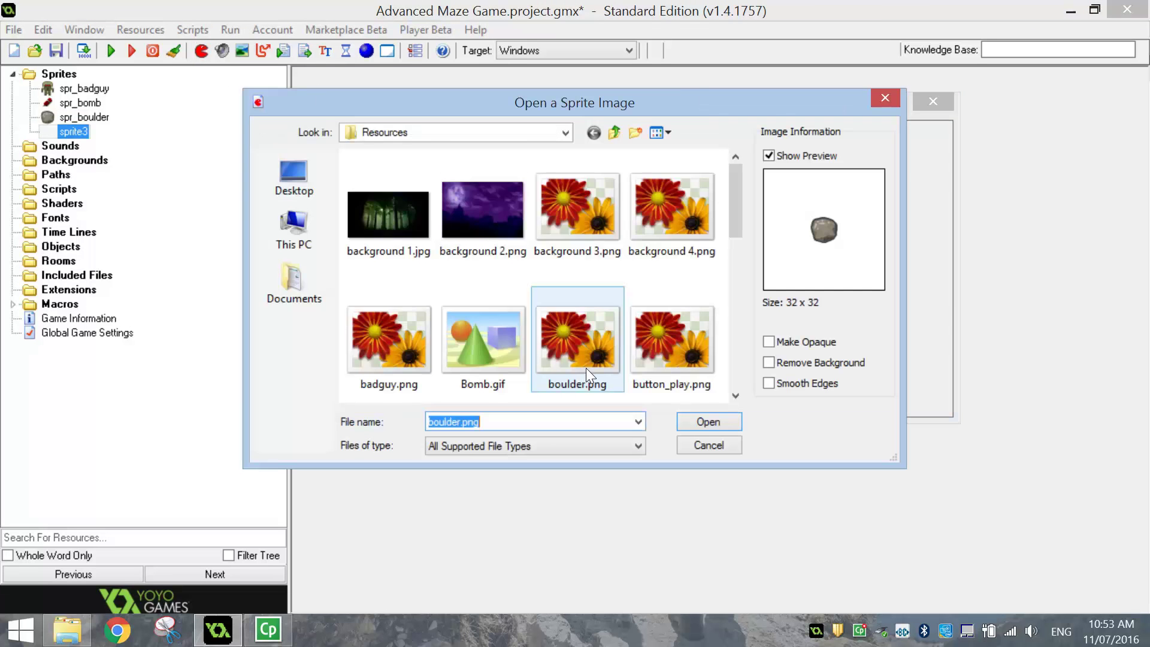
left_click(671, 358)
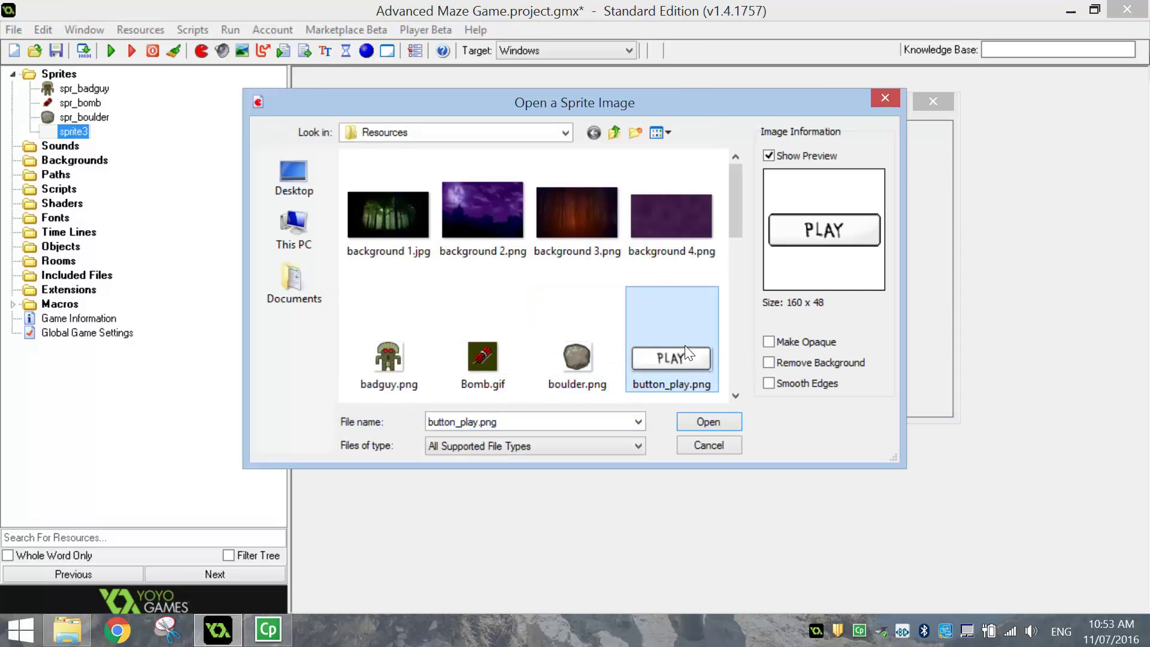
left_click(708, 421)
key("alt+n")
type("spr_play")
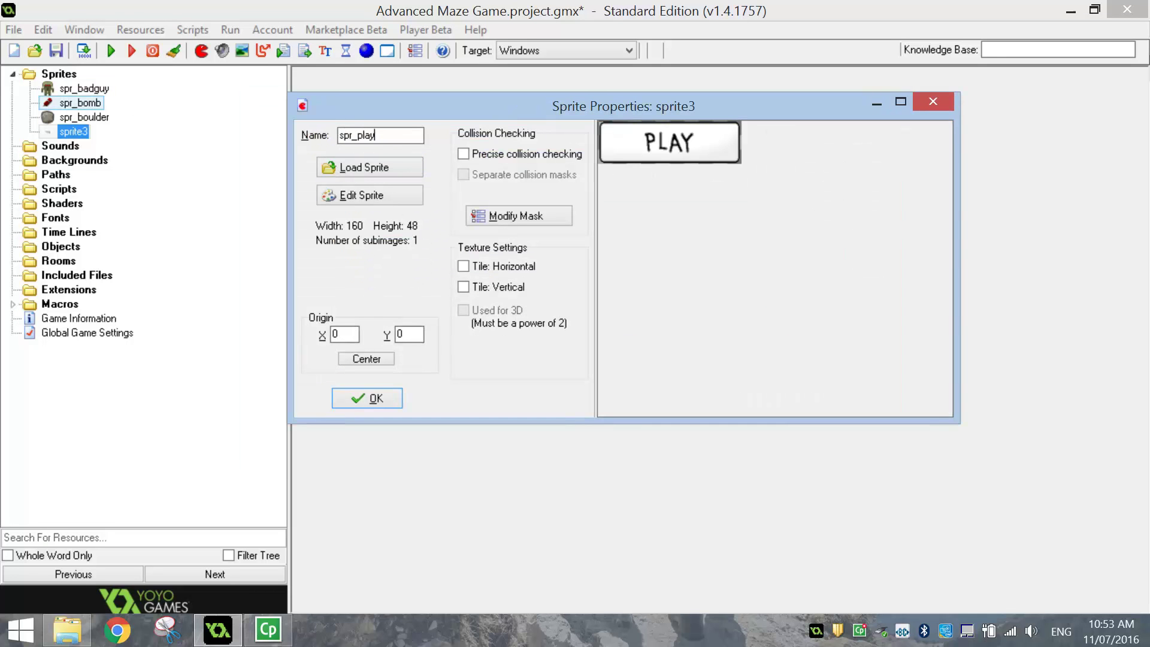
left_click(364, 392)
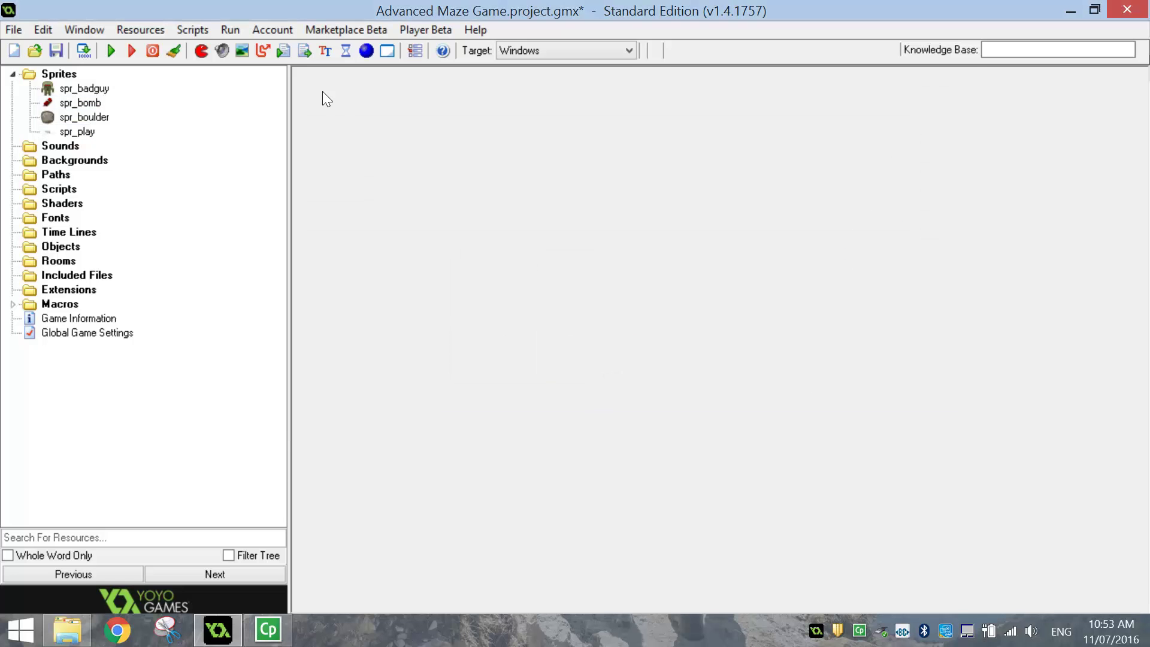
- Create a sprite named spr_coin from Coin.gif with its background removed, enlarging the file dialog to show more images
left_click(207, 52)
left_click(404, 174)
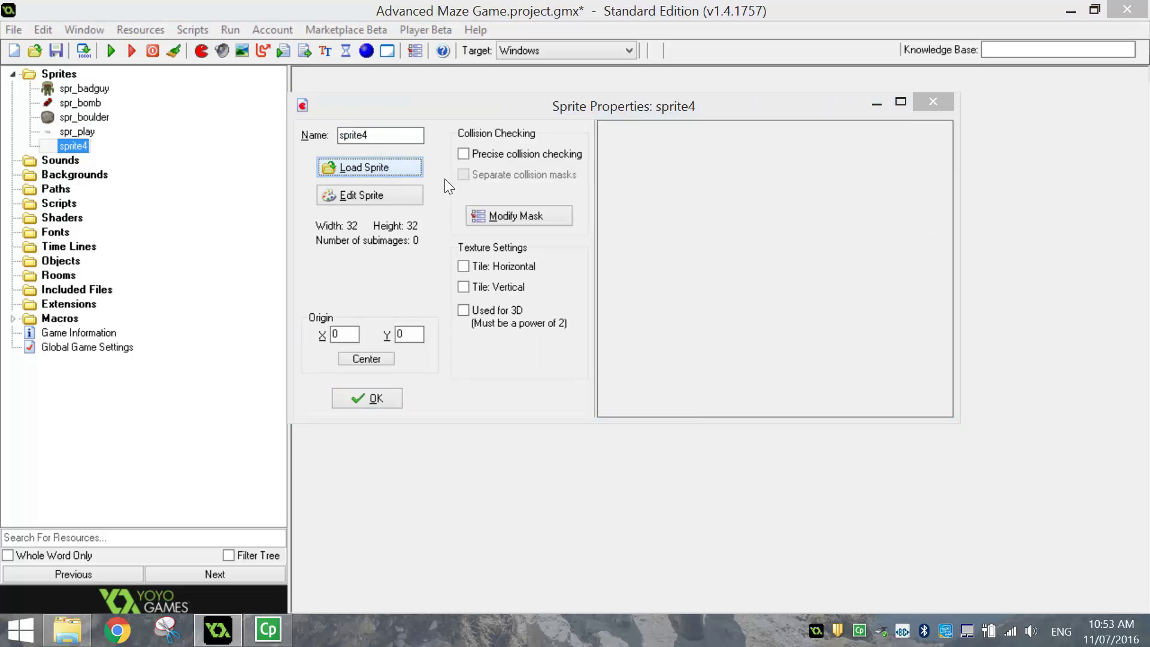
left_click_drag(735, 196, 737, 250)
left_click_drag(892, 456, 933, 605)
left_click(398, 294)
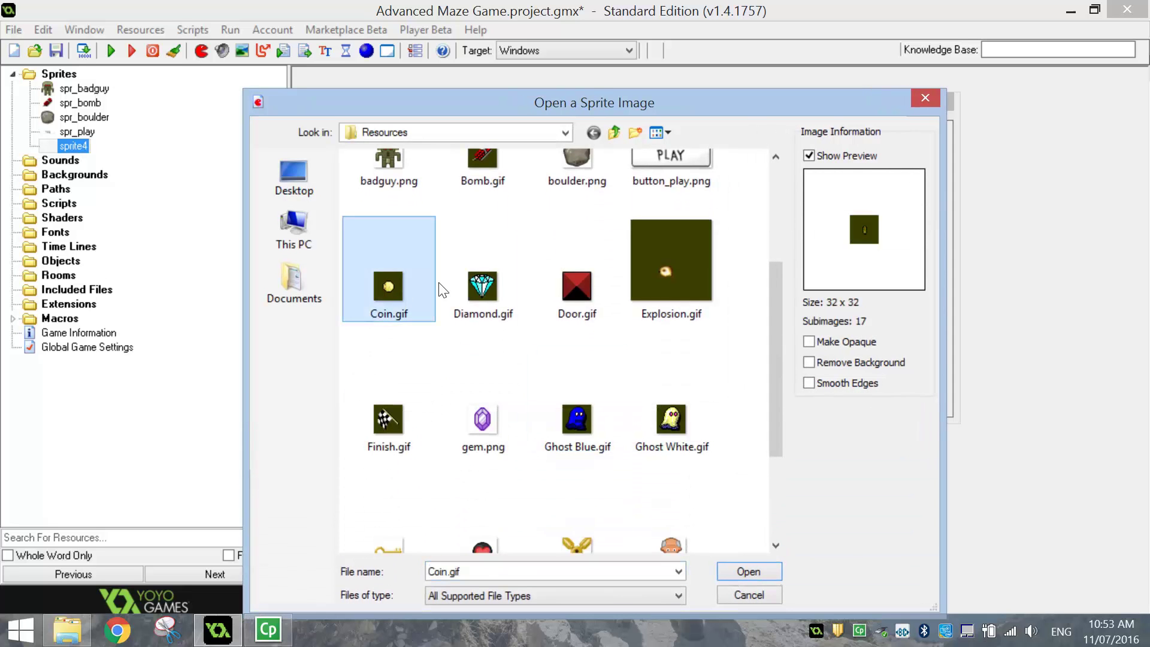
left_click(833, 363)
left_click(759, 573)
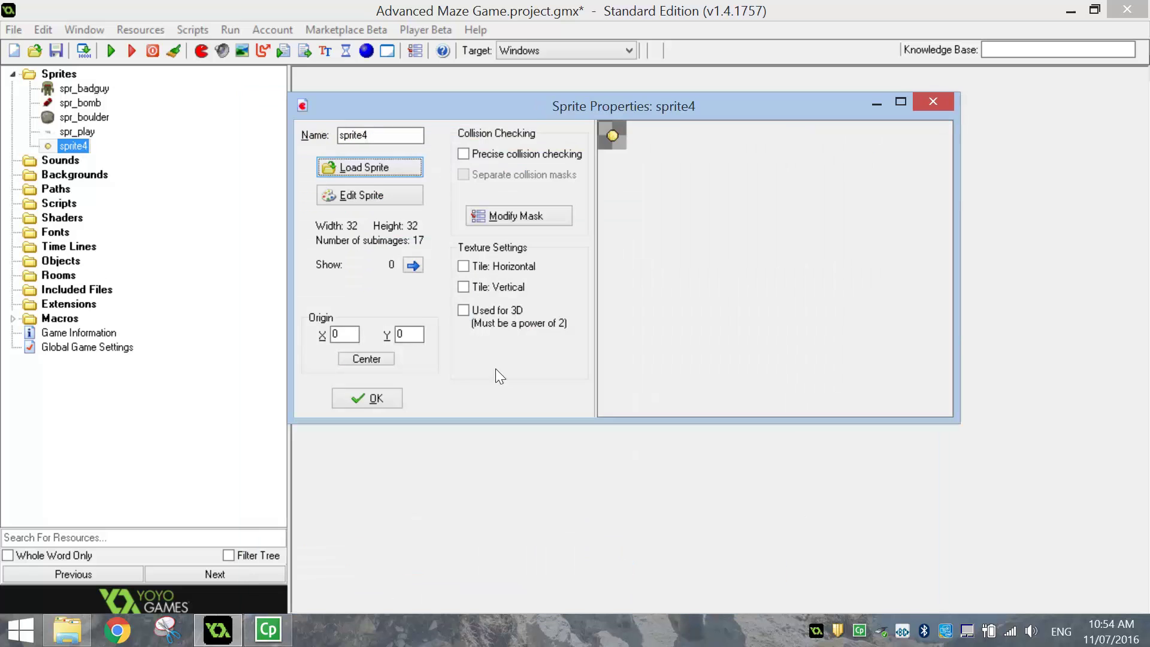
type("spr_coin")
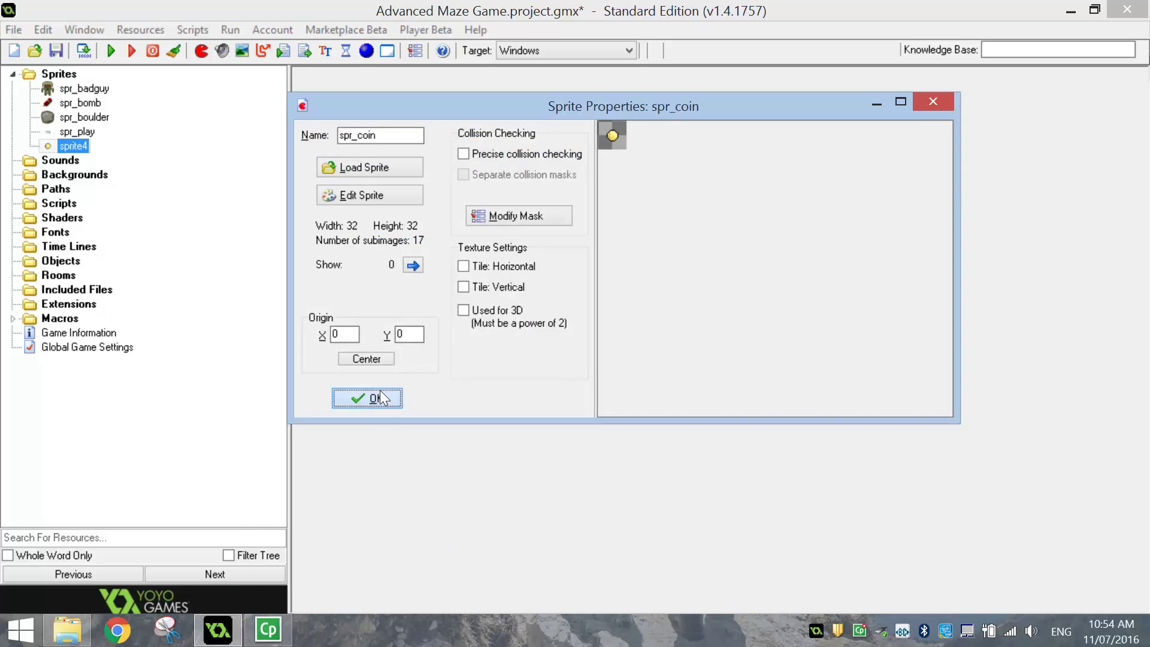
left_click(380, 393)
- Add a sprite named spr_diamond from Diamond.gif, keeping the Remove Background option on
left_click(201, 50)
left_click(409, 171)
left_click(496, 488)
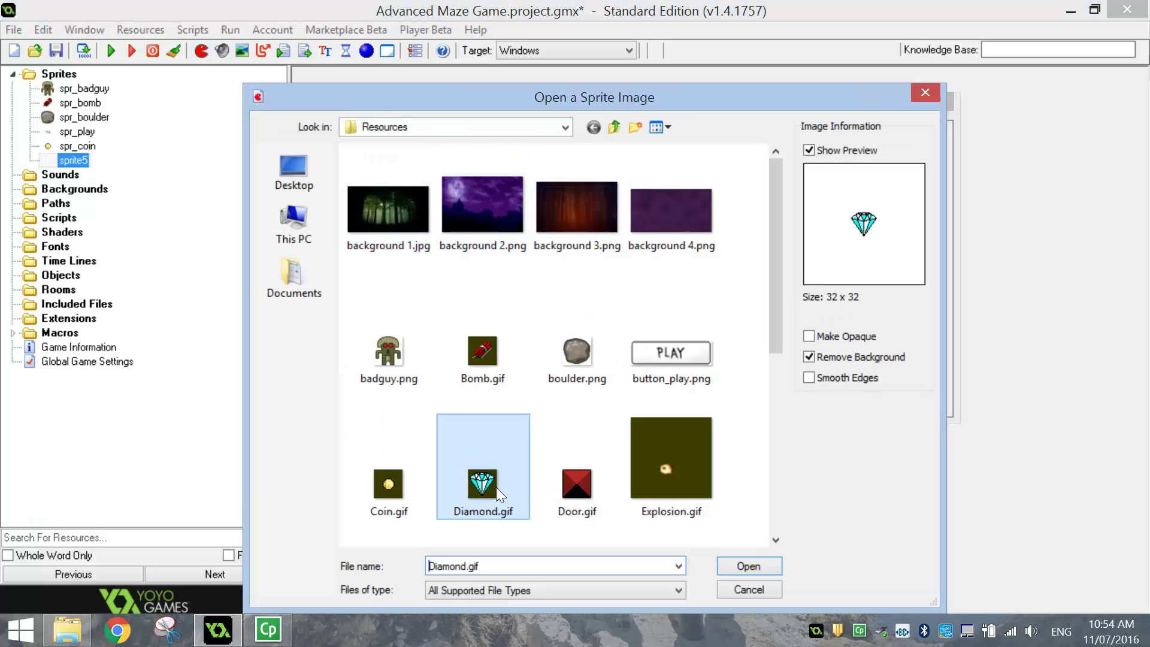
left_click(833, 355)
left_click(833, 356)
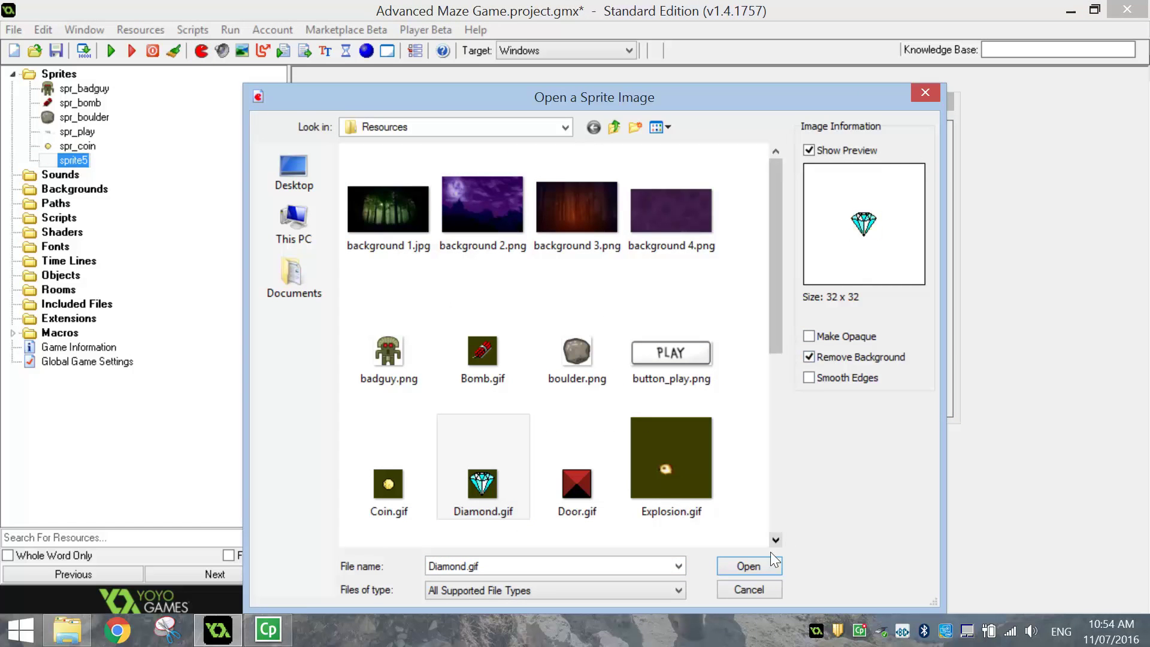
left_click(744, 566)
double_click(384, 136)
type("spr_diamond")
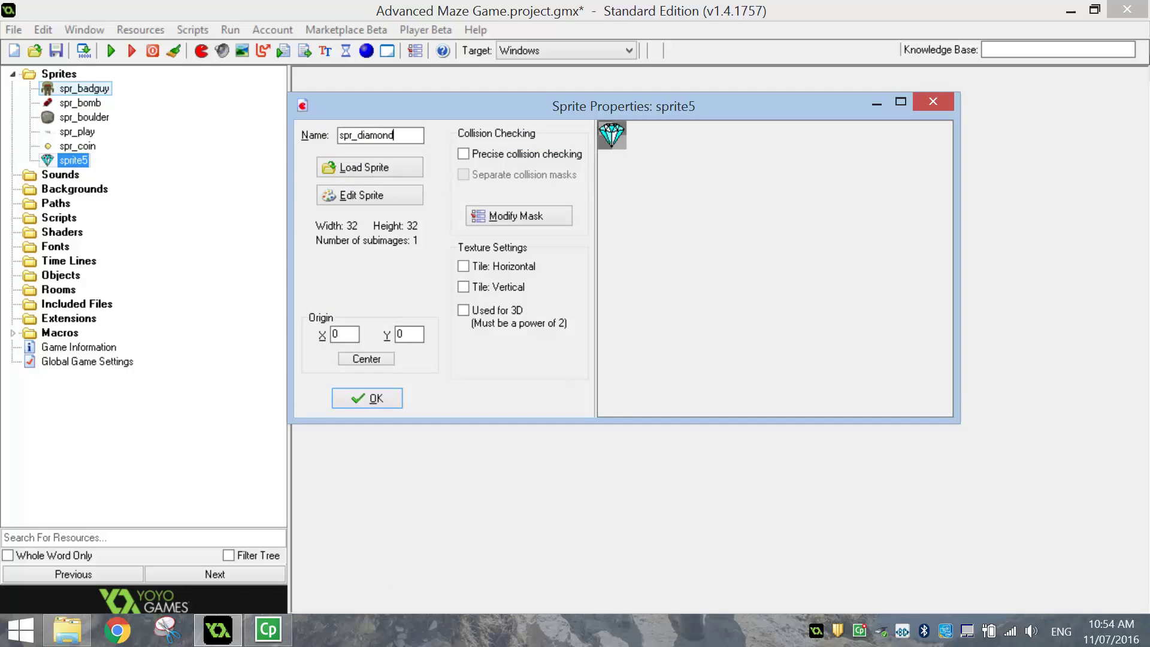
key("Return")
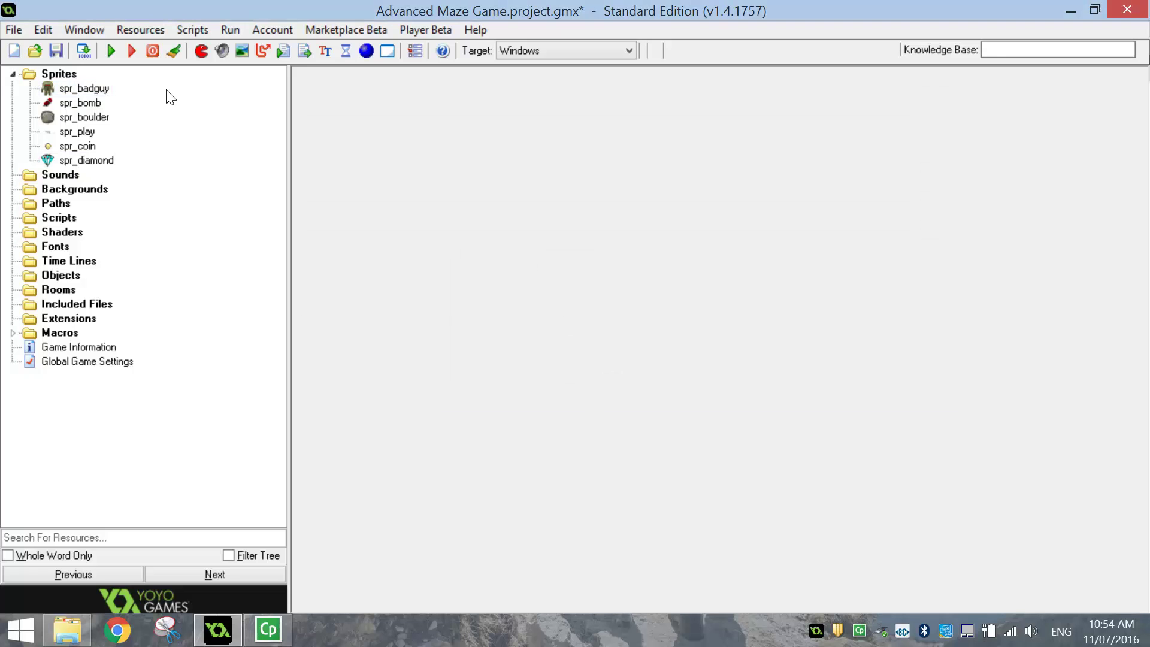
- Add a sprite named spr_door from Door.gif with the Remove Background option turned off
left_click(202, 54)
left_click(387, 169)
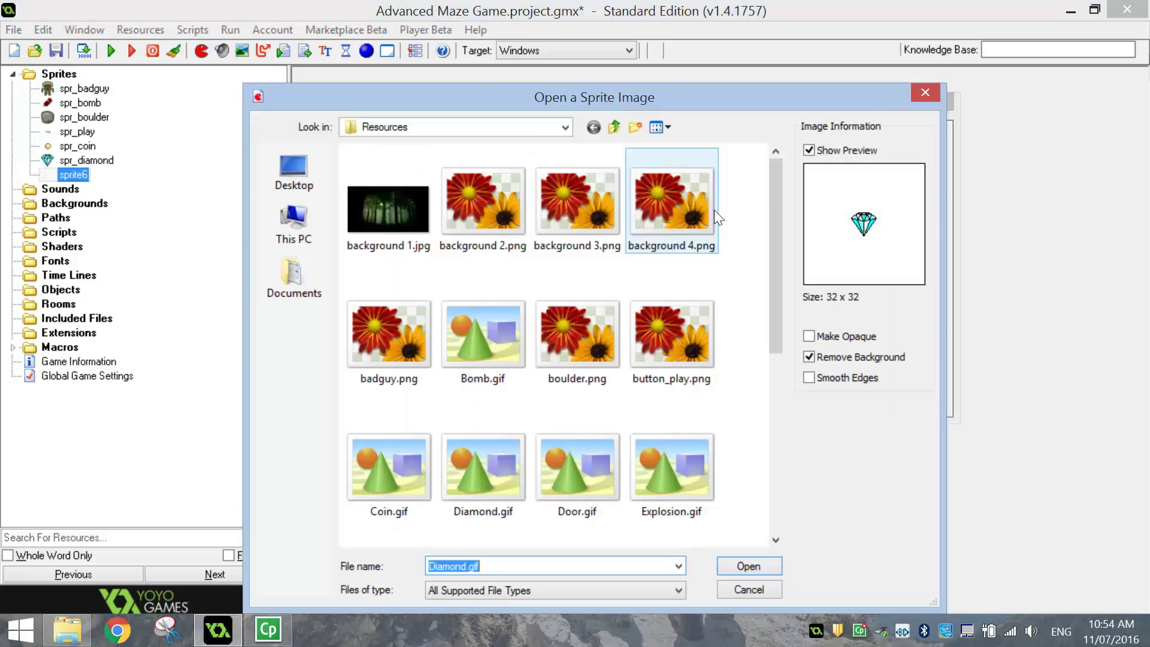
left_click(588, 473)
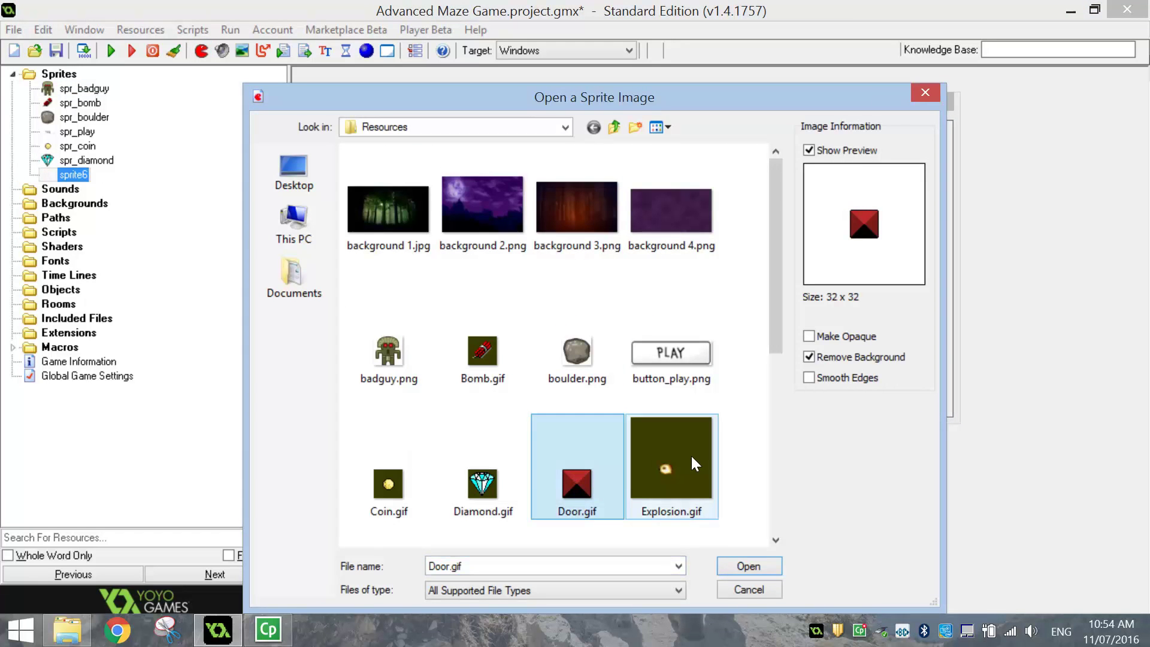
left_click(821, 359)
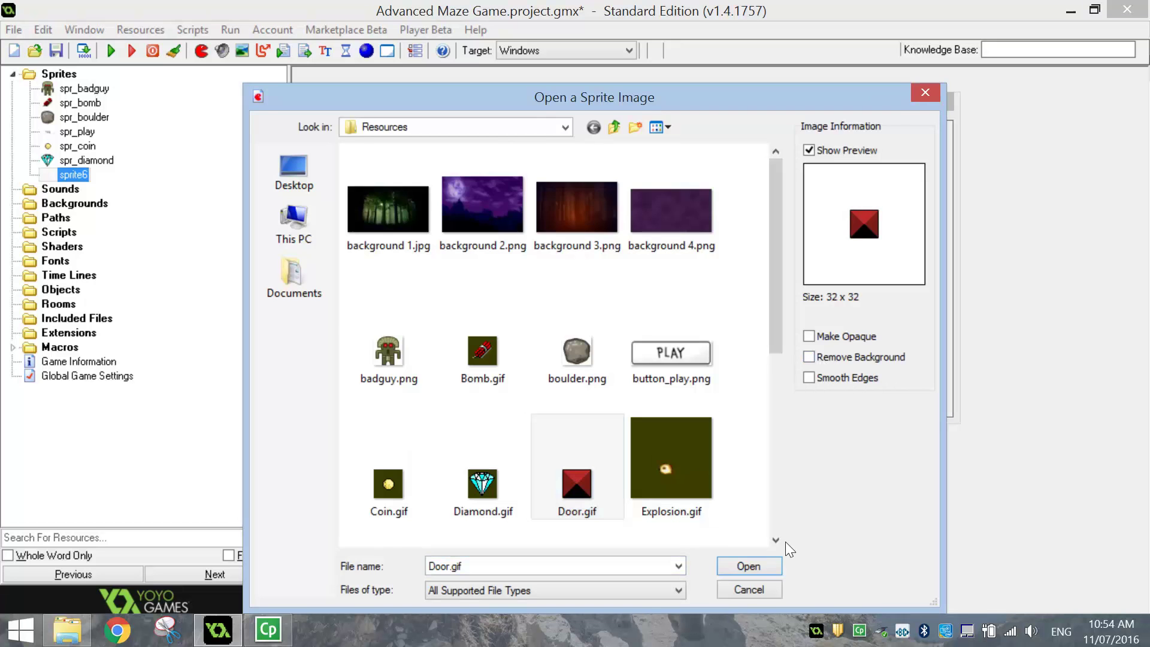
left_click(749, 567)
double_click(363, 135)
type("spr_door")
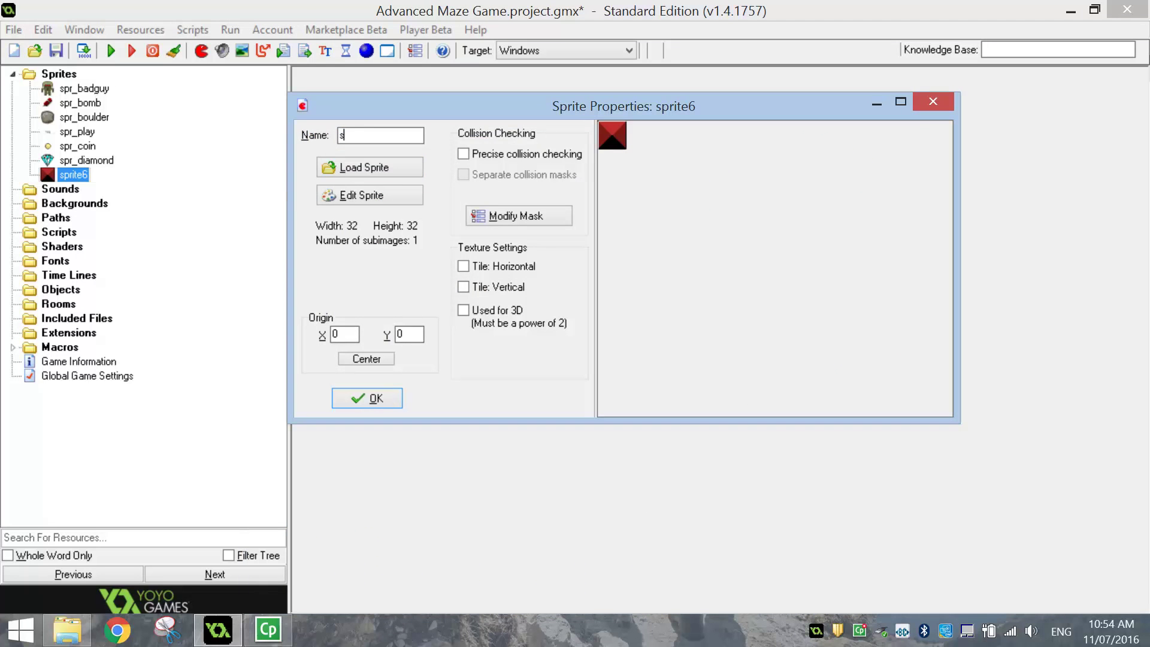
left_click(395, 398)
- Create a sprite named spr_explosion from the animated Explosion.gif with its background removed
left_click(201, 50)
left_click(354, 167)
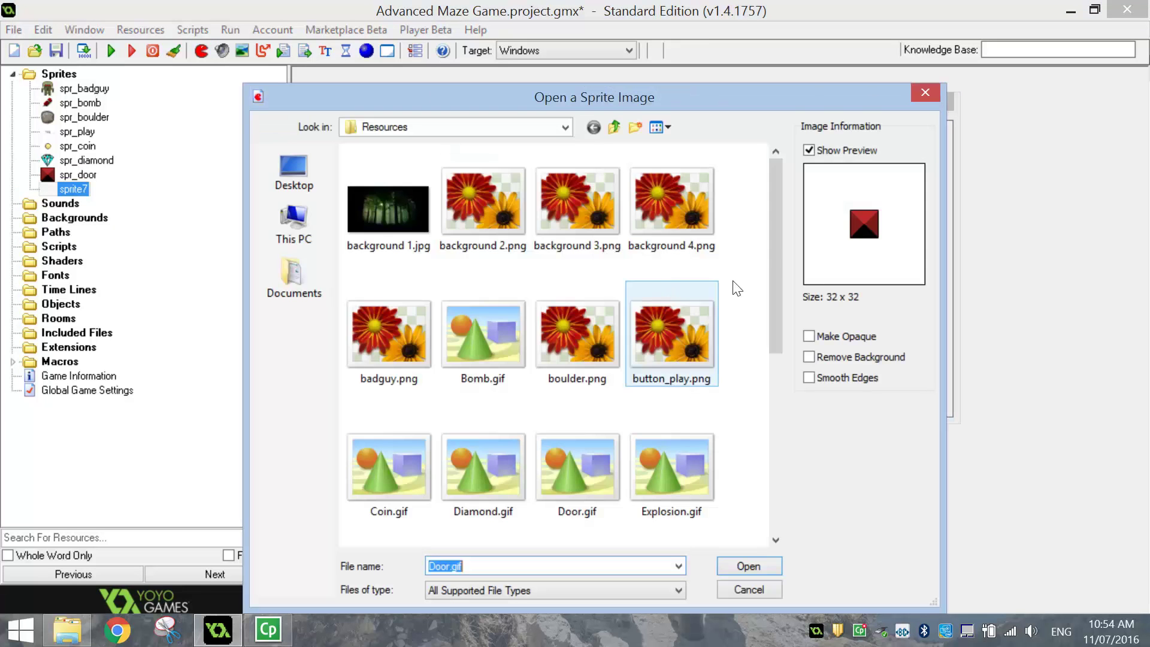
scroll(737, 288, "down", 1)
left_click(712, 324)
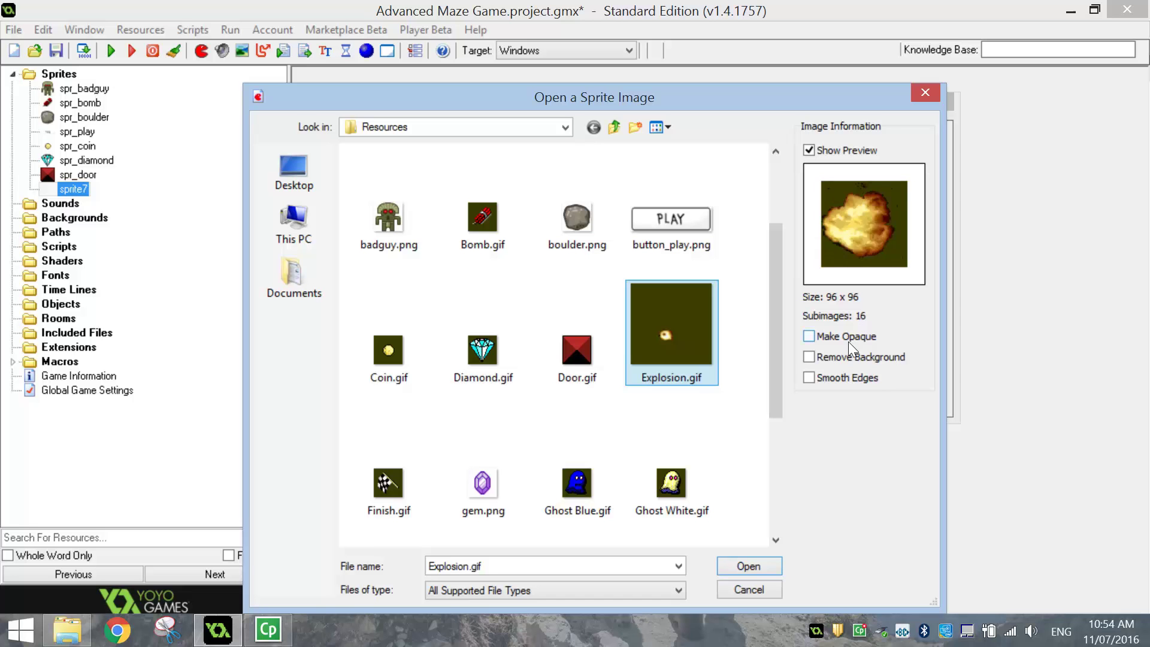
left_click(828, 358)
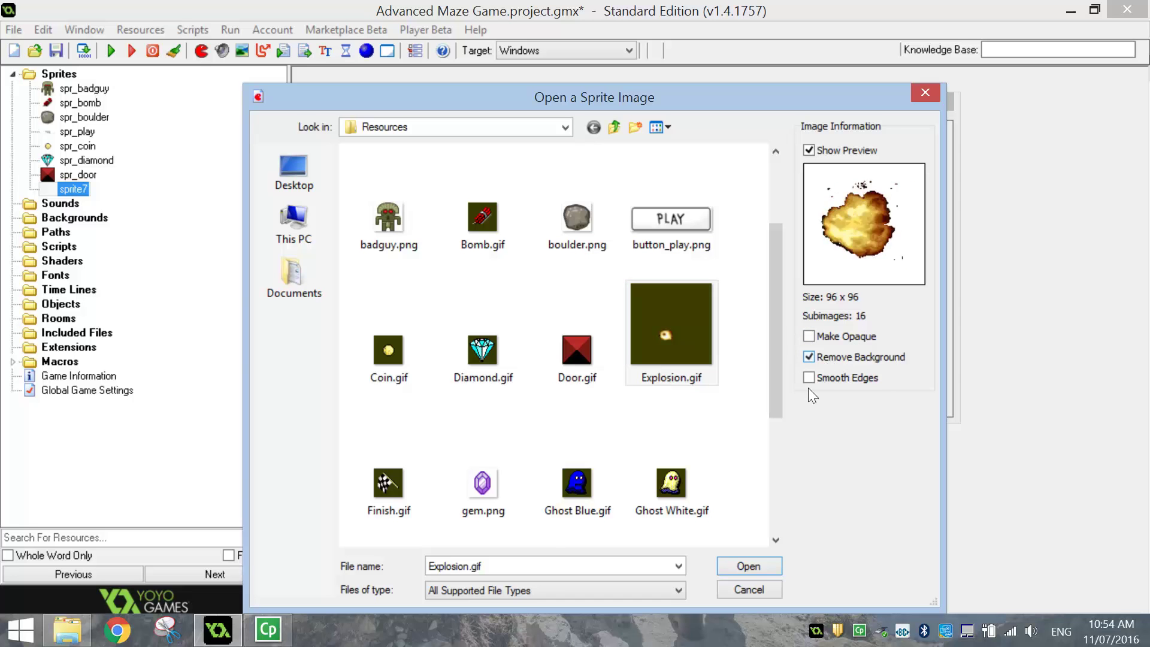
left_click(749, 566)
key("shift+Tab")
type("s")
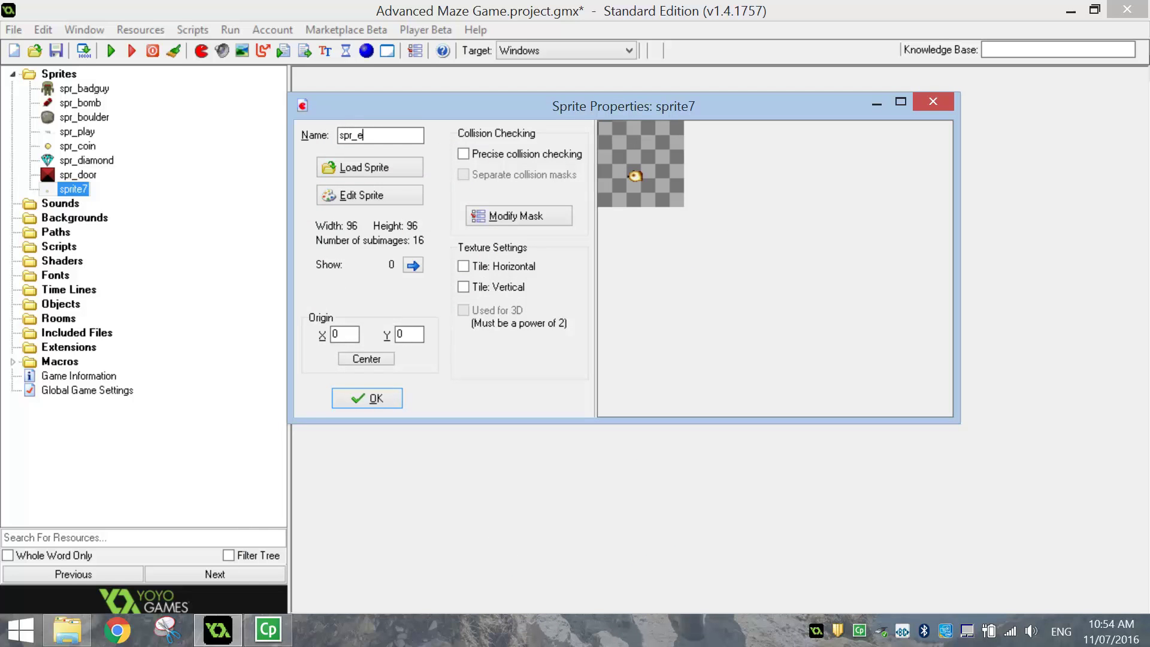
type("pr_explosion")
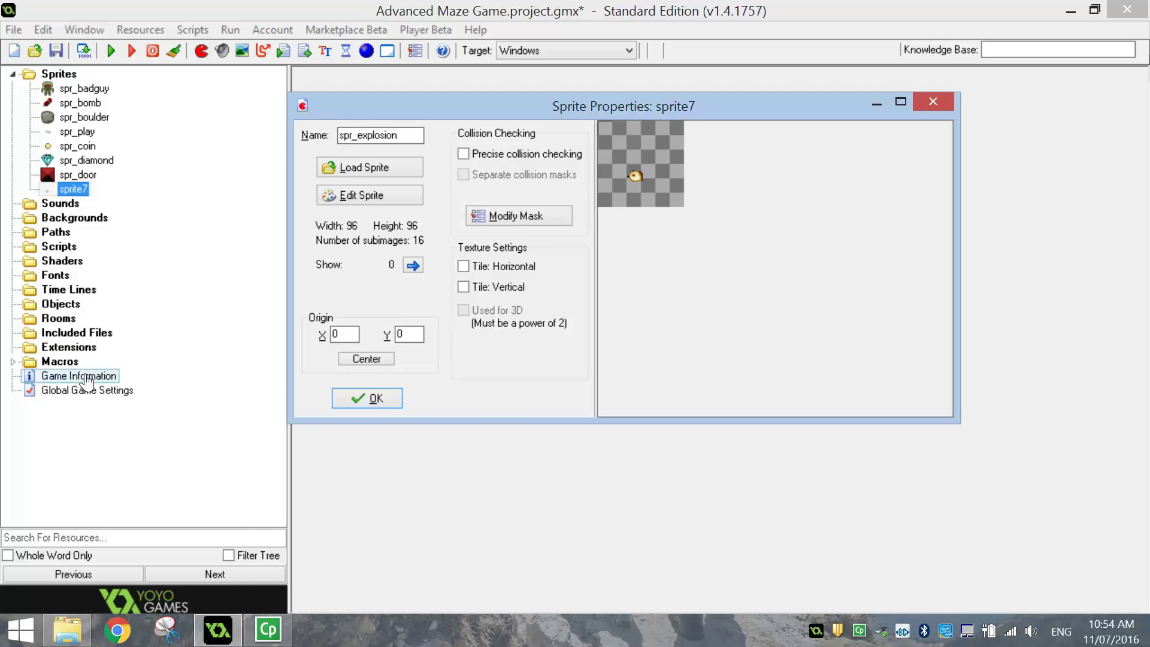
left_click(362, 399)
- Create a sprite named spr_finish from Finish.gif with its background removed
left_click(204, 58)
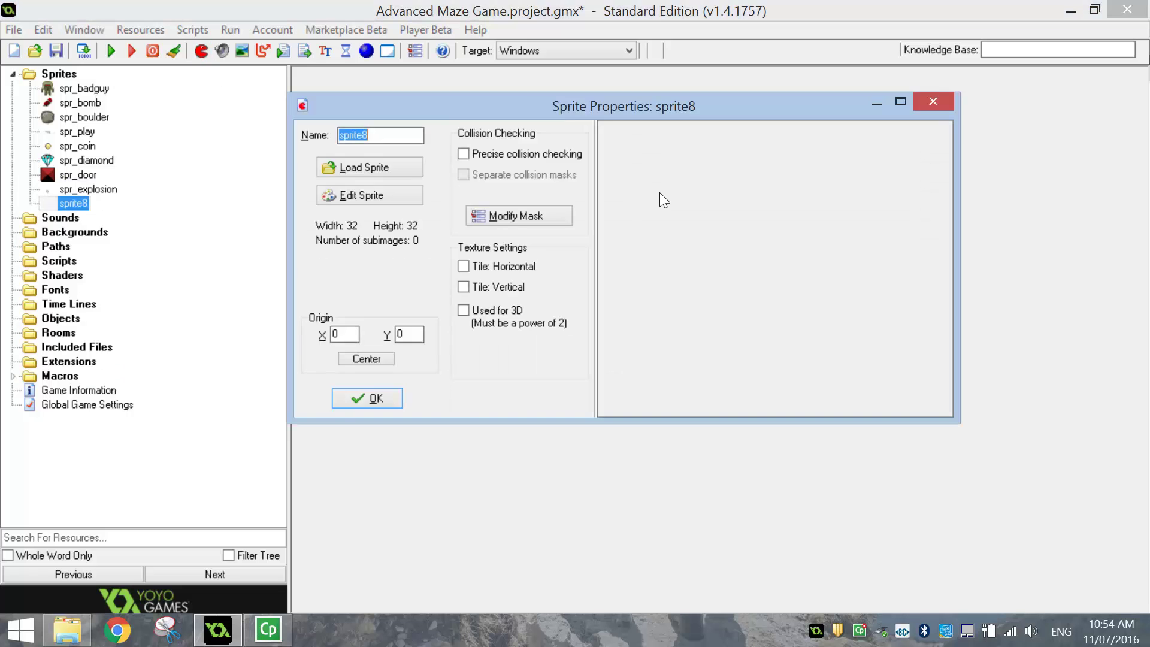
left_click(413, 168)
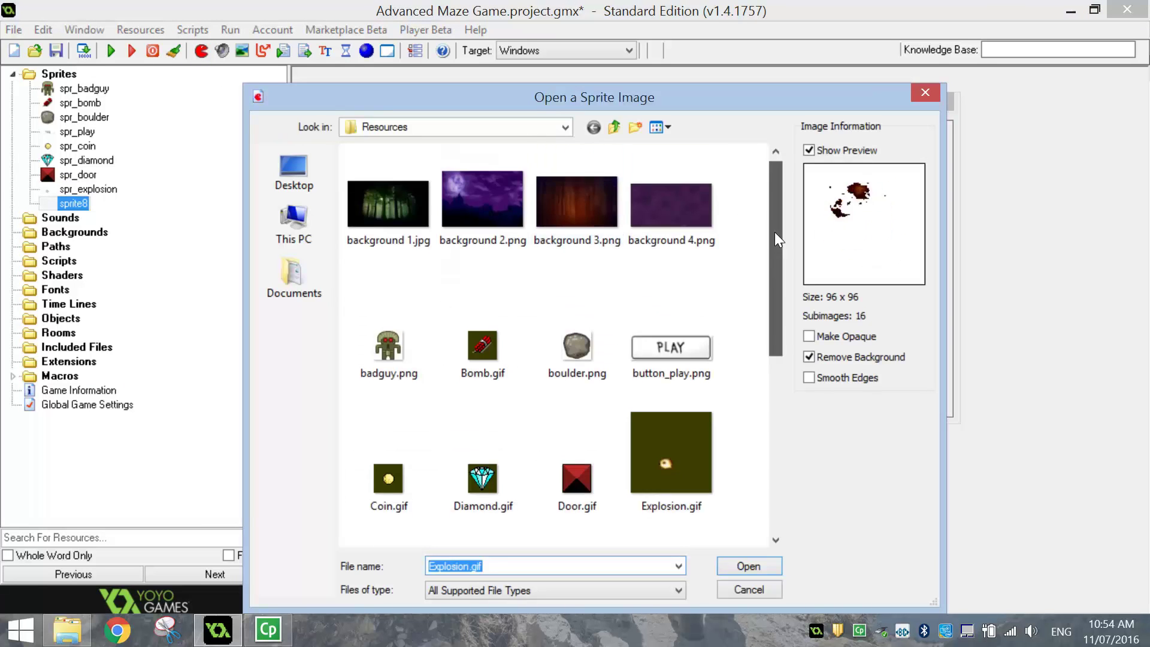
scroll(779, 350, "down", 3)
left_click(388, 359)
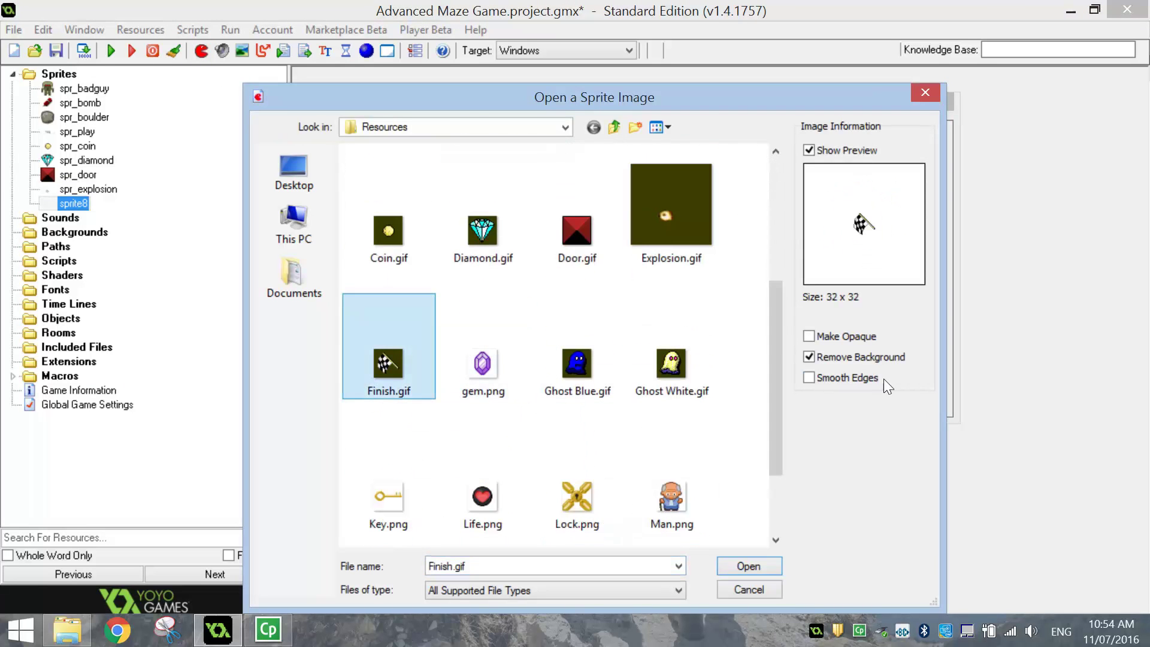
left_click(856, 362)
left_click(815, 359)
left_click(750, 566)
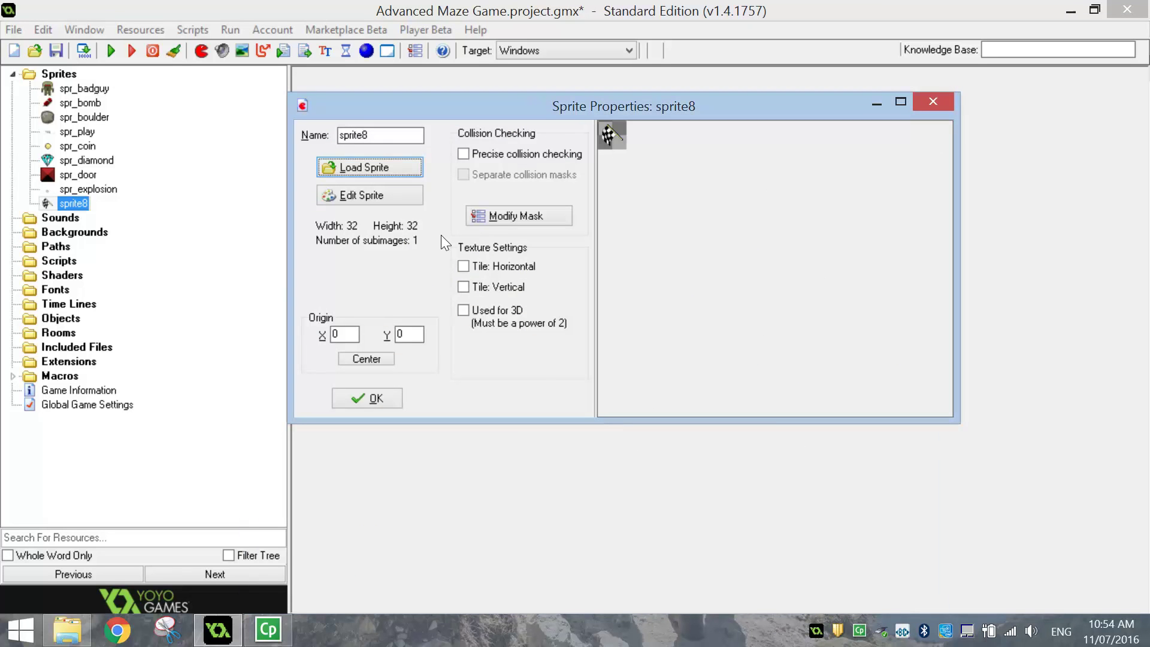
key("shift+Tab")
type("spr_finish")
key("Return")
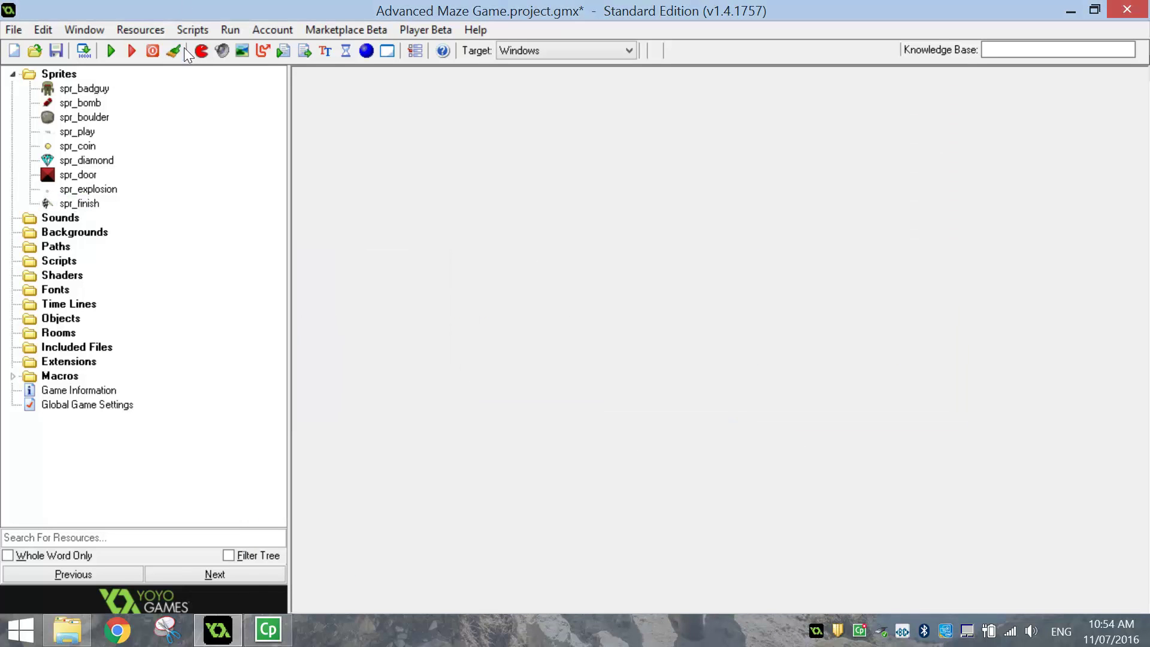
- Add a sprite named spr_gem from gem.png in the Resources folder
left_click(202, 51)
left_click(398, 171)
scroll(451, 378, "down", 5)
left_click(503, 407)
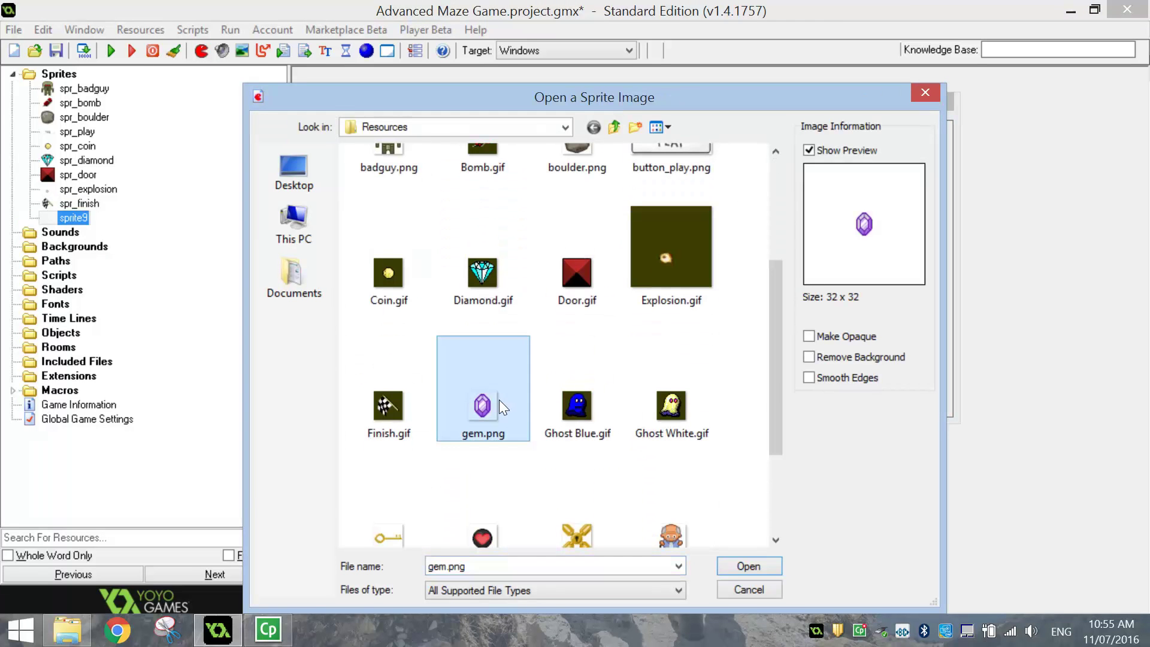
left_click(749, 566)
double_click(401, 136)
type("spr_gem")
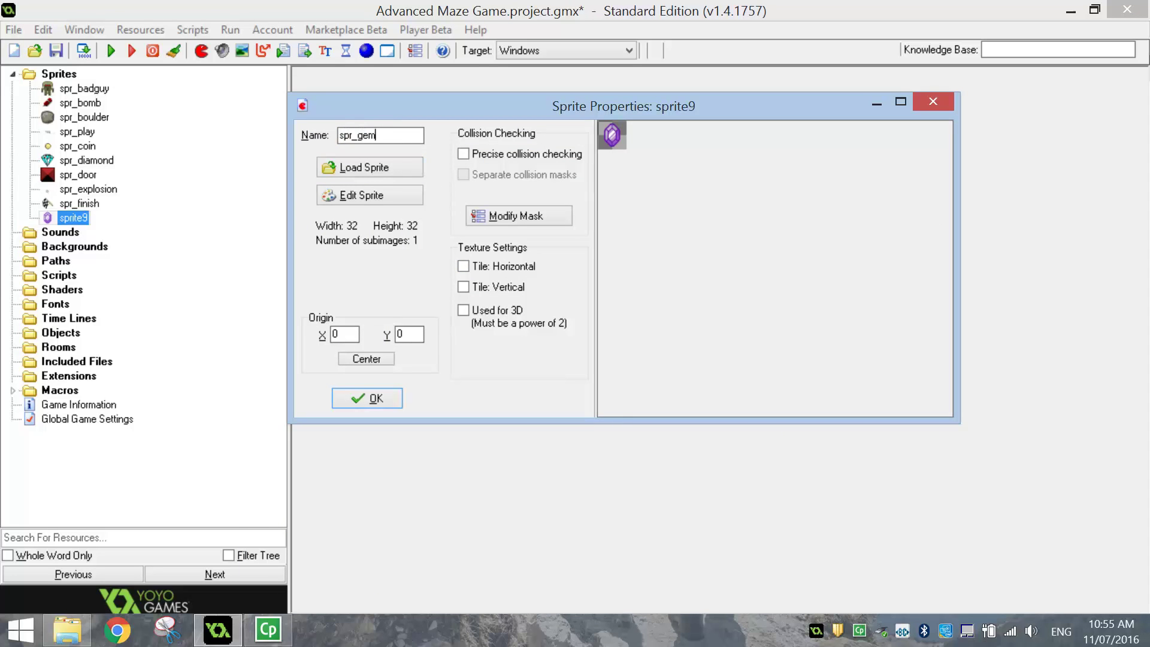
left_click(375, 403)
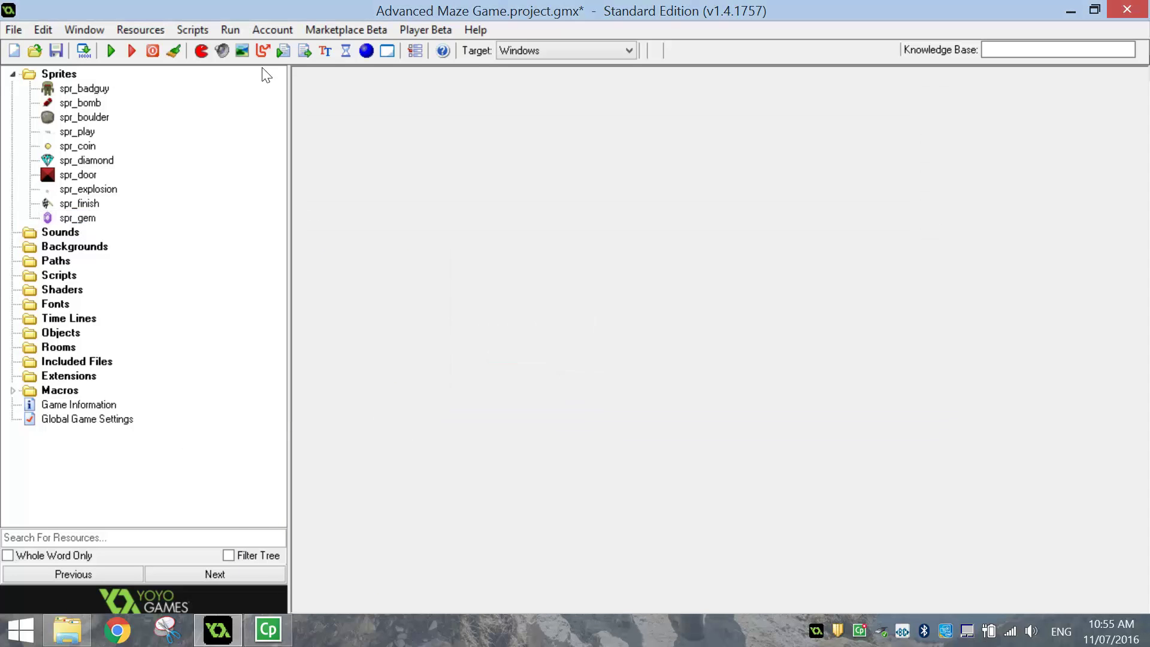
- Create a sprite named spr_blueghost from Ghost Blue.gif with the Remove Background option on
left_click(201, 50)
left_click(360, 168)
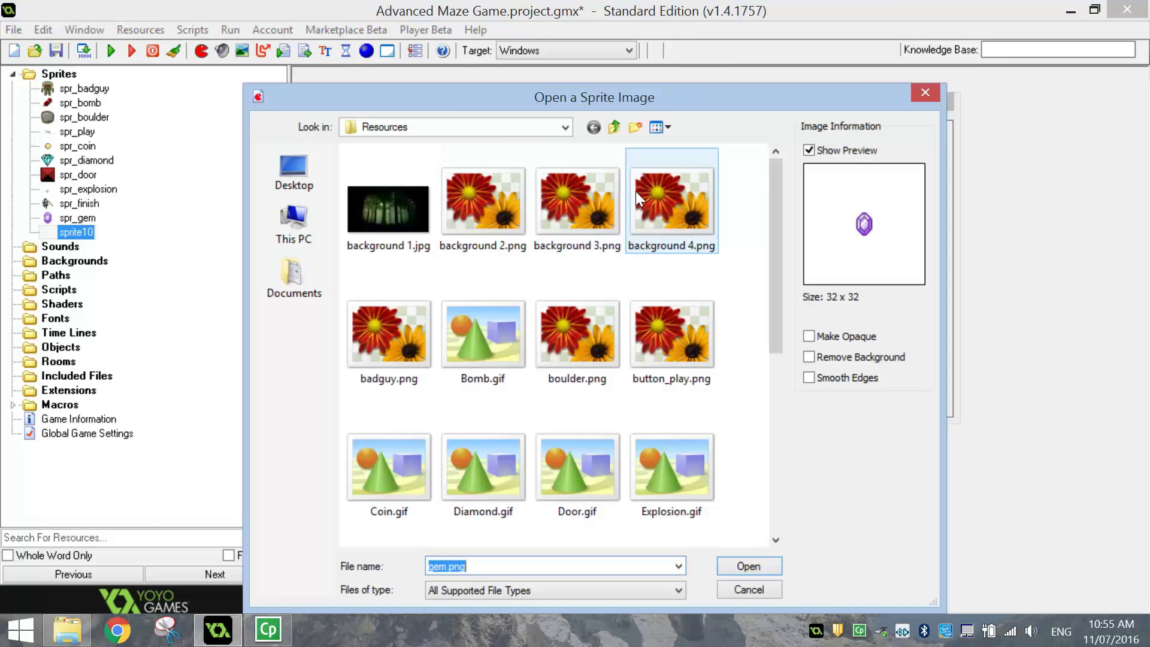
scroll(599, 299, "down", 5)
left_click(579, 279)
left_click(855, 359)
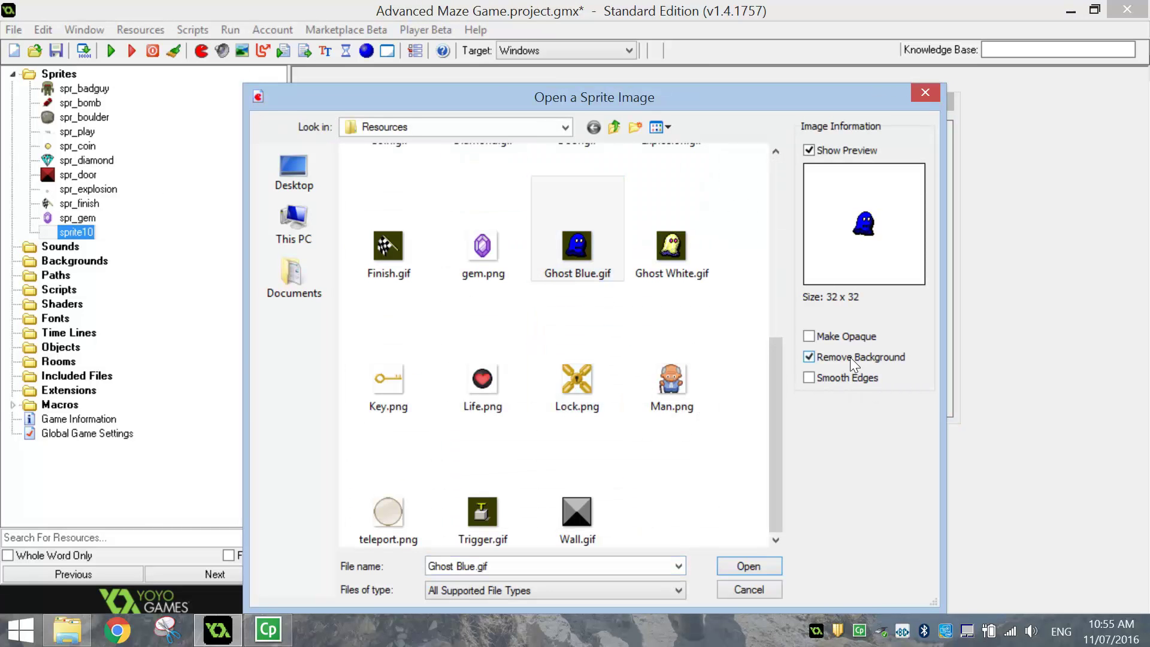
left_click(770, 567)
type("spr_blueghost")
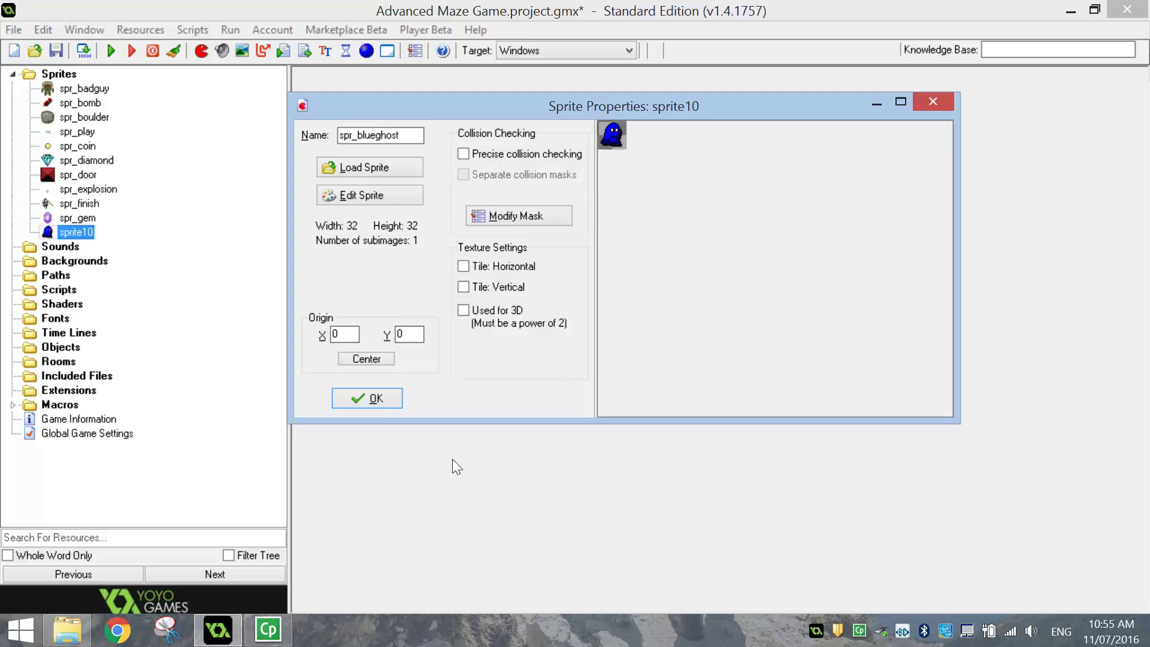
left_click(372, 399)
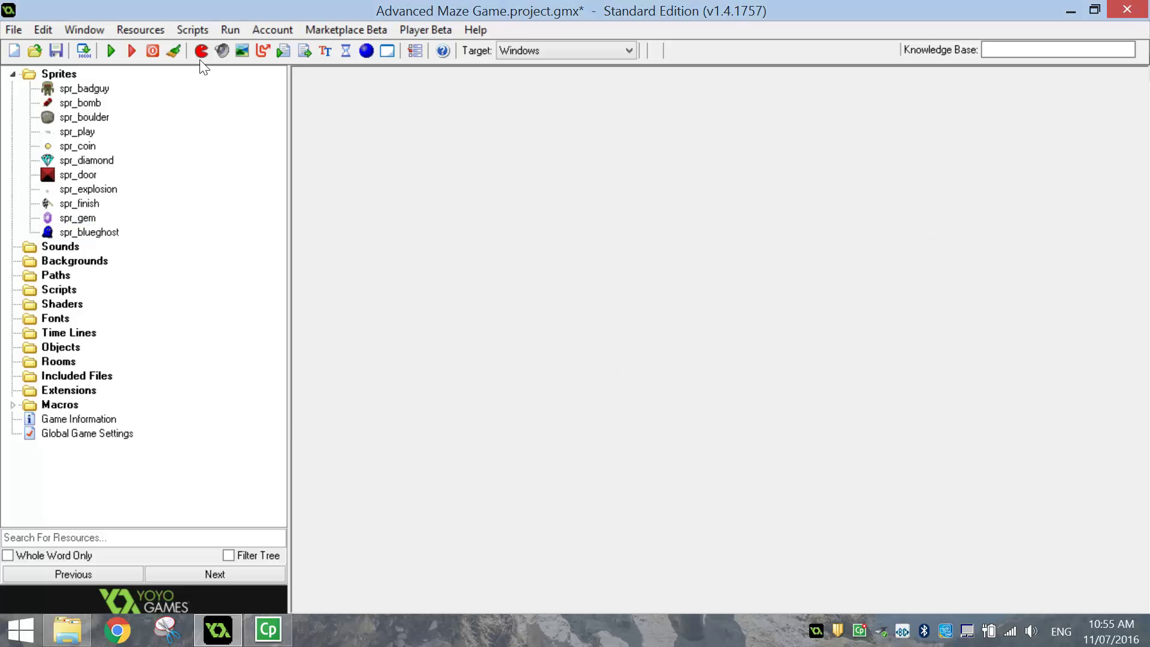
- Add a sprite named spr_whiteghost from Ghost White.gif, loading the image with its background removed
left_click(201, 50)
left_click(373, 163)
scroll(659, 360, "down", 3)
double_click(661, 314)
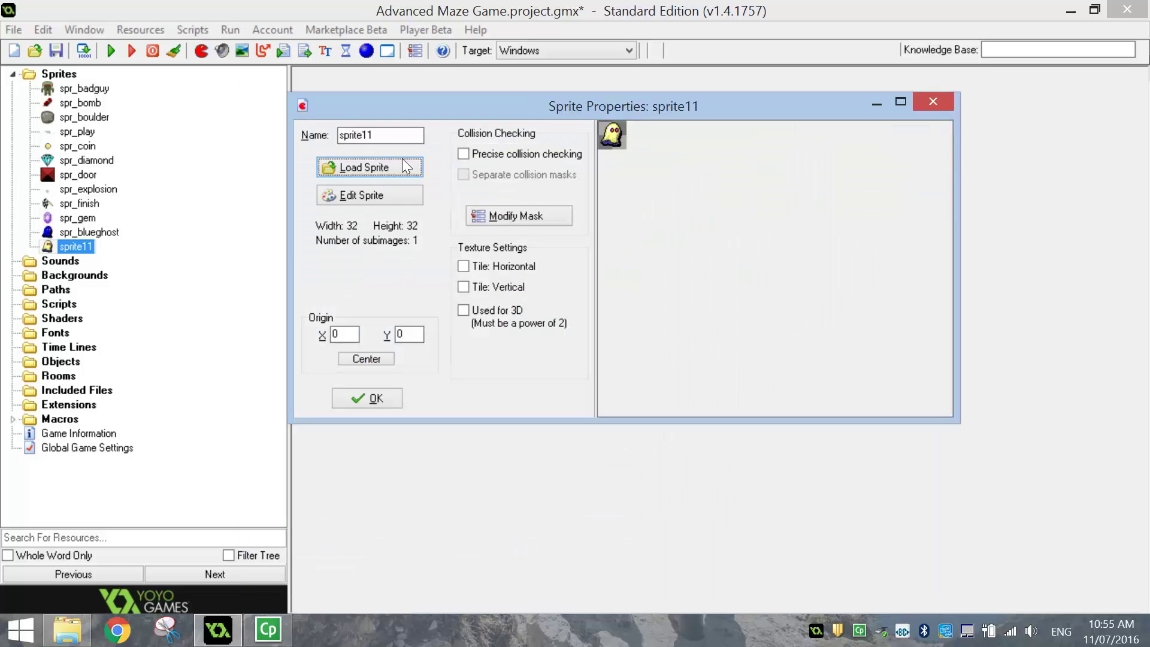
left_click(382, 168)
left_click(749, 566)
type("spr_wh")
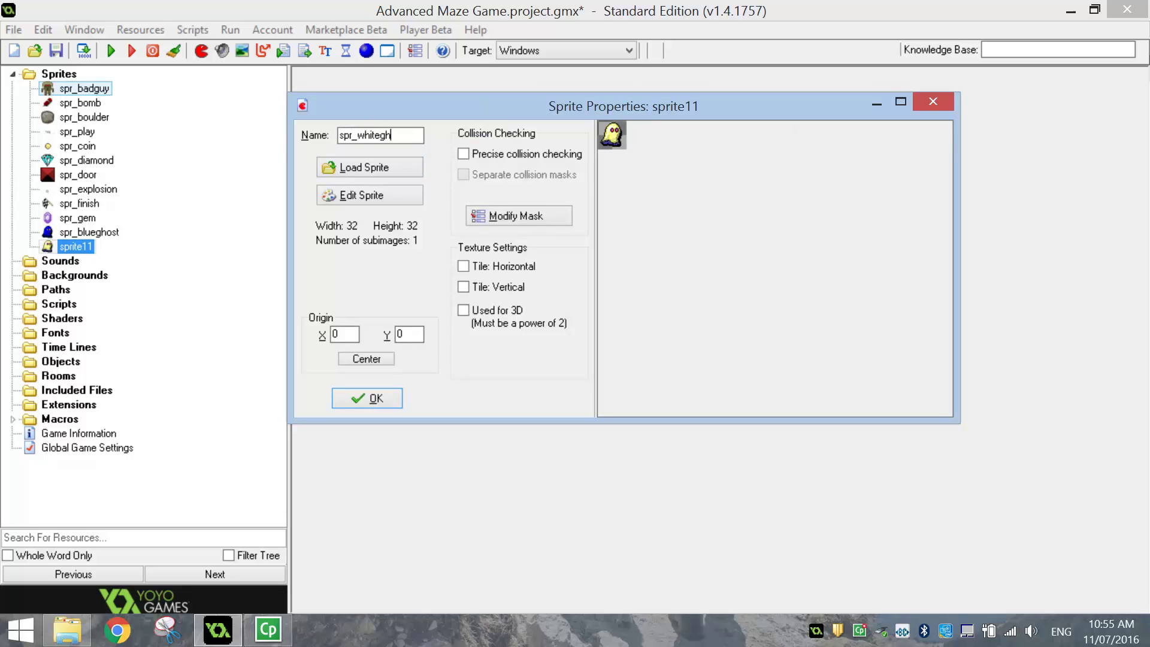
key("Return")
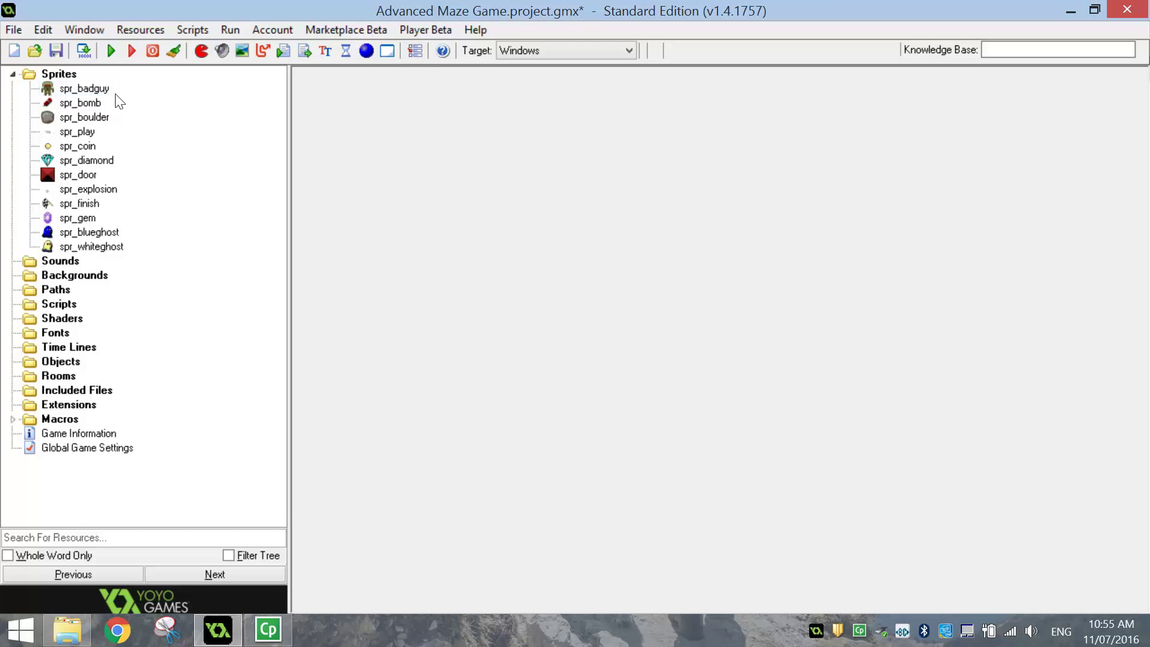
- Create a sprite named spr_key from Key.png in the Resources folder
left_click(202, 51)
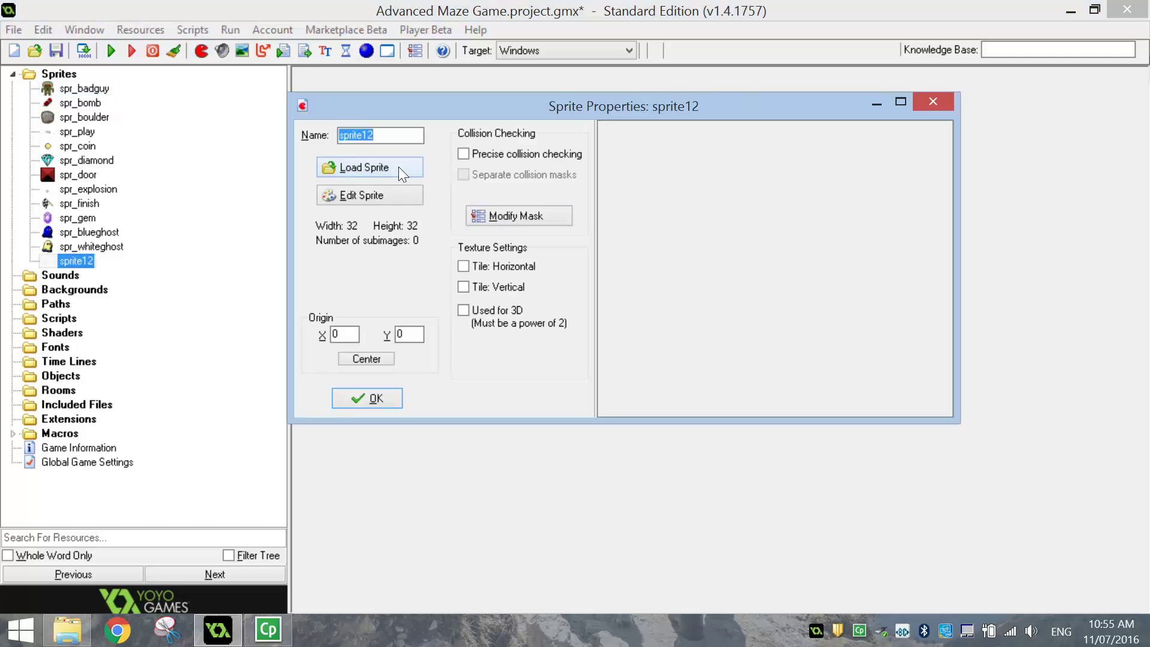
left_click(370, 168)
left_click_drag(775, 175, 792, 346)
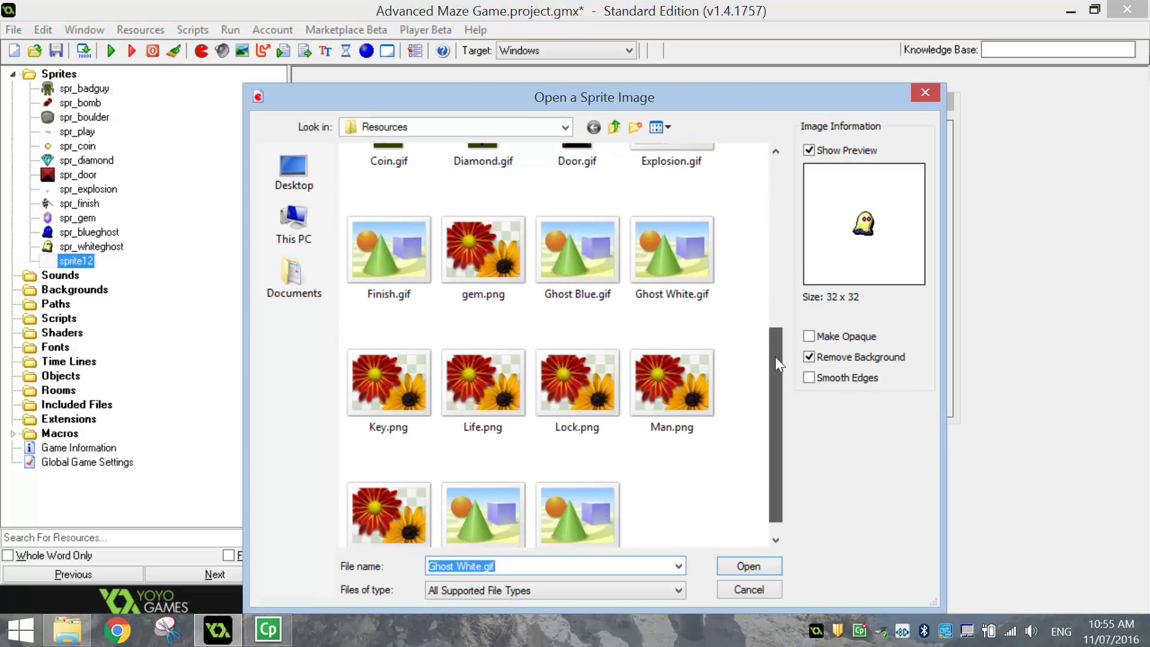
left_click(407, 406)
double_click(407, 406)
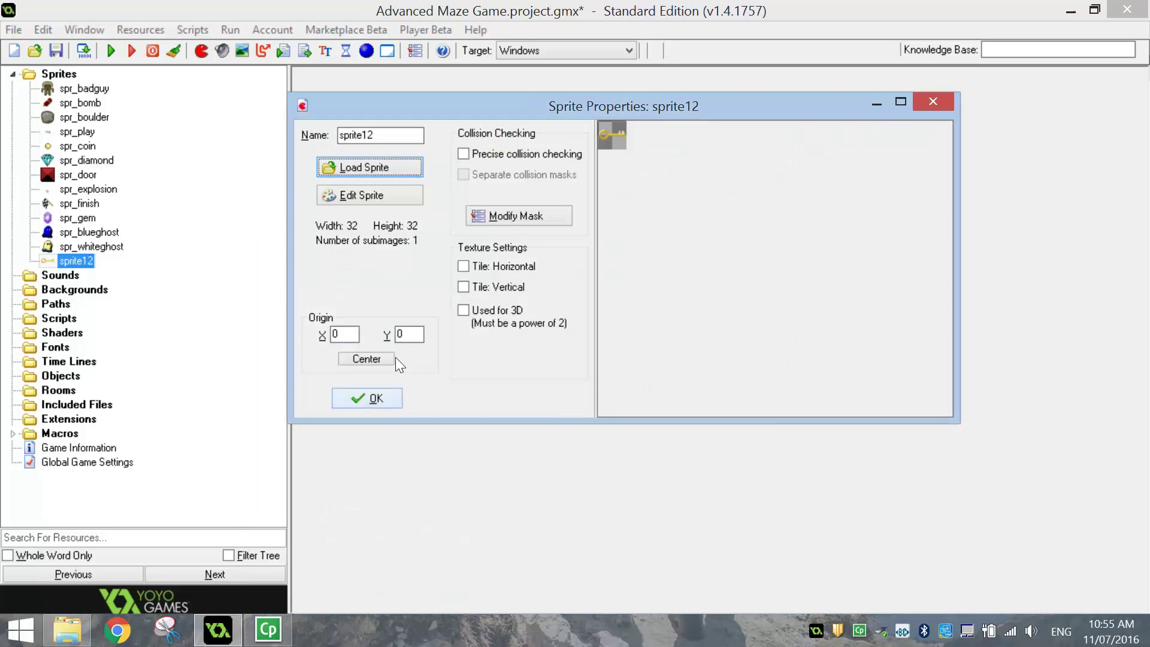
double_click(356, 135)
type("spr")
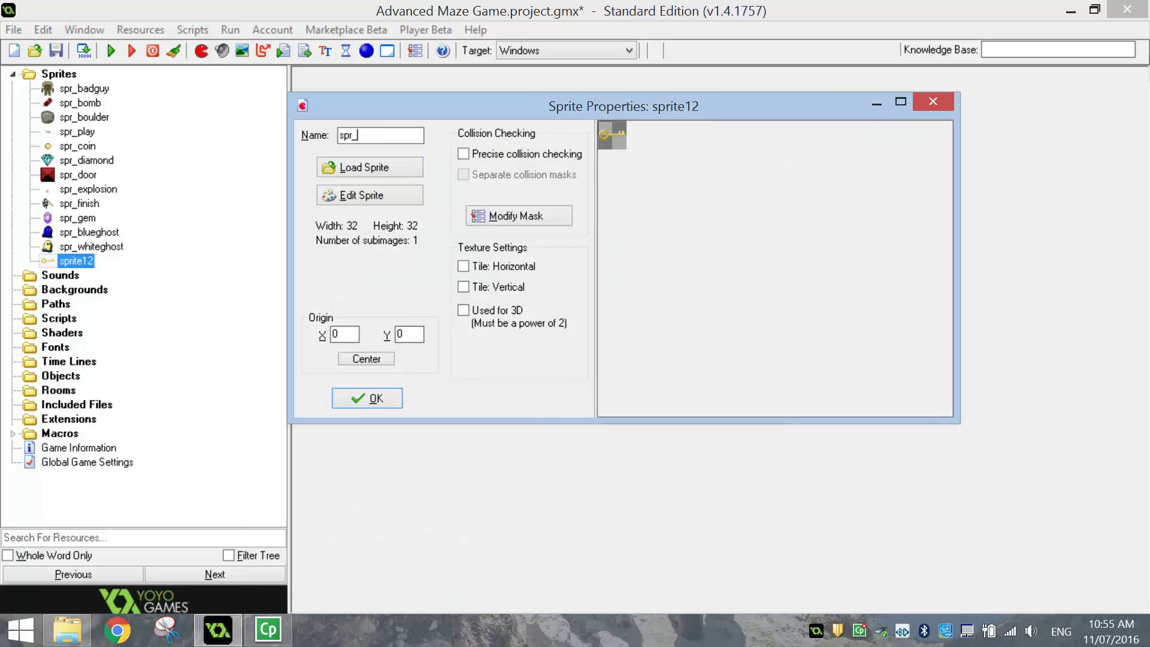
type("_key")
key("Return")
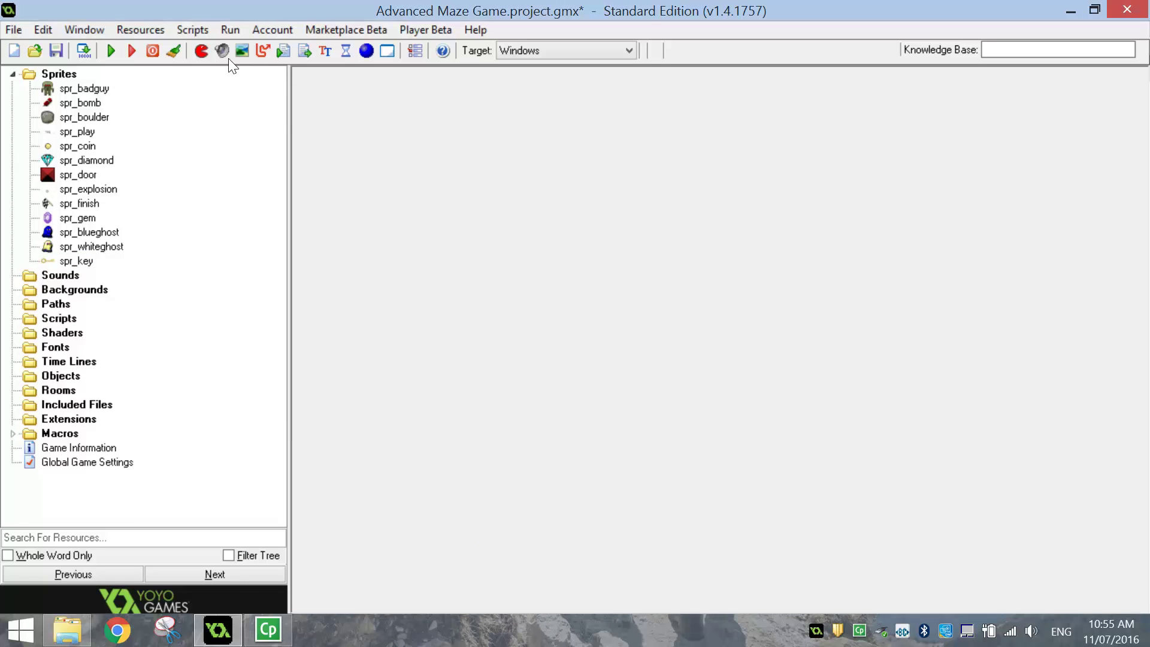
- Add a sprite named spr_life from the heart image Life.png
left_click(201, 50)
left_click(367, 164)
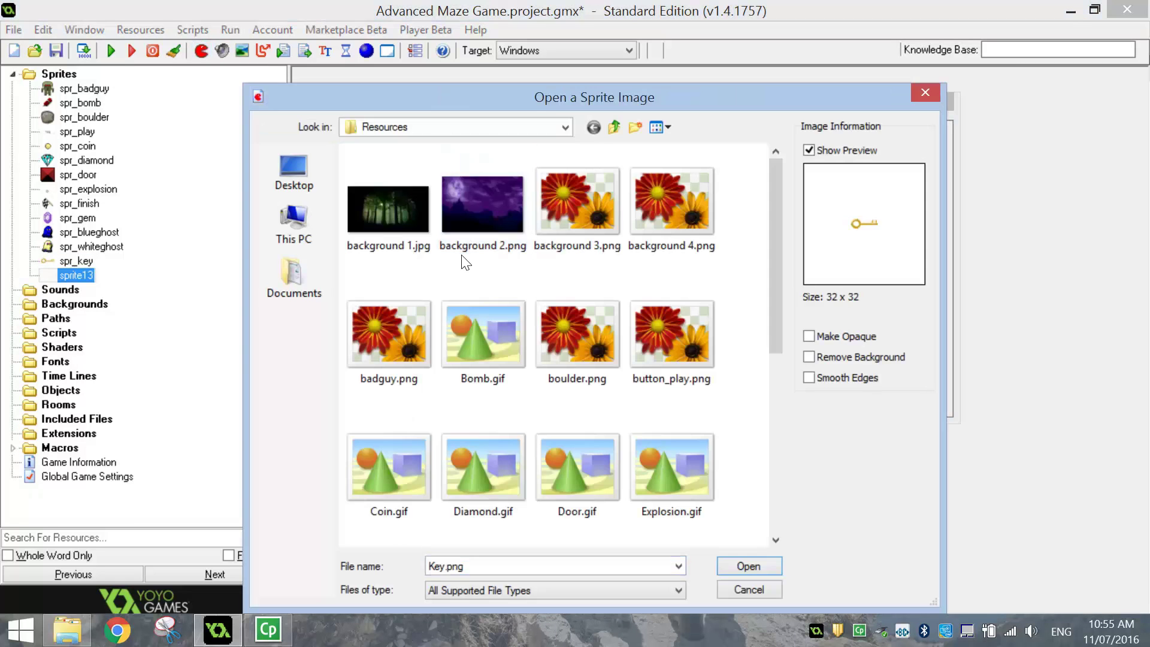
scroll(467, 262, "down", 5)
left_click(491, 378)
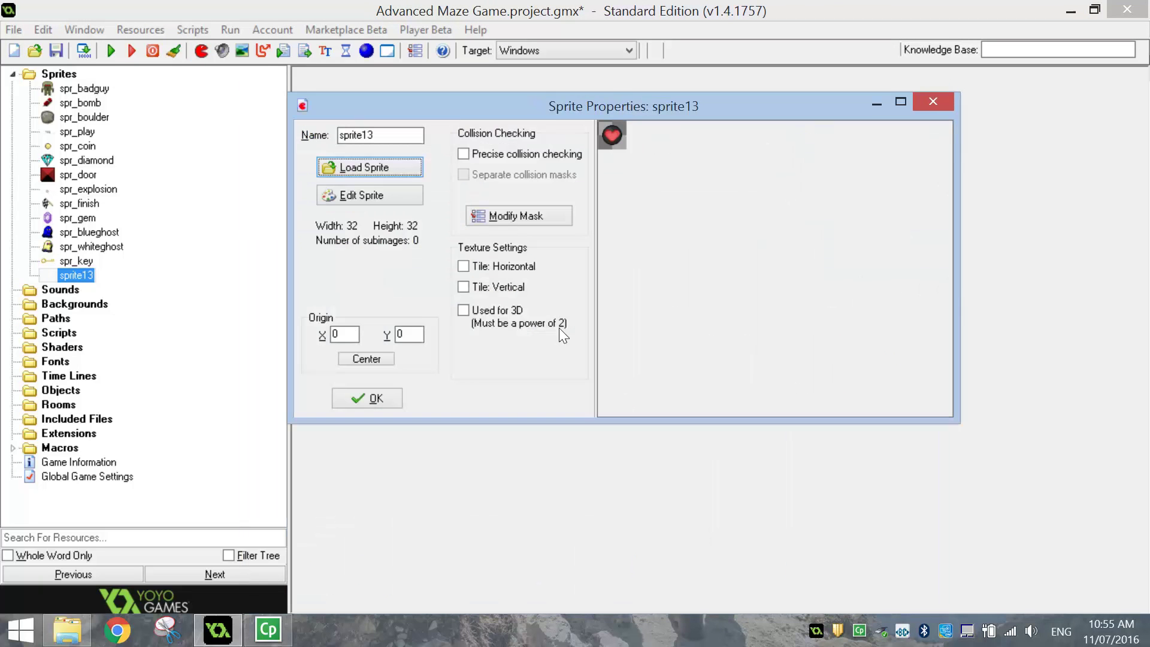
left_click(749, 566)
key("shift+Tab")
type("s")
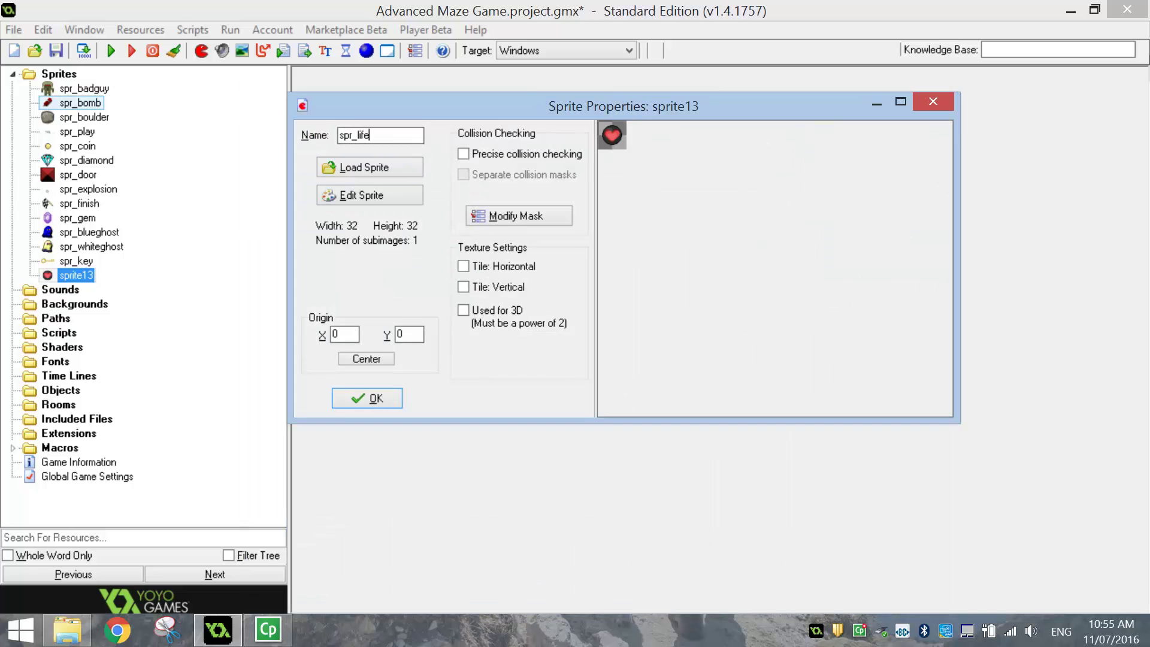
key("Return")
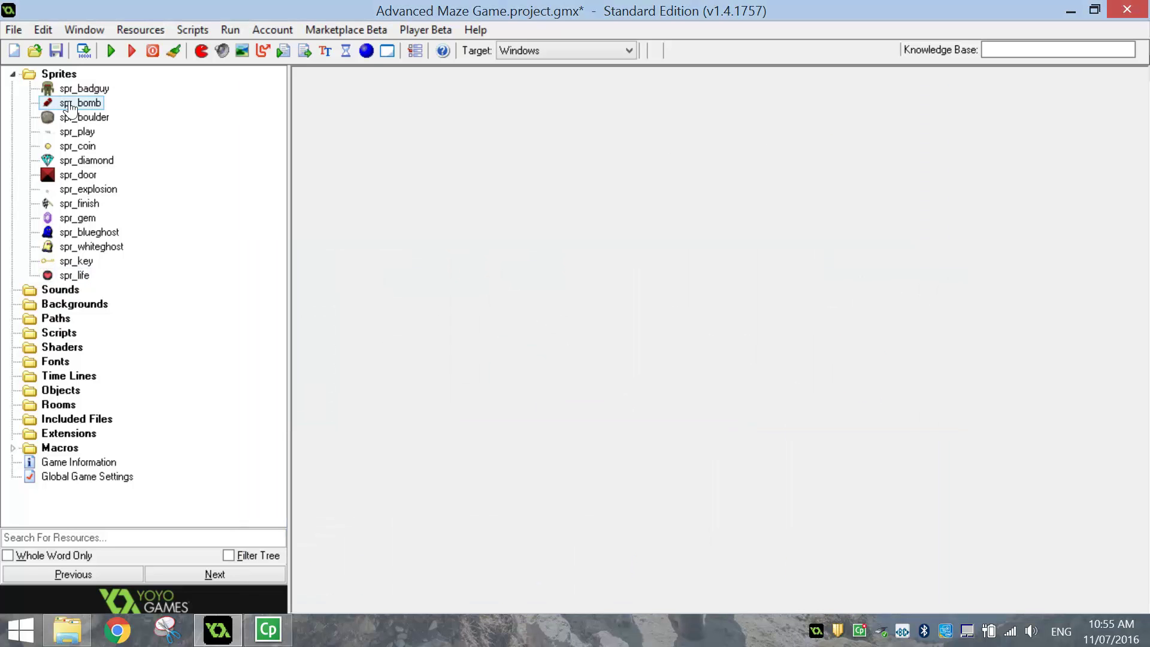
- Create a sprite named spr_lock from Lock.png in the Resources folder
left_click(201, 50)
left_click(398, 176)
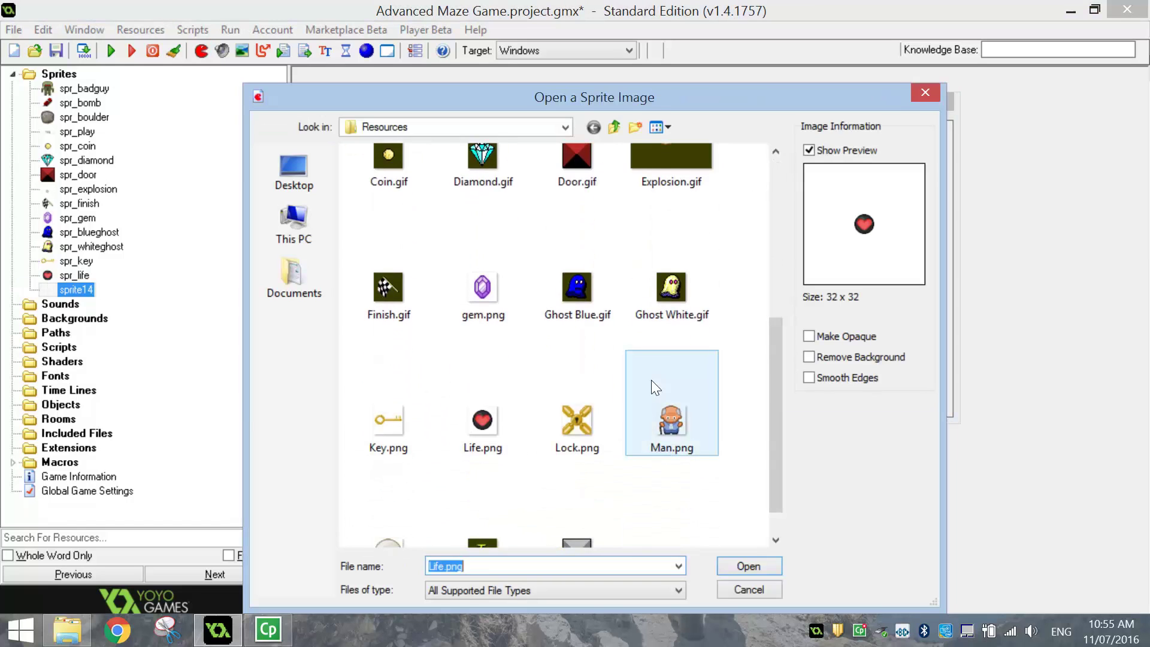
double_click(579, 423)
key("shift+Tab")
type("spr_lock")
key("Return")
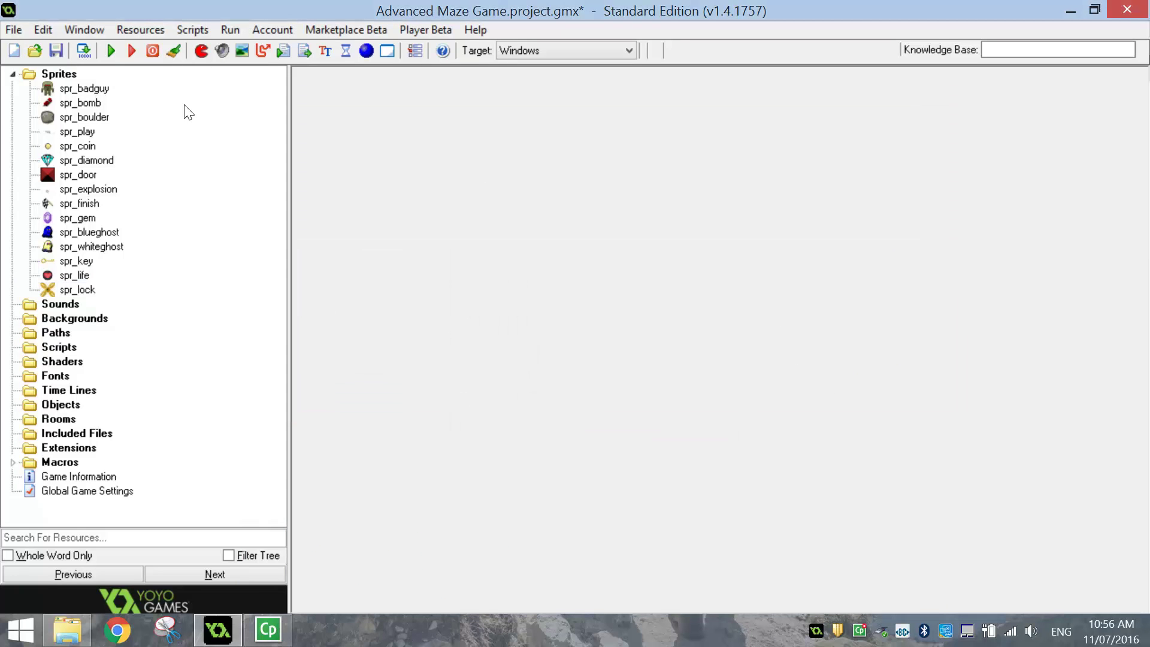
- Add a sprite named spr_man from Man.png in the Resources folder
left_click(202, 50)
left_click(357, 168)
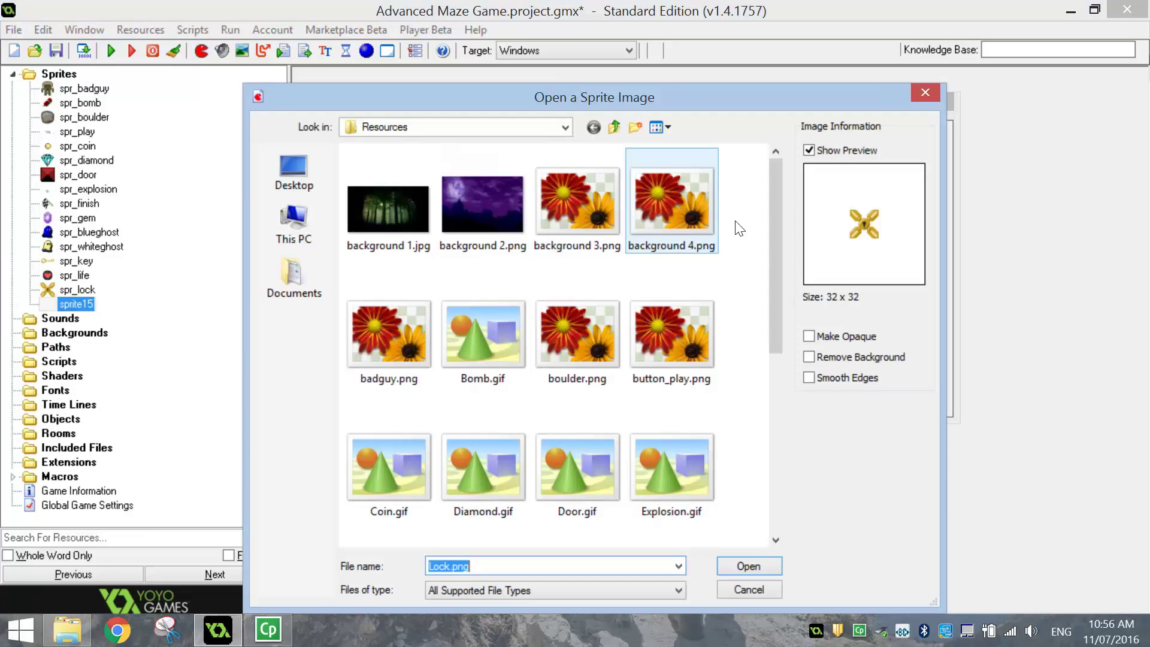
scroll(697, 242, "down", 6)
double_click(684, 365)
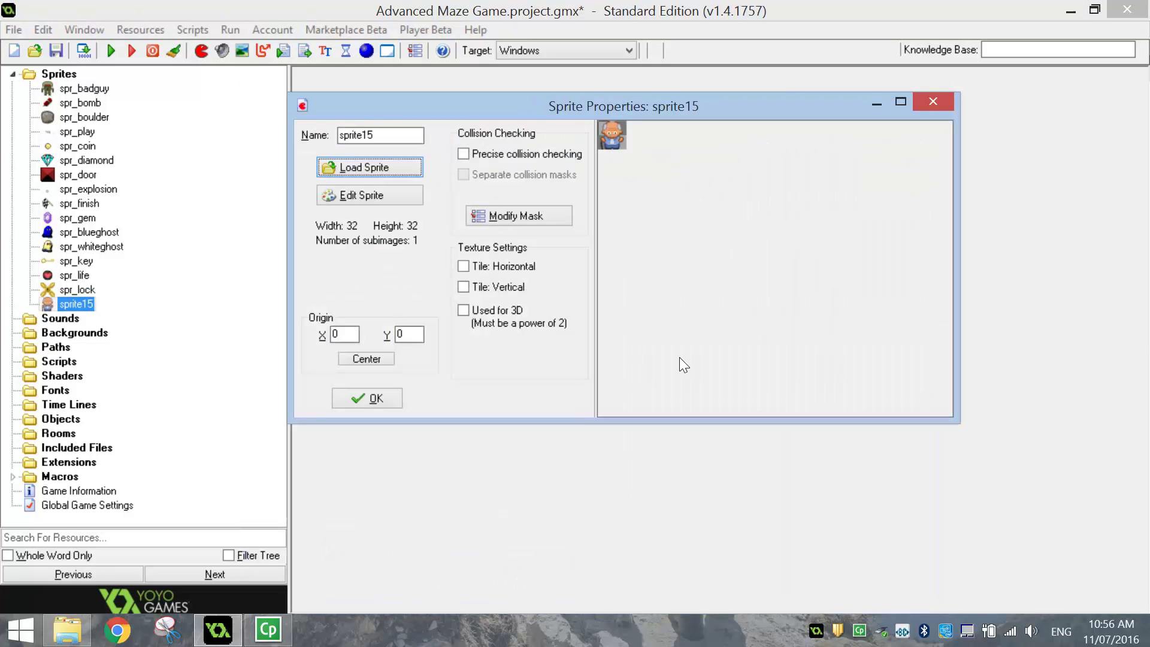
double_click(359, 135)
type("spr_man")
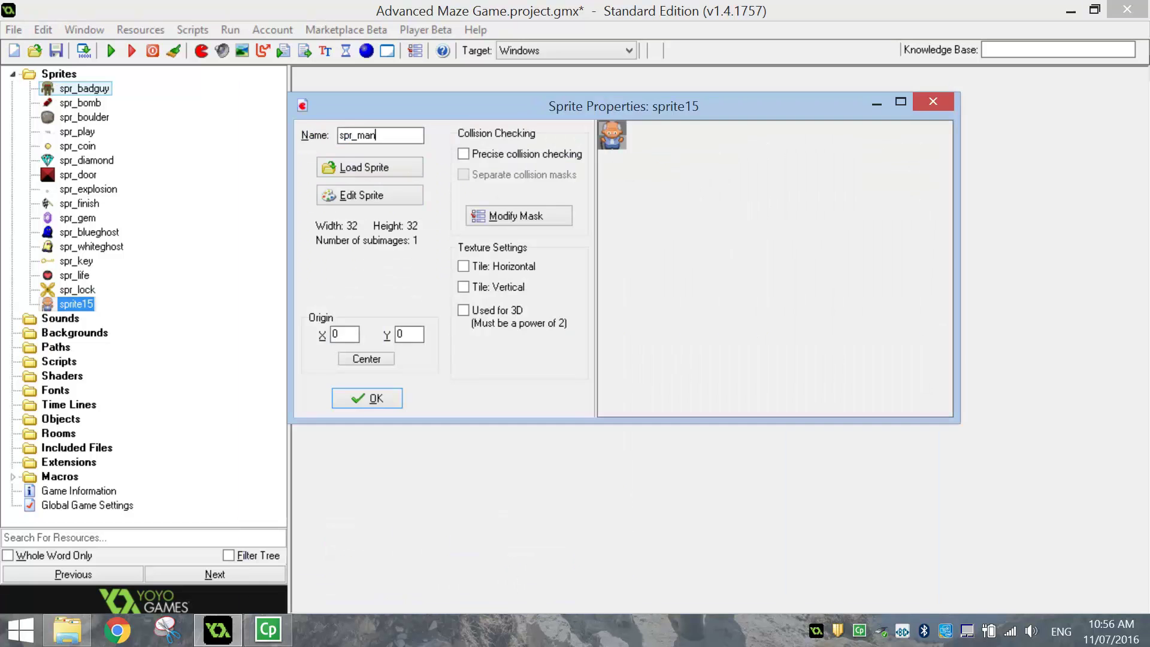
key("Return")
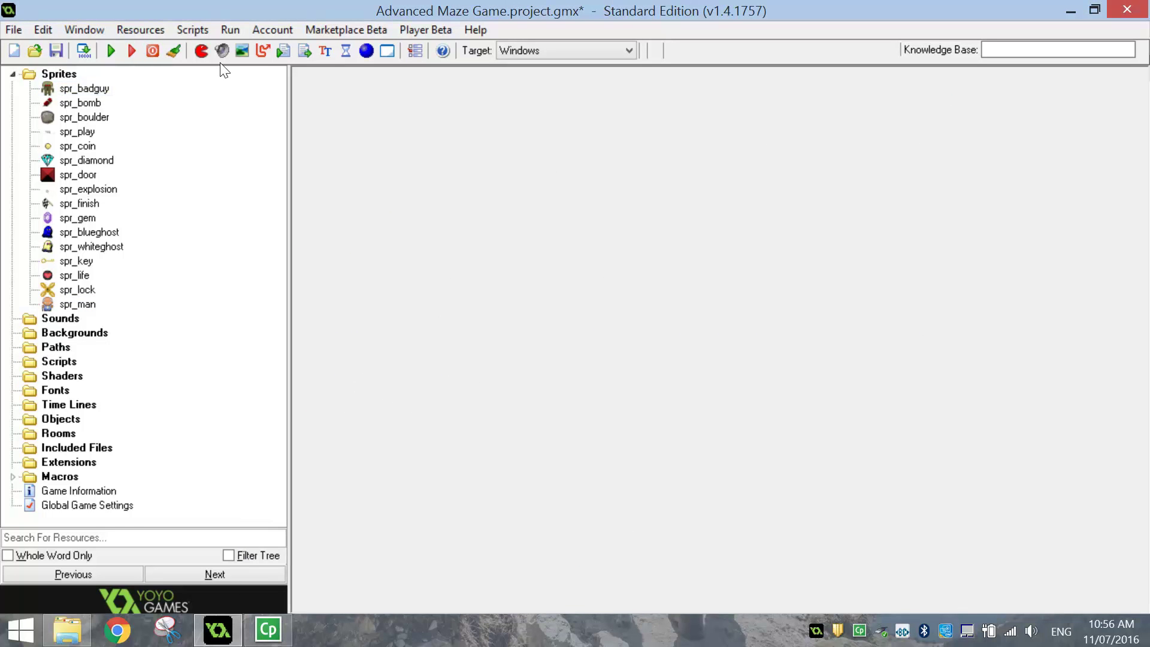
- Create a sprite named spr_teleport from teleport.png in the Resources folder
left_click(203, 53)
left_click(368, 167)
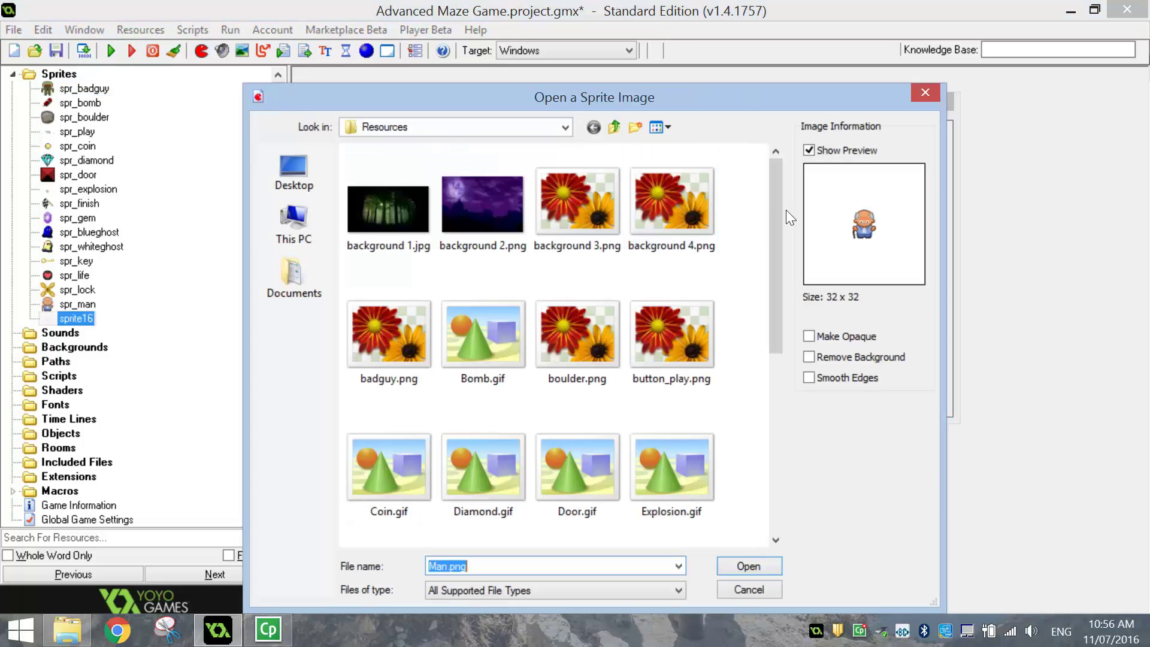
scroll(773, 206, "down", 5)
left_click(394, 514)
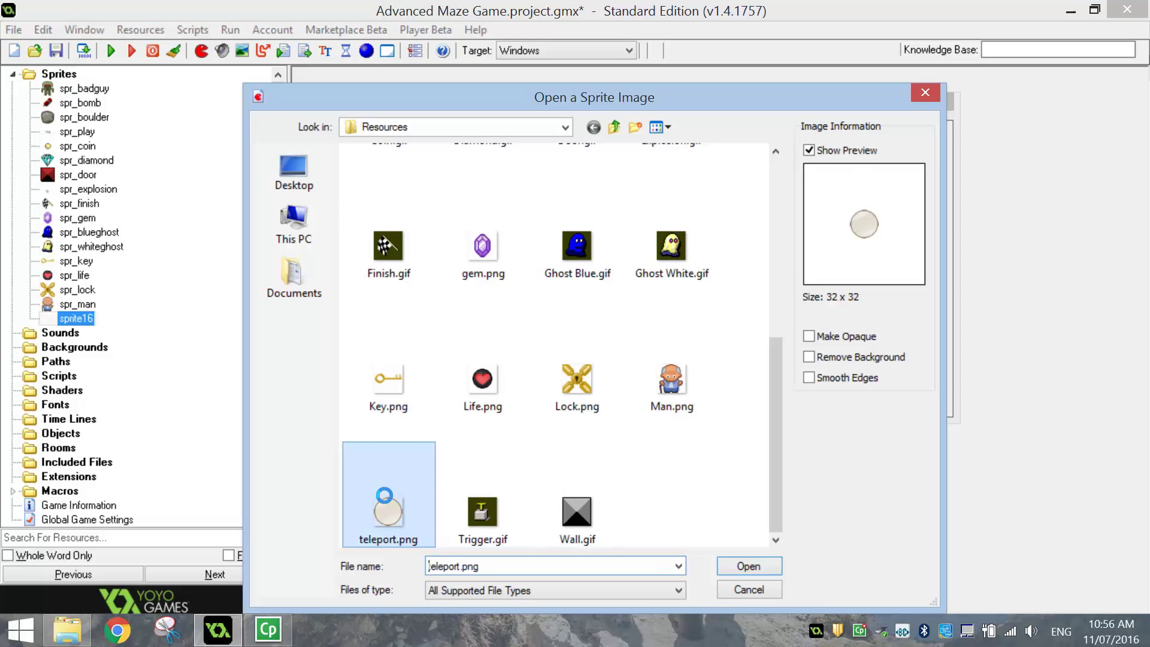
double_click(413, 492)
key("shift+Tab")
type("s")
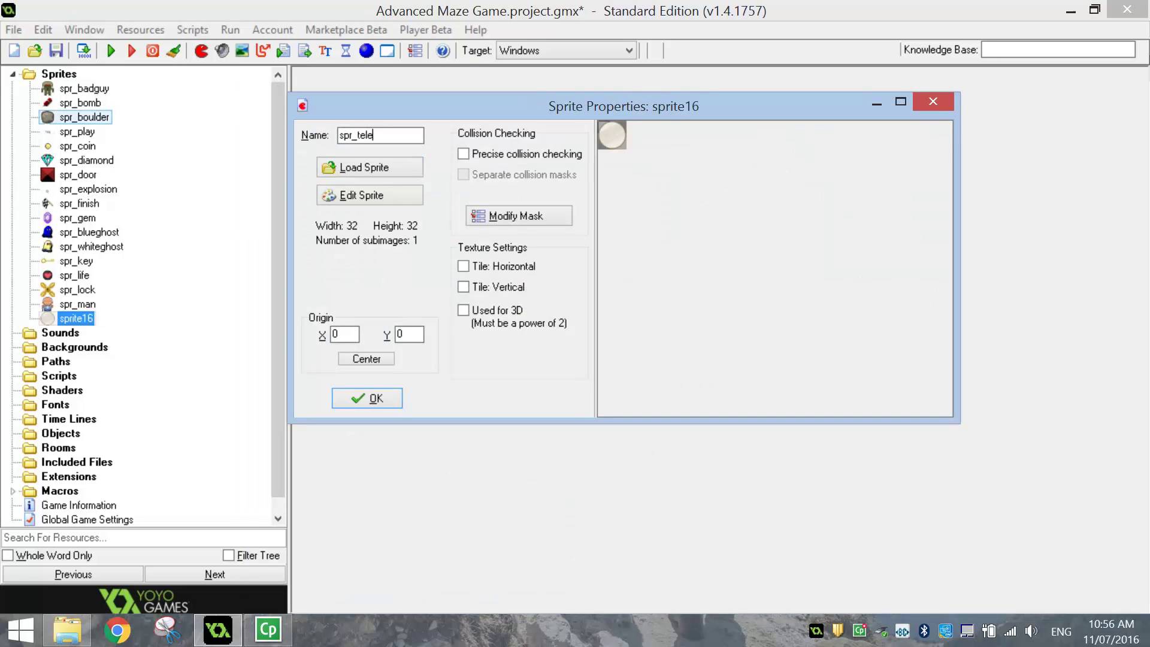
key("Return")
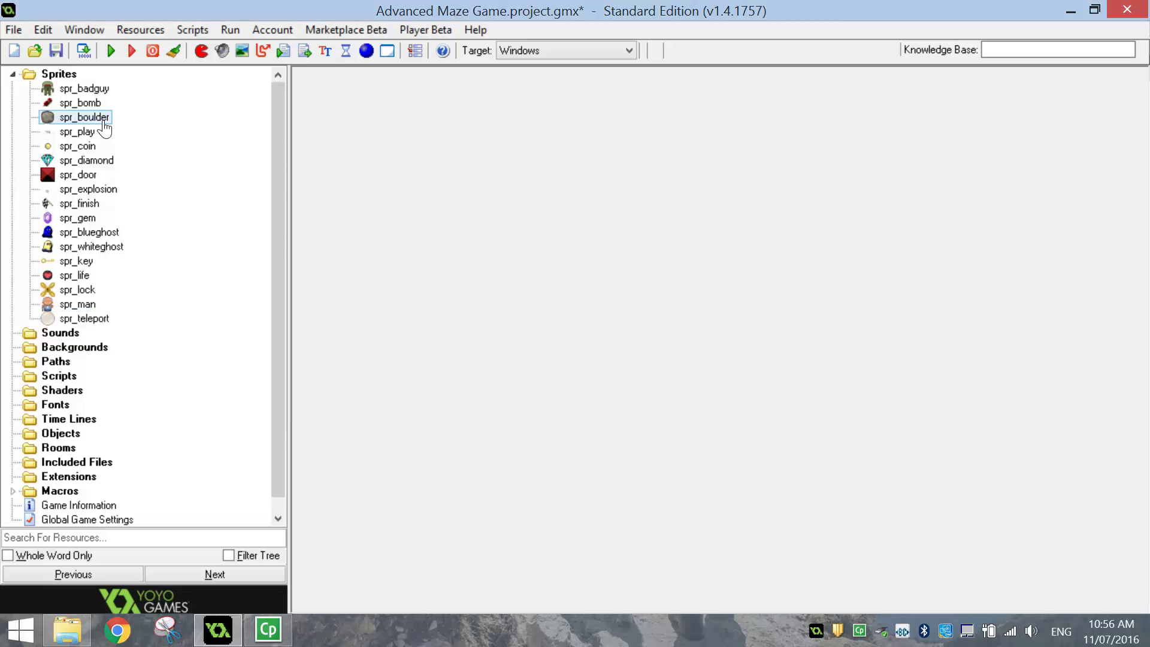
left_click(202, 51)
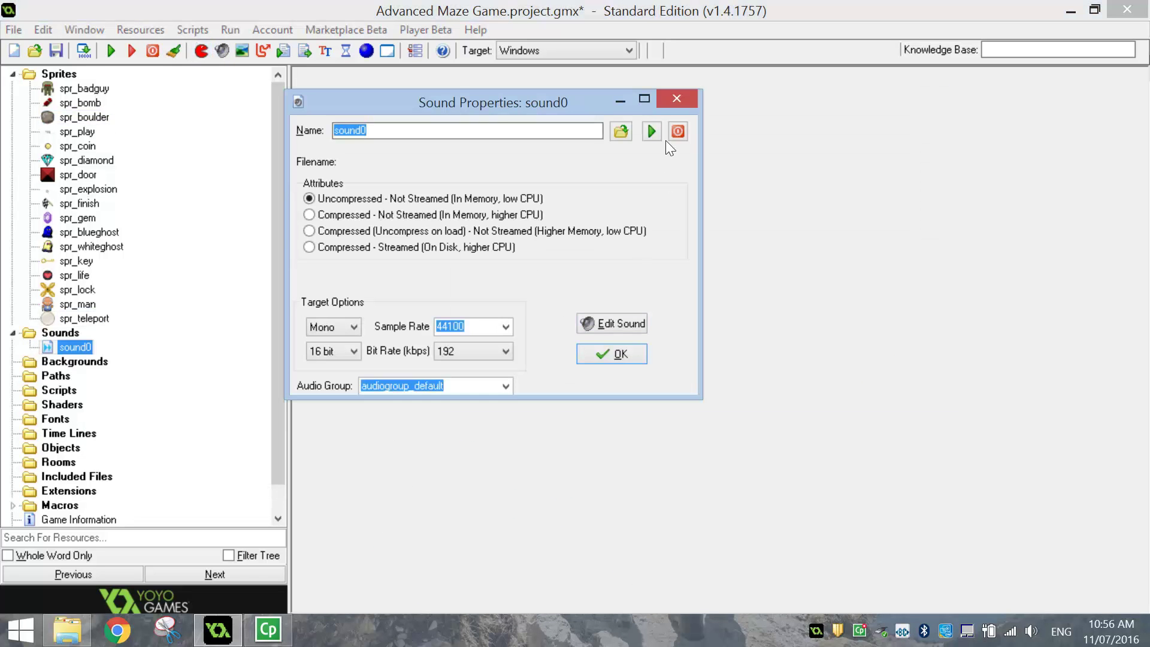
left_click(676, 98)
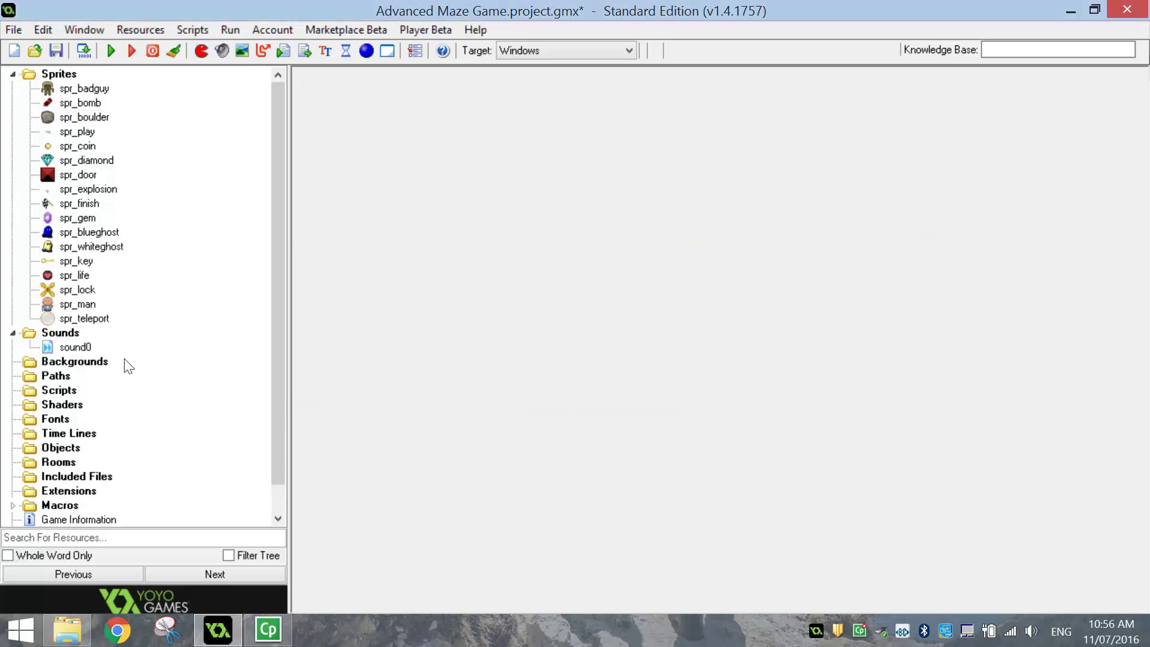
right_click(96, 350)
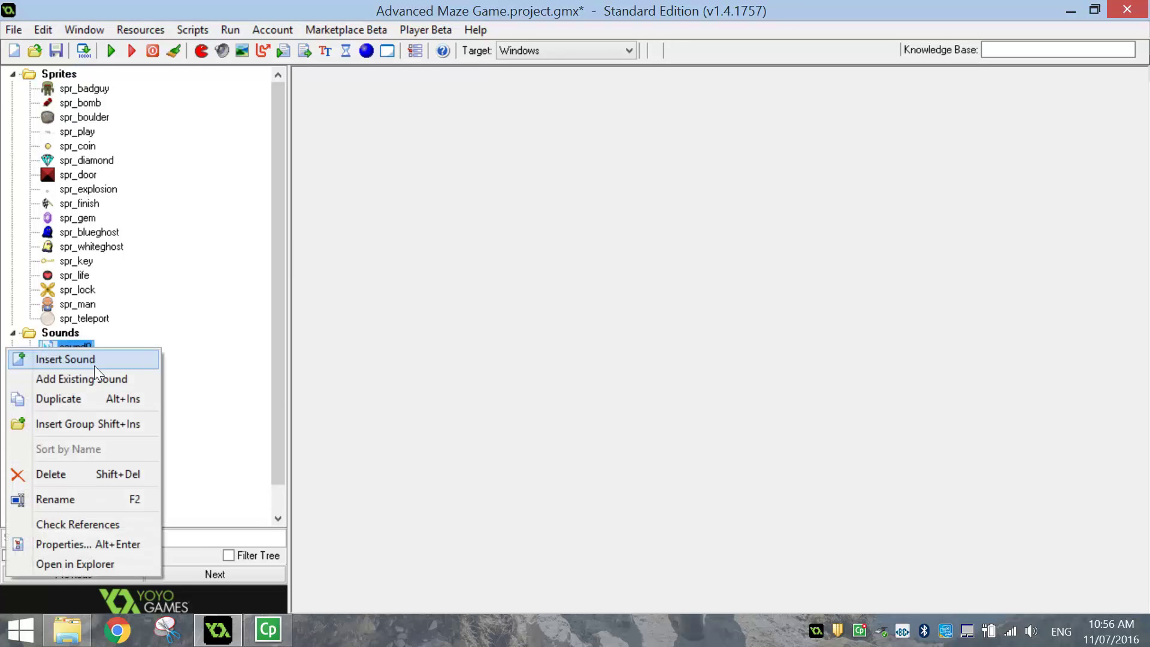
left_click(80, 475)
left_click(641, 346)
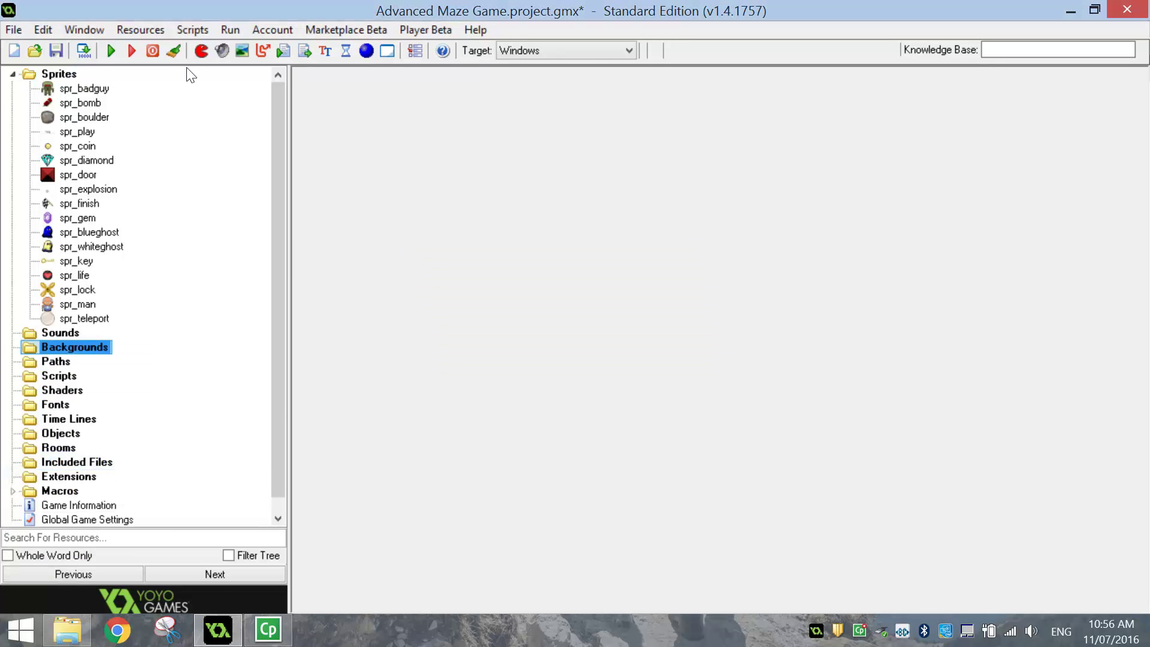
- Create a sprite named spr_trigger from Trigger.gif in the Resources folder with Remove Background enabled
left_click(201, 50)
left_click(393, 167)
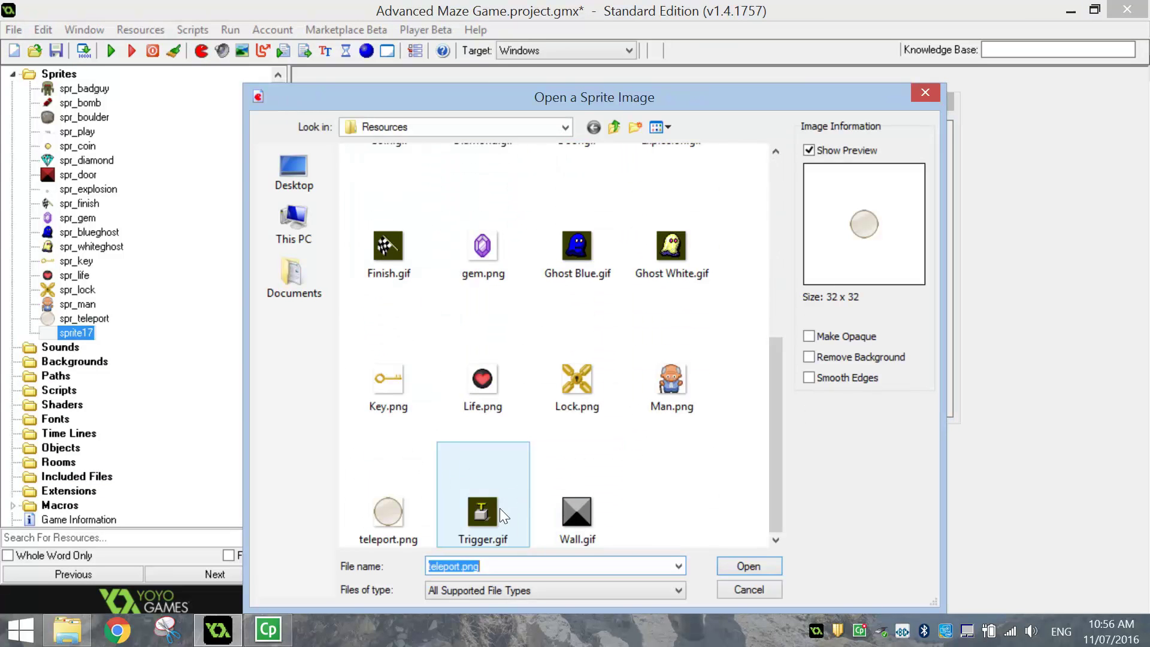
left_click(483, 510)
left_click(810, 358)
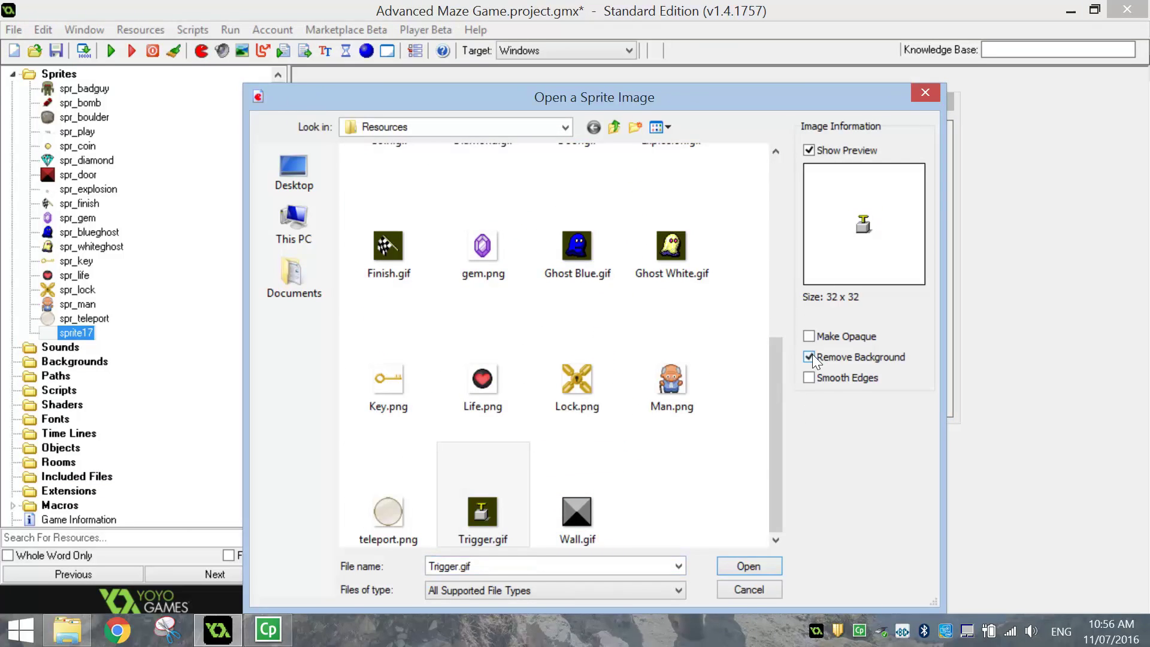
left_click(748, 565)
key("shift+Tab")
type("s")
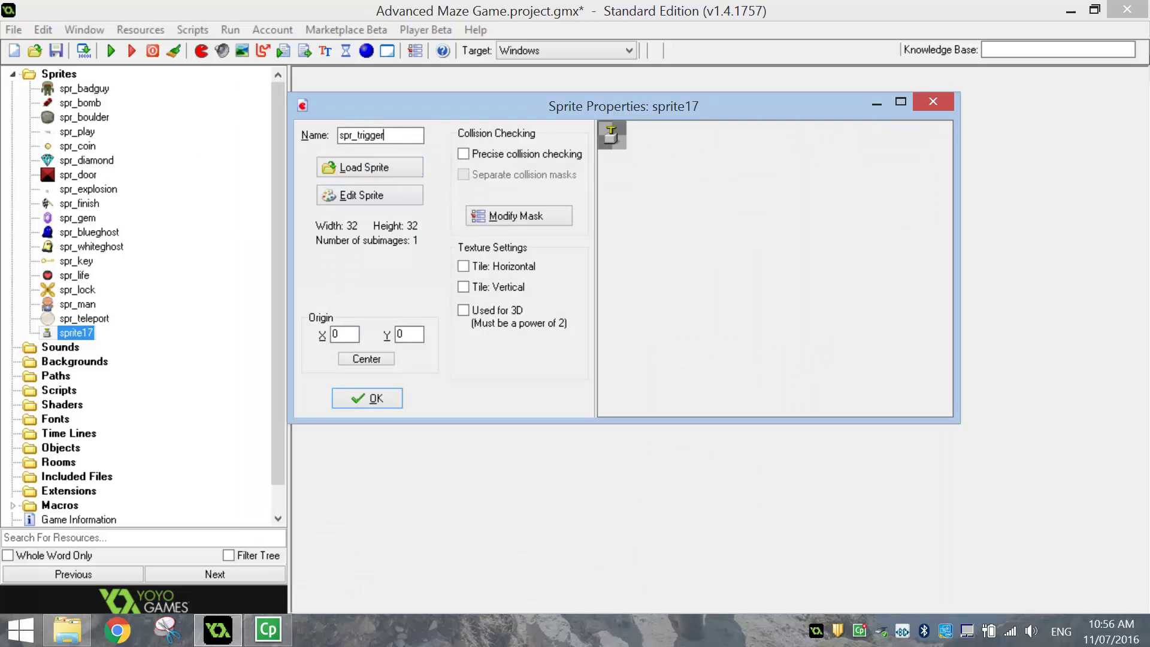
key("Return")
- Create a sprite named spr_wall from Wall.gif in the Resources folder with Remove Background turned off
left_click(201, 50)
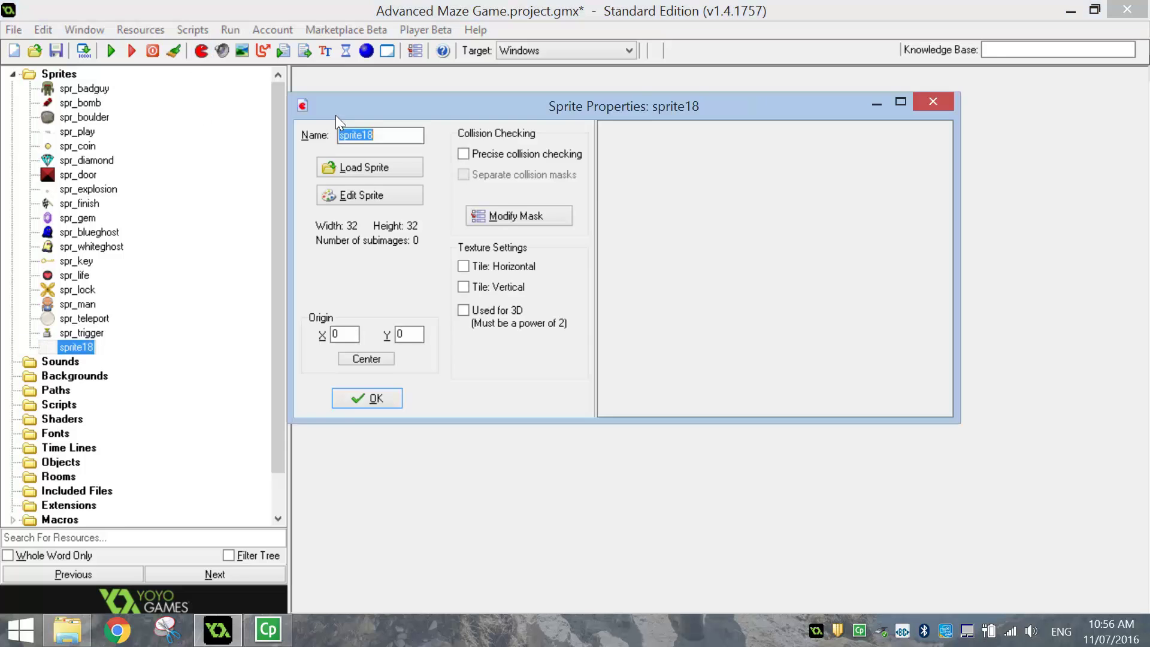
left_click(360, 169)
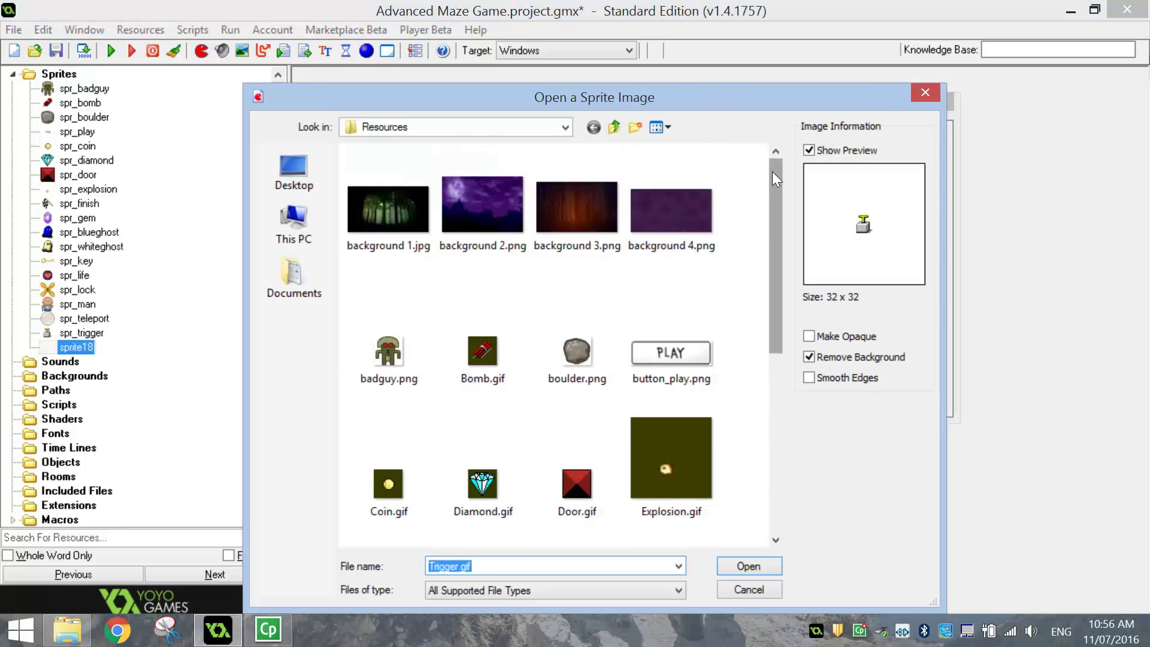
left_click_drag(776, 246, 782, 425)
left_click(577, 497)
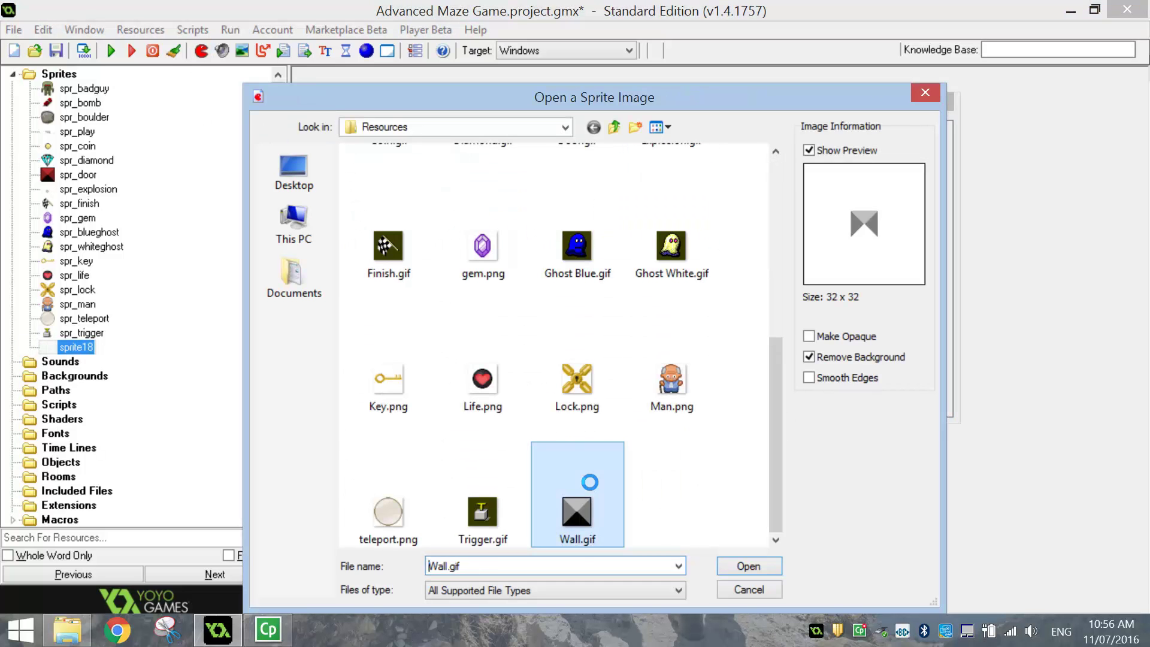
left_click(839, 360)
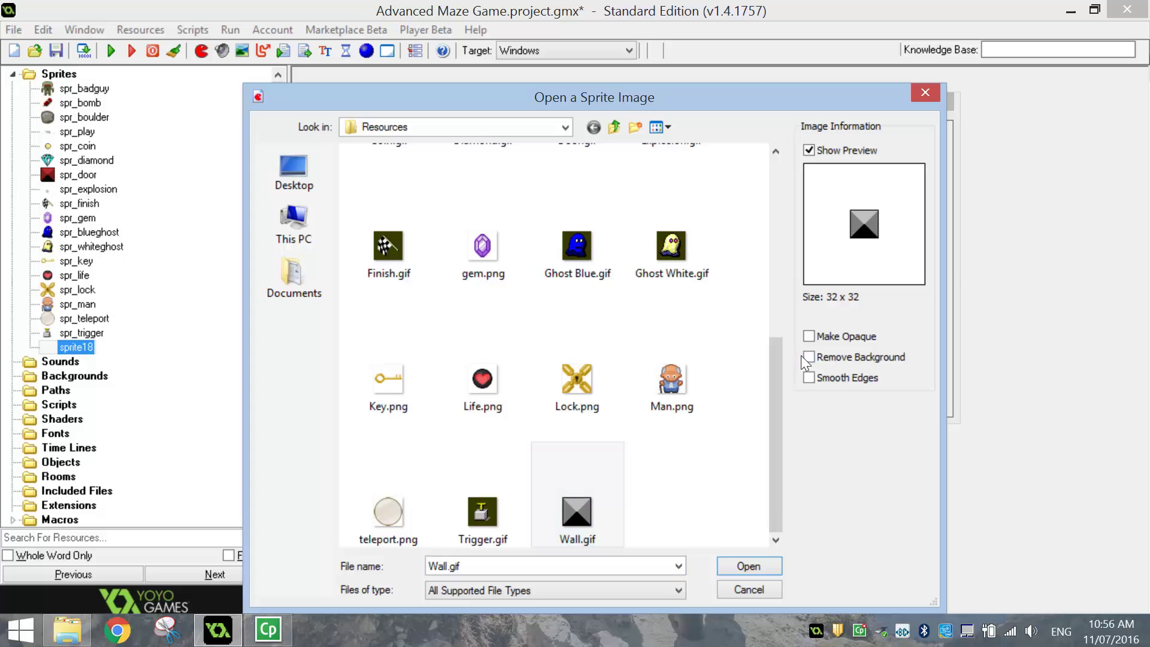
left_click(769, 566)
type("spr_wall")
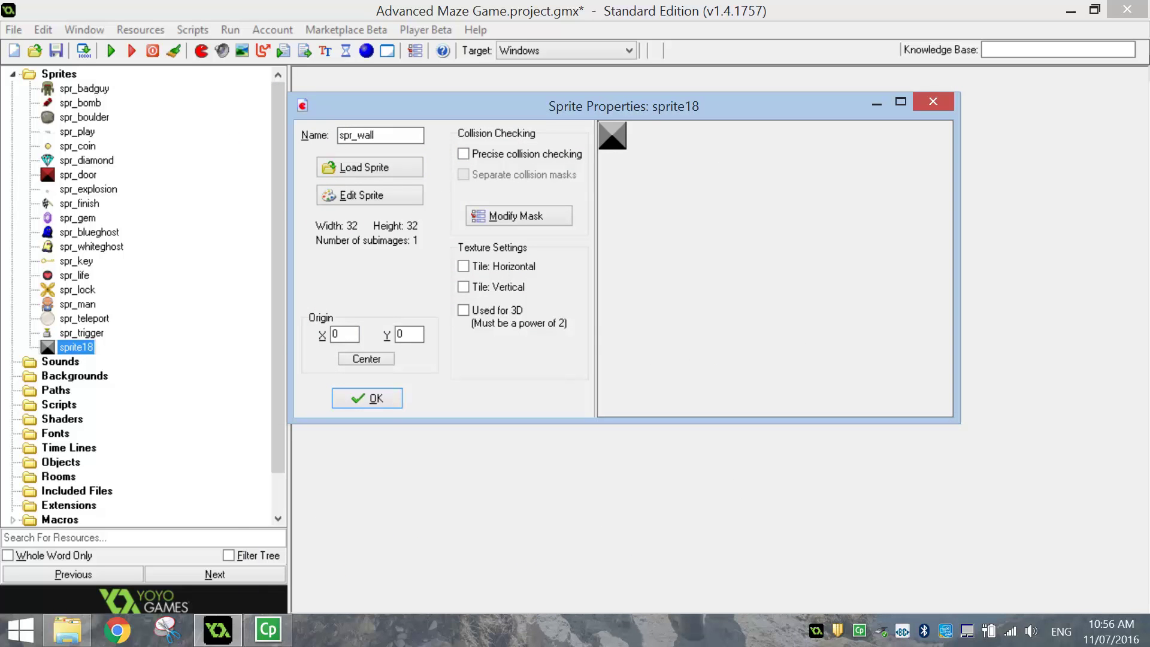
left_click(363, 400)
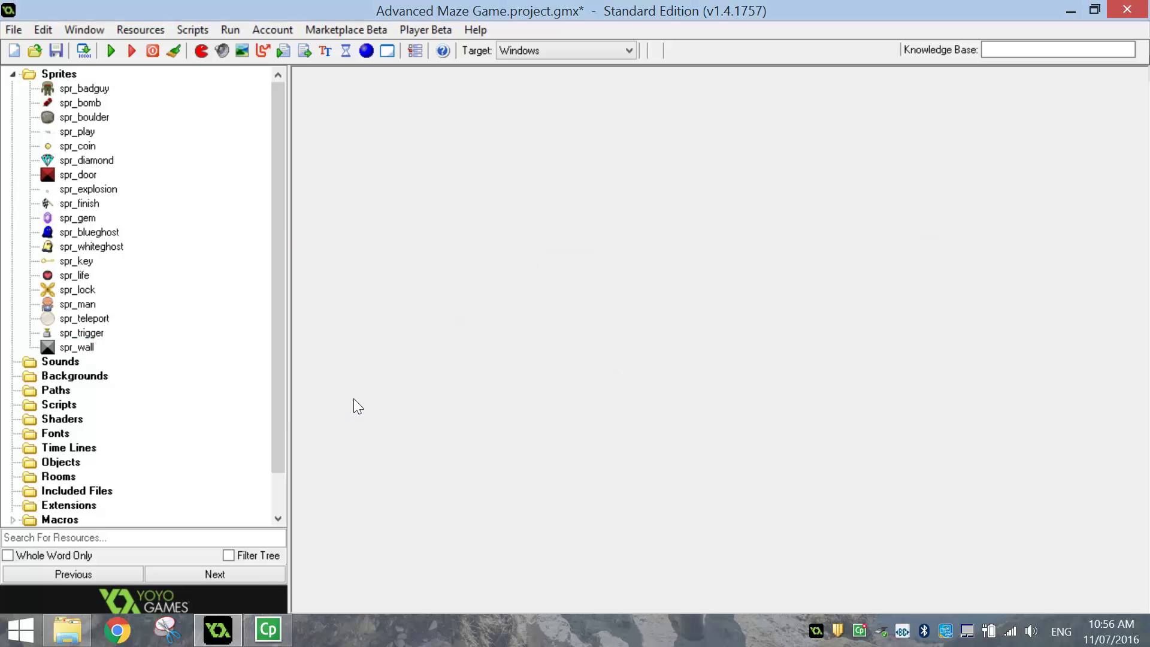
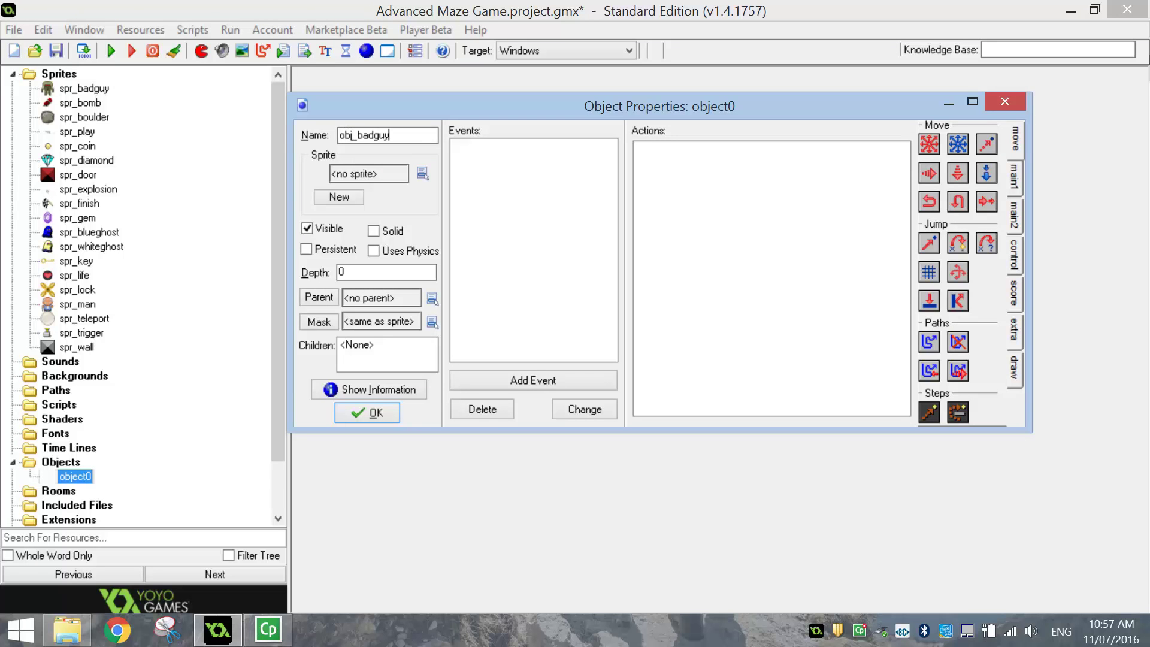
- Assign the spr_badguy sprite to the obj_badguy object and accept its properties
left_click(422, 173)
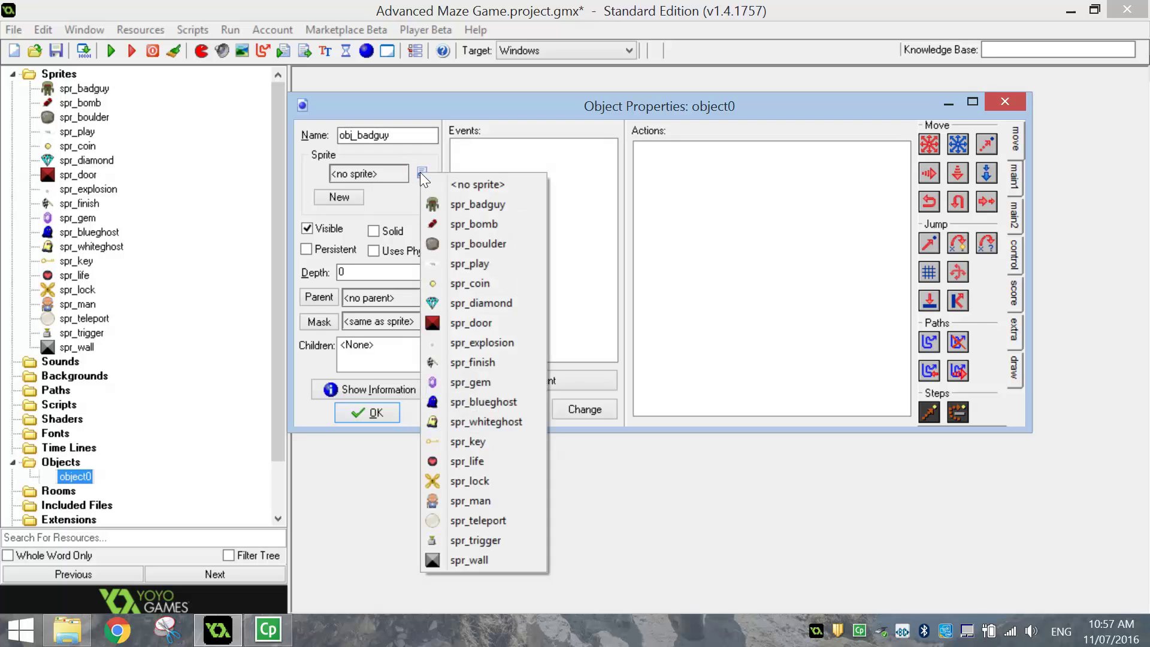
left_click(447, 200)
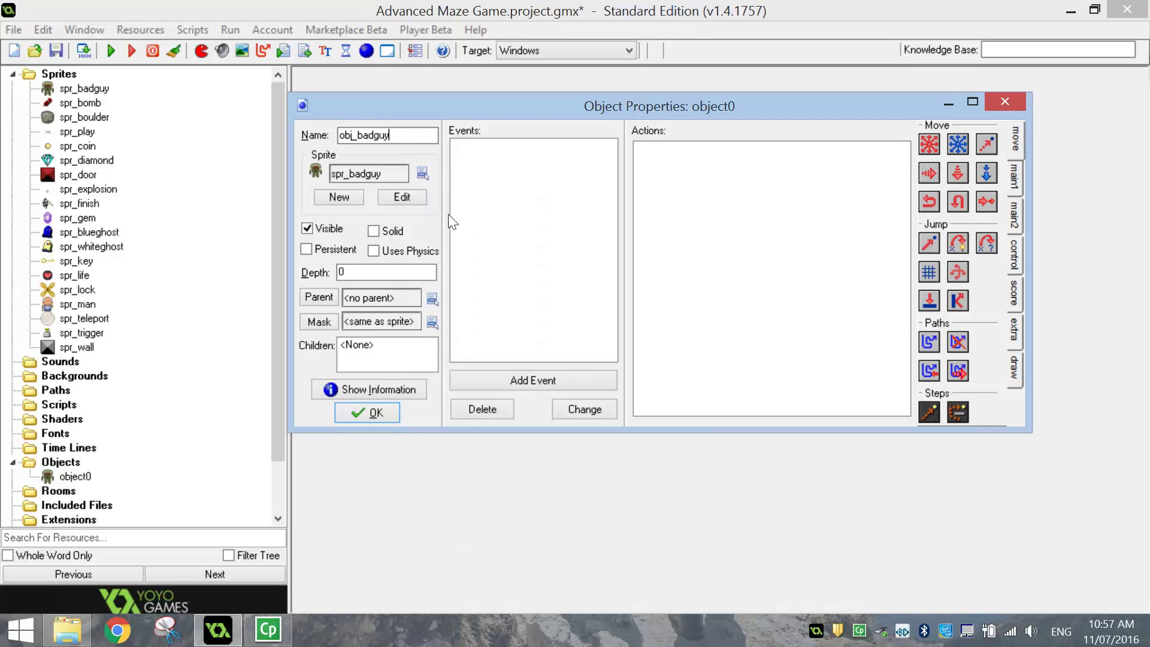
left_click(376, 412)
left_click(84, 477)
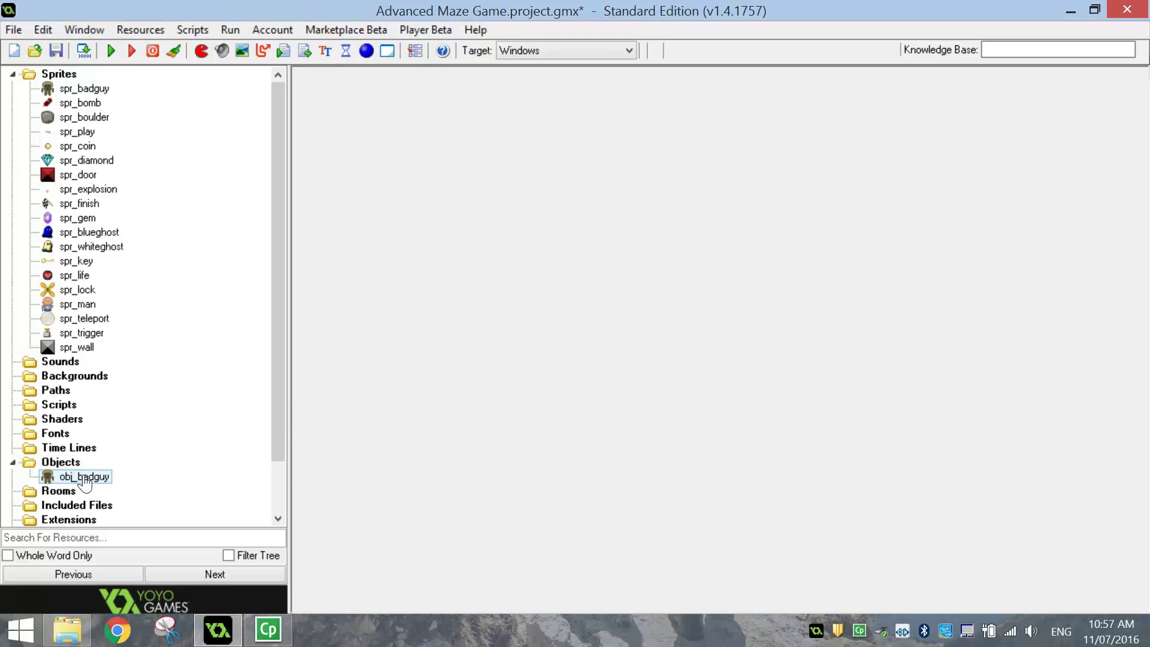
- Create an object named obj_bomb that uses the spr_bomb sprite
left_click(368, 54)
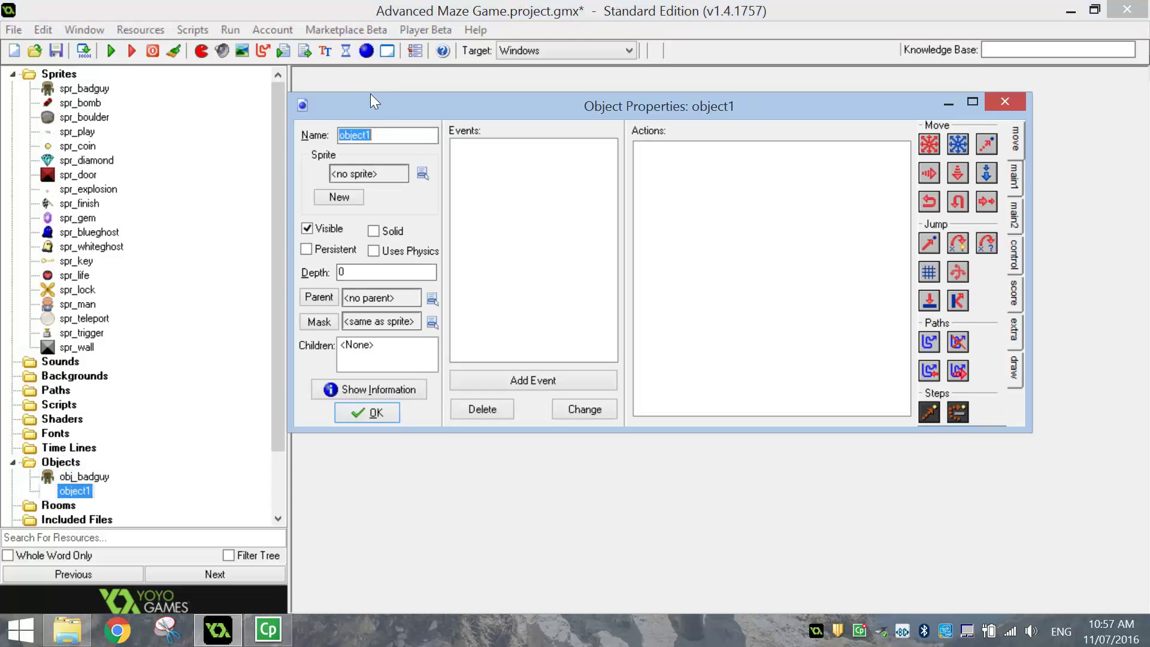
type("obj_bomb")
left_click(423, 174)
left_click(456, 226)
left_click(378, 414)
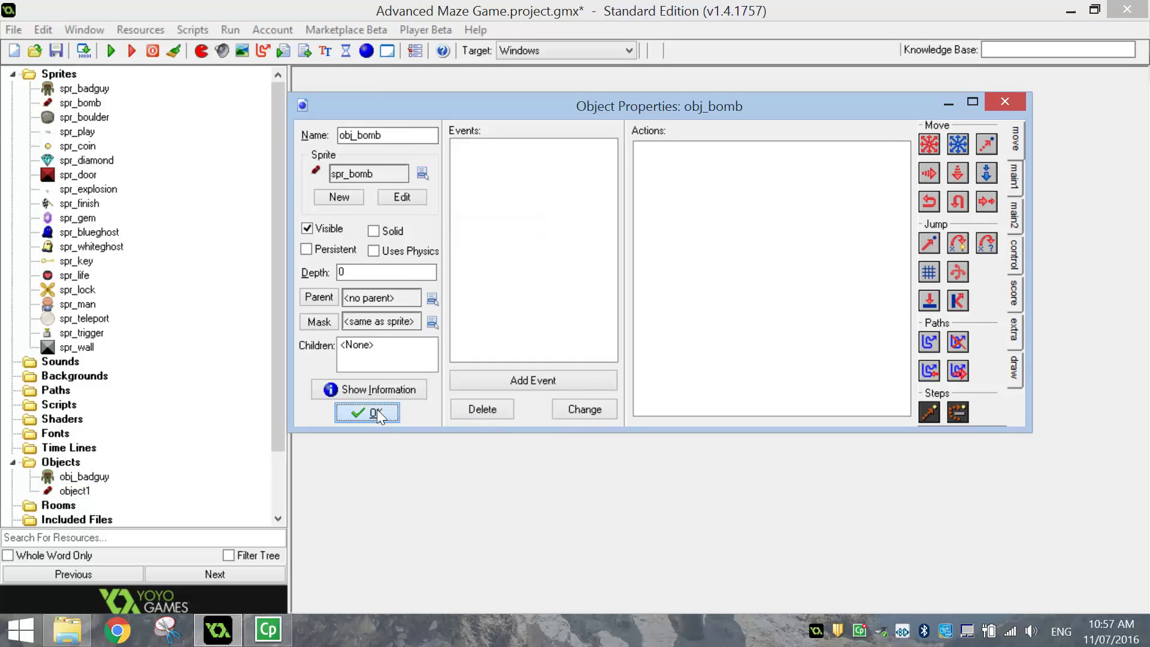
- Create a solid object named obj_boulder that uses the spr_boulder sprite
left_click(368, 54)
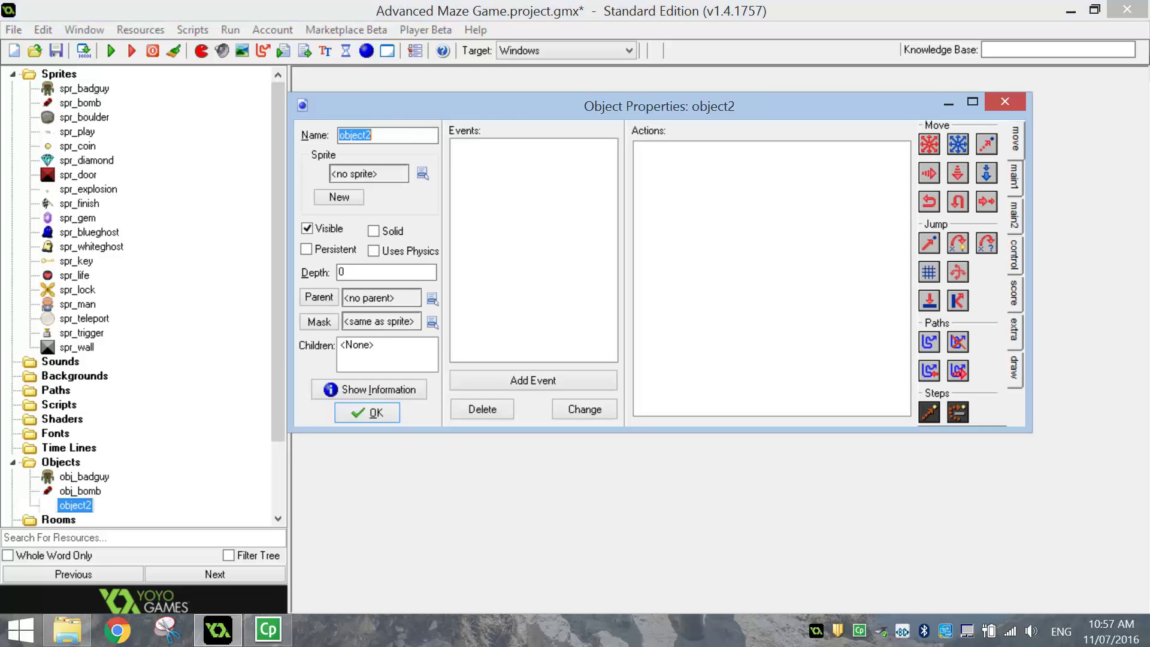
type("obj")
left_click(422, 173)
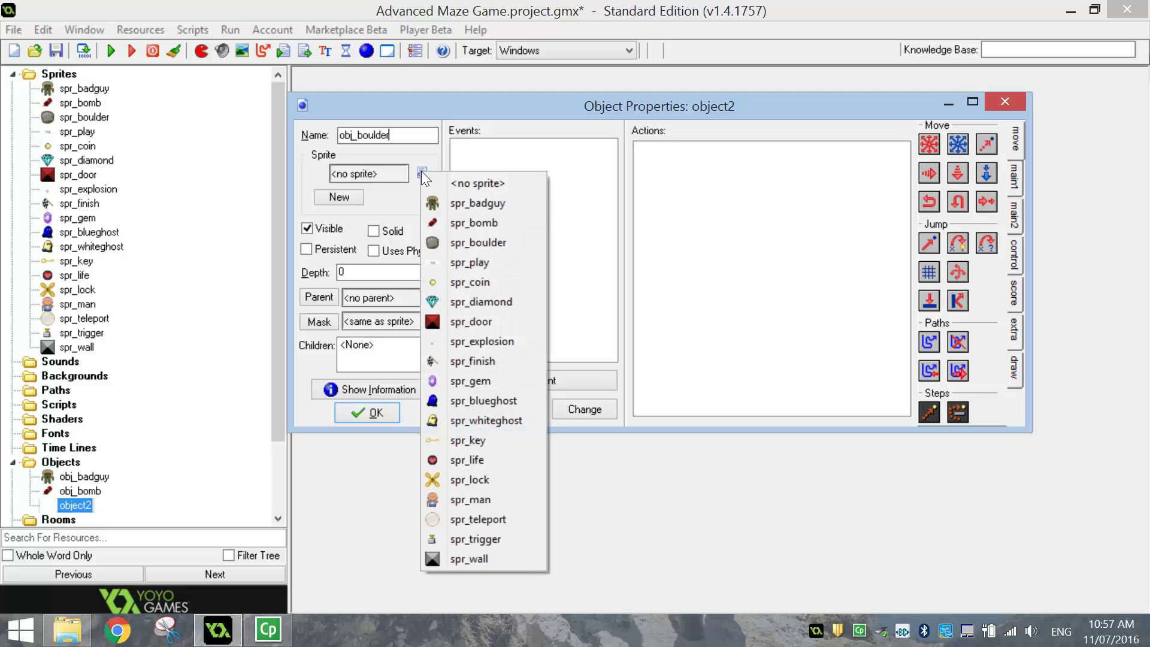
left_click(473, 242)
left_click(373, 231)
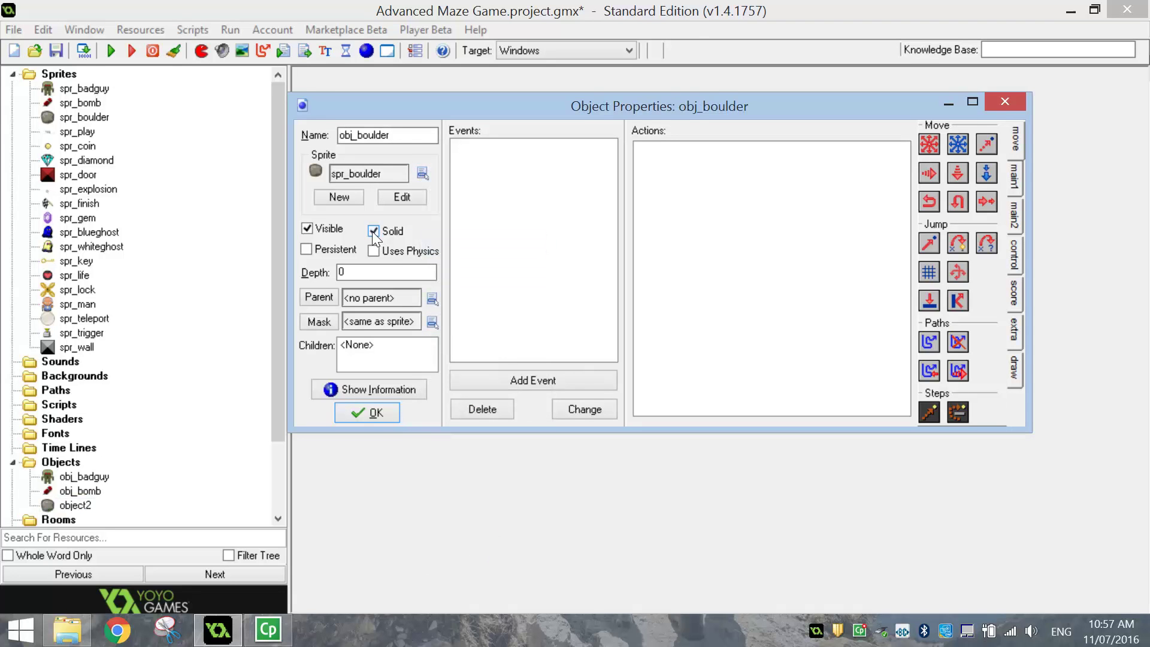
left_click(376, 413)
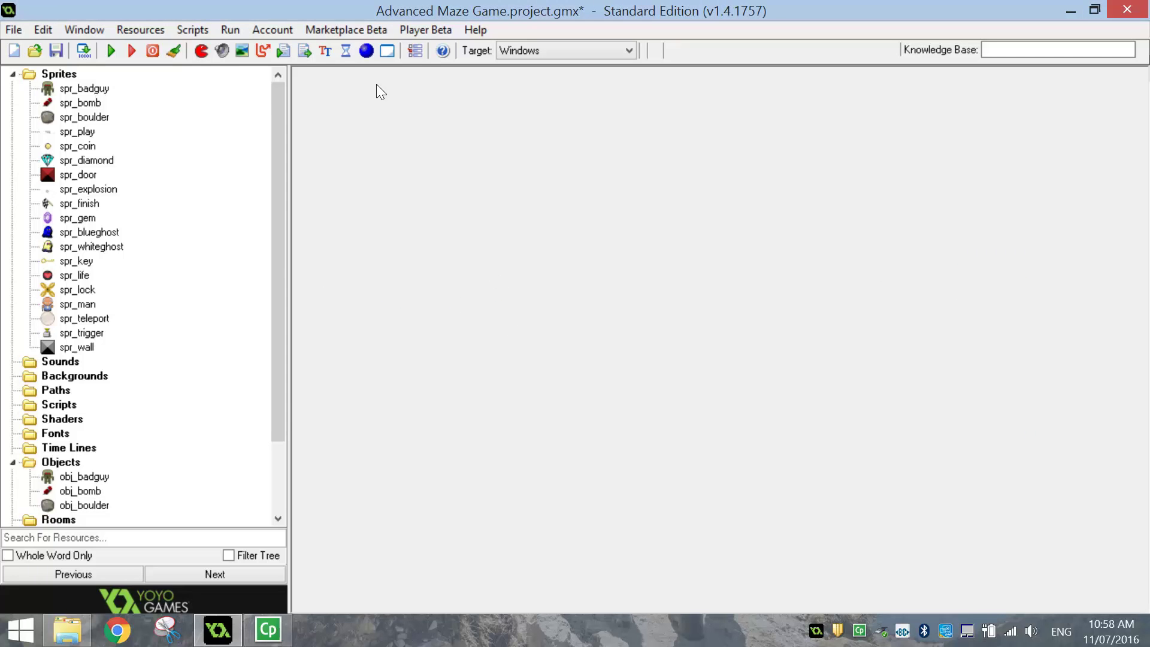
- Create an object named obj_play that uses the spr_play sprite
left_click(366, 50)
type("obj_play")
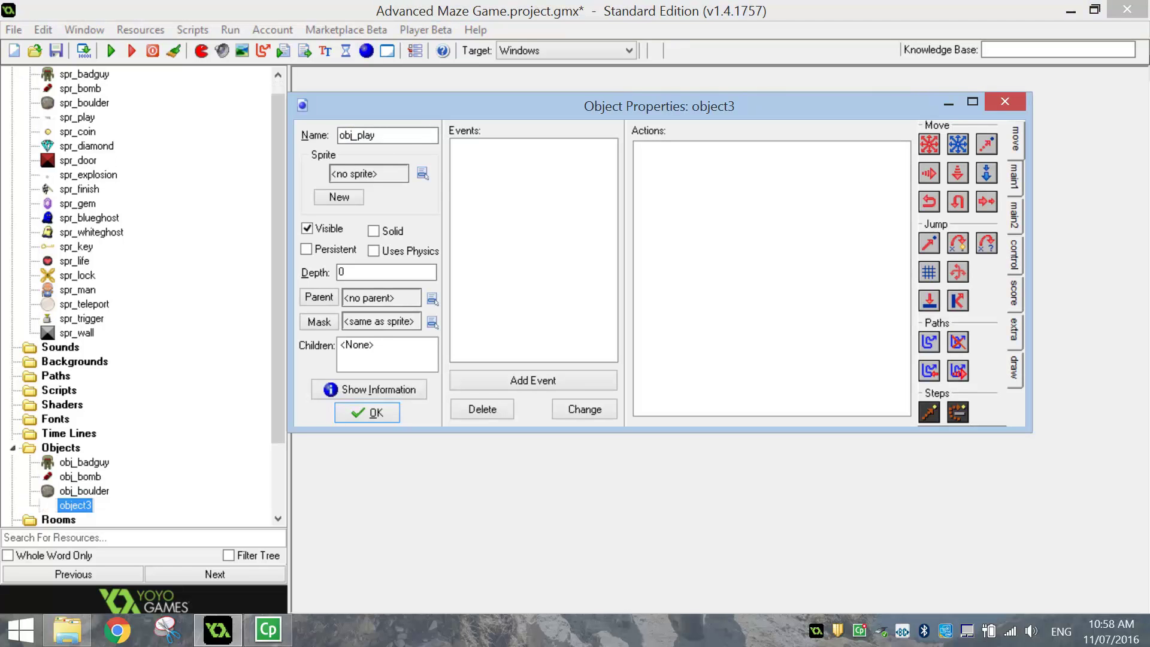
left_click(423, 173)
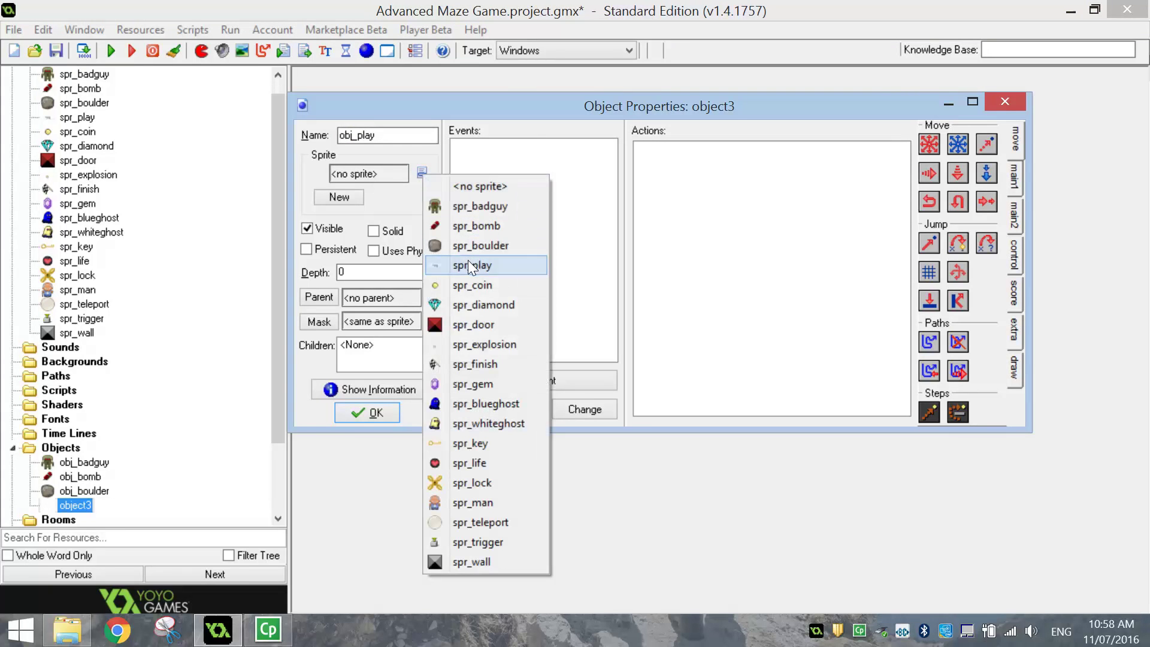
left_click(468, 260)
left_click(367, 412)
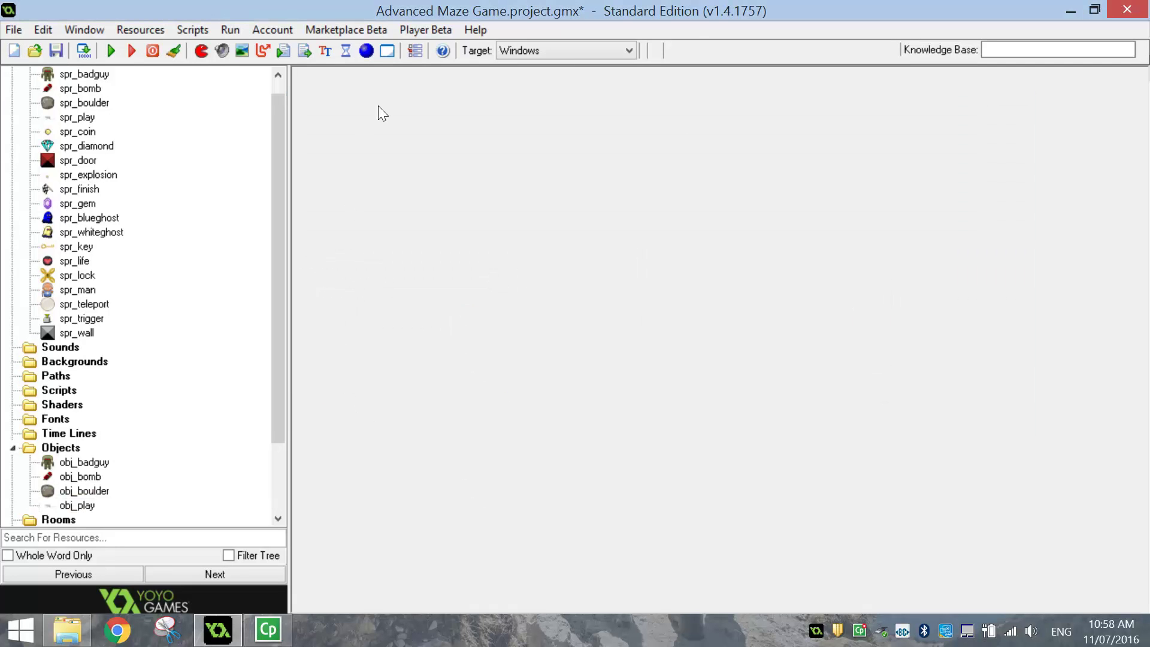
- Create an object named obj_coin that uses the spr_coin sprite
left_click(367, 51)
type("ob")
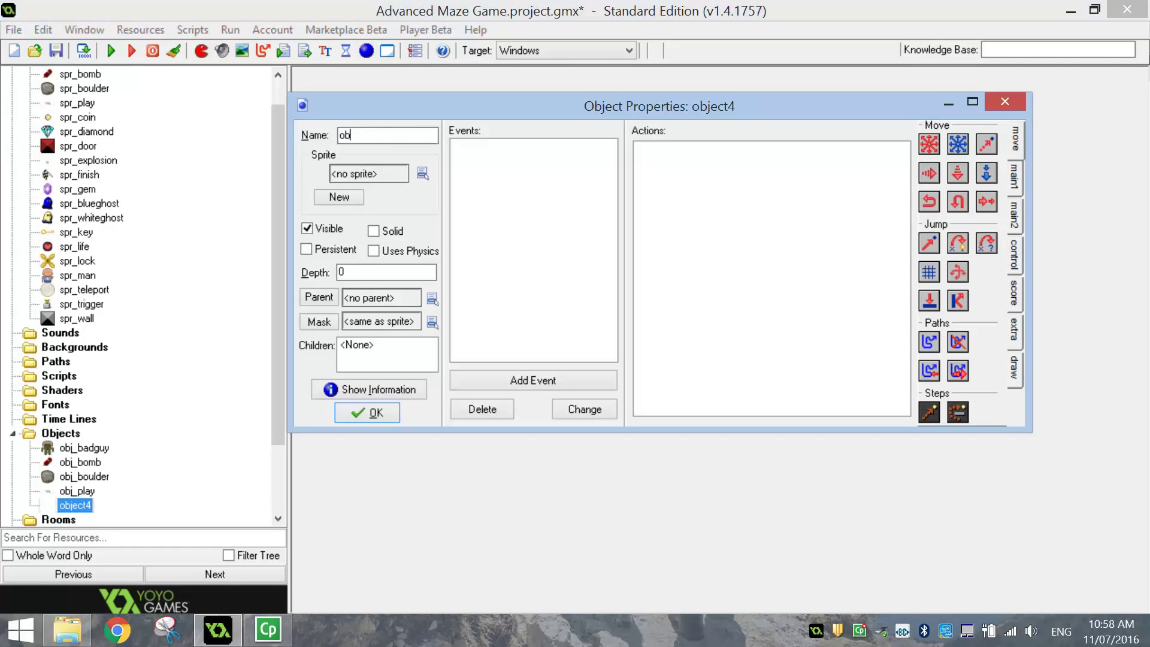
left_click(423, 173)
left_click(476, 281)
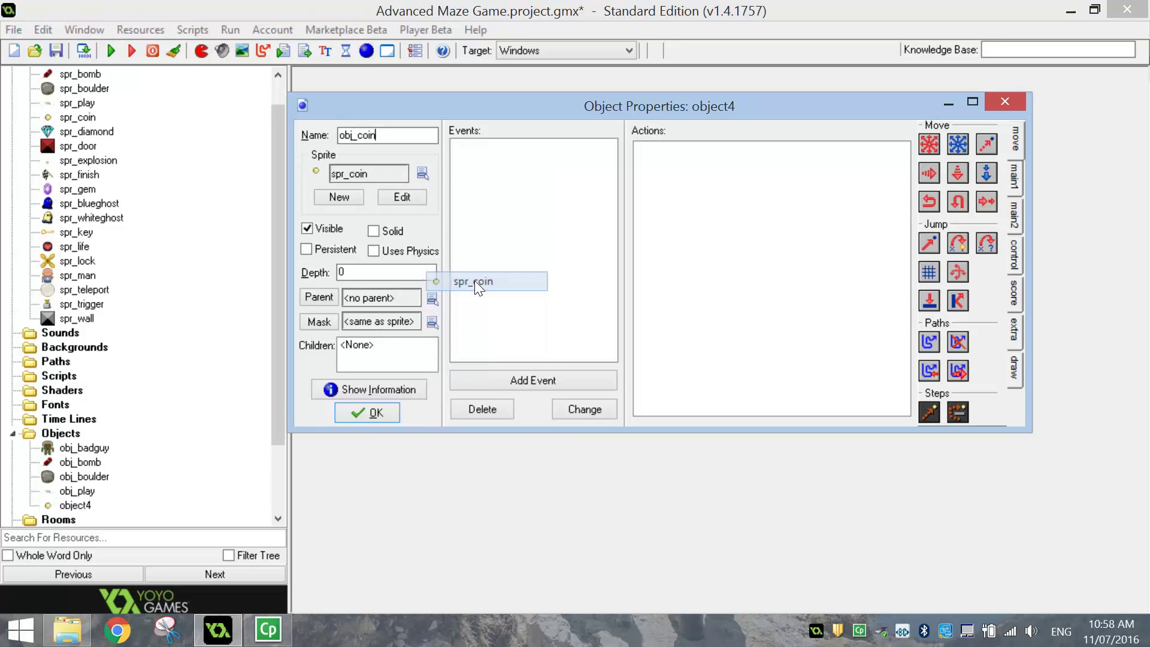
left_click(373, 412)
- Create an object named obj_diamond that uses the spr_diamond sprite
left_click(367, 50)
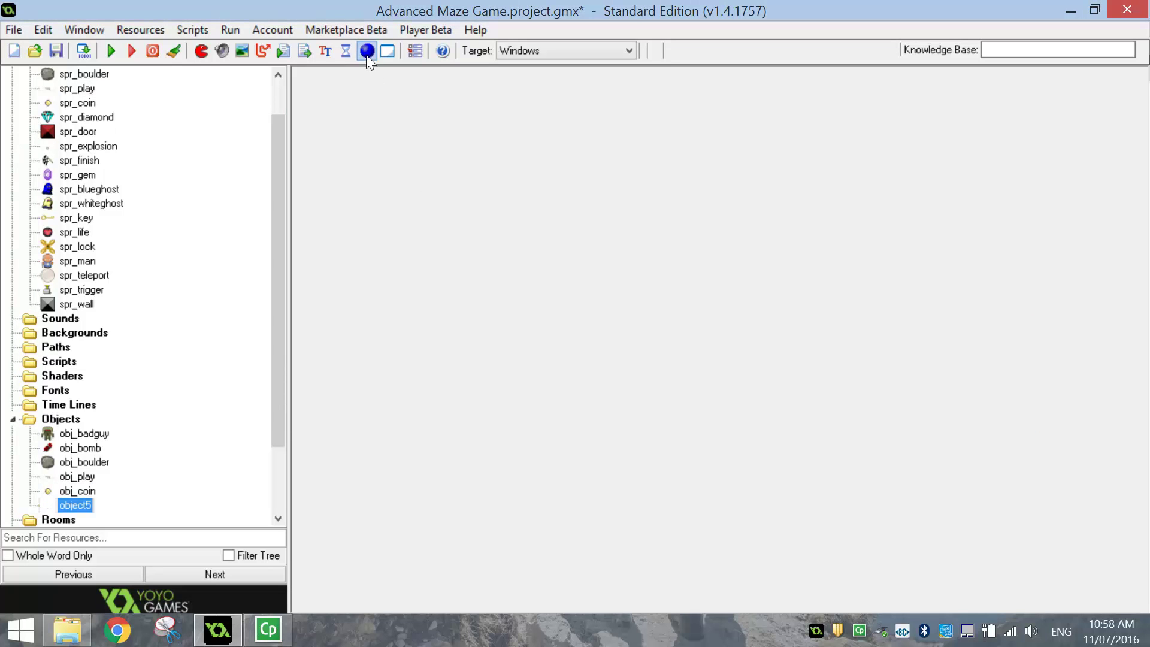
type("obj_diamond")
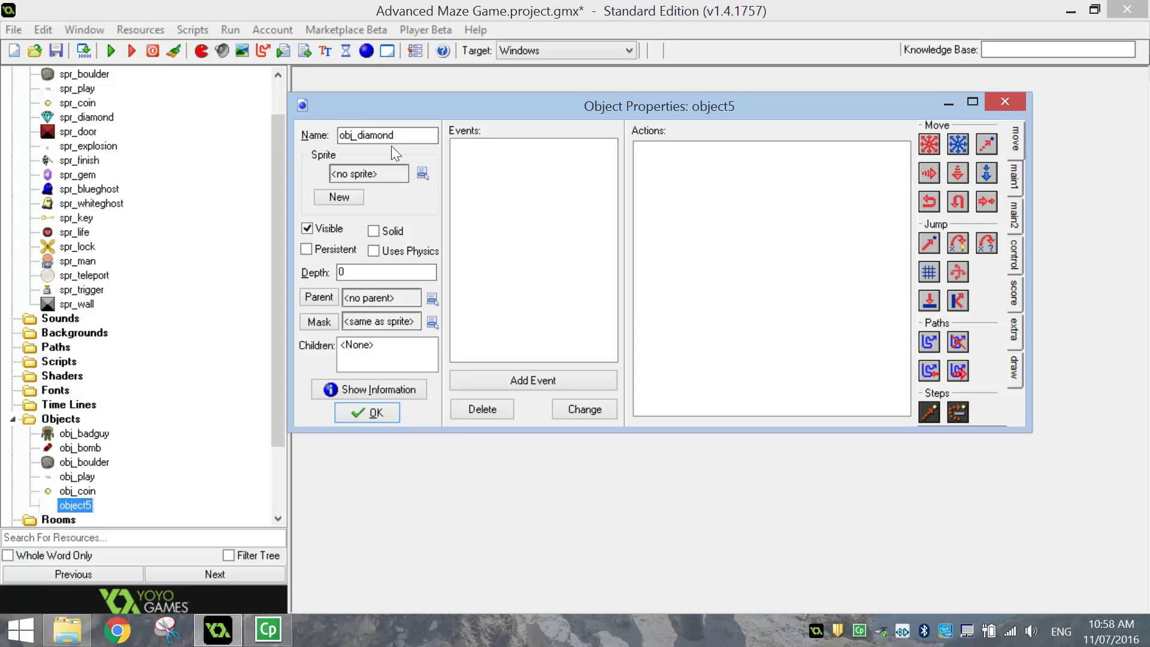
left_click(422, 173)
left_click(468, 313)
left_click(368, 413)
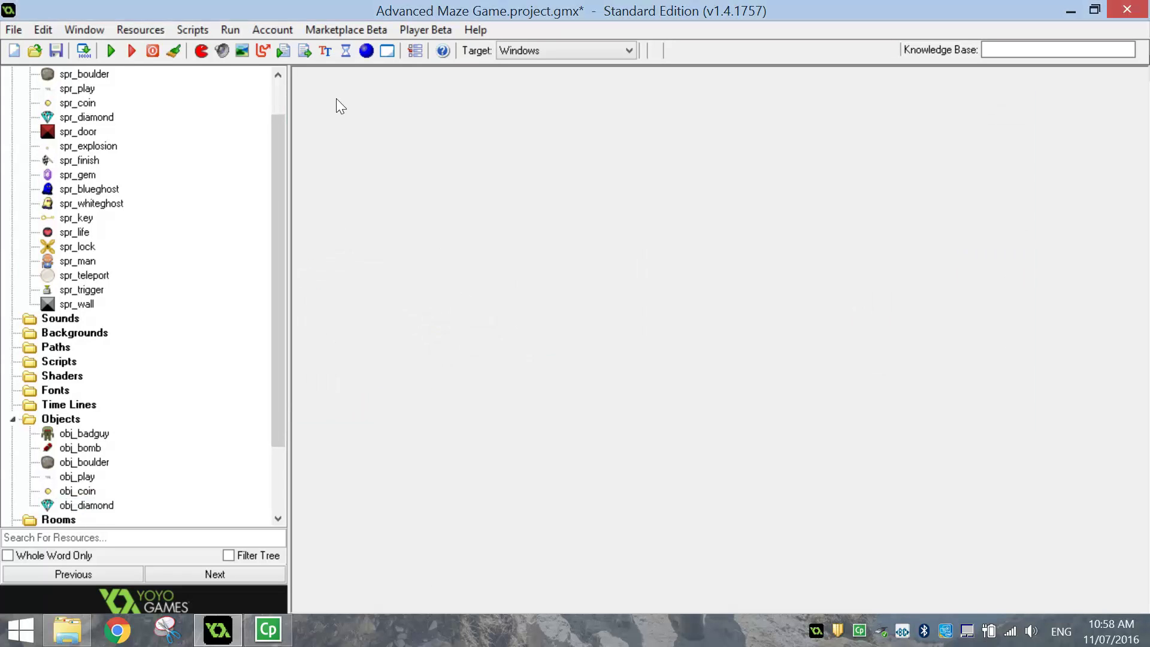
- Create a solid object named obj_door that uses the spr_door sprite
left_click(366, 50)
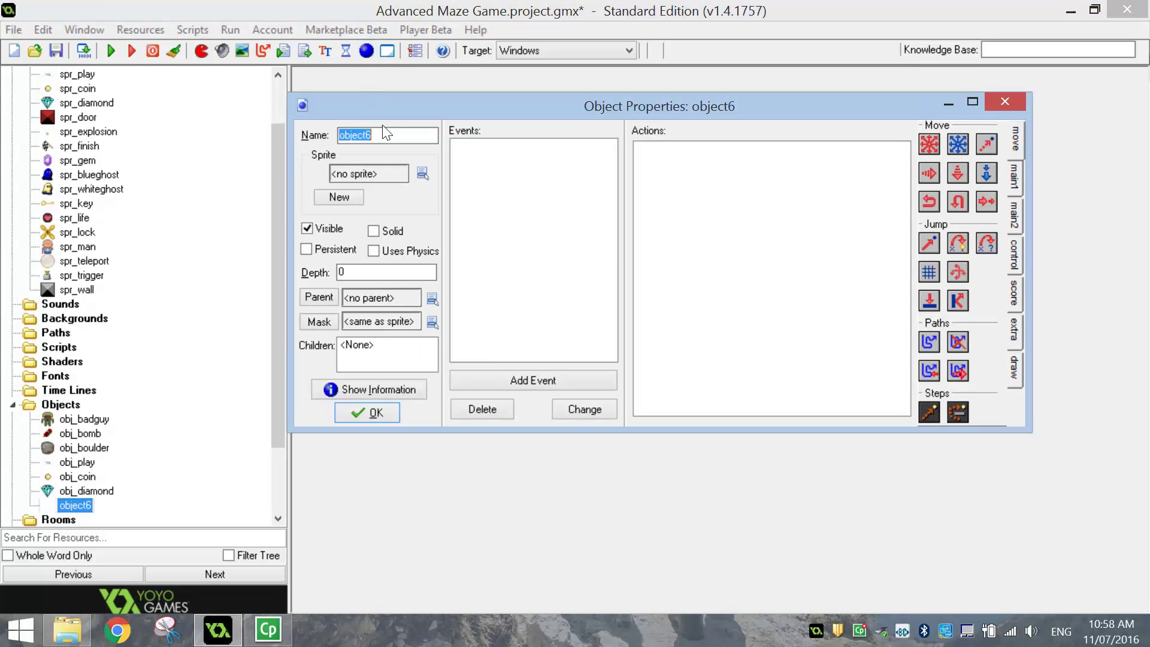
type("obj_door")
left_click(423, 173)
left_click(624, 327)
left_click(395, 232)
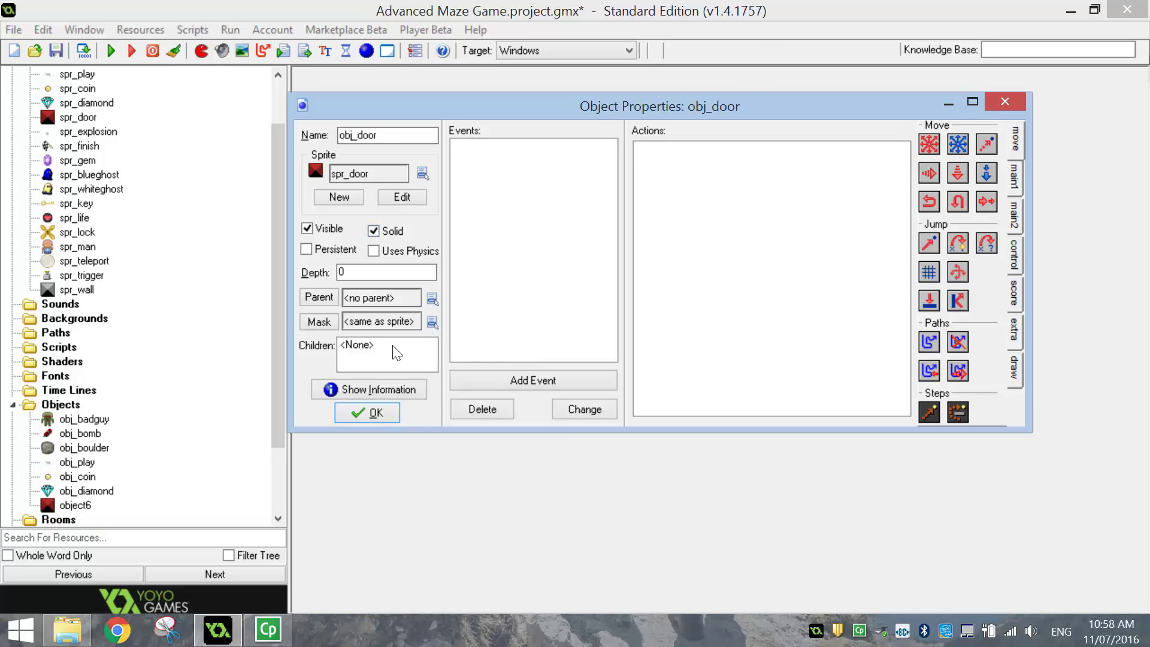
left_click(377, 413)
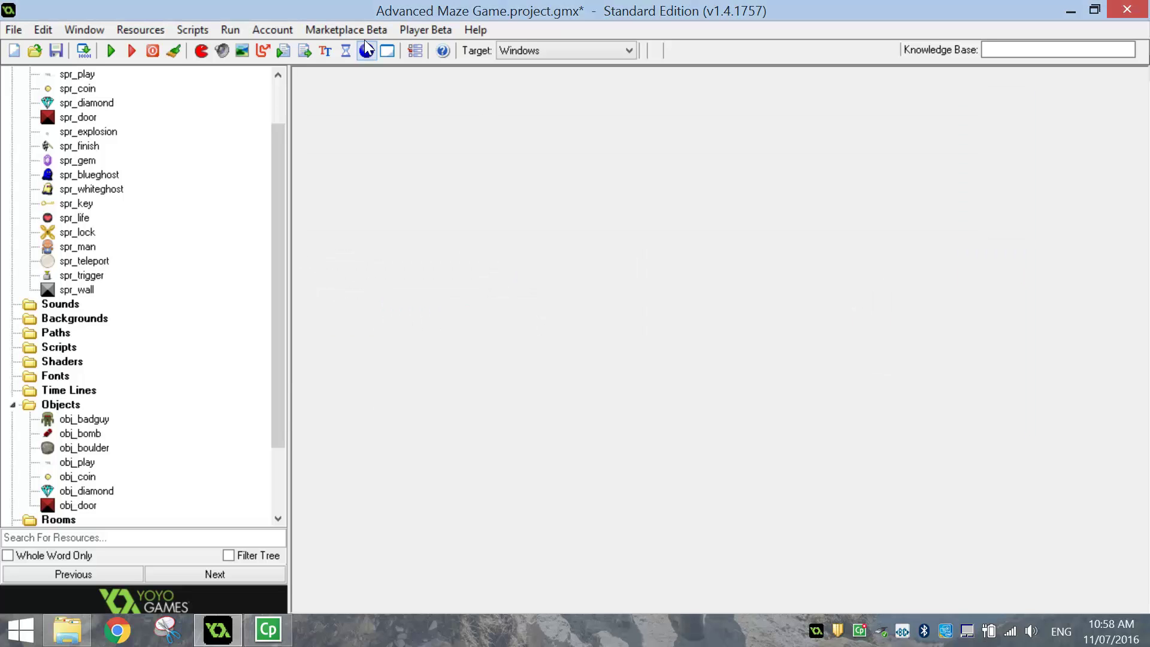
- Create an object named obj_explosion that uses the spr_explosion sprite
left_click(387, 51)
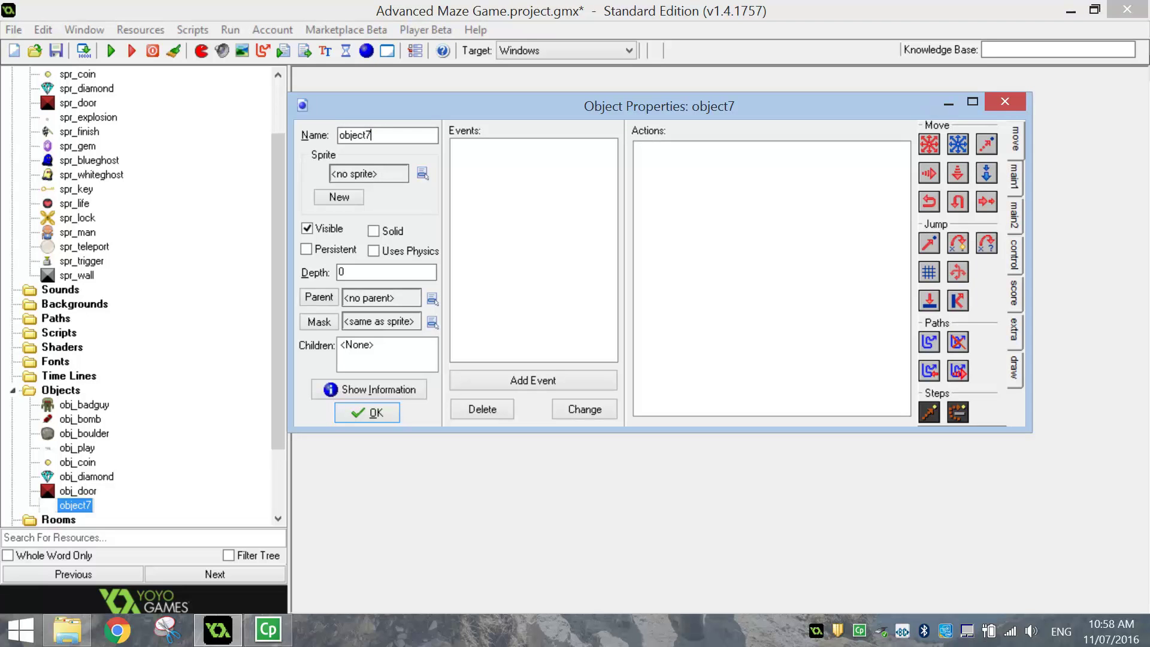
type("ob")
left_click(422, 173)
left_click(498, 340)
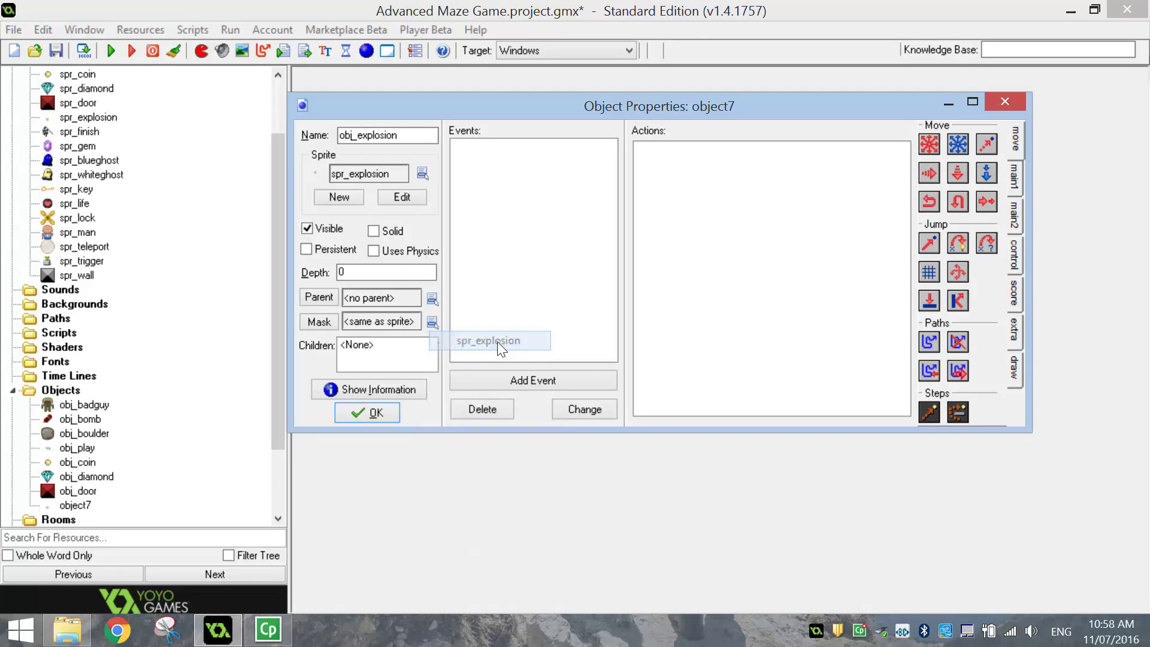
left_click(373, 412)
- Create an object named obj_finish that uses the spr_finish sprite
left_click(367, 50)
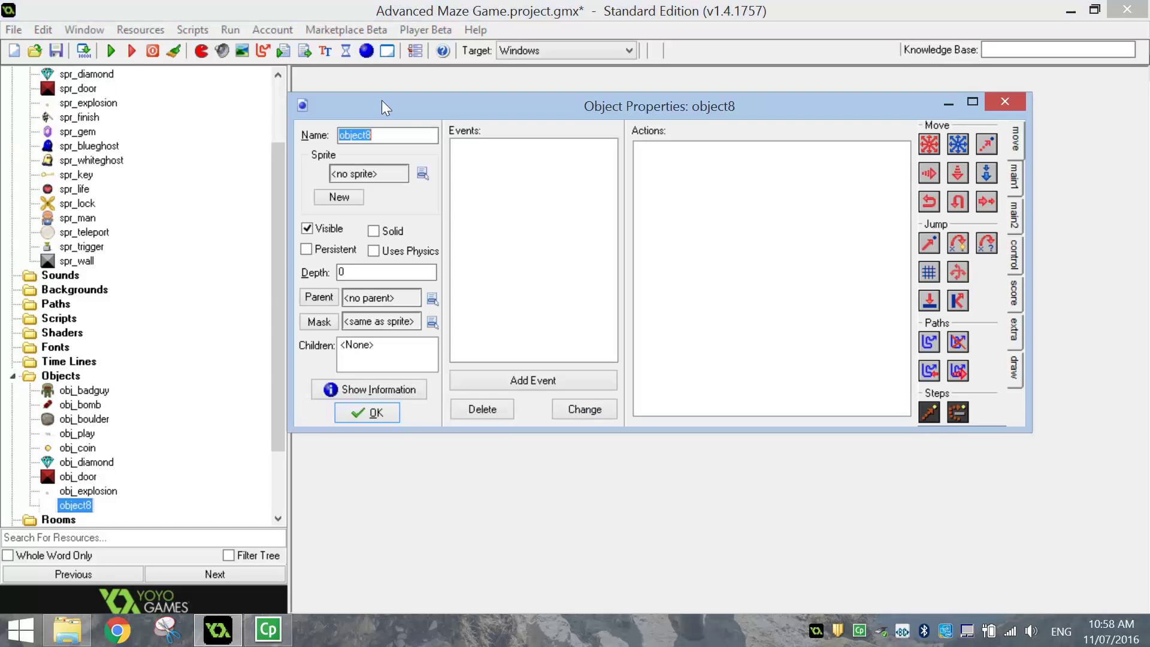
type("obj_finish")
left_click(423, 173)
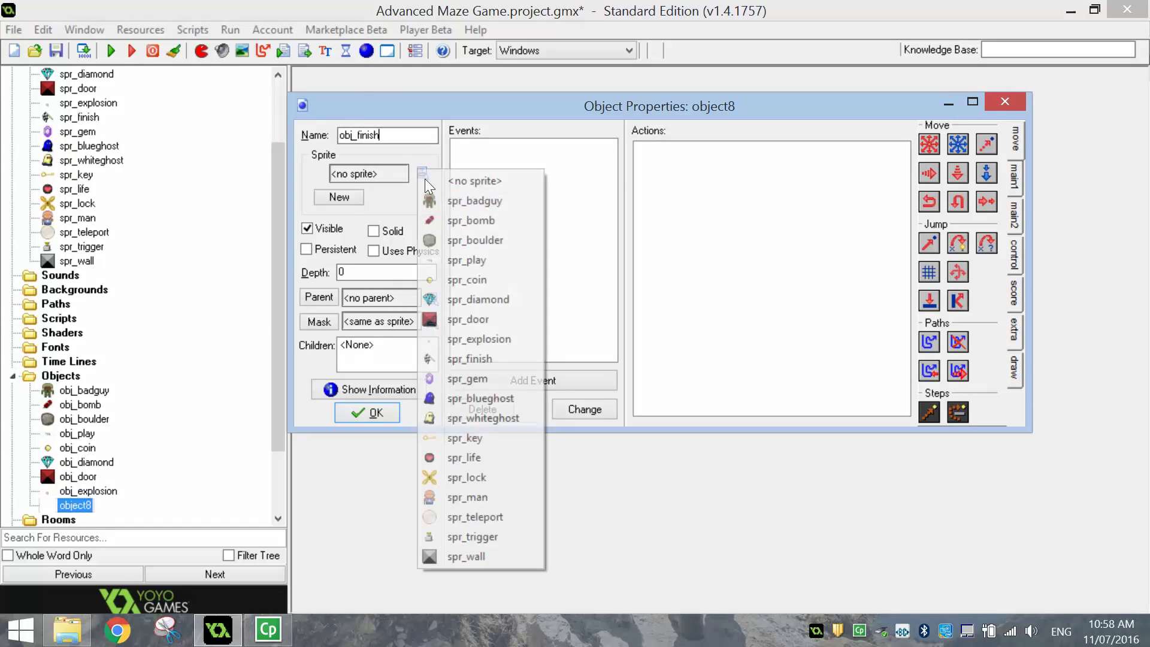
left_click(471, 358)
left_click(367, 412)
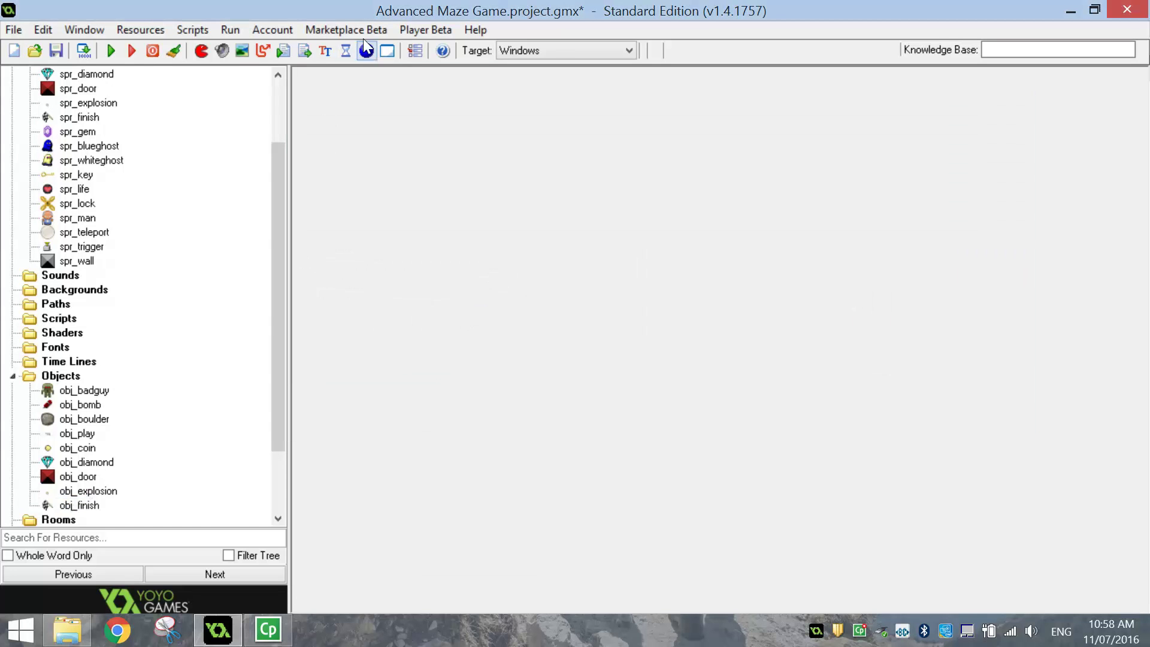
- Create an object named obj_gem that uses the spr_gem sprite
left_click(366, 51)
type("obj_gem")
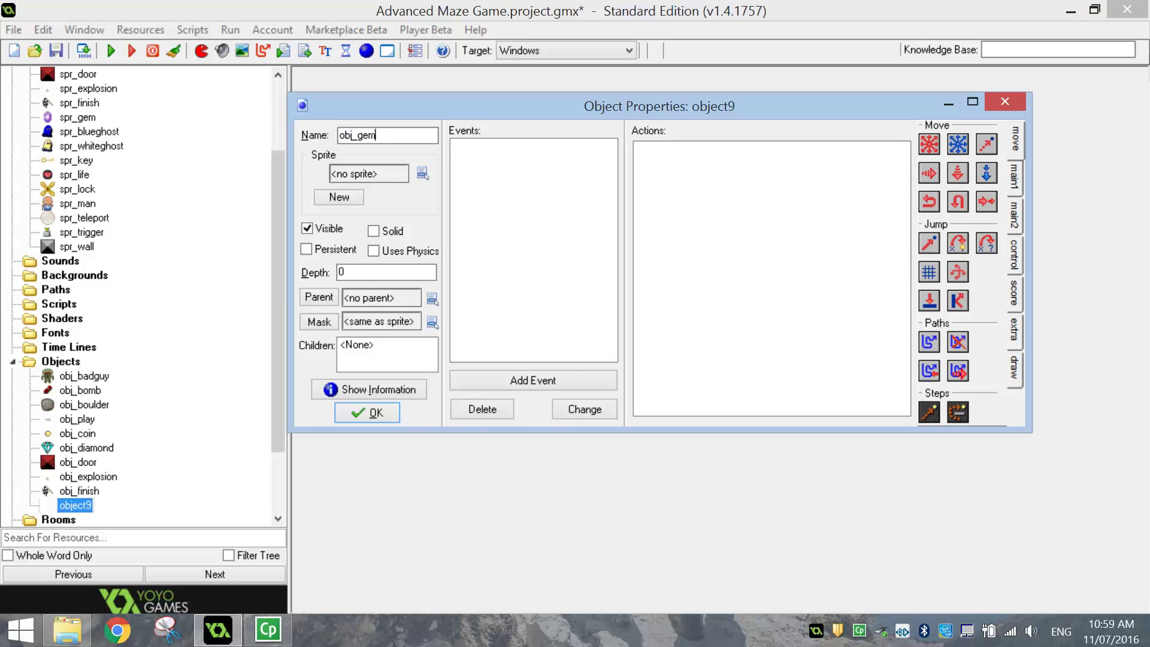
left_click(424, 172)
left_click(455, 380)
left_click(372, 419)
- Create an object named obj_blueghost that uses the spr_blueghost sprite
left_click(366, 50)
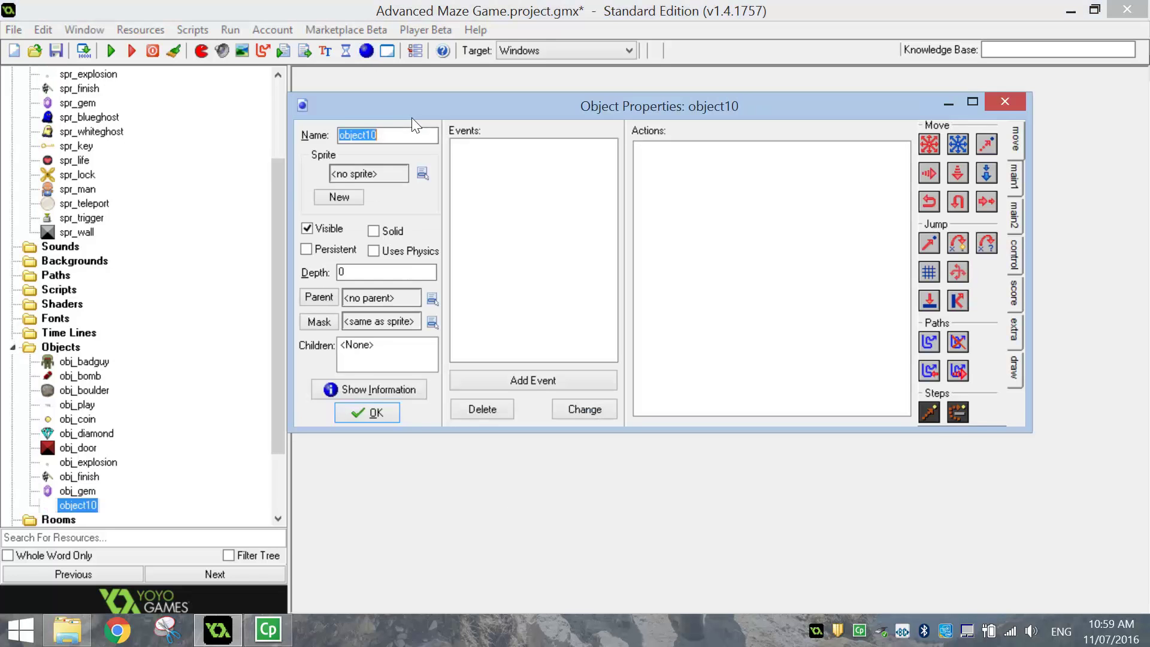
type("obj_bluegh")
key("BackSpace")
type("gho")
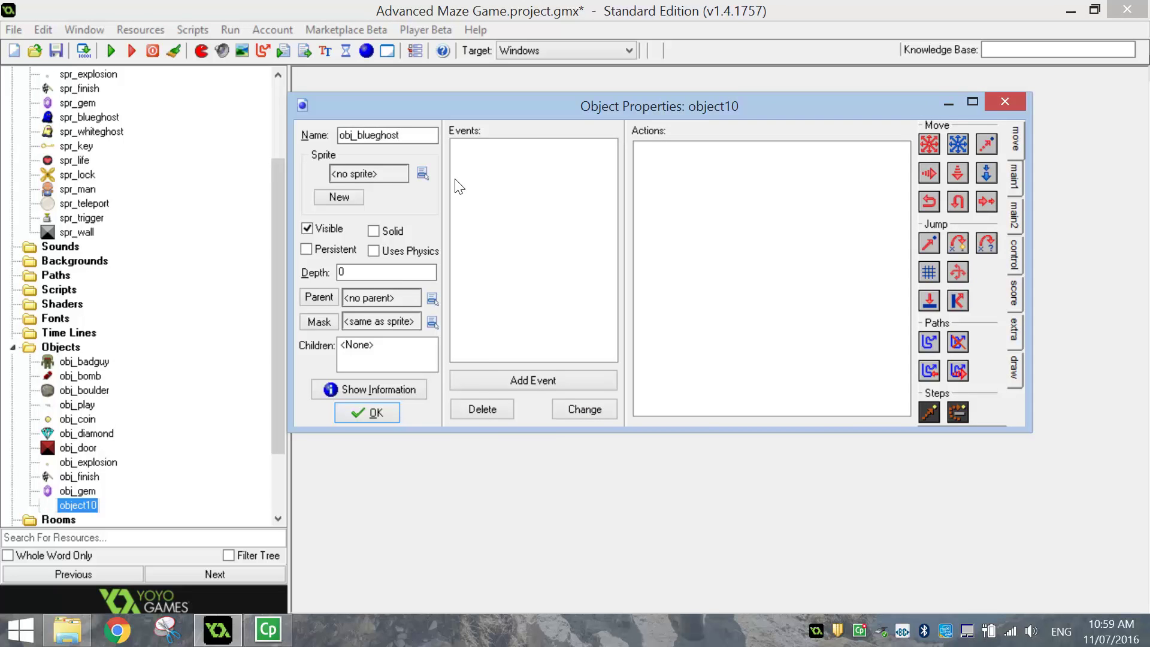
left_click(422, 173)
left_click(429, 398)
left_click(376, 412)
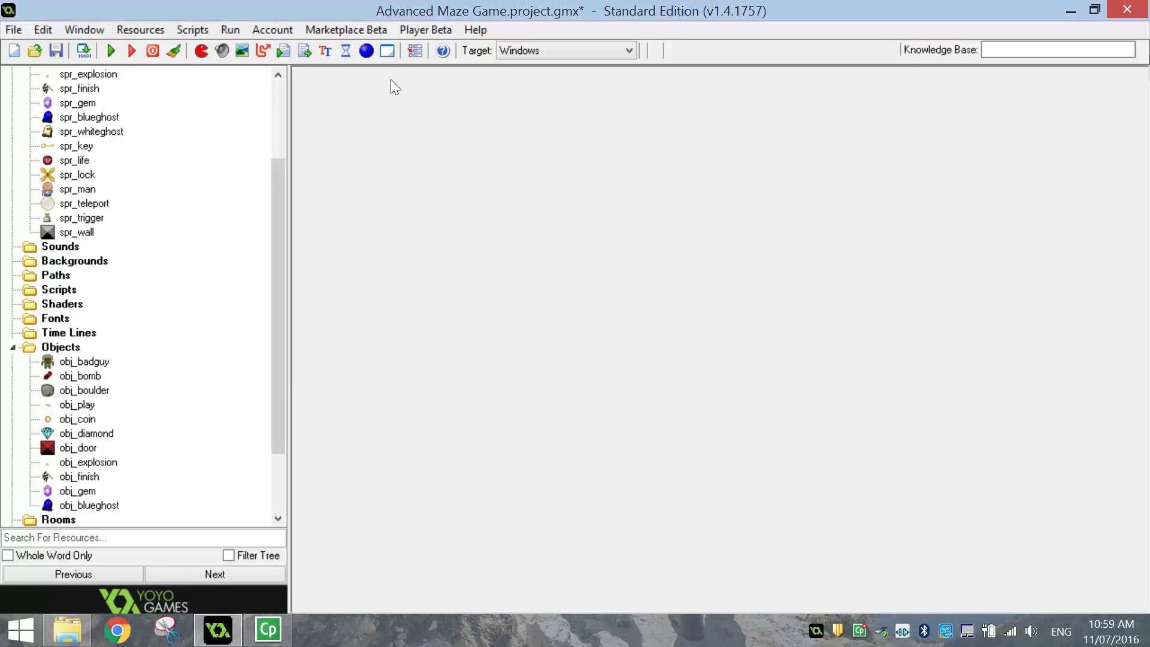
- Create an object named obj_whiteghost that uses the spr_whiteghost sprite
left_click(366, 51)
type("obj_whiteghost")
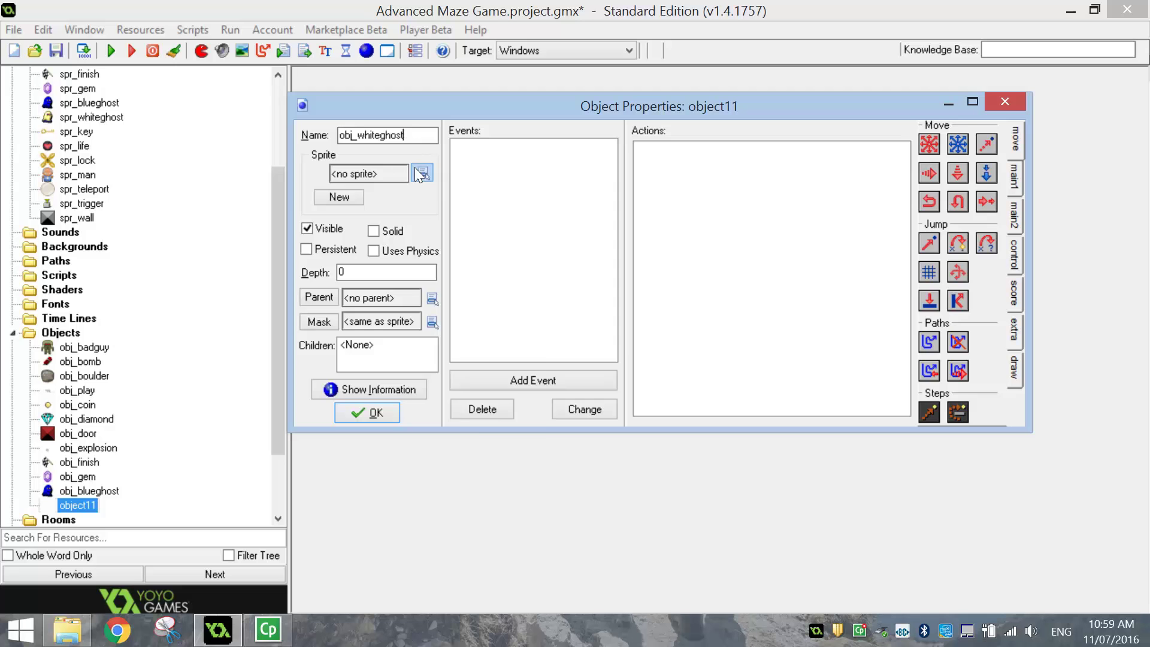
left_click(423, 173)
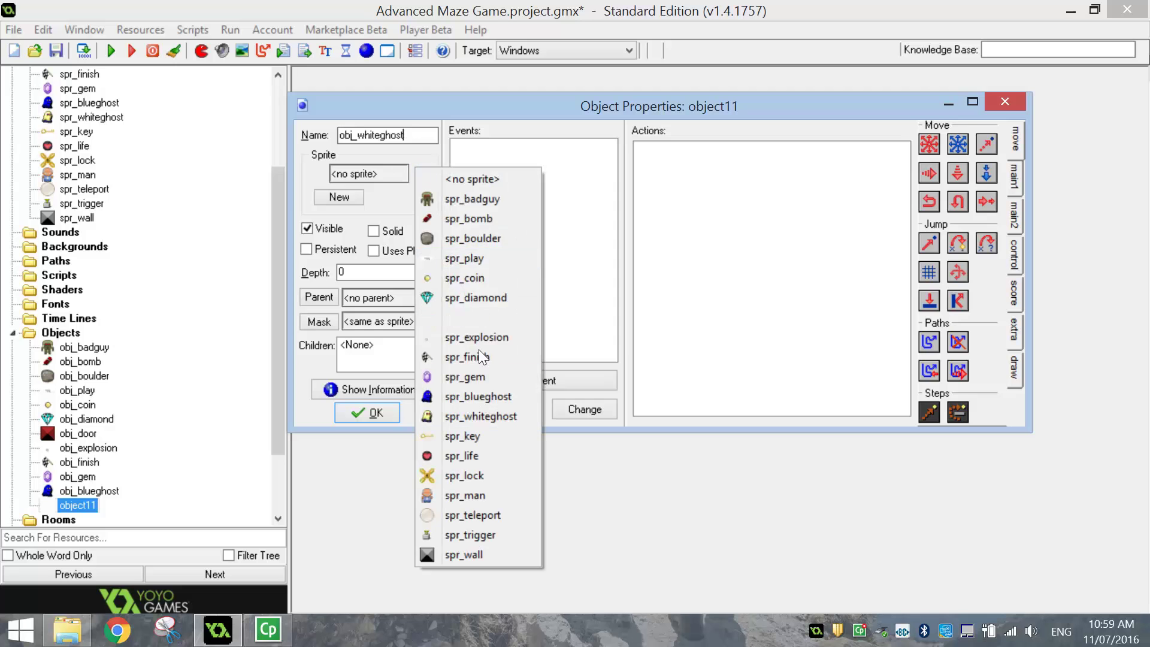
left_click(455, 417)
left_click(376, 412)
- Create an object named obj_key that uses the spr_key sprite
left_click(366, 50)
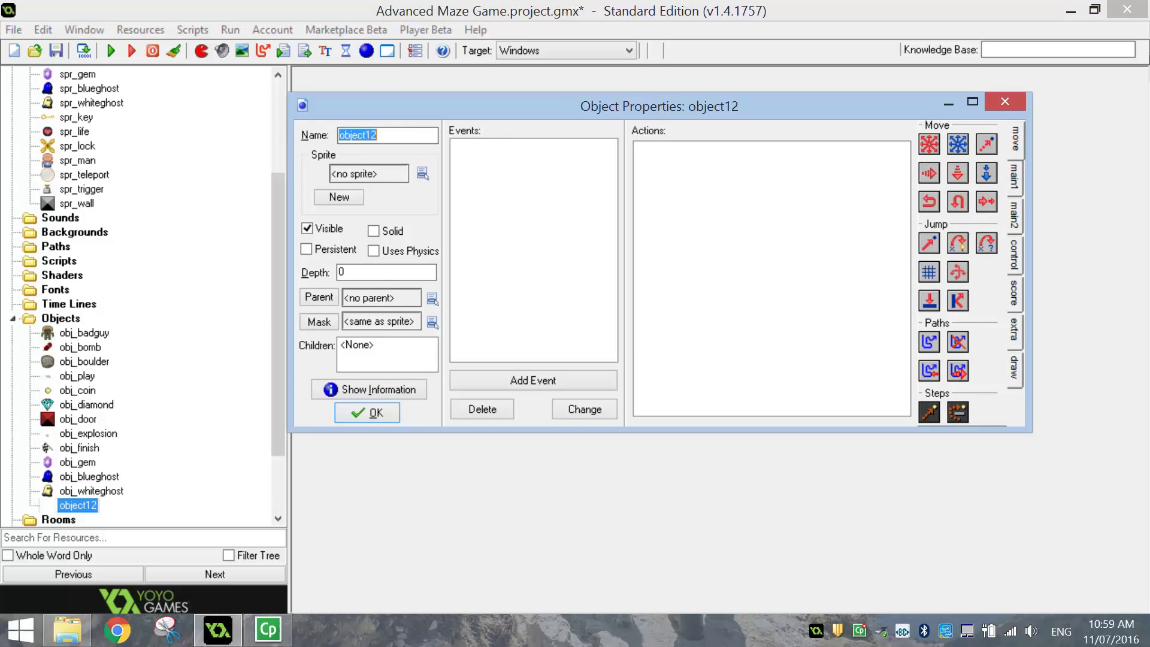
type("obj_key")
left_click(422, 173)
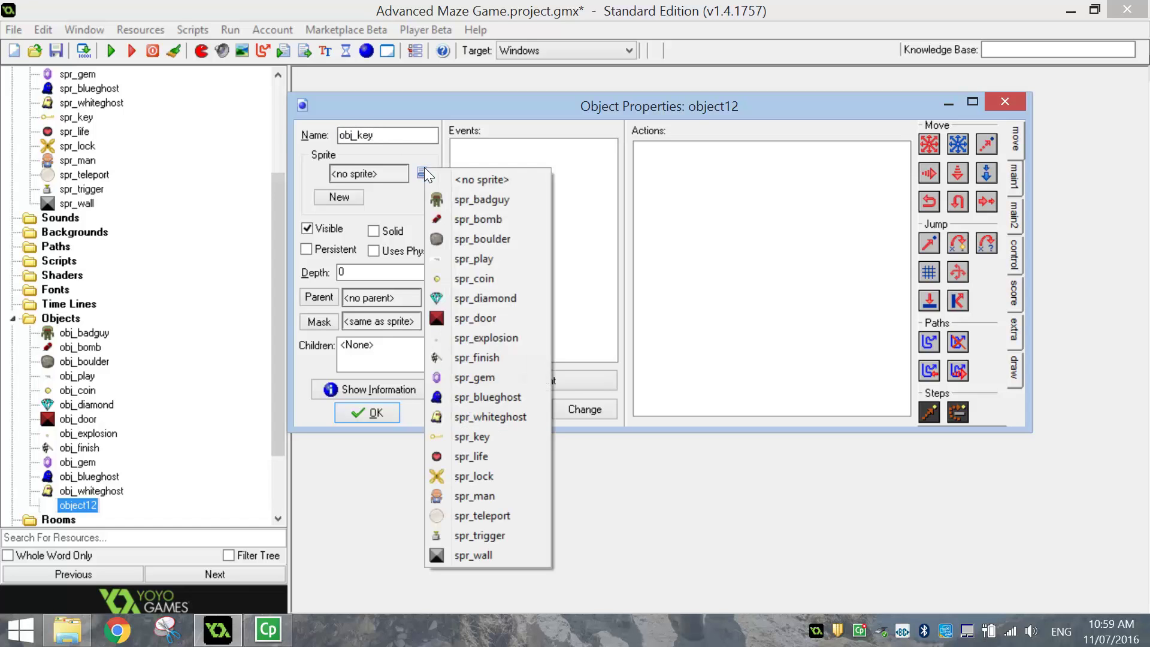
left_click(476, 437)
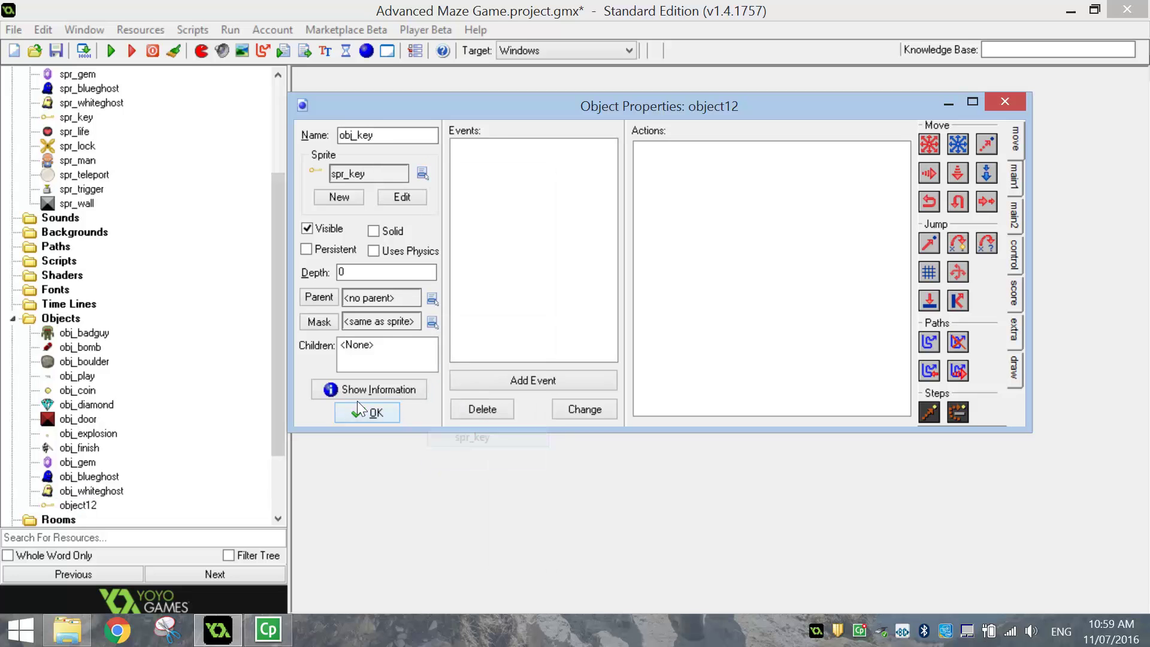
left_click(376, 413)
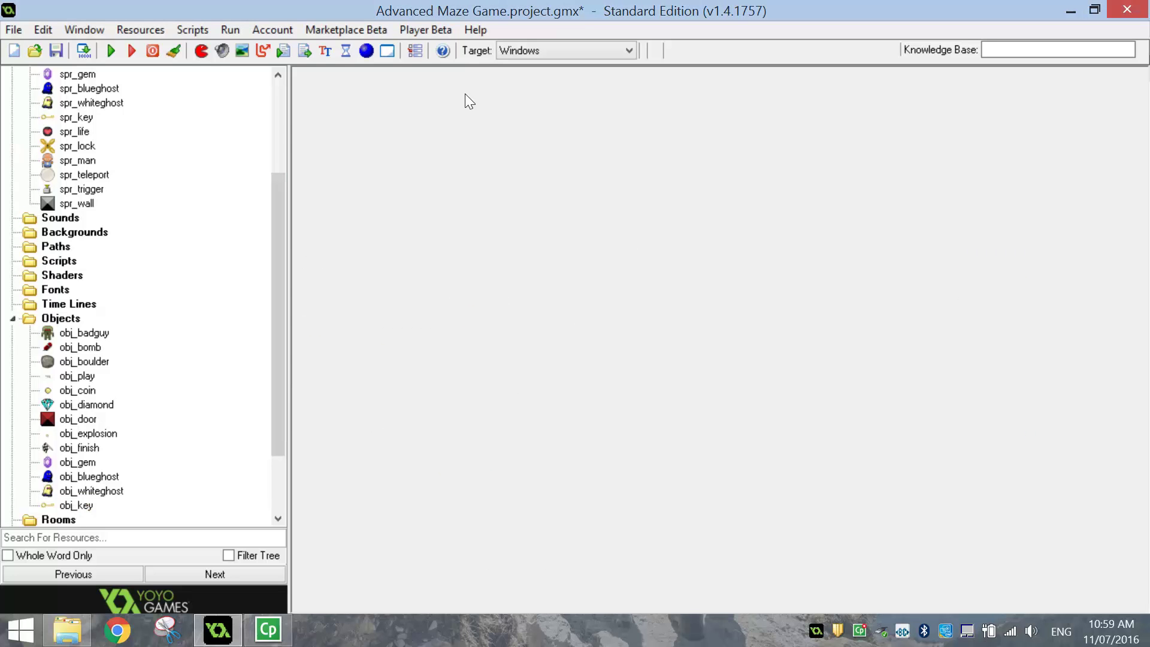
- Create an object named obj_life that uses the spr_life sprite
left_click(366, 50)
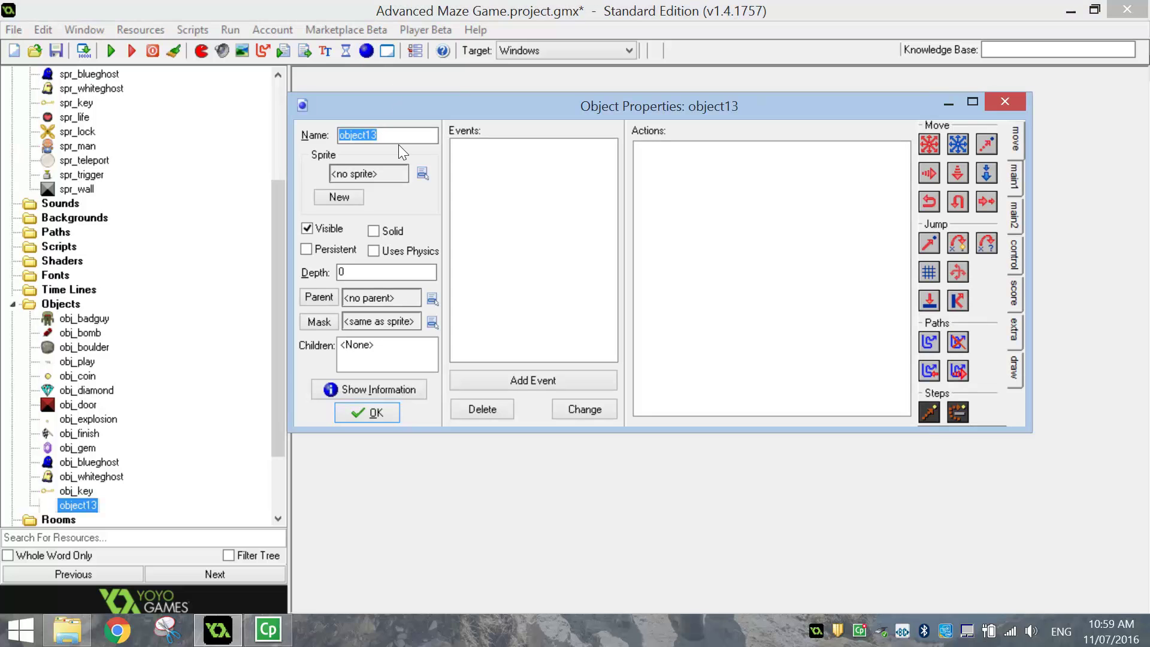
type("obj_life")
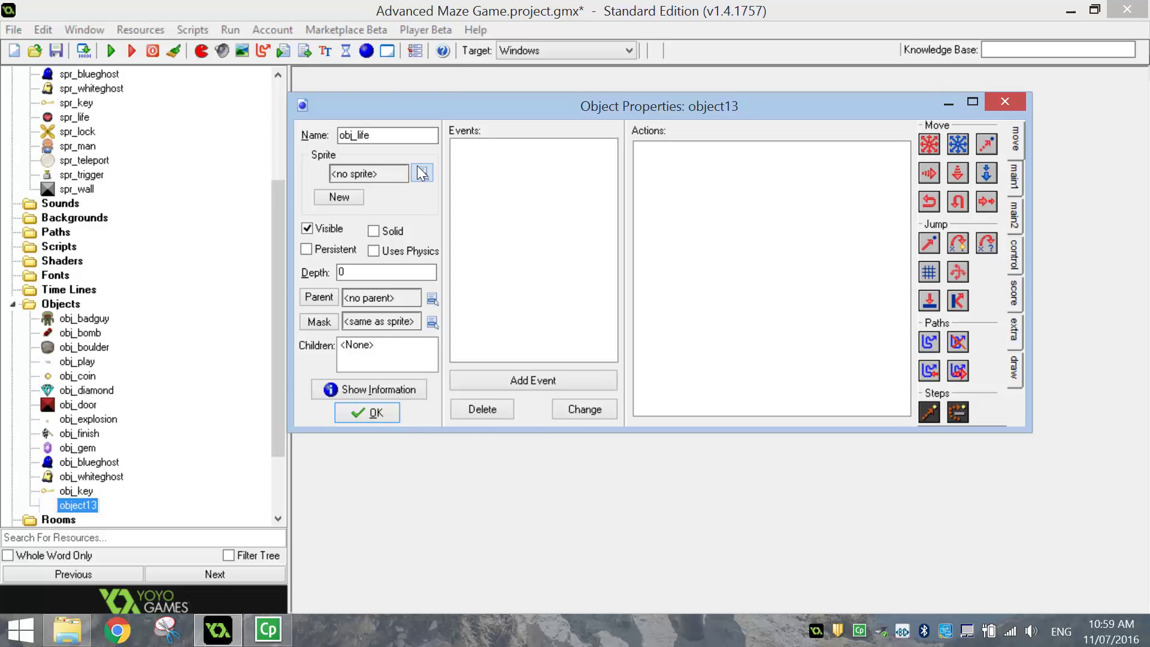
left_click(422, 173)
left_click(468, 457)
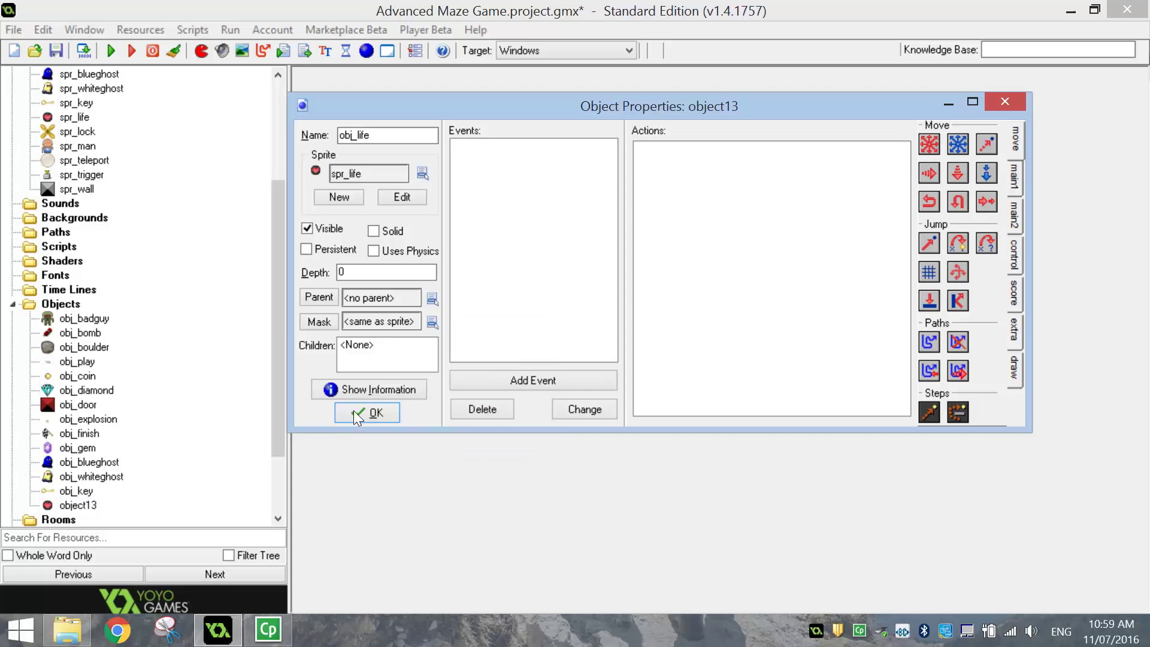
left_click(366, 413)
- Create a solid object named obj_lock that uses the spr_lock sprite
left_click(366, 50)
type("obj_lo")
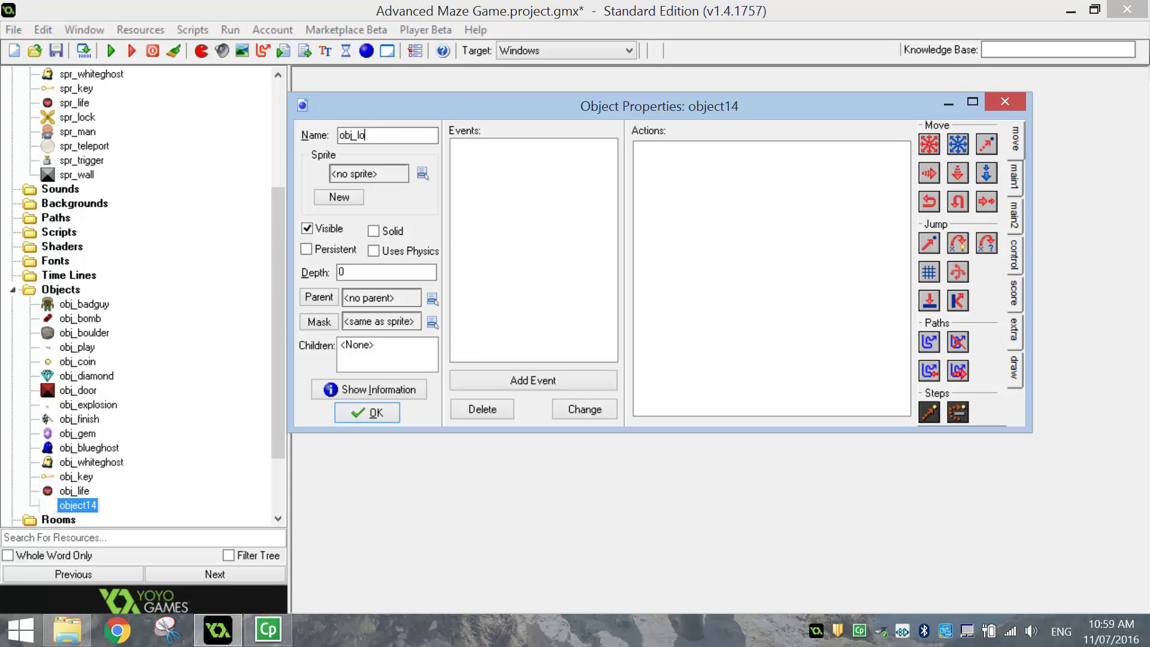
type("ck")
left_click(422, 173)
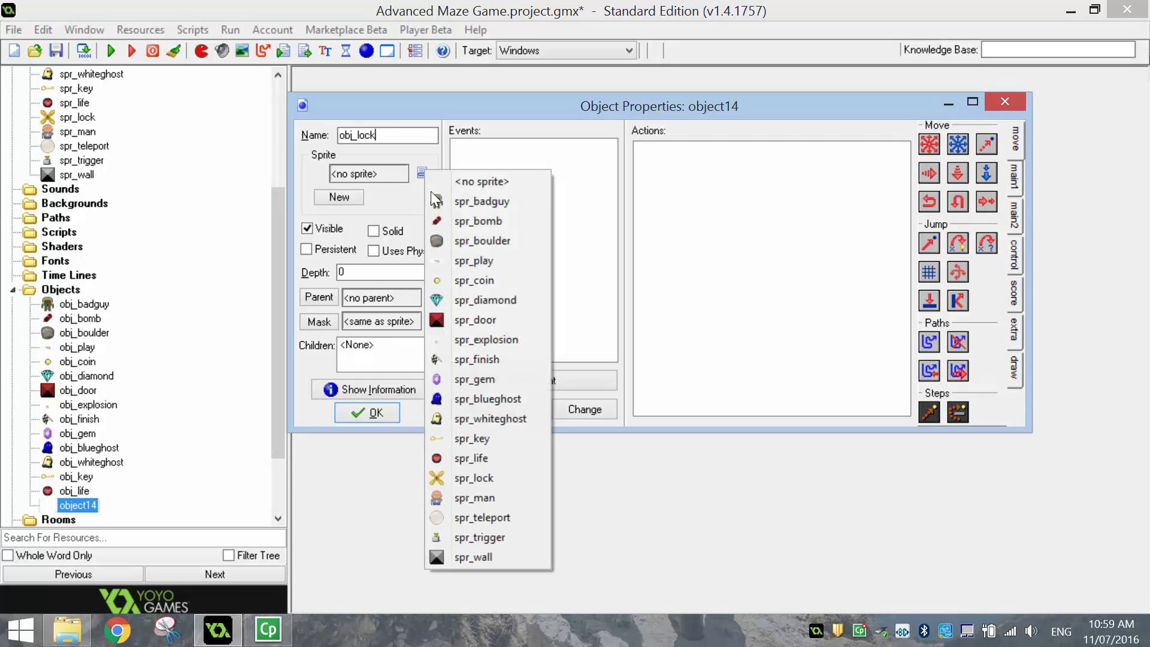
left_click(495, 478)
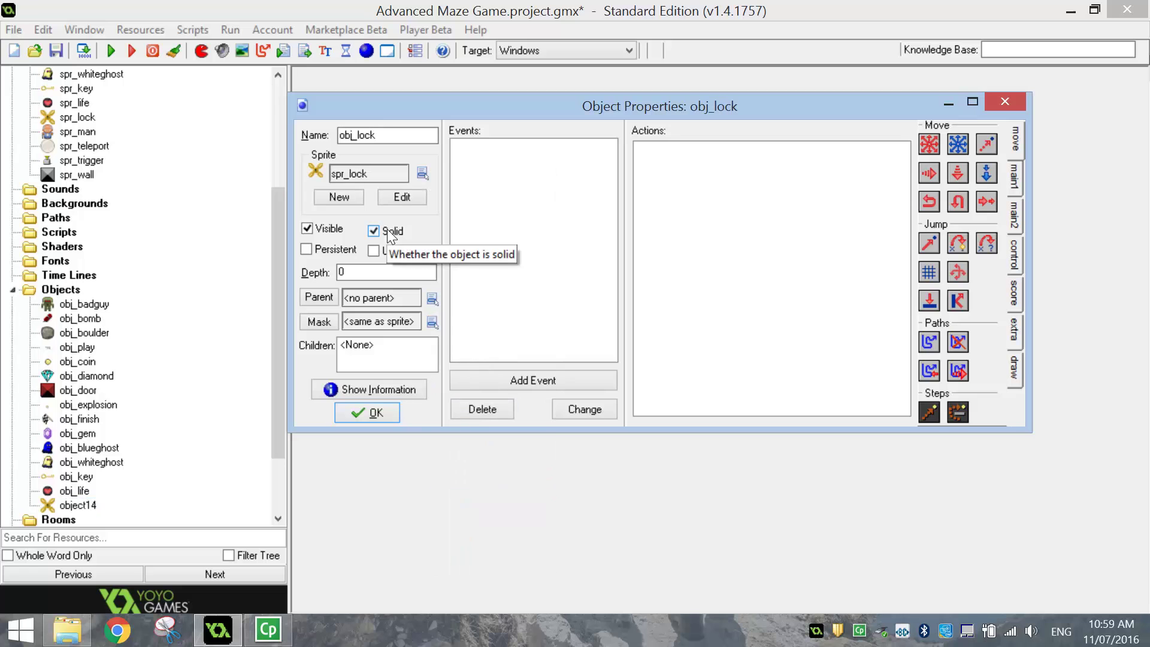
left_click(340, 415)
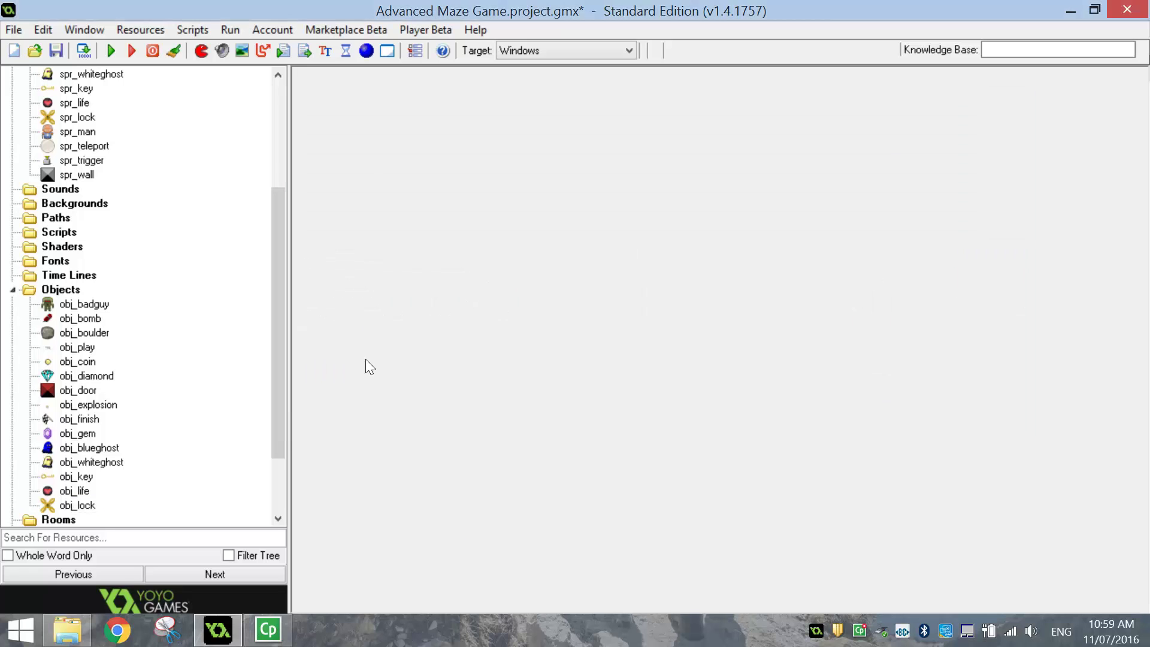
- Create an object named obj_man that uses the spr_man sprite
left_click(367, 51)
type("obj_man")
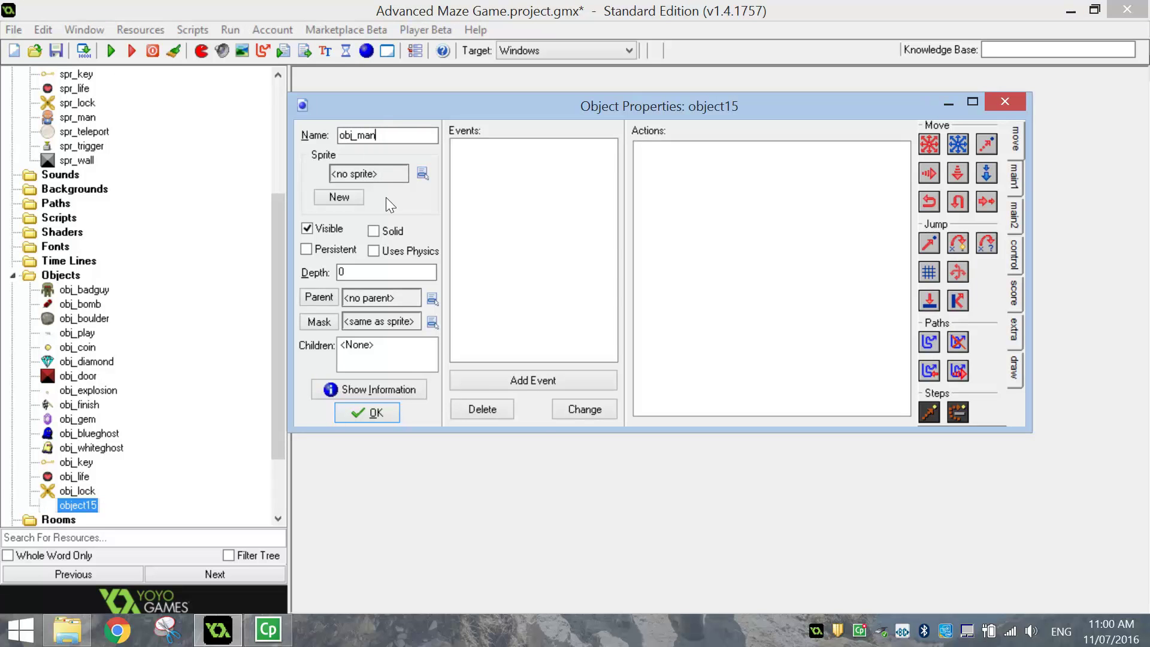
left_click(422, 173)
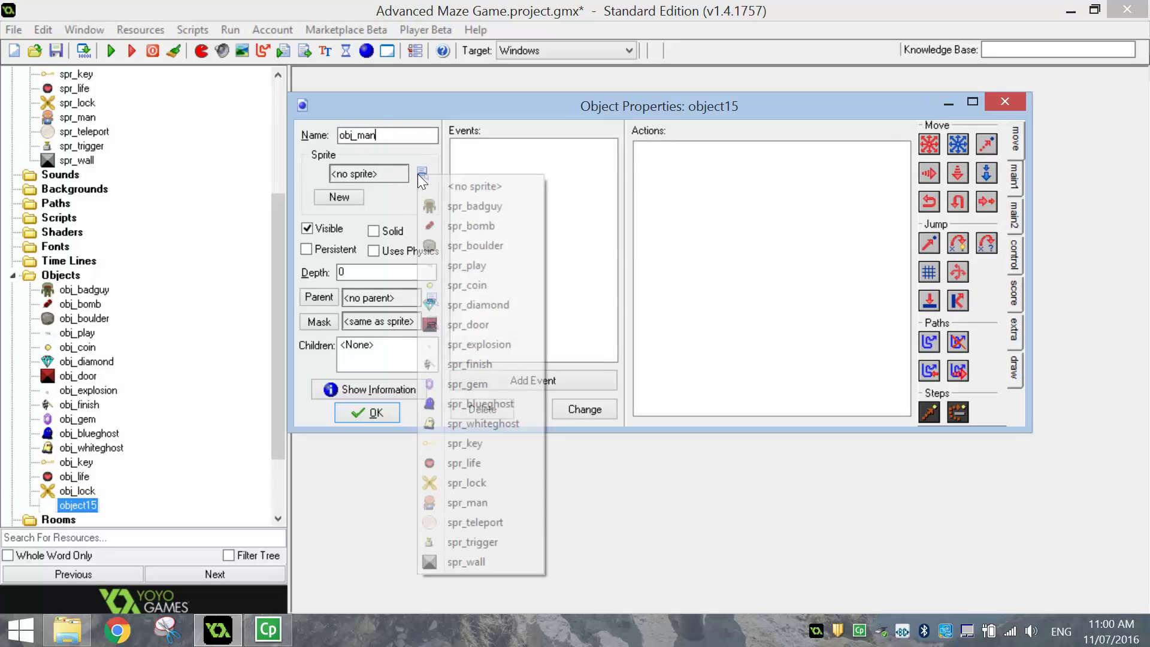
left_click(474, 523)
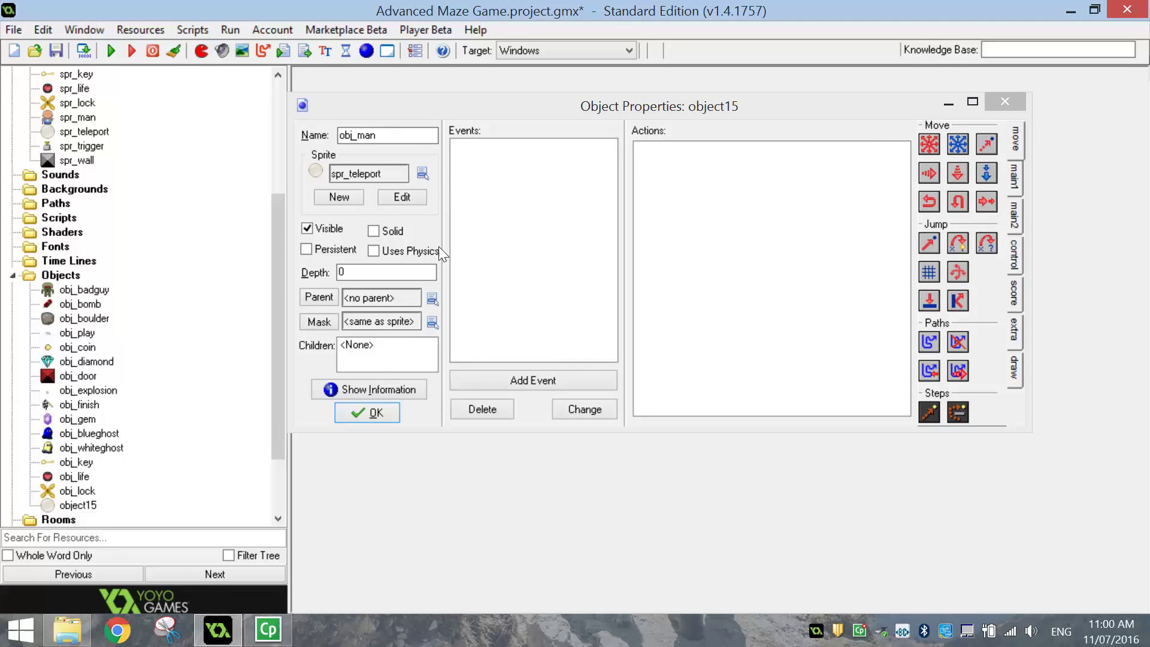
left_click(422, 173)
left_click(472, 508)
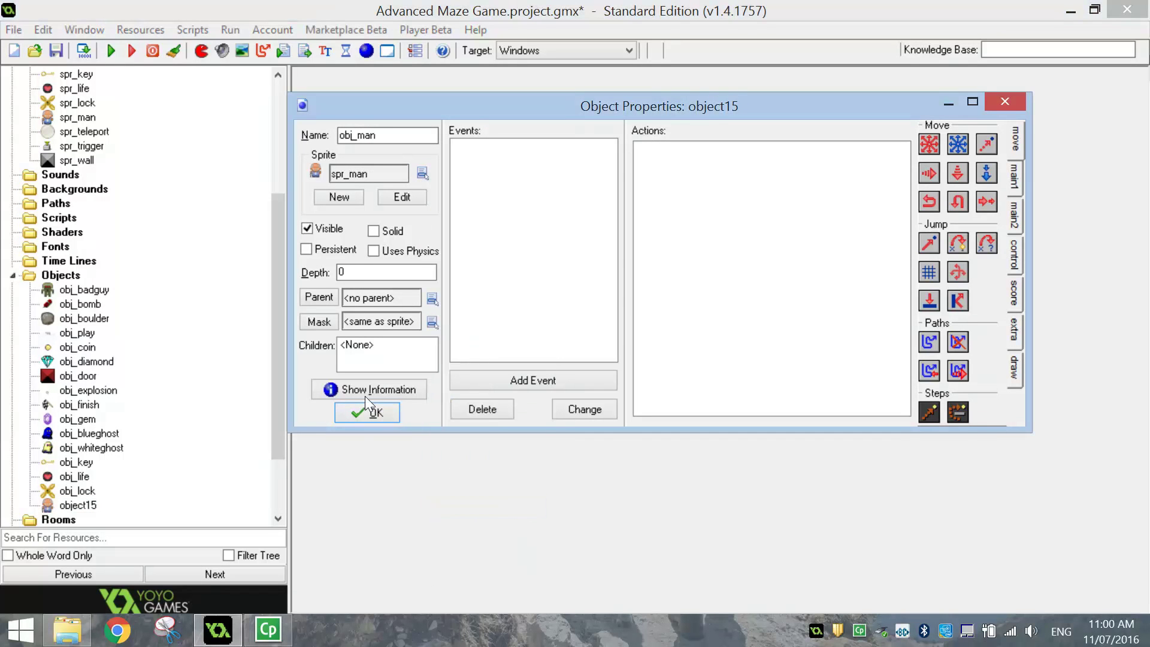
left_click(367, 391)
left_click(332, 10)
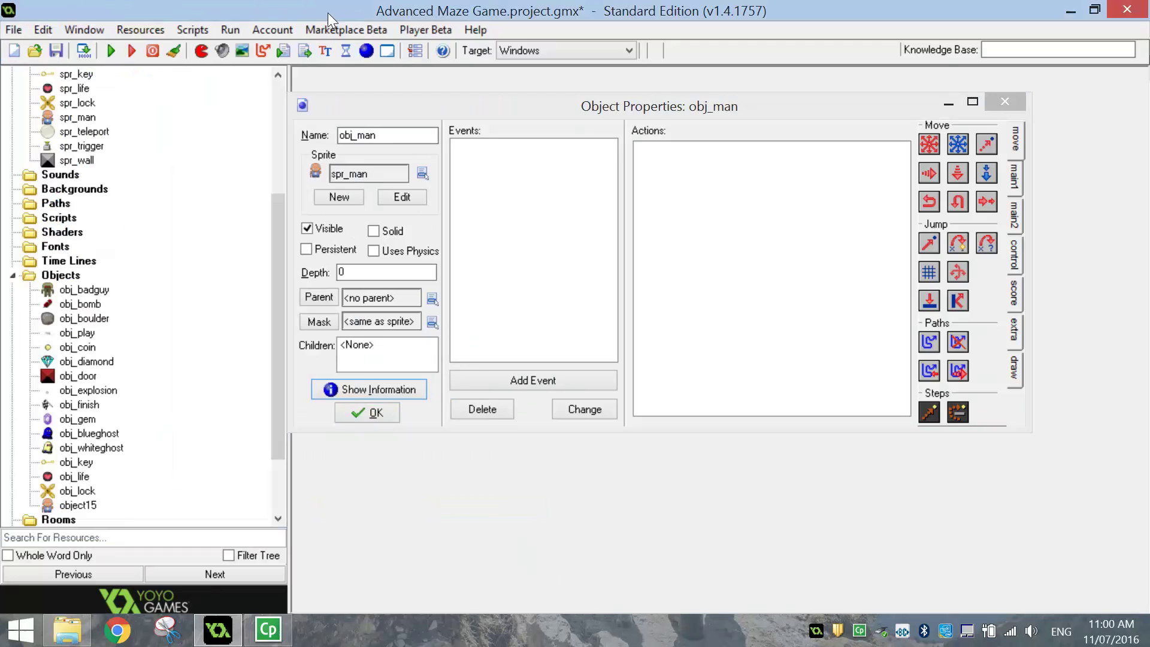
left_click(375, 412)
- Create an object named obj_teleport that uses the spr_teleport sprite
left_click(366, 51)
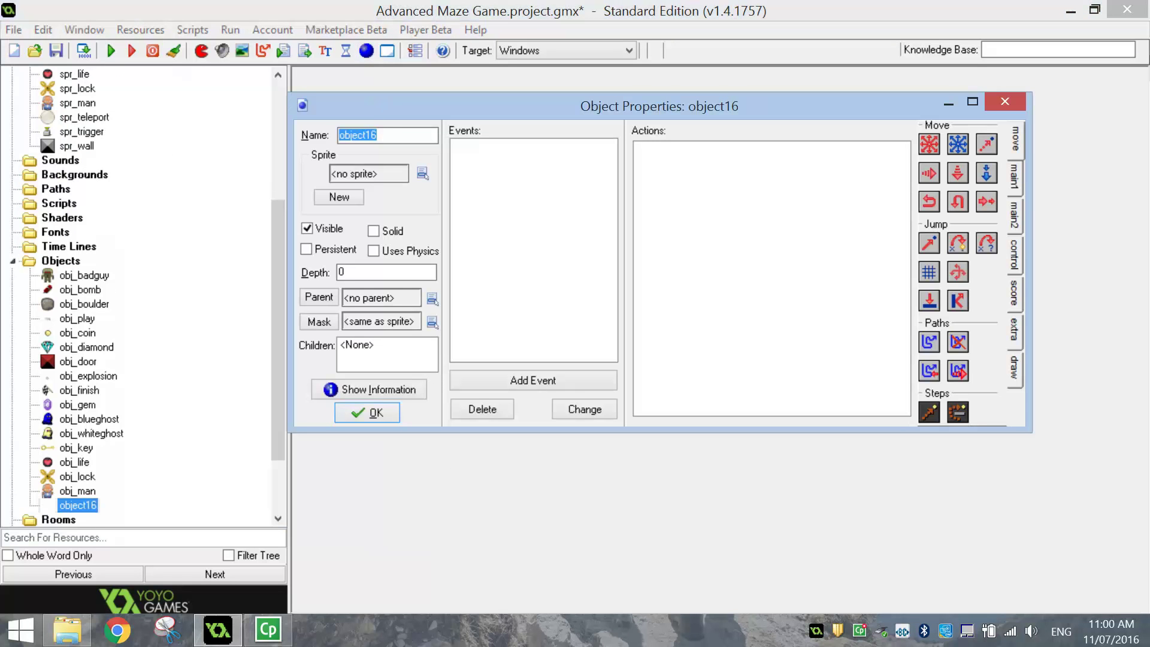
type("ob")
left_click(423, 174)
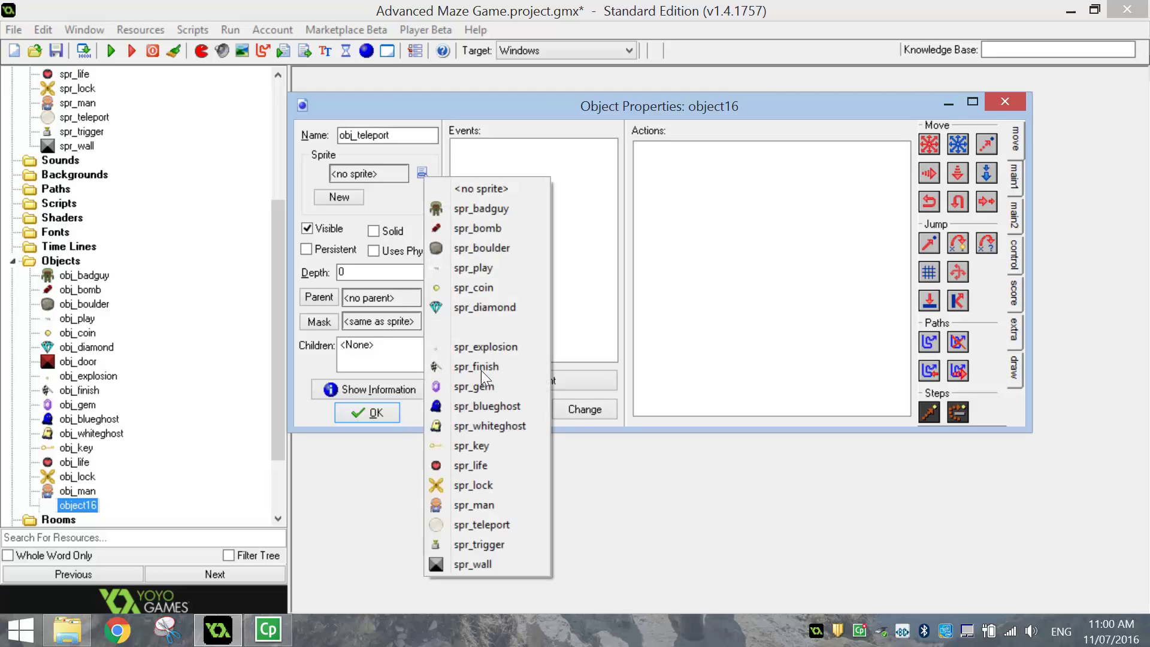
left_click(480, 525)
left_click(368, 413)
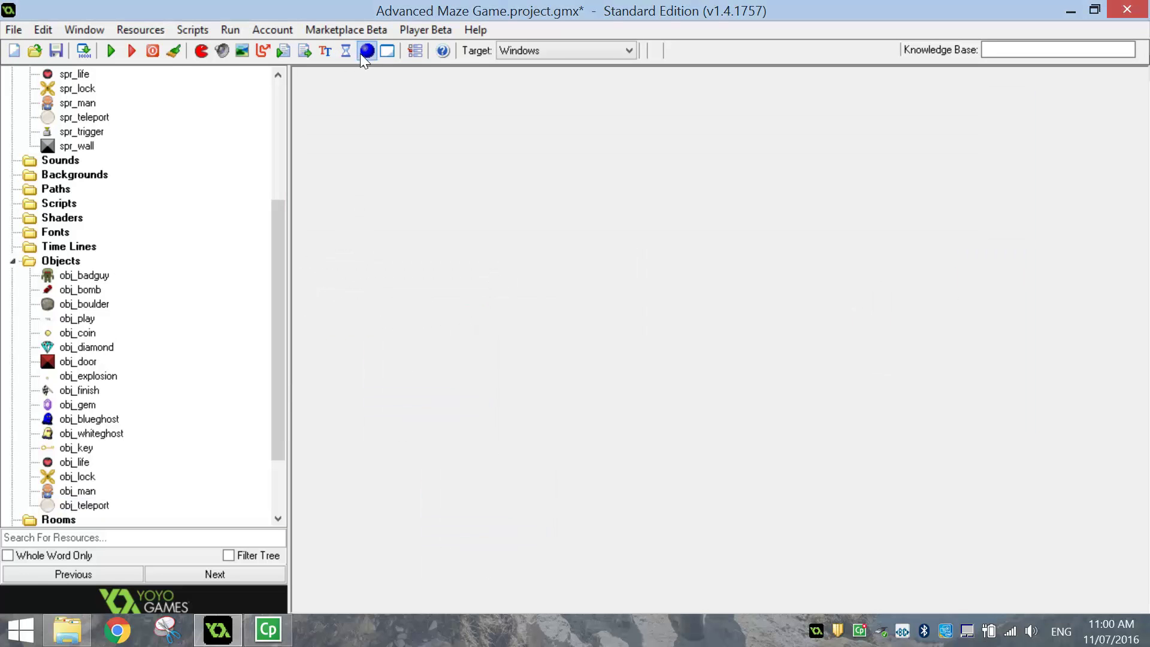
- Create an object named obj_trigger that uses the spr_trigger sprite
left_click(367, 52)
type("obj_trigg")
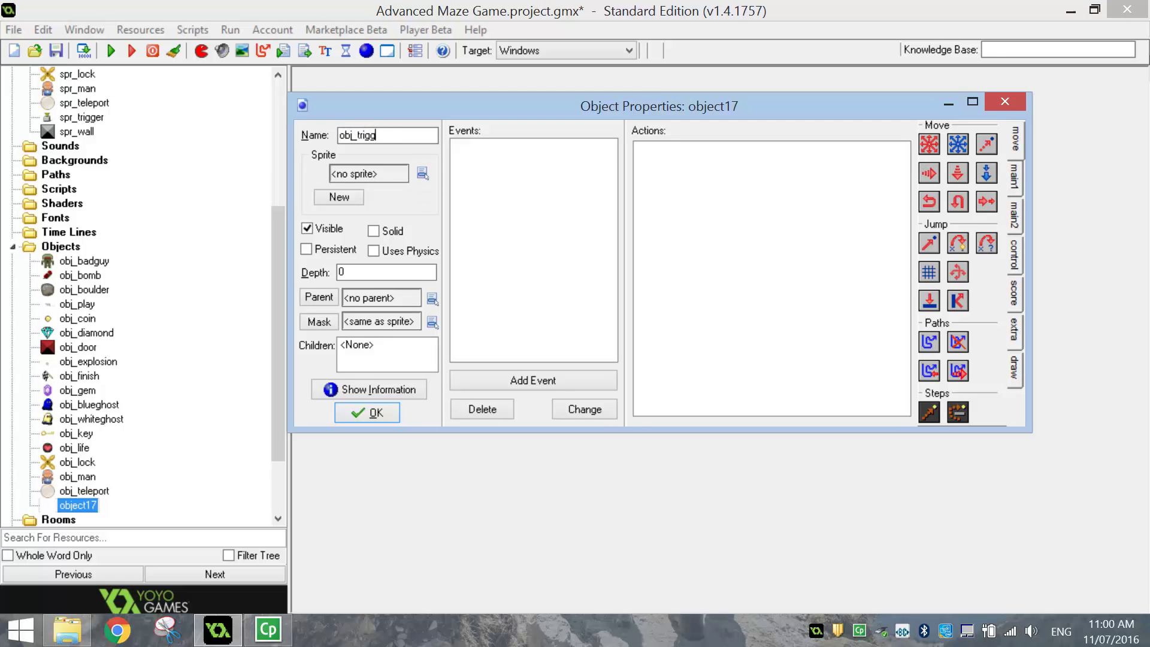
left_click(378, 175)
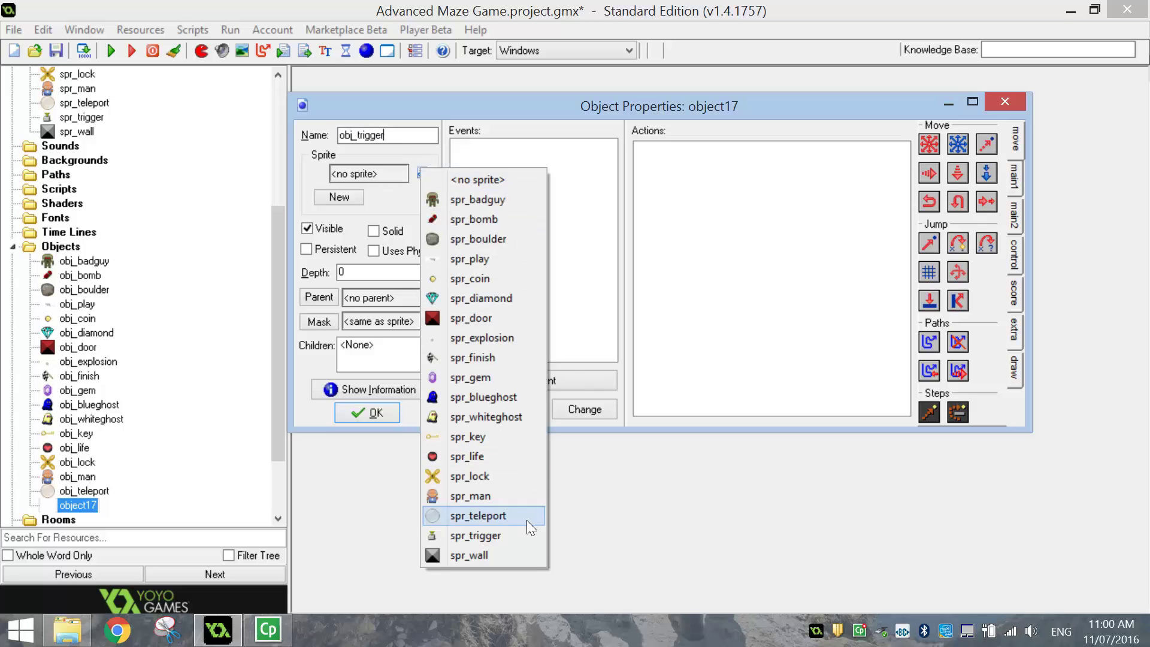
left_click(479, 536)
left_click(372, 412)
- Create a solid object named obj_wall that uses the spr_wall sprite
left_click(366, 50)
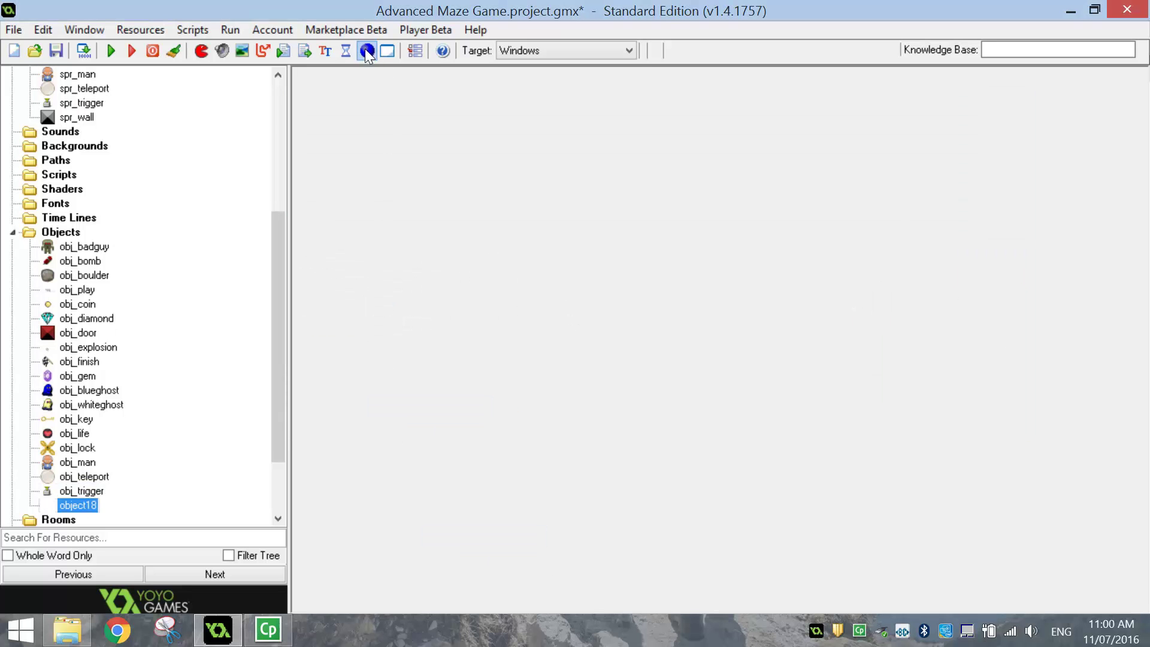
left_click(422, 173)
left_click(412, 128)
type("obj_wall")
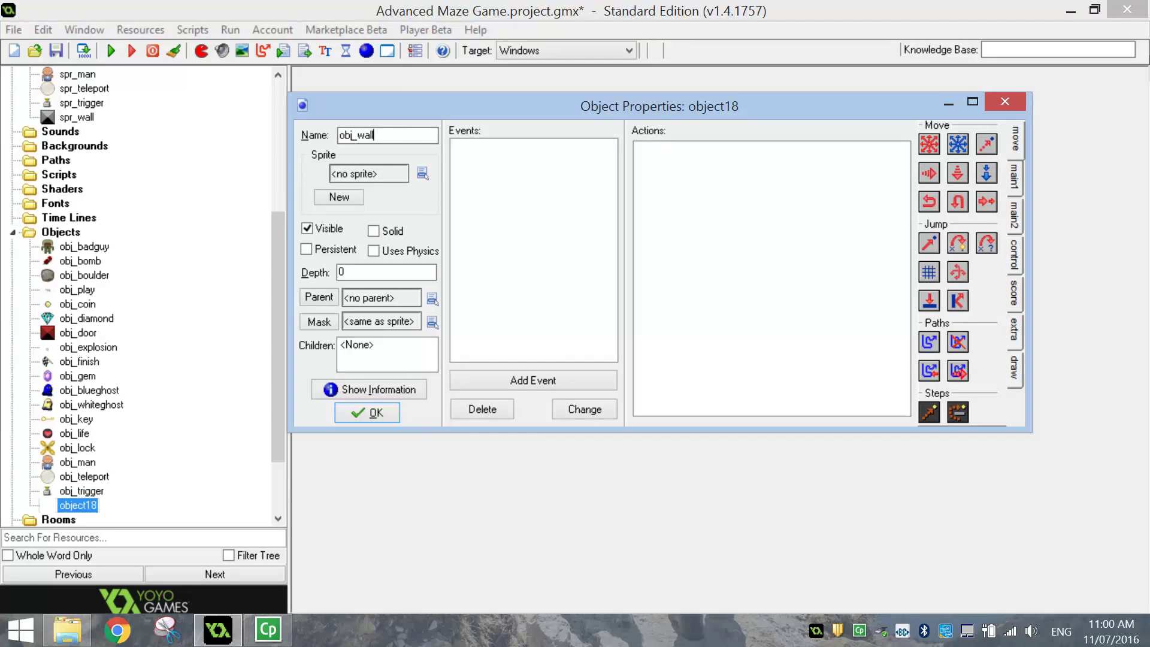
left_click(423, 173)
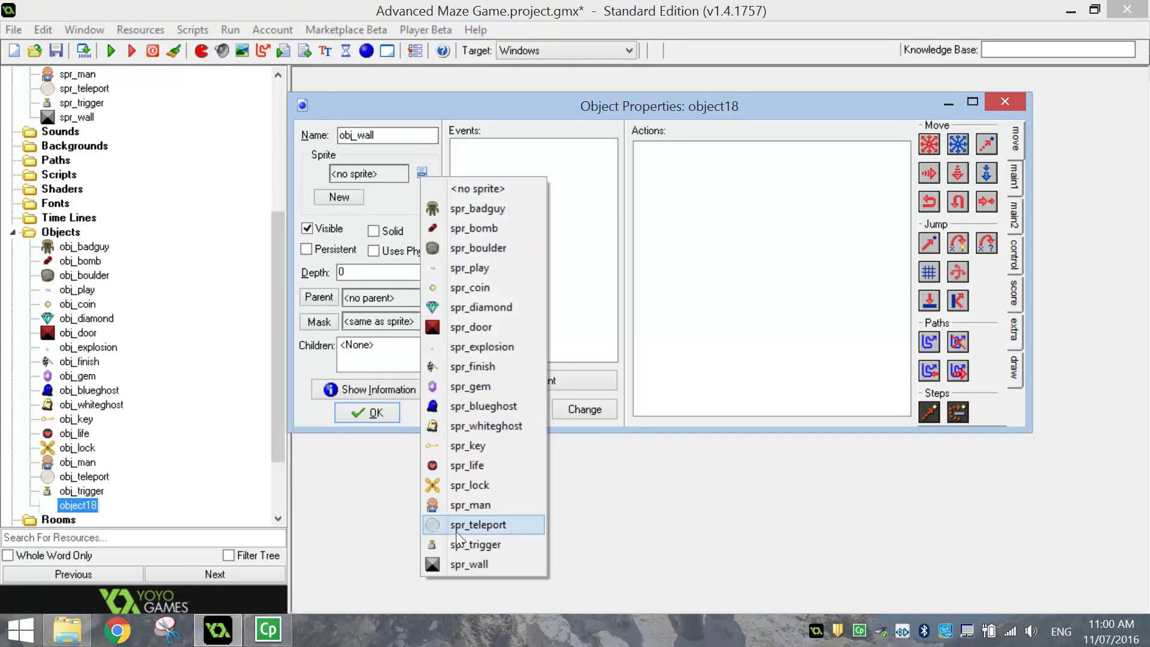
left_click(463, 564)
left_click(374, 232)
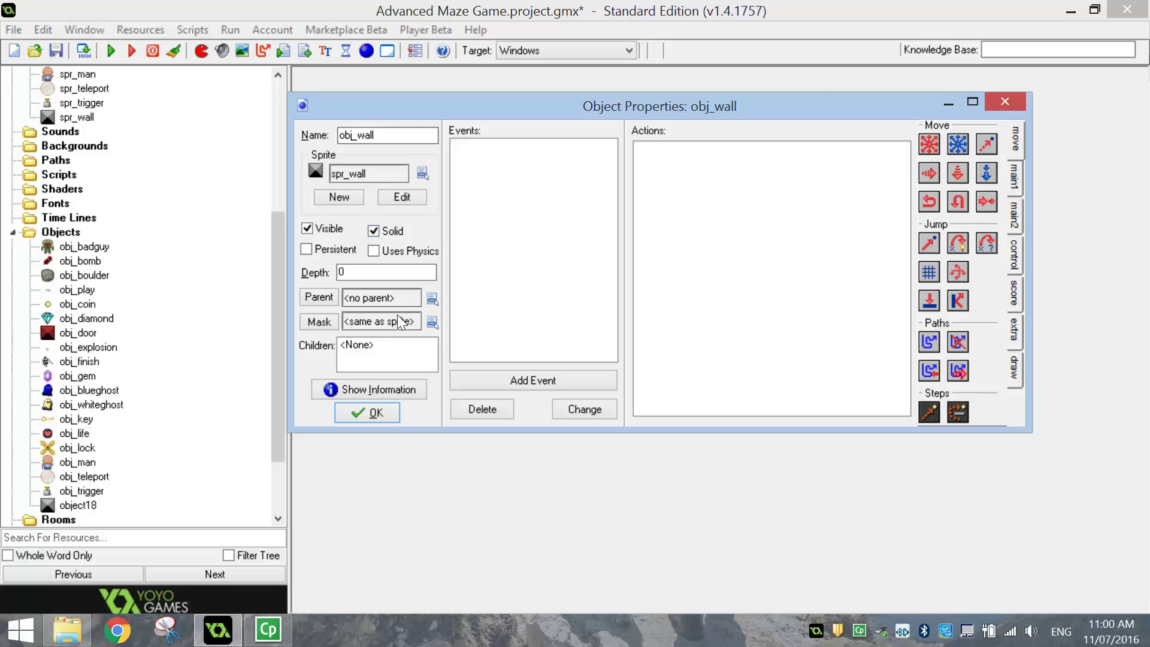
left_click(373, 412)
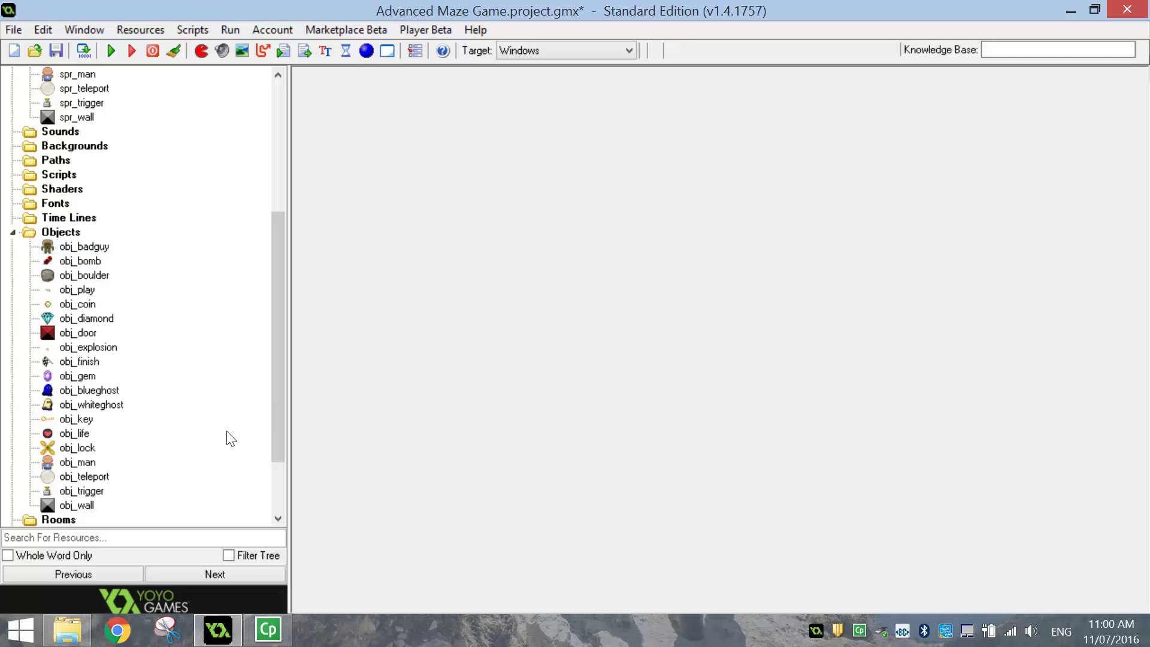
- Create an object named obj_score without assigning a sprite
left_click_drag(275, 402, 262, 260)
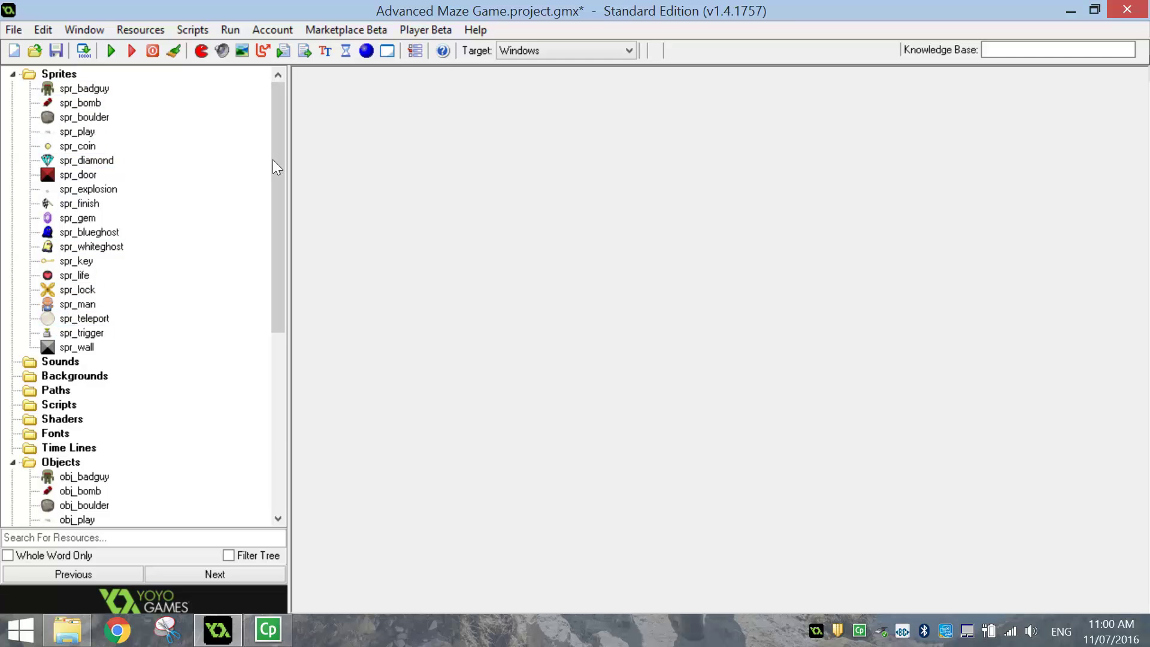
left_click_drag(279, 156, 293, 311)
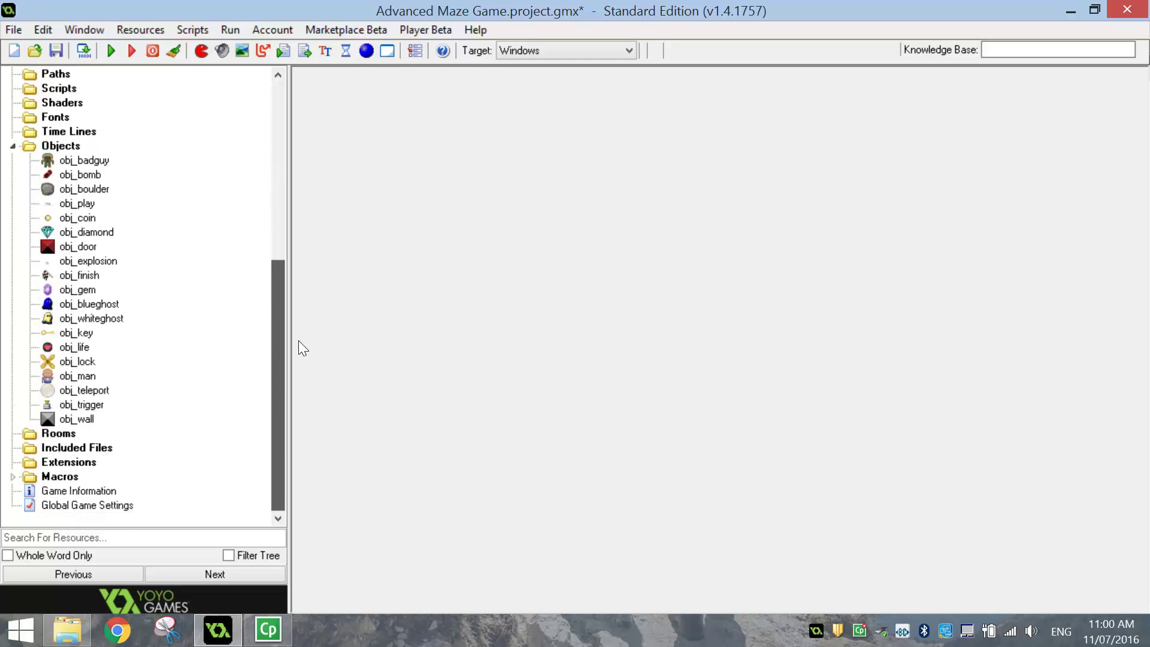
scroll(298, 348, "up", 1)
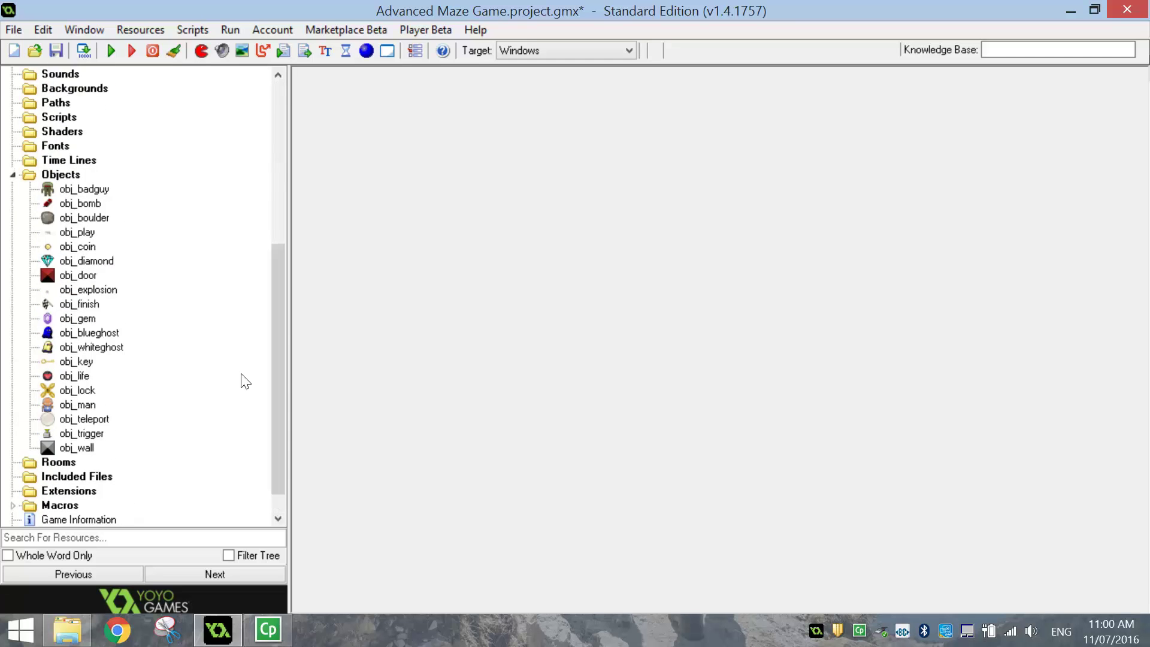
left_click(101, 423)
left_click(366, 50)
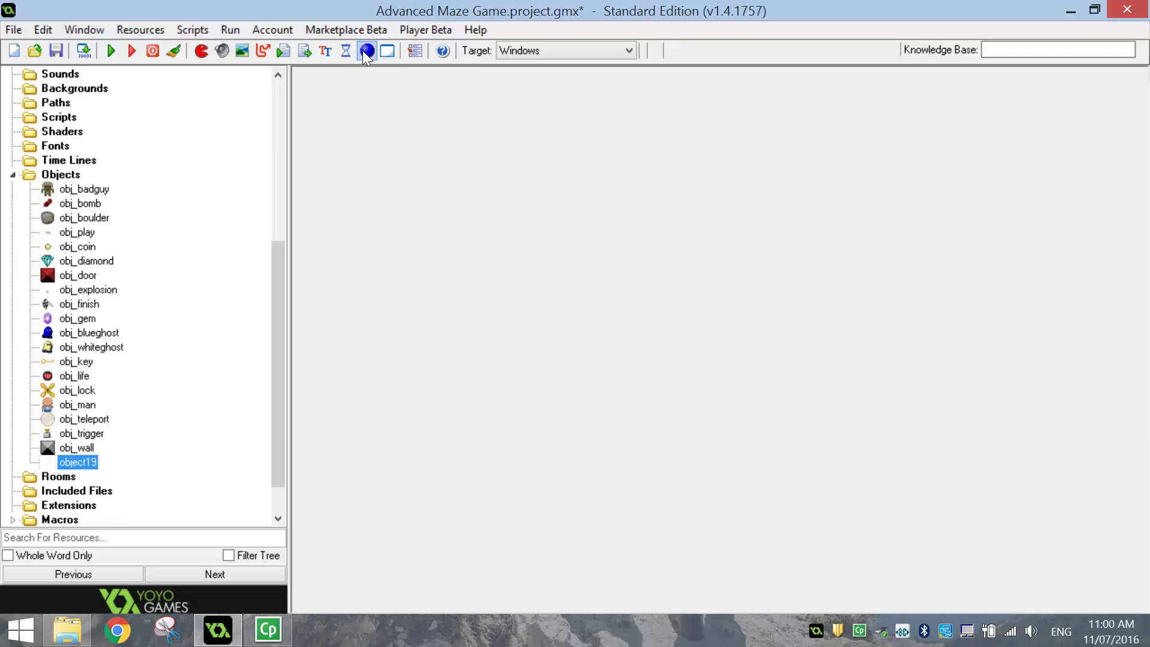
type("obj_score")
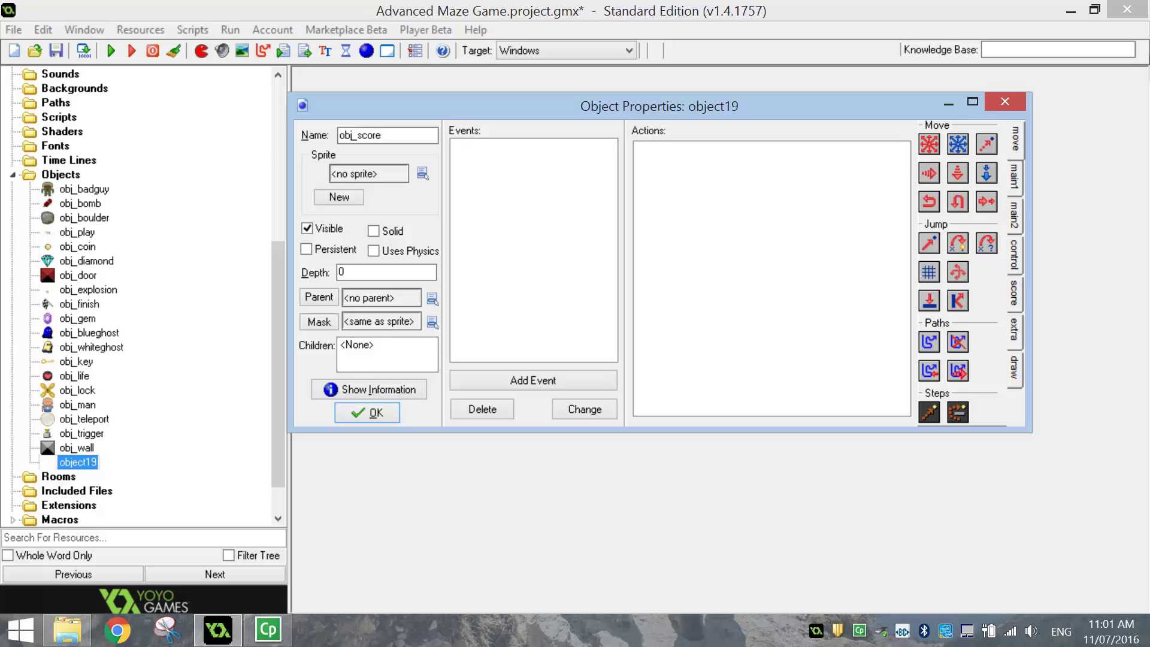
left_click(376, 413)
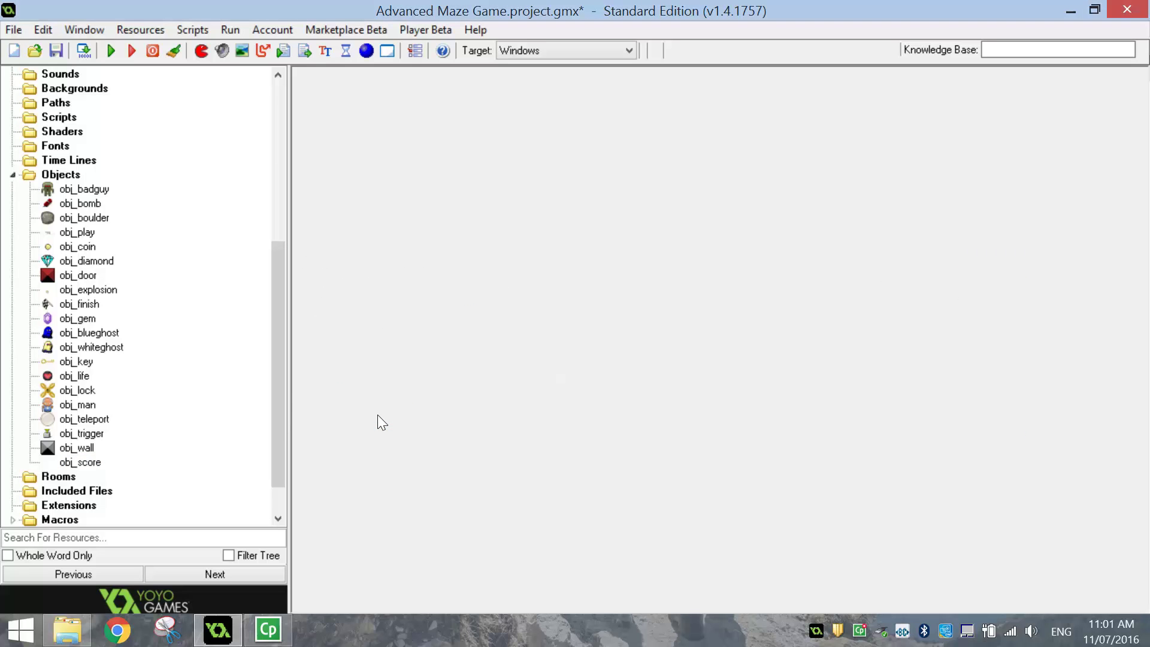
- Create a sound named snd_coin from Coin.wav in the project's Resources folder
left_click_drag(281, 393, 282, 232)
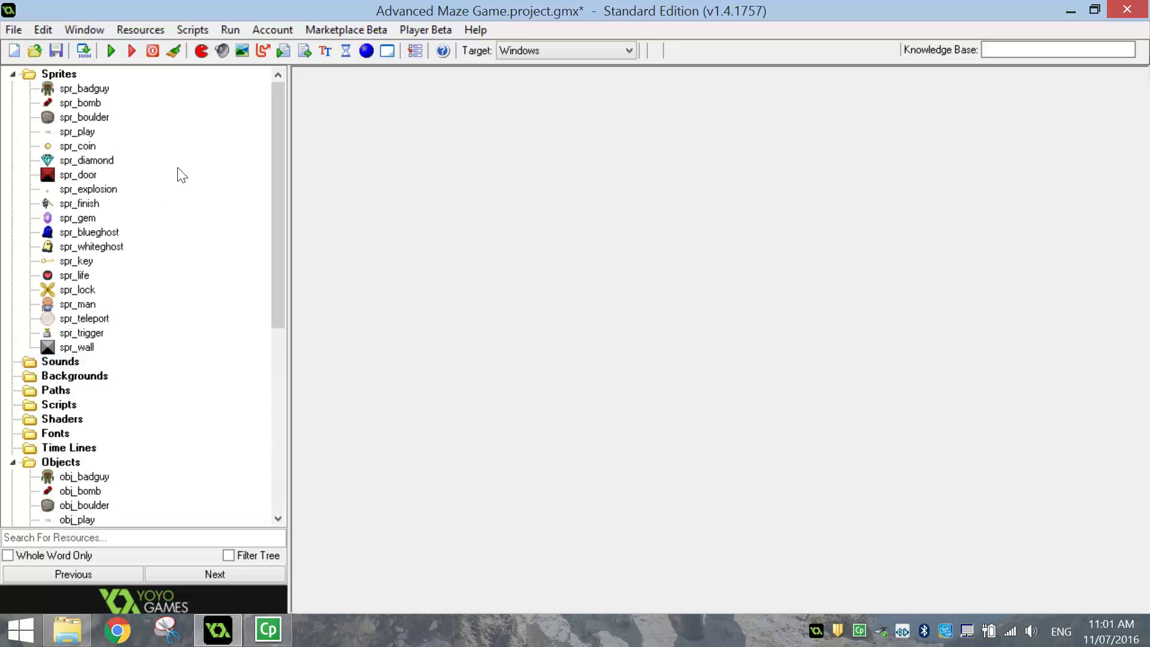
left_click(222, 52)
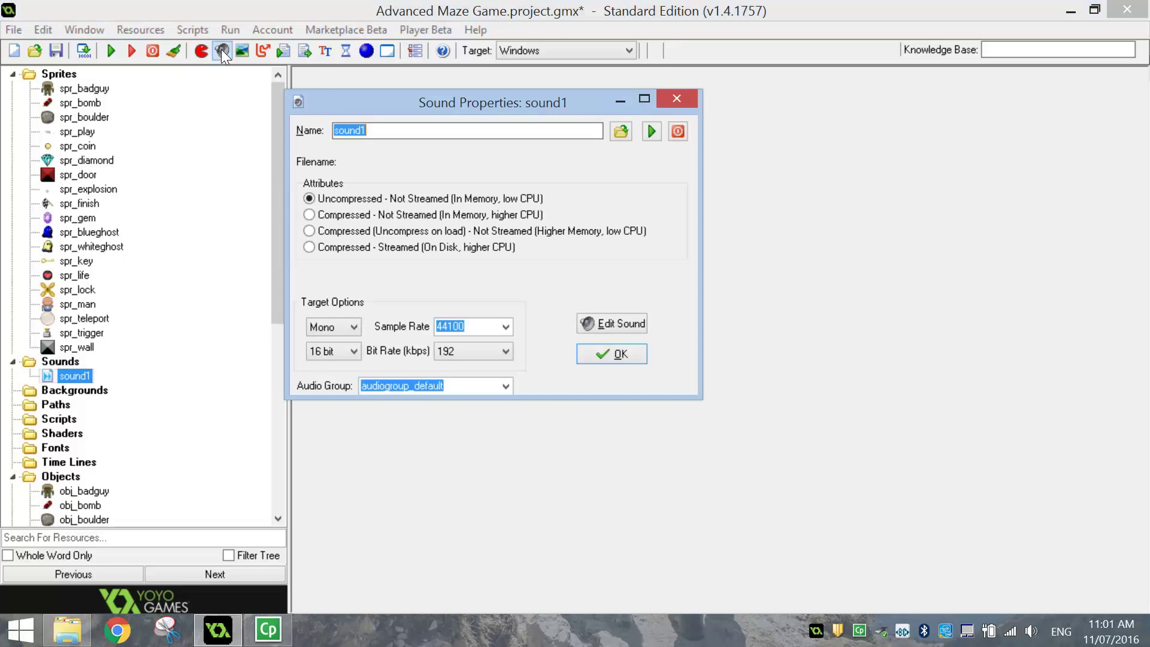
left_click_drag(348, 102, 387, 127)
left_click(660, 157)
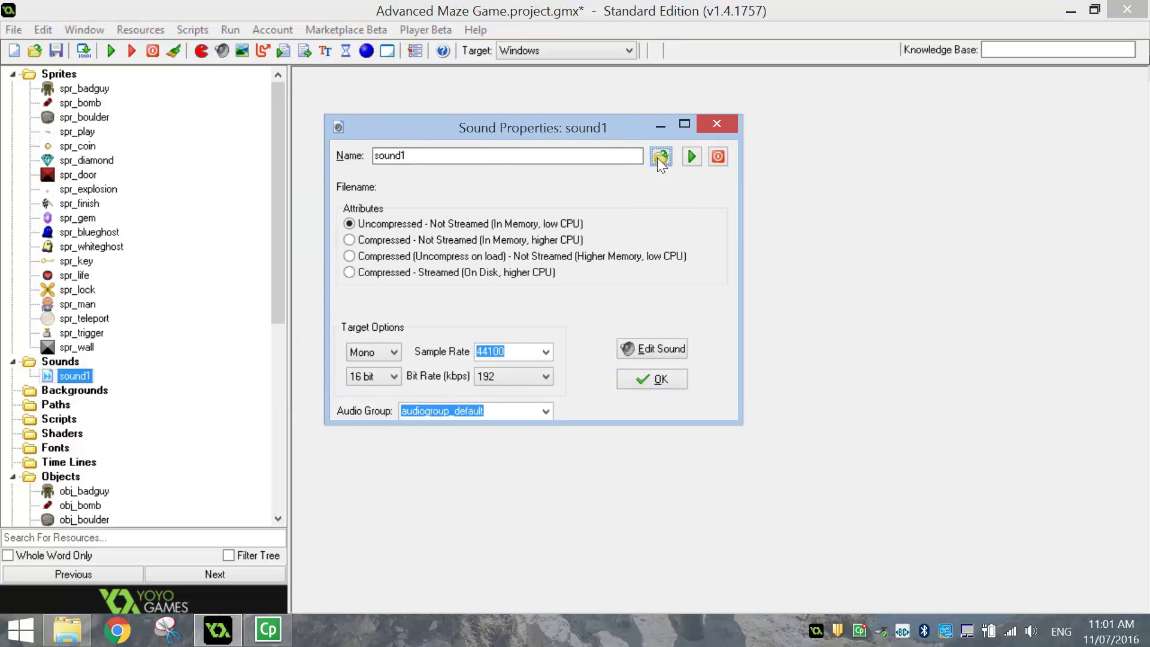
double_click(547, 288)
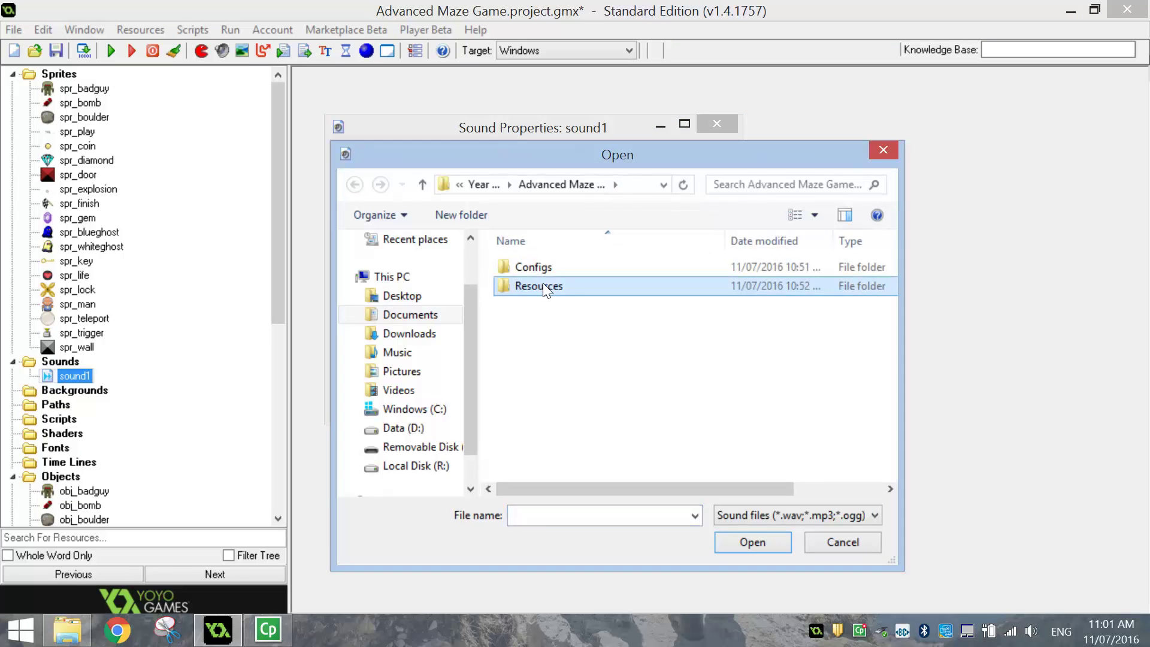
double_click(535, 266)
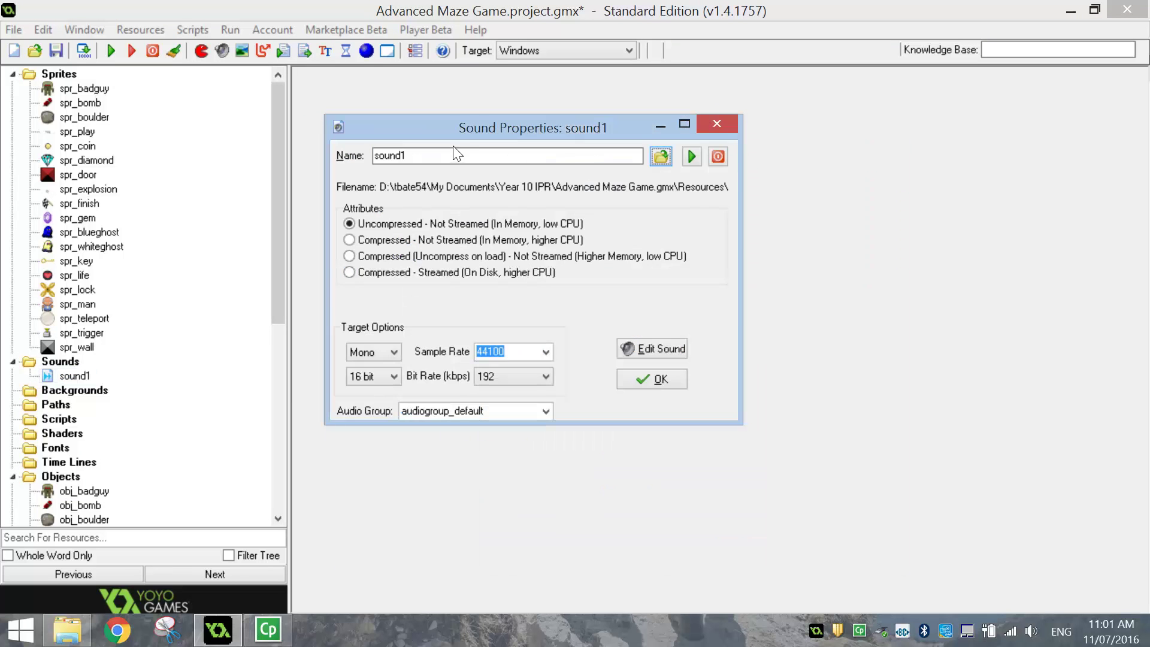
type("sn")
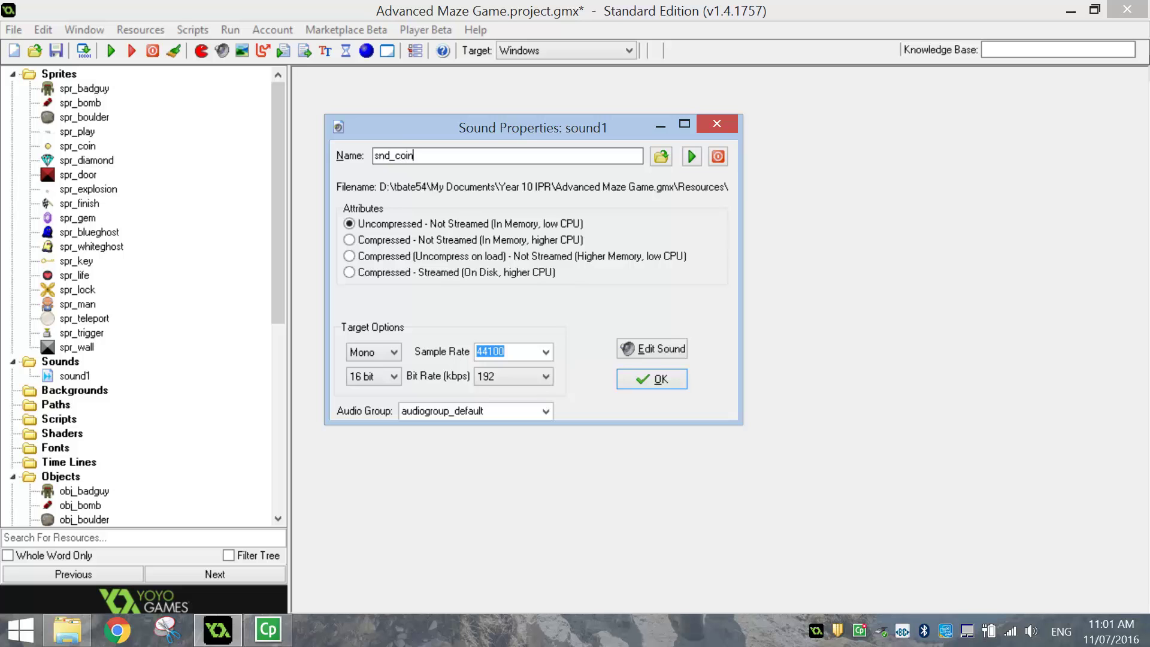
left_click(658, 381)
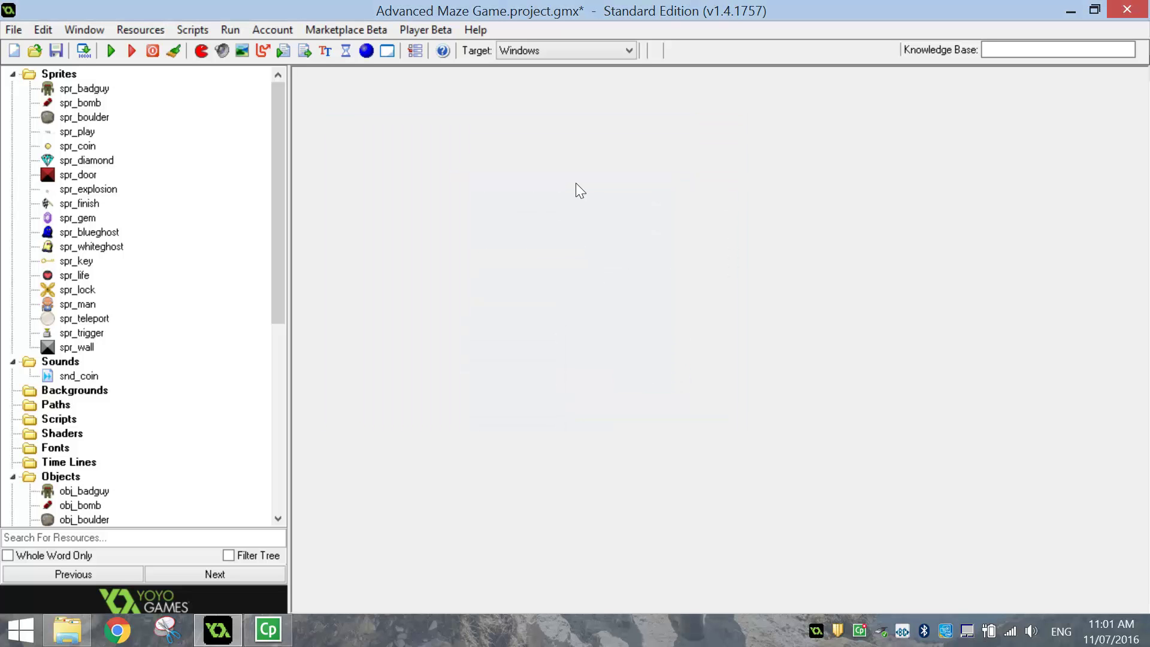
- Create a sound named snd_diamond from Diamond.wav in the Resources folder
left_click(222, 51)
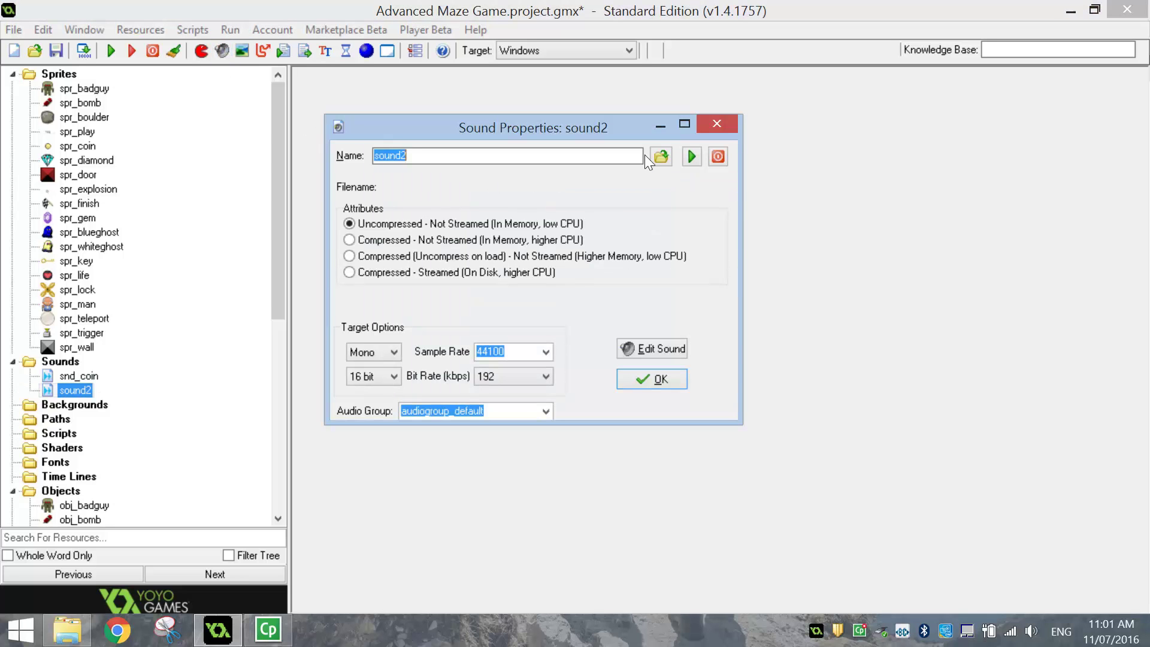
left_click(661, 157)
double_click(555, 285)
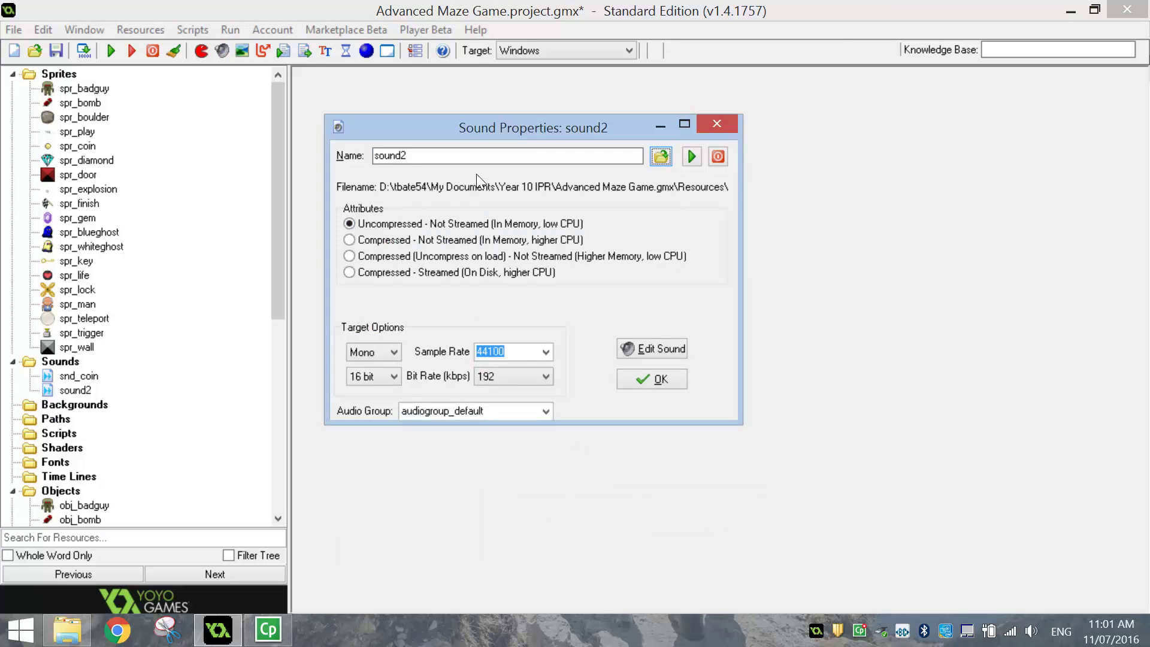
type("snd")
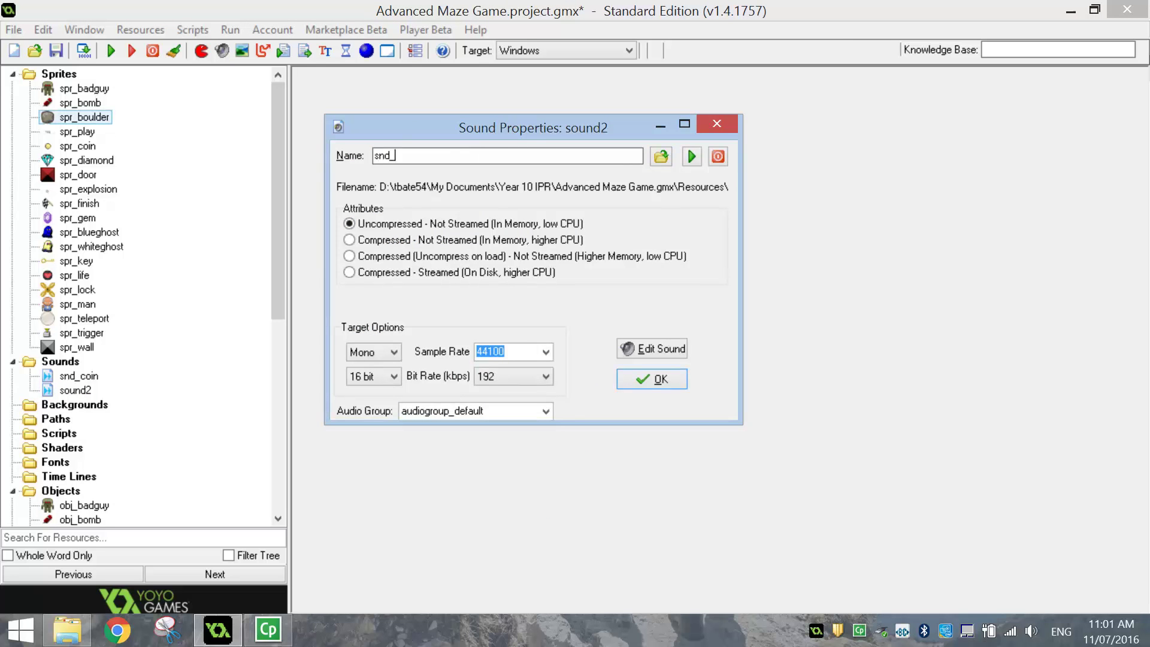
left_click(653, 379)
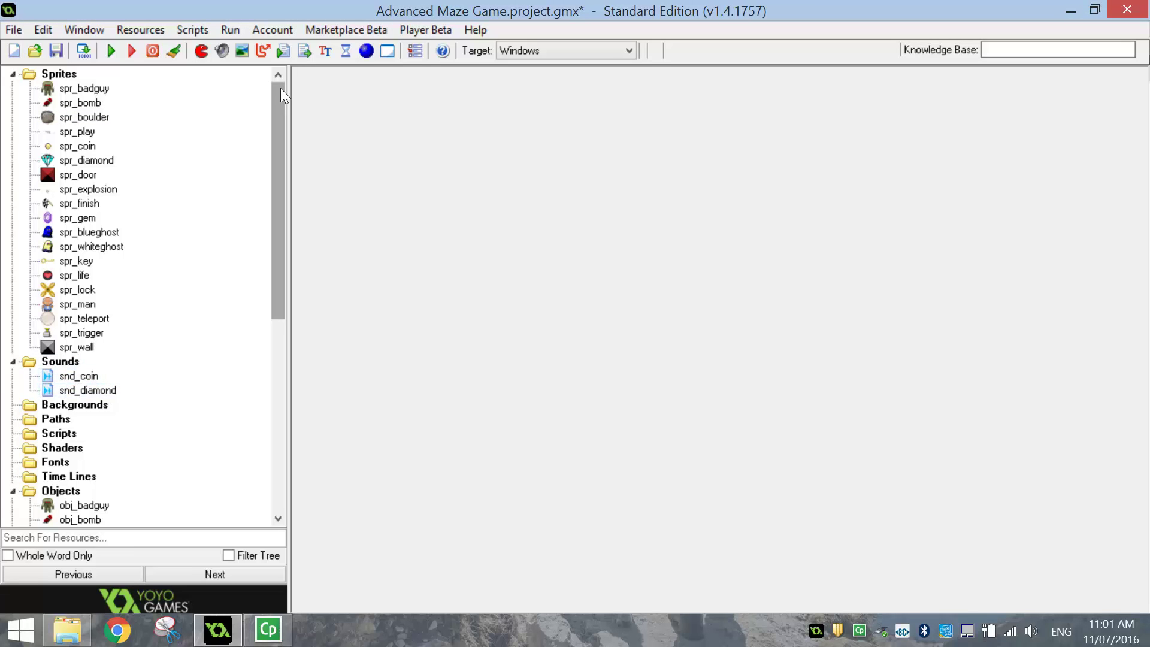
- Create a sound named snd_die from Die.wav in the Resources folder
left_click(223, 51)
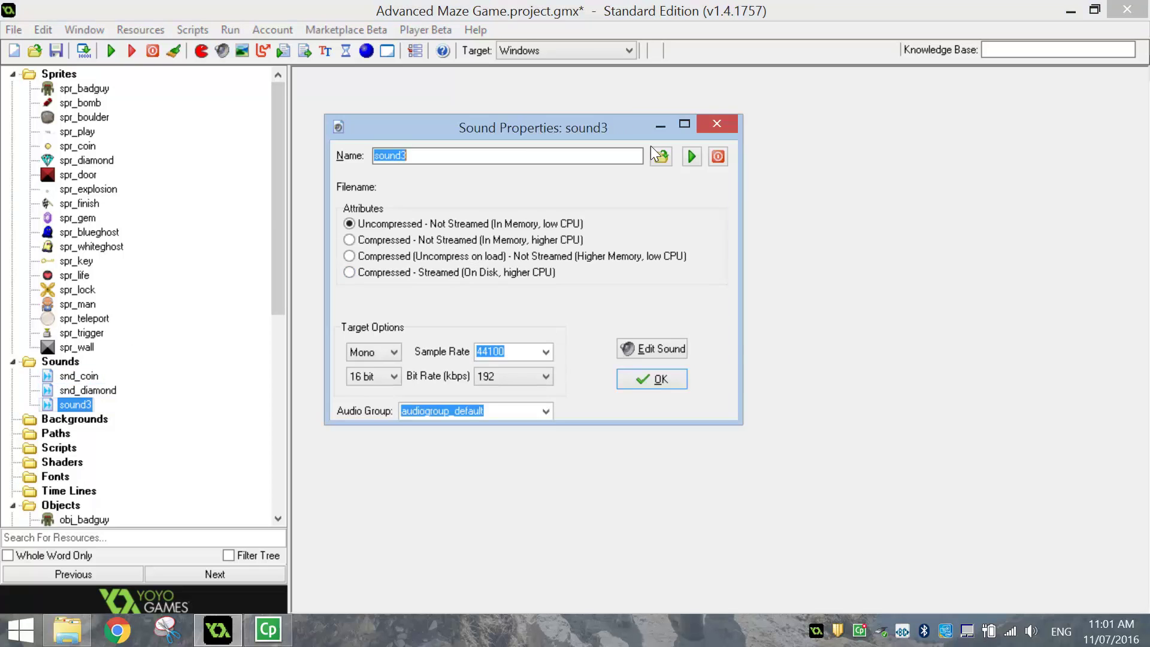
left_click(661, 157)
double_click(532, 305)
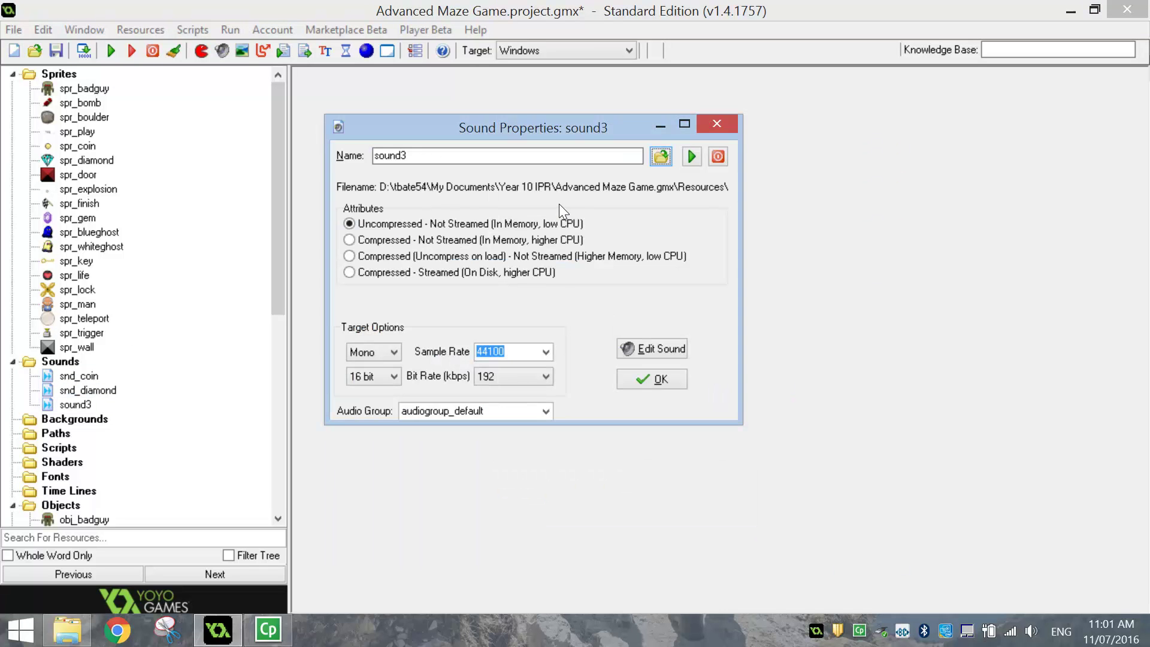
type("sn")
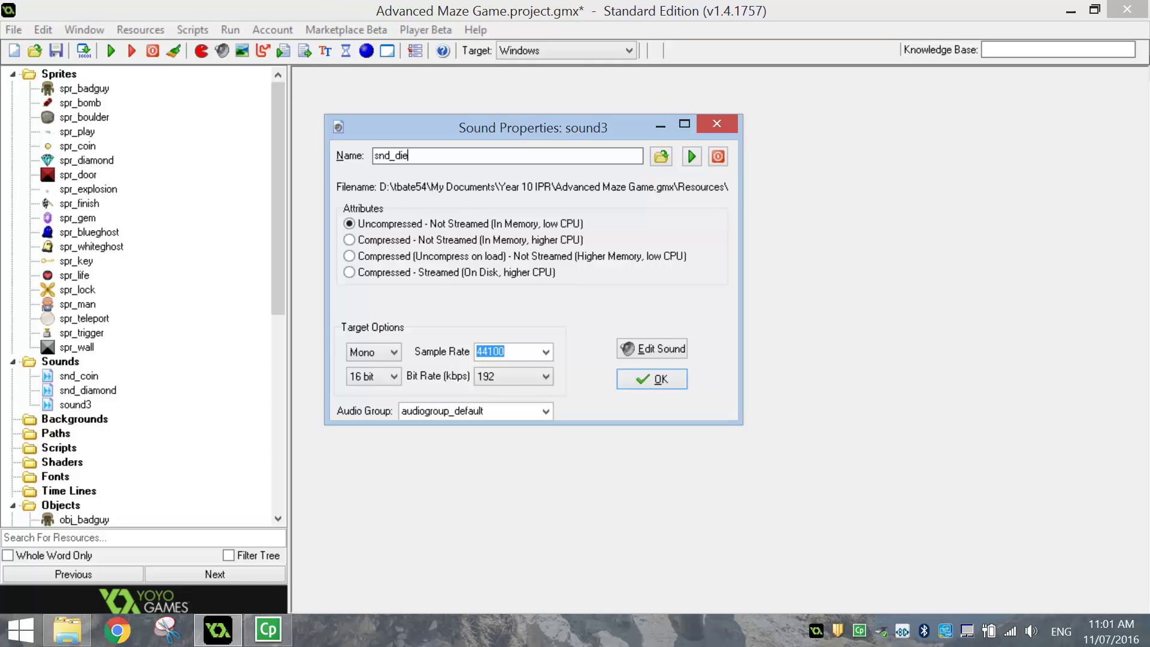
left_click(673, 383)
- Create a sound named snd_door from Door.wav in the Resources folder
left_click(222, 50)
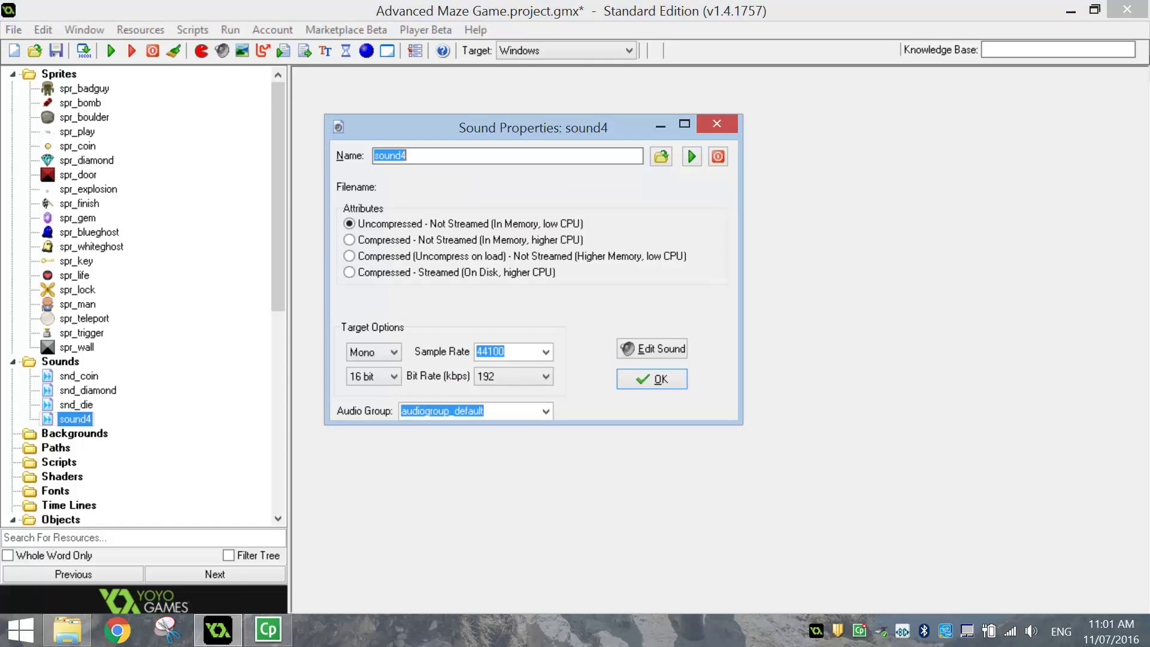
left_click(661, 157)
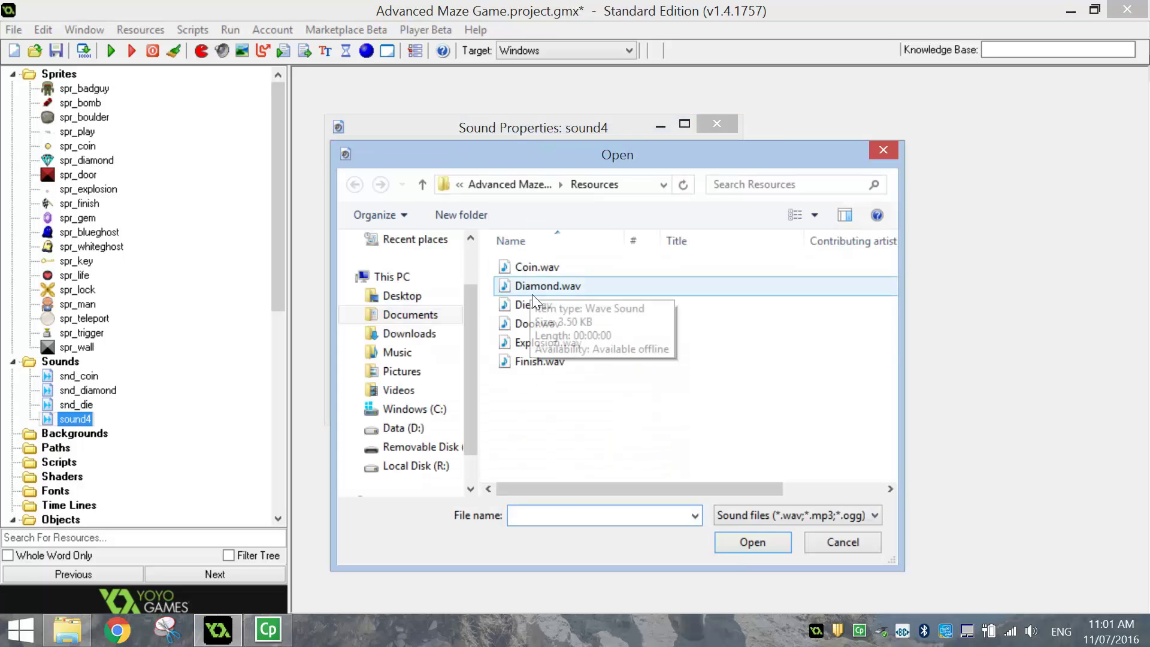
double_click(542, 324)
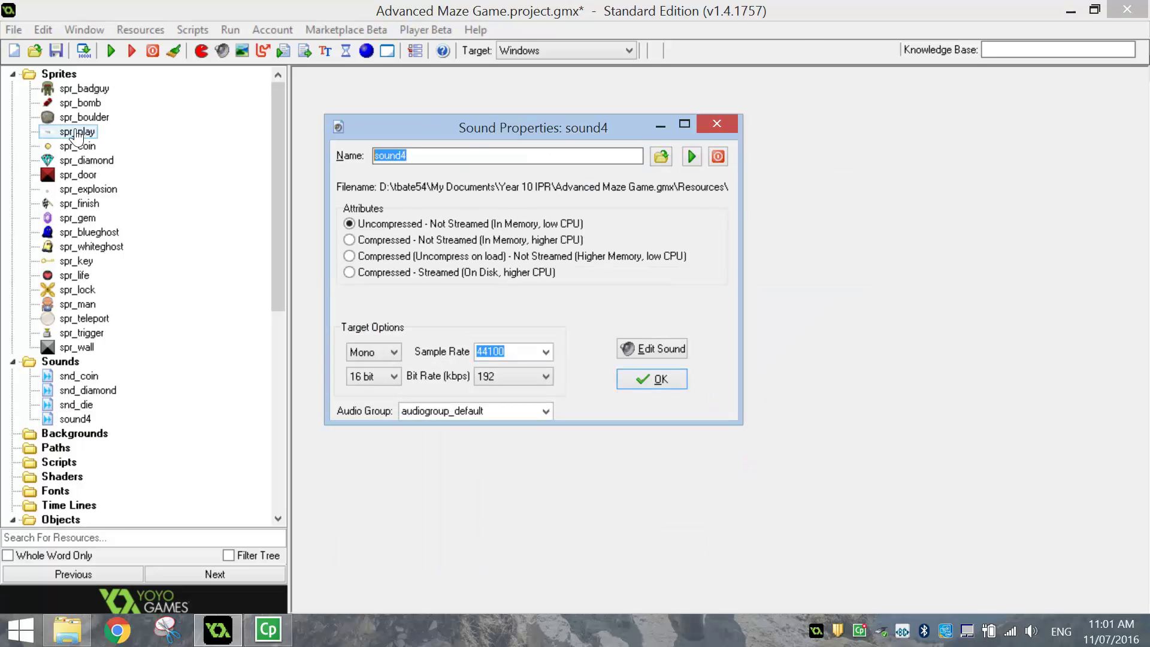
type("snd")
left_click(625, 379)
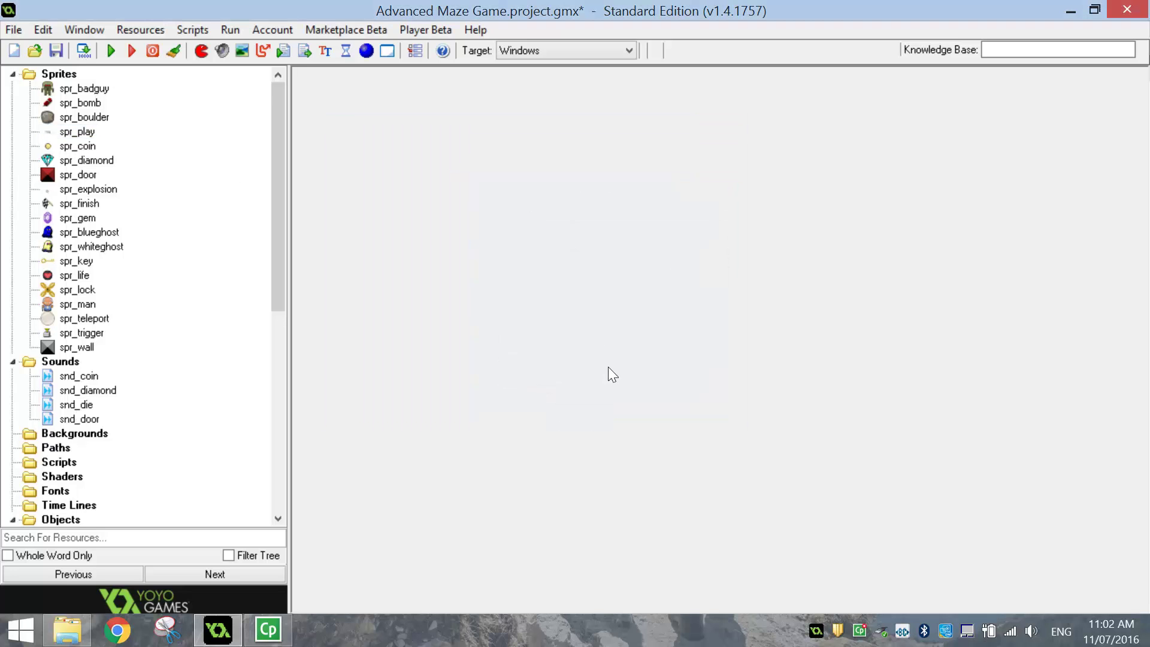
- Create a sound named snd_explosion from Explosion.wav in the Resources folder
left_click(221, 50)
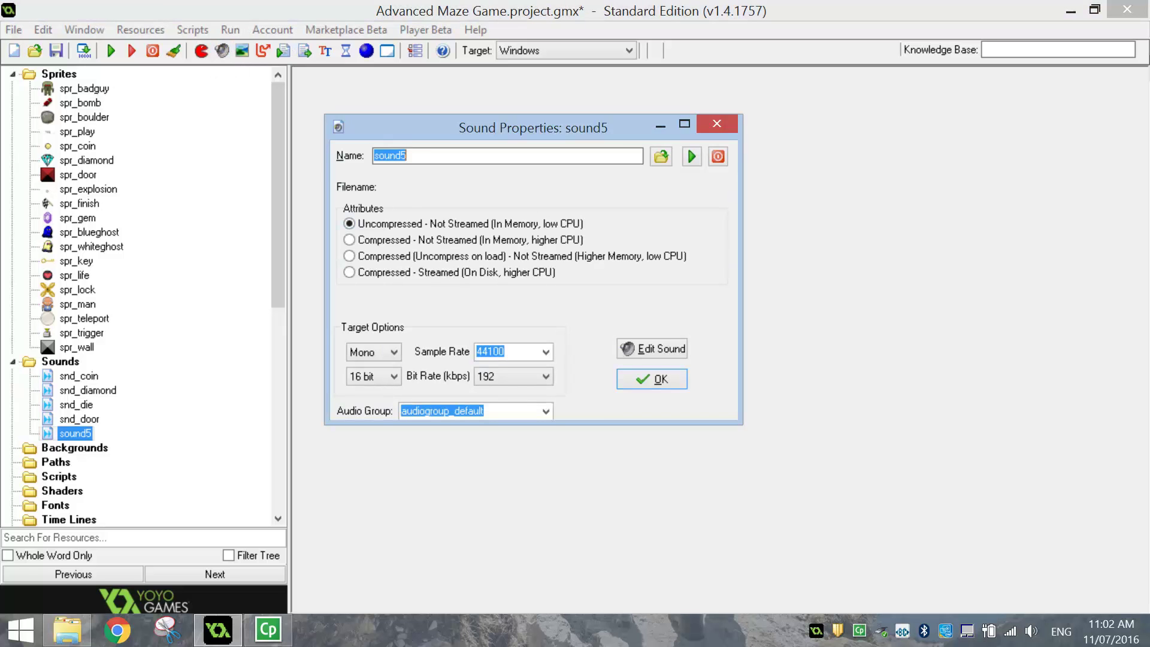
left_click(667, 157)
double_click(599, 342)
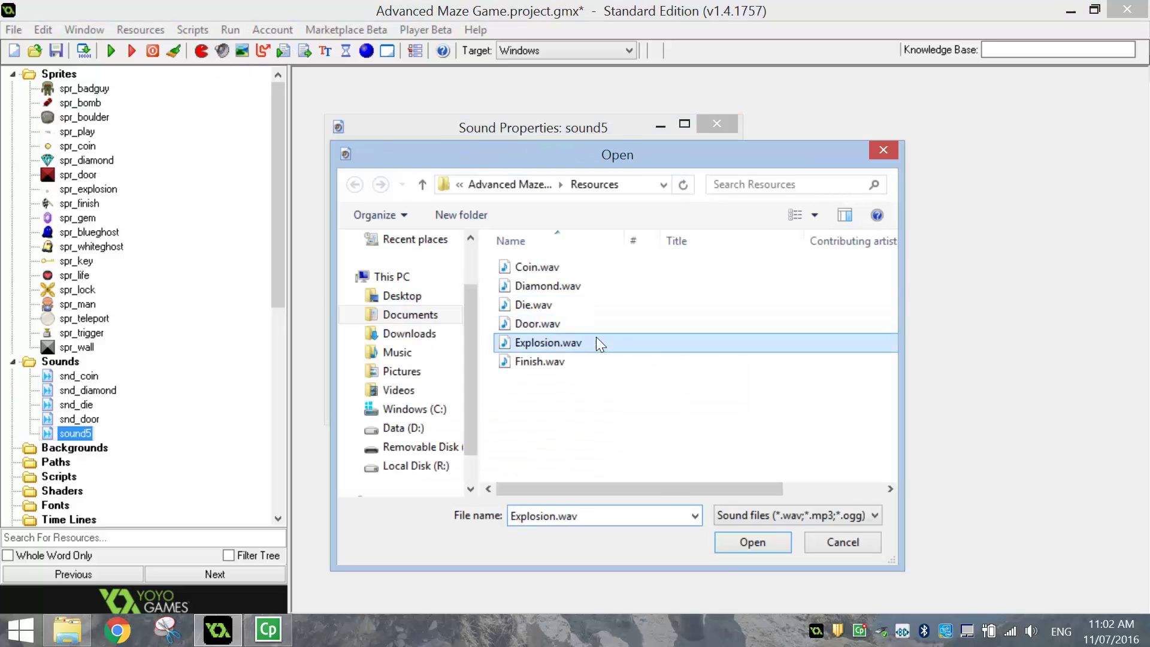
type("snd_explosion")
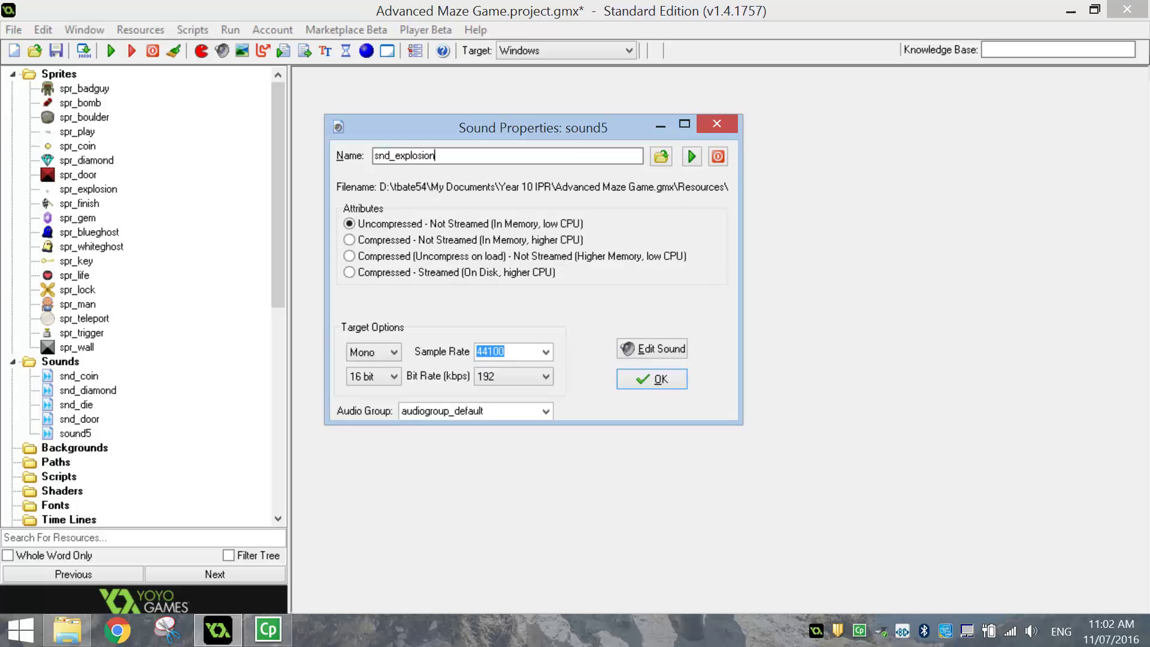
left_click(636, 379)
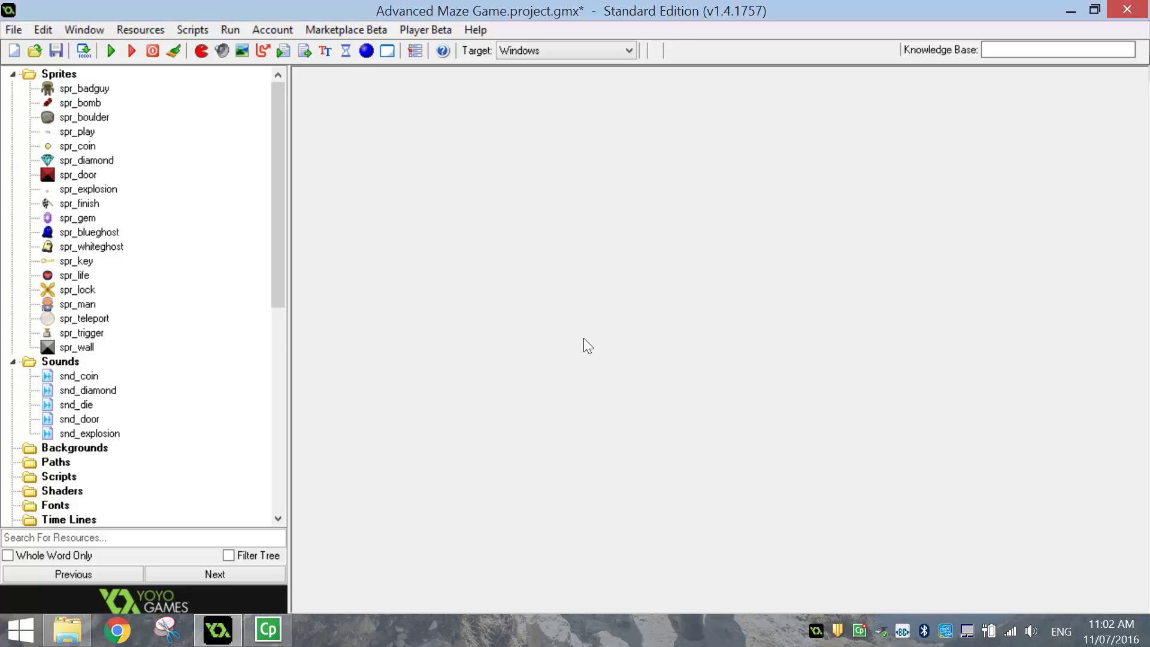
- Create a sound named snd_finish from Finish.wav in the Resources folder
left_click(221, 50)
left_click(661, 156)
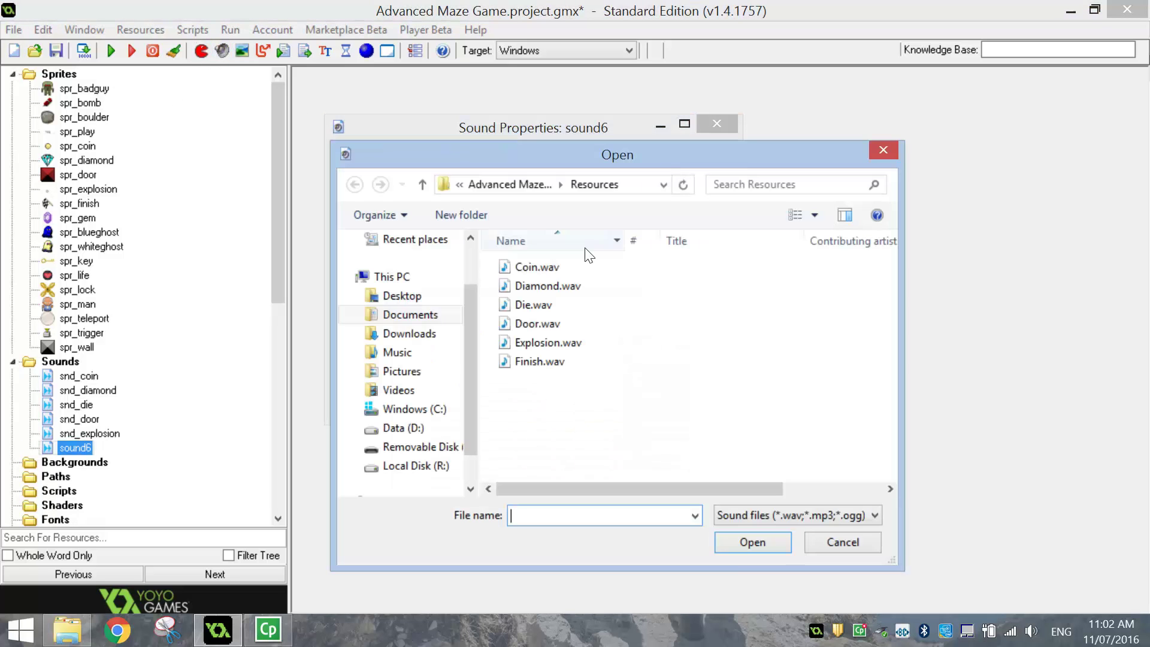
left_click(553, 362)
double_click(552, 362)
double_click(390, 155)
type("snd_finish")
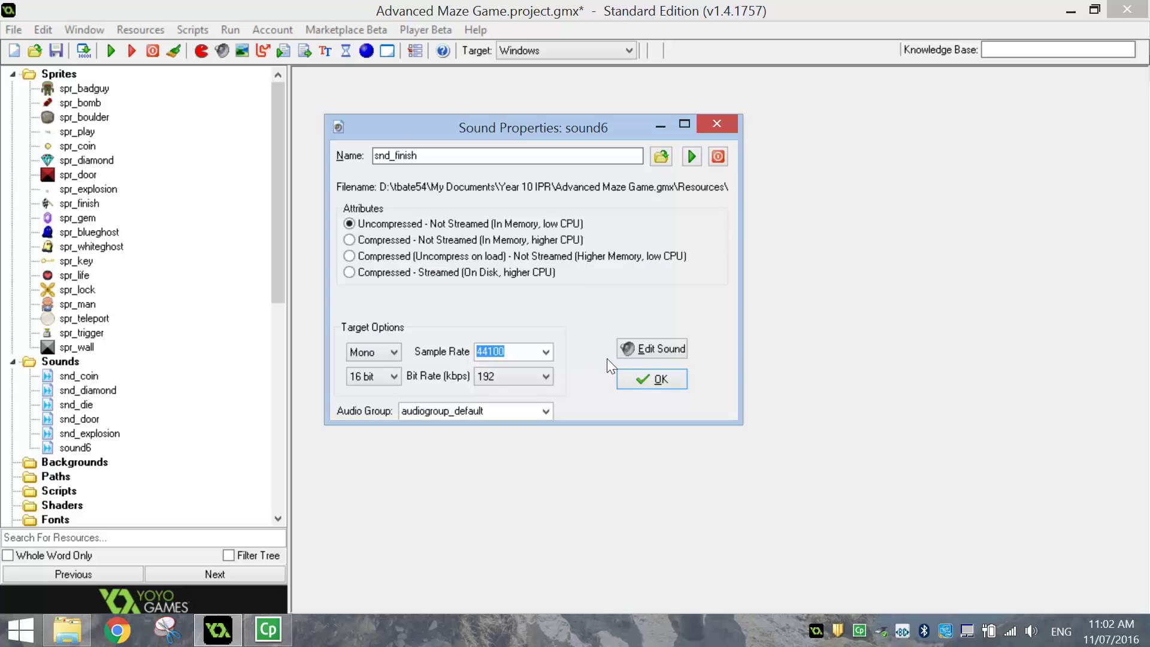
left_click(640, 381)
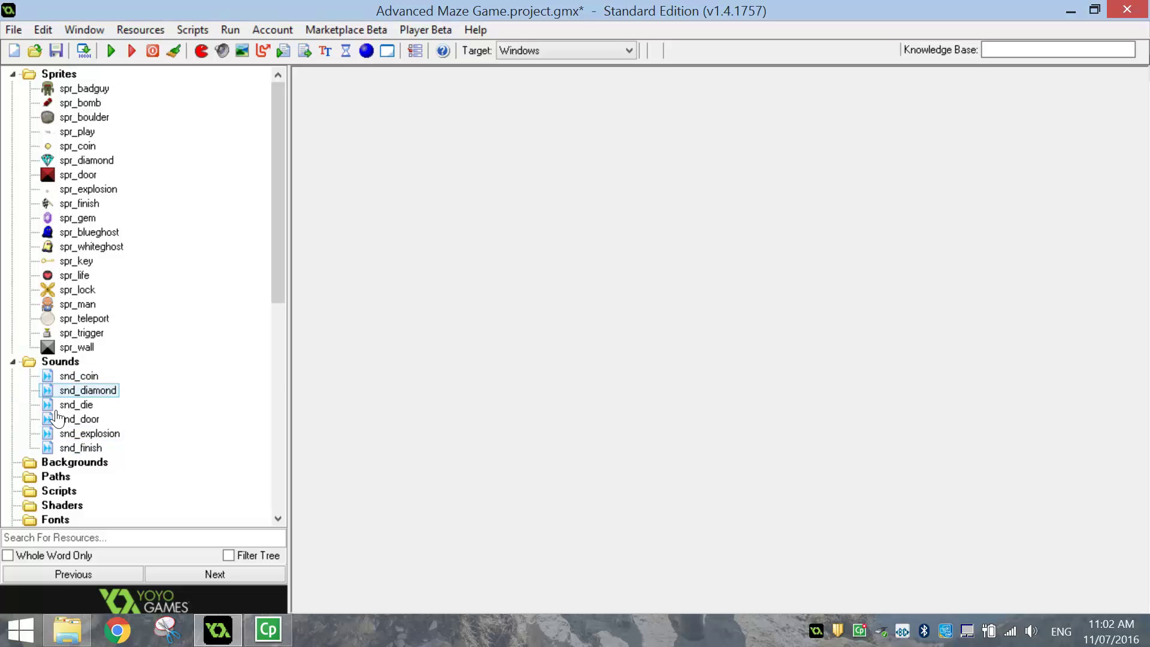
- Collapse the Sprites folder in the resource tree
left_click(81, 434)
left_click(81, 382)
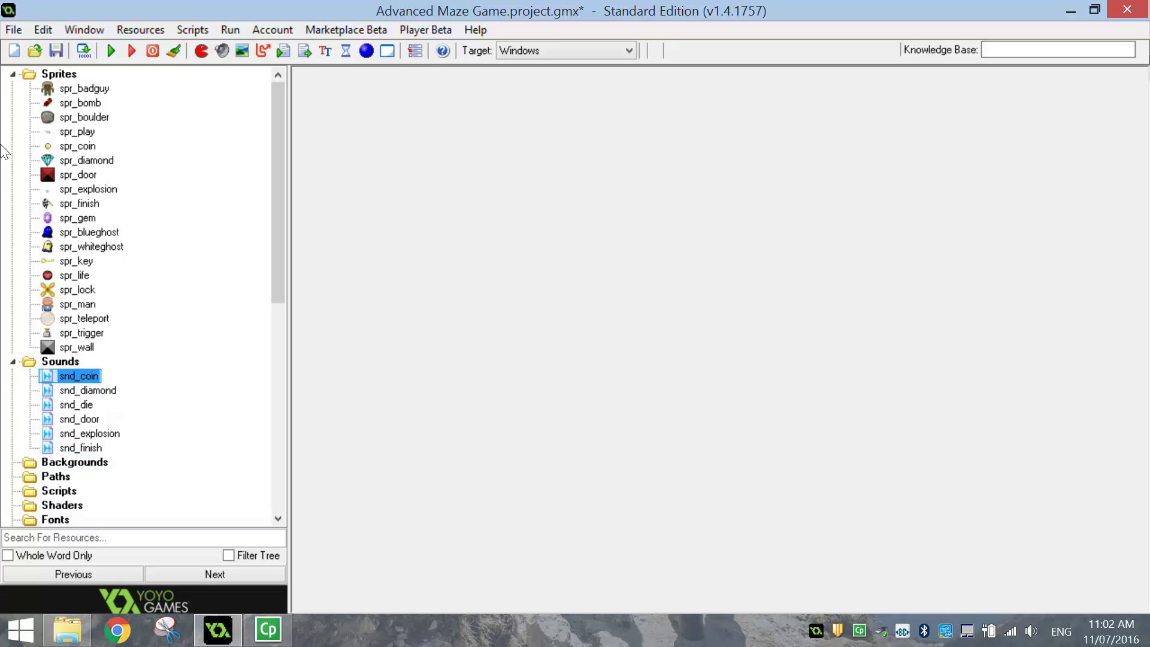
left_click(13, 74)
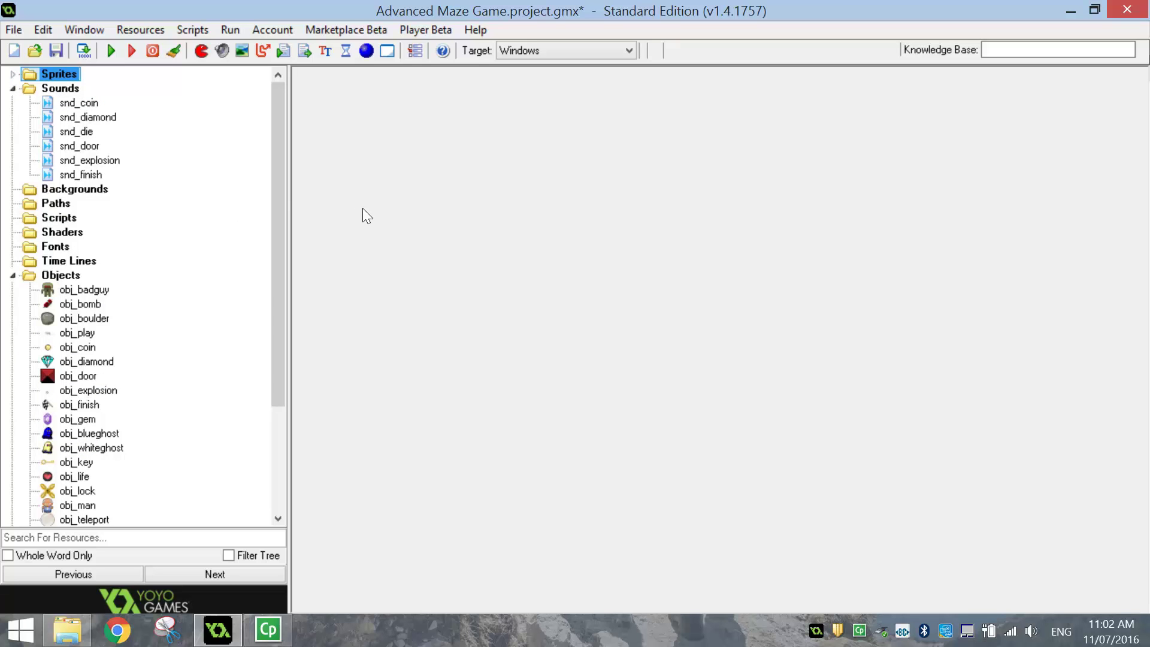
- Create a background named bg_forest from background 1.jpg in the Resources folder
left_click(100, 192)
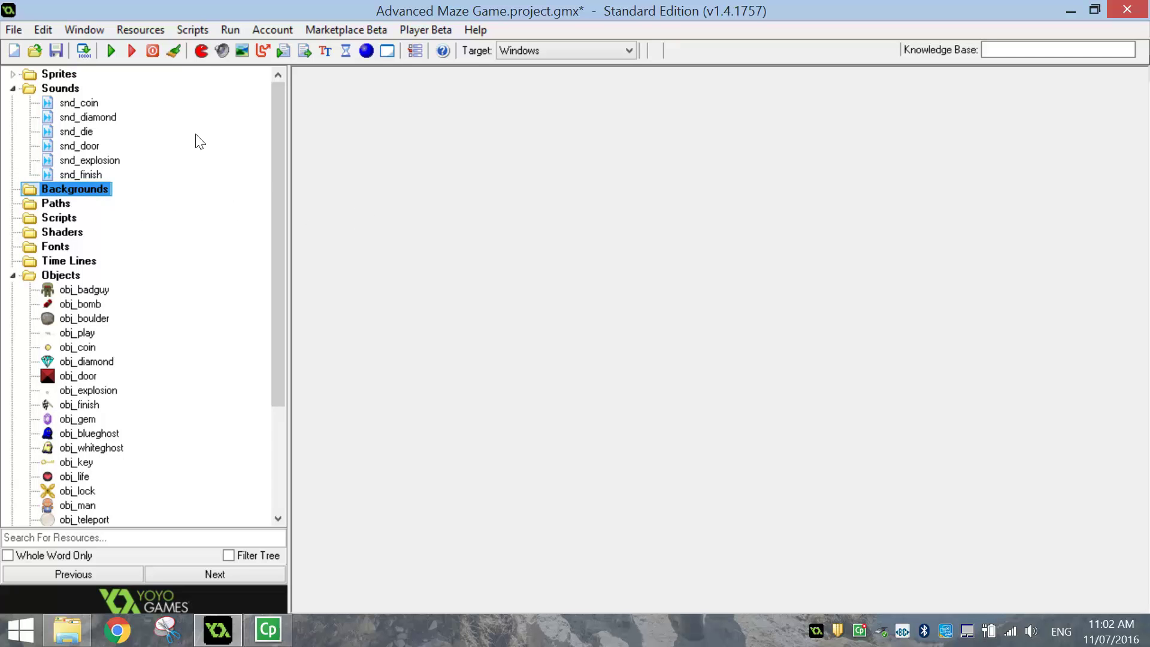
left_click(243, 53)
left_click(232, 125)
double_click(379, 191)
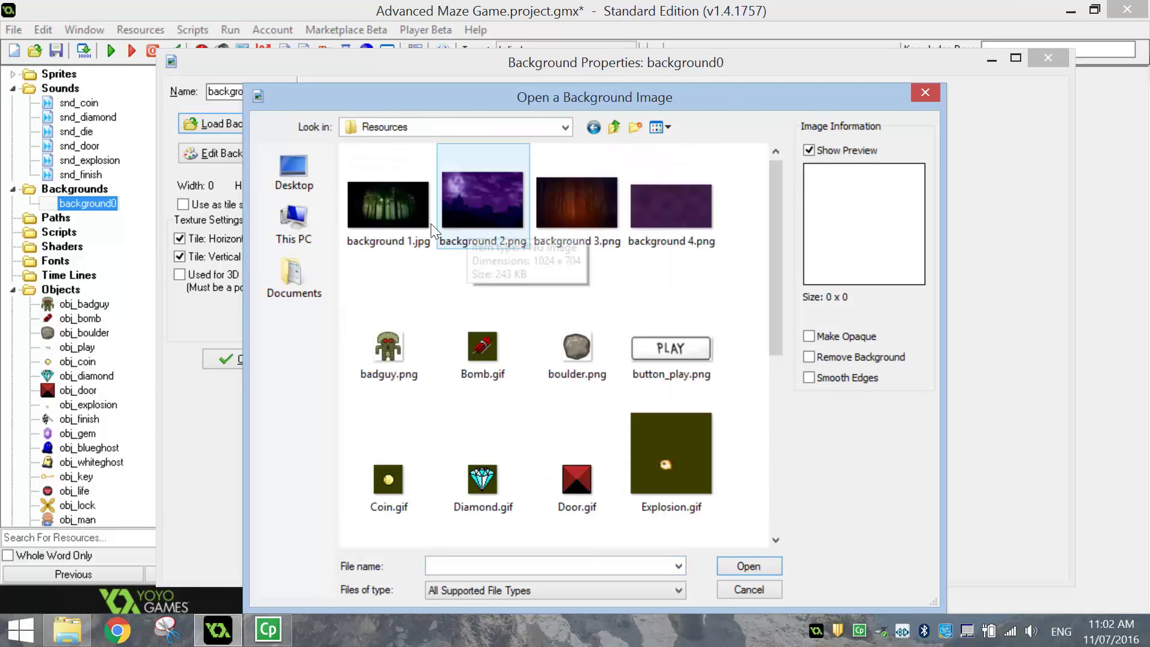
double_click(394, 233)
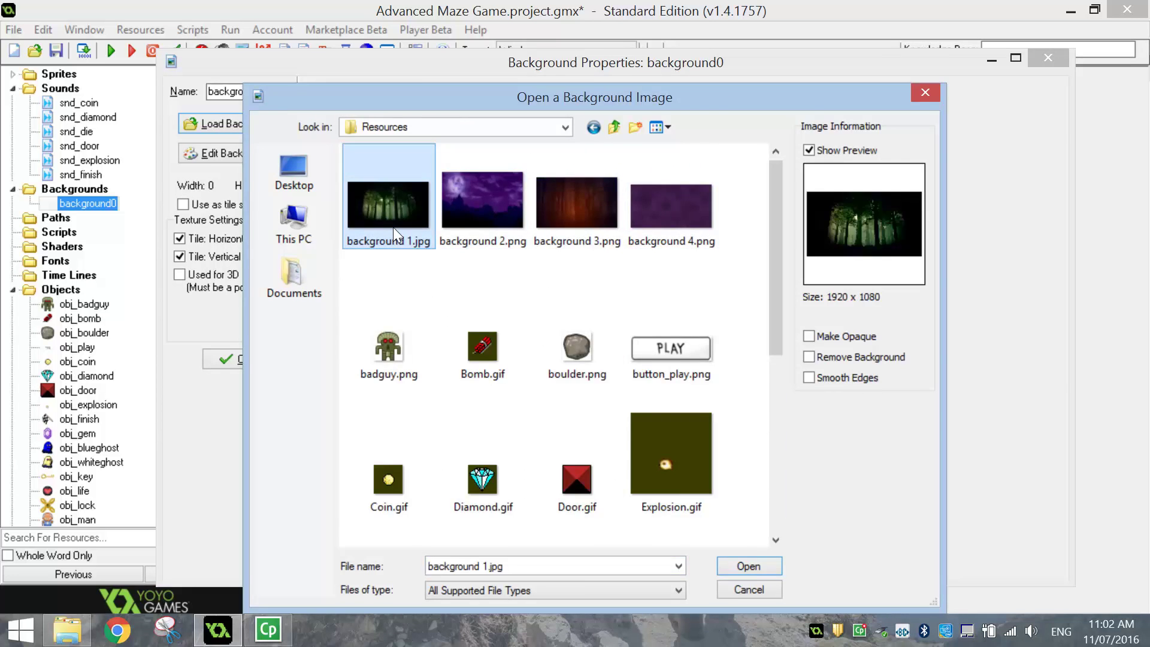
left_click_drag(541, 573, 719, 573)
left_click_drag(1062, 239, 1061, 357)
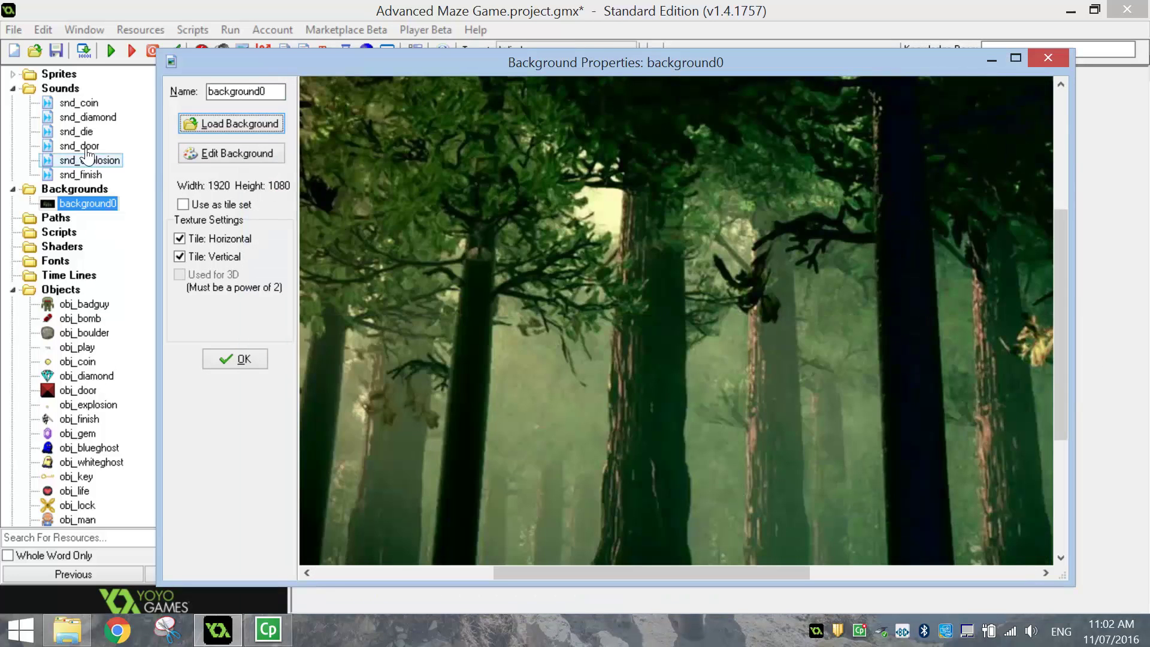
double_click(239, 91)
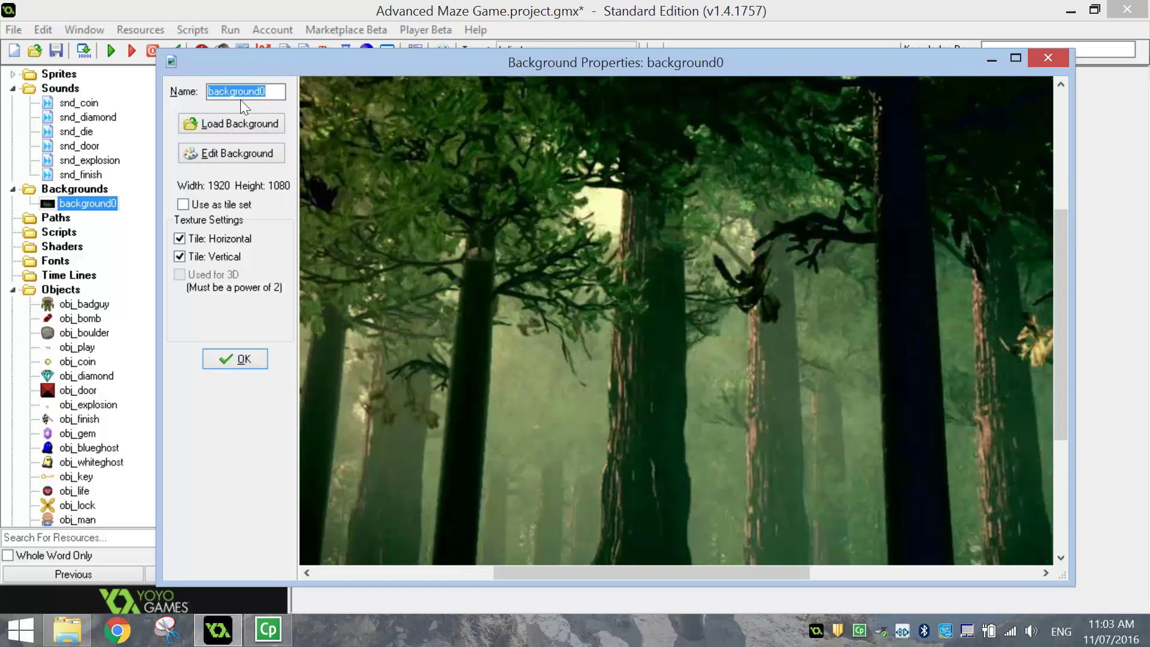
type("bg")
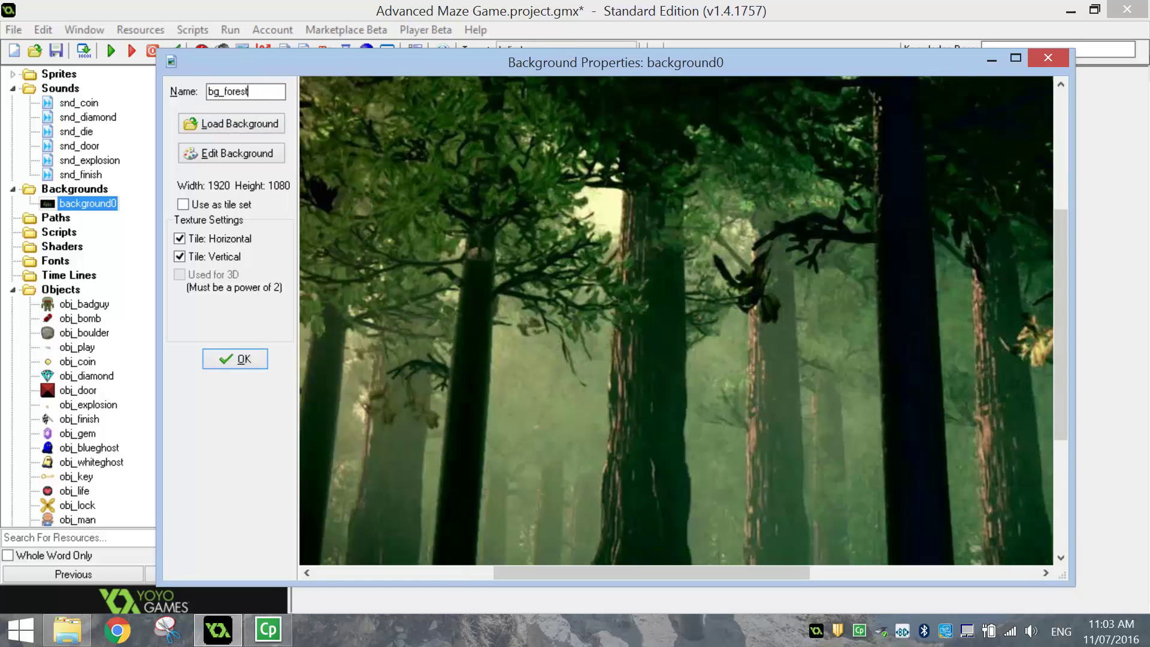
type("_forest")
left_click(235, 359)
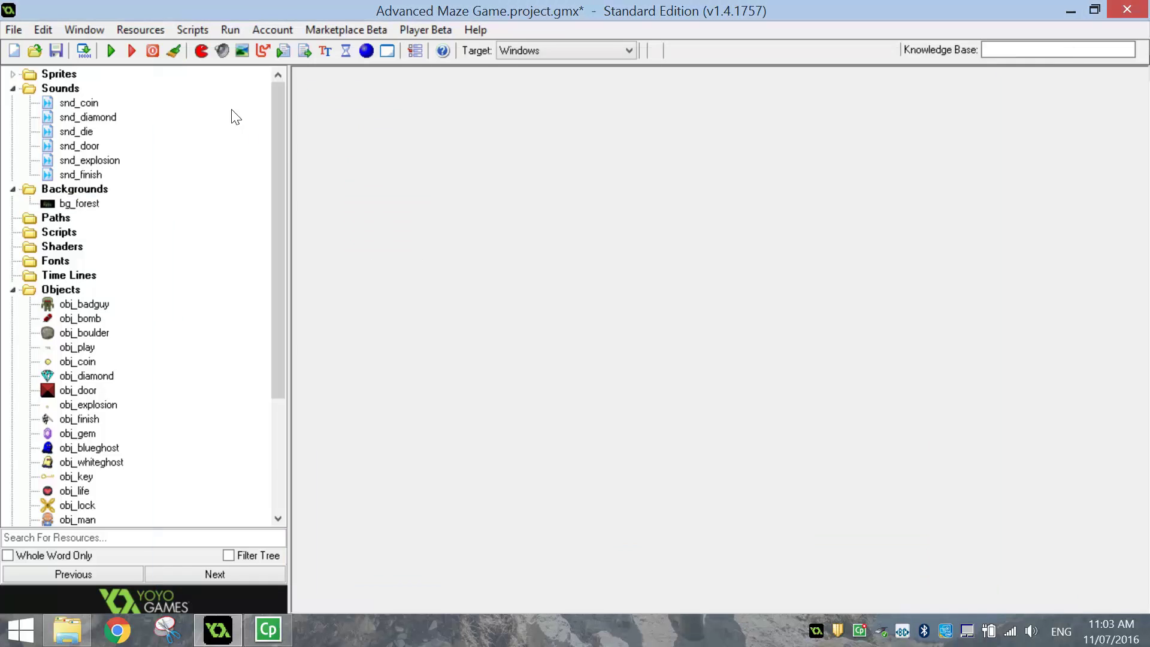
- Create a background named bg_night from background 2.png in the Resources folder
left_click(244, 54)
left_click(276, 126)
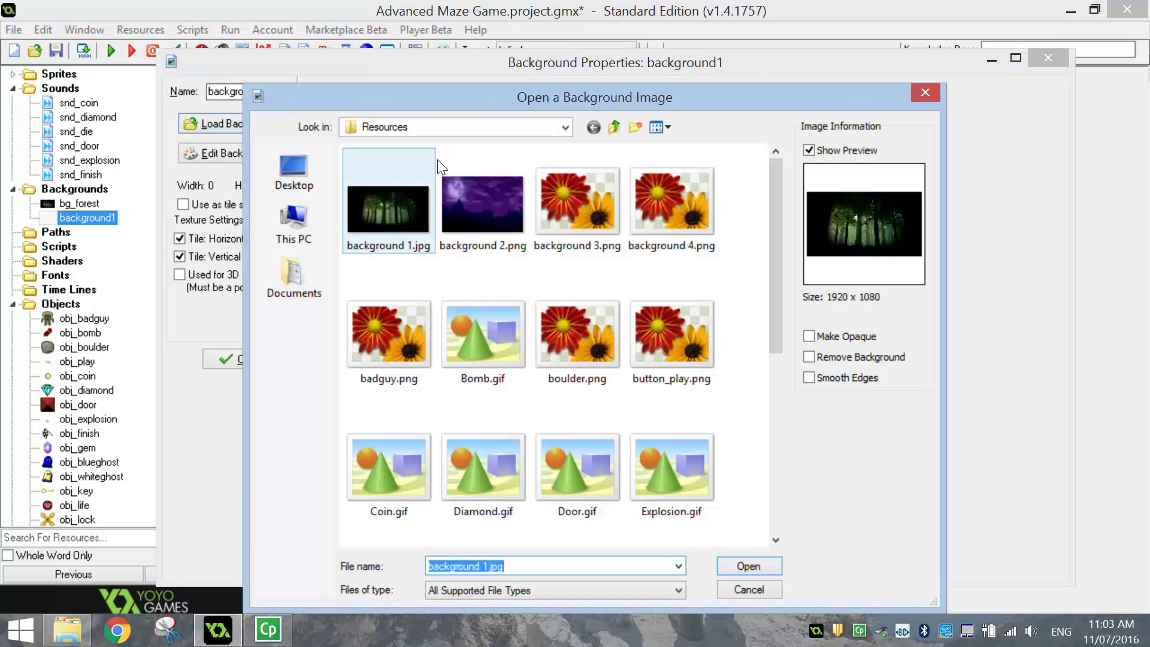
double_click(508, 211)
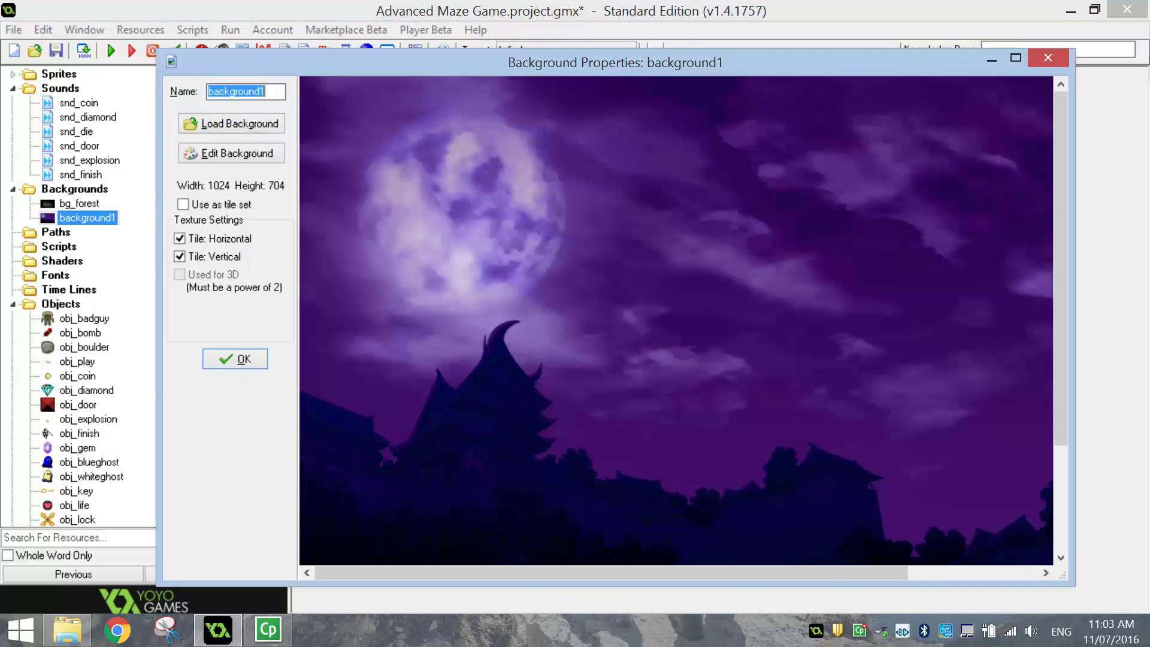
type("bg_night")
left_click(235, 359)
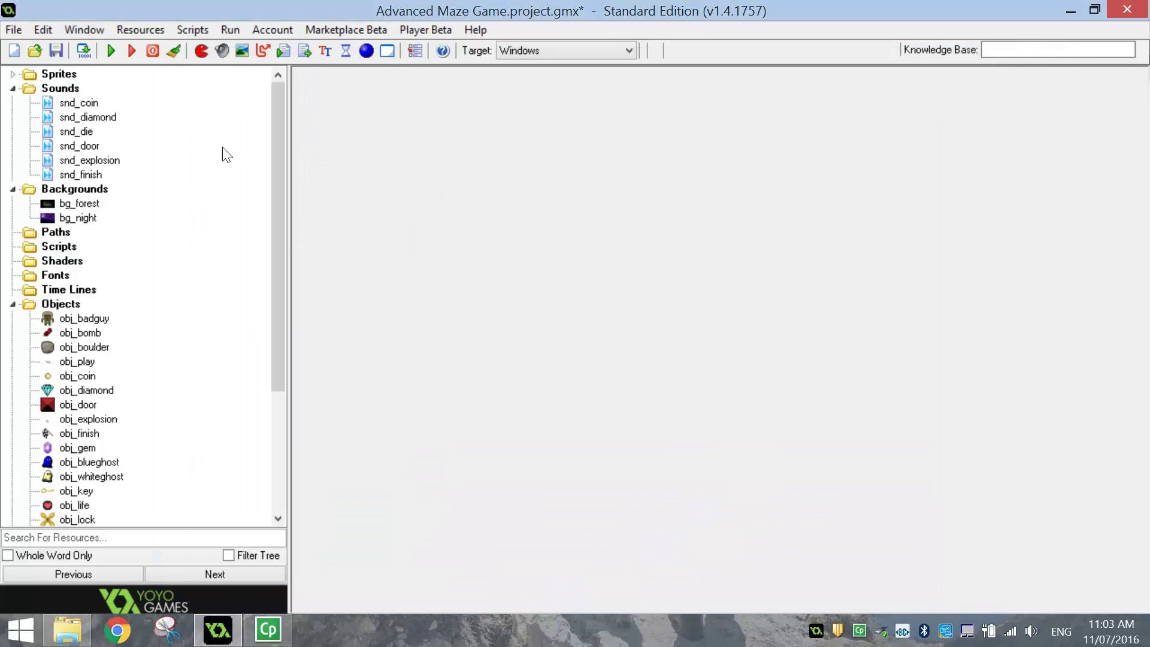
- Create a background named bg_woods from background 3.png in the Resources folder
left_click(243, 50)
left_click(239, 124)
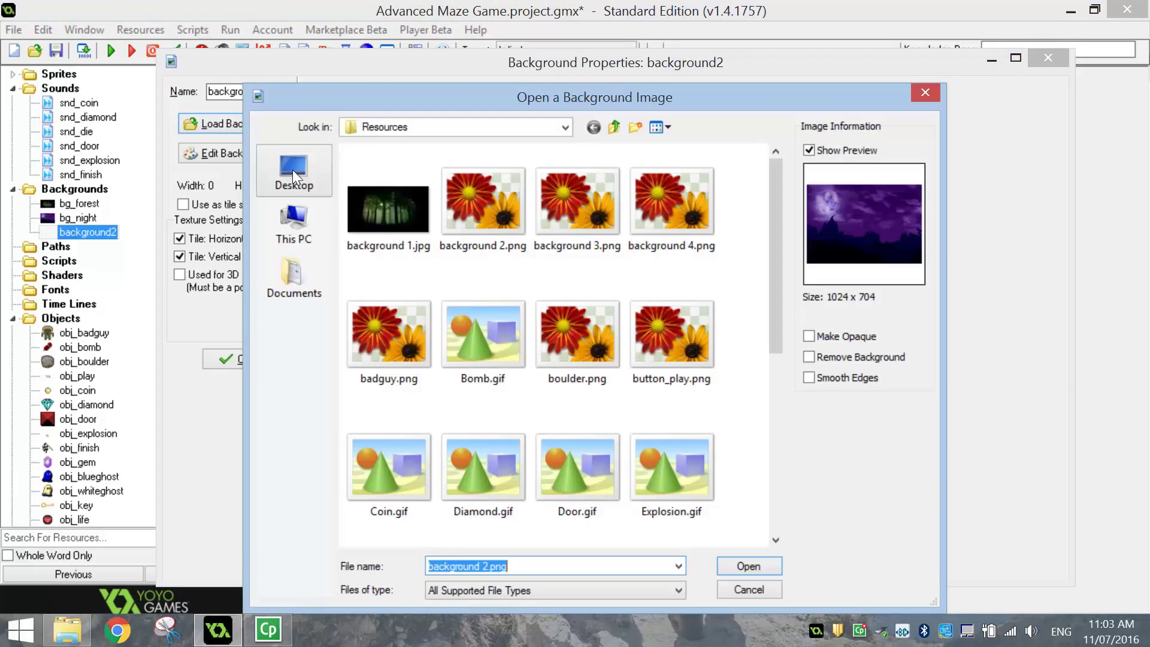
double_click(606, 211)
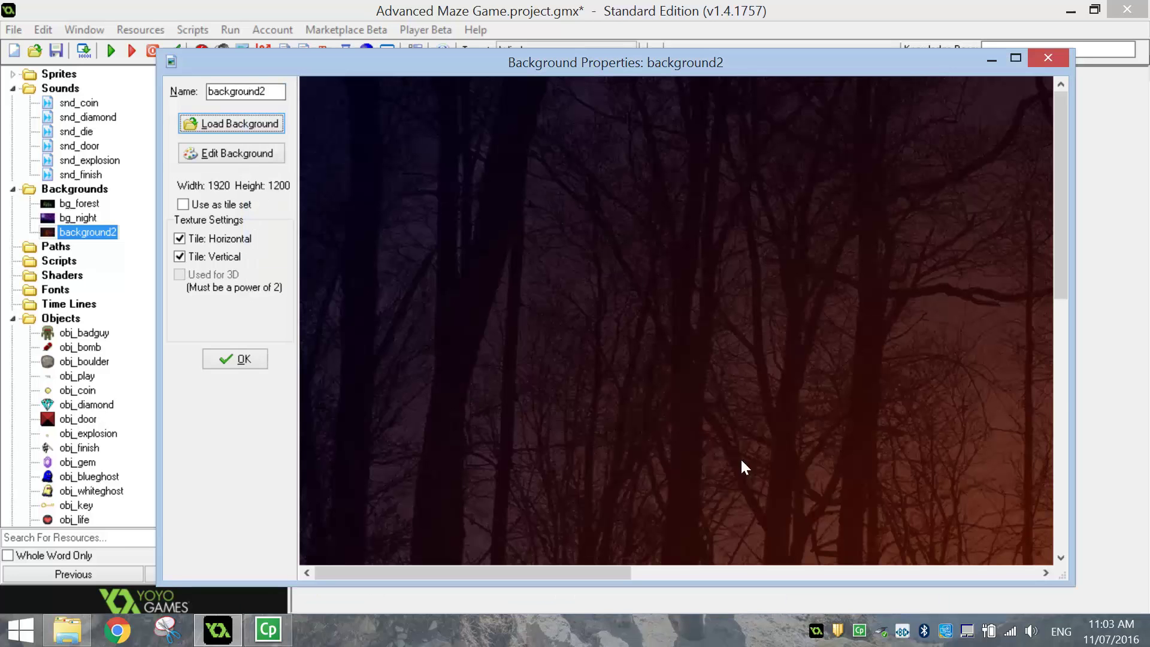
left_click_drag(616, 574, 756, 574)
left_click(216, 91)
double_click(216, 91)
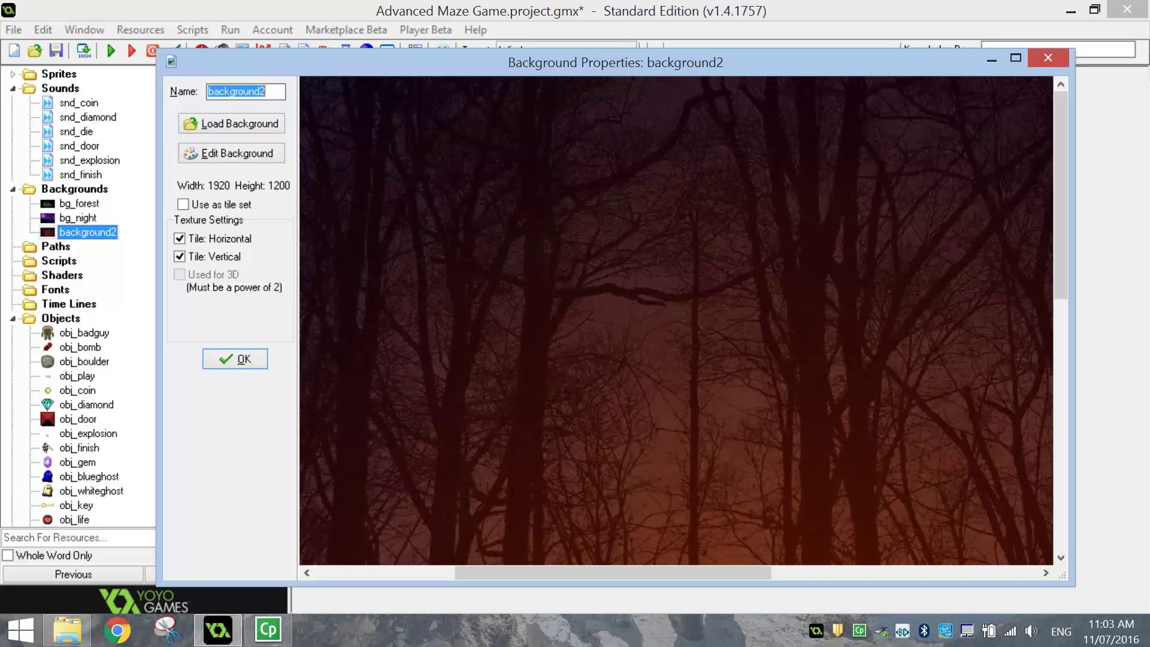
type("bg_")
left_click(252, 360)
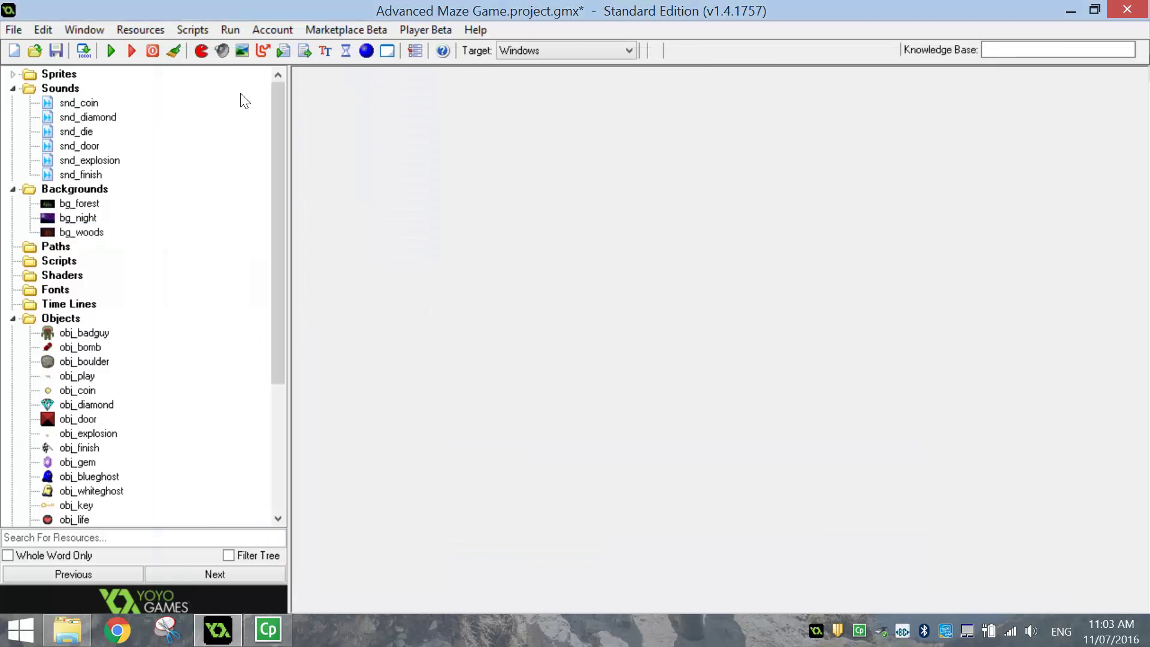
- Create a background named bg_stars from background 4.png in the Resources folder
left_click(237, 56)
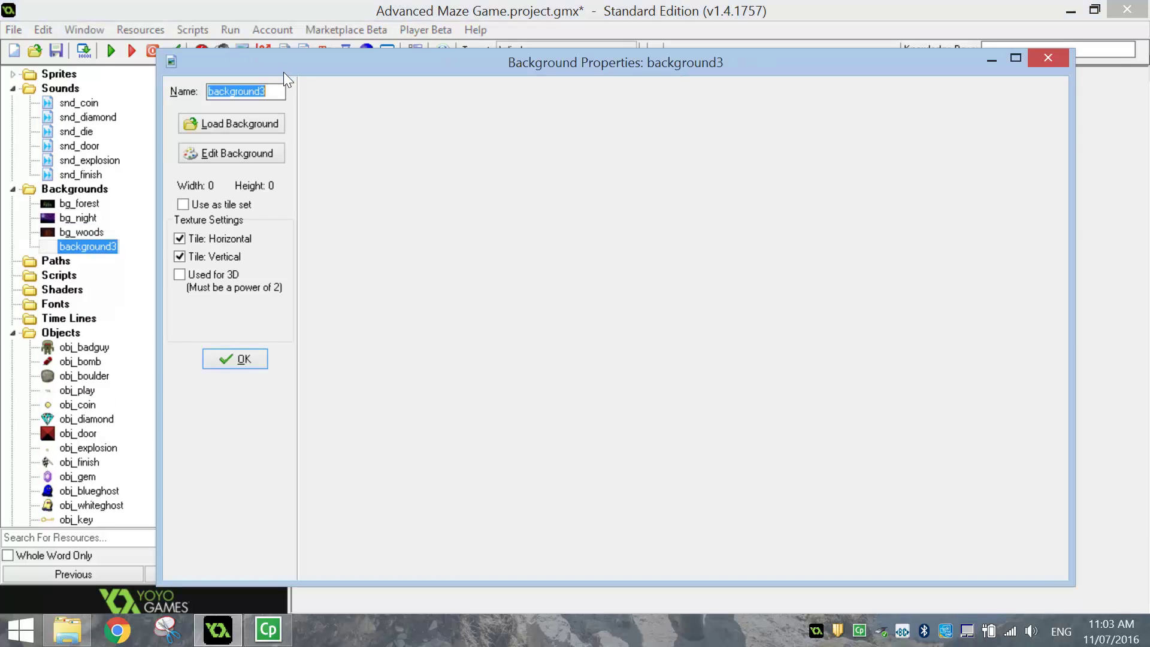
left_click(259, 126)
left_click(713, 231)
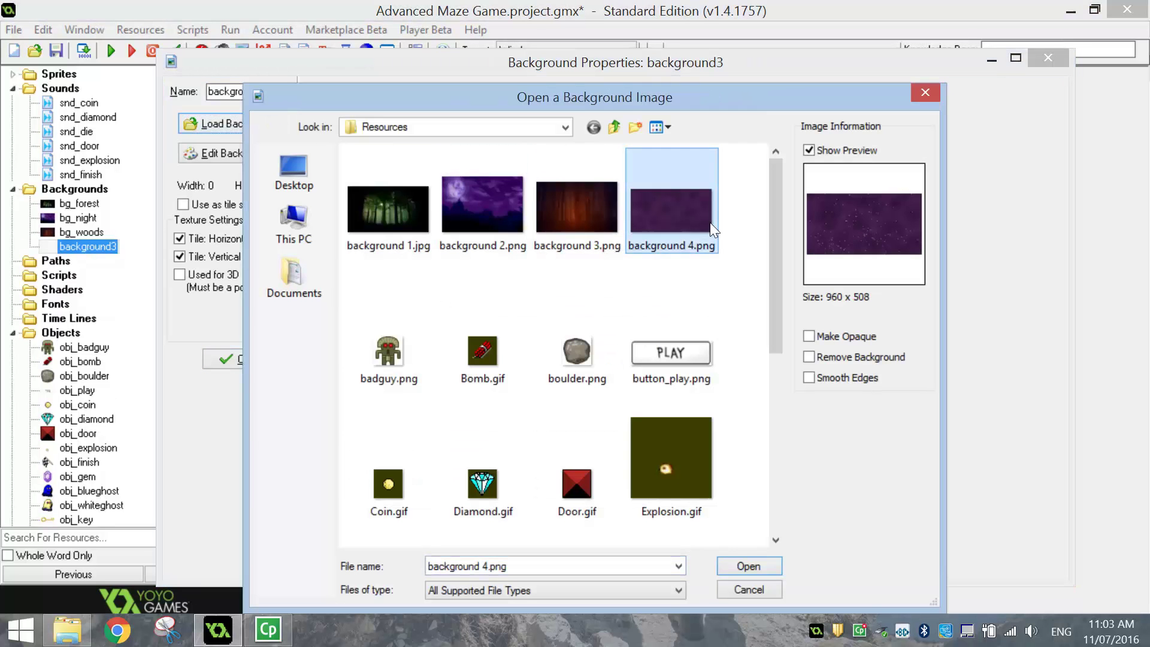
left_click(746, 567)
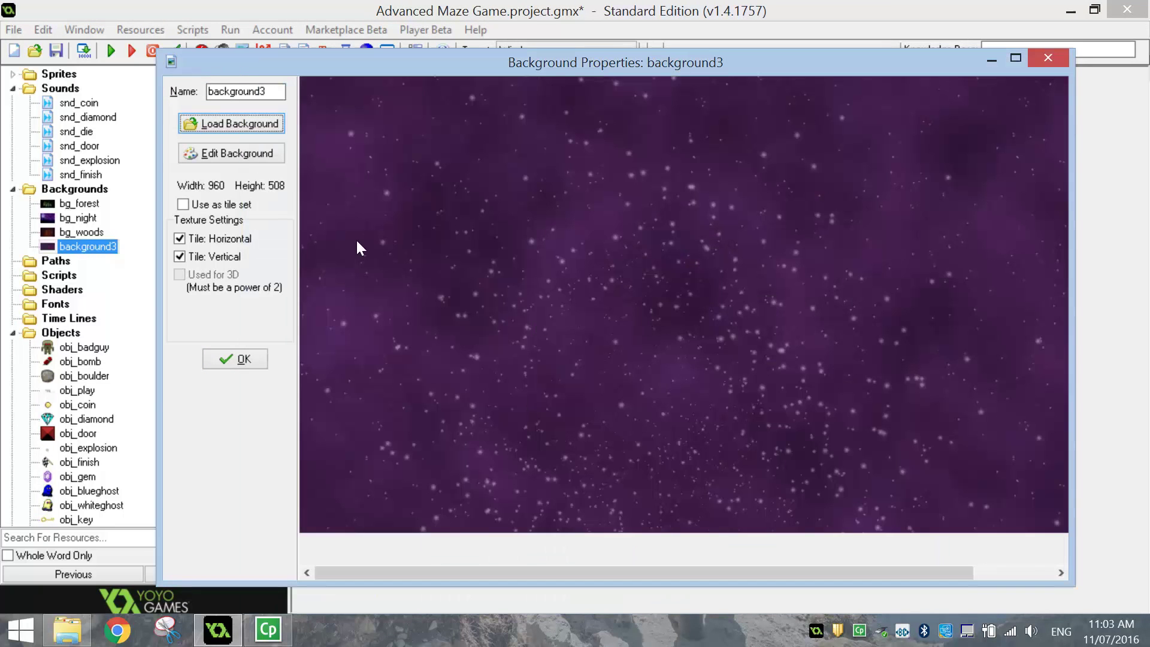
double_click(263, 91)
type("bg_stars")
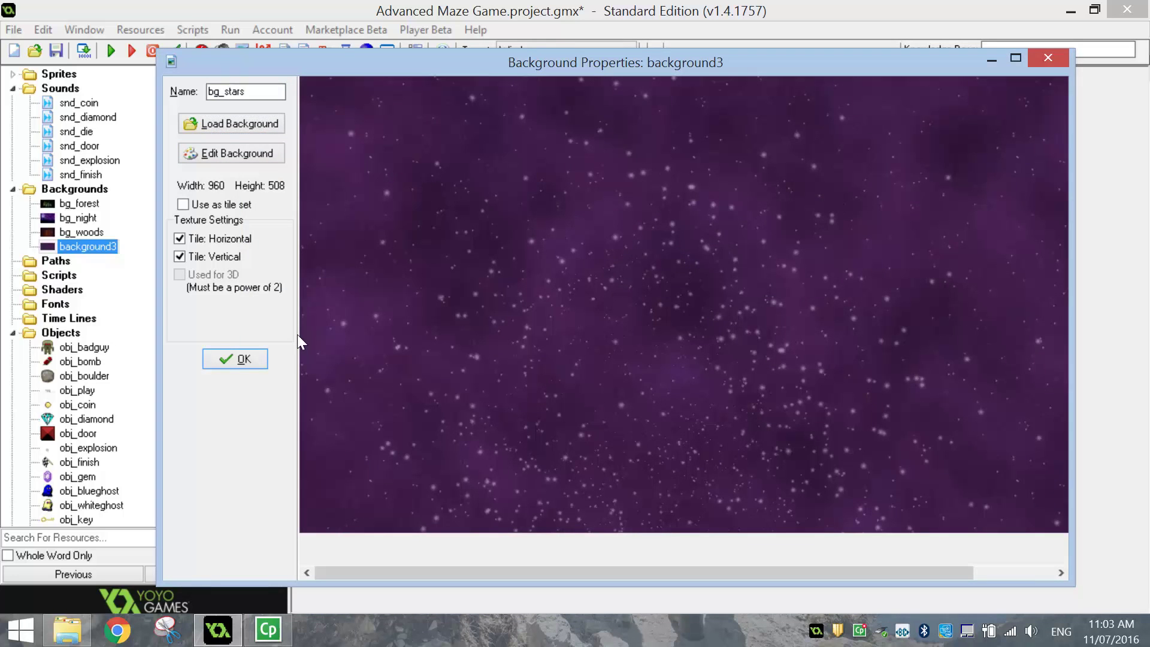
left_click(246, 360)
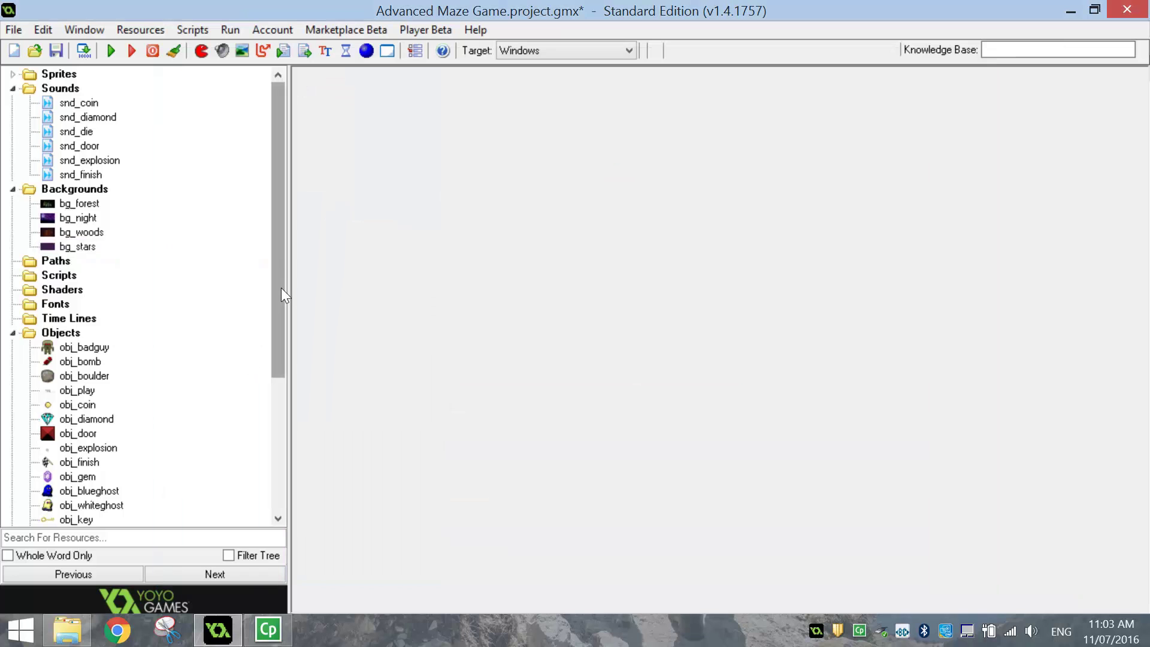
- Collapse the Sprites, Sounds, Backgrounds and Objects folders in the resource tree
left_click(12, 74)
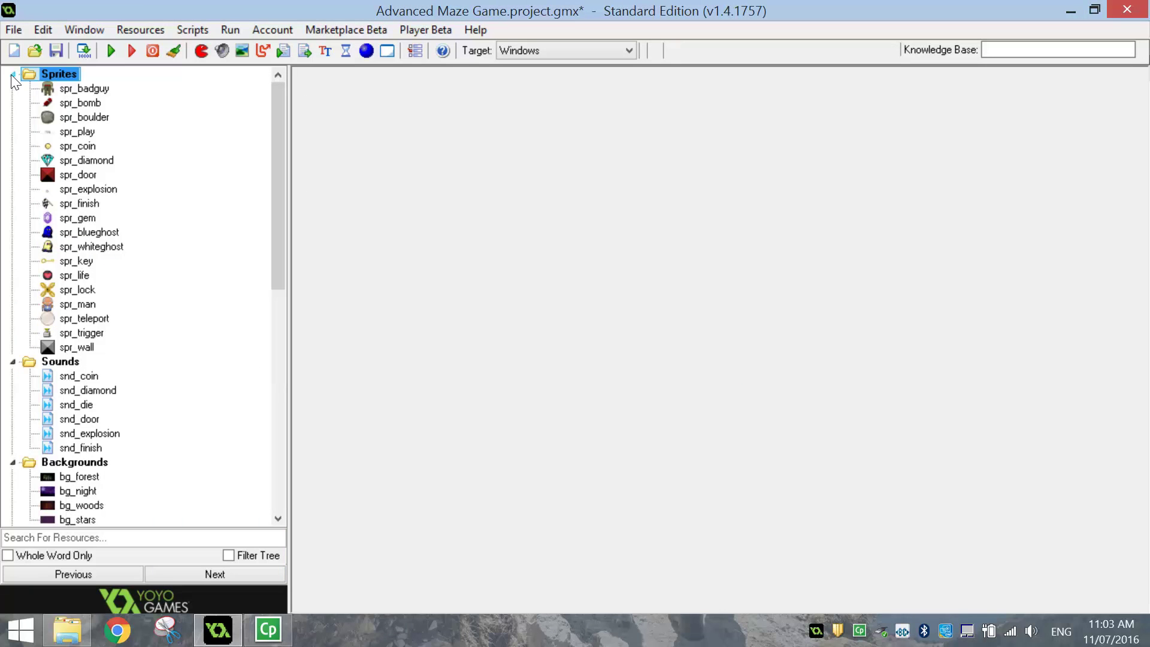
left_click(12, 74)
left_click(12, 88)
left_click(12, 88)
left_click(12, 89)
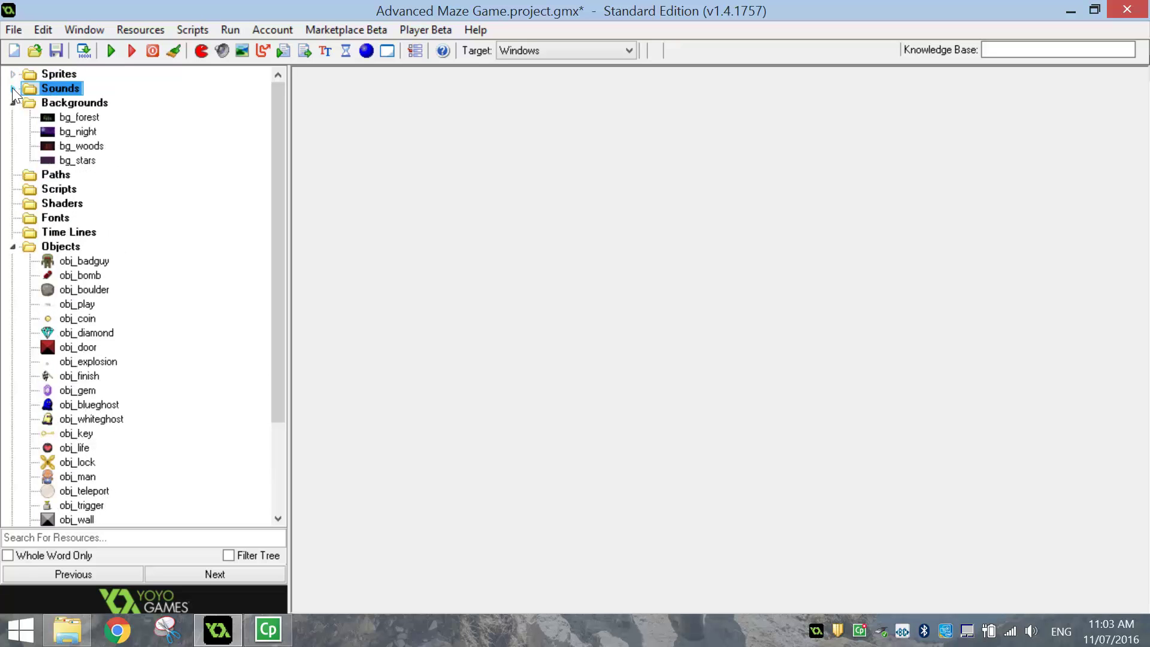
left_click(12, 103)
left_click(12, 103)
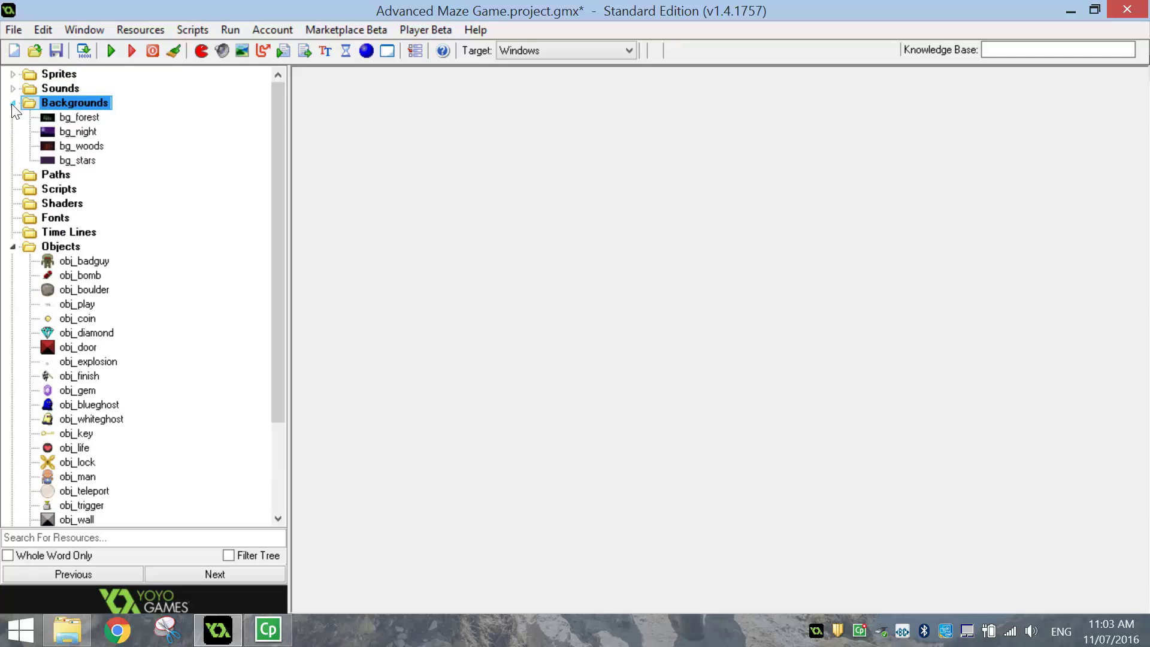
left_click(13, 103)
left_click(12, 190)
left_click(12, 191)
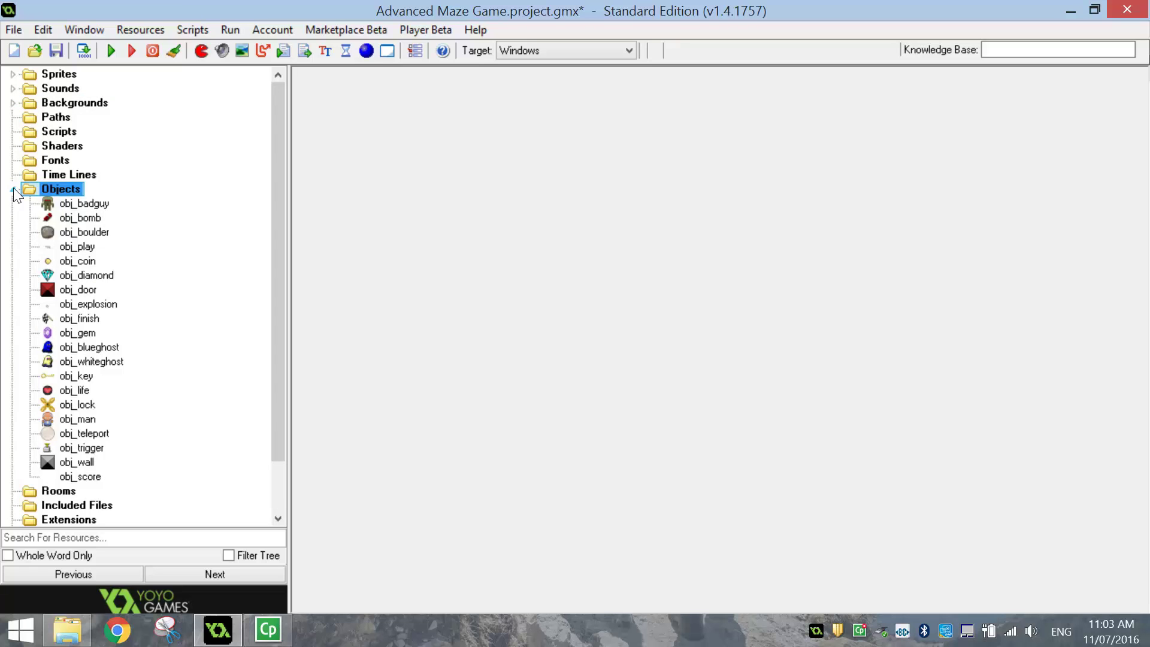
left_click(12, 189)
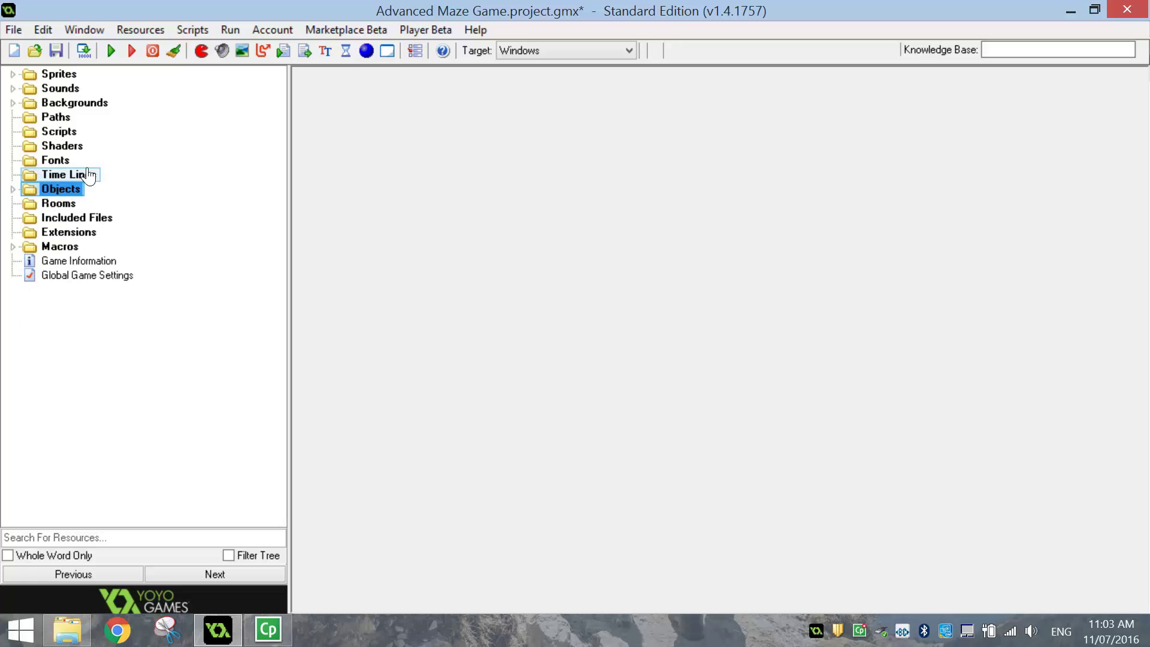
- Create a room named Splash with a width of 640 and a height of 480
left_click(387, 51)
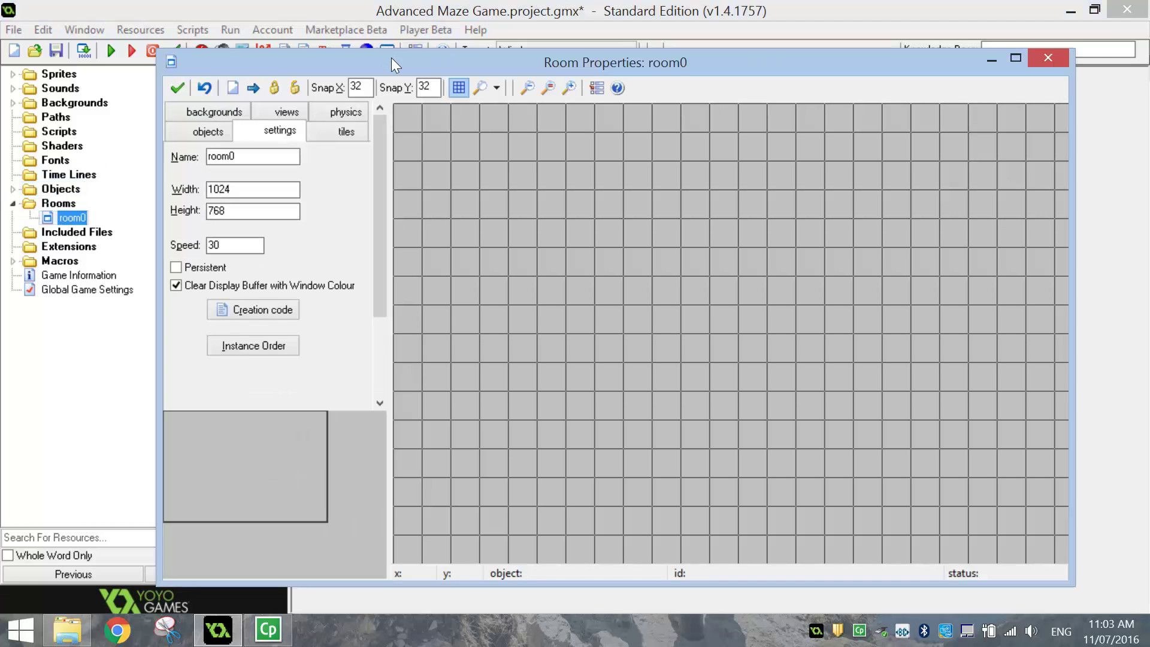
double_click(391, 57)
double_click(56, 134)
type("640")
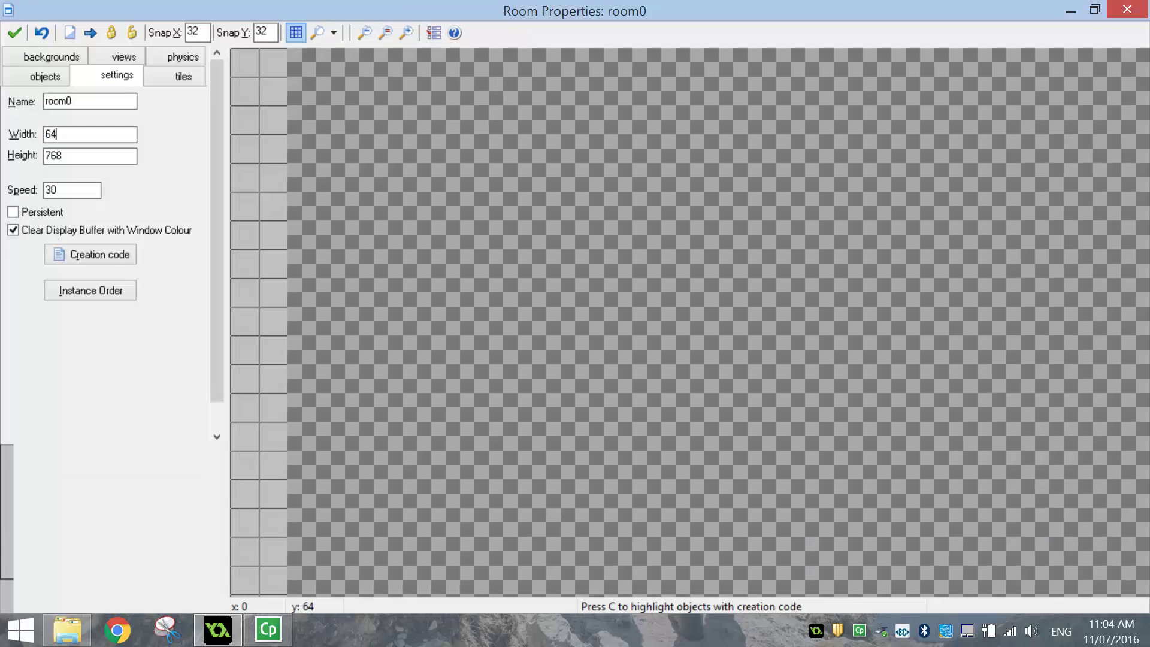
key("Tab")
type("480")
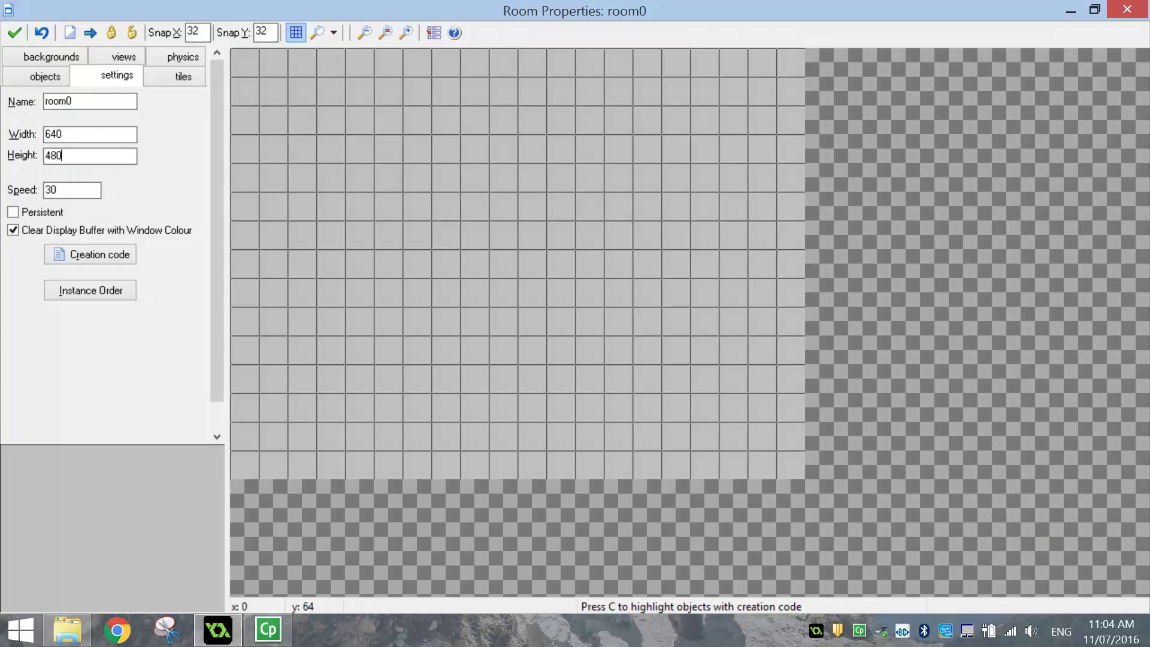
double_click(66, 100)
type("Splash")
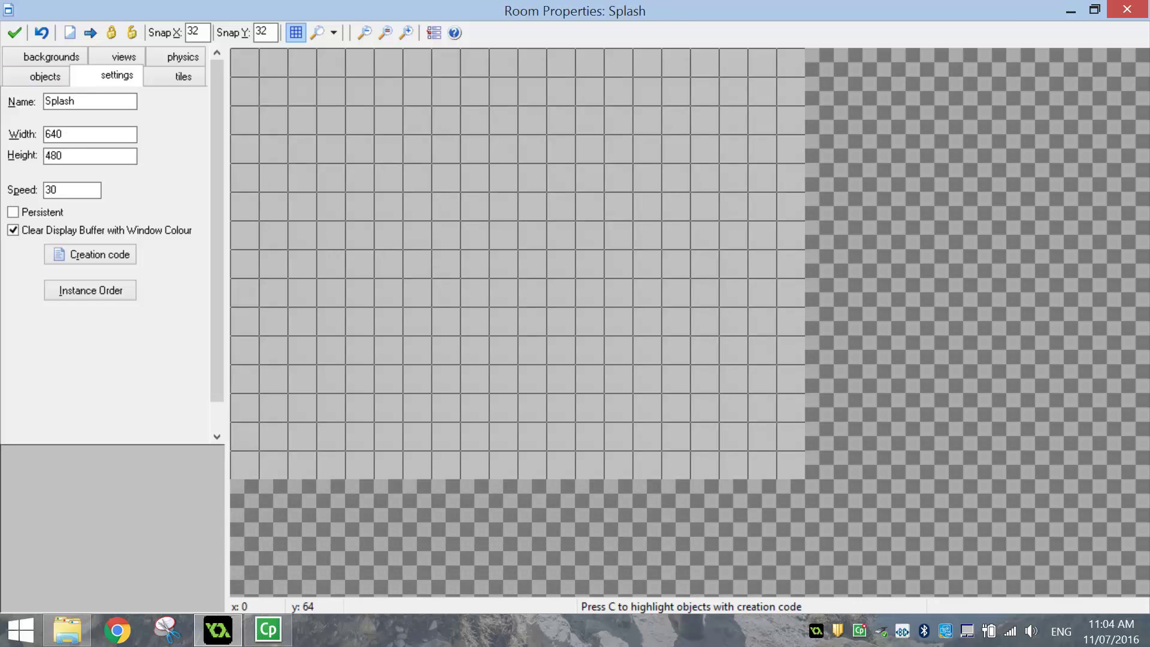
- Set the Splash room's background colour to black
left_click(53, 57)
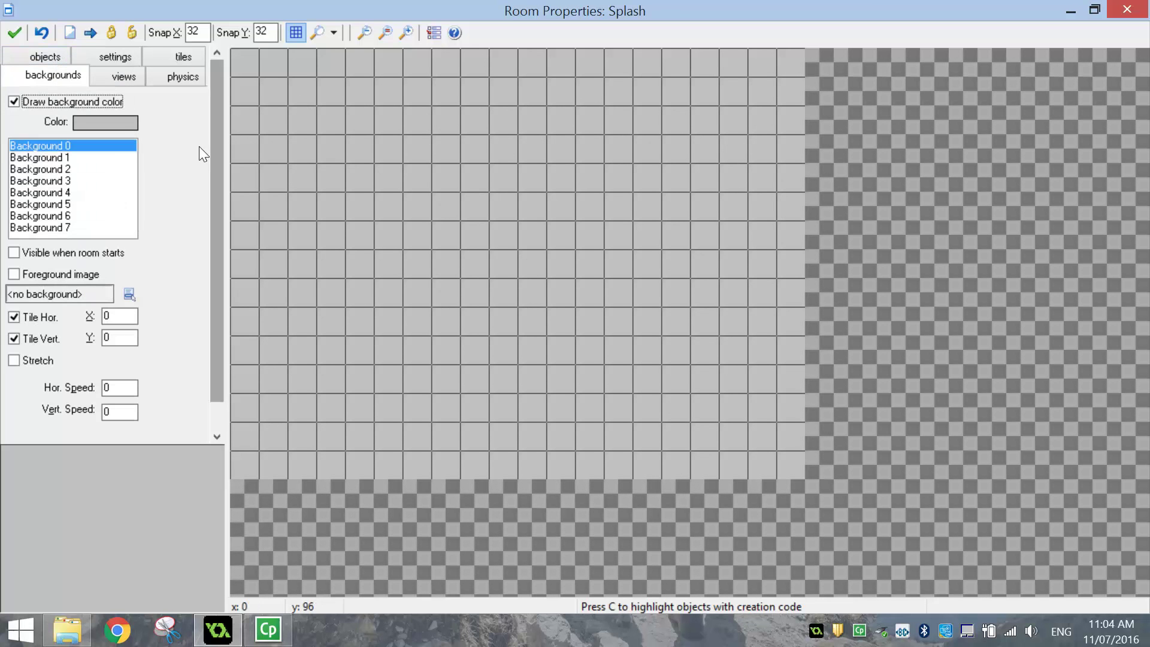
left_click(130, 122)
left_click(493, 270)
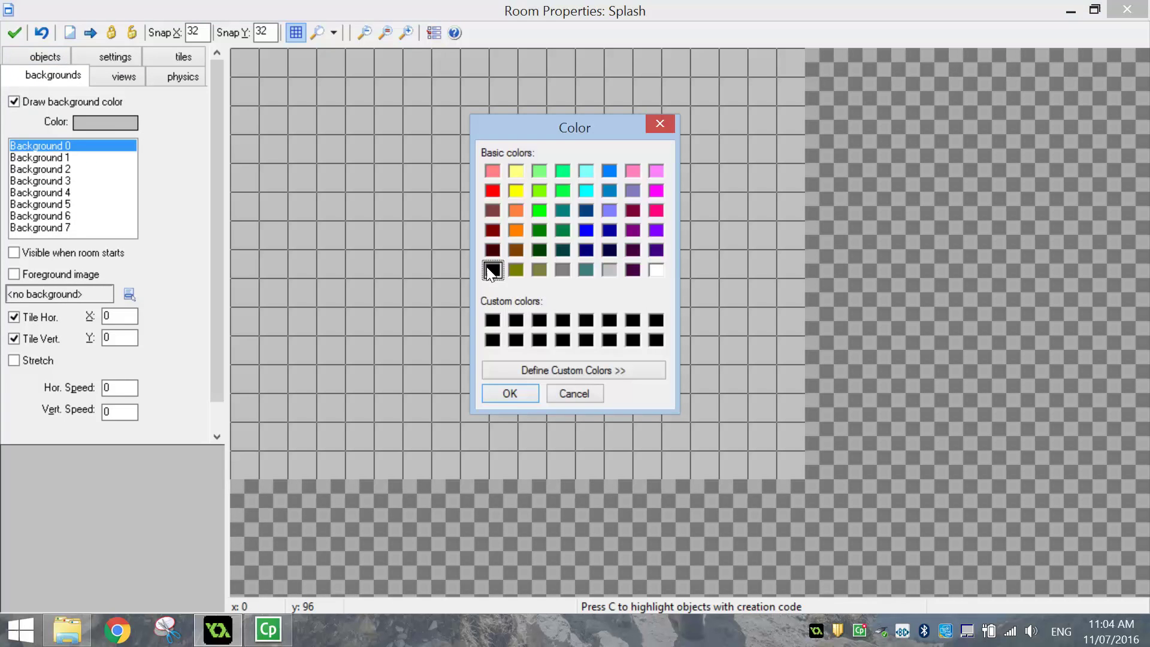
left_click(511, 393)
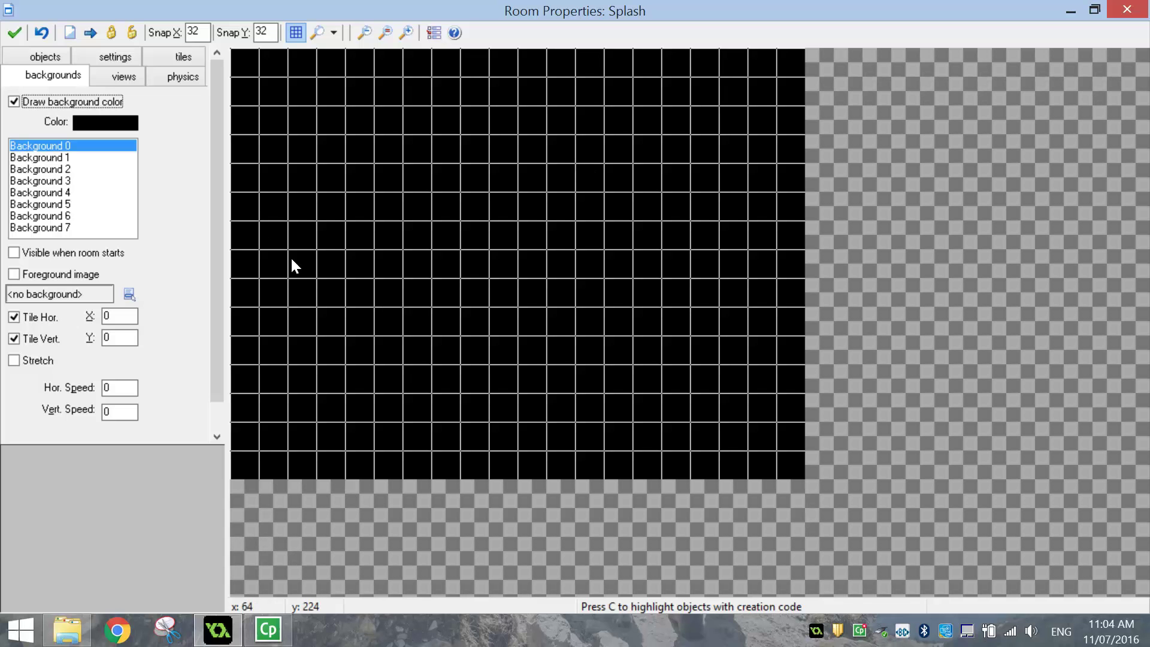
- Place one obj_play instance in the lower middle of the Splash room at X 256, Y 320, and save the room
left_click(52, 56)
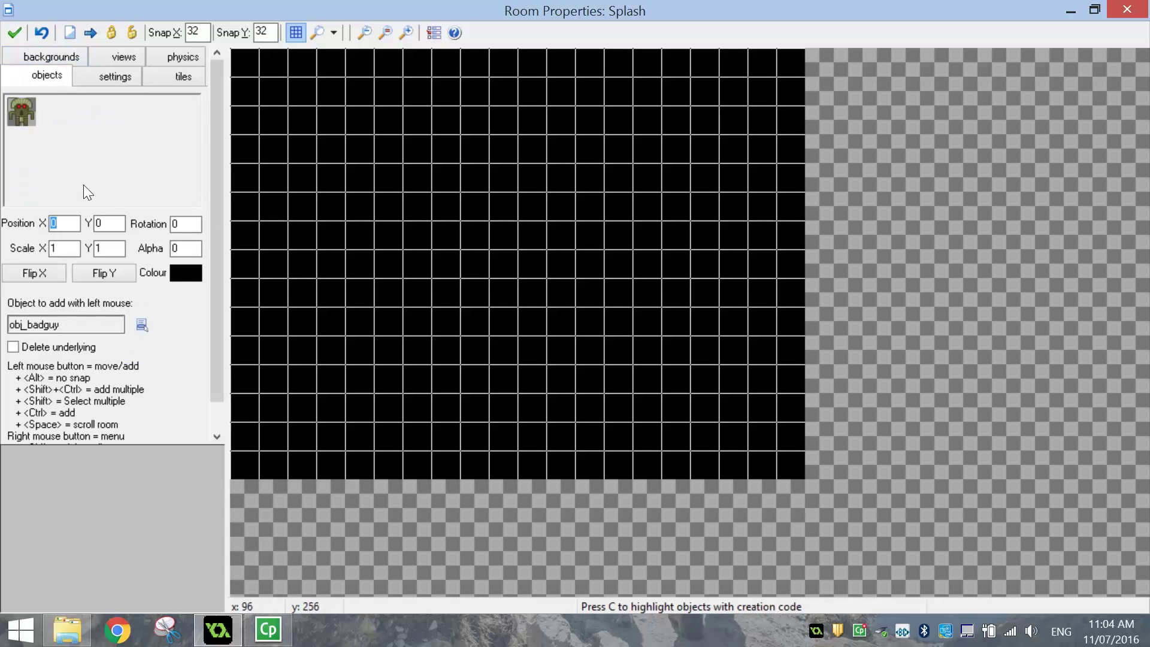
left_click(99, 145)
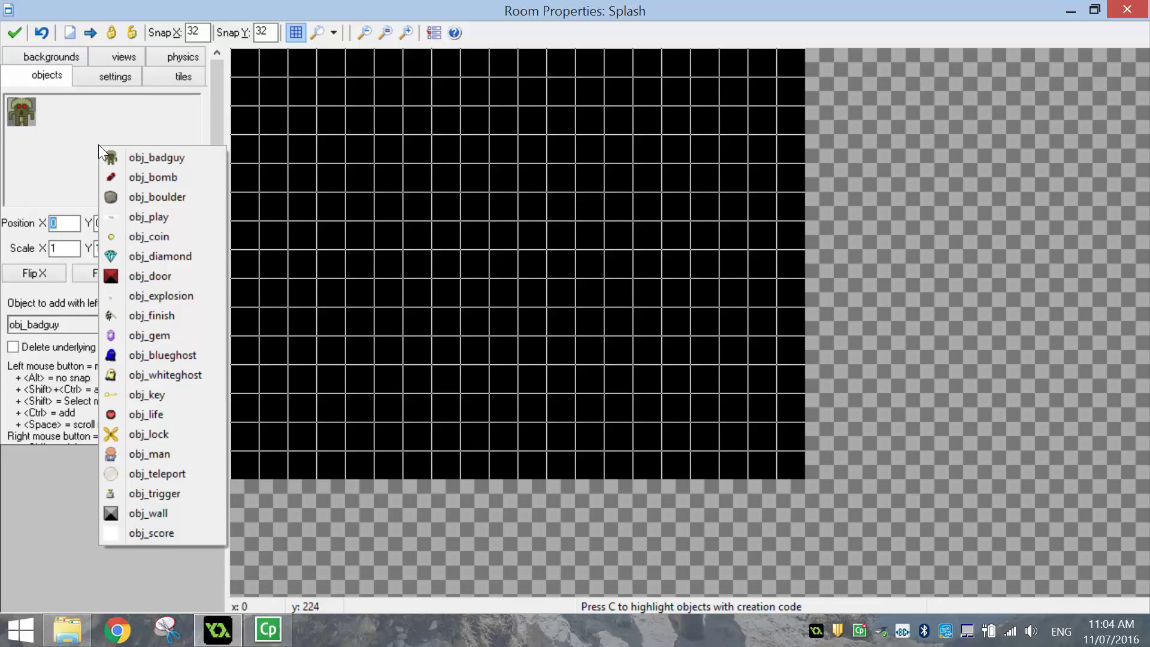
left_click(148, 217)
left_click(422, 356)
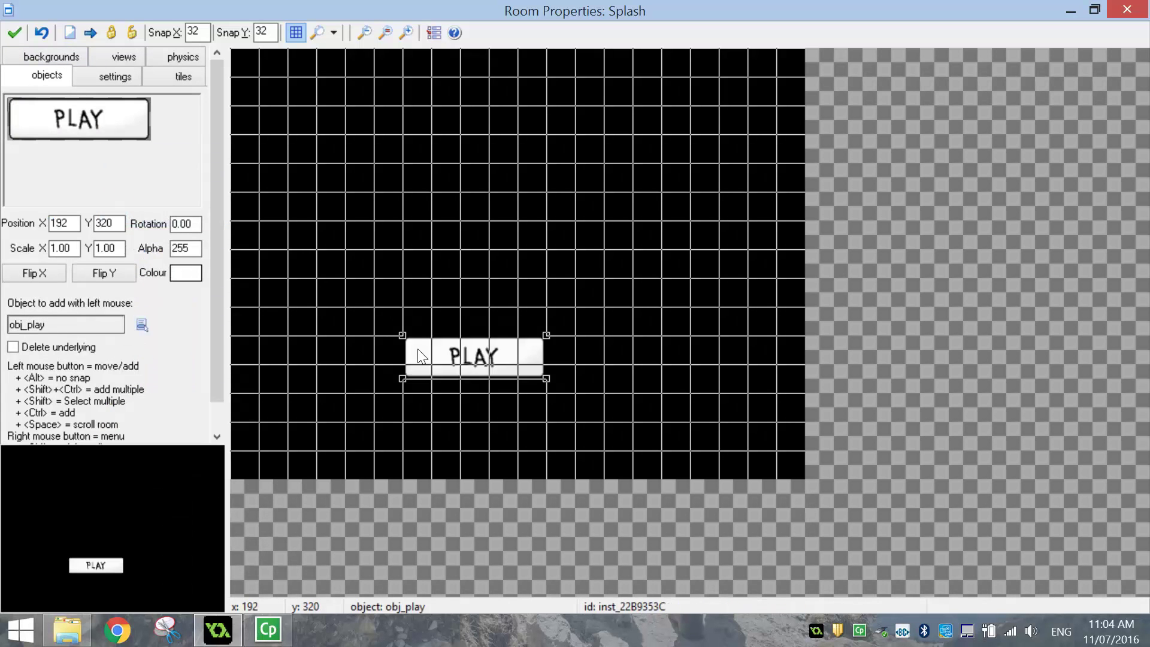
key("Delete")
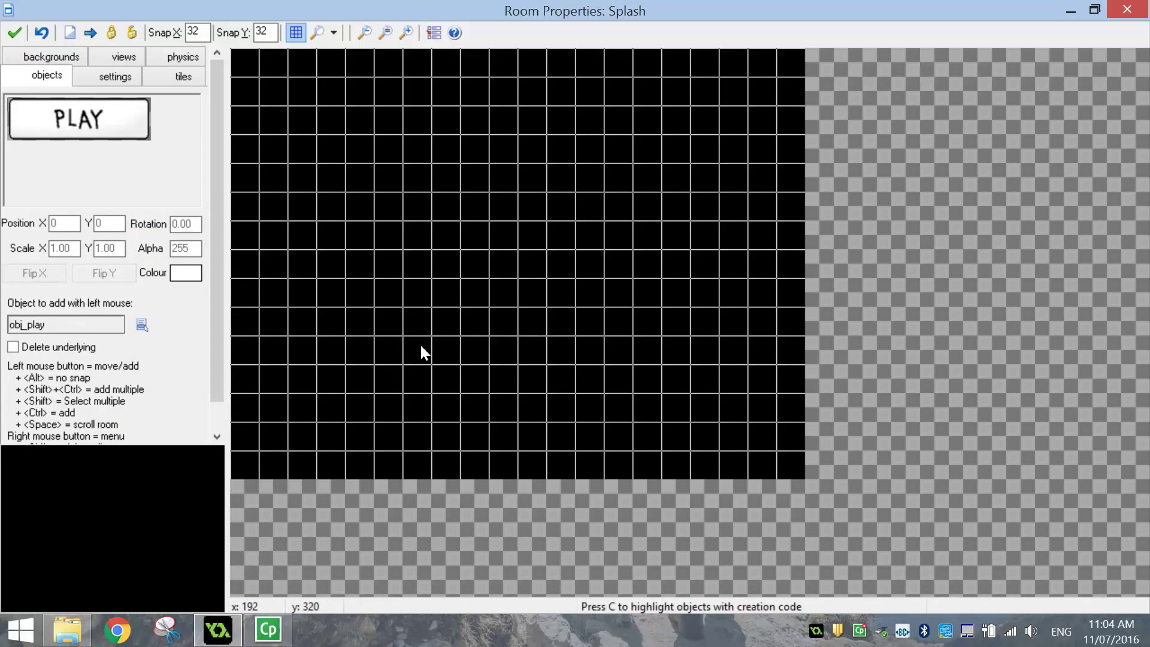
left_click(443, 353)
key("Delete")
left_click(480, 344)
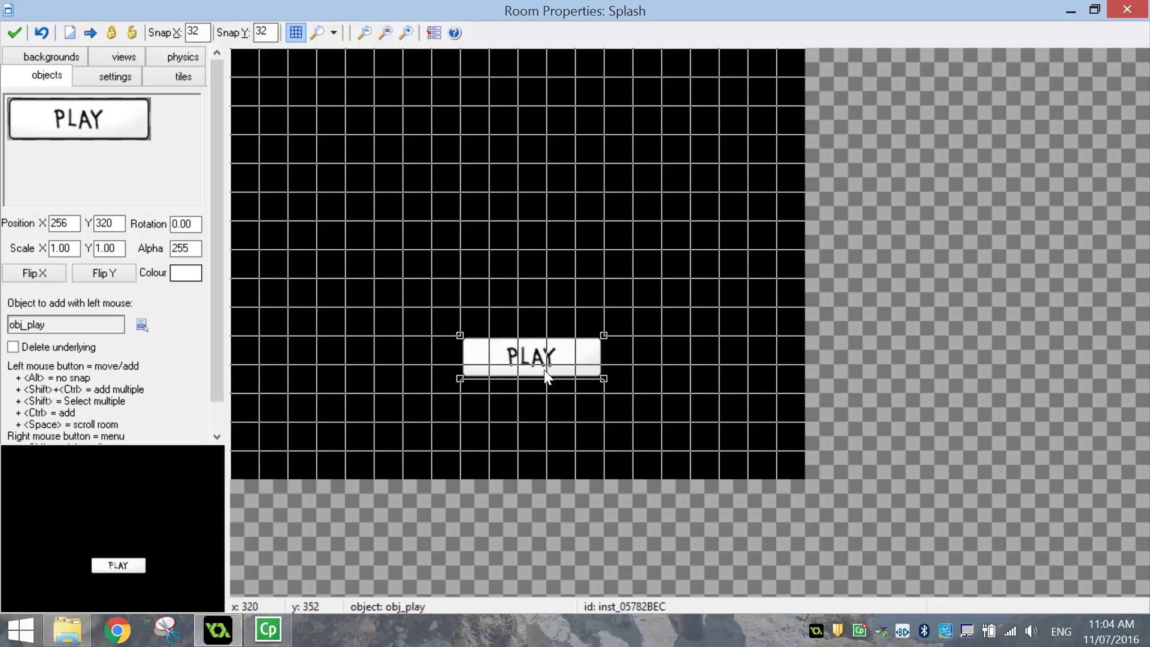
left_click(294, 30)
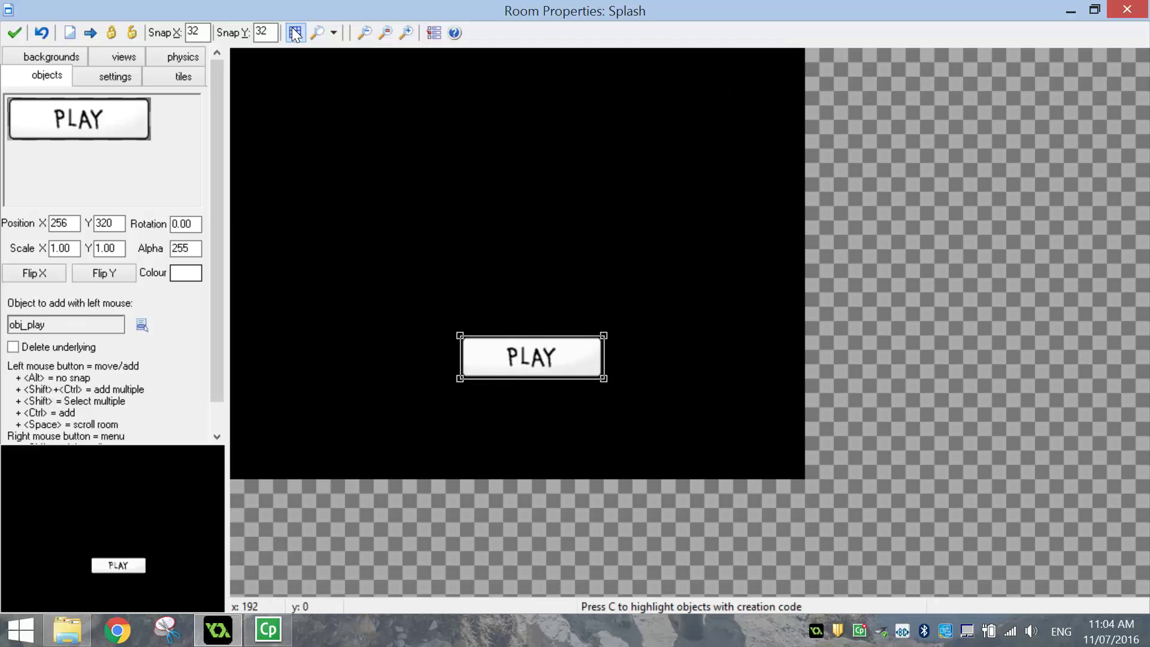
left_click(294, 30)
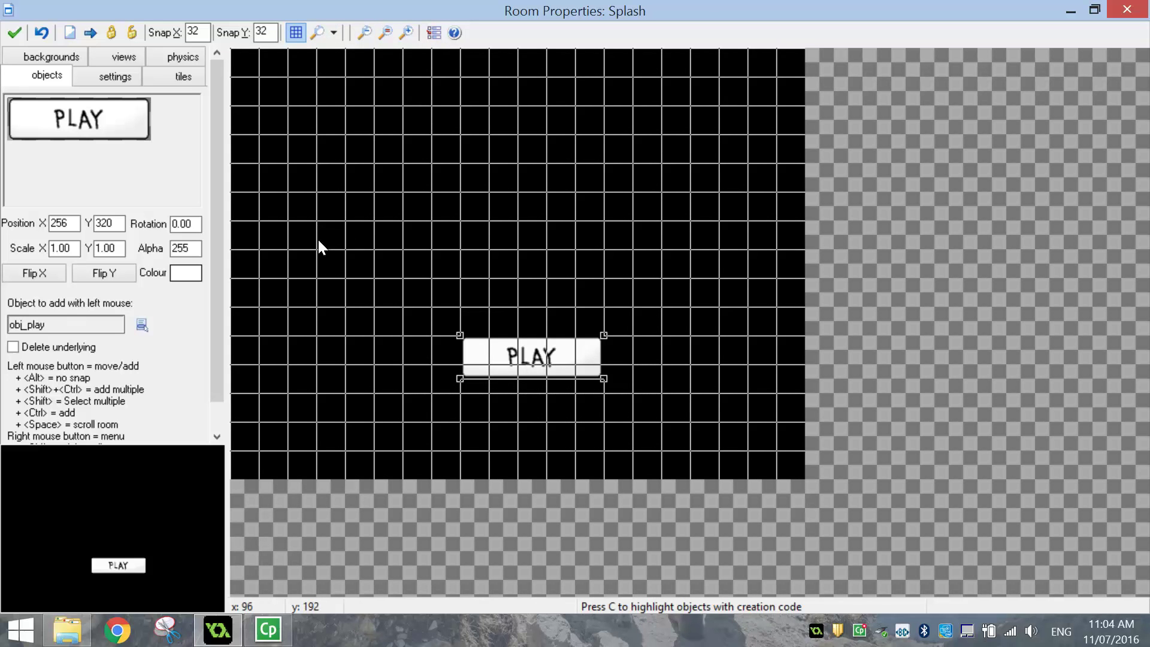
left_click(20, 37)
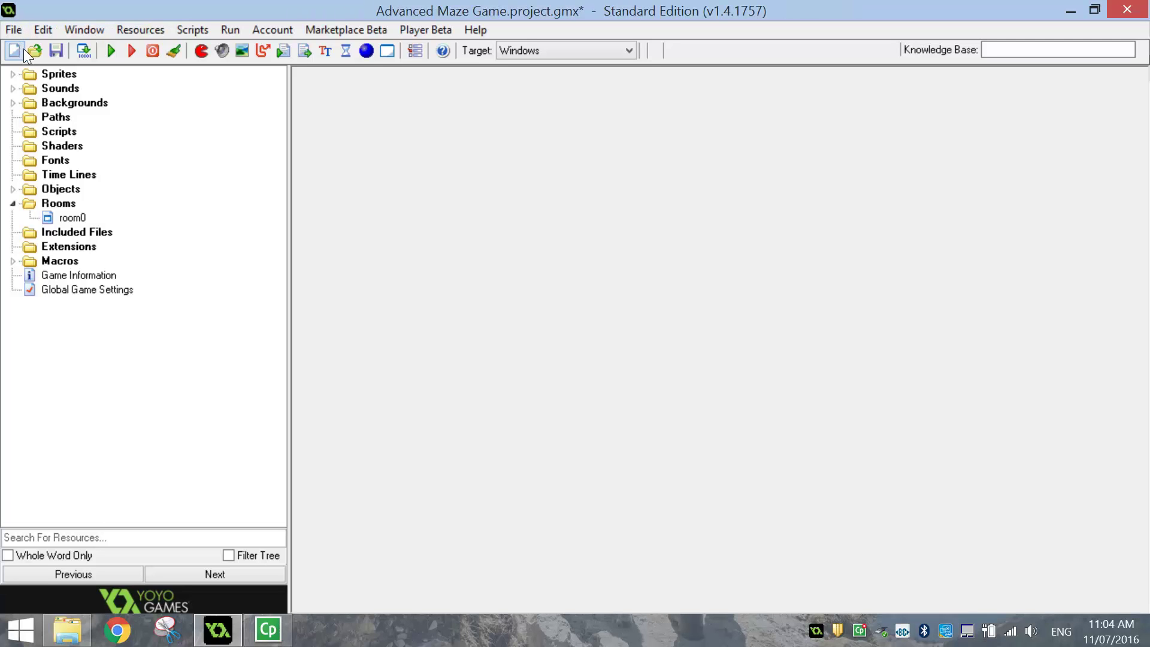
- Expand the Sprites folder and create a new sprite named spr_name
left_click(13, 75)
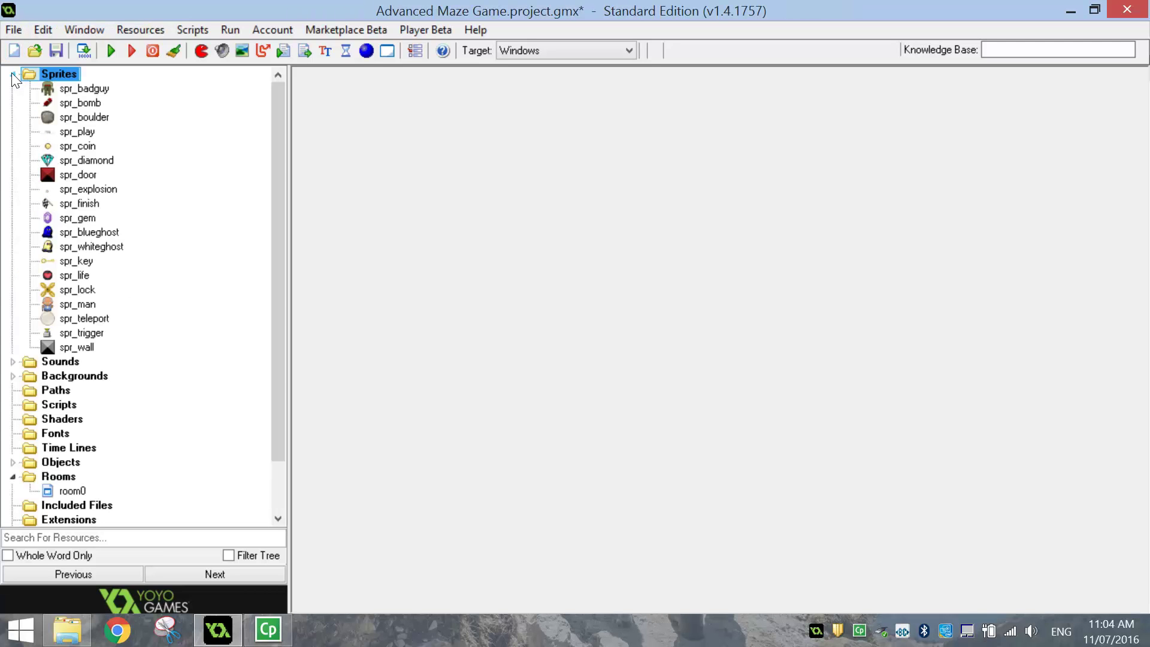
left_click(198, 53)
type("s")
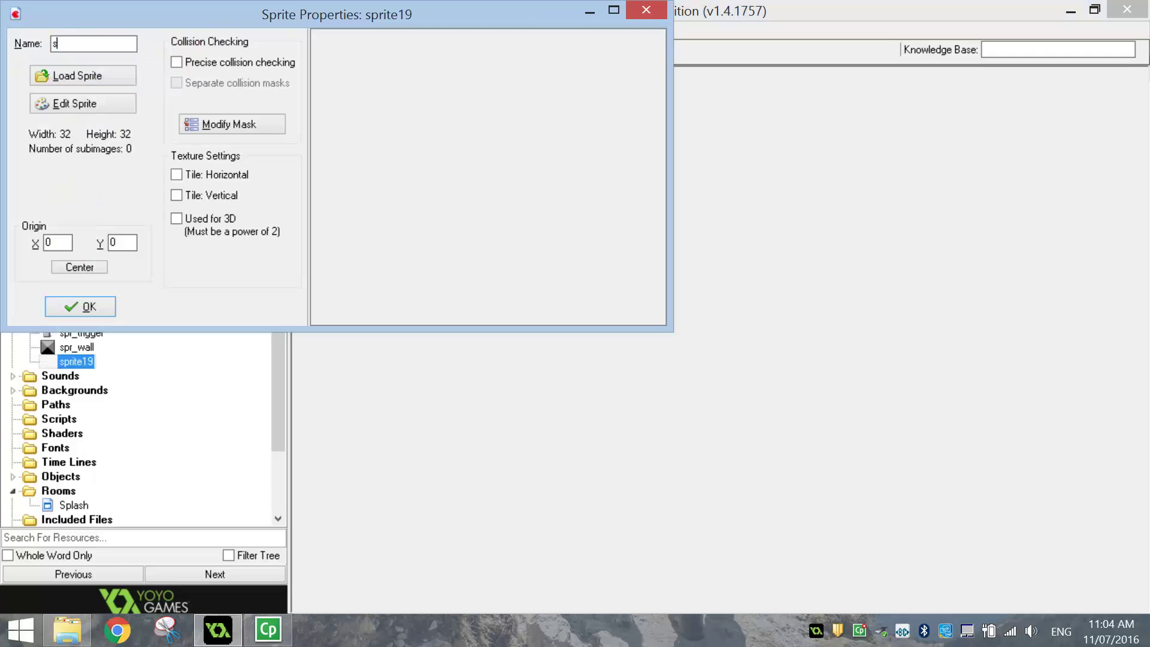
type("pr_name")
- Create a blank image for spr_name with a width of 500 and a height of 150, and maximize the sprite editor
left_click(92, 106)
left_click_drag(412, 27, 422, 14)
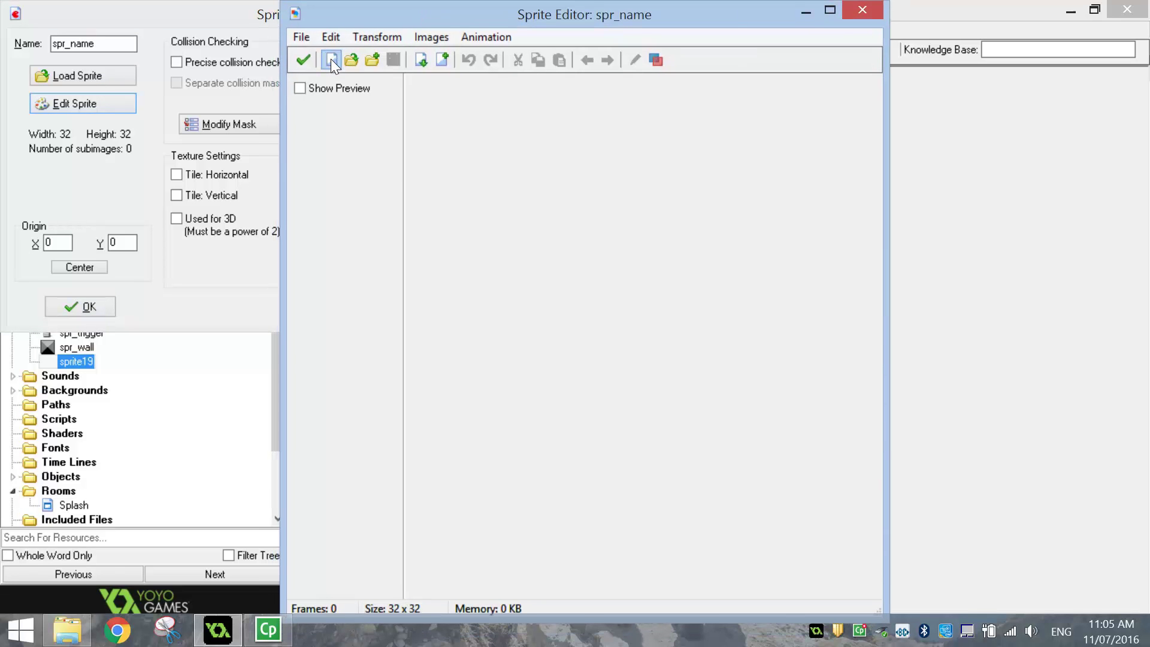
left_click(330, 58)
left_click_drag(555, 255, 519, 137)
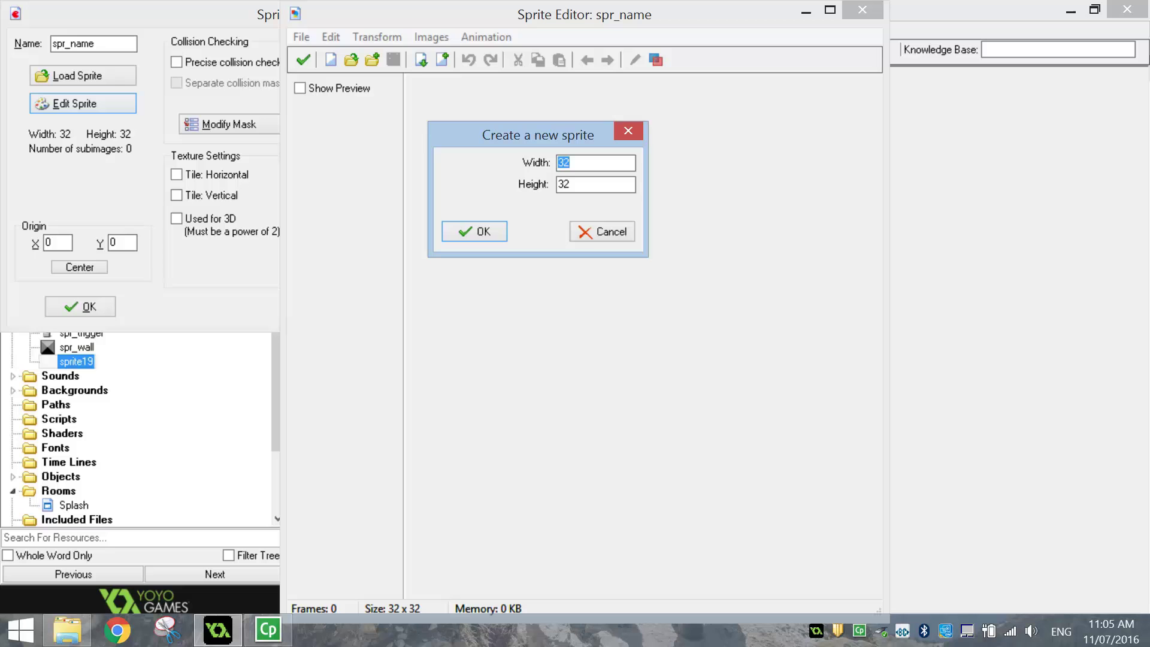
type("500")
key("Tab")
type("150")
left_click(493, 231)
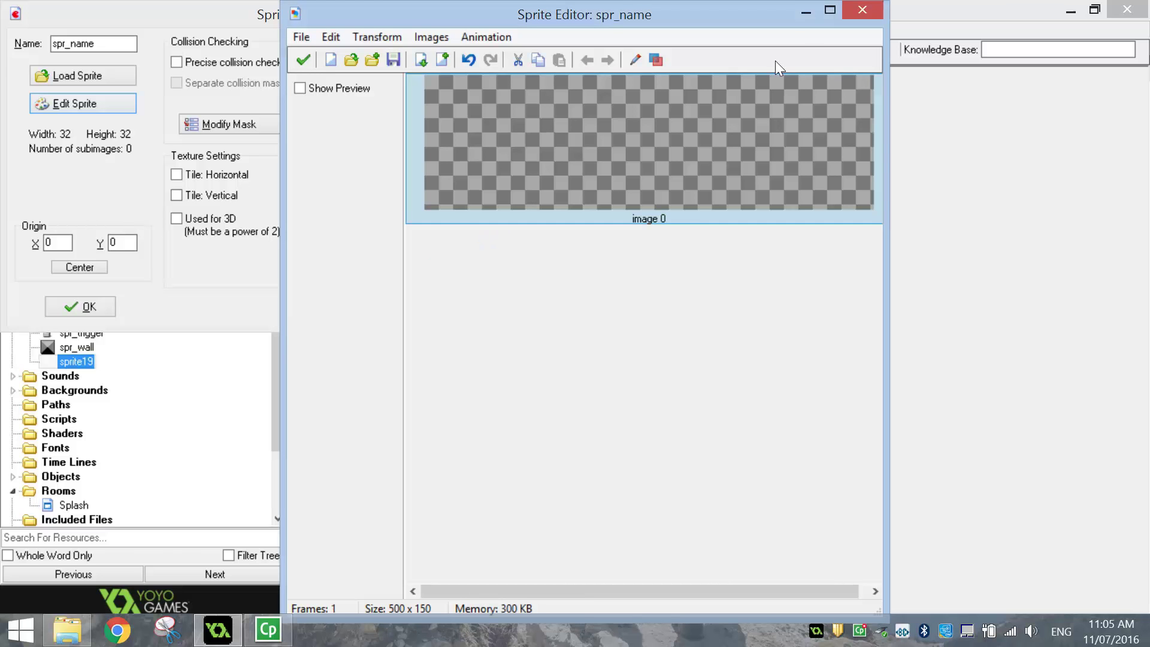
left_click(830, 10)
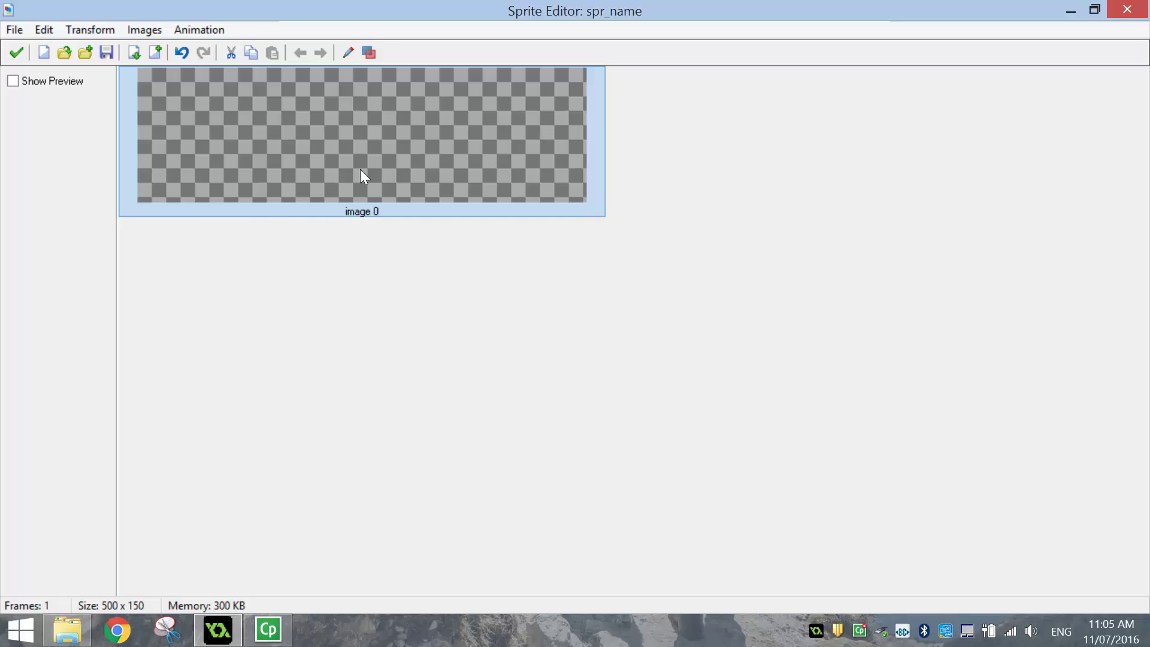
- Open image 0 of spr_name for editing and choose the text tool with centred alignment
double_click(300, 135)
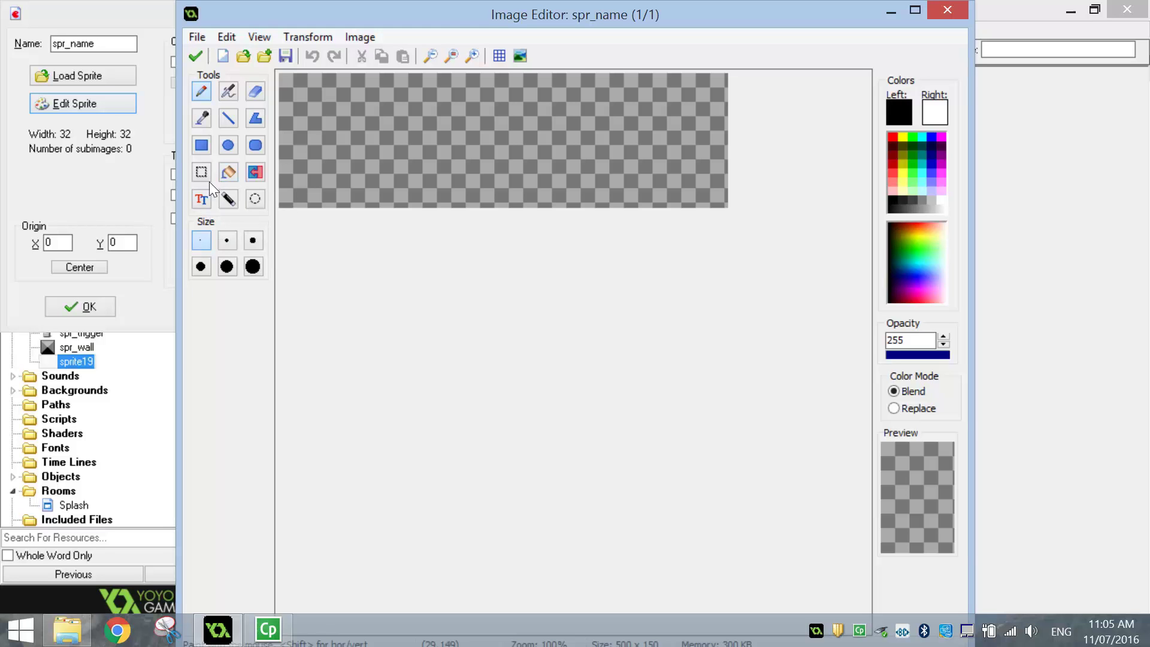
left_click(202, 201)
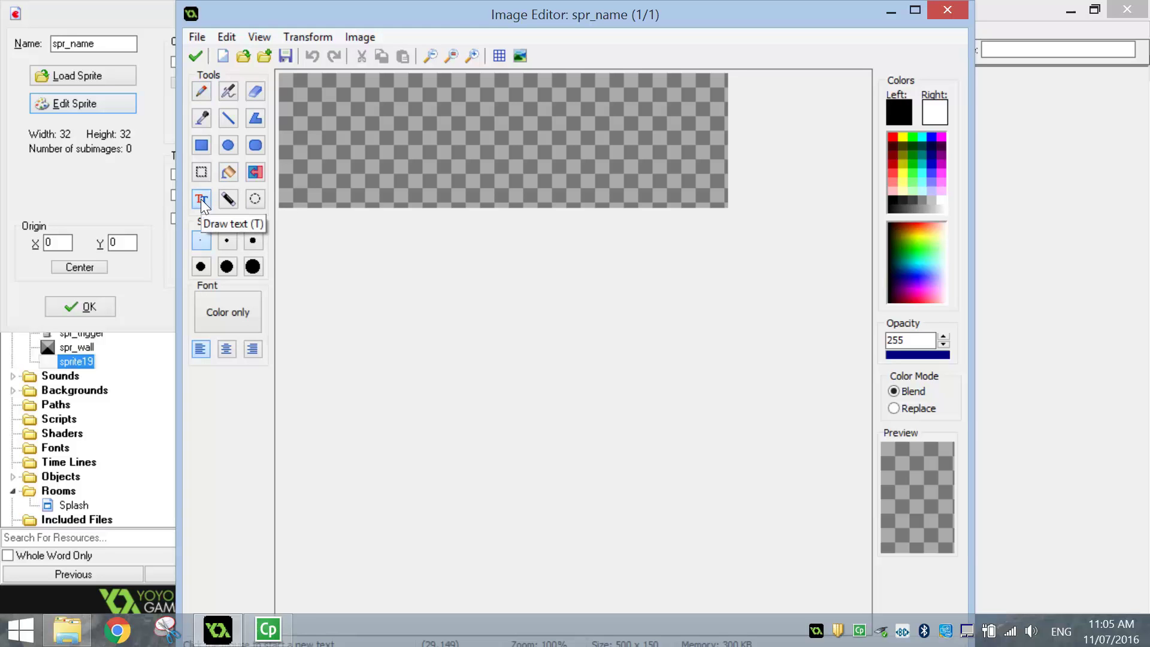
left_click(227, 349)
- Set the text font to Gill Sans, Ultra Bold, size 36, with the colour red
left_click(222, 311)
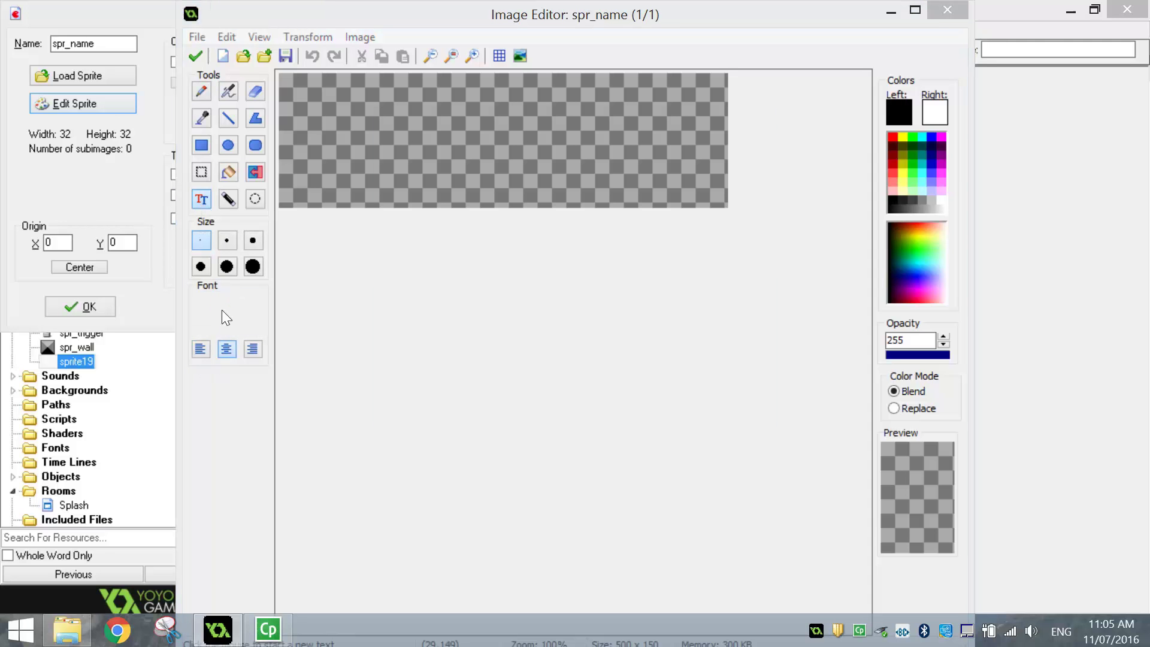
left_click_drag(678, 207, 678, 238)
left_click(647, 231)
left_click(570, 203)
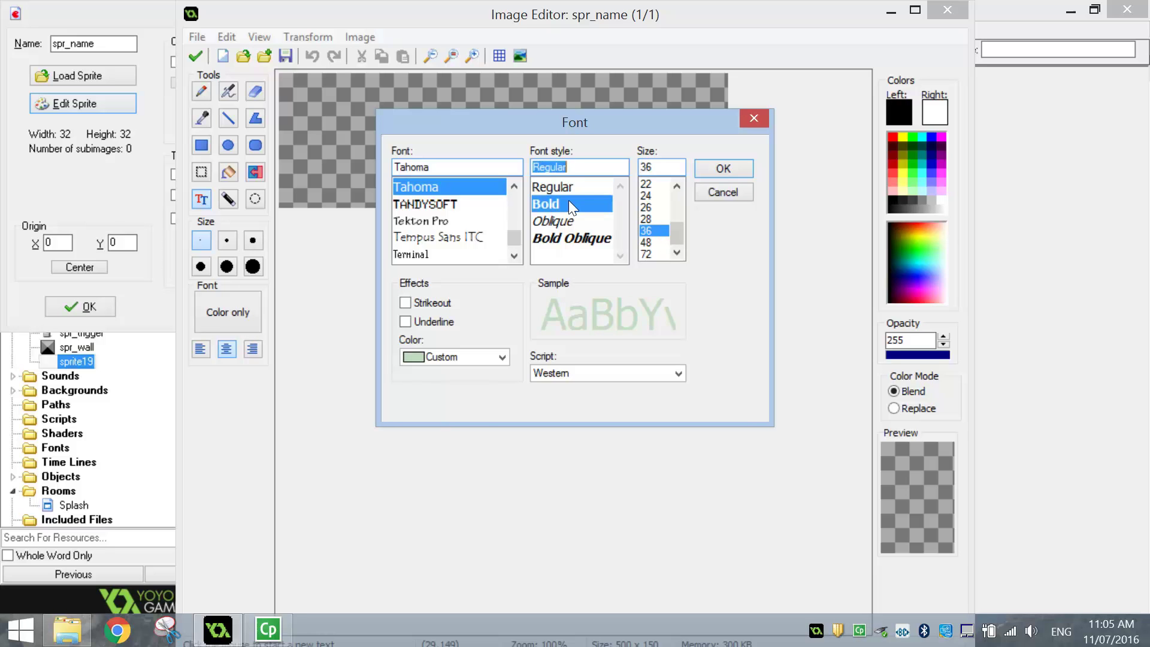
left_click_drag(522, 226, 516, 215)
left_click(514, 256)
left_click(514, 256)
left_click(514, 256)
left_click(514, 257)
left_click(513, 257)
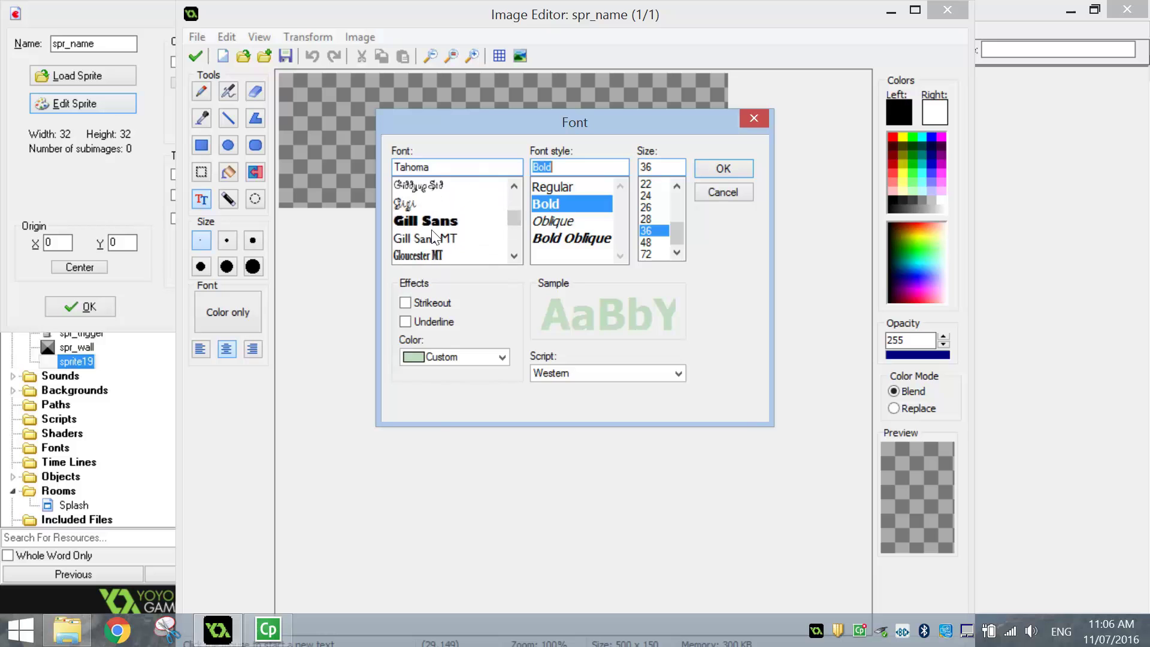
left_click(430, 221)
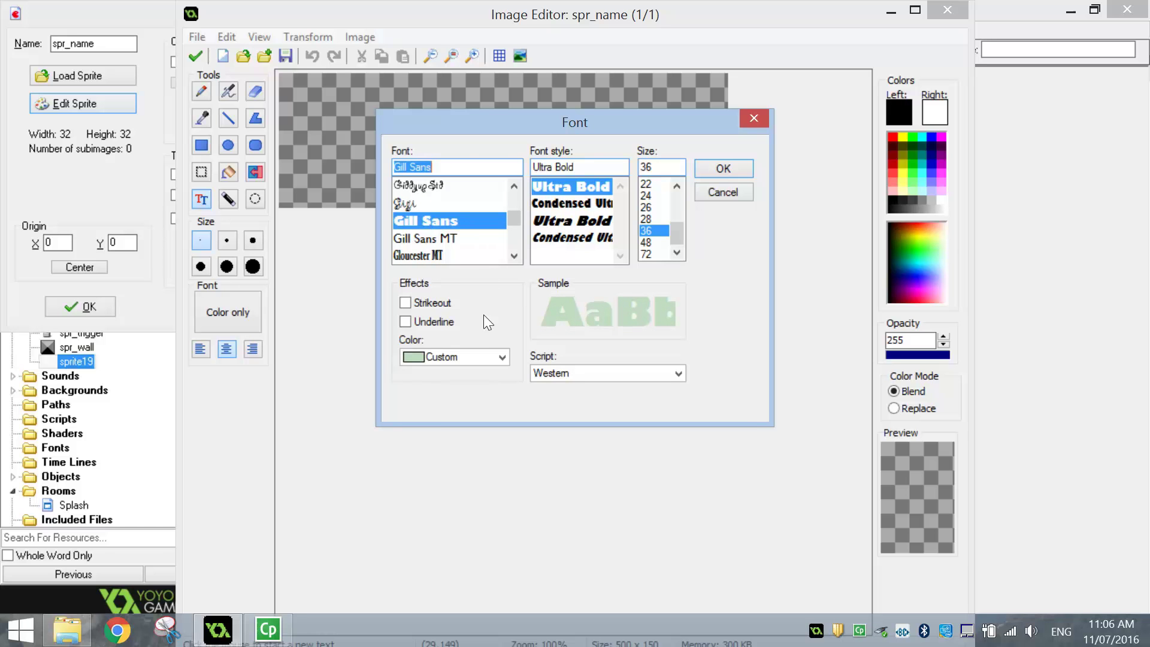
left_click(501, 357)
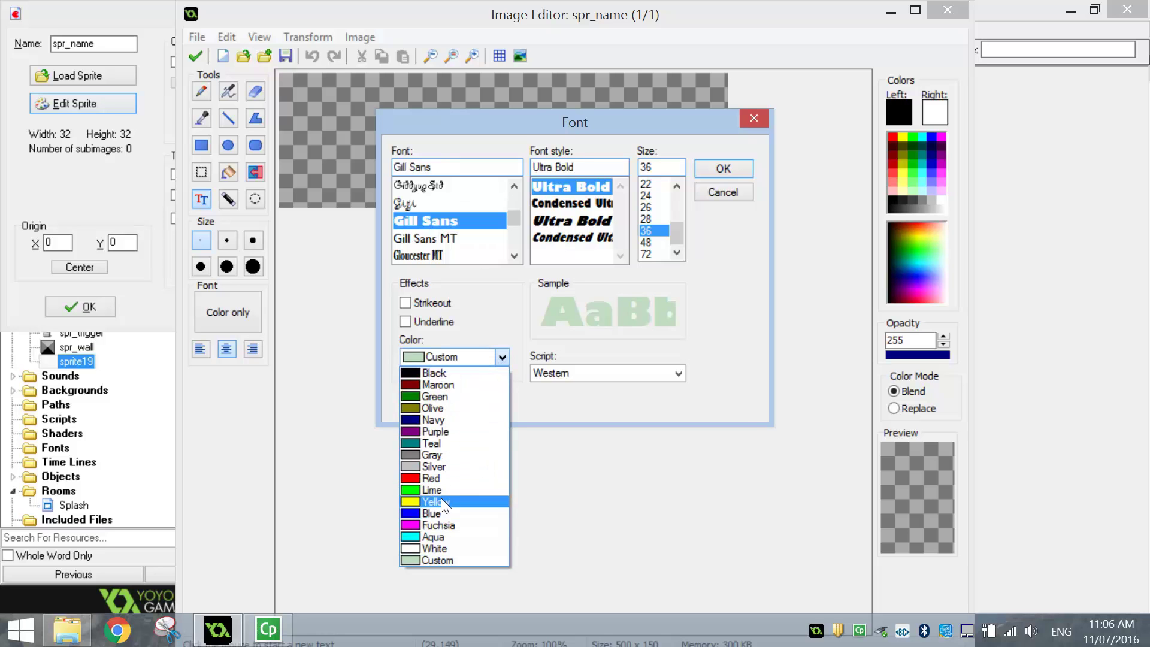
left_click(444, 478)
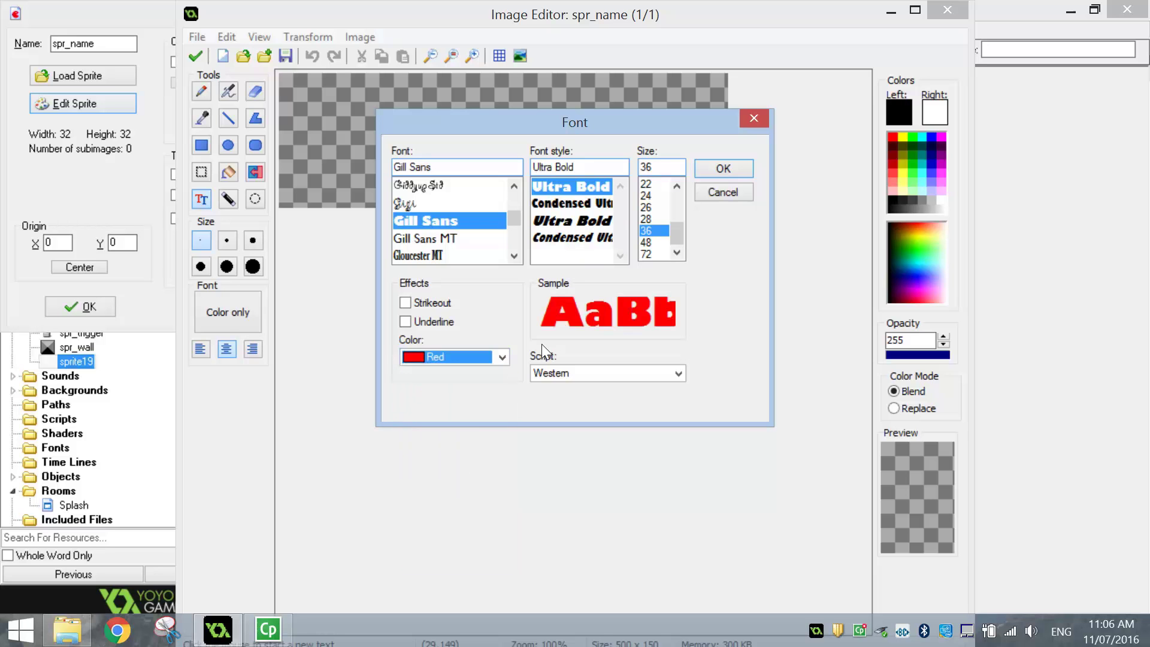
left_click(723, 168)
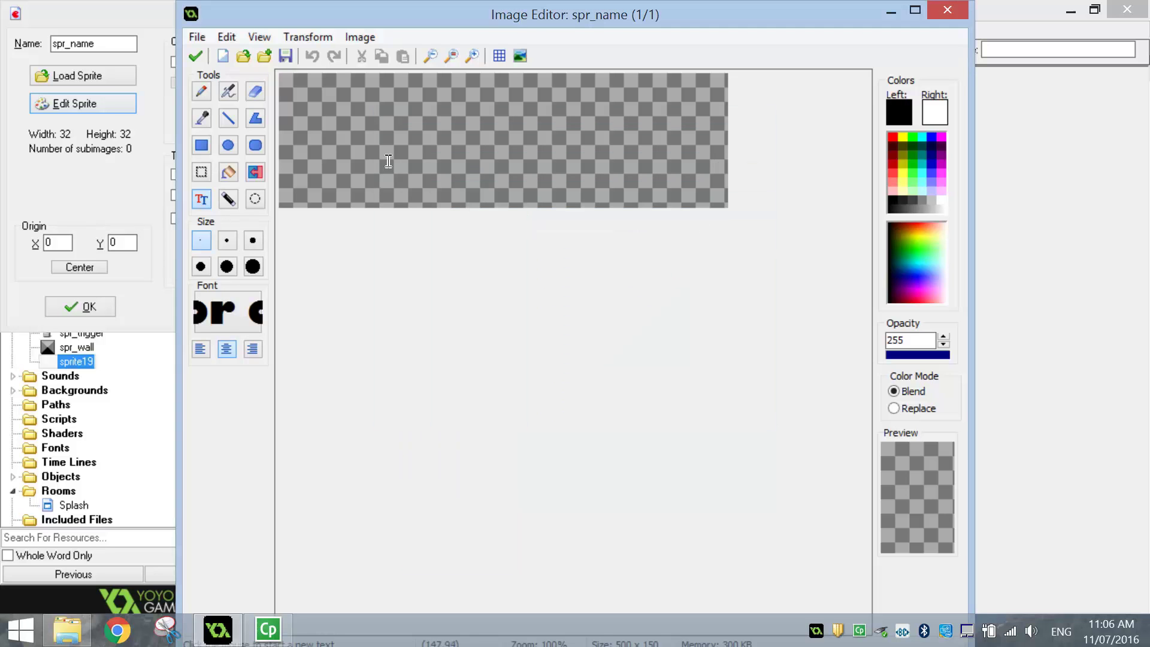
- Add the text "A-MAZE-ING" to the image and move it towards the middle
left_click(295, 123)
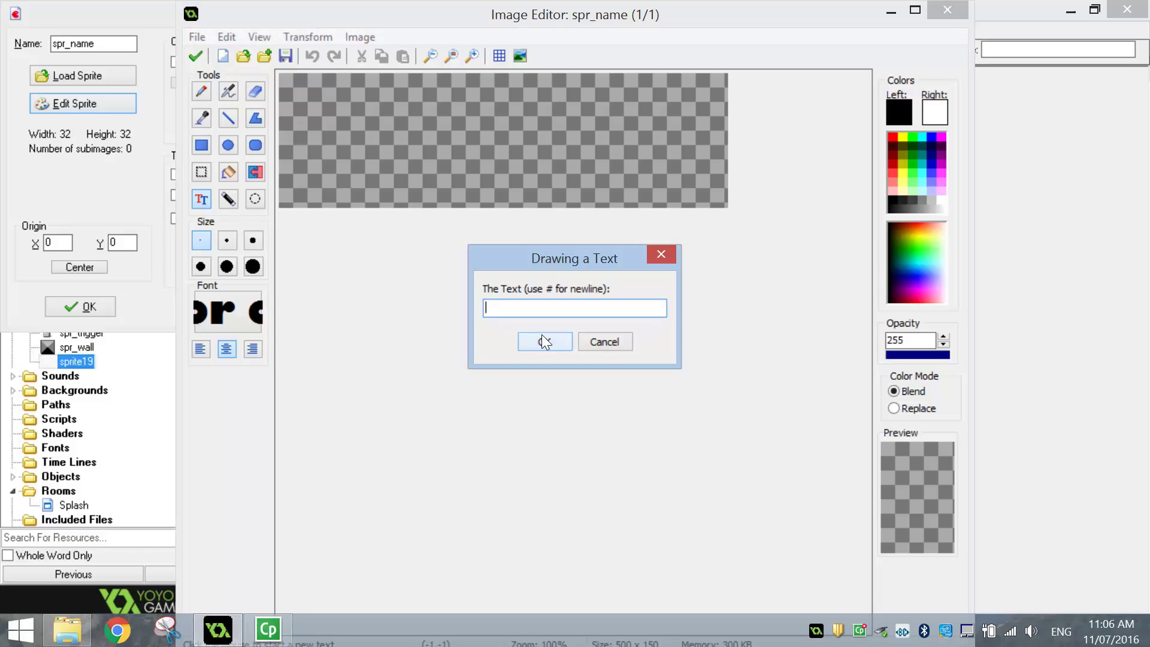
type("AMAZZ")
key("BackSpace")
type("E-ING")
left_click(492, 307)
type("-")
key("ctrl+a")
key("End")
left_click(543, 341)
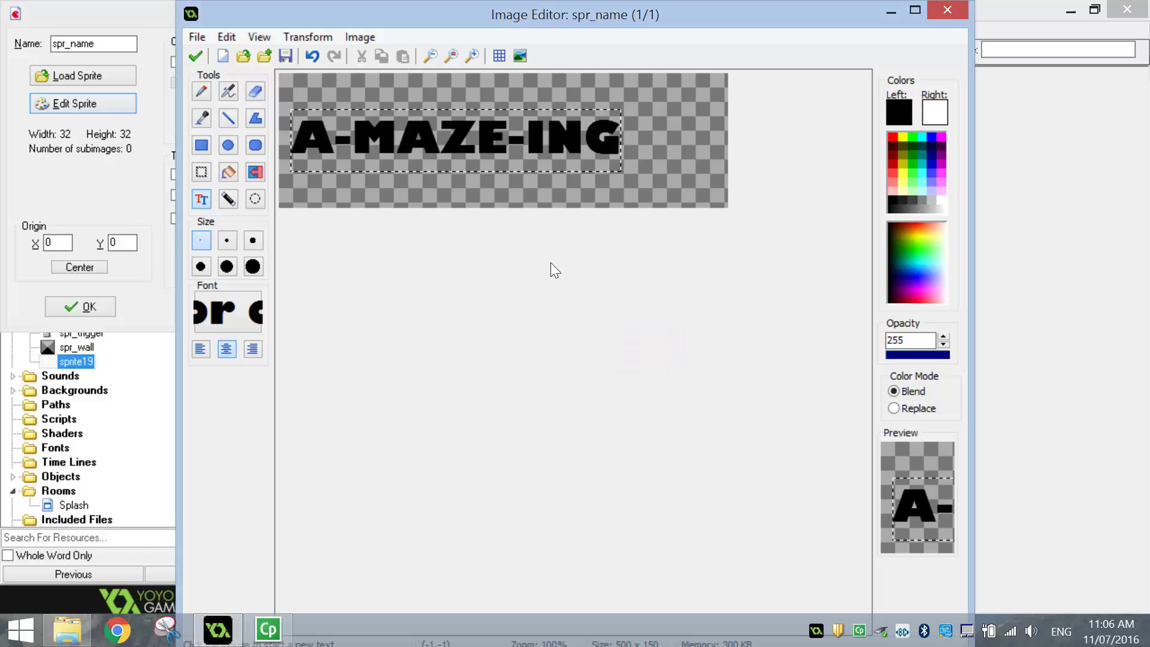
left_click_drag(466, 140, 501, 139)
- Change the drawing colour of the A-MAZE-ING text to red and centre the text in the image
left_click(224, 316)
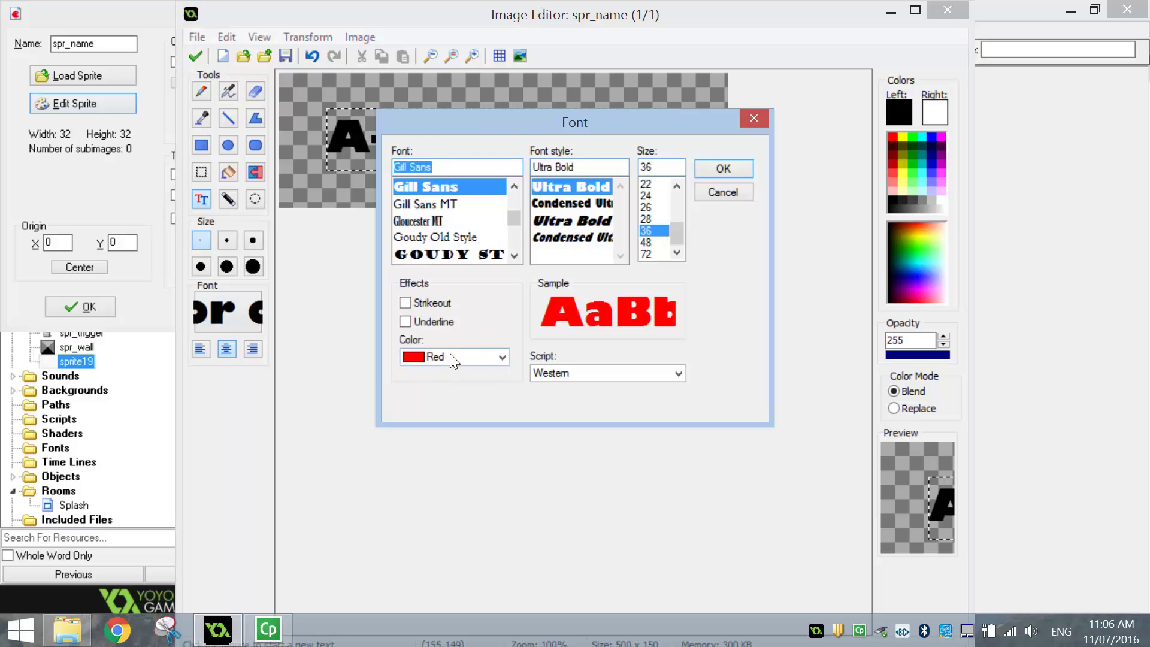
left_click(723, 169)
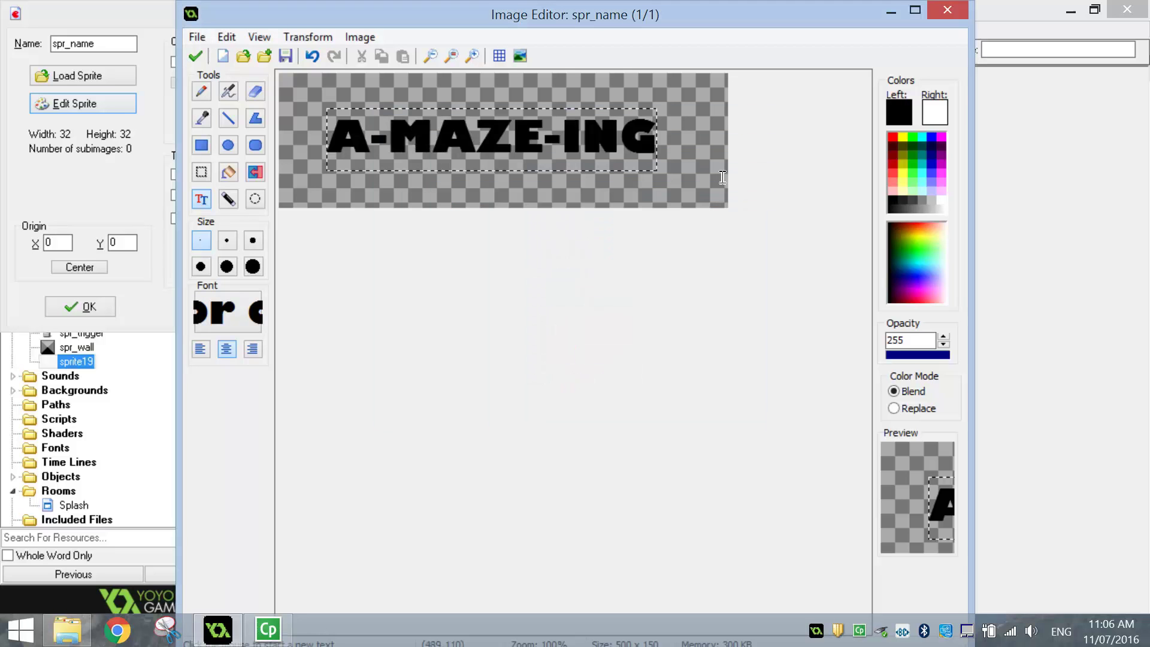
left_click(899, 139)
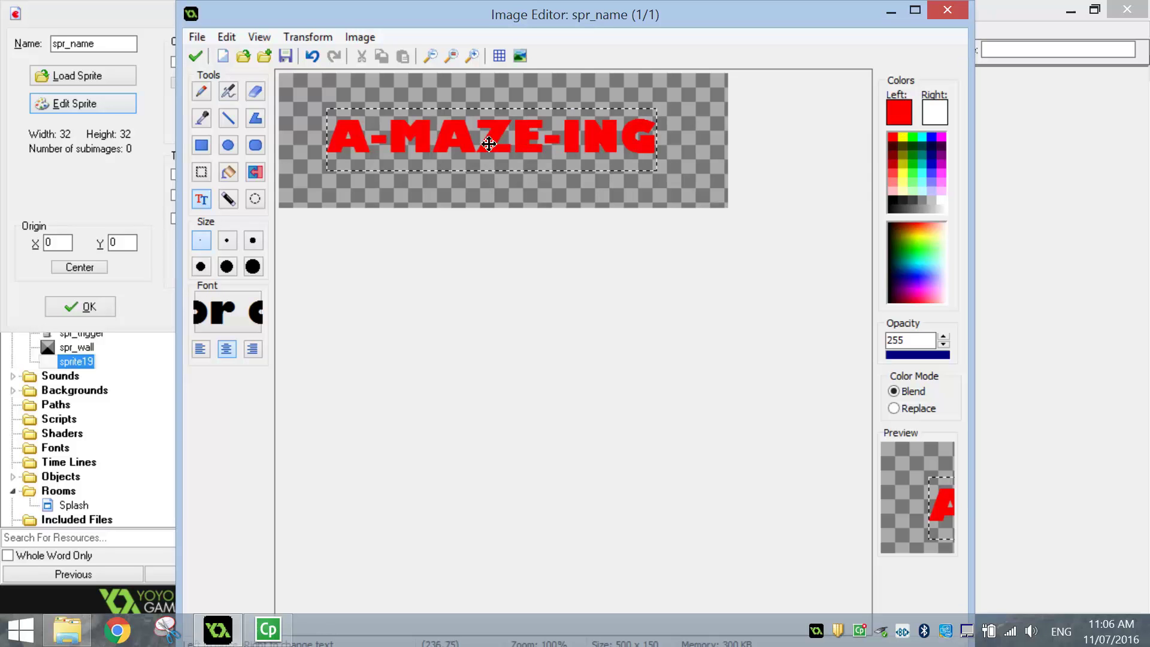
left_click_drag(472, 144, 479, 144)
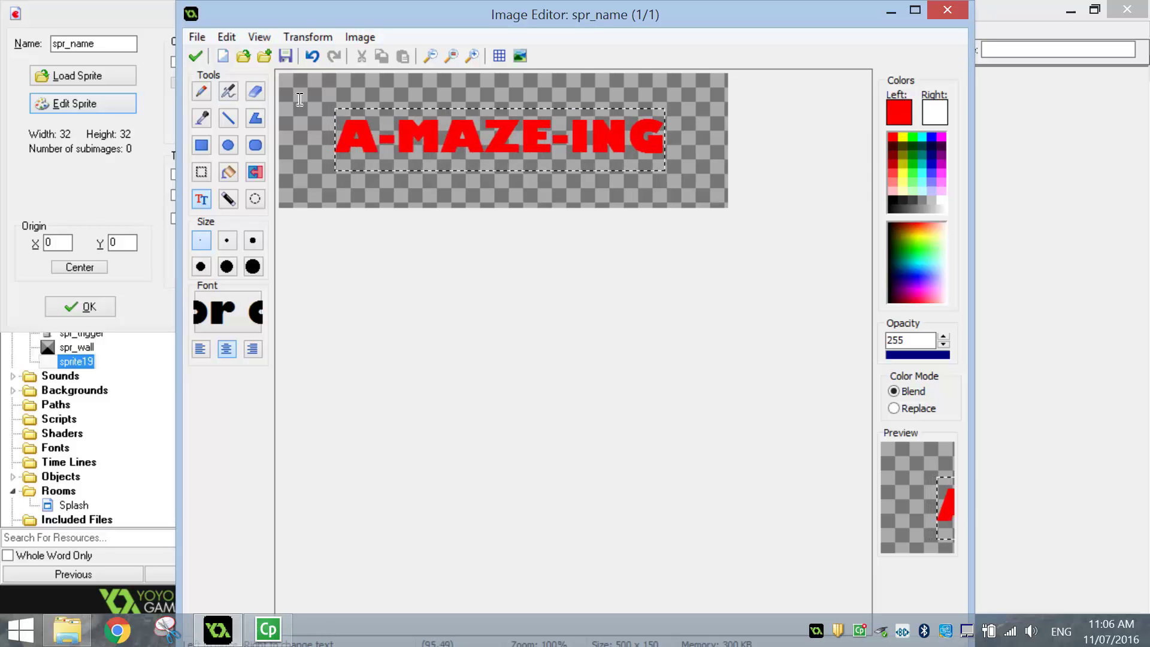
- Keep the finished title image and save the spr_name sprite
left_click(196, 56)
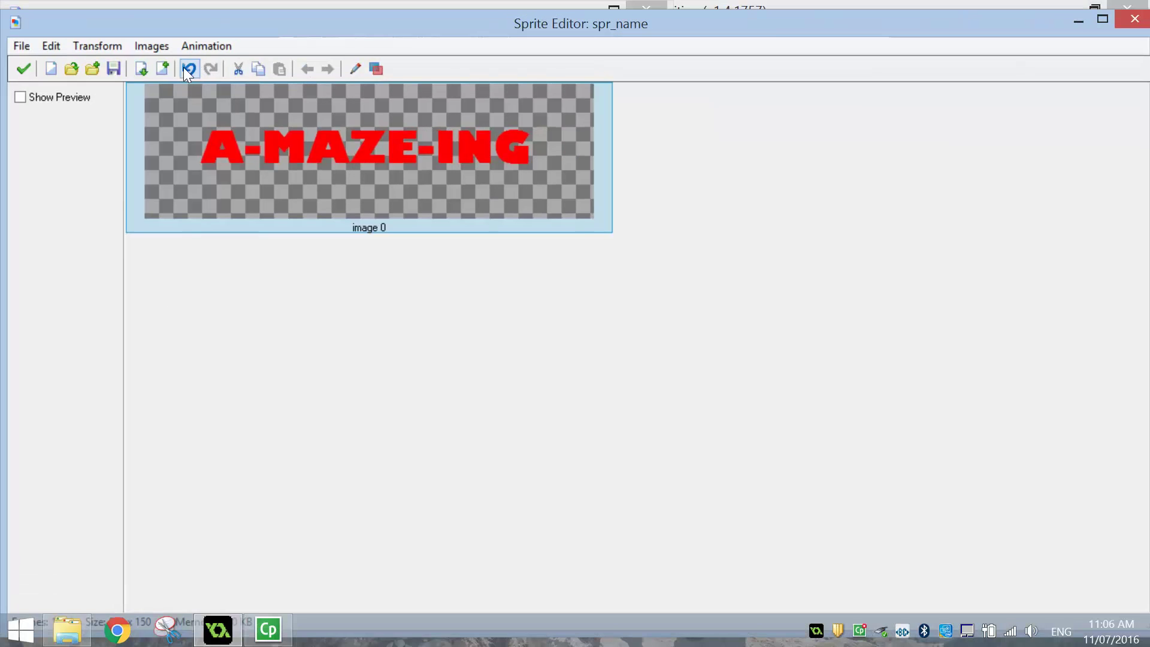
left_click(24, 69)
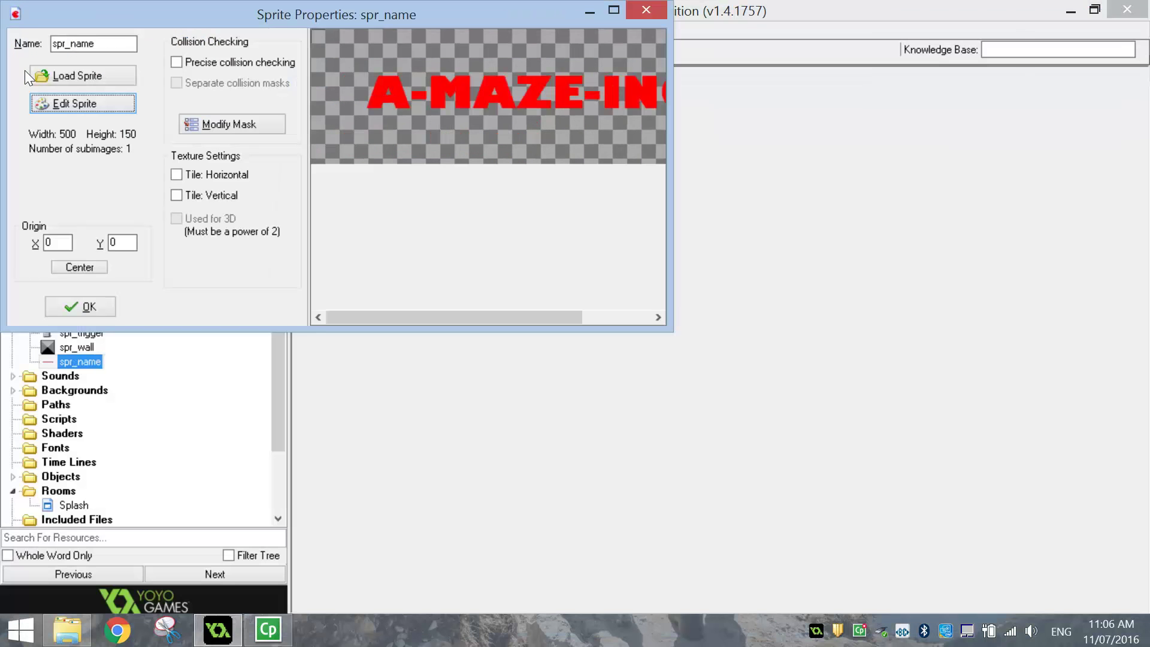
left_click(90, 306)
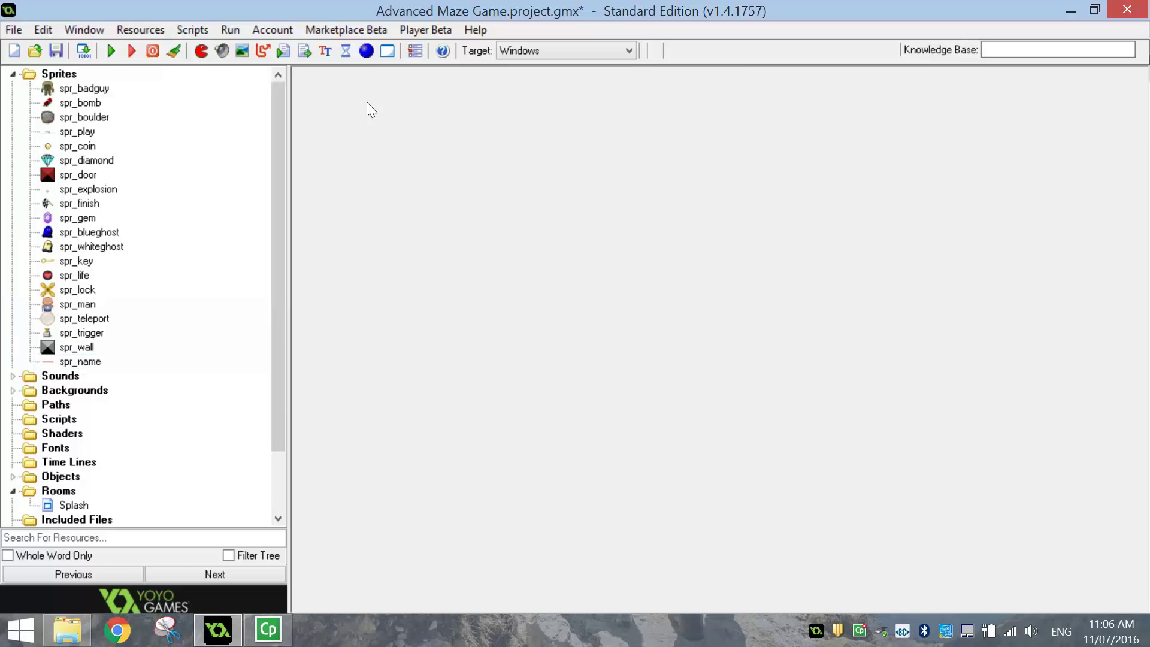
- Create a new object named obj_name and assign it the spr_name sprite
left_click(367, 52)
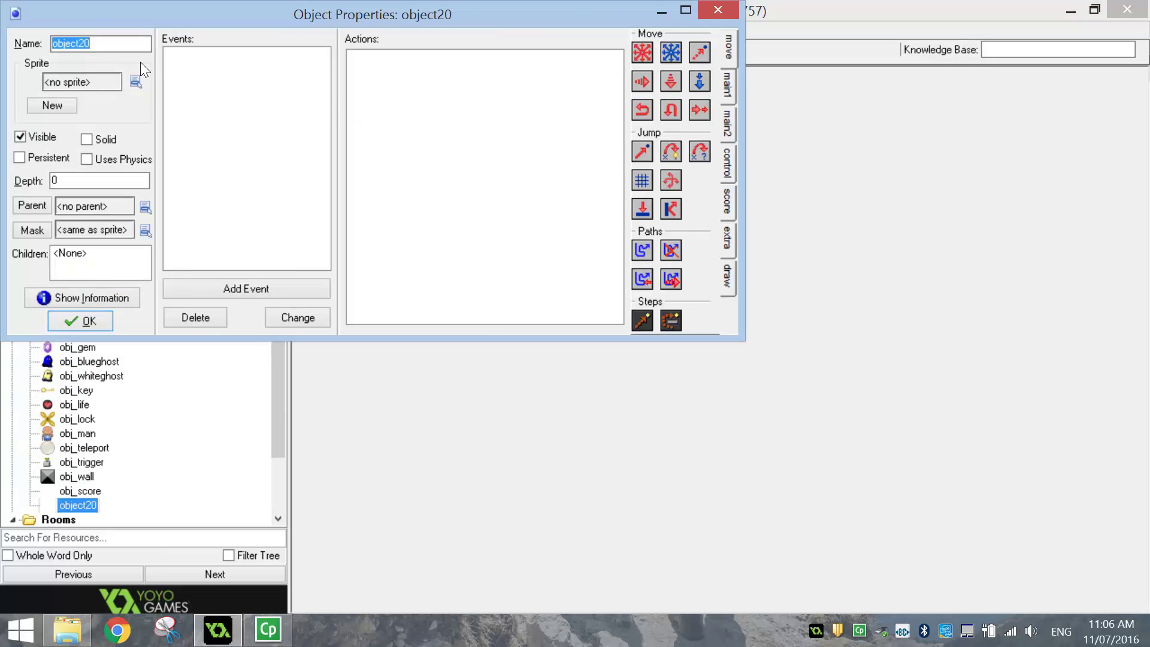
type("obj_name")
left_click(134, 83)
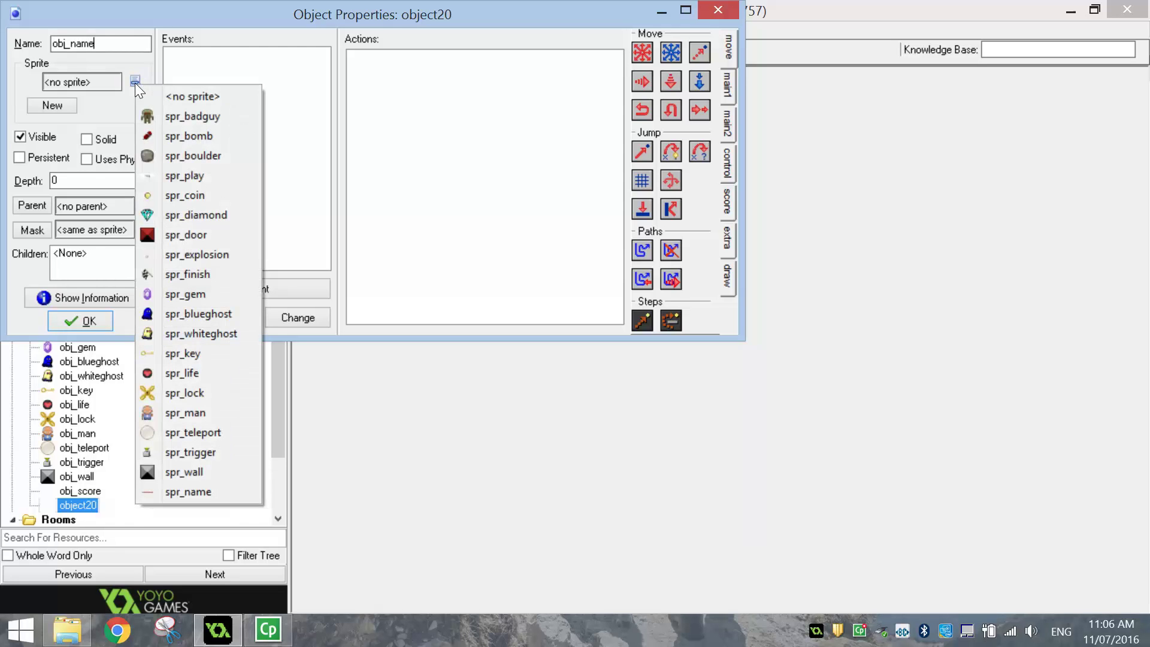
left_click(209, 492)
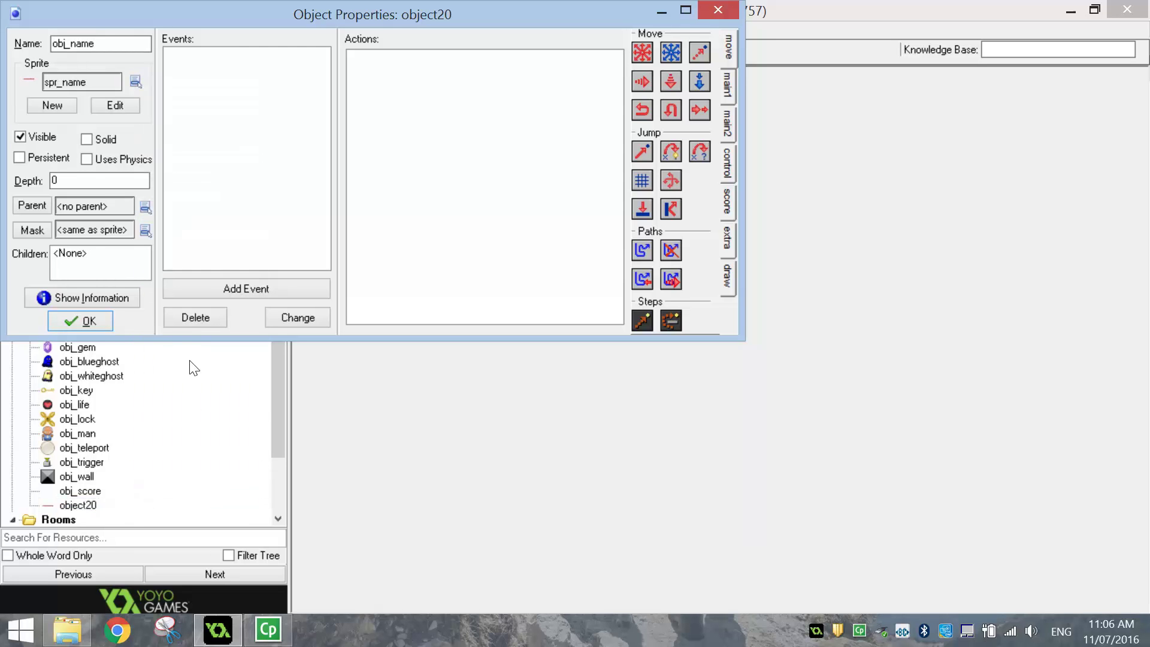
left_click(87, 322)
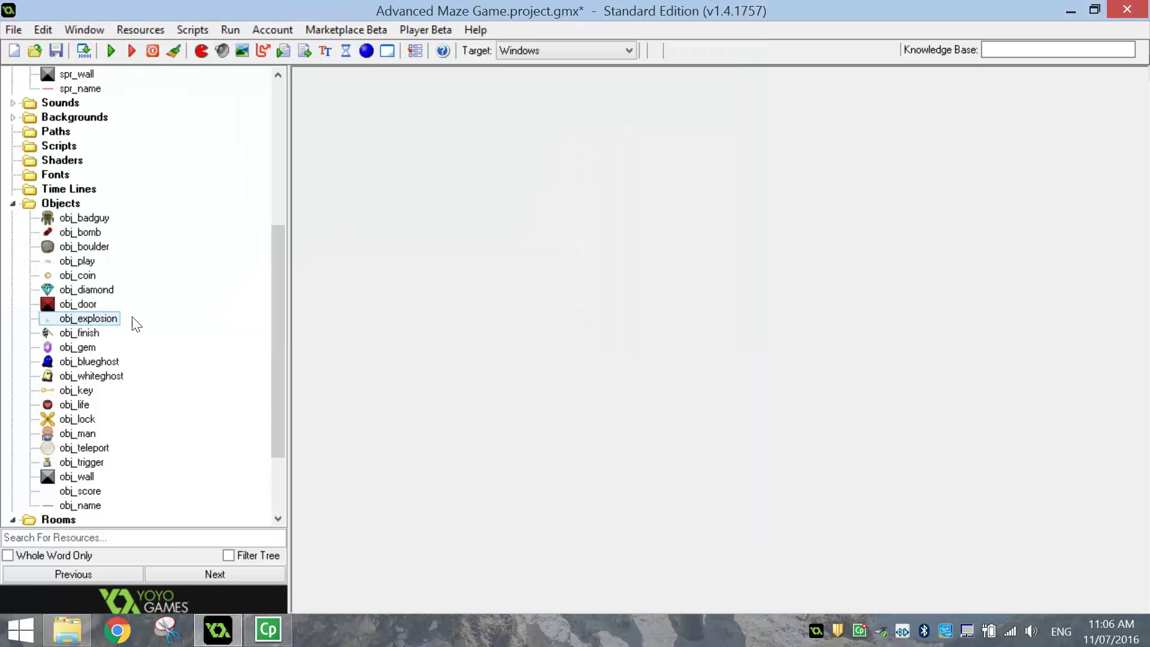
- Open the Splash room and choose obj_name as the object to place
left_click_drag(277, 246, 277, 333)
double_click(73, 433)
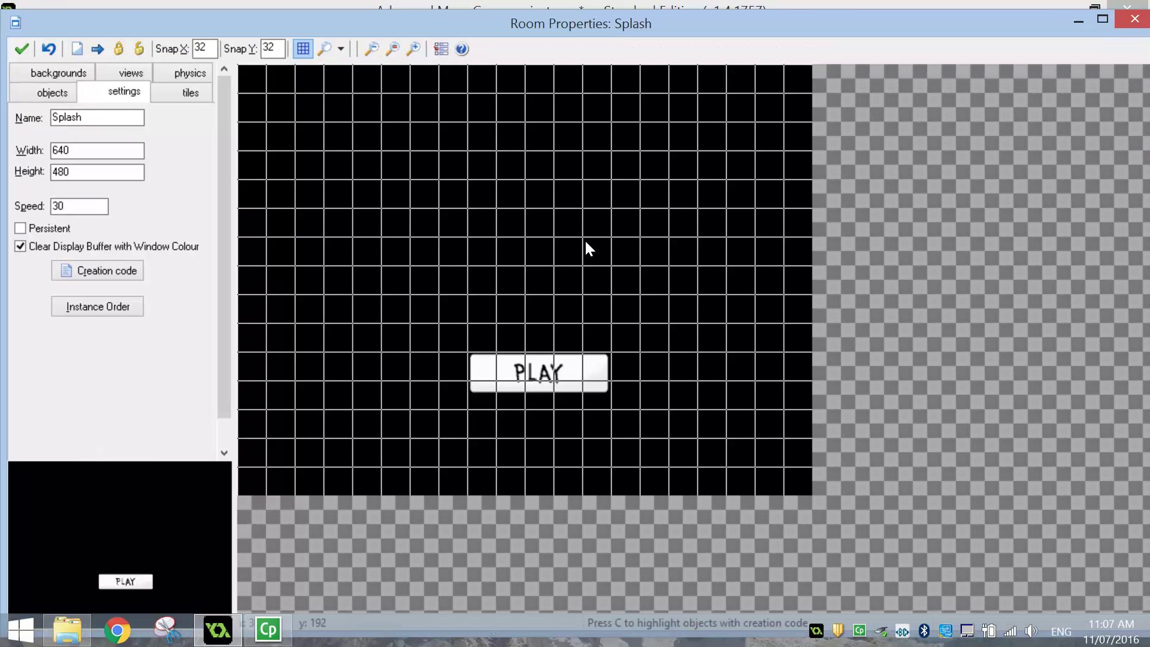
left_click(64, 95)
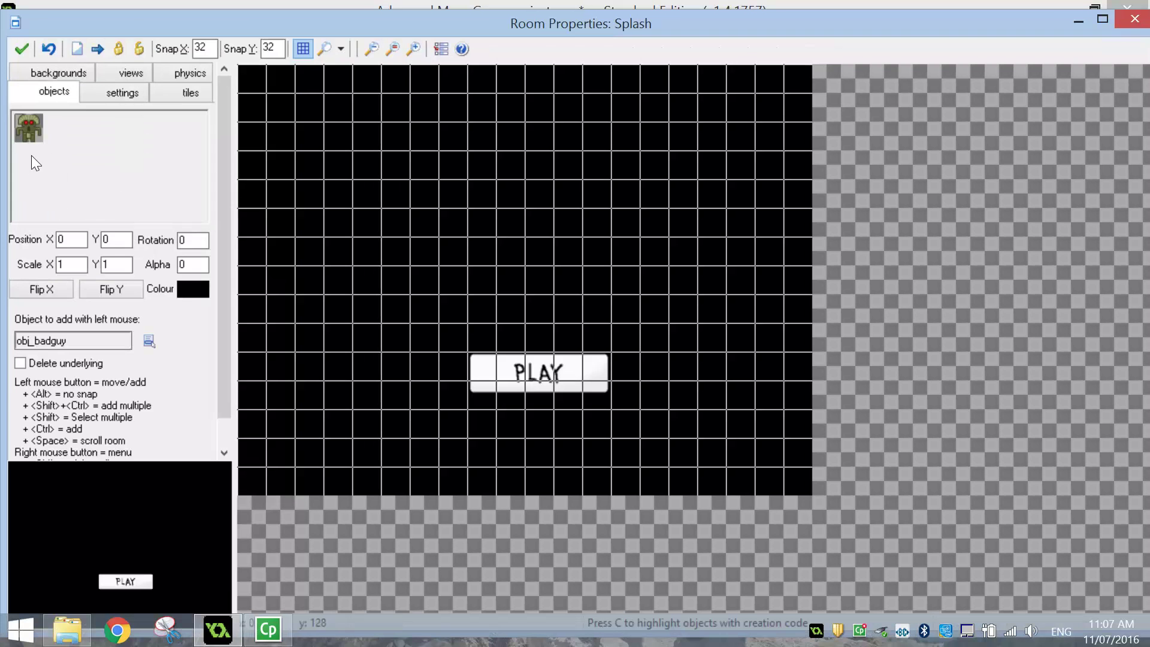
left_click(60, 139)
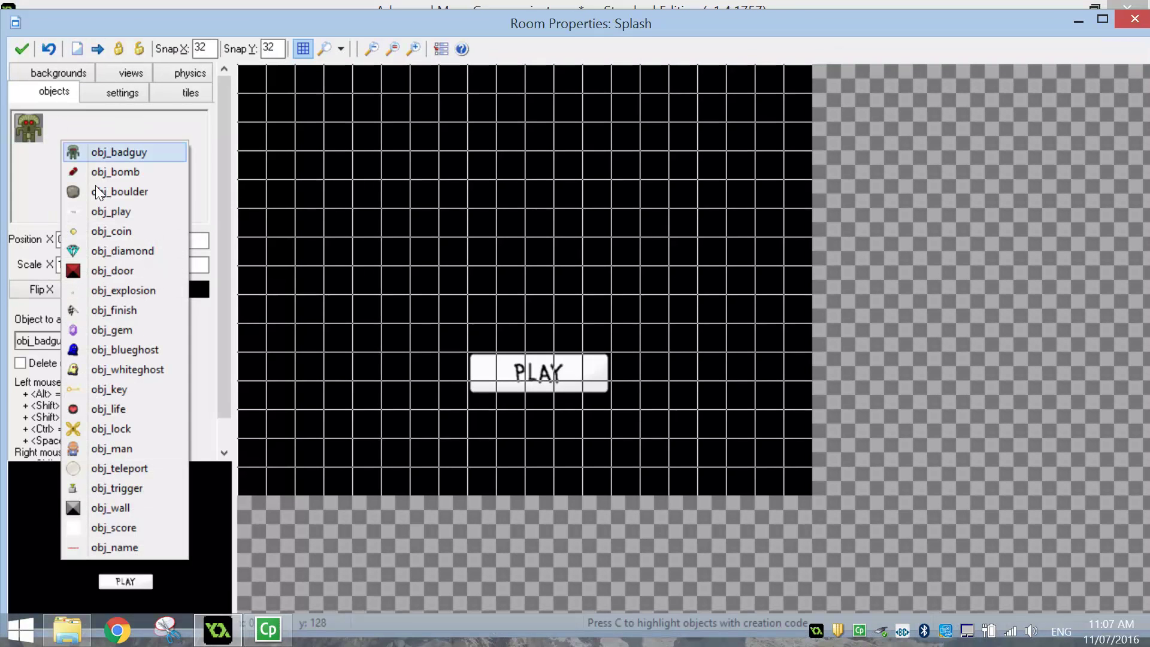
left_click(131, 547)
left_click(340, 142)
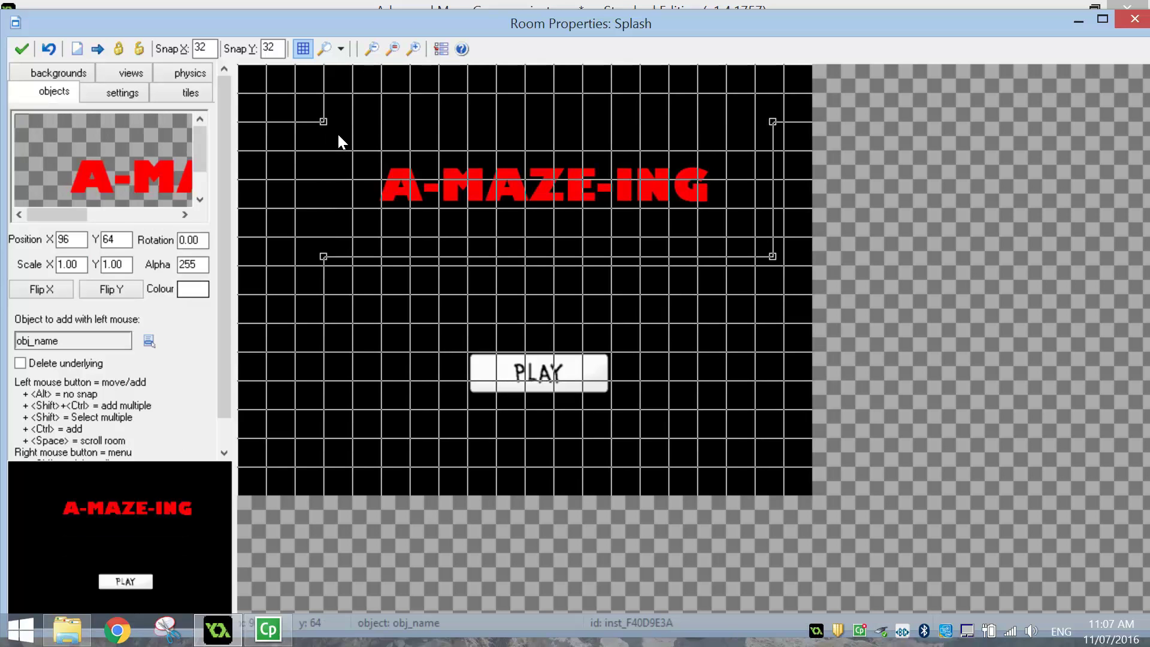
key("Delete")
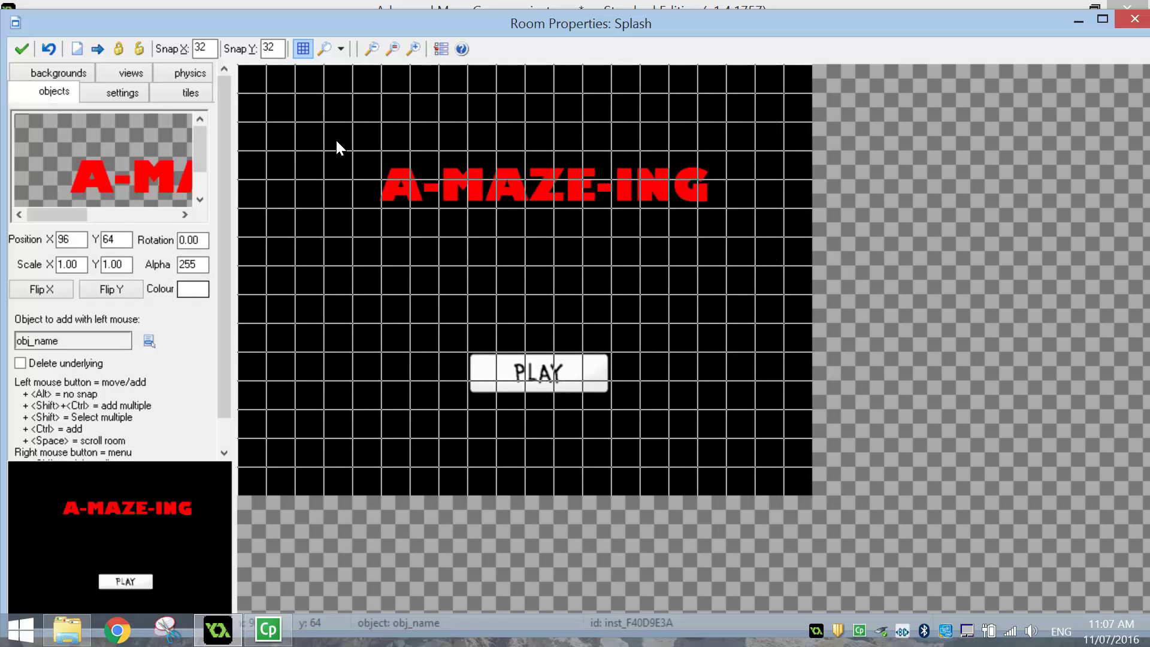
left_click(290, 132)
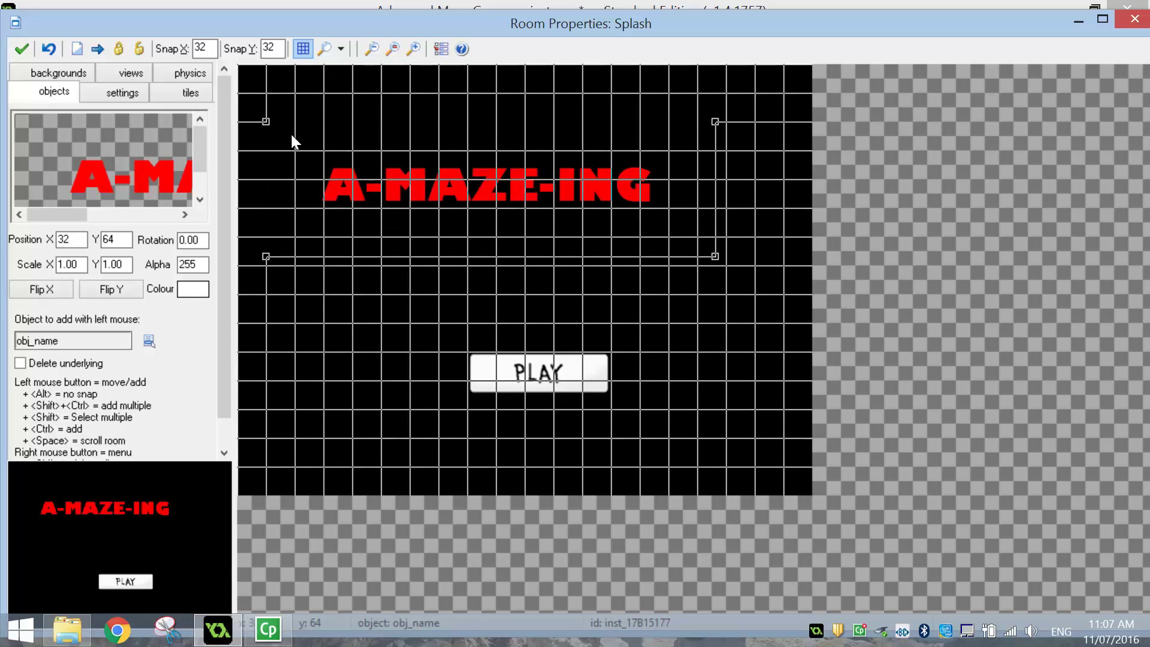
key("Delete")
- Place obj_name in the Splash room at X 64, Y 32 and preview the layout without the grid
left_click(302, 117)
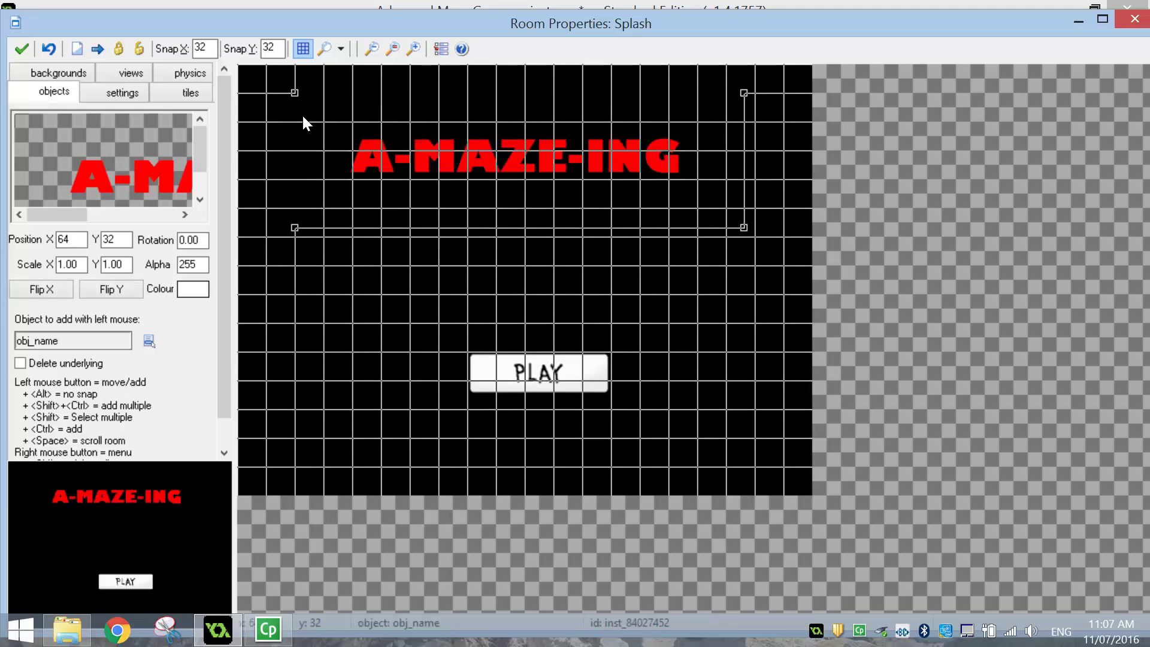
left_click(302, 49)
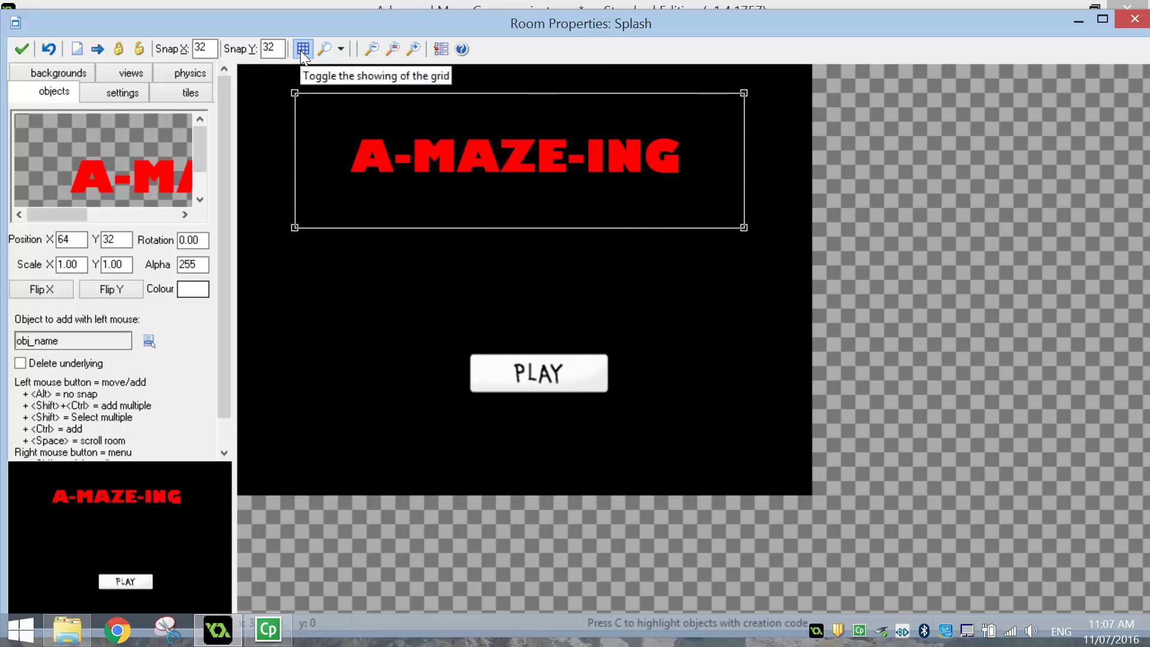
left_click(302, 49)
- Build a continuous border of obj_wall blocks around all four edges of the Splash room
left_click(70, 125)
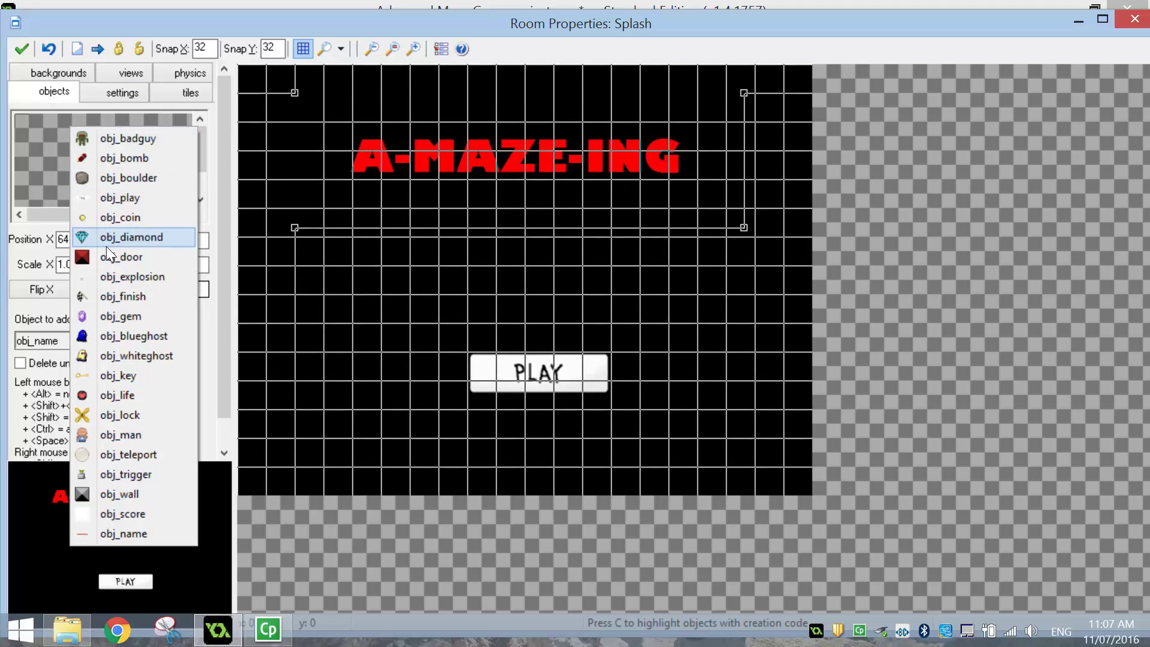
left_click(98, 489)
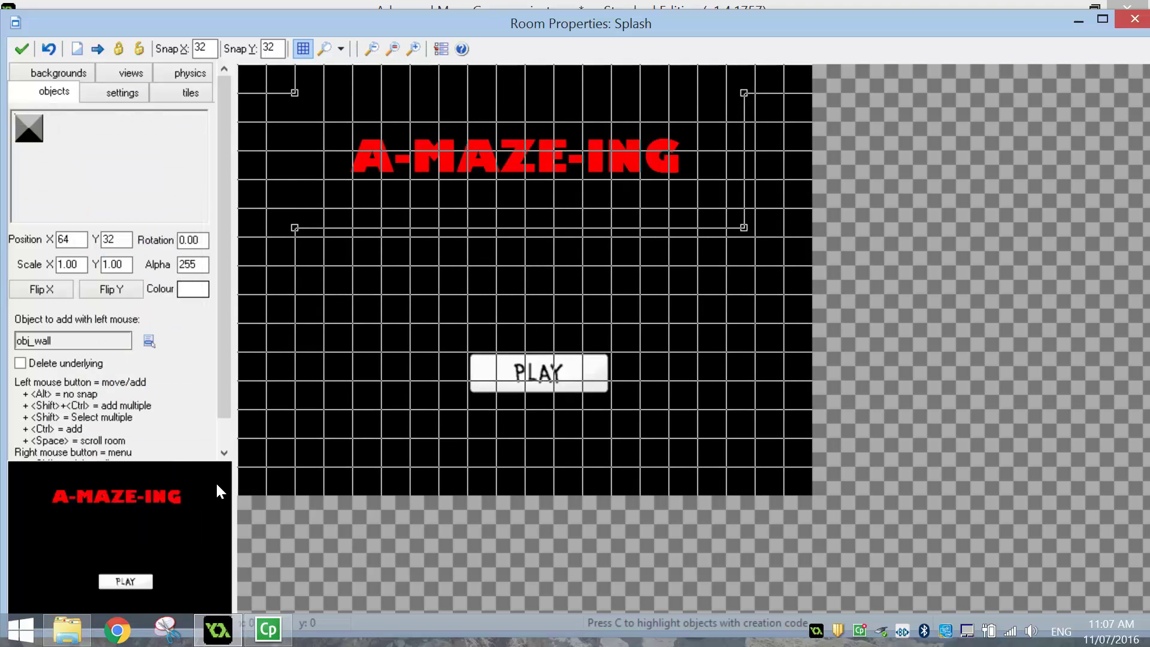
left_click_drag(393, 479, 566, 480)
left_click_drag(253, 487, 444, 479, "ctrl+shift")
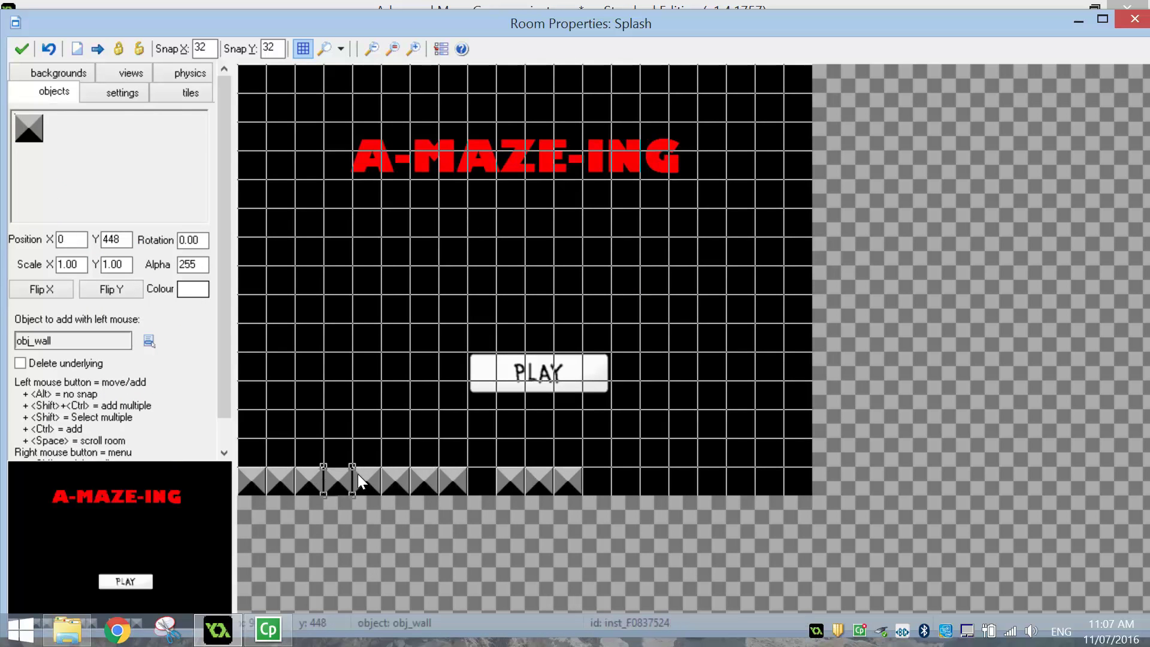
left_click_drag(634, 480, 741, 479, "ctrl+shift")
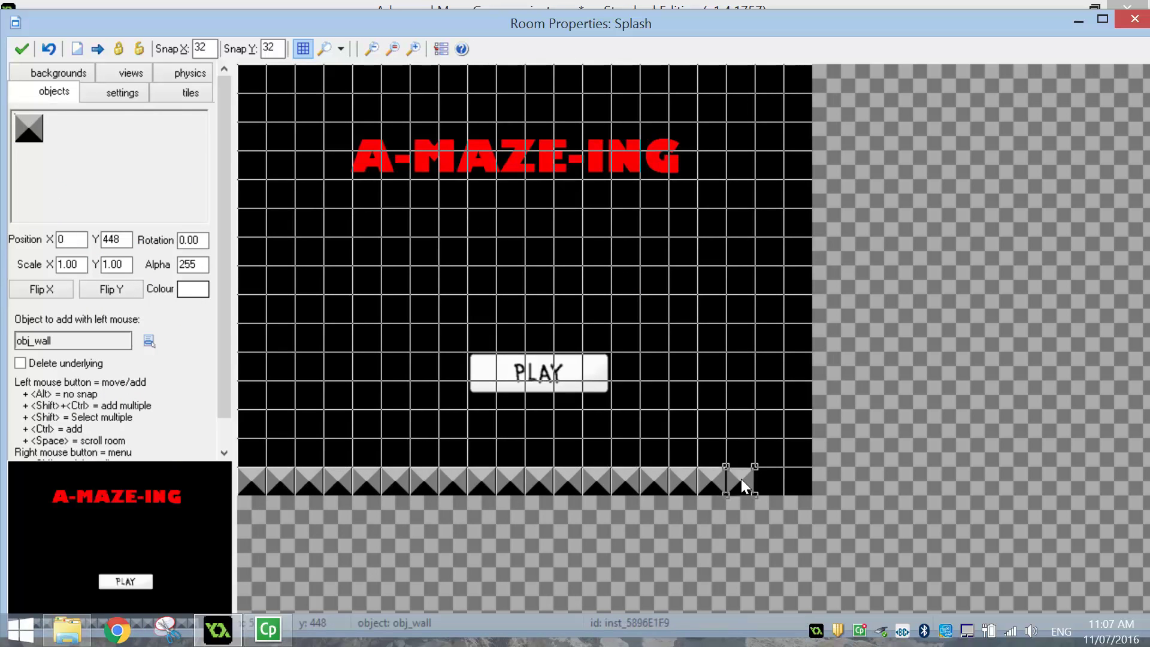
mouse_move(800, 450)
left_mouse_down("ctrl+shift")
mouse_move(797, 82)
mouse_move(268, 72)
left_mouse_up("ctrl+shift")
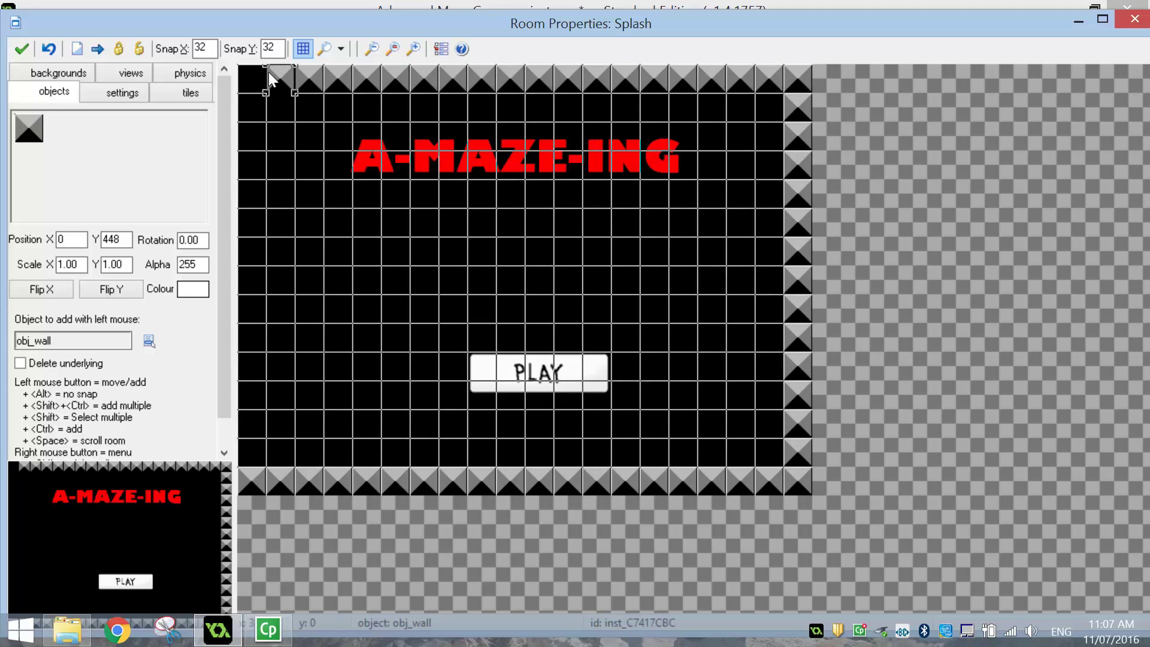
left_click_drag(254, 116, 248, 457, "ctrl+shift")
- Place one obj_man at X 288, Y 416, just above the wall below the PLAY button
left_click(153, 183)
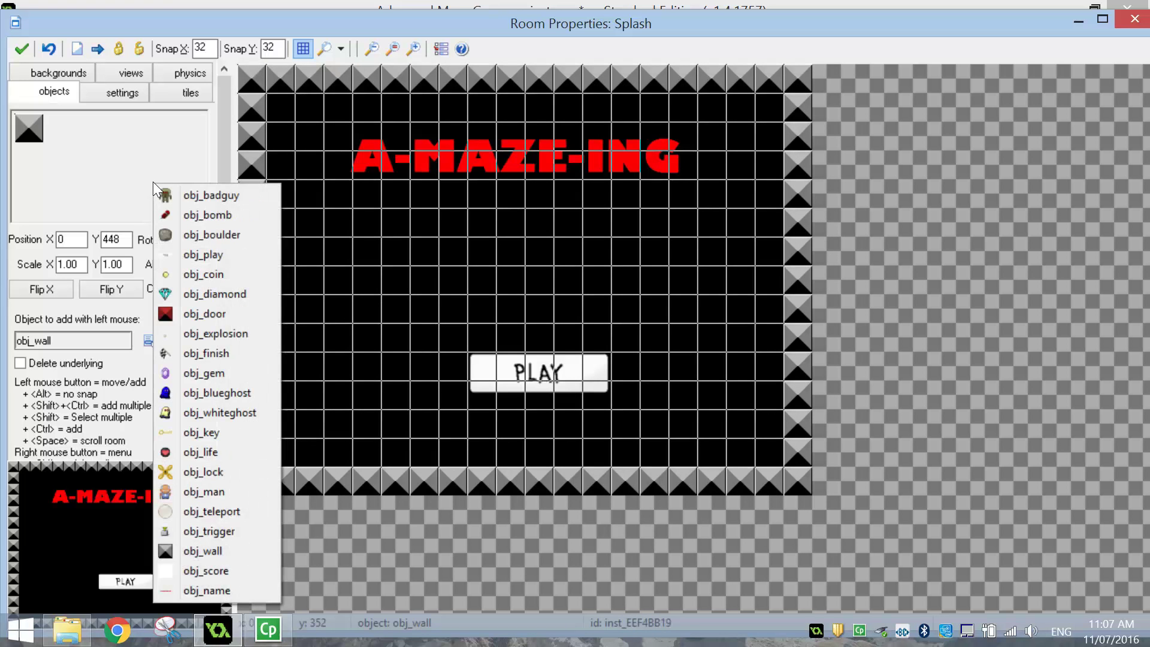
left_click(213, 485)
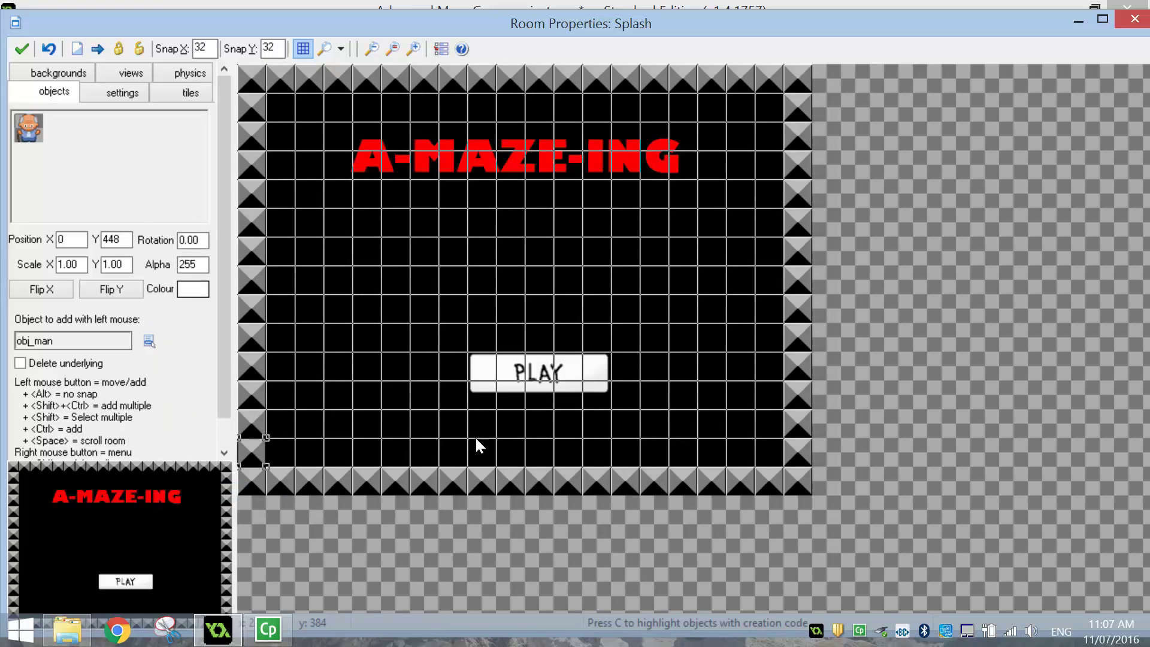
left_click(508, 444)
- Place two obj_blueghost instances in the room, at X 64, Y 192 and at X 544, Y 288
left_click(124, 178)
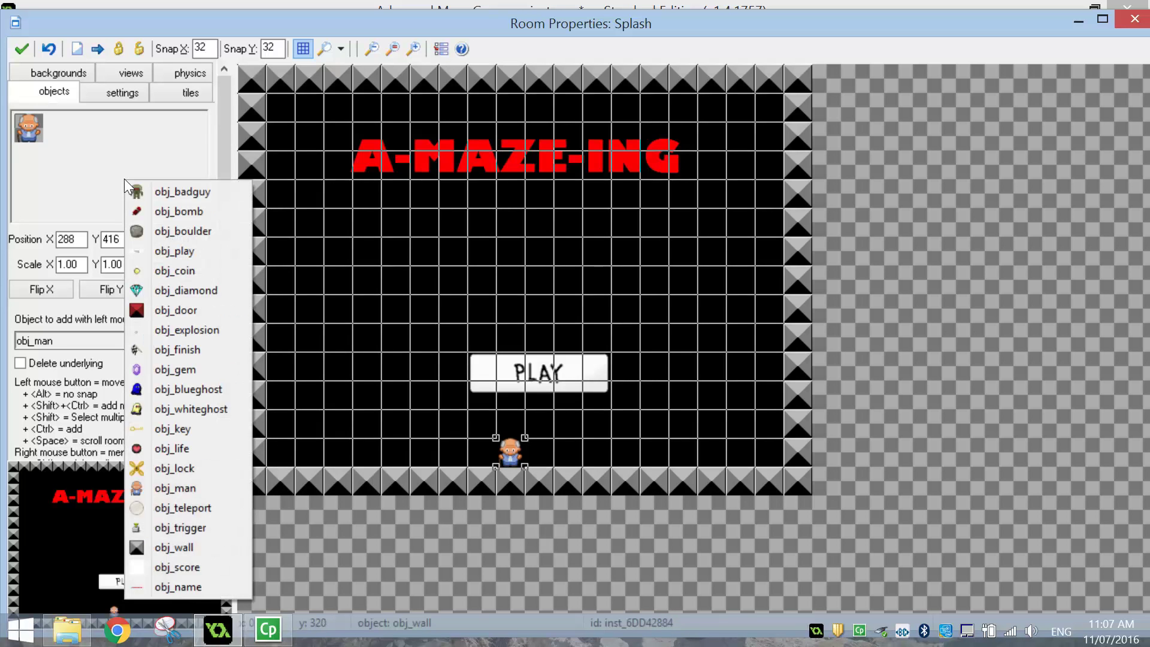
left_click(187, 387)
left_click(302, 197)
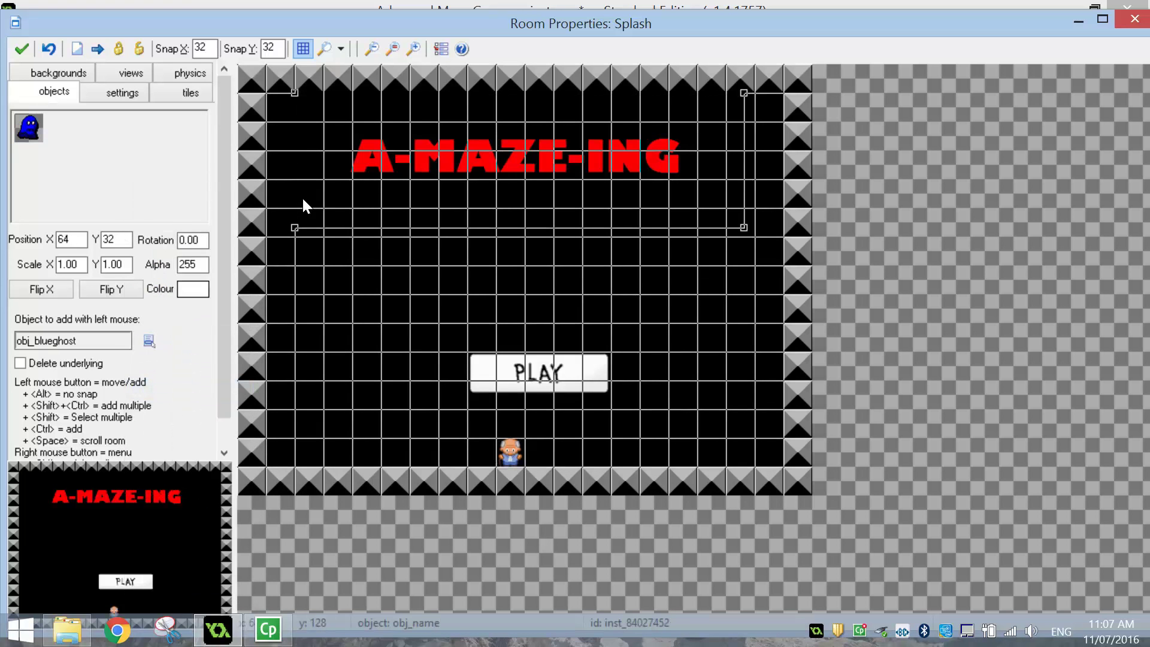
left_click(305, 249)
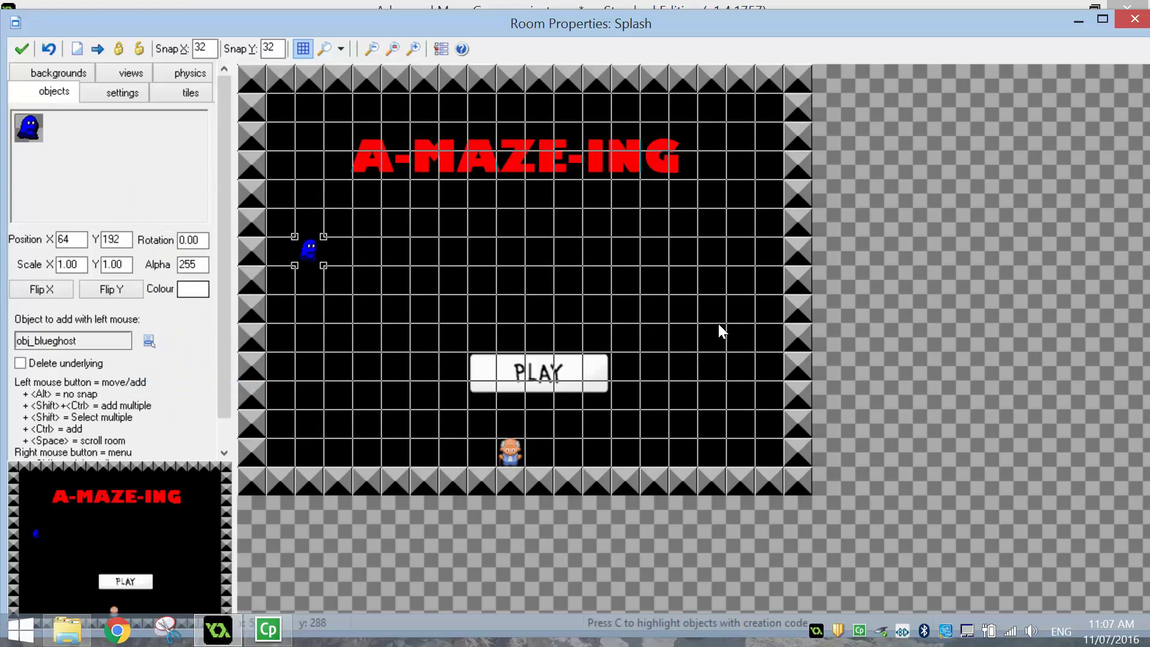
left_click(737, 336)
- Place two obj_whiteghost instances, at X 64, Y 384 and X 288, Y 224, and accept the Splash room's changes
left_click(128, 157)
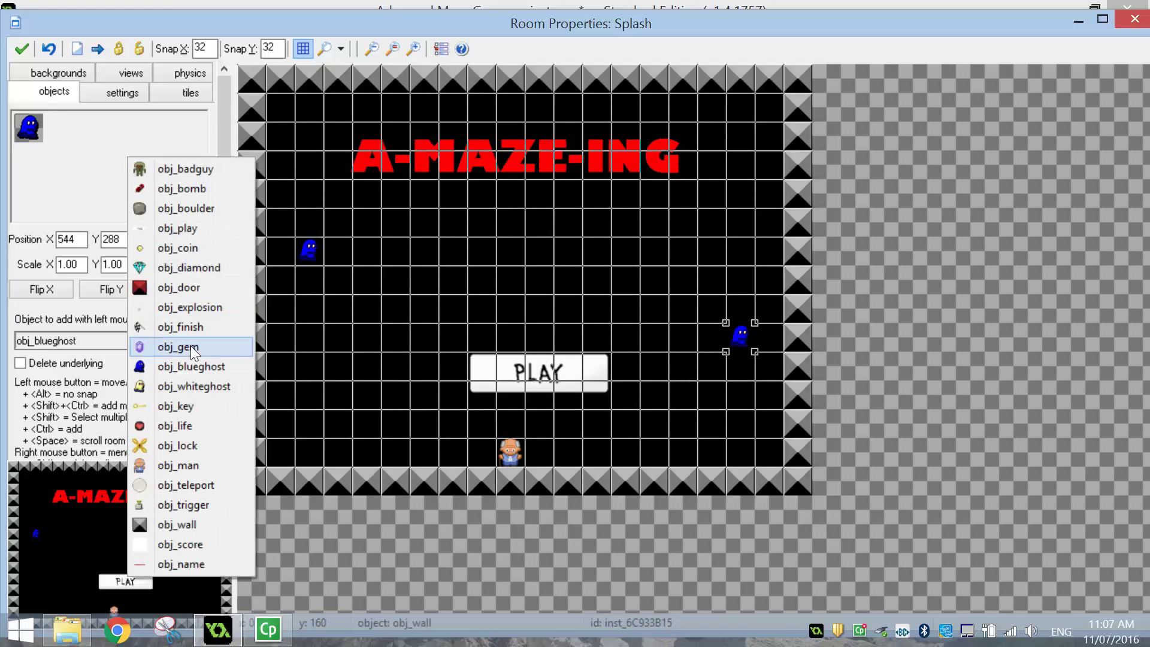
left_click(213, 386)
left_click(313, 416)
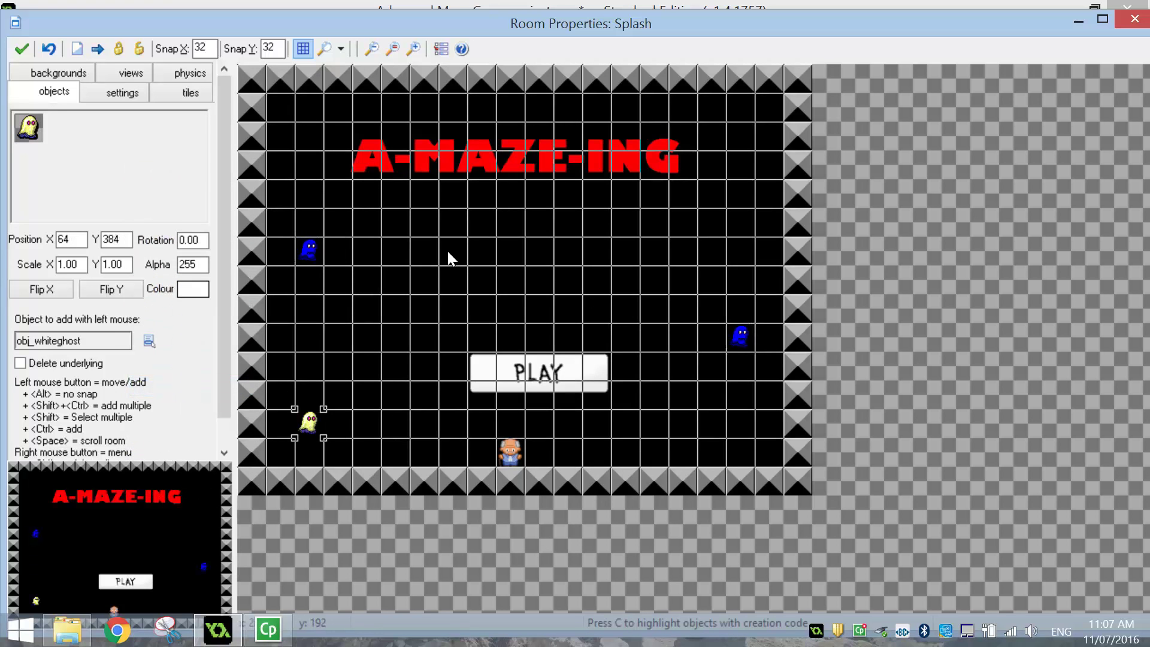
left_click(515, 263)
left_click(109, 151)
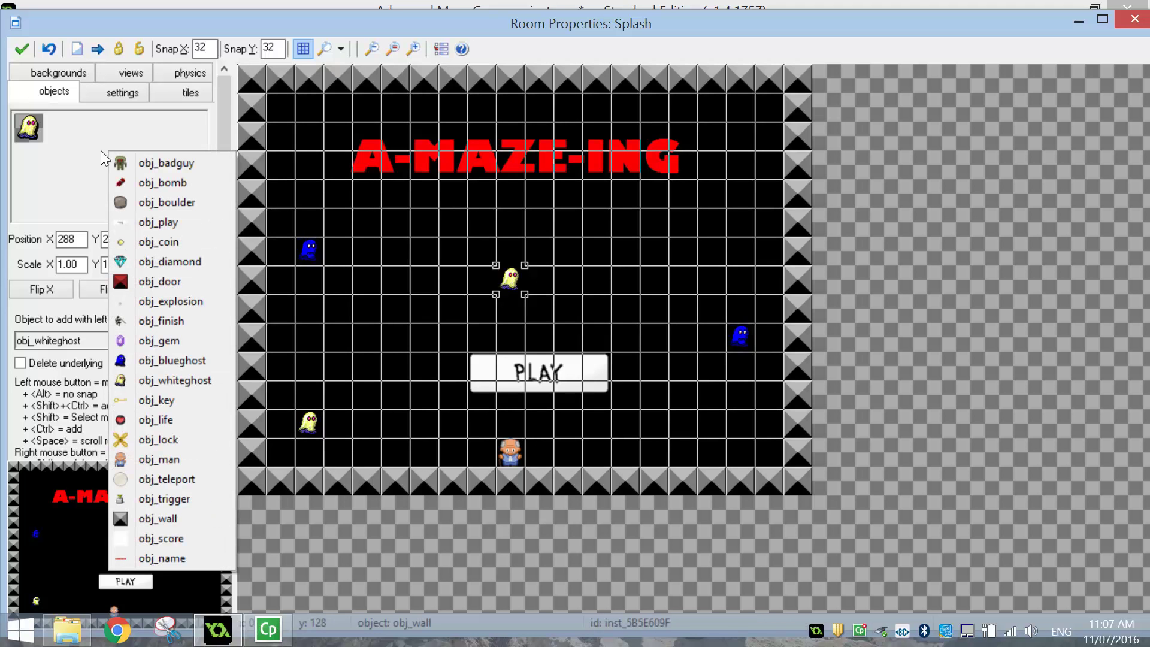
left_click(87, 146)
left_click(806, 19)
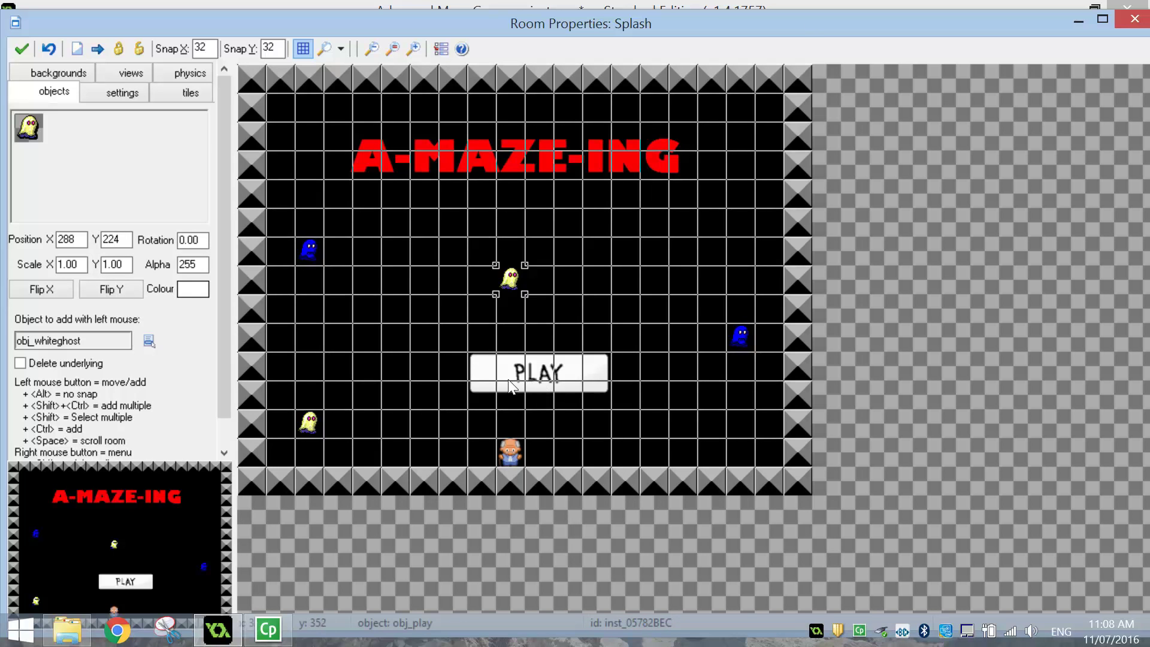
left_click(22, 49)
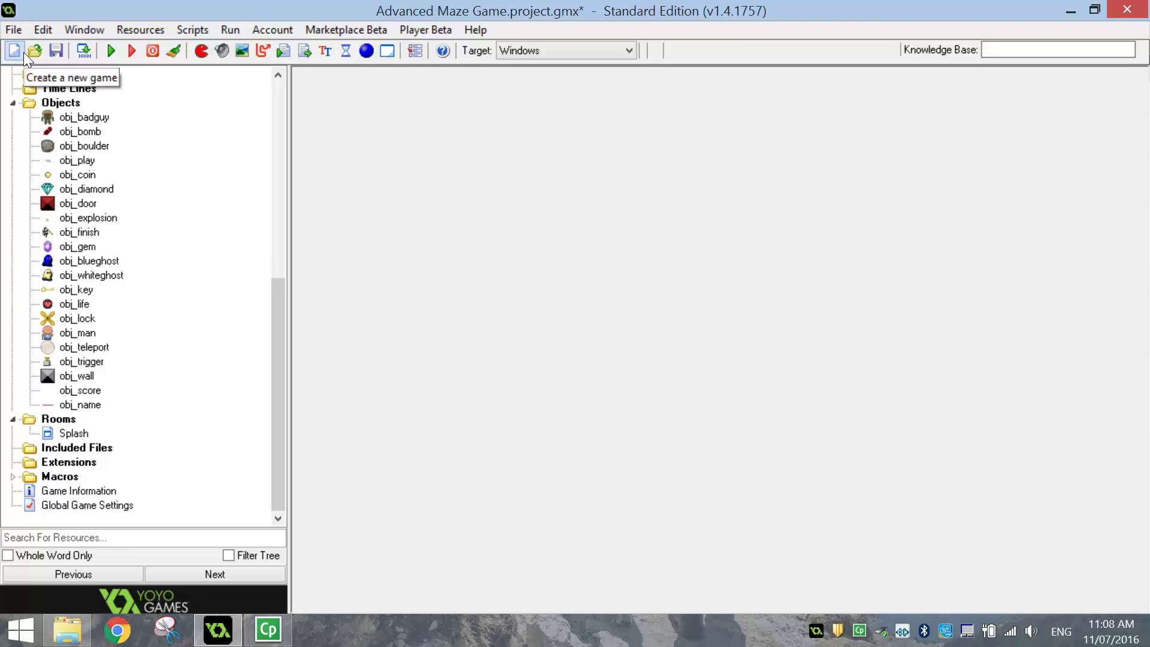
- Create a new room, enlarge its properties window to full screen, and name the room Level_1
left_click(72, 434)
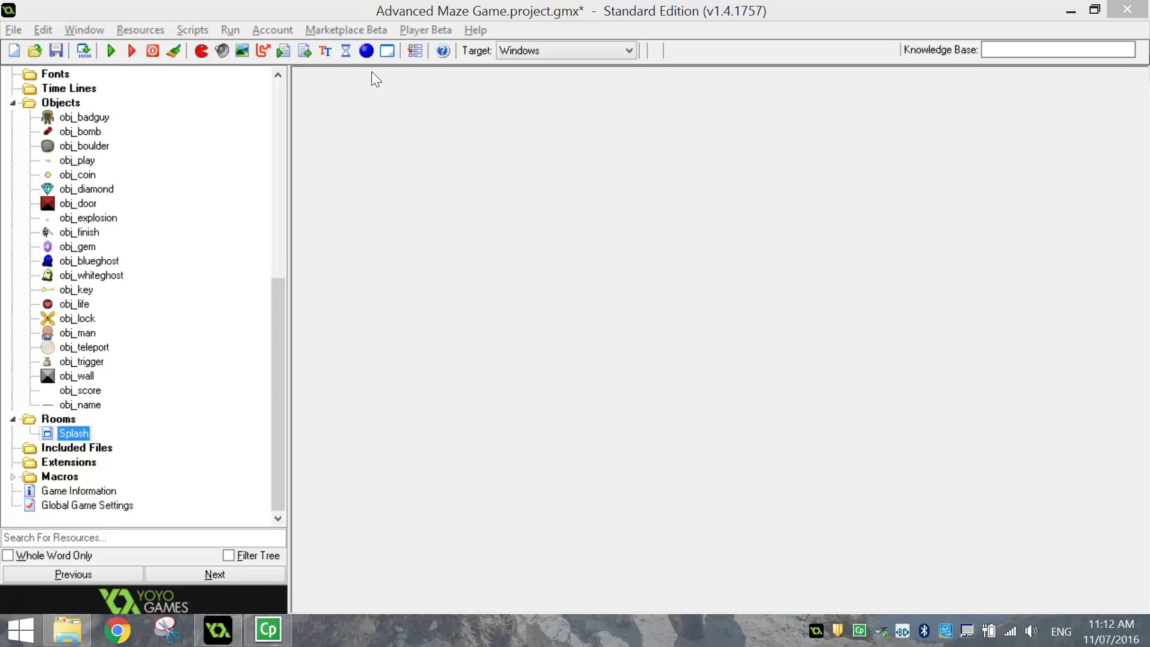
left_click(387, 52)
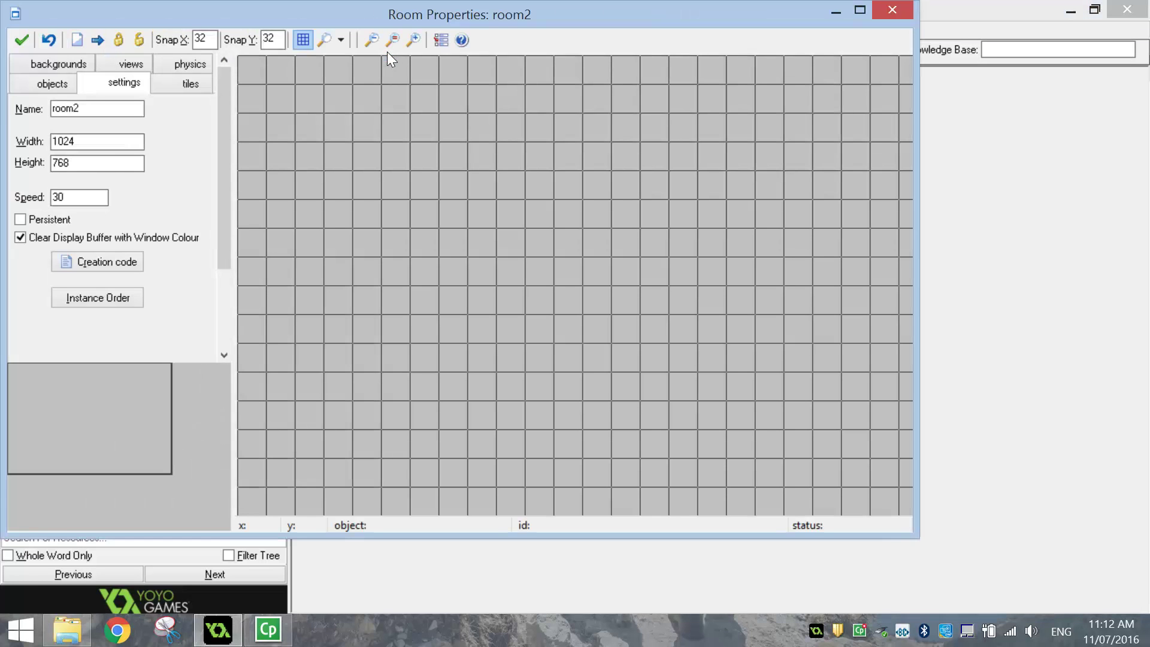
double_click(422, 14)
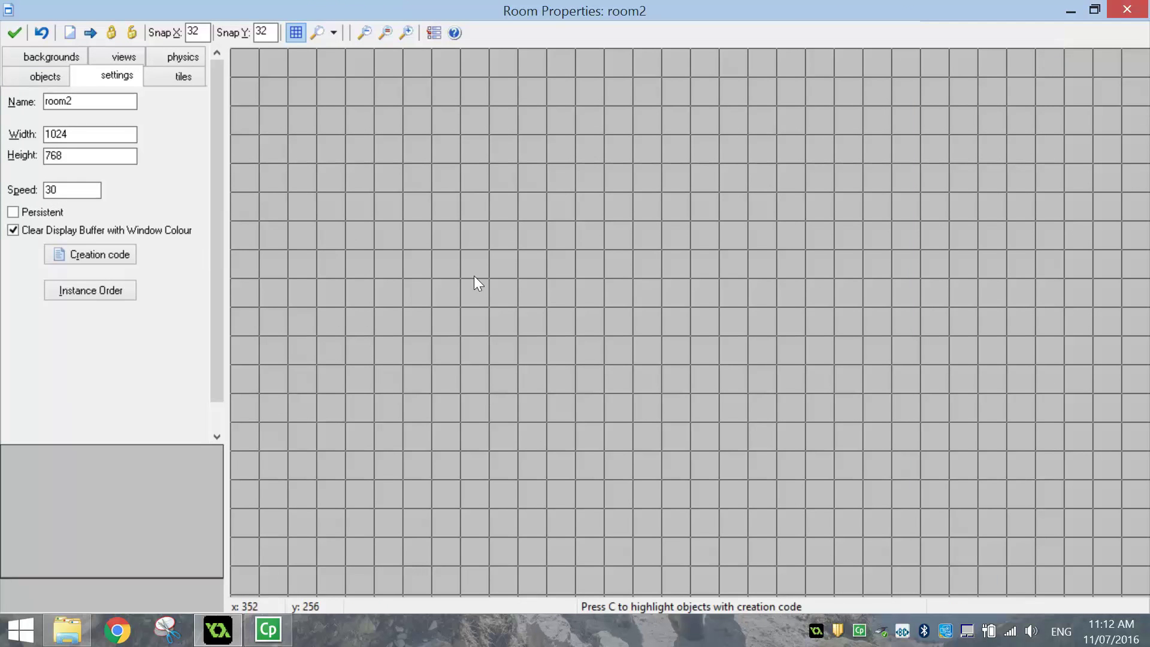
left_click_drag(71, 101, 3, 106)
type("Level_1")
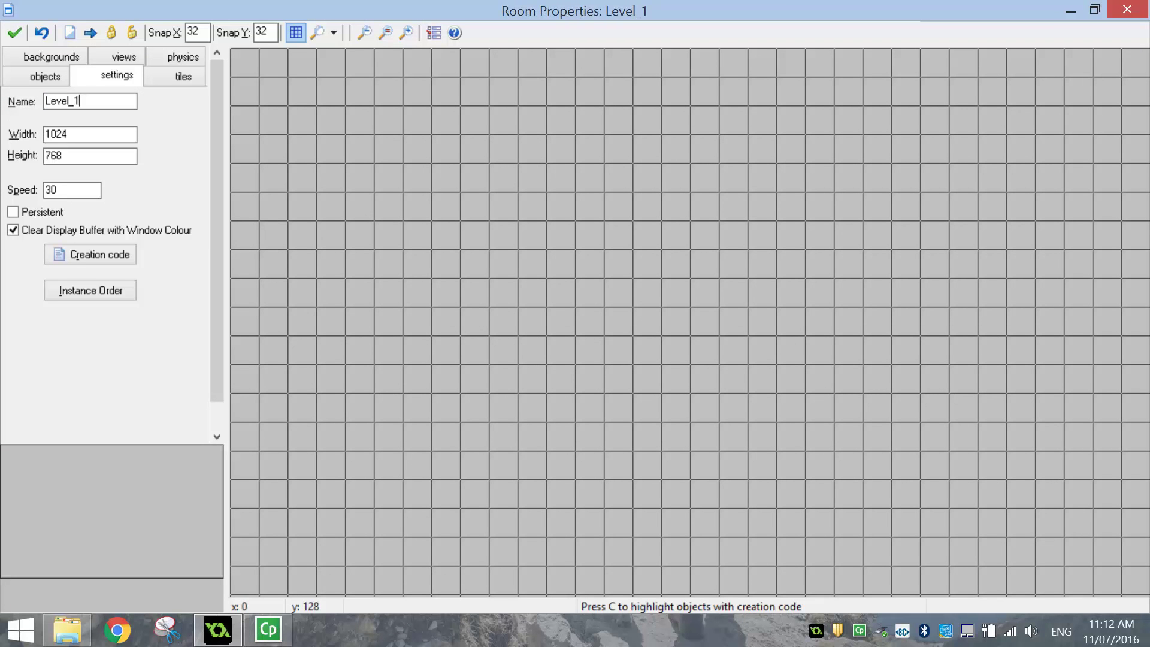
- Set the Level_1 room size to 640 wide by 480 high
left_click_drag(68, 134, 2, 124)
type("640")
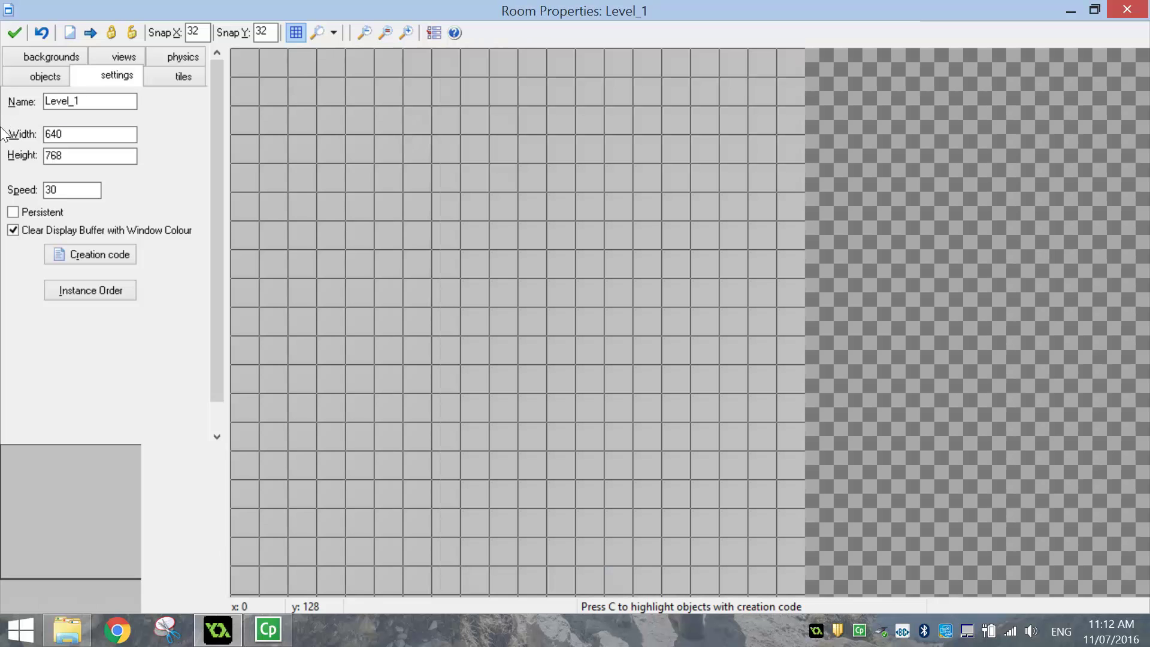
key("Tab")
type("480")
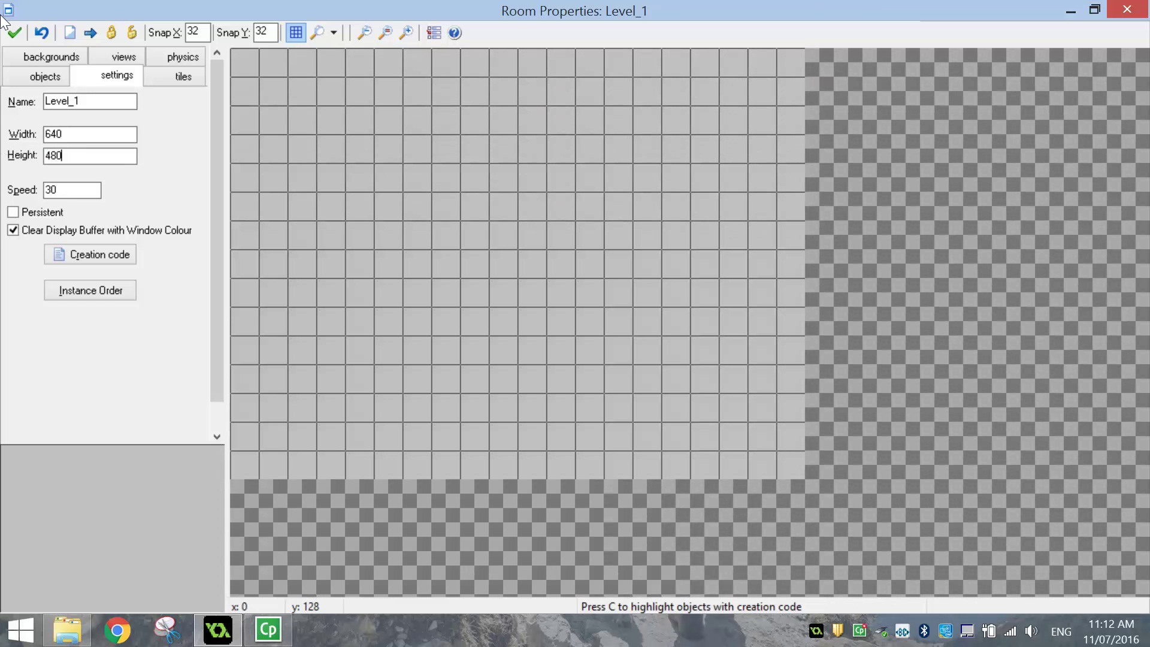
- Set Level_1's Background 0 to bg_forest and stretch it to fill the room
left_click(46, 57)
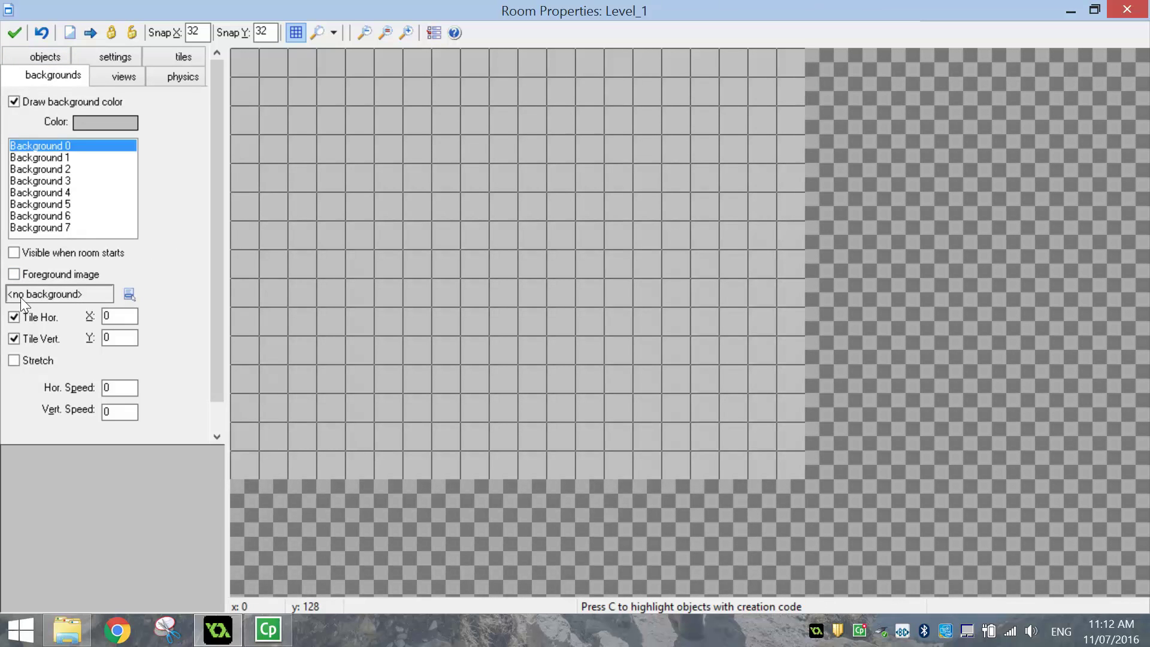
left_click(79, 295)
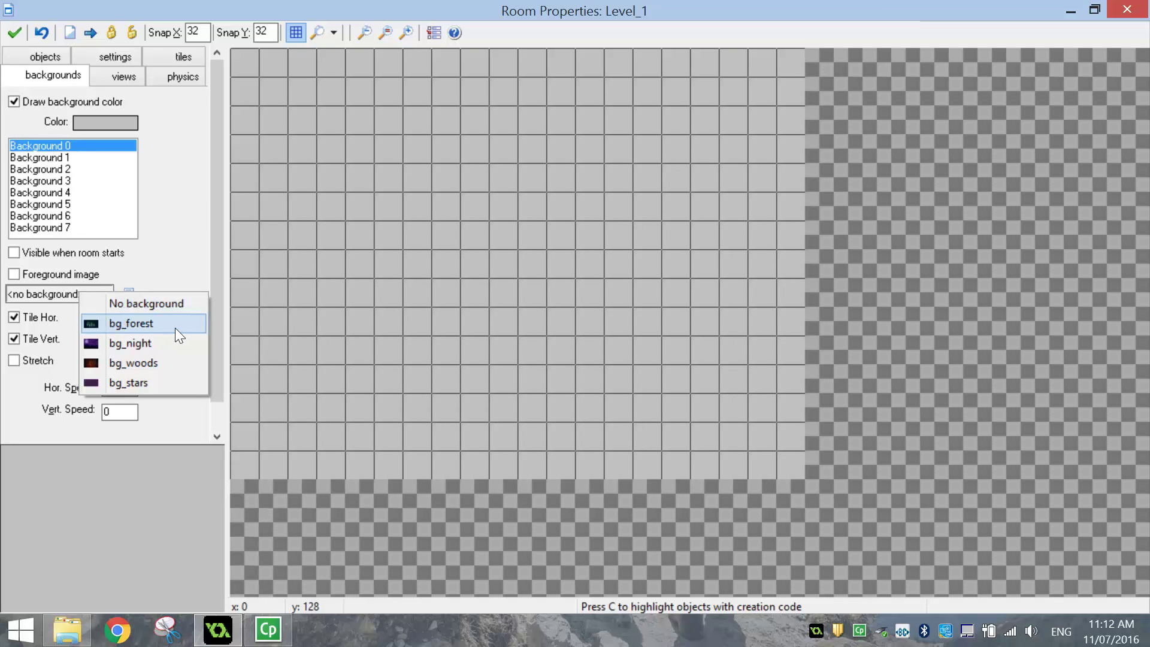
left_click(146, 323)
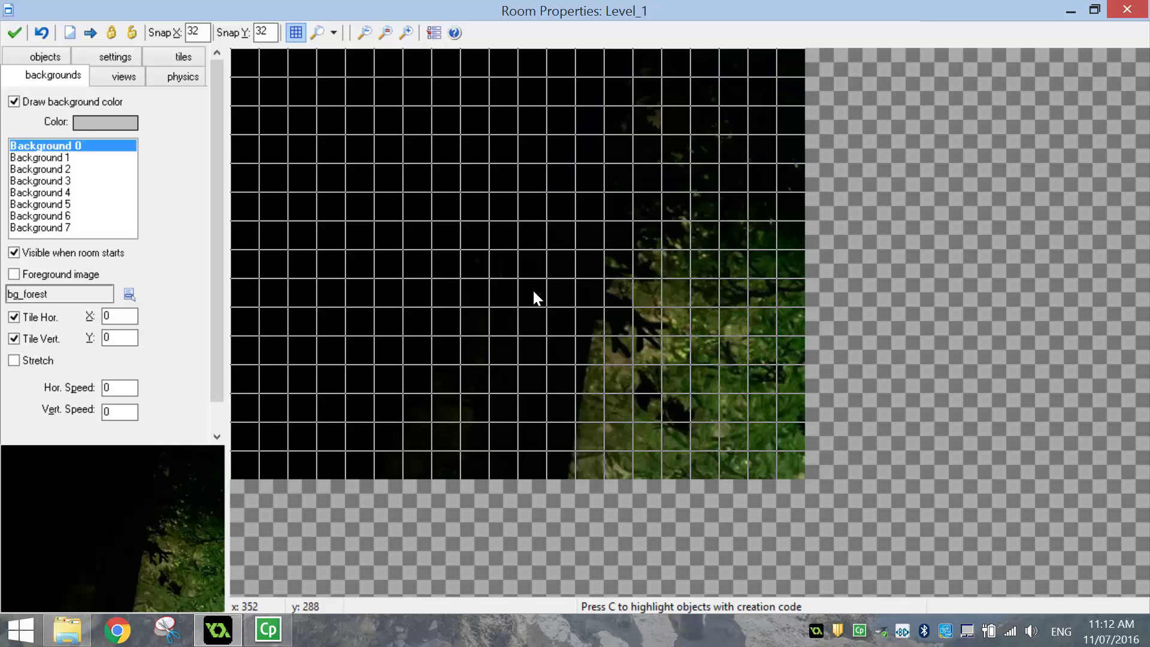
left_click(14, 362)
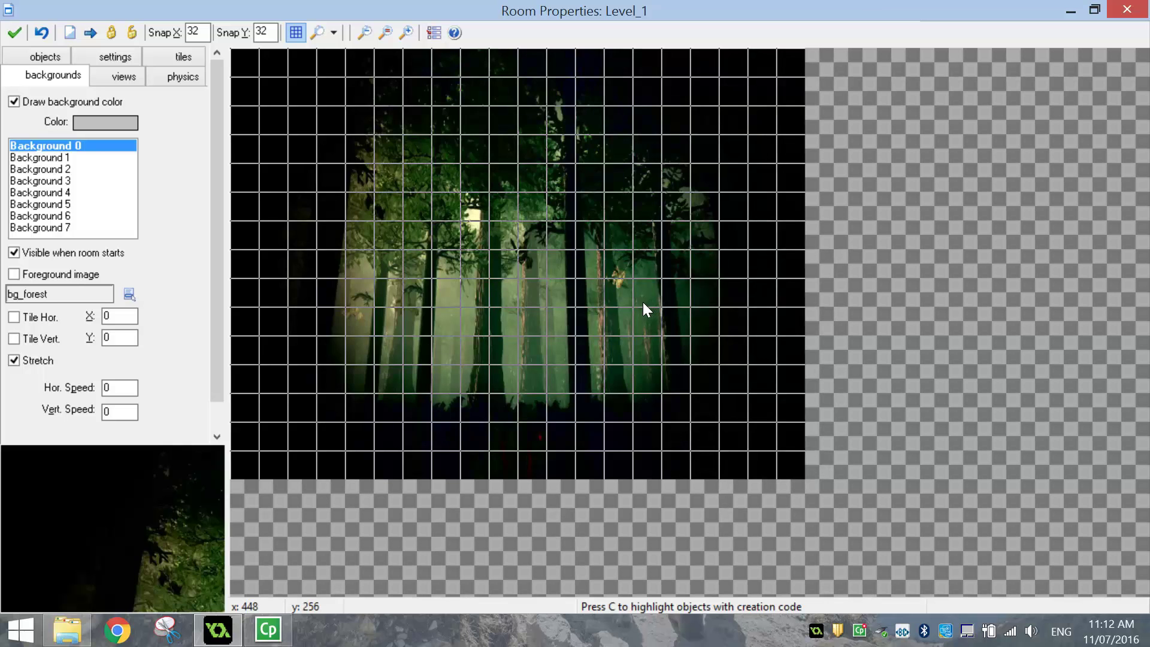
- Choose obj_wall as the object to add and build a one-cell-thick wall border around the whole Level_1 room
left_click(48, 56)
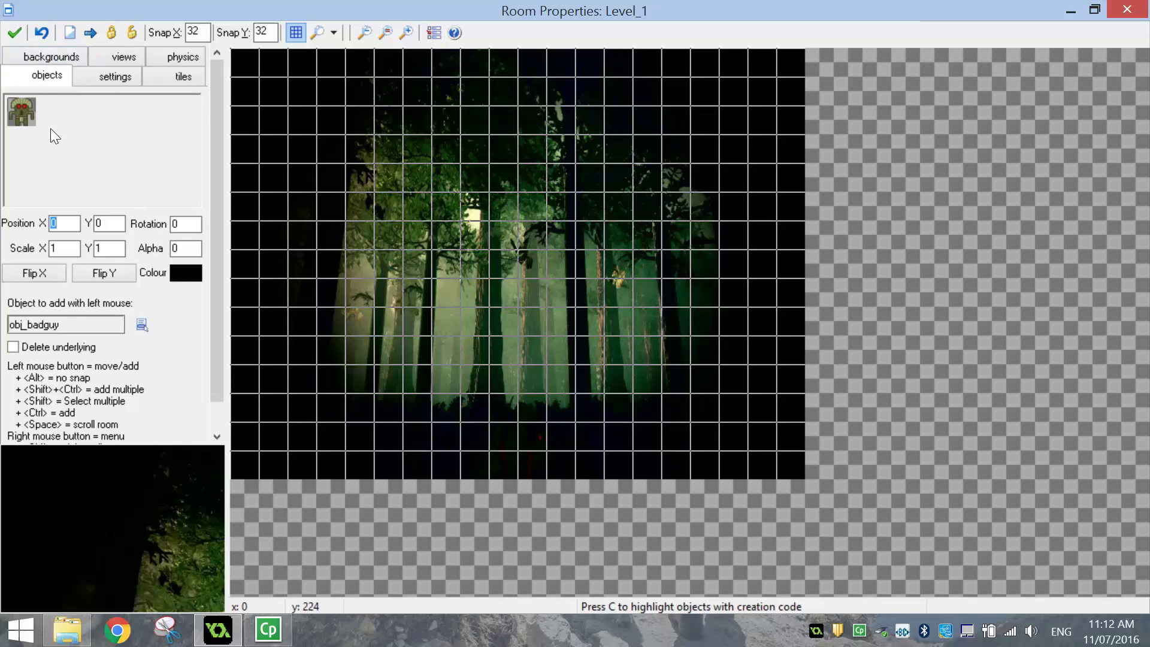
left_click(45, 164)
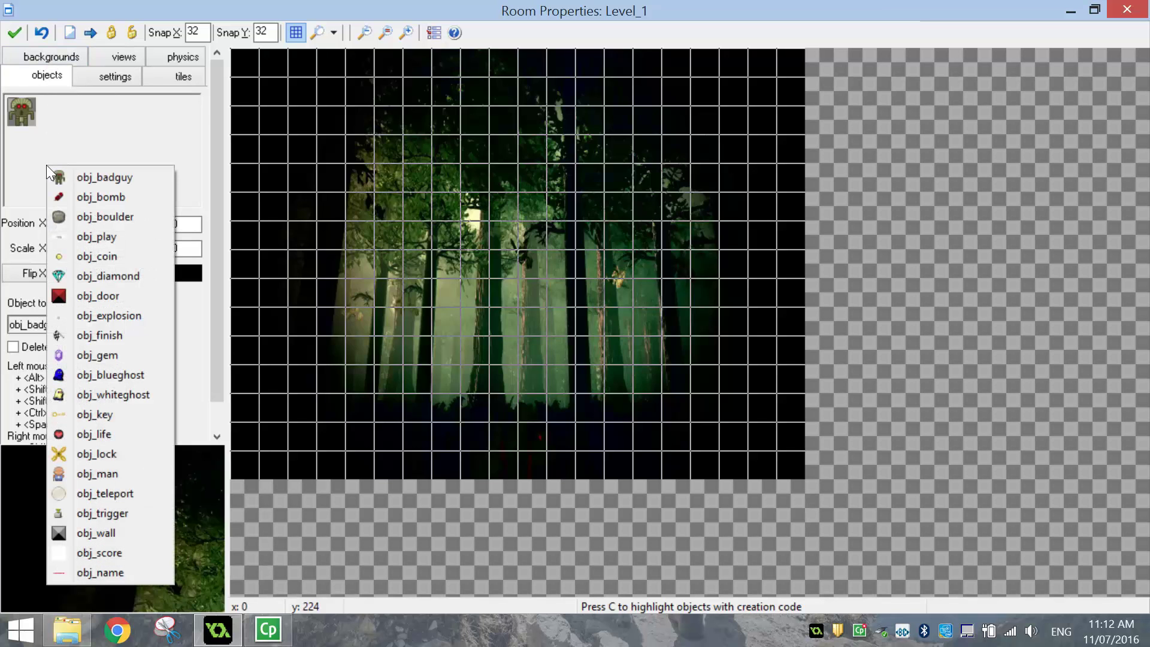
left_click(85, 534)
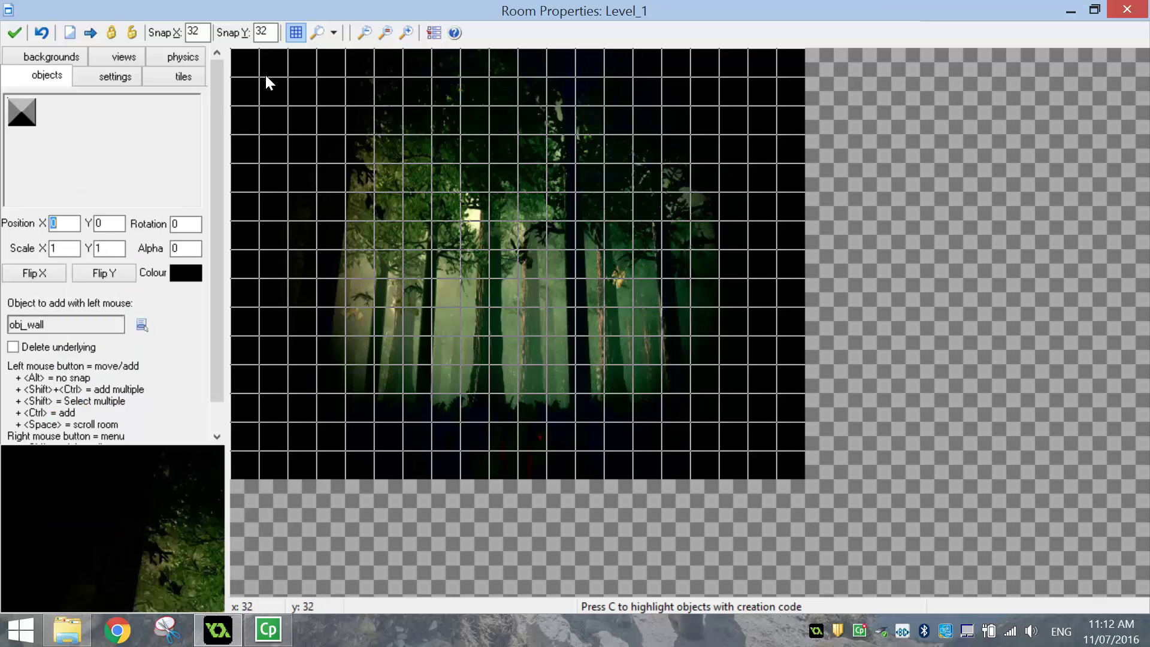
mouse_move(250, 82)
left_mouse_down("ctrl+shift")
mouse_move(241, 343)
mouse_move(254, 462)
mouse_move(438, 474)
mouse_move(785, 462)
mouse_move(781, 65)
mouse_move(275, 62)
left_mouse_up("ctrl+shift")
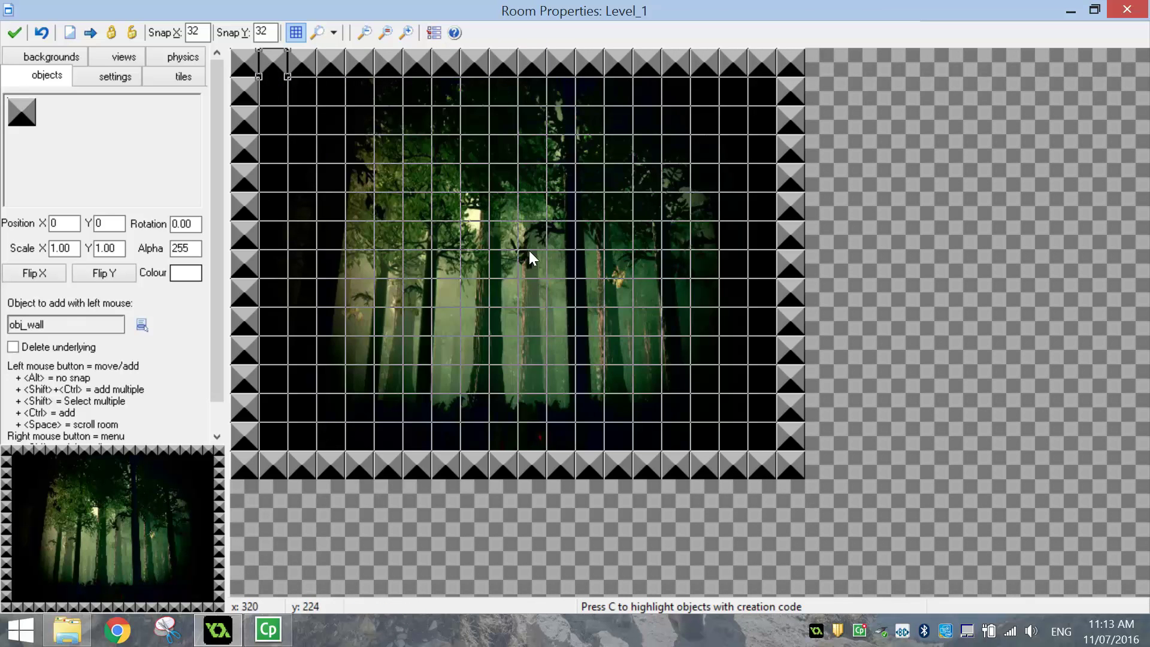
- Add an obj_wall wedge on the room's left border: X 32 from Y 160–320, X 64 from Y 192–288, X 96 from Y 224–256
left_click(271, 215)
left_click(271, 234)
left_click(272, 264)
left_click(273, 294)
left_click(275, 320)
left_click(274, 353)
left_click(303, 235)
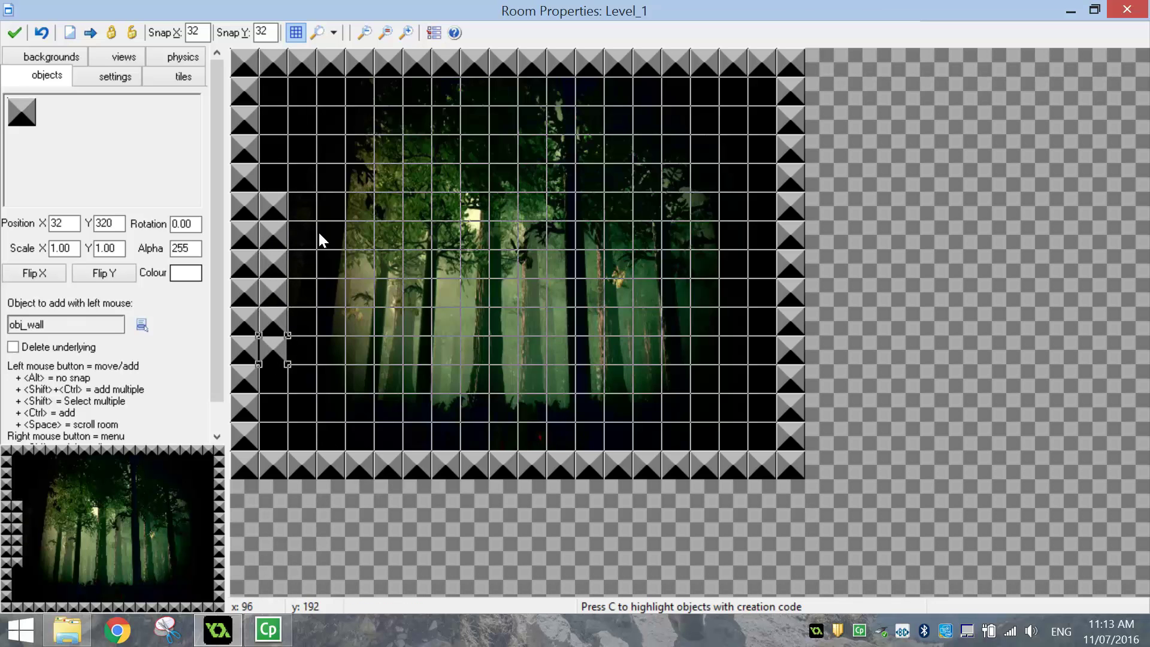
left_click(307, 266)
left_click(303, 294)
left_click(305, 321)
left_click(336, 265)
left_click(335, 294)
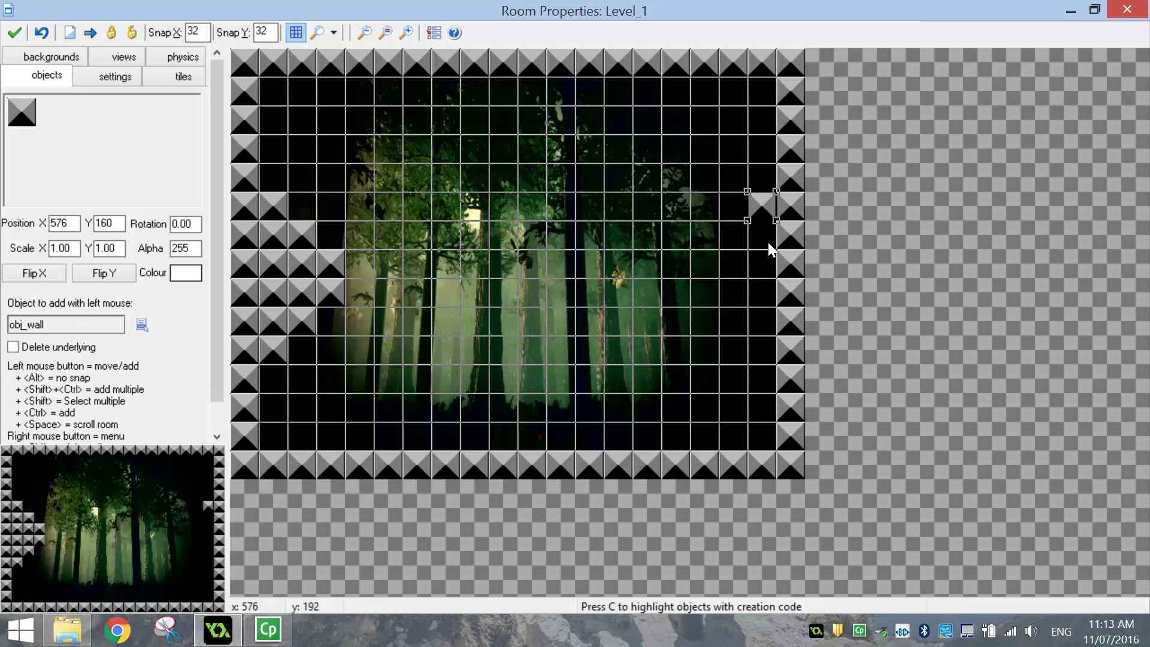
- Mirror the wall wedge by hand on the right border: X 576 from Y 160–320, X 544 from Y 192–288, X 512 from Y 224–256
left_click(762, 207)
left_click(762, 234)
left_click(762, 264)
left_click(762, 293)
left_click(762, 321)
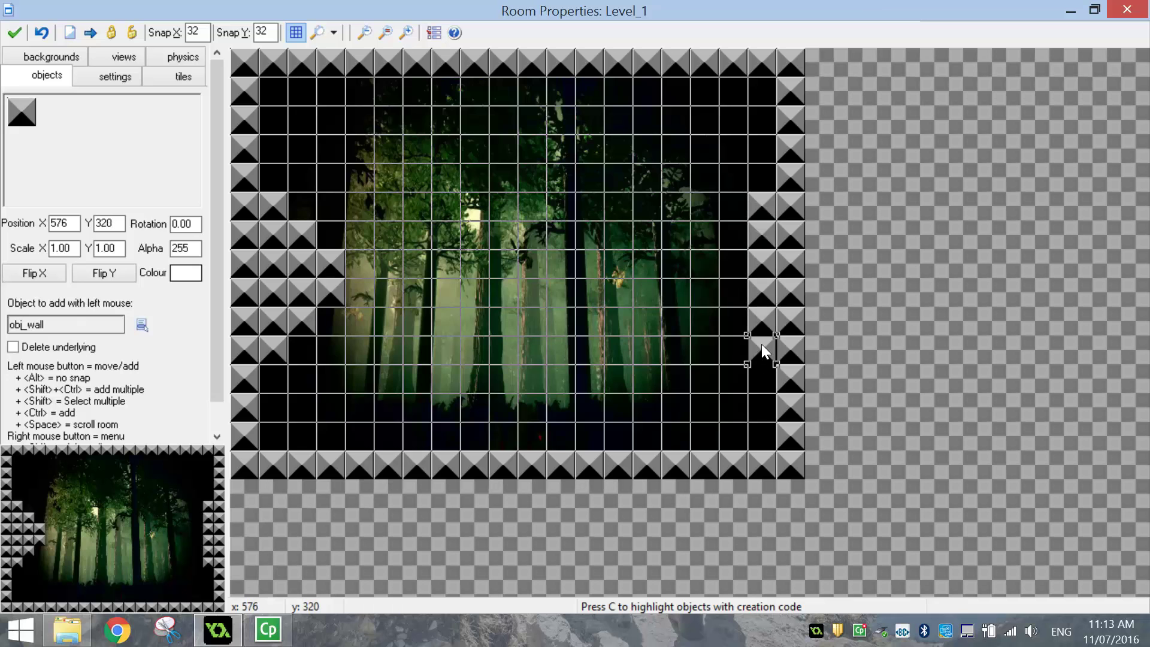
left_click(733, 314)
left_click(731, 286)
left_click(731, 262)
left_click(730, 238)
left_click(714, 264)
left_click(707, 293)
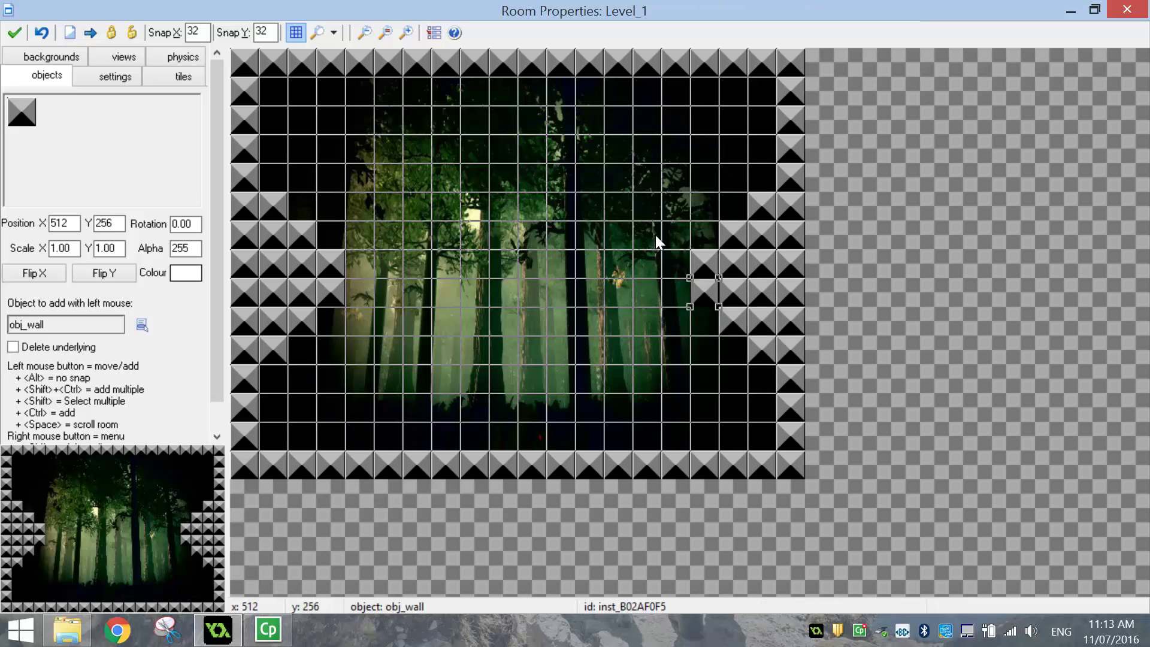
- Place a row of obj_wall blocks below the room's top border at Y 32, from X 192 to X 416
left_click(419, 94)
left_click(449, 94)
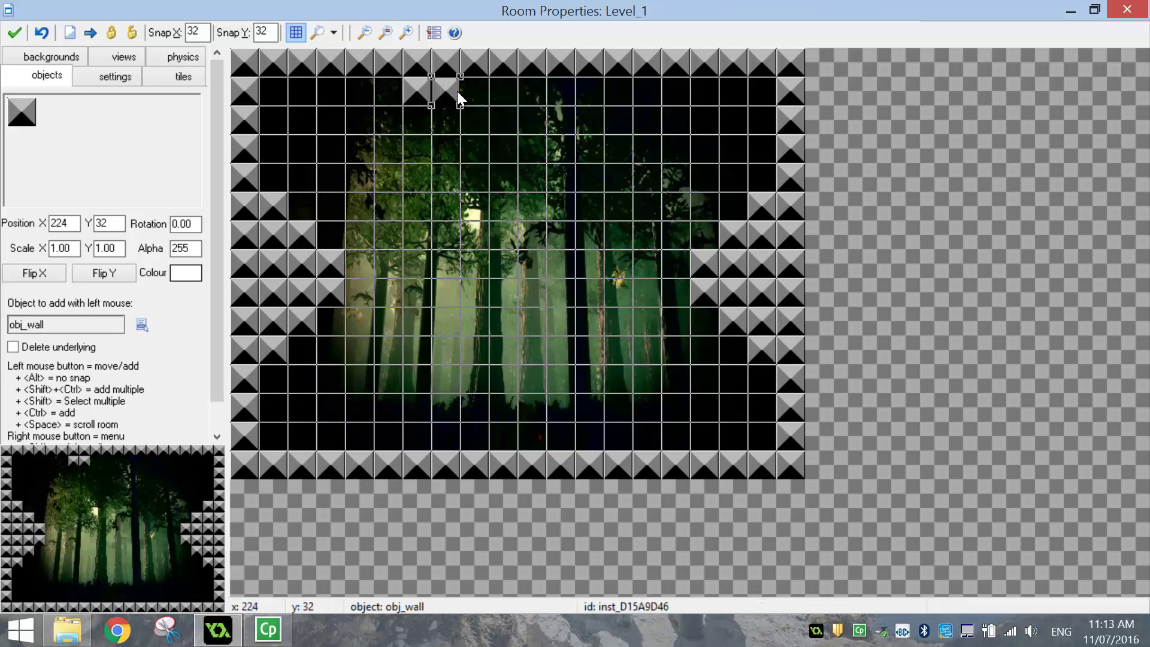
left_click(476, 94)
left_click(505, 91)
left_click(536, 91)
left_click(566, 89)
left_click(593, 85)
left_click(612, 85)
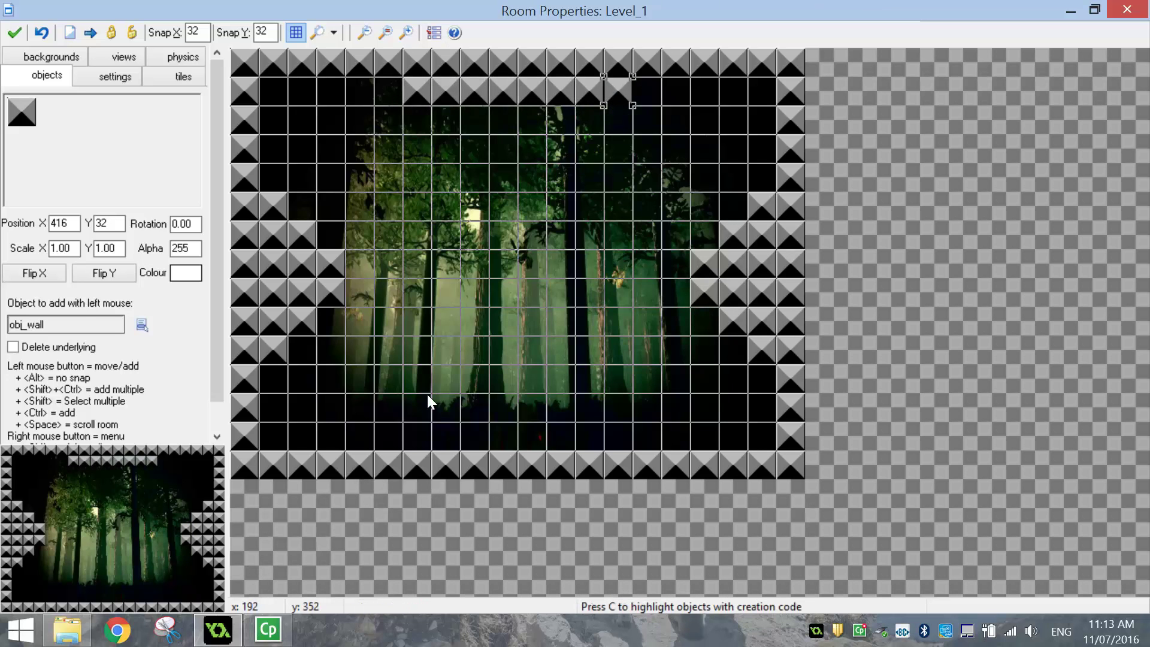
- Place a row of obj_wall blocks above the room's bottom border at Y 416, from X 192 to X 416
left_click(421, 436)
left_click(449, 437)
left_click(477, 435)
left_click(505, 434)
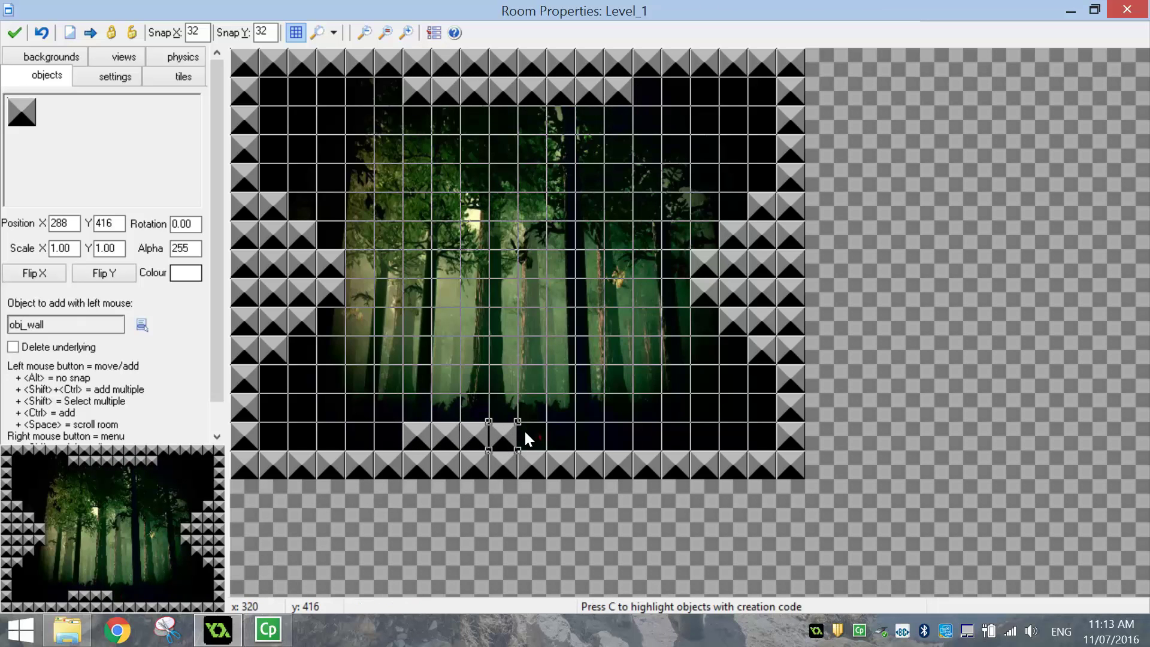
left_click(555, 433)
left_click(539, 433)
left_click(605, 433)
left_click(585, 433)
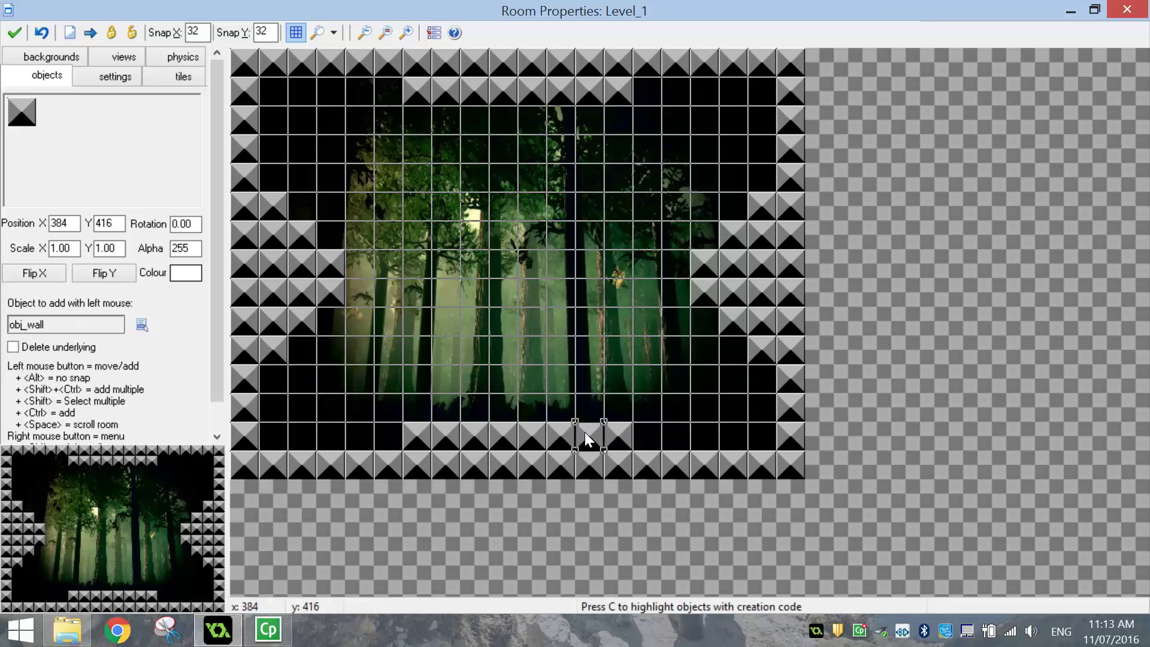
- Stack a second, narrower row of obj_wall blocks on the bottom row at Y 384, from X 224 to X 384
left_click(475, 406)
left_click(504, 405)
left_click(529, 404)
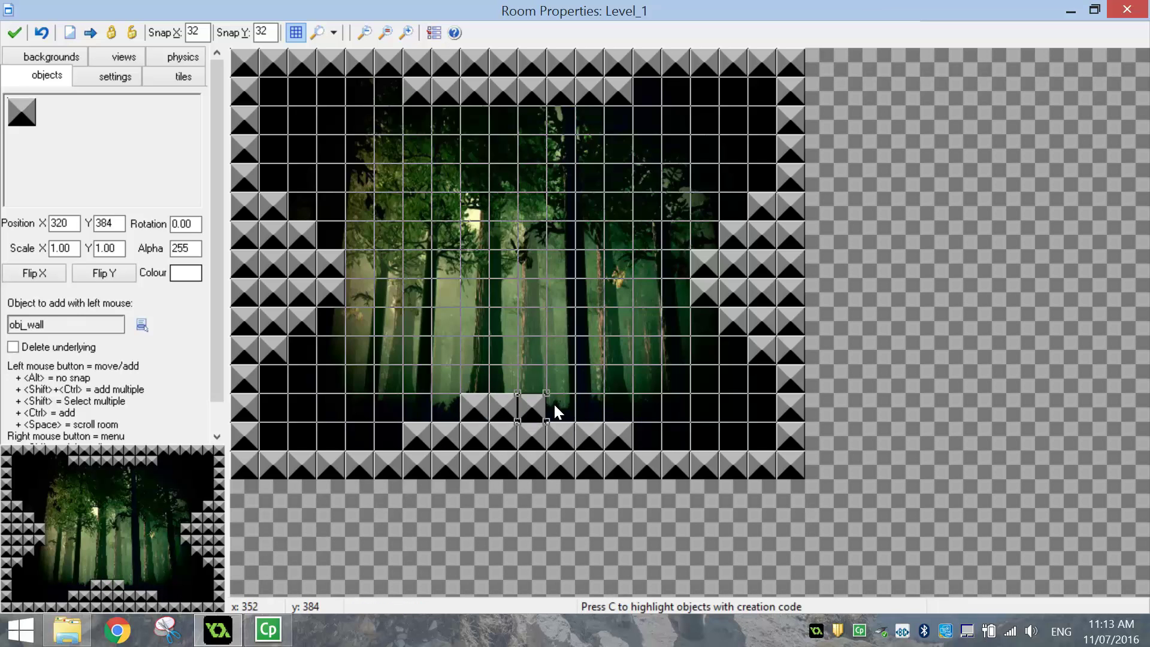
left_click(557, 404)
left_click(595, 405)
left_click(448, 402)
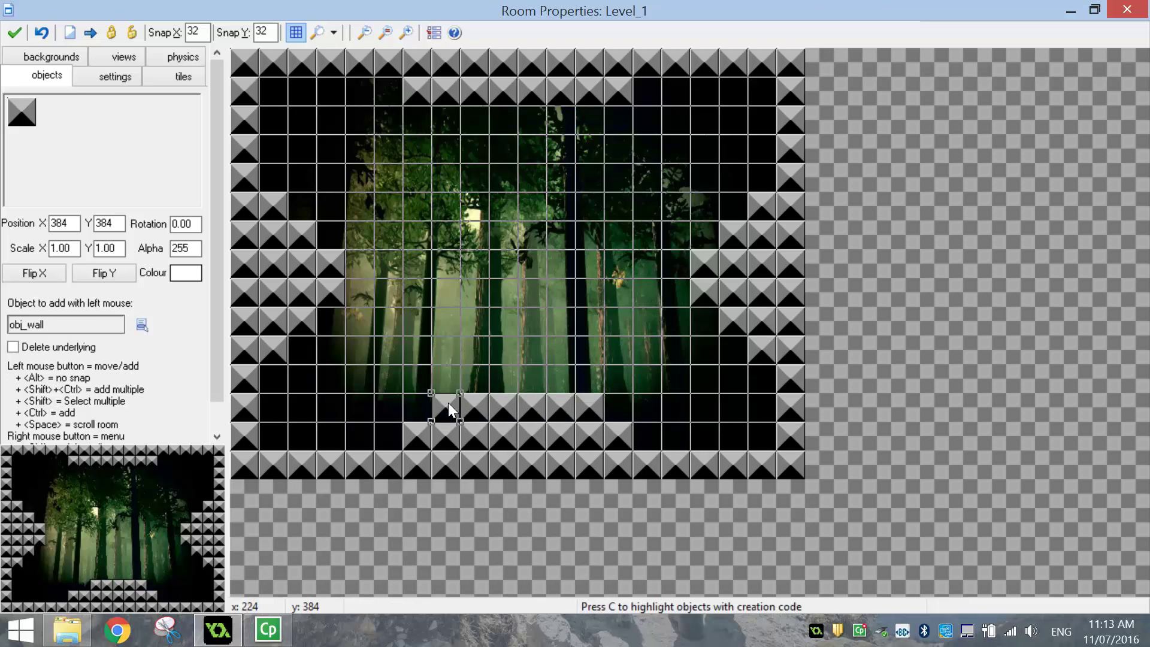
- Finish the bottom wall pyramid with rows at Y 352 from X 256 to 352 and at Y 320 from X 288 to 320
left_click(484, 377)
left_click(506, 377)
left_click(530, 378)
left_click(552, 377)
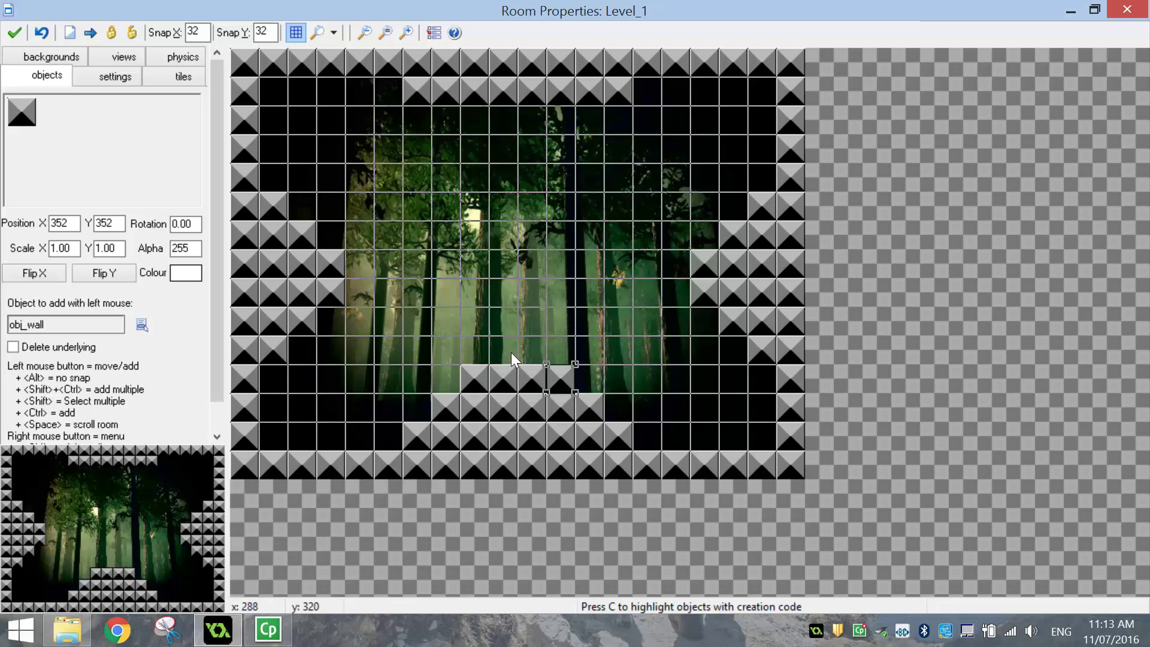
left_click(503, 351)
left_click(530, 349)
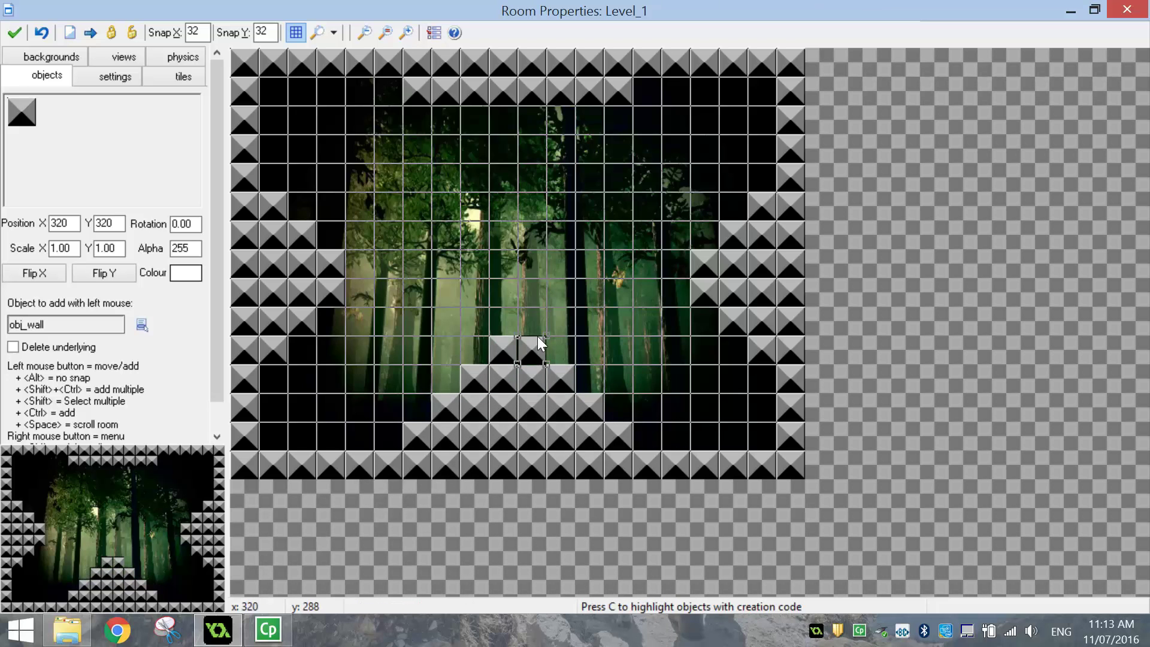
- Complete the inverted top wall pyramid with rows at Y 64 (X 224–384), Y 96 (X 256–352) and Y 128 (X 288–320)
left_click(447, 120)
left_click(475, 120)
left_click(504, 119)
left_click(532, 120)
left_click(561, 120)
left_click(589, 120)
left_click(483, 148)
left_click(504, 147)
left_click(532, 145)
left_click(561, 146)
left_click(509, 168)
left_click(526, 176)
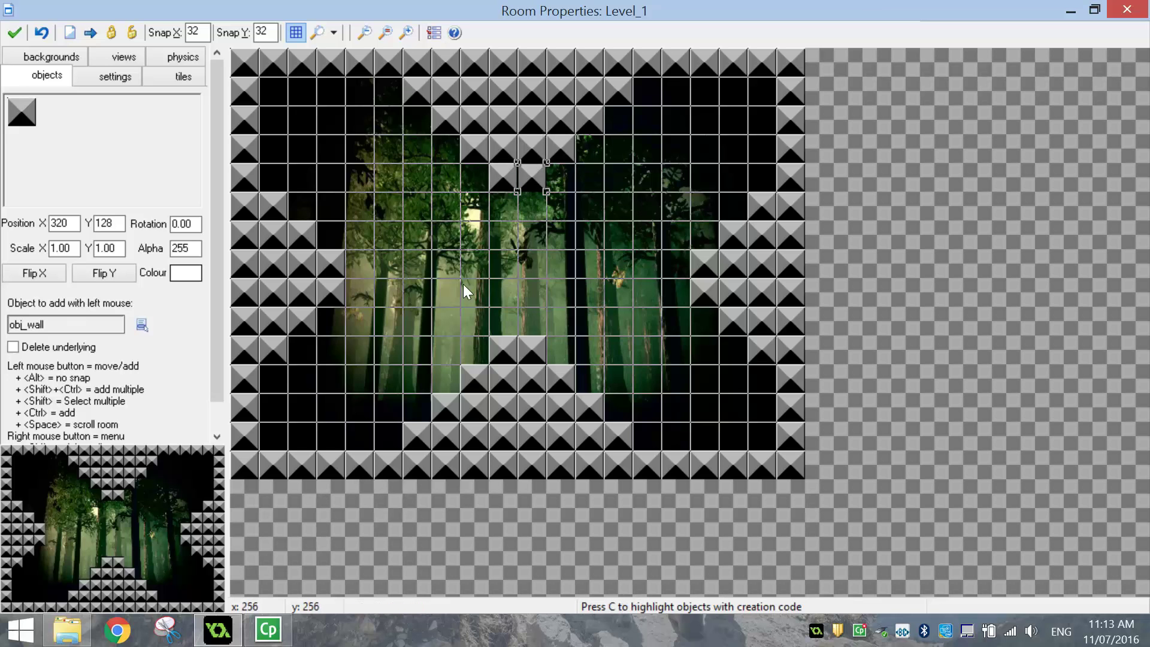
- Place obj_diamond instances along both slopes of the bottom wall pyramid, from X 160, Y 416 over the peak to X 448, Y 416
left_click(96, 142)
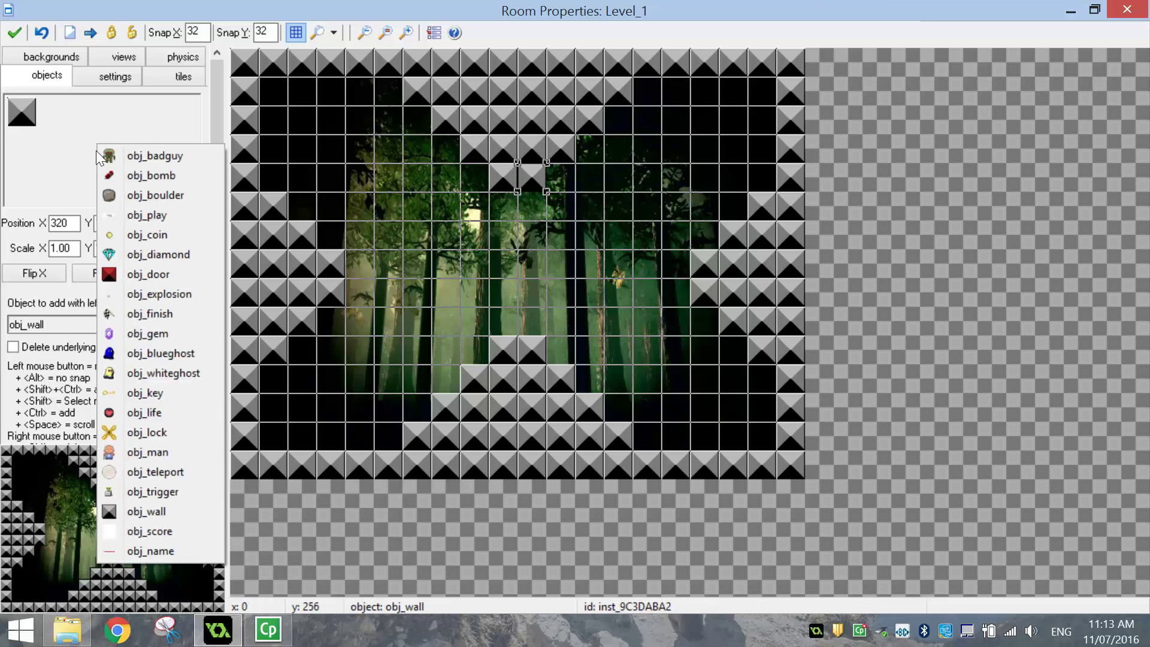
left_click(159, 260)
left_click(374, 434)
left_click(422, 400)
left_click(451, 374)
left_click(478, 348)
left_click(509, 324)
left_click(530, 322)
left_click(563, 350)
left_click(590, 378)
left_click(617, 403)
left_click(640, 427)
- Line the right wall wedge with obj_diamond instances, from X 576, Y 352 around its tip to X 576, Y 128
left_click(760, 372)
left_click(724, 341)
left_click(700, 316)
left_click(671, 281)
left_click(674, 268)
left_click(702, 238)
left_click(729, 210)
left_click(762, 180)
- Line the inverted top wall pyramid with obj_diamond instances, from X 448, Y 32 around its tip to X 160, Y 32
left_click(652, 93)
left_click(617, 122)
left_click(590, 150)
left_click(565, 177)
left_click(534, 205)
left_click(504, 205)
left_click(475, 177)
left_click(445, 149)
left_click(417, 120)
left_click(388, 91)
- Line the left wall wedge with obj_diamond instances, from X 32, Y 128 around its tip to X 32, Y 352
left_click(273, 179)
left_click(303, 207)
left_click(332, 236)
left_click(360, 264)
left_click(359, 289)
left_click(331, 321)
left_click(302, 350)
left_click(275, 378)
- Place one obj_man instance in the room's lower-left corner at X 32, Y 416
left_click(128, 157)
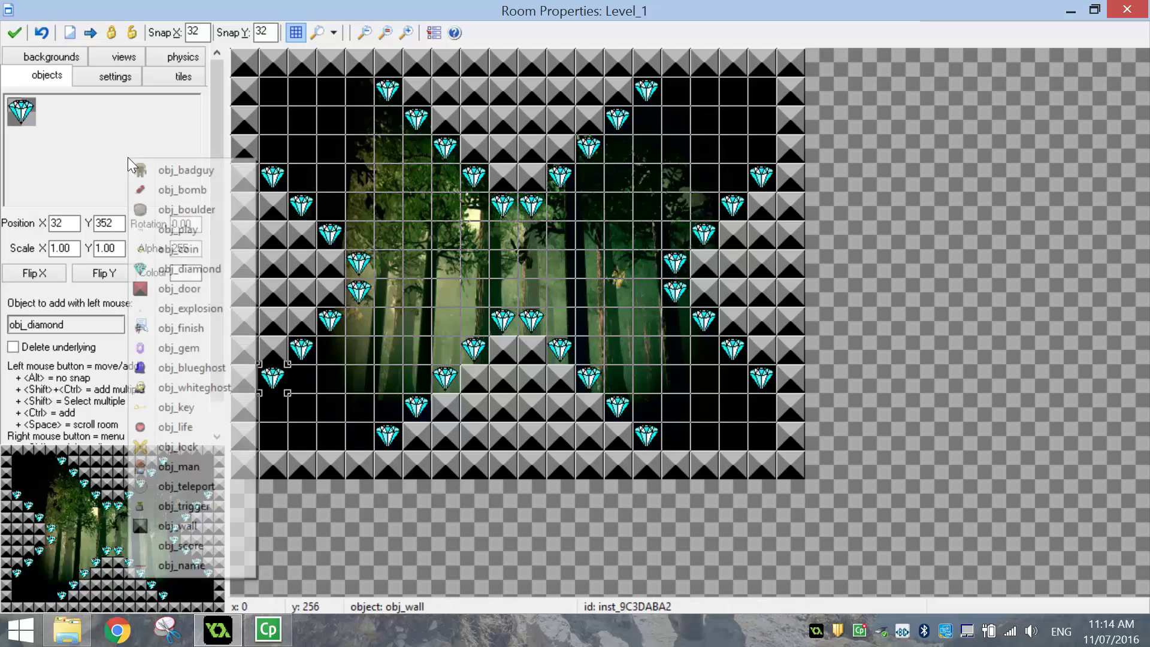
left_click(185, 467)
left_click(273, 438)
- Place one obj_finish instance in the lower-right corner at X 576, Y 416, and accept the Level_1 room's changes
left_click(145, 124)
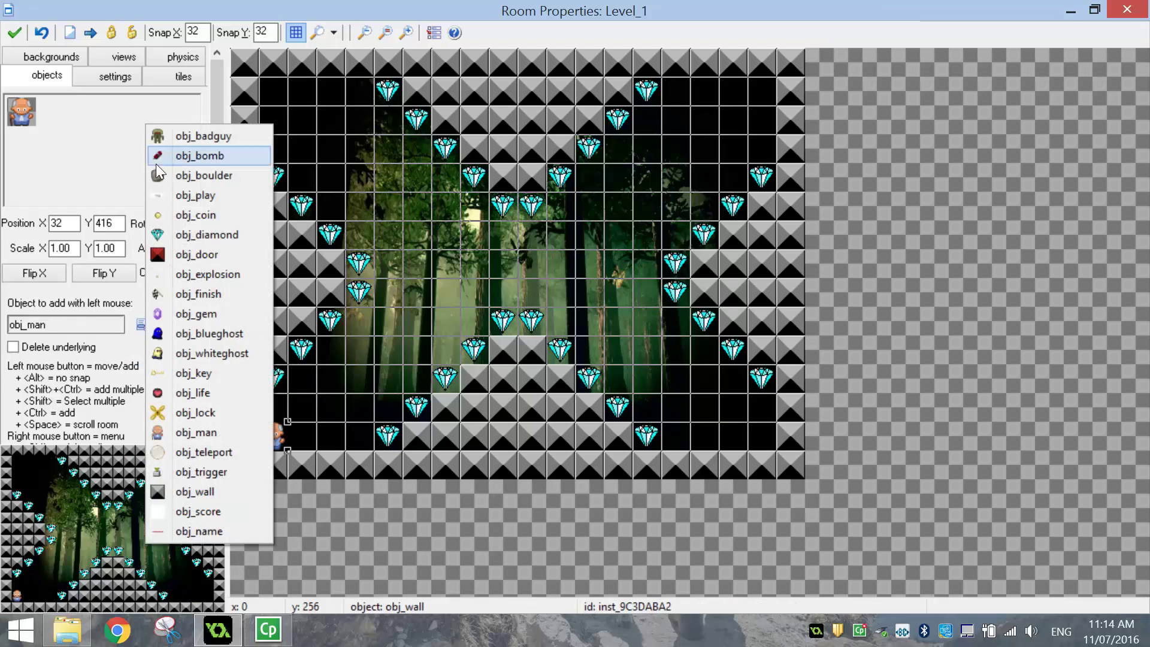
left_click(180, 297)
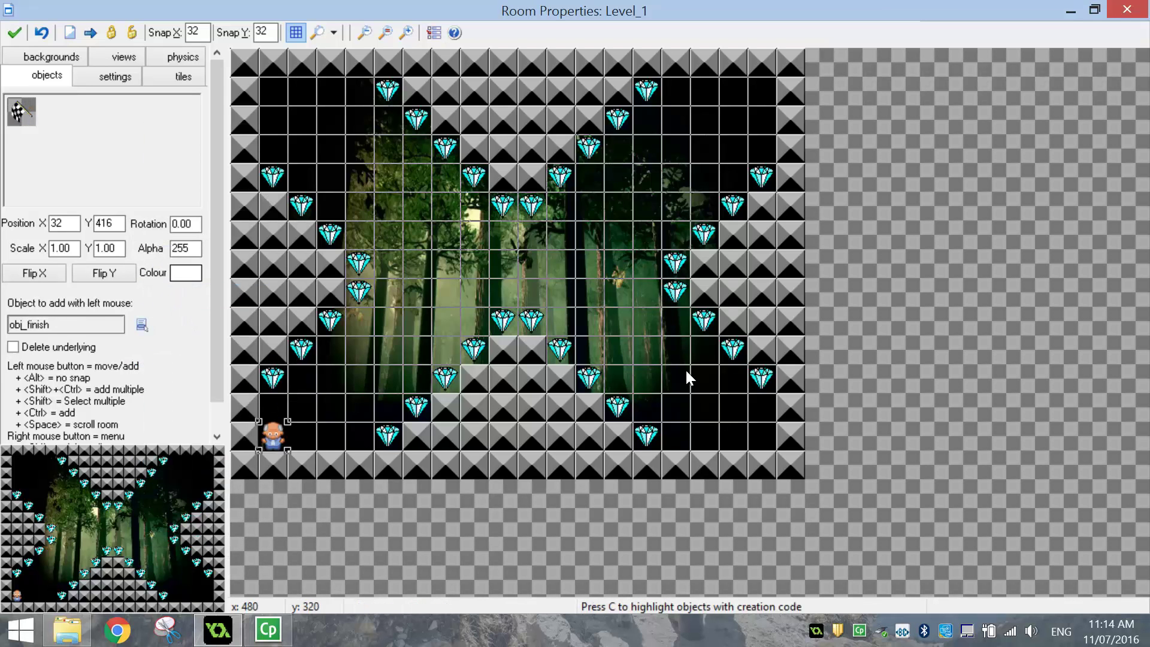
left_click(760, 432)
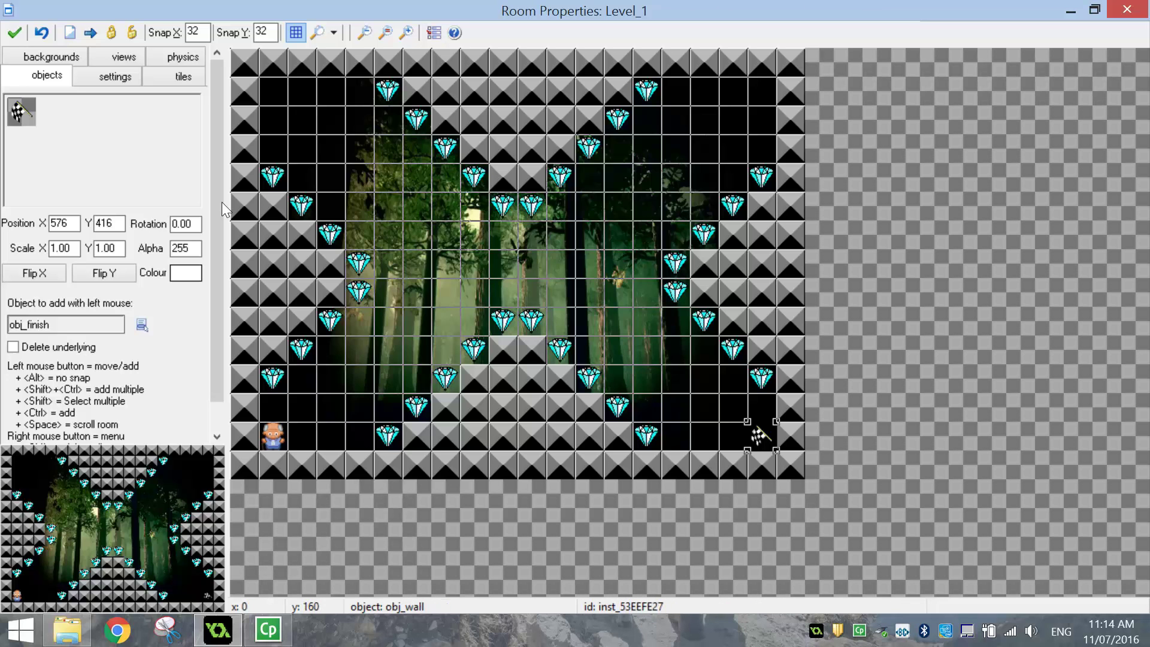
left_click(15, 33)
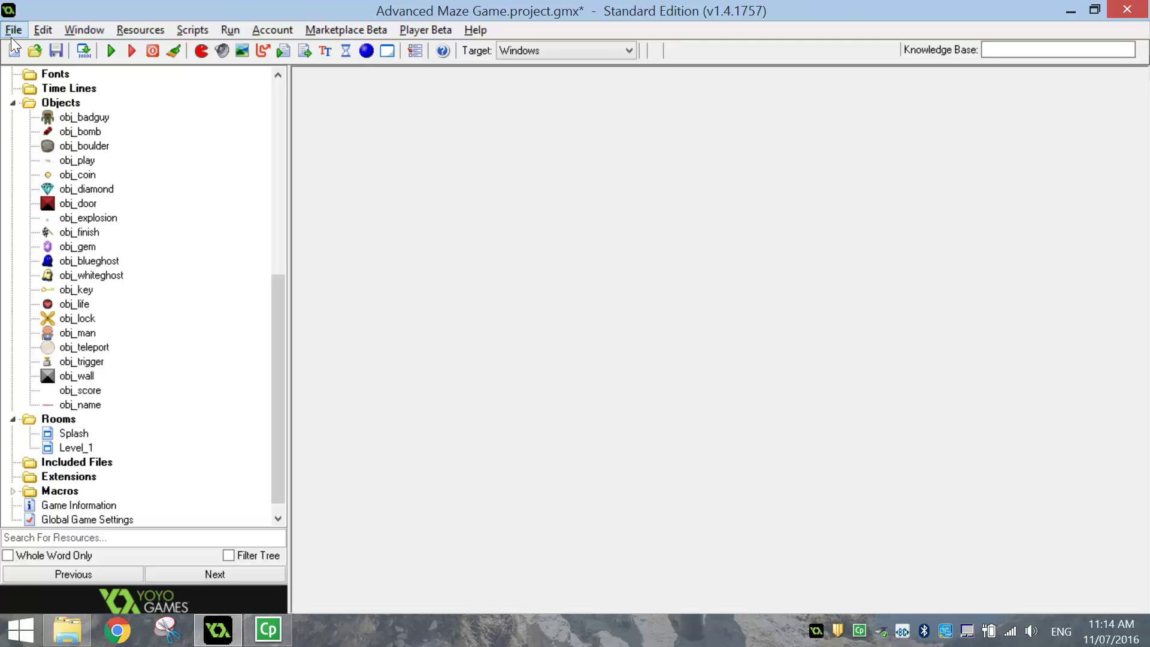
- Create another room, enlarge its properties window to full screen, and name the room Level_2
left_click(388, 51)
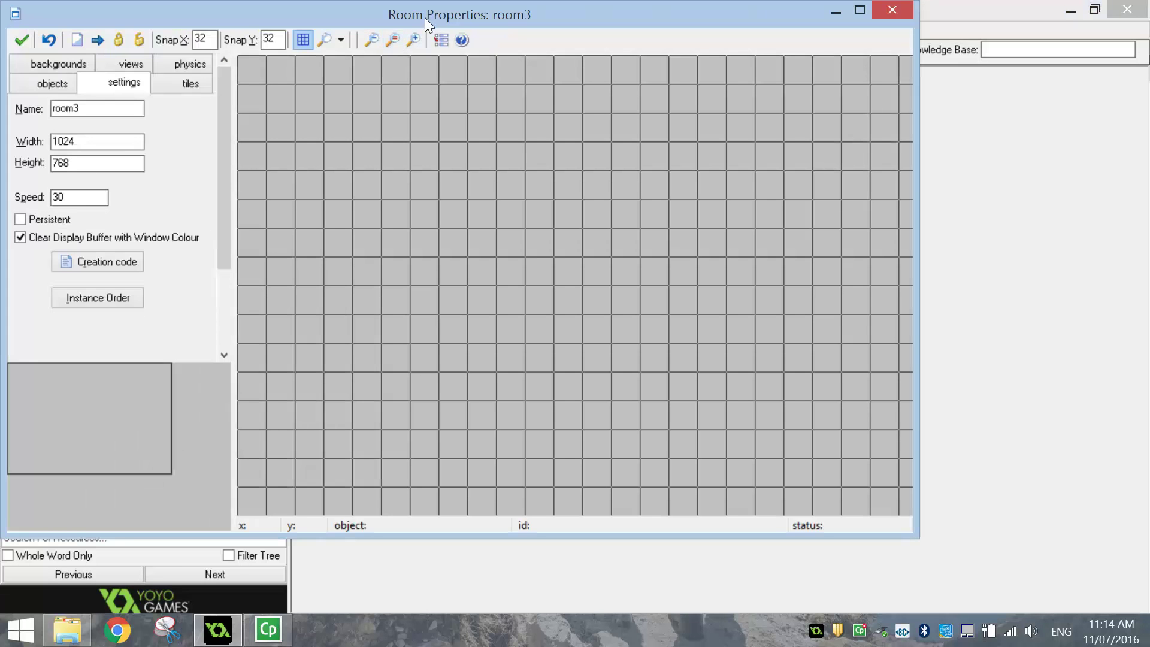
double_click(426, 17)
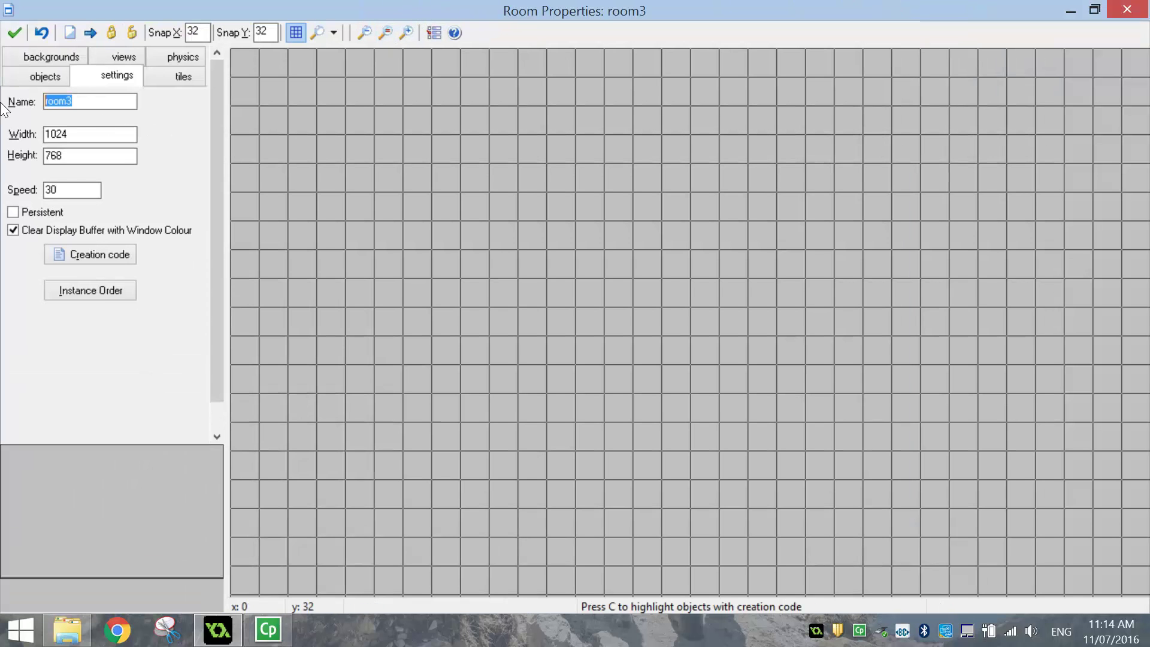
type("Level")
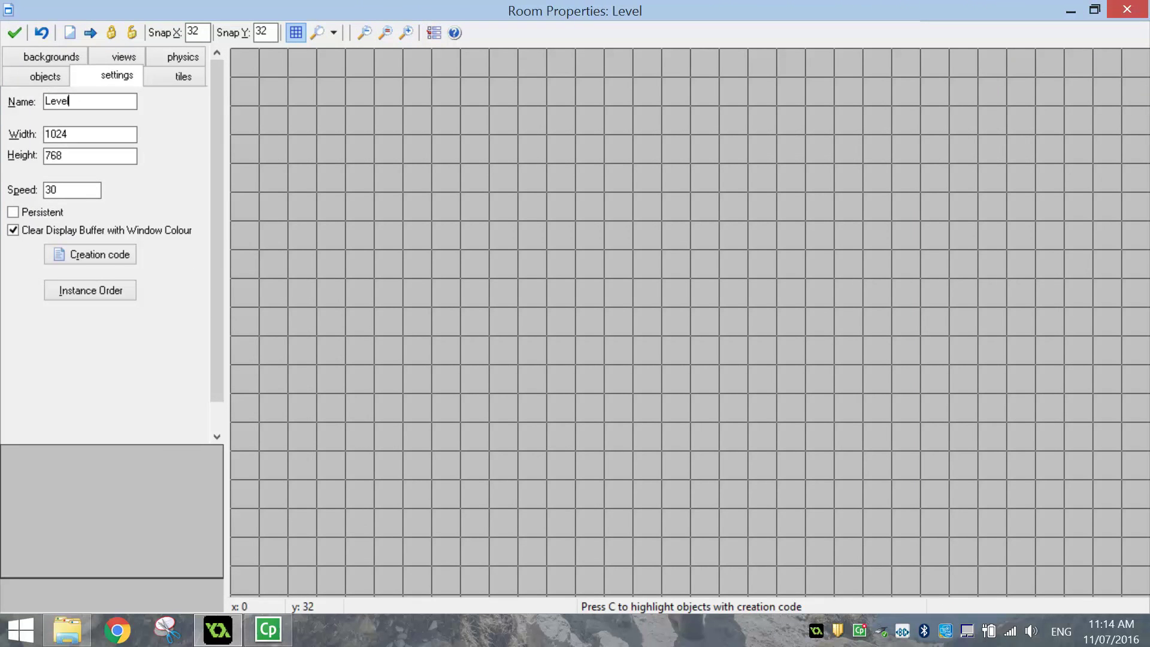
type("_2")
- Set the Level_2 room size to 640 wide by 480 high
key("Tab")
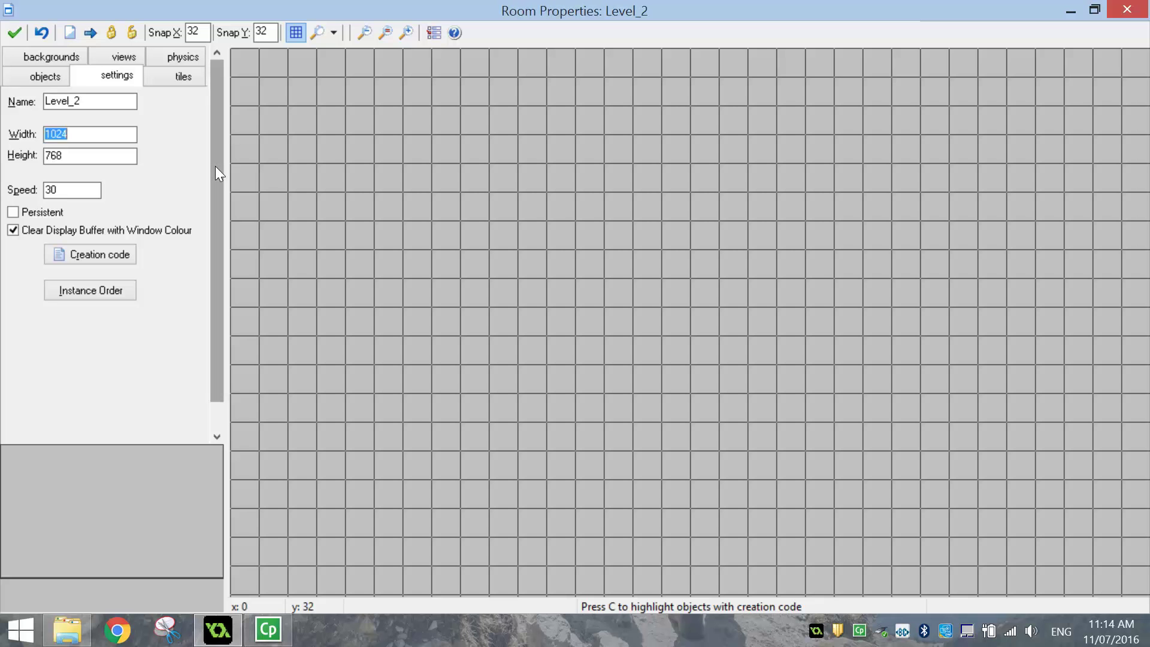
type("640")
key("Tab")
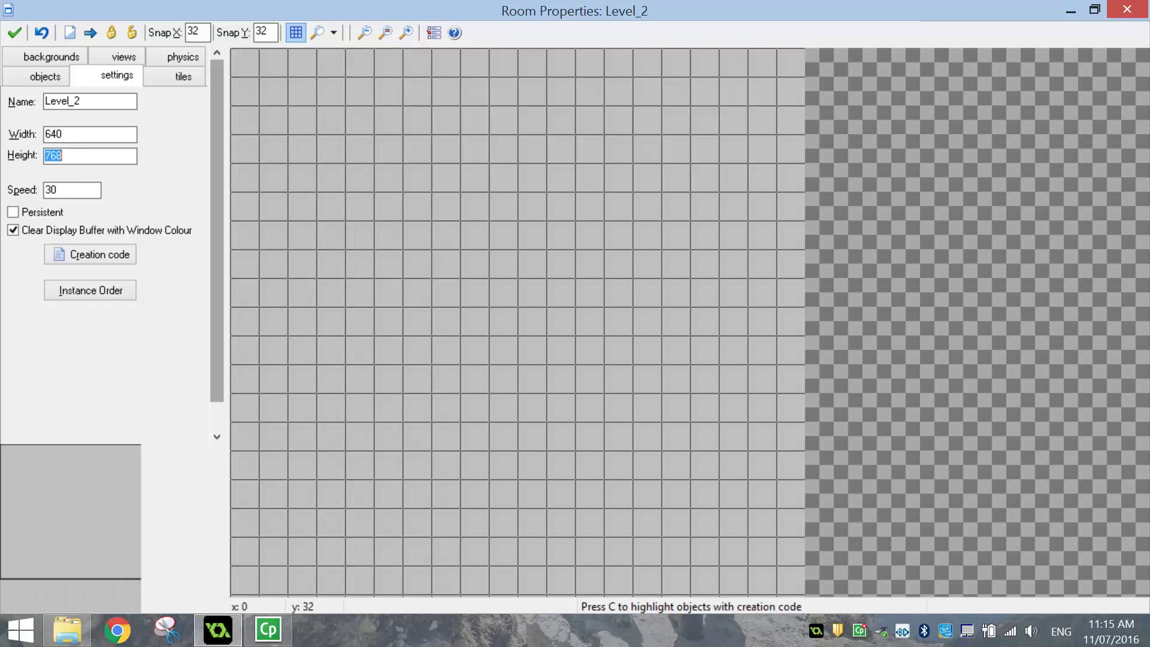
type("480")
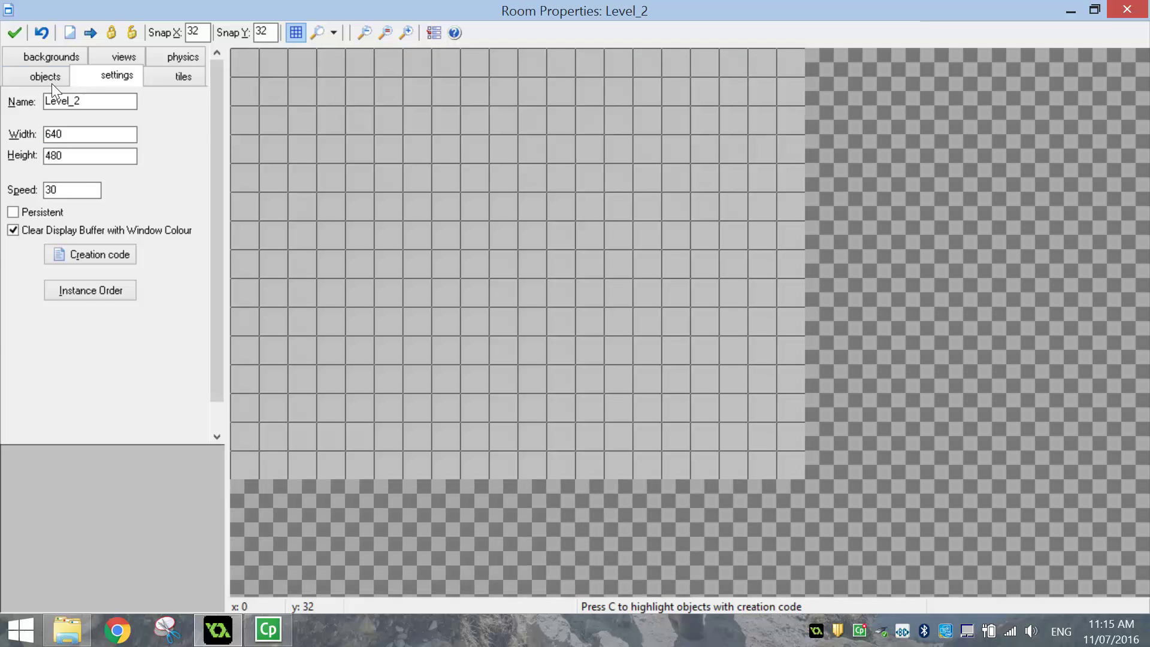
- Give the Level_2 room the bg_night background and stretch it to fill the room
left_click(37, 57)
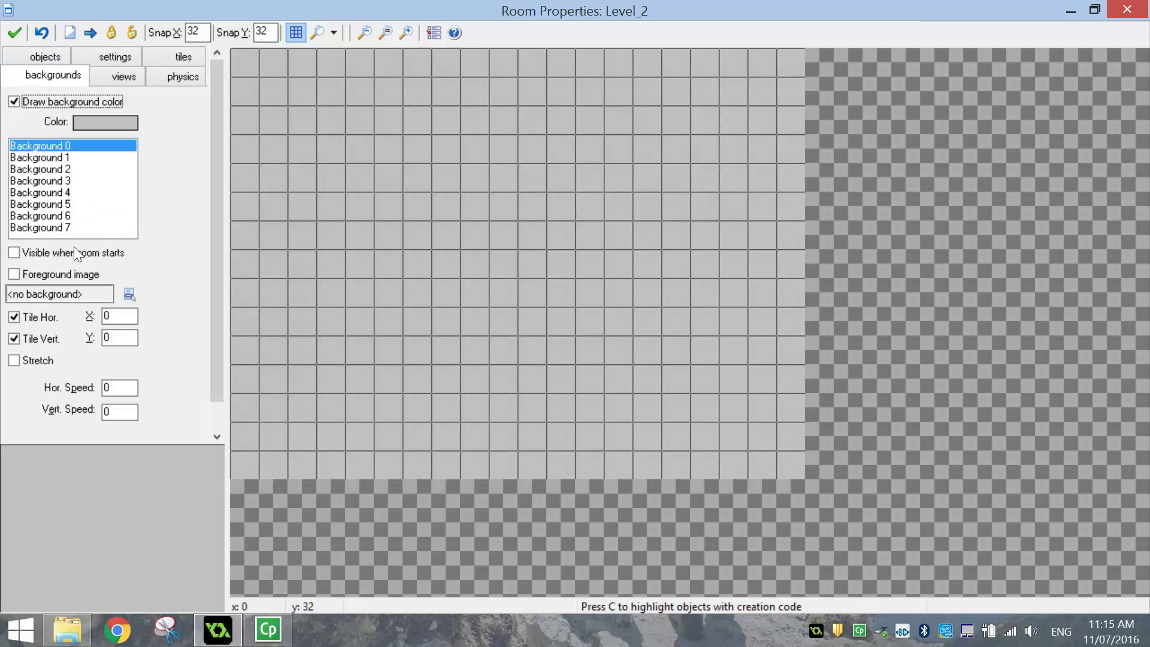
left_click(60, 294)
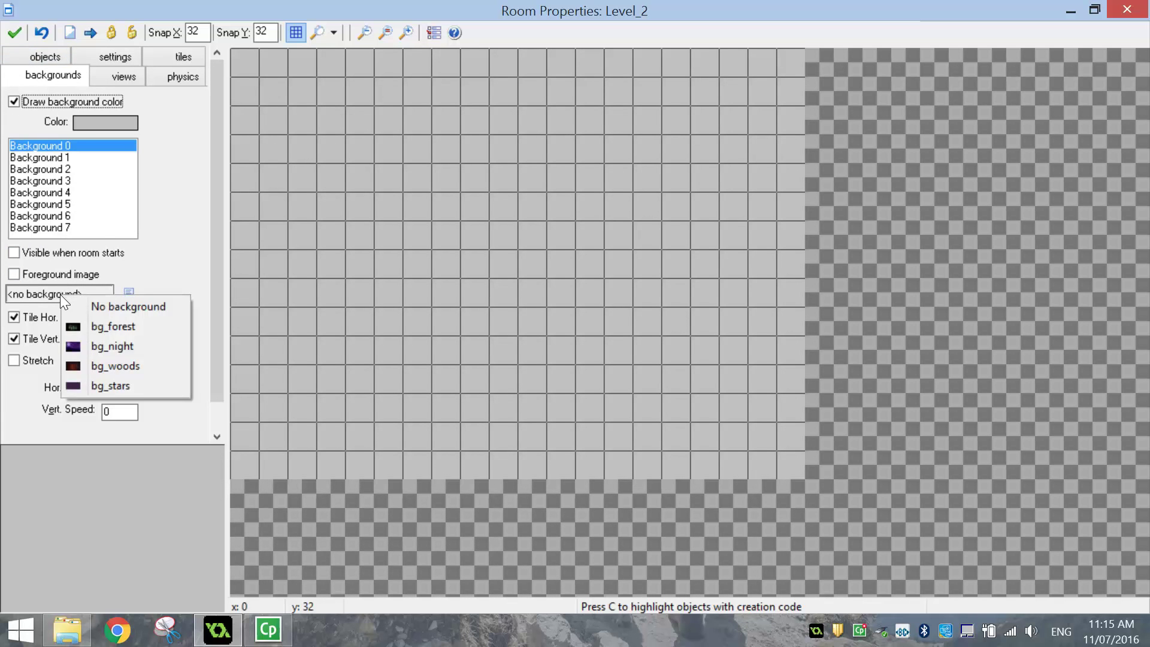
left_click(120, 346)
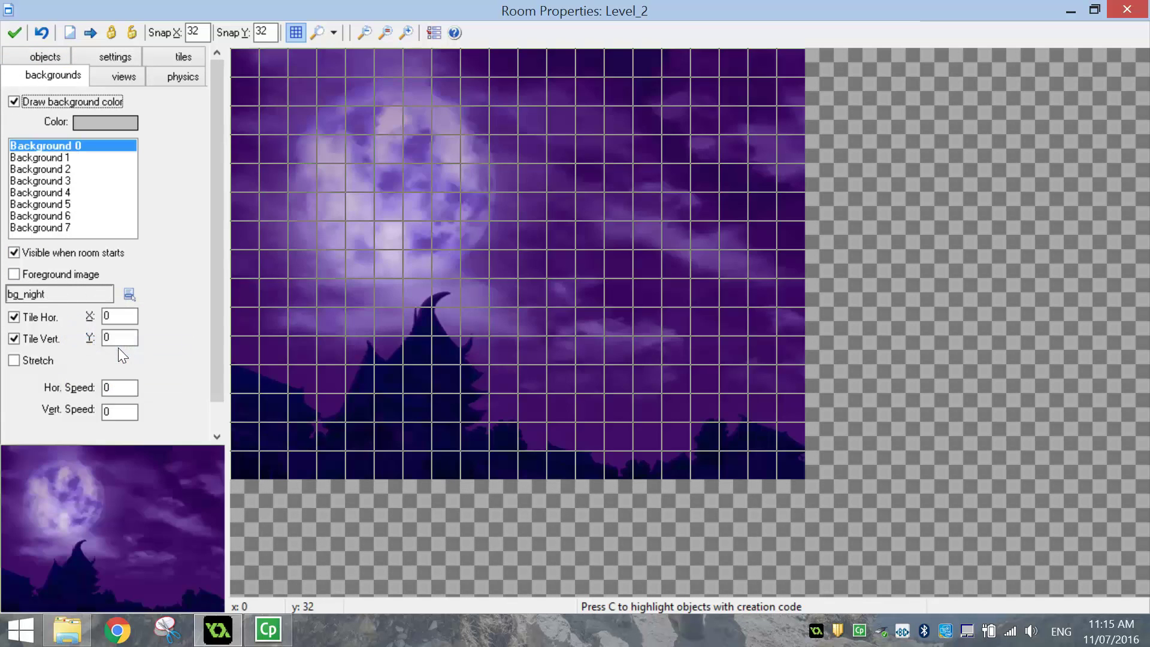
left_click(34, 361)
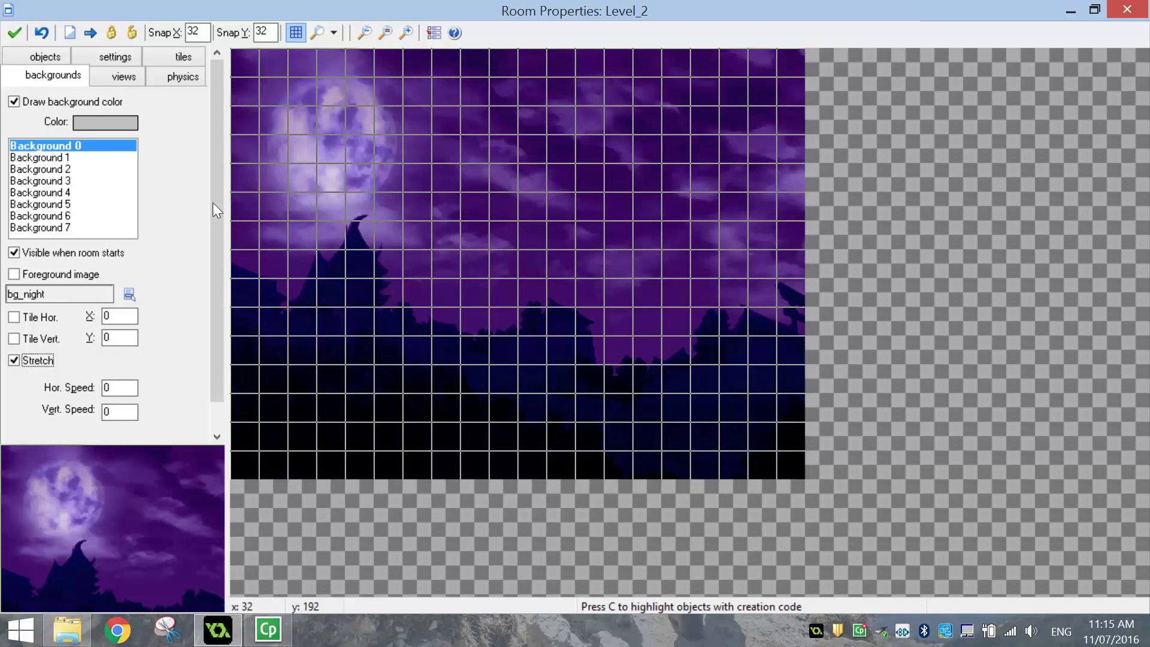
- Surround the entire edge of the Level_2 room with a one-cell border of obj_wall blocks
left_click(54, 58)
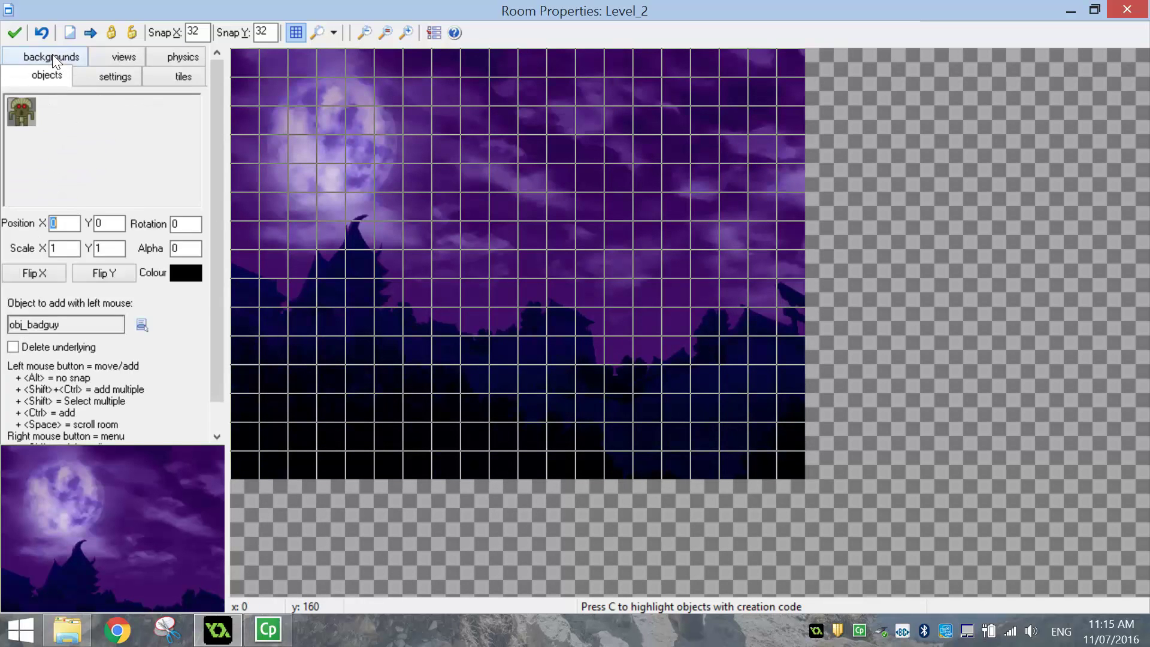
left_click(74, 149)
left_click(133, 518)
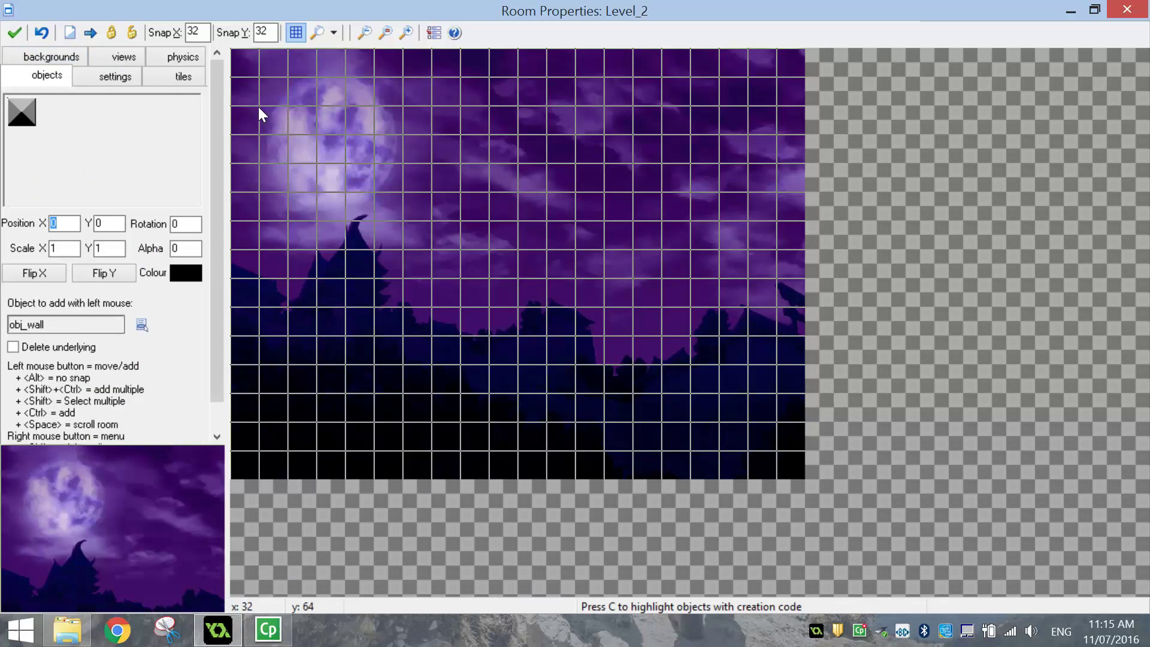
left_click_drag(244, 63, 232, 297, "ctrl+shift")
mouse_move(232, 419)
left_mouse_down("ctrl+shift")
mouse_move(234, 325)
mouse_move(254, 447)
mouse_move(285, 461)
mouse_move(546, 479)
mouse_move(760, 476)
mouse_move(786, 419)
mouse_move(792, 66)
mouse_move(273, 60)
left_mouse_up("ctrl+shift")
right_click(695, 498, "ctrl")
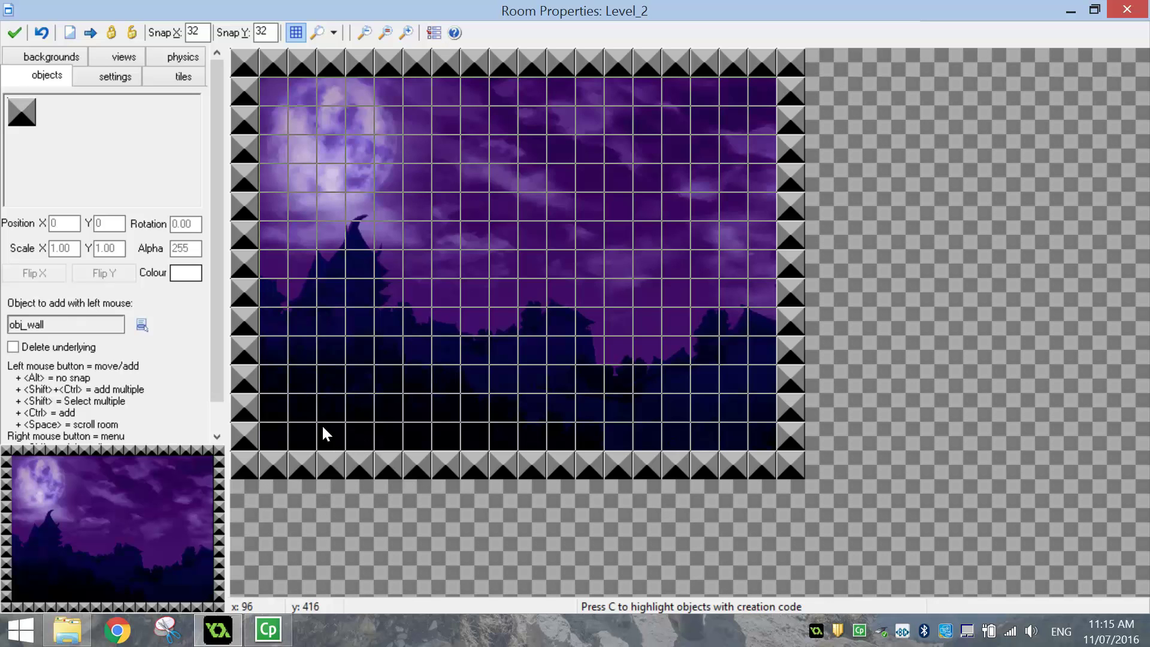
- Place a row of obj_wall blocks at Y 192 from X 192 to 416, plus one block beneath its left end
left_click(414, 237)
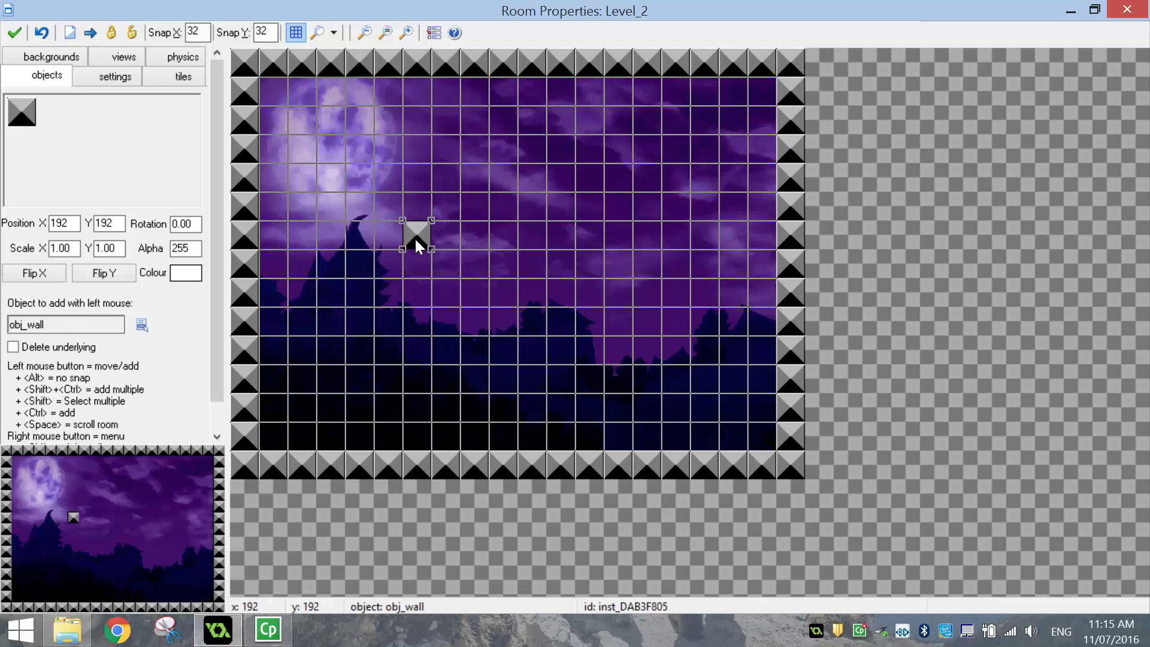
left_click(417, 267)
left_click(446, 235)
left_click(503, 235)
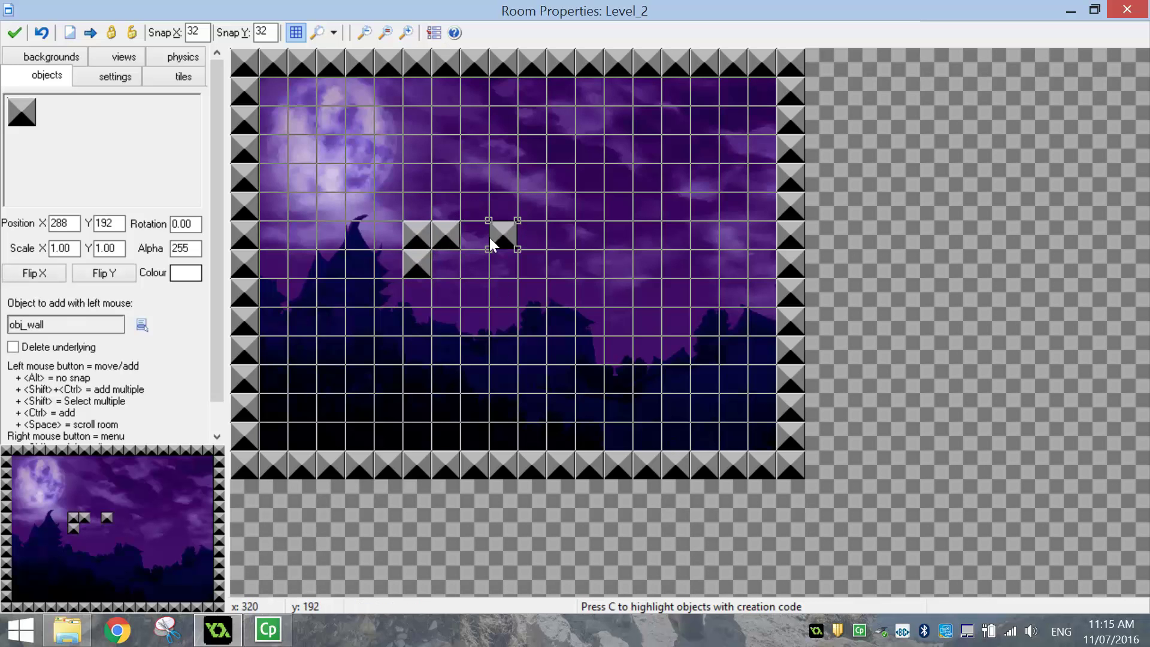
left_click(474, 235)
left_click(561, 234)
left_click(532, 235)
left_click(589, 235)
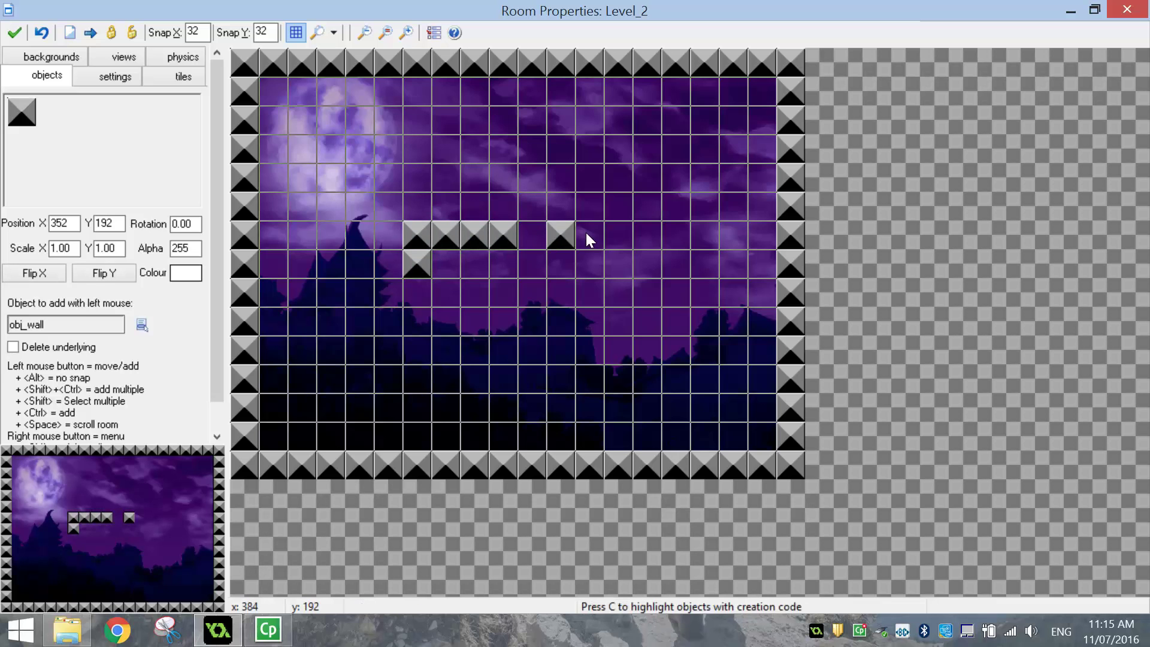
left_click(524, 235)
left_click(612, 239)
- Complete the wall enclosure down to Y 320 with a left gap at Y 256, and add an obj_wall corner from X 480, Y 416 to X 544, Y 352
left_click(617, 261)
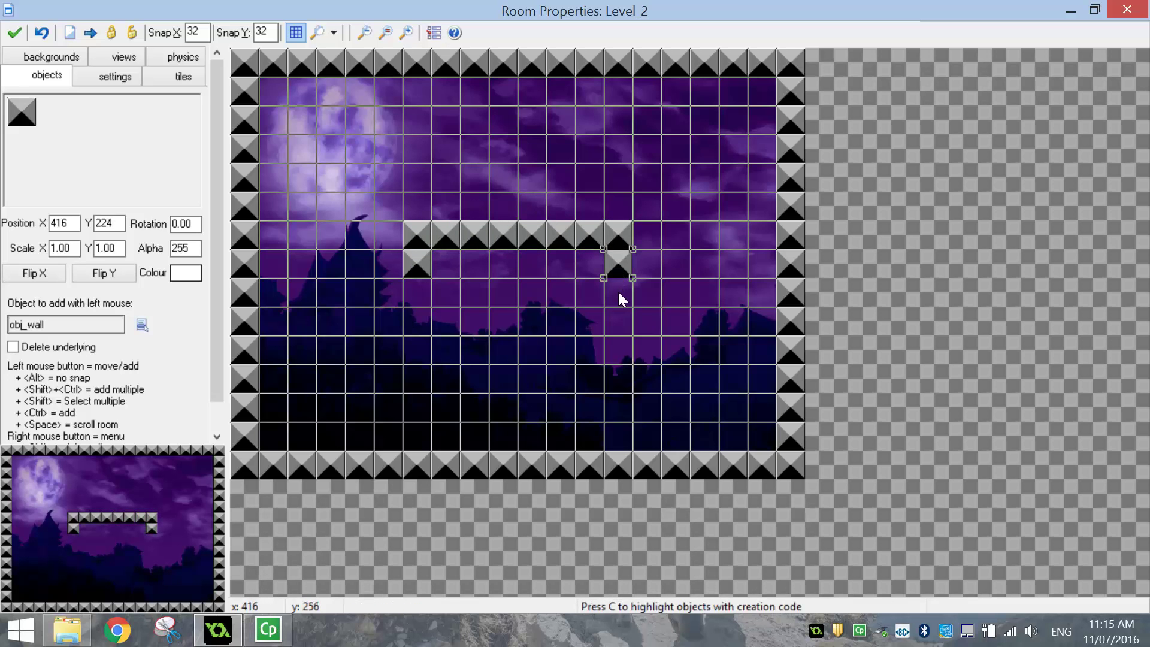
left_click(618, 292)
left_click(620, 318)
left_click_drag(609, 344, 419, 346, "ctrl+shift")
left_click(420, 326)
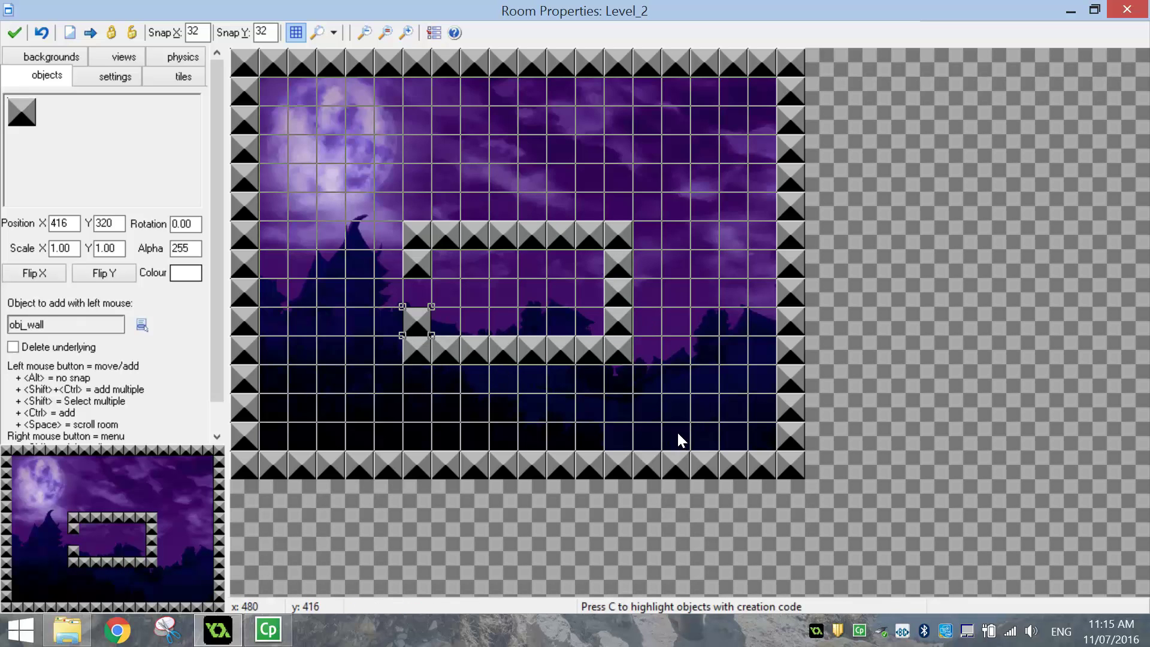
mouse_move(681, 433)
left_mouse_down("ctrl+shift")
mouse_move(675, 390)
mouse_move(696, 377)
mouse_move(743, 380)
left_mouse_up("ctrl+shift")
- Fill the inside of the central wall enclosure with obj_coin instances, six across and three down
left_click(93, 159)
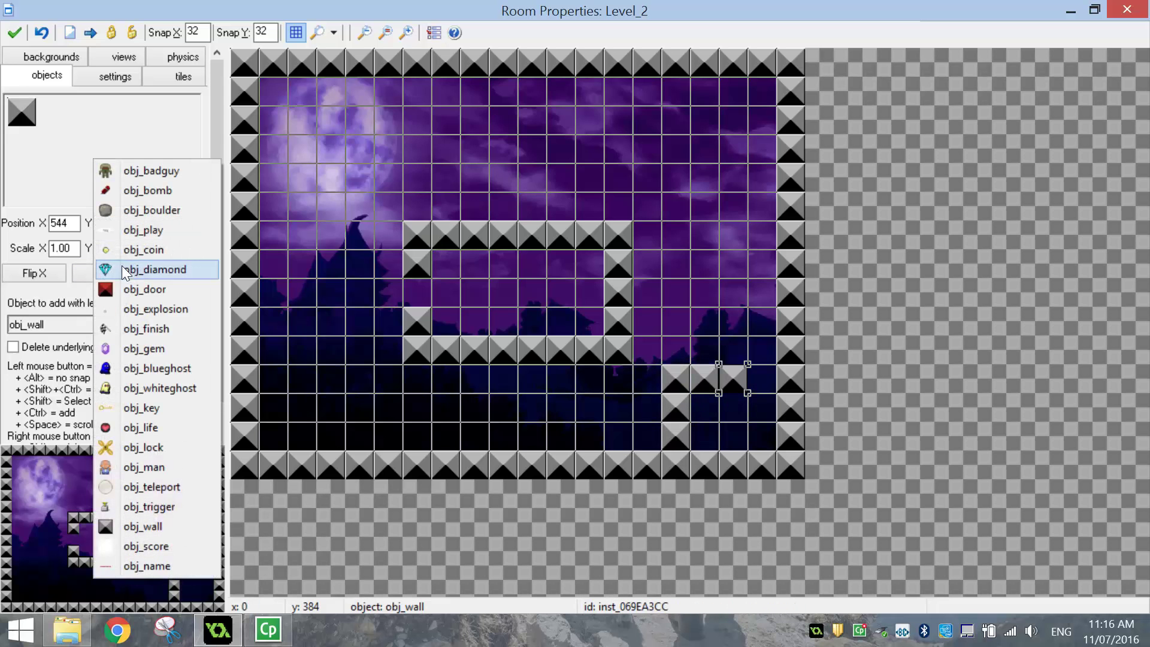
left_click(134, 249)
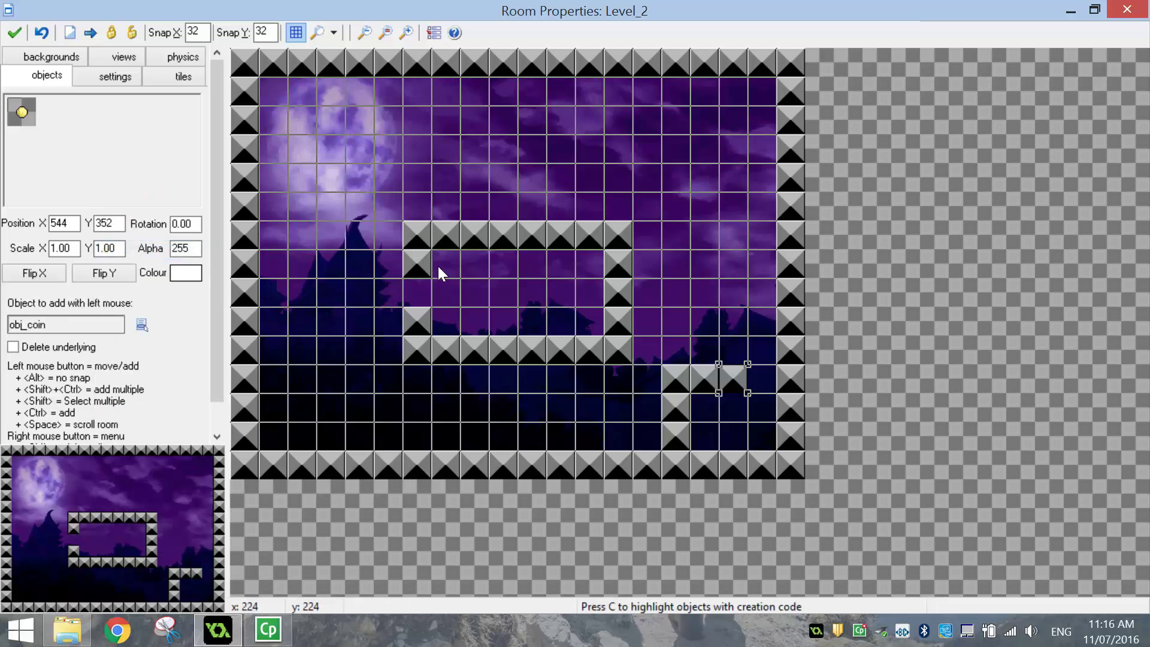
left_click(444, 264)
left_click(479, 264)
left_click(450, 266)
mouse_move(510, 267)
left_mouse_down("ctrl+shift")
mouse_move(588, 278)
mouse_move(582, 289)
mouse_move(451, 292)
mouse_move(449, 307)
mouse_move(457, 318)
mouse_move(590, 322)
left_mouse_up("ctrl+shift")
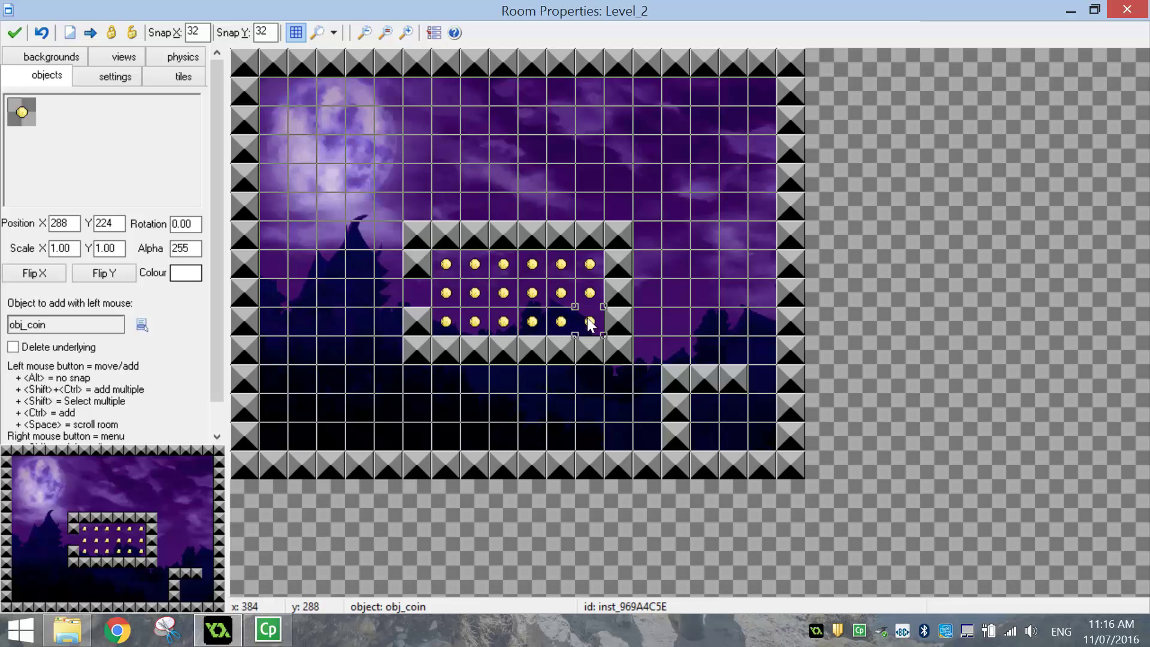
- Ring the outside of the central enclosure with obj_diamond instances, leaving the cell in front of its left opening empty
left_click(73, 137)
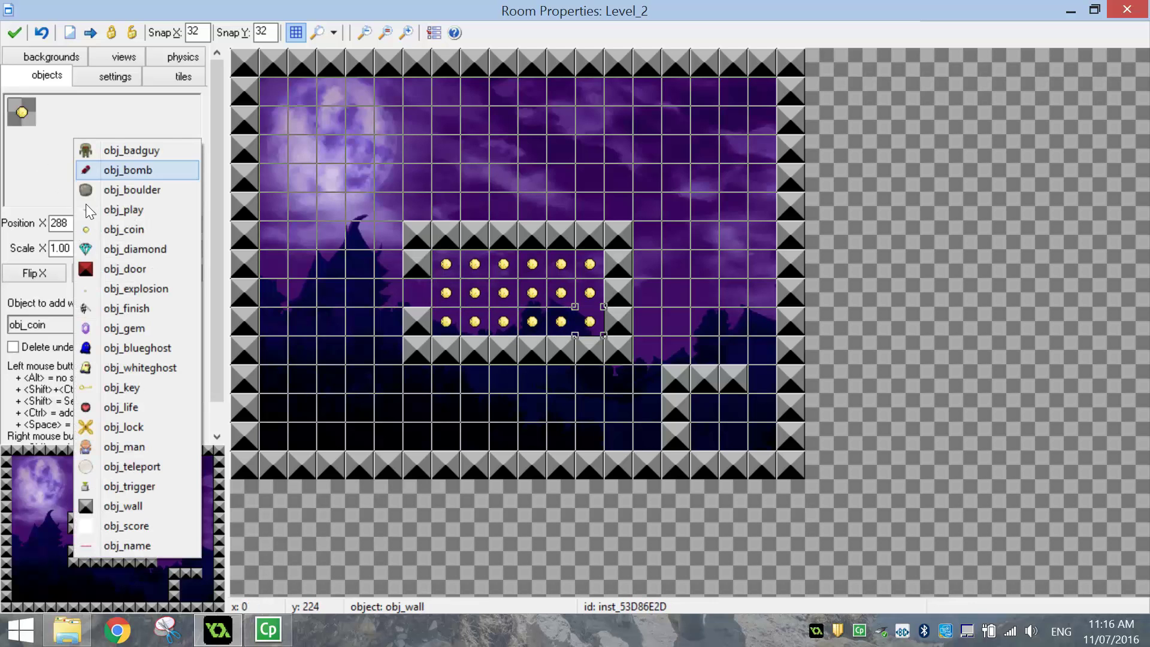
left_click(132, 251)
left_click(413, 207)
mouse_move(410, 200)
left_mouse_down("ctrl+shift")
mouse_move(637, 214)
mouse_move(648, 343)
mouse_move(581, 372)
mouse_move(393, 372)
mouse_move(388, 330)
left_mouse_up("ctrl+shift")
left_click_drag(383, 251, 384, 218, "ctrl+shift")
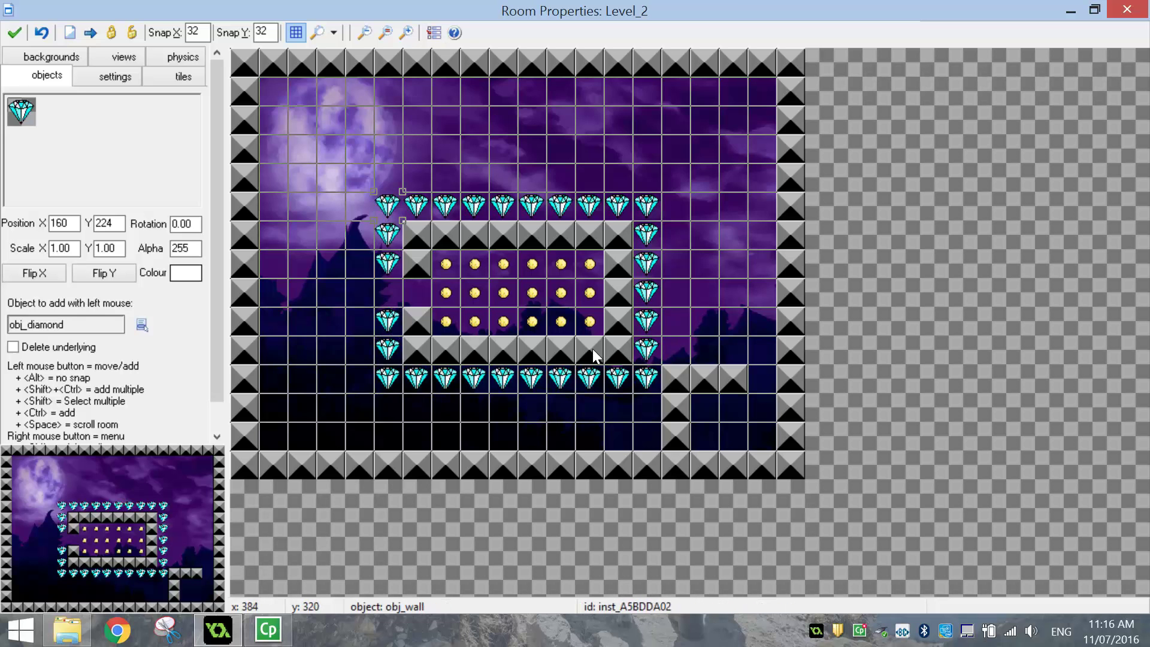
- Place one obj_blueghost instance beside the right border wall at X 576, Y 192
left_click(132, 172)
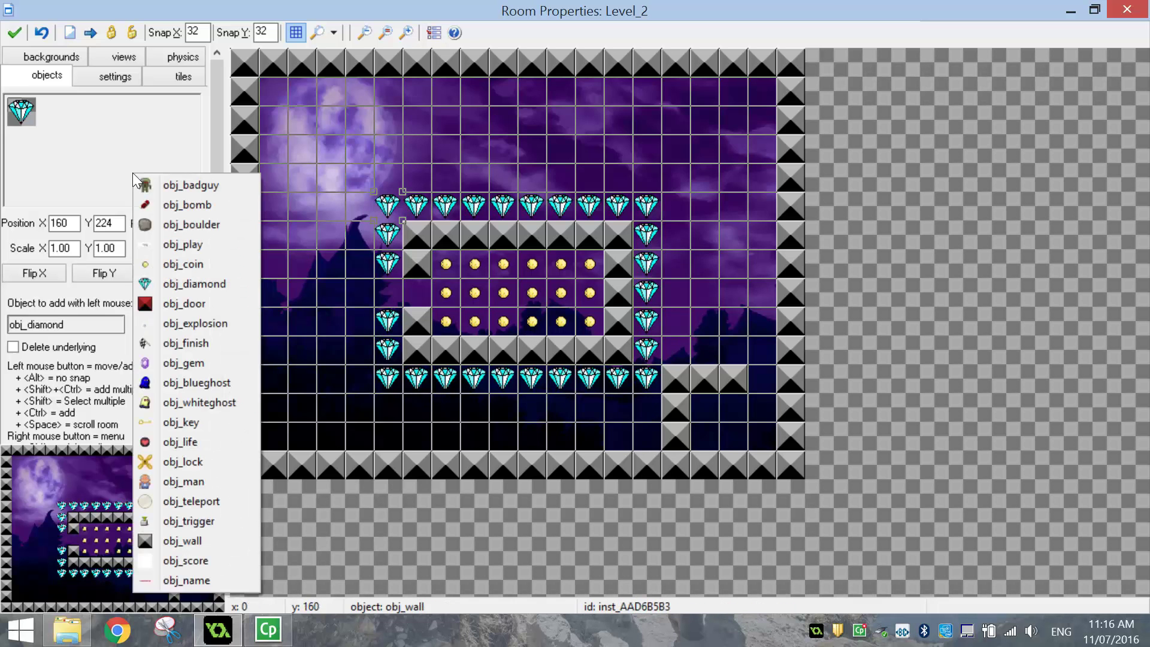
left_click(204, 382)
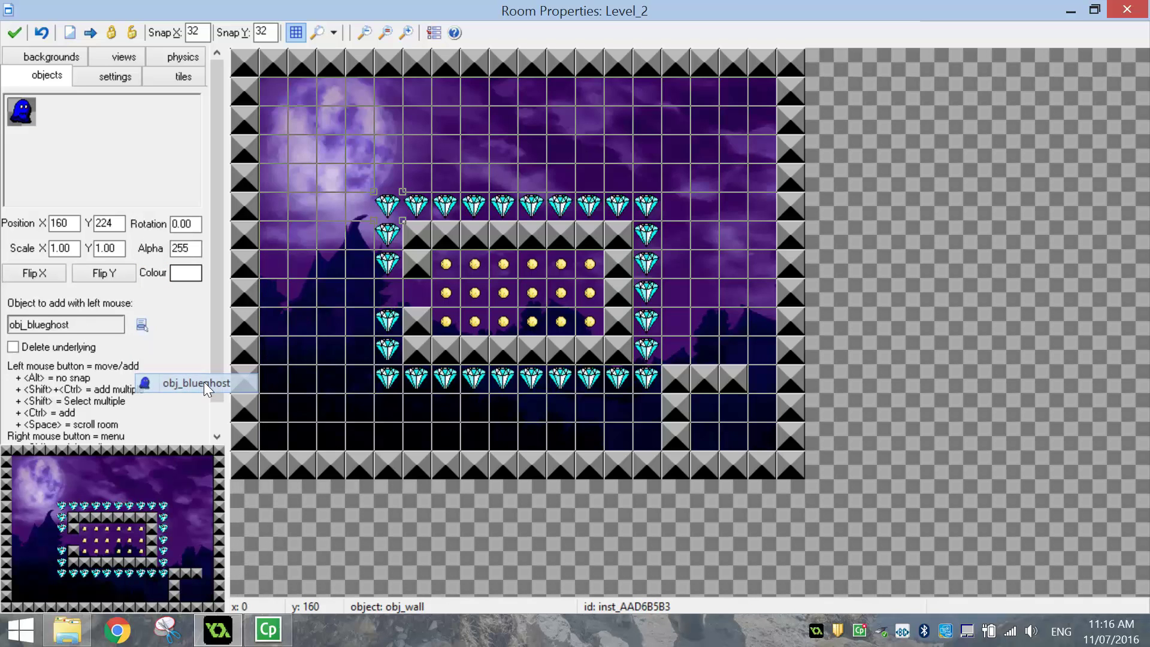
left_click(770, 232)
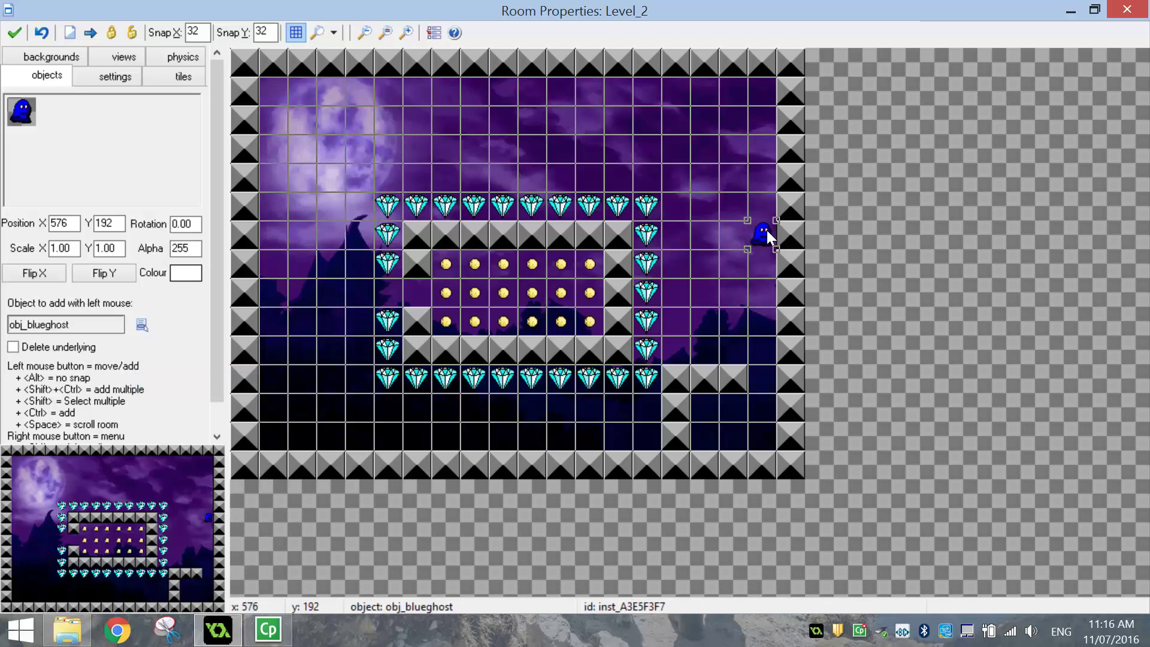
- Fill the gap in the lower-right corner's top wall with an obj_door at X 576, Y 352
left_click(113, 135)
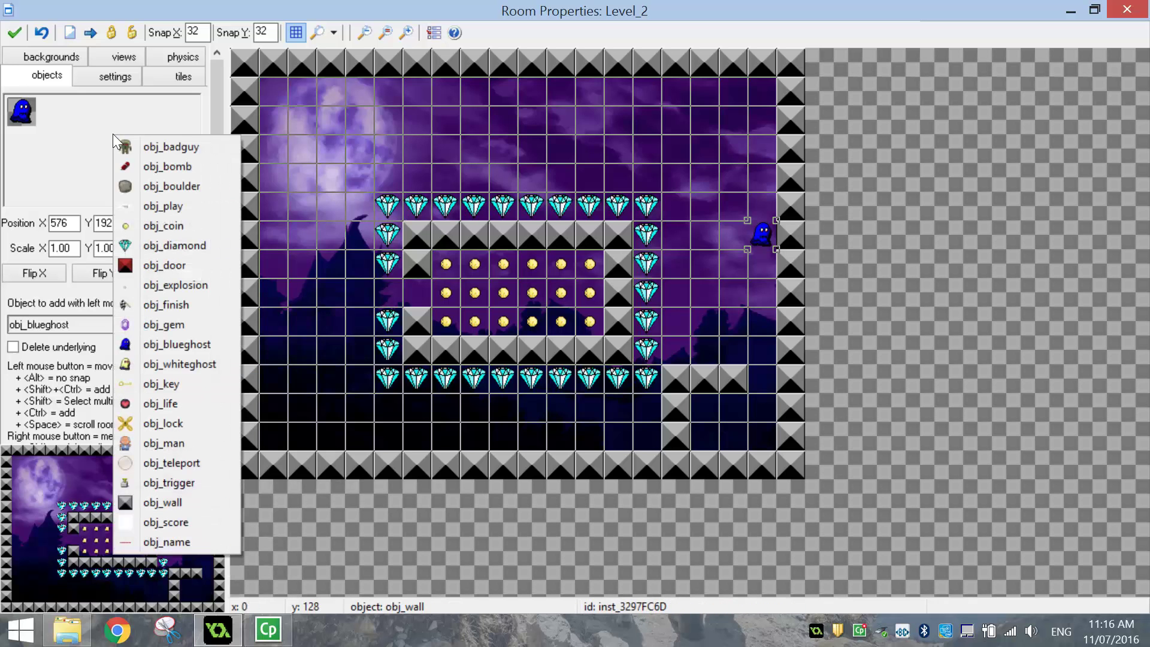
left_click(157, 265)
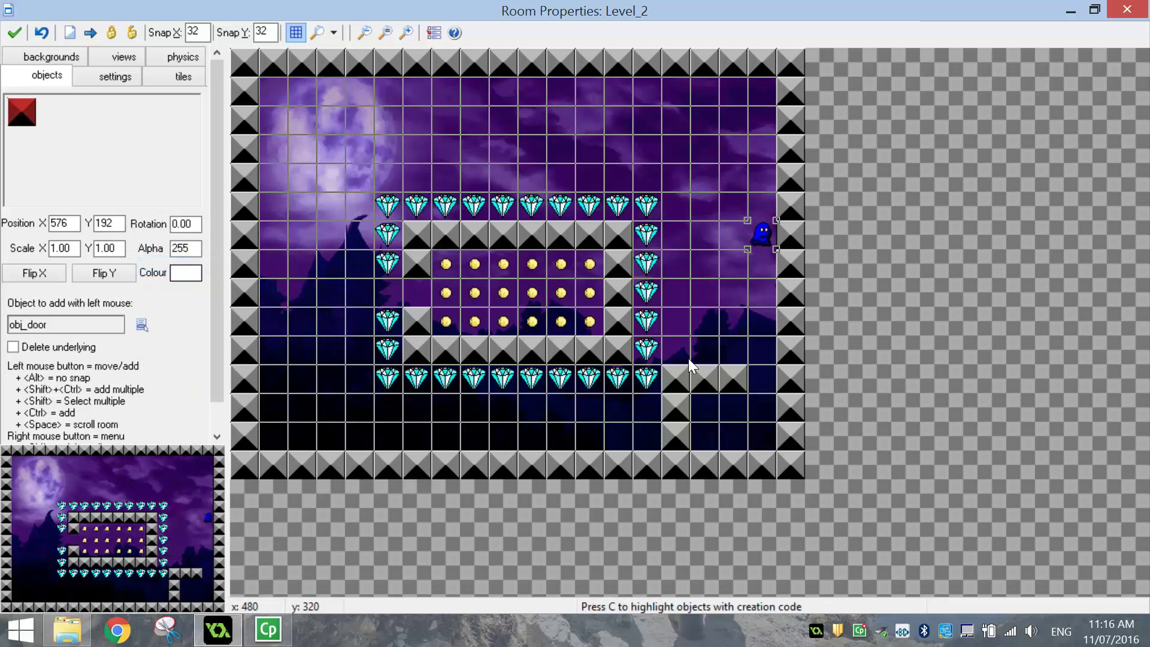
left_click(760, 375)
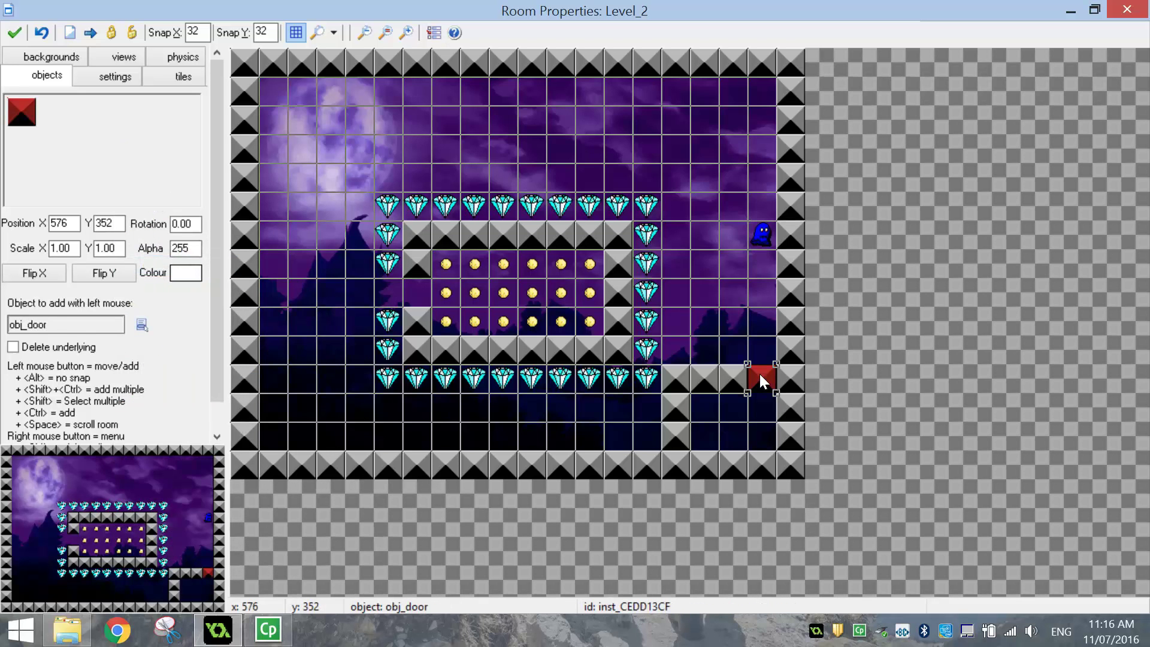
- Place one obj_finish instance inside the walled lower-right corner at X 544, Y 416
left_click(83, 161)
left_click(144, 330)
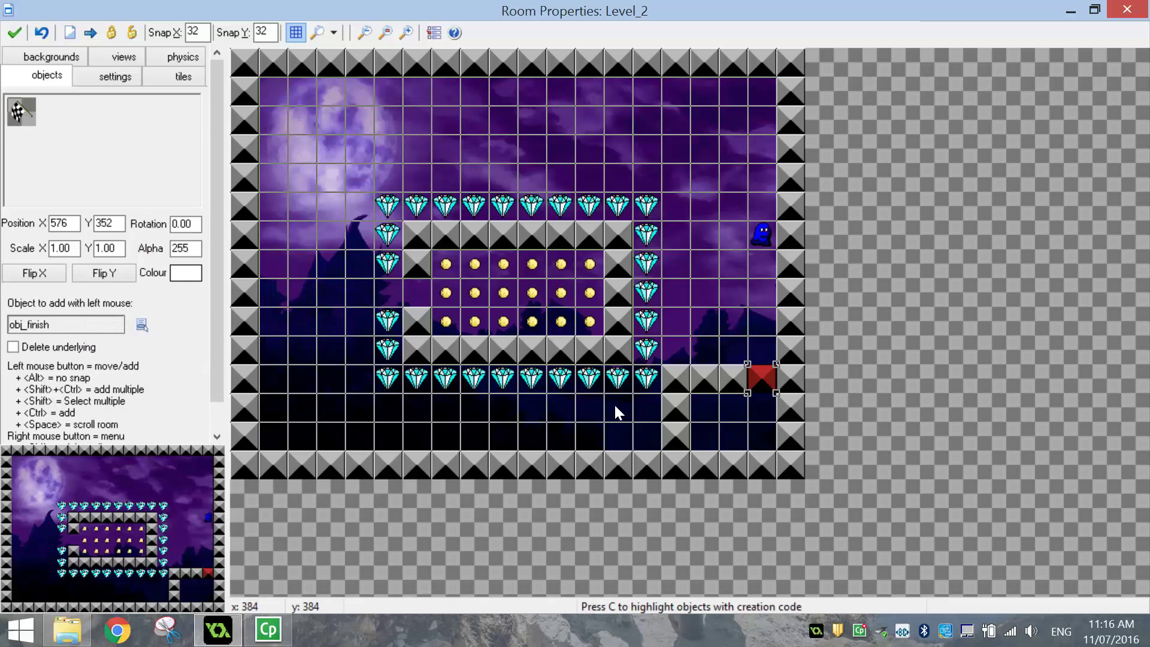
left_click(741, 436)
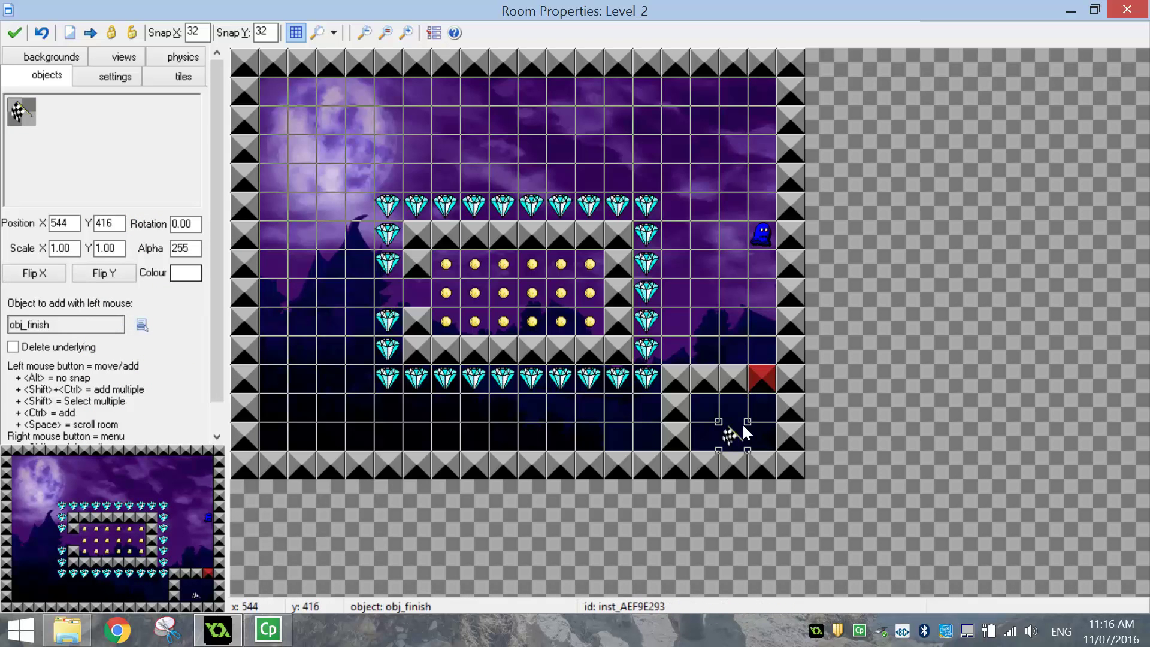
- Delete the corner pen's left column of walls at X 480, from Y 352 to Y 416
right_click(678, 383)
left_click(679, 406)
right_click_drag(676, 389, 675, 425, "shift")
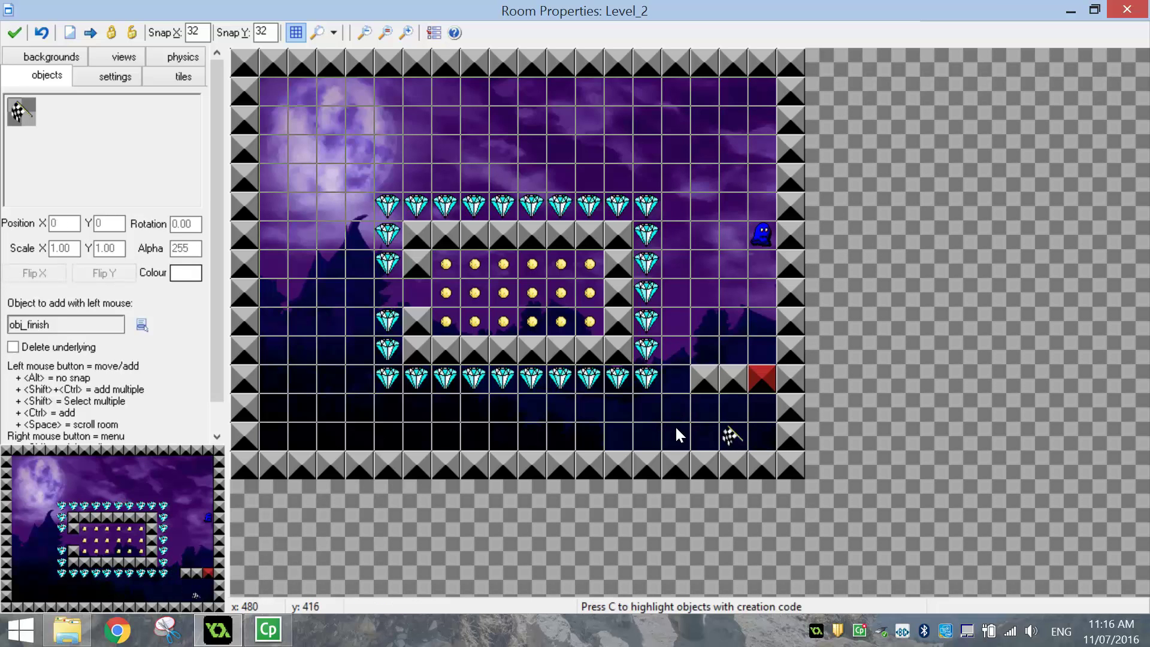
- Rebuild the corner pen's left side with obj_wall blocks at X 512, Y 384 and Y 416
left_click(138, 177)
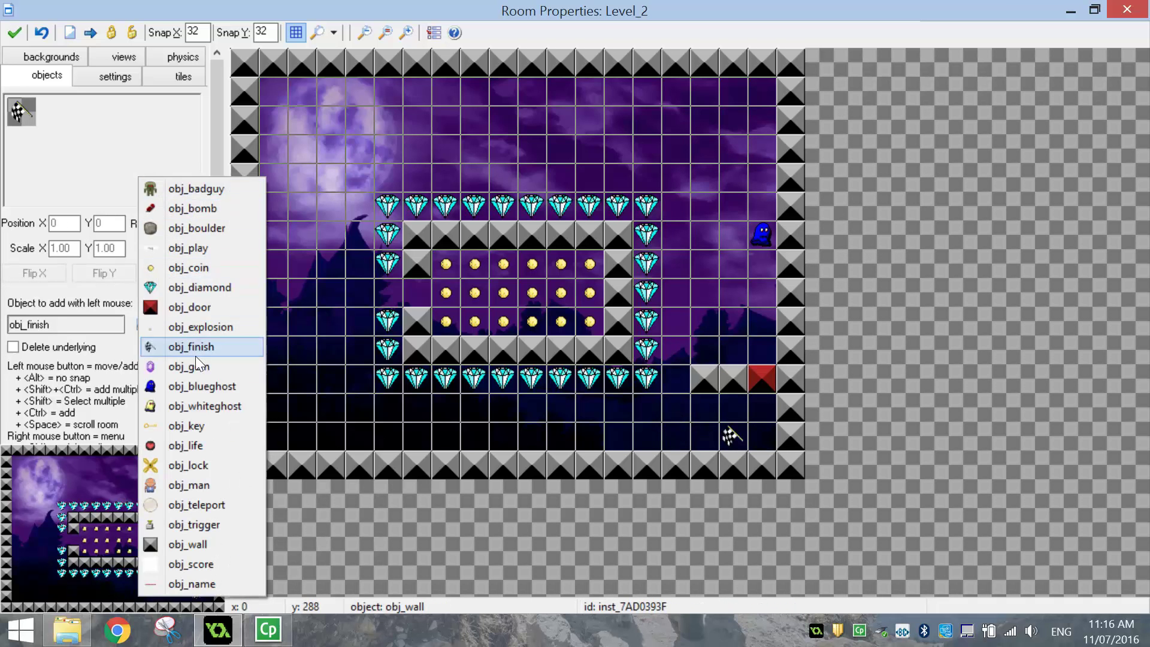
left_click(201, 544)
left_click(701, 406)
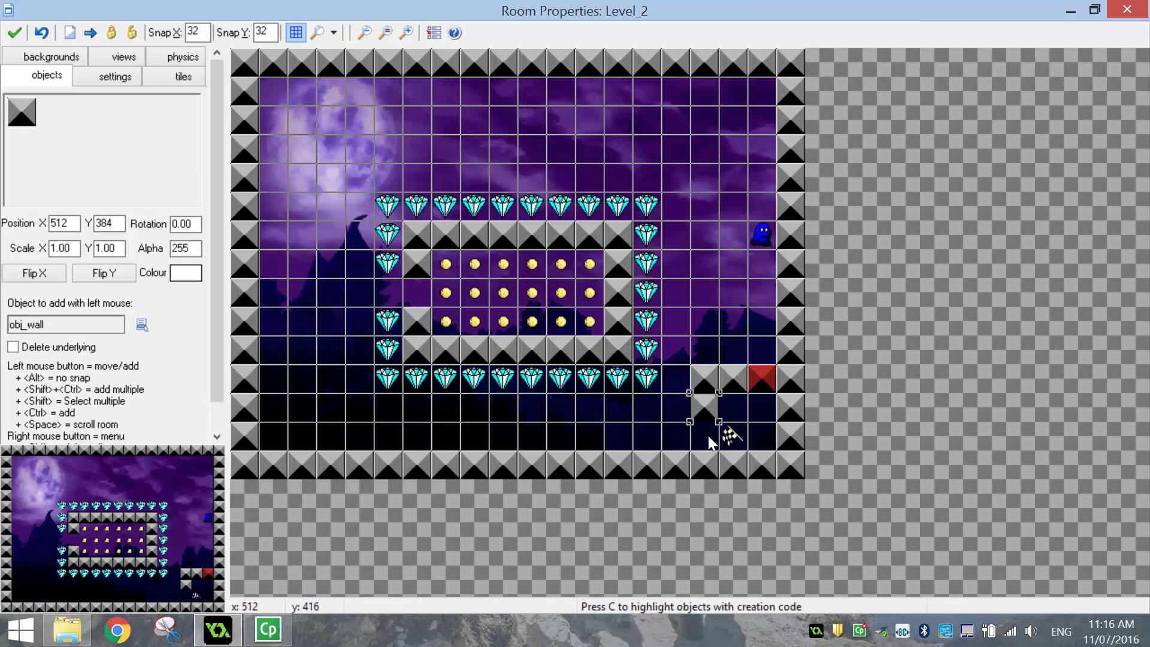
left_click(707, 436)
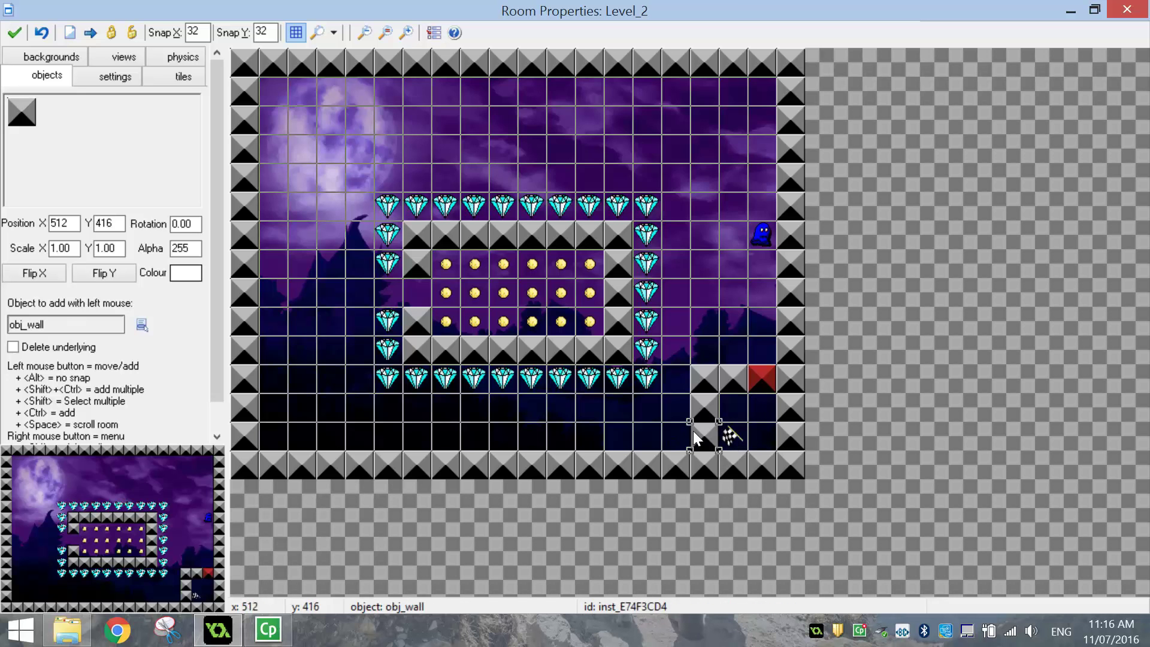
- Place one obj_man at X 32, Y 416, and accept the Level_2 room, removing the instances outside it
left_click(122, 165)
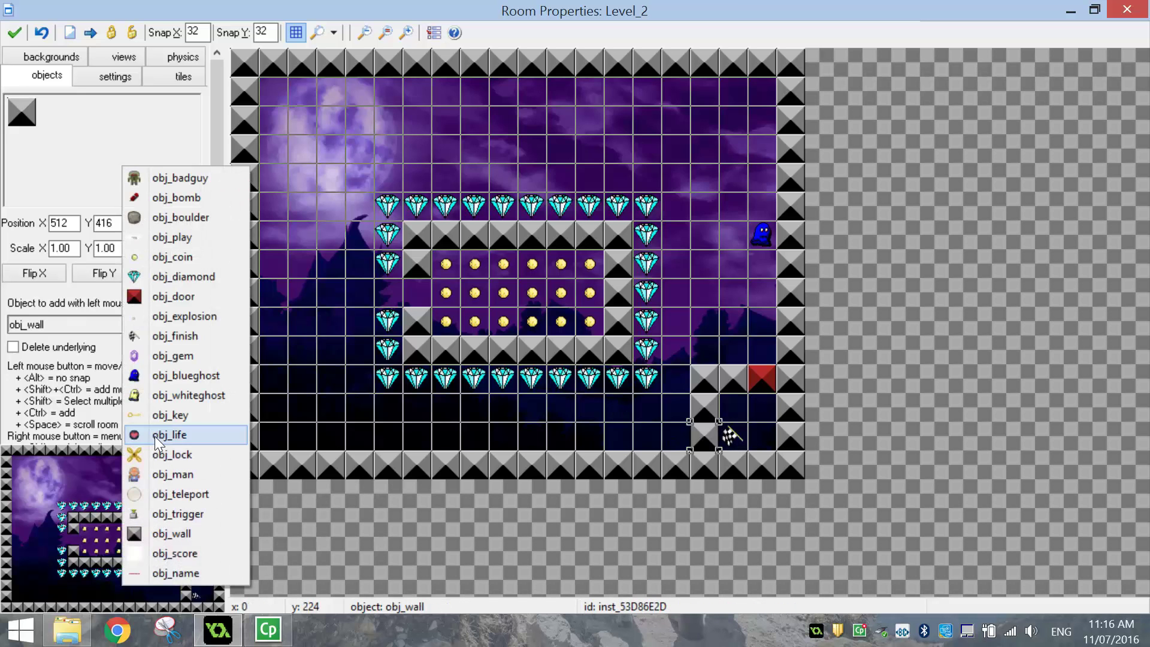
left_click(170, 474)
left_click(273, 435)
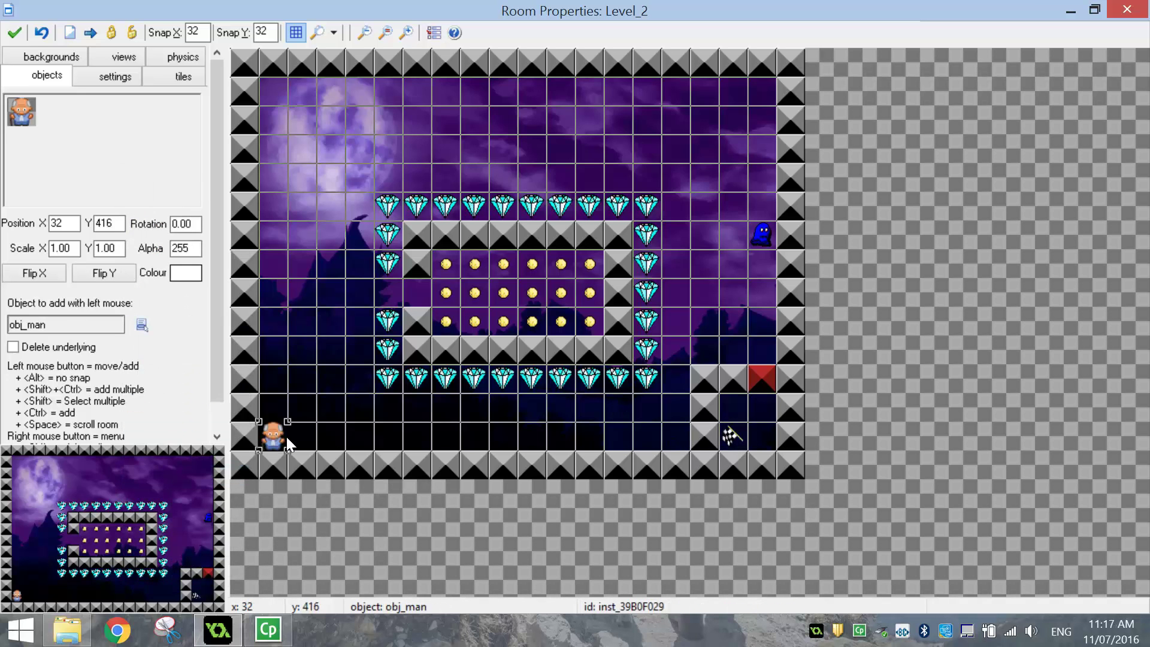
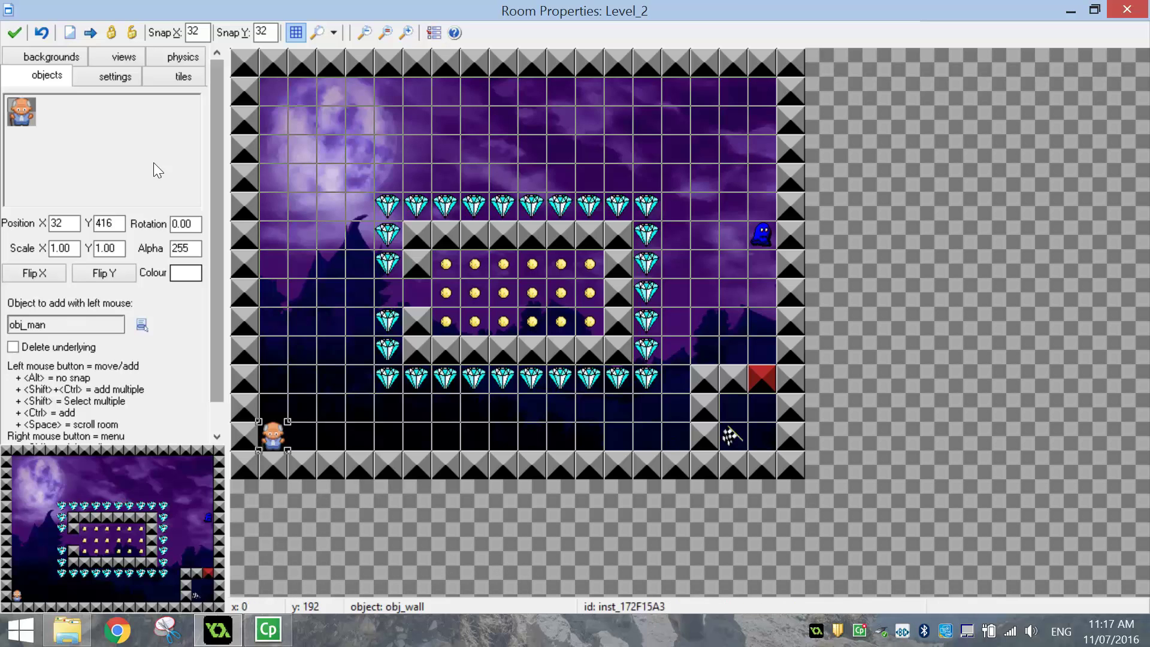
left_click(15, 33)
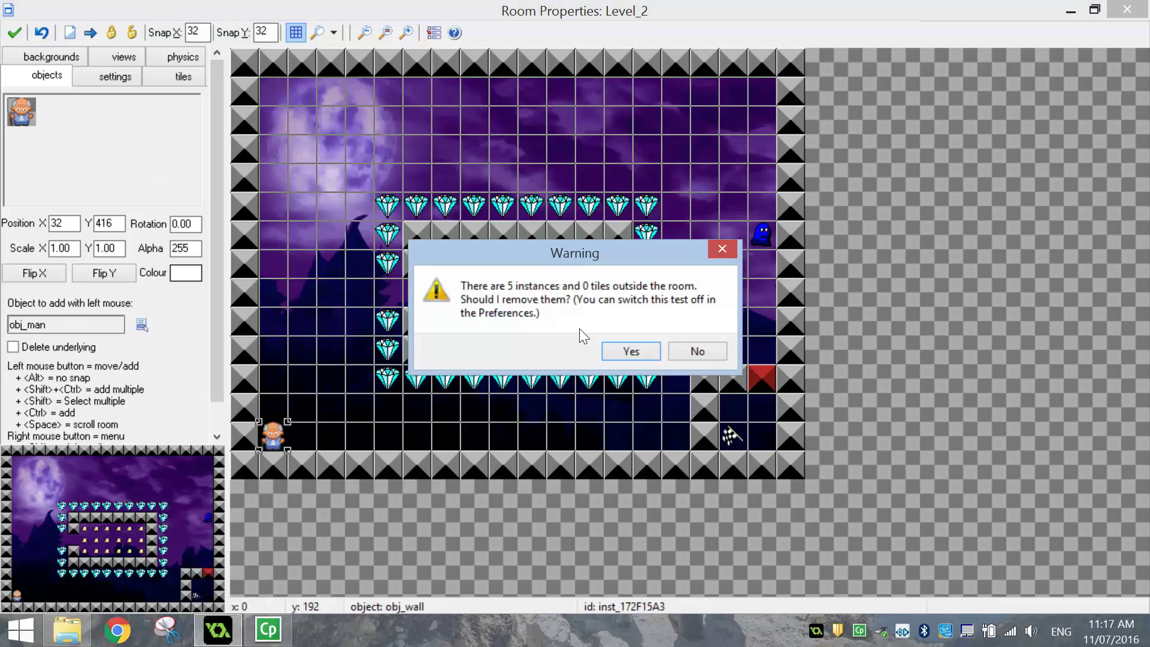
left_click(623, 356)
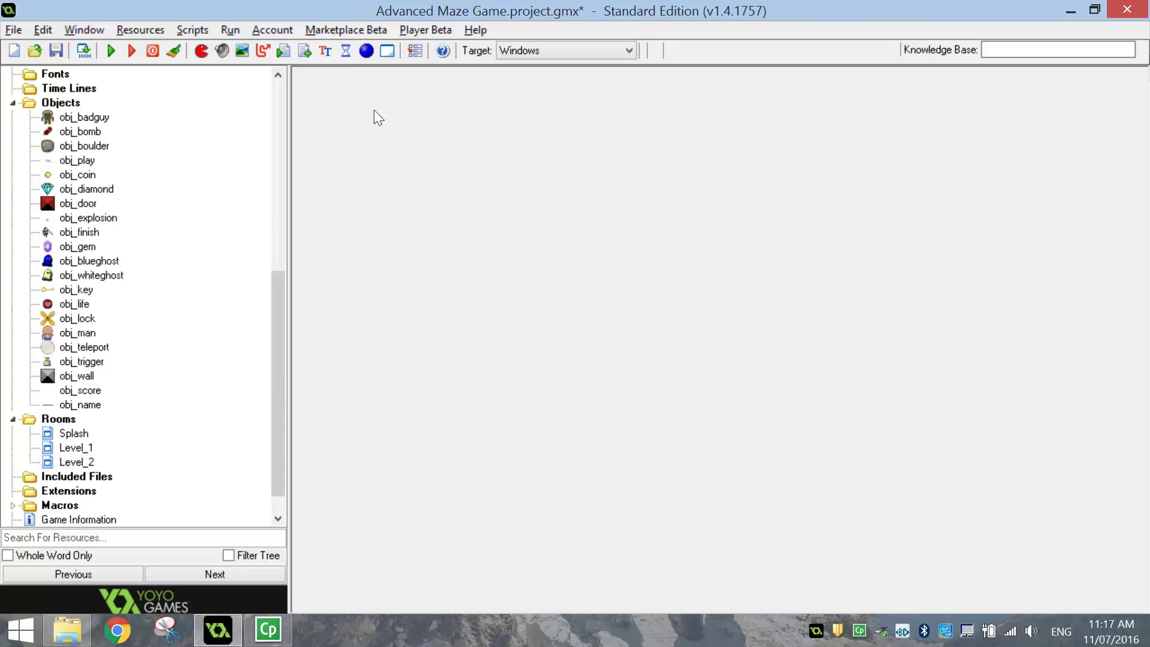
- Create a new room named Level_3 with a width of 640 and a height of 480
left_click(387, 50)
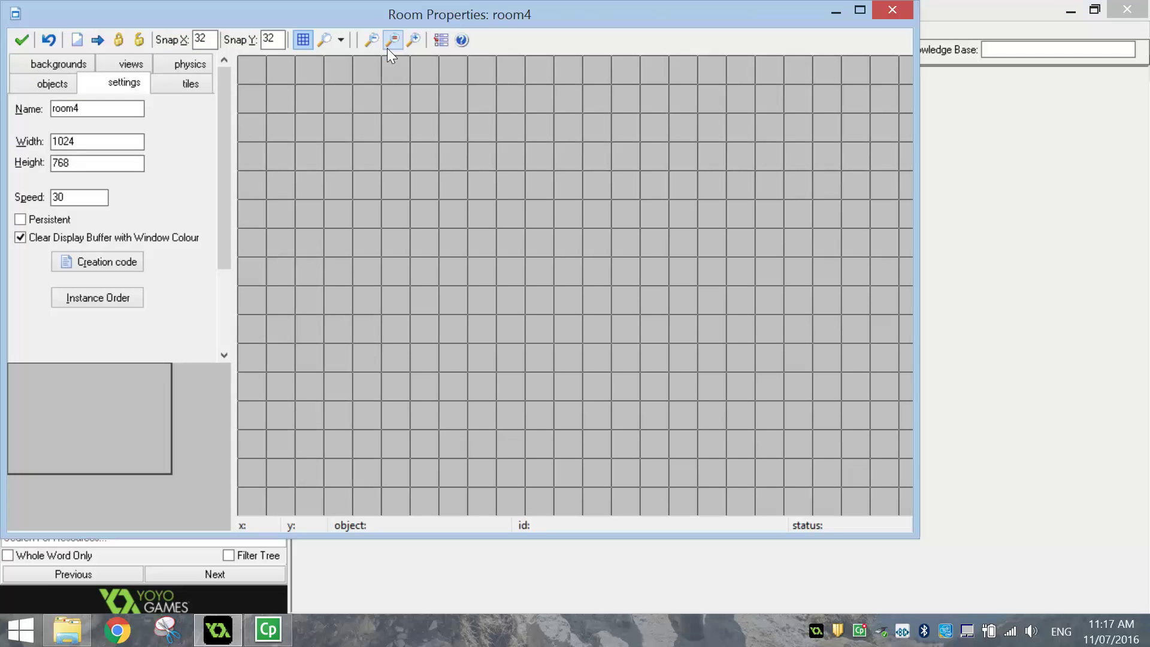
double_click(425, 16)
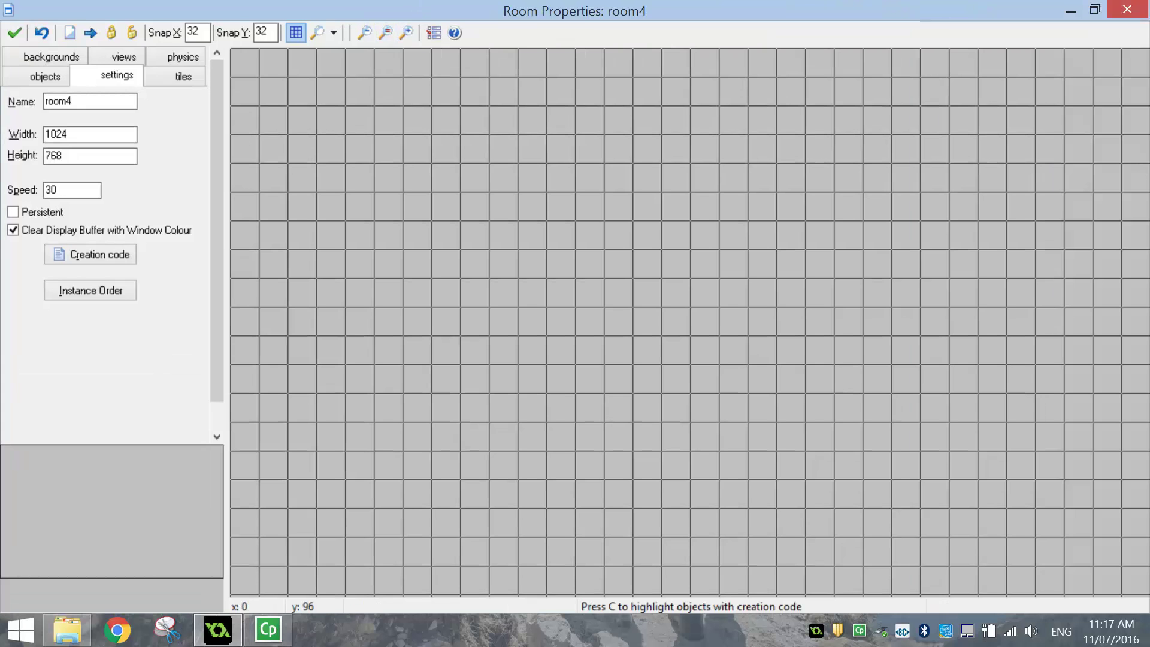
type("Level_3")
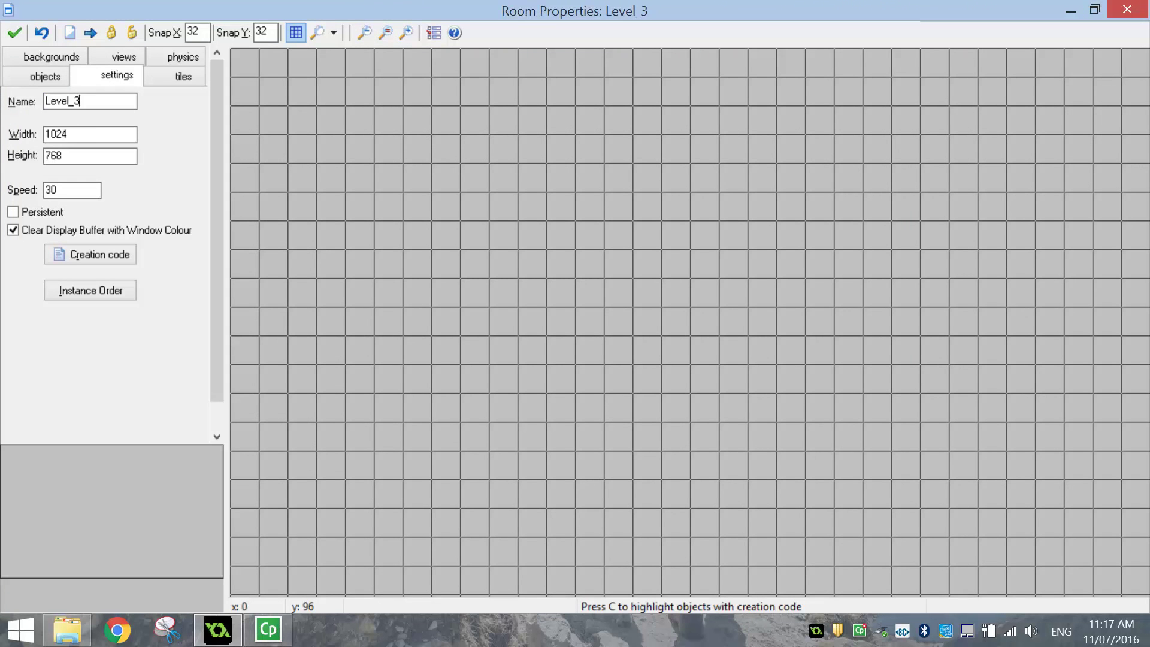
key("Tab")
type("640")
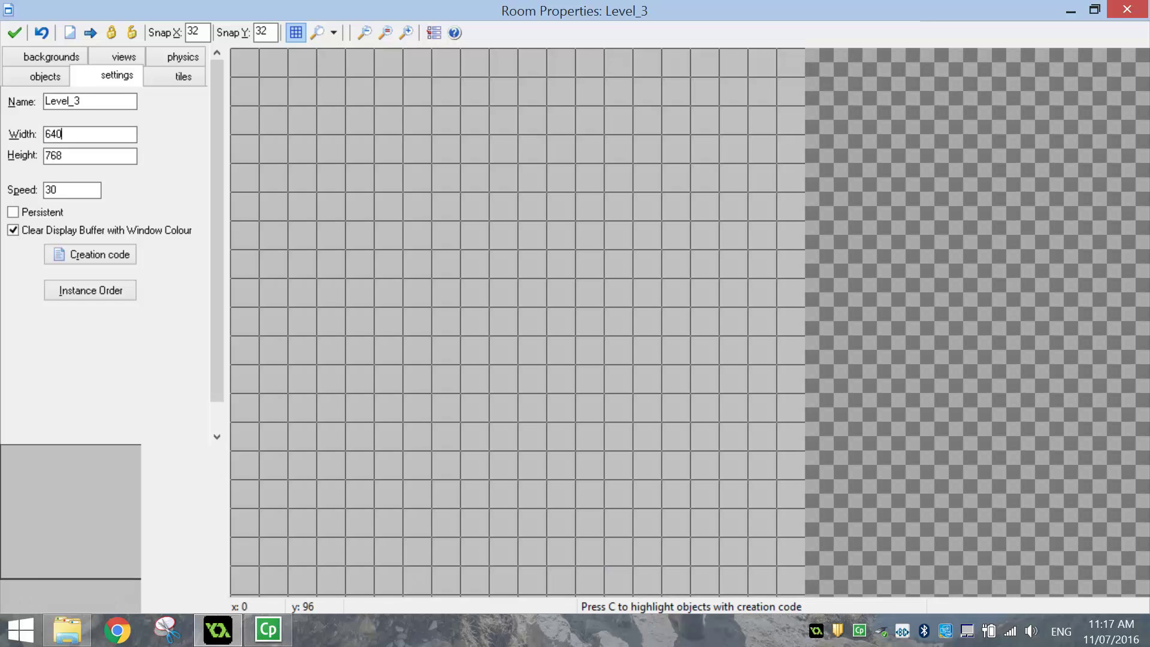
key("Tab")
type("48")
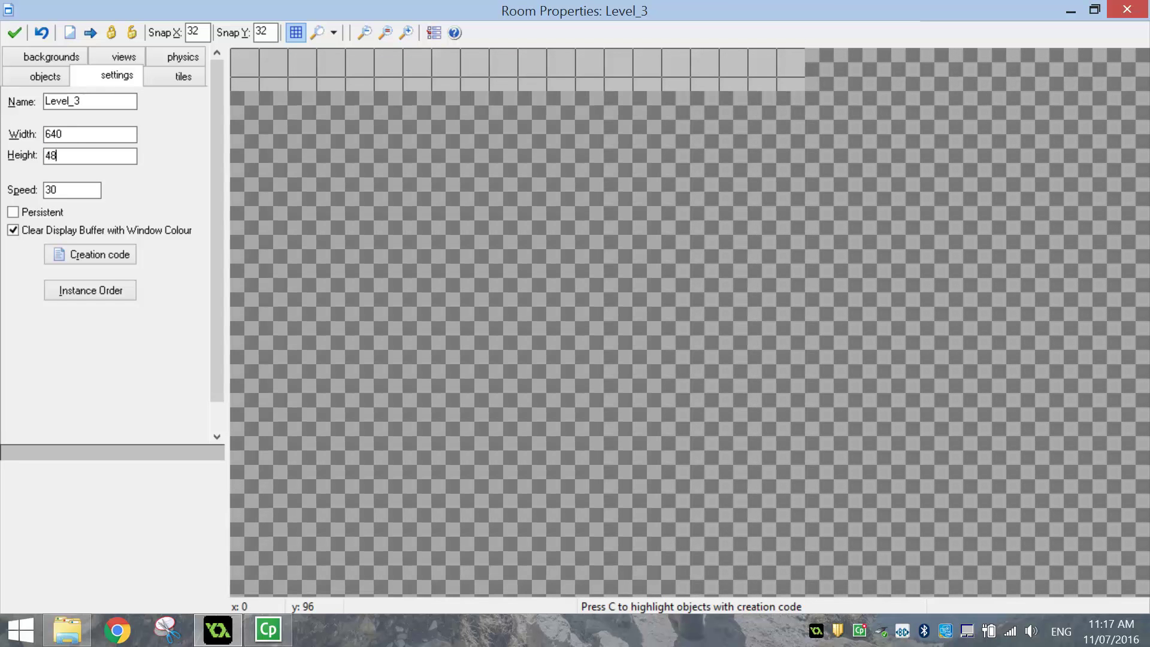
type("0")
- Set bg_woods as the background of Level_3 and stretch it to fill the room
left_click(51, 56)
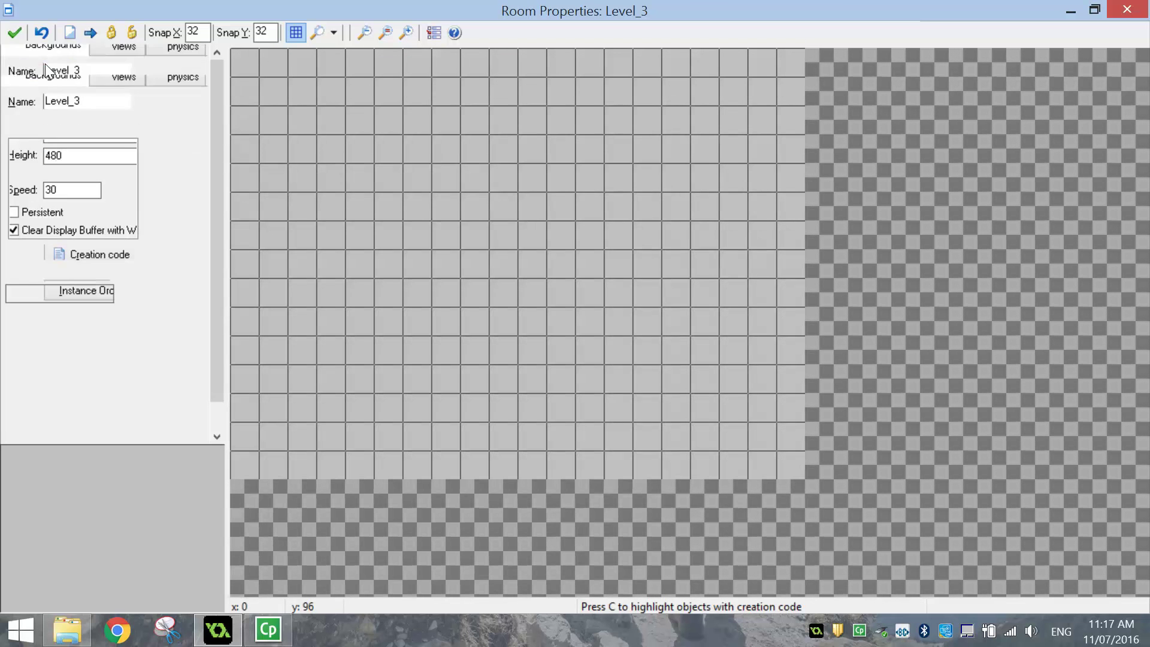
left_click(75, 293)
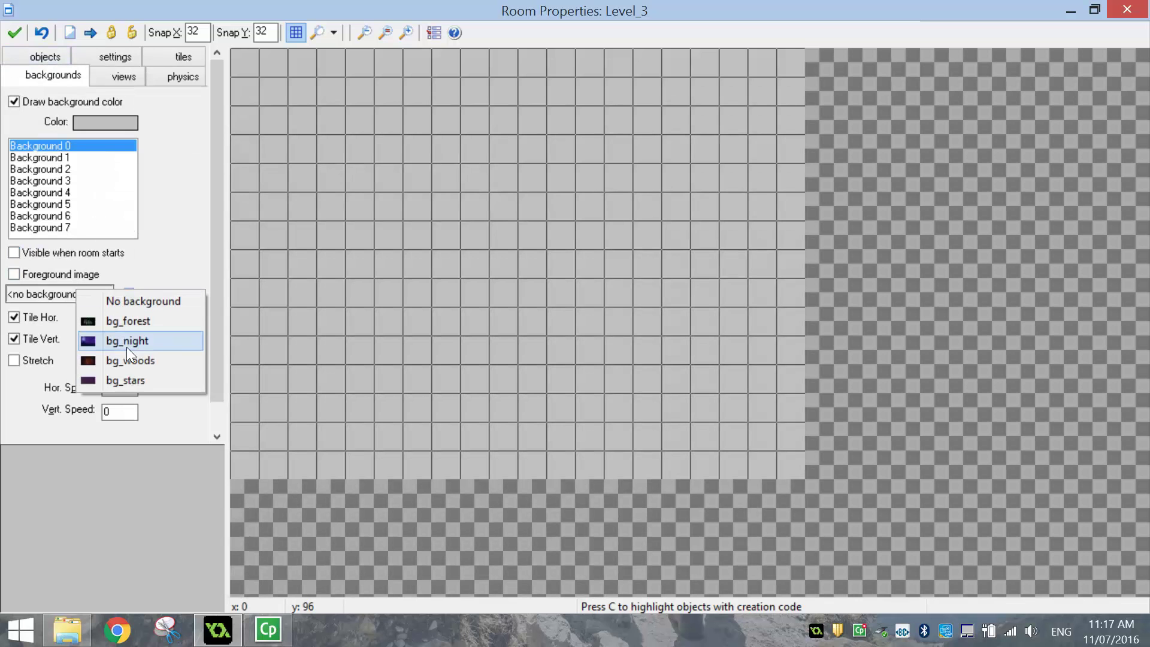
left_click(143, 364)
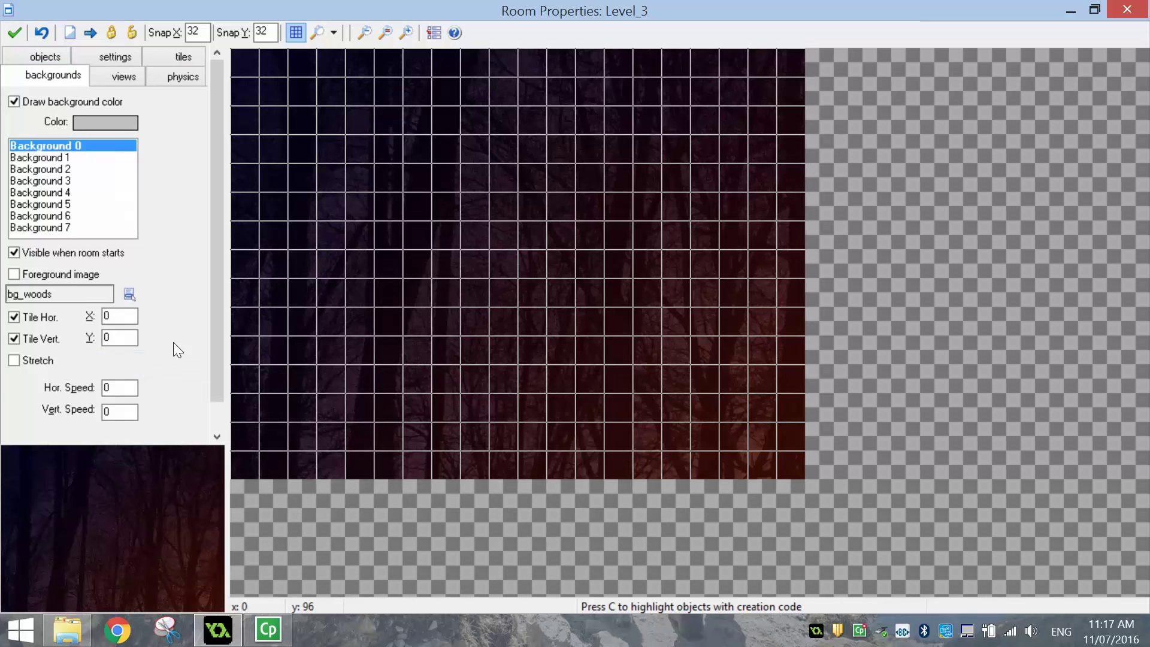
left_click(38, 361)
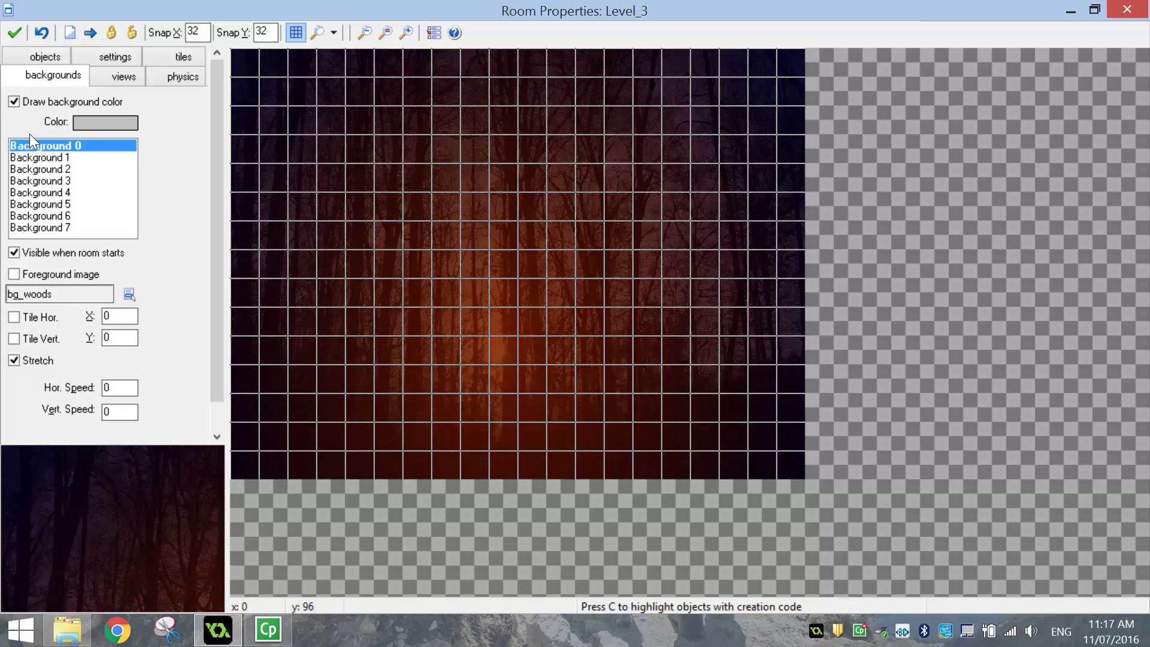
- Line the whole outer edge of the room with a one-block border of obj_wall
left_click(47, 58)
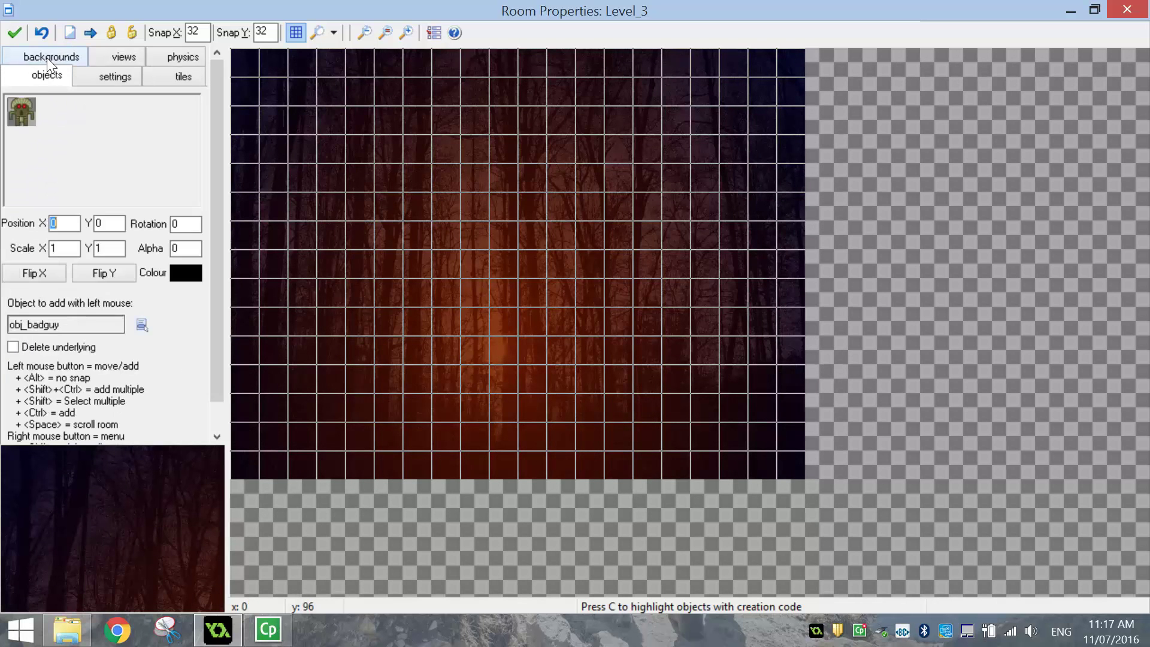
left_click(72, 143)
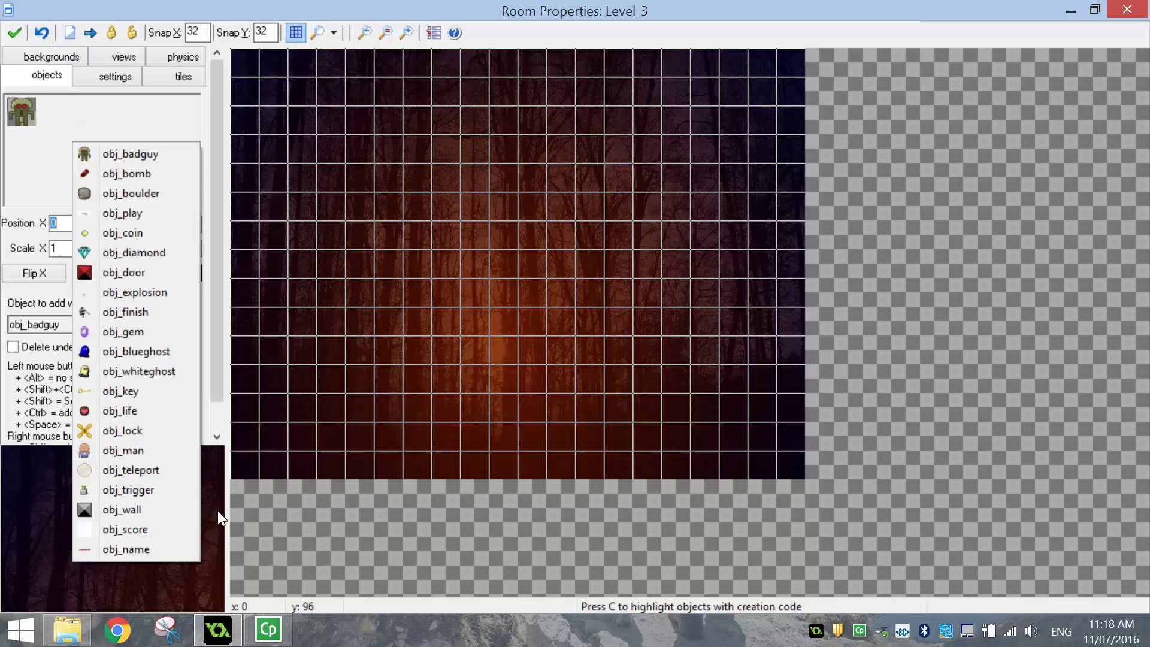
left_click(153, 509)
mouse_move(246, 65)
left_mouse_down("ctrl+shift")
mouse_move(246, 466)
mouse_move(674, 469)
mouse_move(790, 428)
mouse_move(779, 81)
mouse_move(740, 60)
mouse_move(271, 58)
left_mouse_up("ctrl+shift")
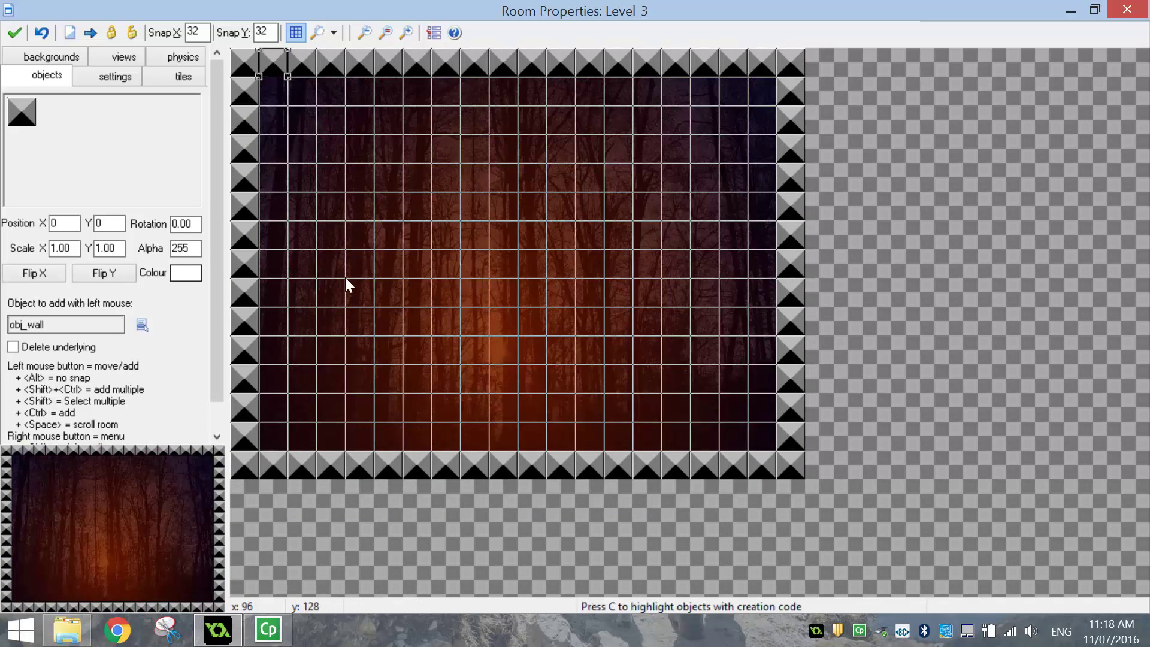
- Build an arrow of six obj_wall blocks from the left border, from Y 160 to Y 352, leaving its tip at X 96, Y 256 open
left_click(277, 207)
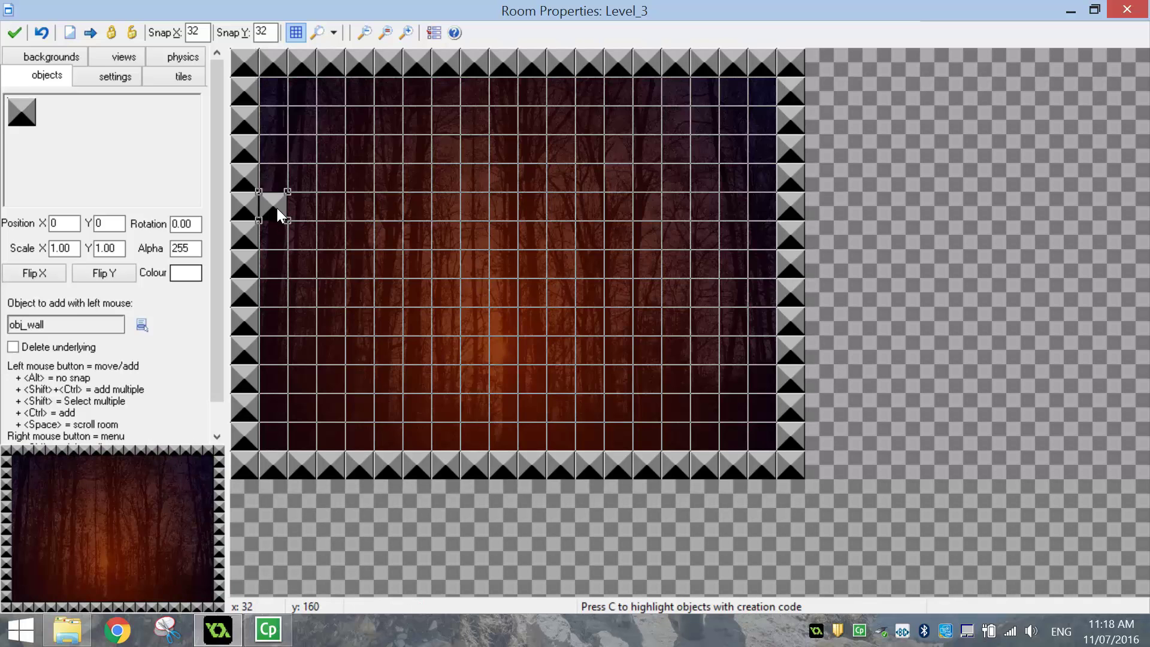
left_click(310, 236)
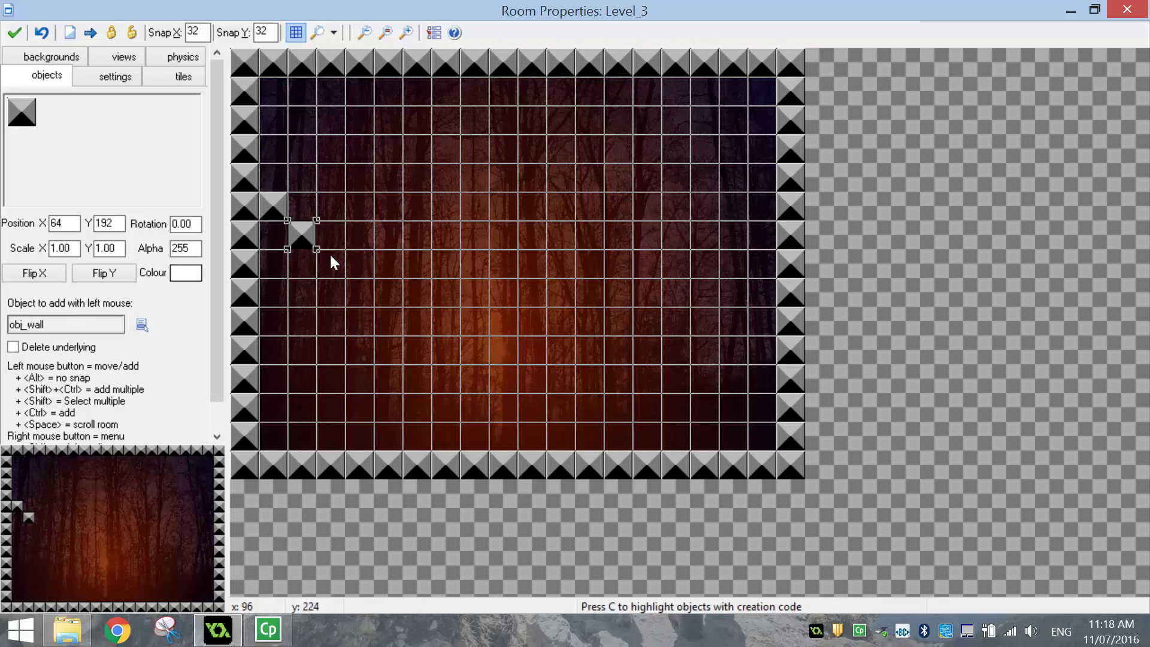
left_click(333, 263)
left_click(270, 381)
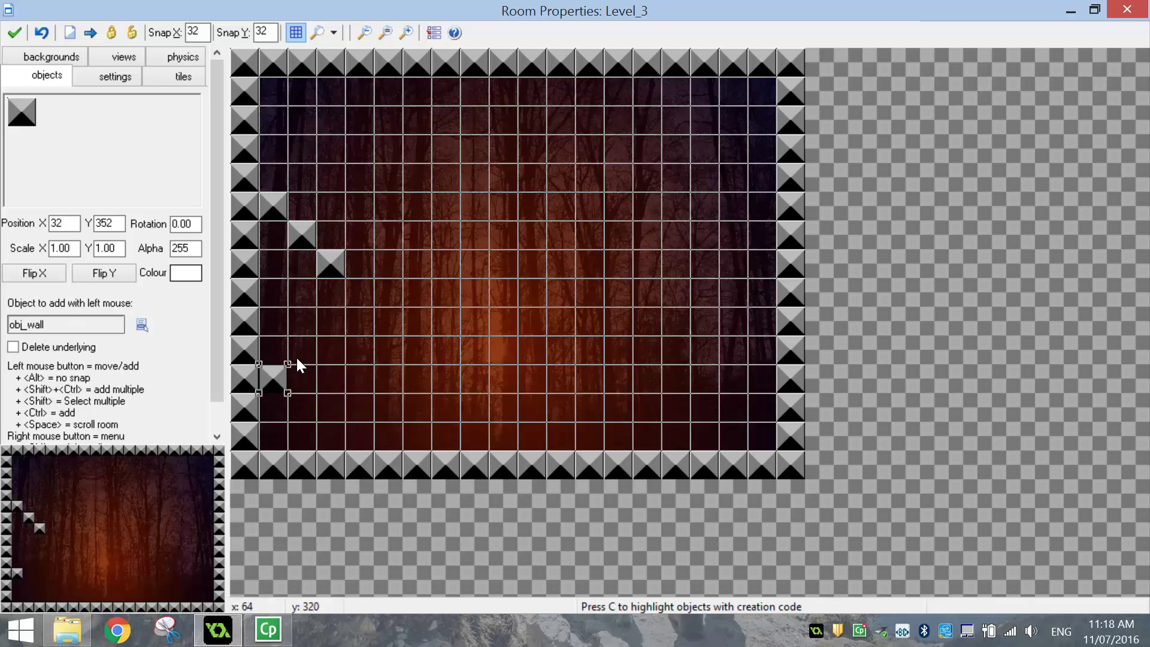
left_click(305, 349)
left_click(338, 320)
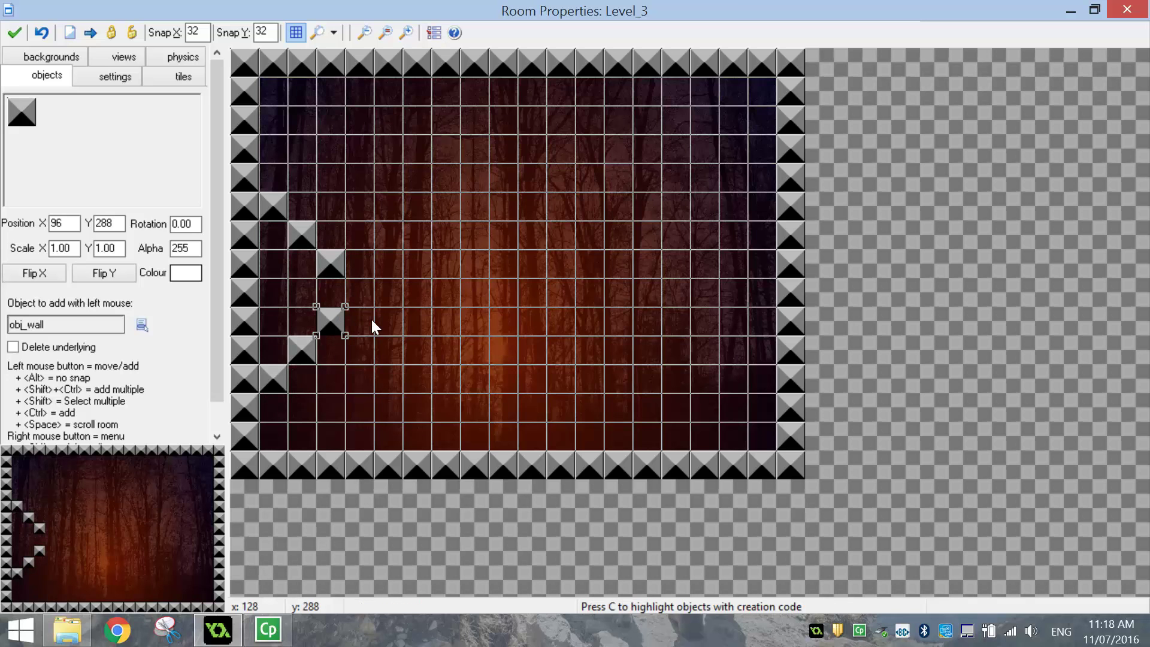
- Fill the left wall arrow and its open tip with nine obj_diamond instances
left_click(88, 151)
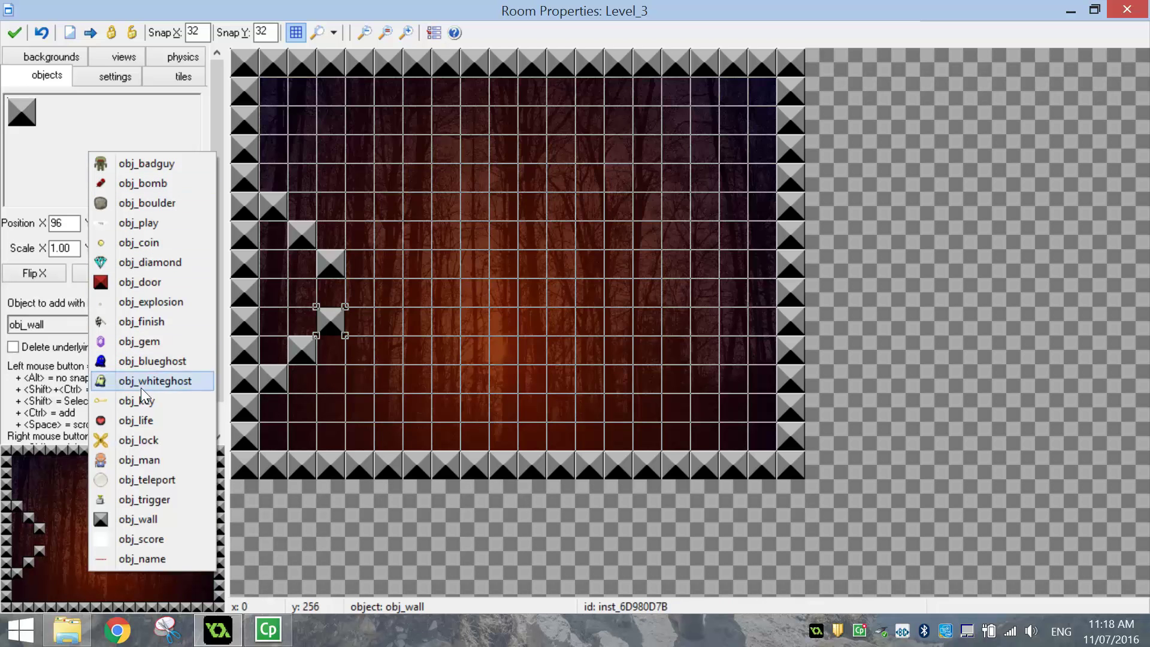
left_click(146, 263)
left_click(270, 237)
left_click(271, 263)
left_click(274, 295)
left_click(272, 337)
left_click(272, 325)
left_click(301, 321)
left_click(301, 293)
left_click(302, 264)
left_click(330, 293)
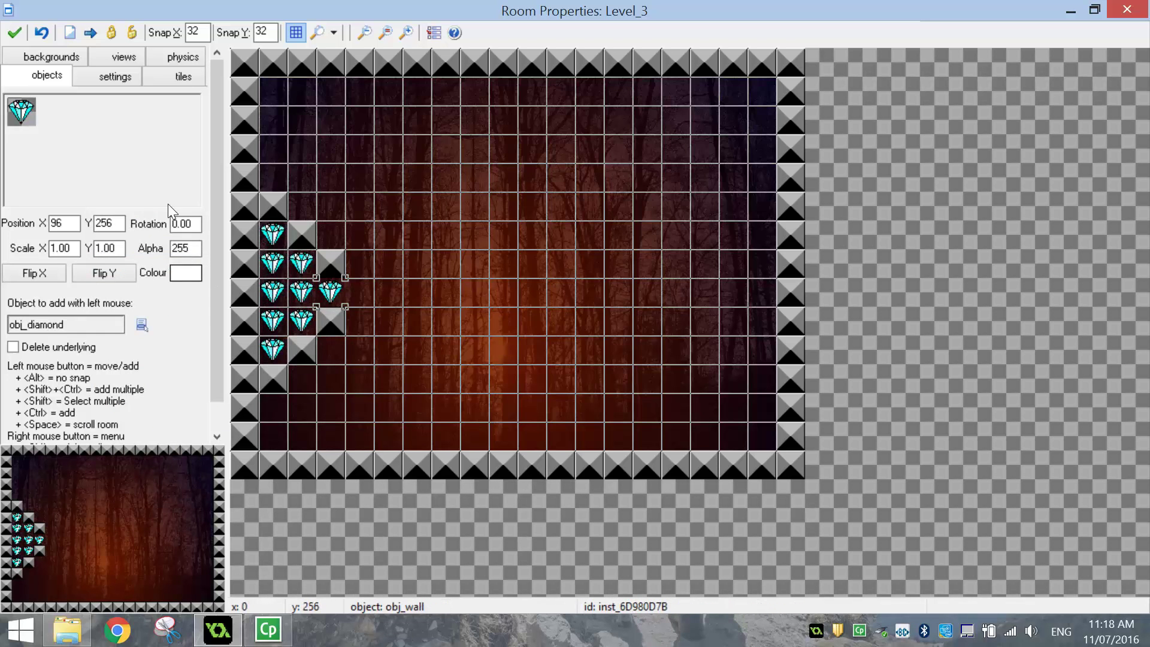
- Mirror the arrow at the right border with six obj_wall blocks from Y 160 to Y 352, leaving its tip at X 512, Y 256 open
left_click(100, 167)
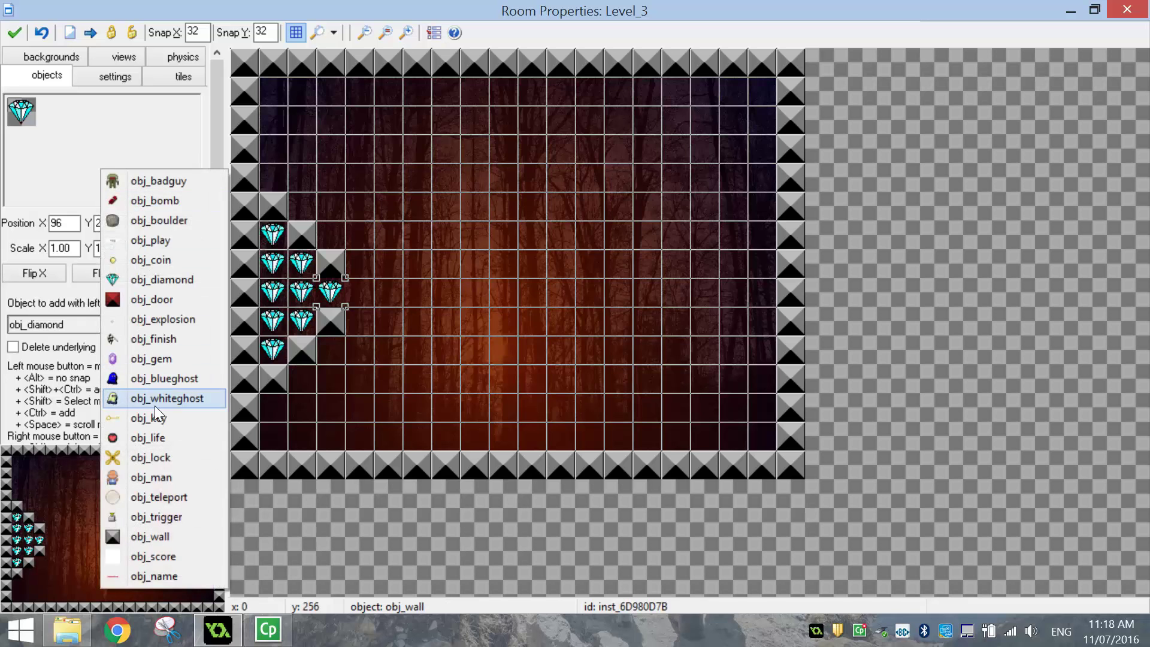
left_click(145, 536)
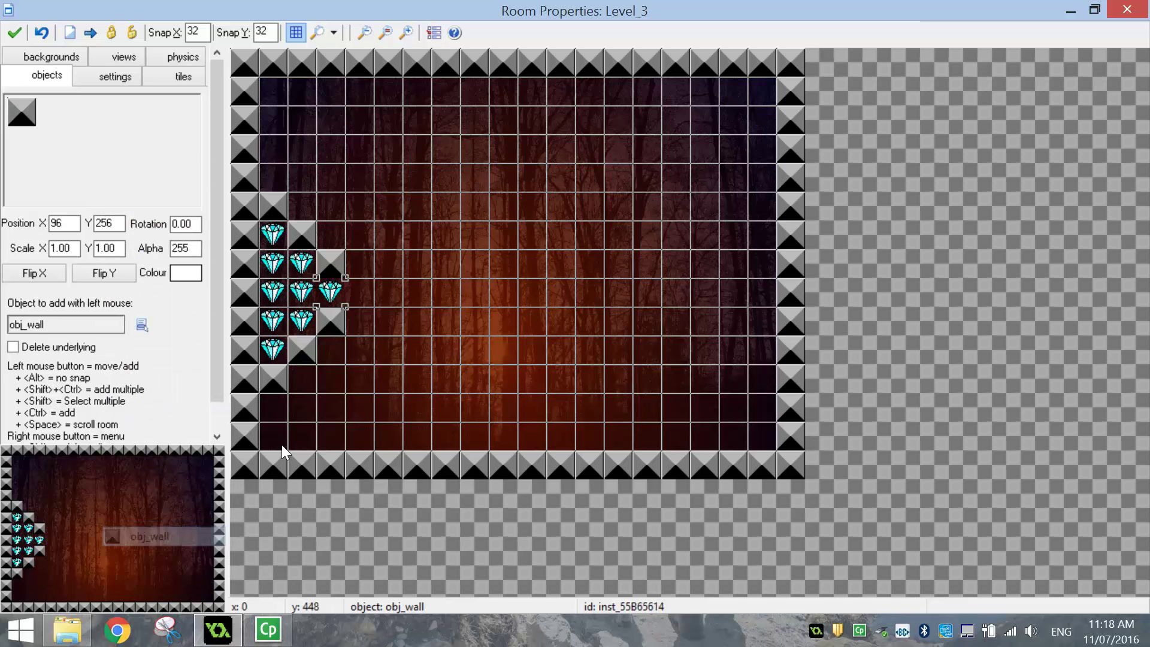
left_click(756, 375)
left_click(732, 350)
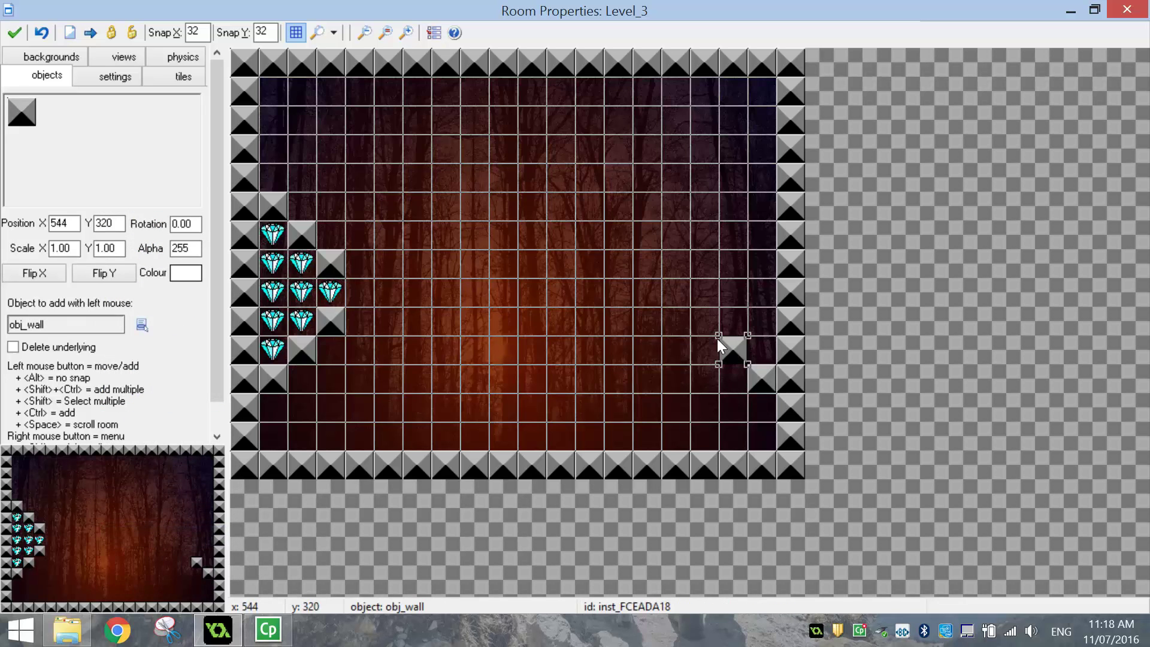
left_click(701, 327)
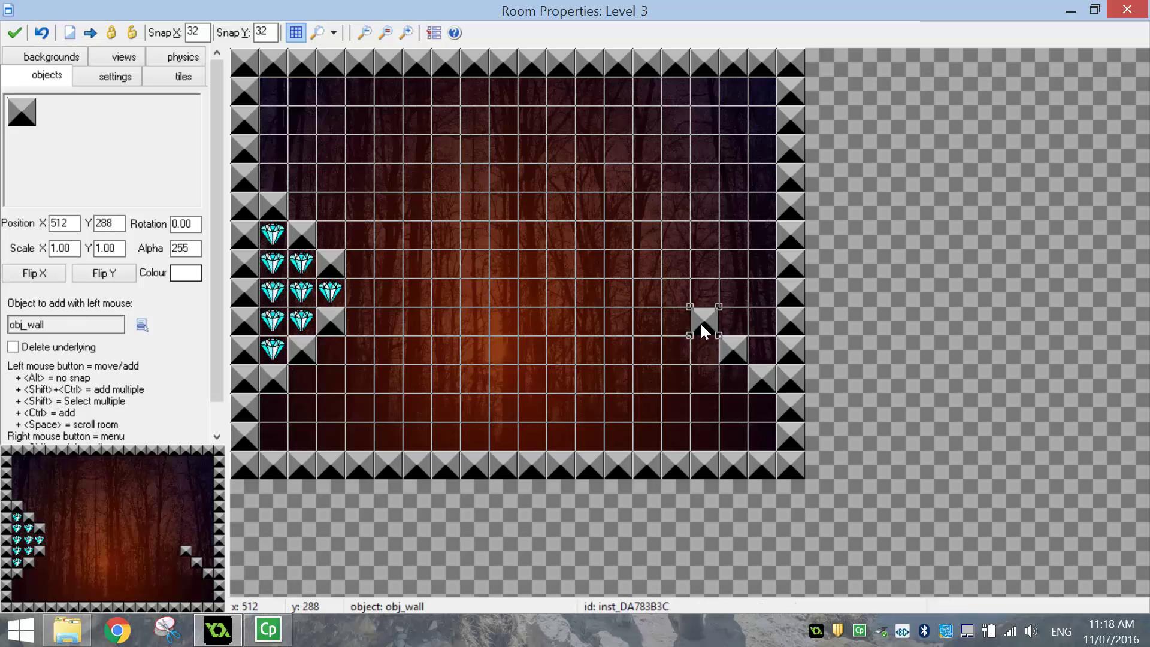
left_click(703, 264)
left_click(742, 232)
left_click(764, 204)
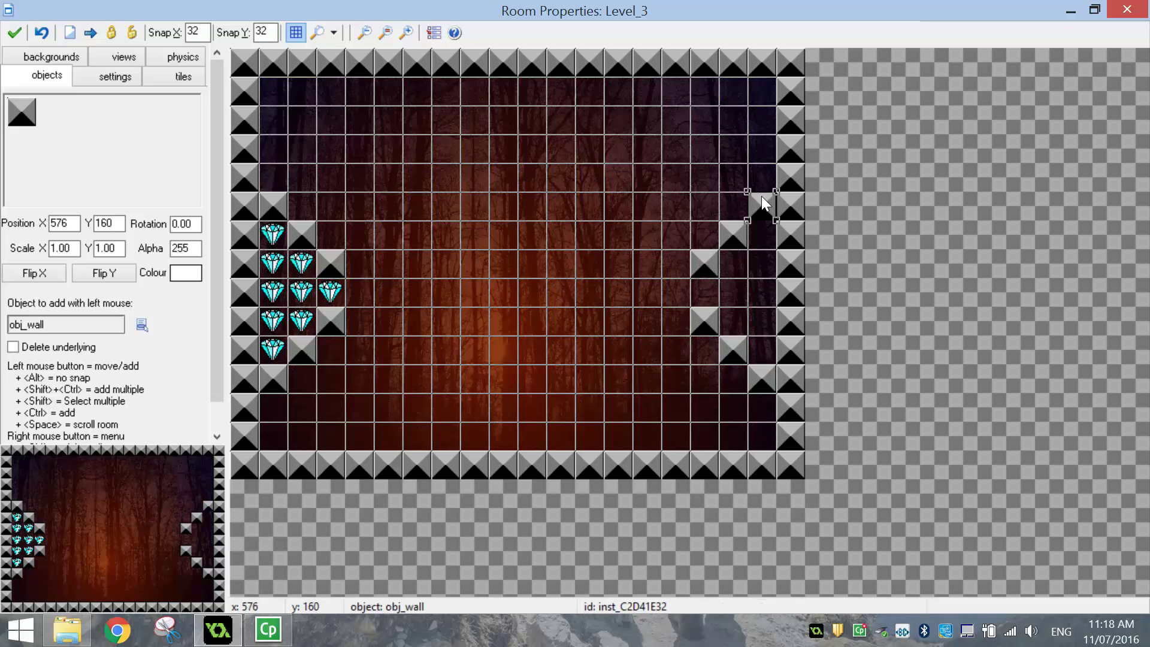
- Fill the right wall arrow and its open tip with nine obj_diamond instances
left_click(109, 324)
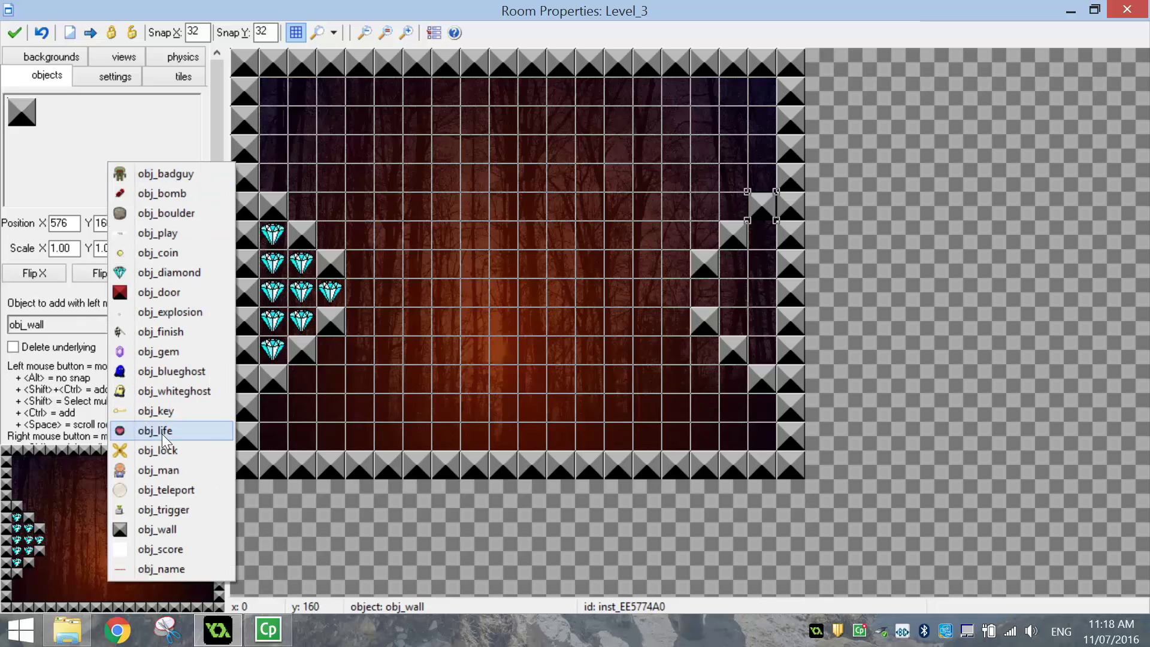
left_click(157, 276)
mouse_move(760, 240)
left_mouse_down("ctrl+shift")
mouse_move(763, 349)
mouse_move(735, 315)
mouse_move(736, 288)
mouse_move(711, 293)
mouse_move(704, 315)
left_mouse_up("ctrl+shift")
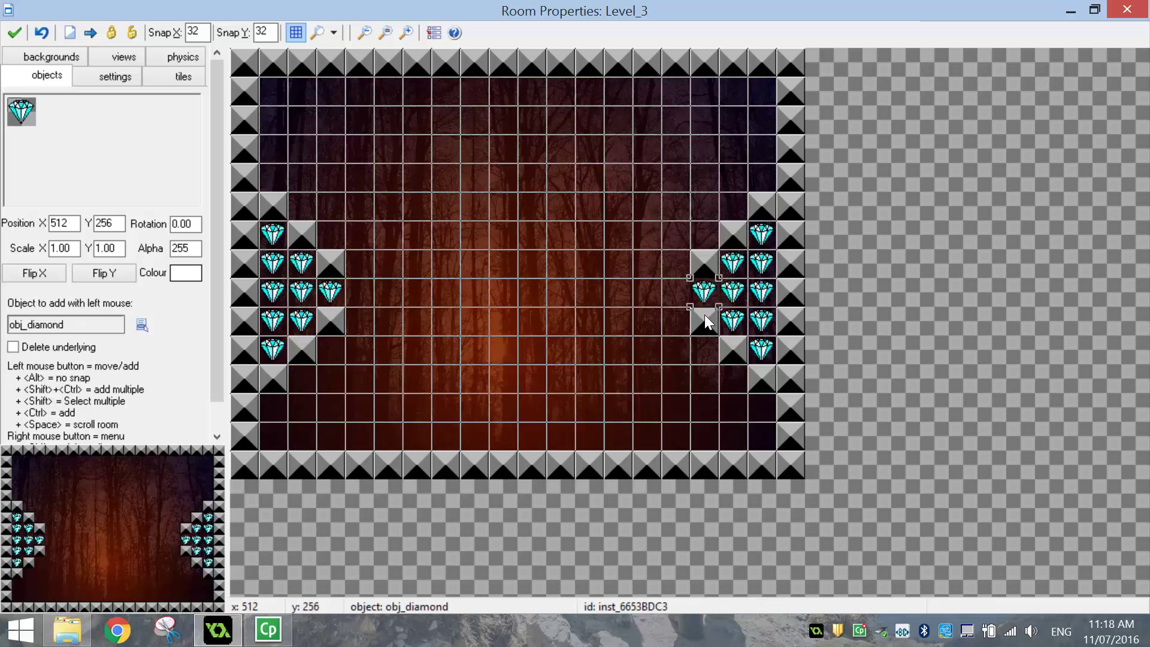
- Build an upper obj_wall chamber with sides at X 192 and X 416 and a floor at Y 128, leaving a two-block gap in the middle
left_click(80, 163)
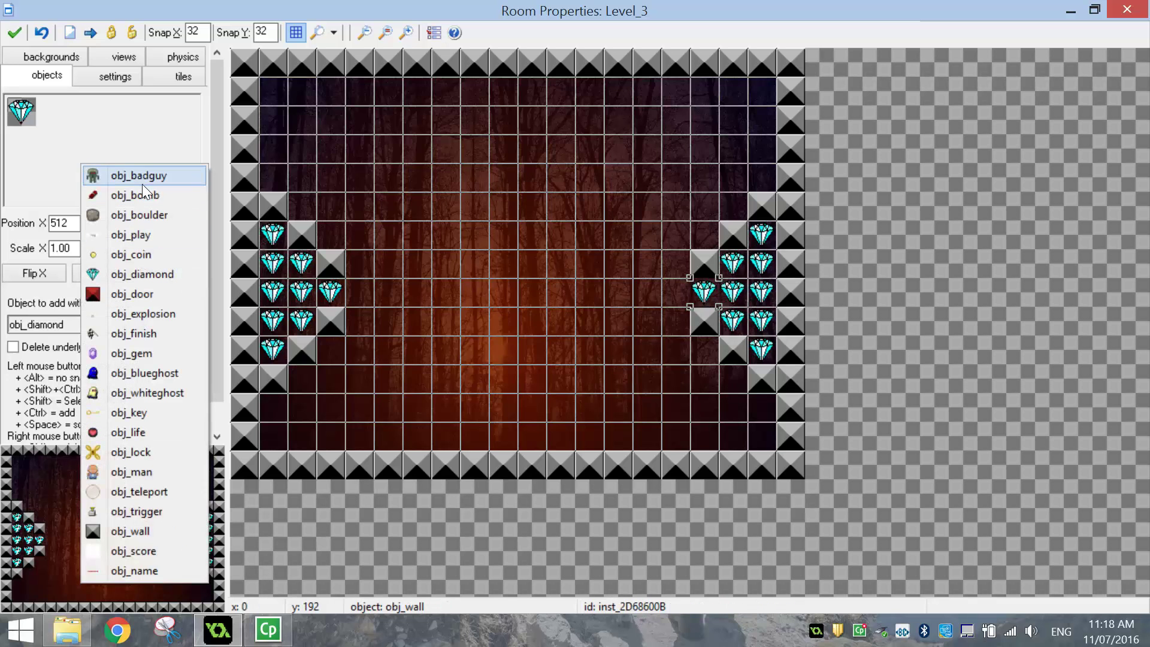
left_click(119, 529)
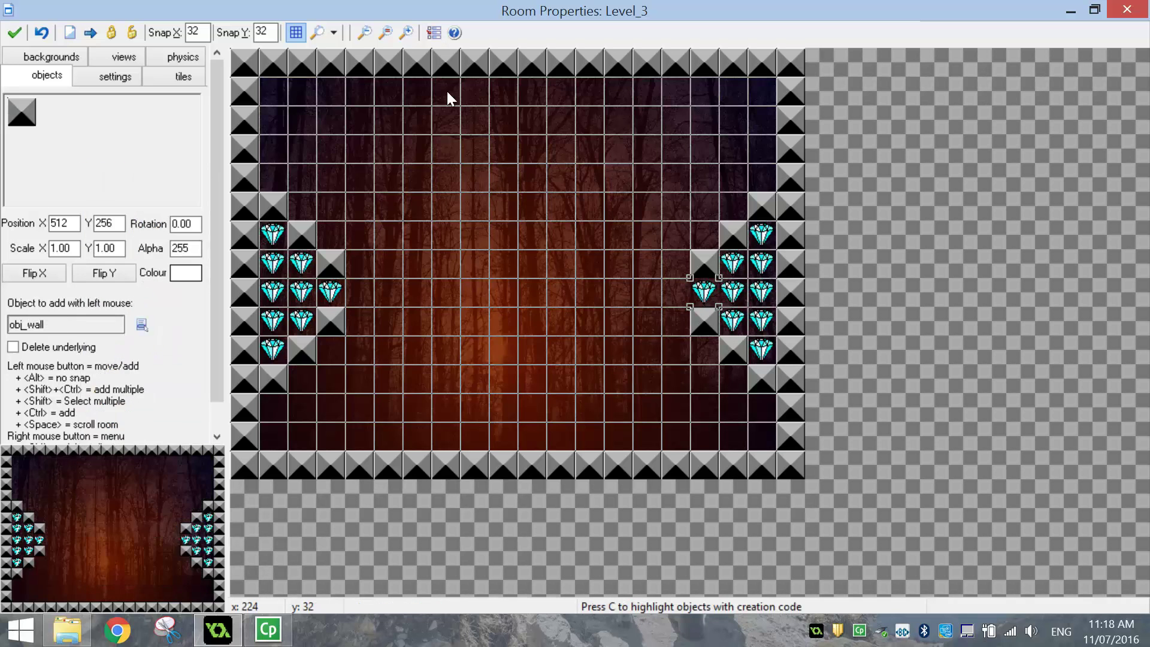
left_click(417, 91)
left_click(417, 120)
left_click(418, 149)
left_click(417, 177)
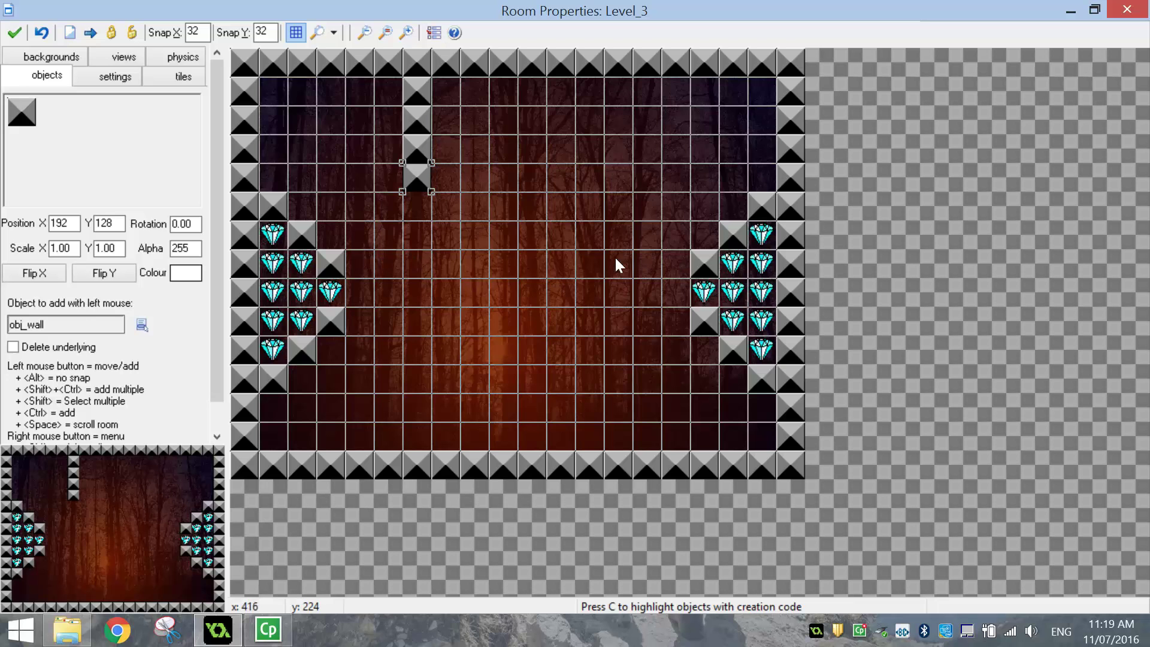
mouse_move(616, 177)
left_mouse_down("ctrl+shift")
mouse_move(618, 89)
mouse_move(601, 158)
mouse_move(546, 169)
left_mouse_up("ctrl+shift")
left_click_drag(435, 169, 478, 174, "ctrl+shift")
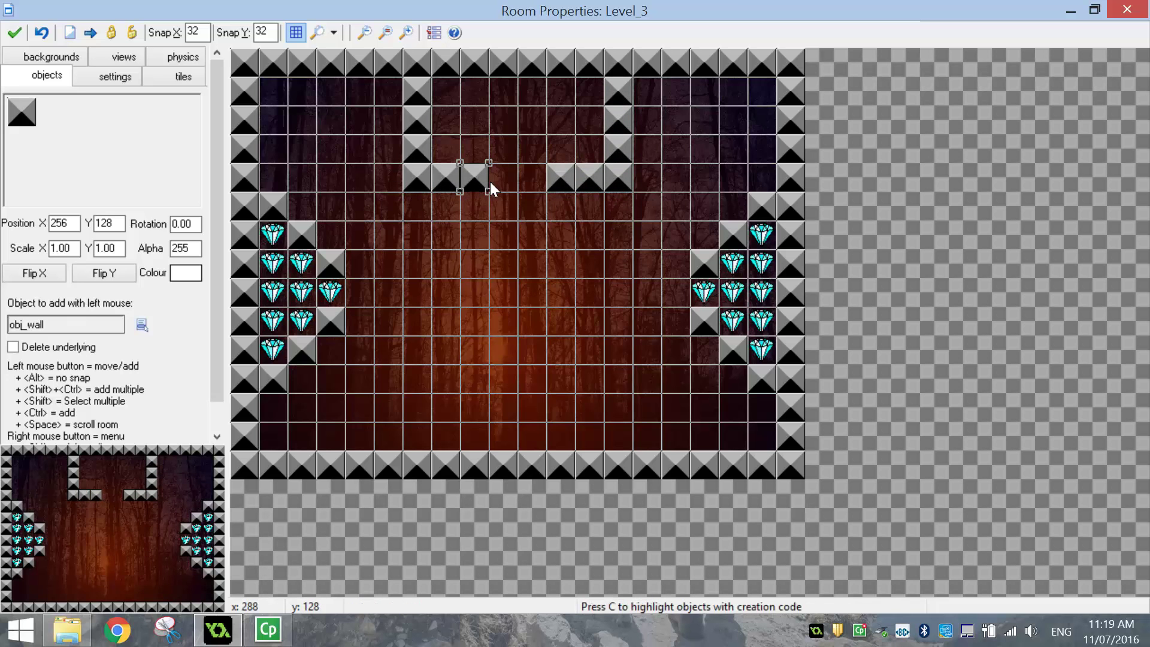
- Build a matching lower obj_wall chamber with sides at X 192 and X 416 and a roof at Y 320, leaving a two-block gap
left_click(412, 431)
mouse_move(418, 411)
left_mouse_down("ctrl+shift")
mouse_move(412, 345)
mouse_move(426, 340)
mouse_move(612, 344)
mouse_move(612, 426)
left_mouse_up("ctrl+shift")
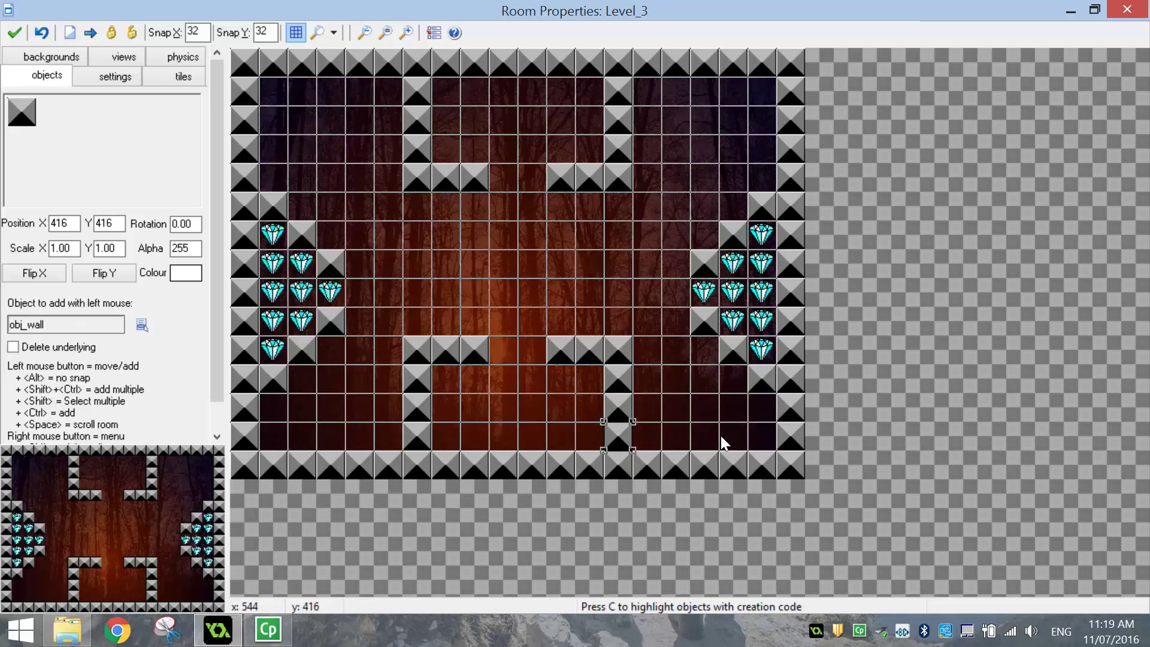
- Cover the room's lower-right corner with obj_wall at X 544 and X 576, Y 384, and close it with obj_door at X 544, Y 416
left_click(735, 408)
left_click(760, 407)
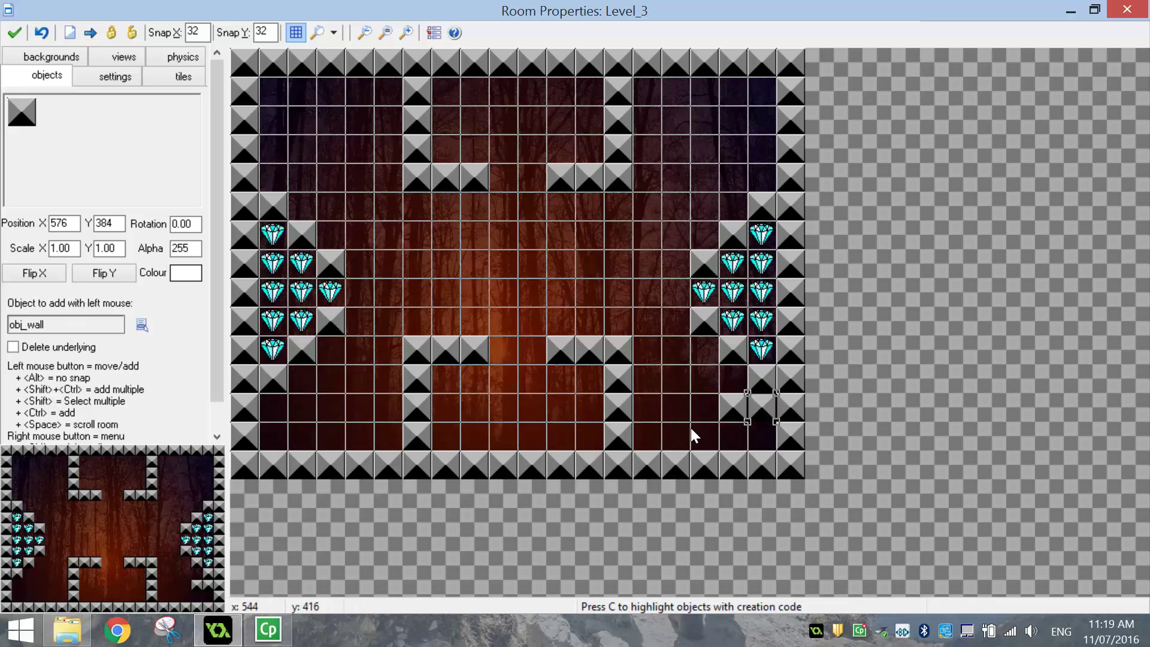
left_click(93, 168)
left_click(138, 298)
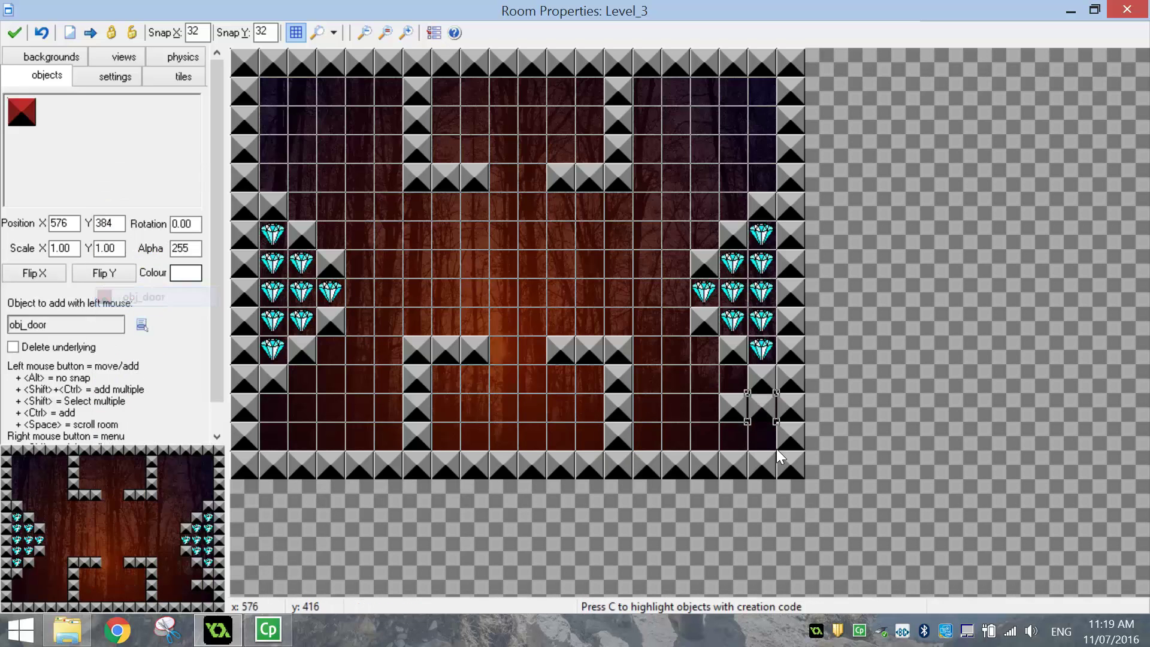
left_click(733, 431)
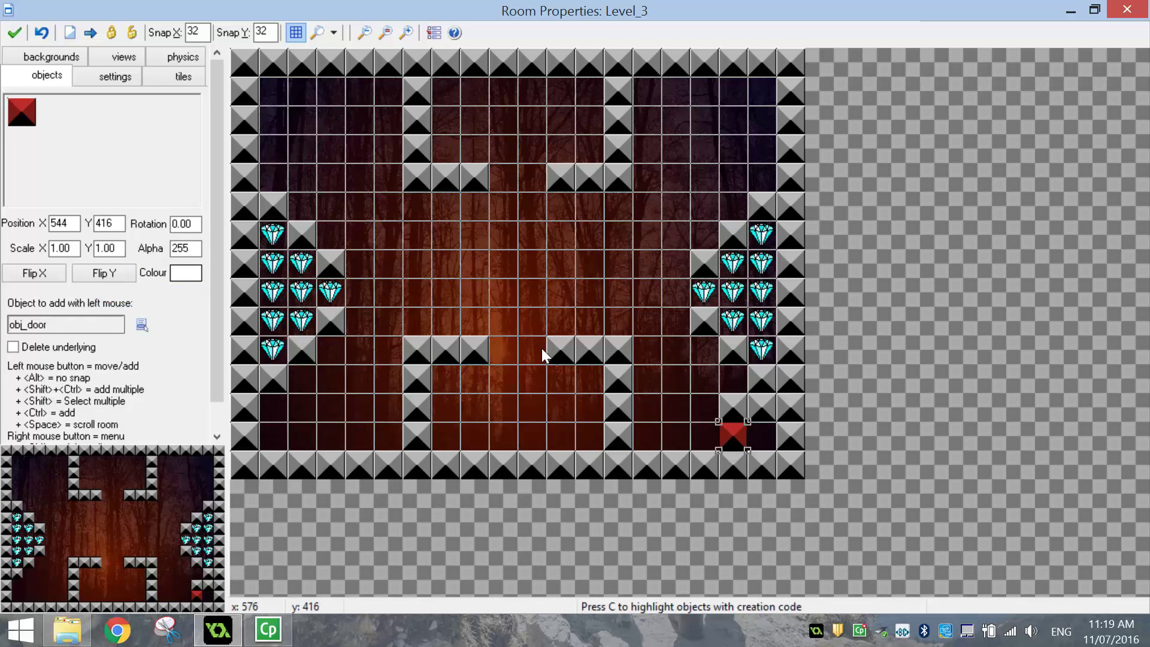
- Place one obj_trigger behind the door at X 576, Y 416
left_click(45, 156)
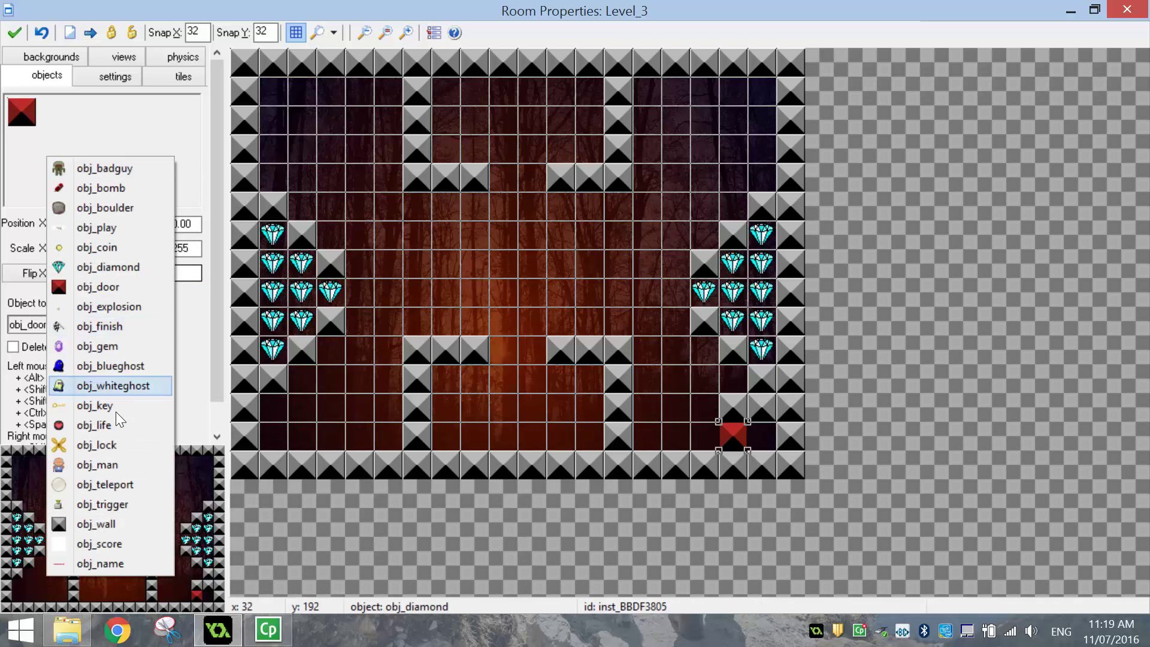
left_click(103, 501)
left_click(759, 432)
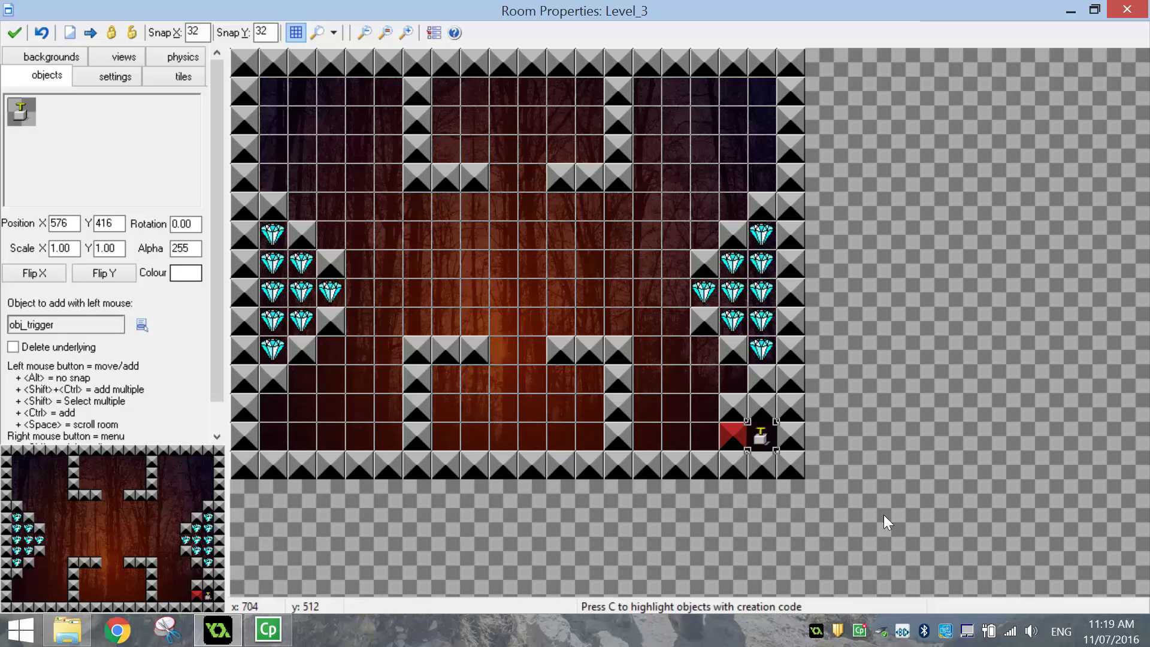
- Lay a row of six obj_coin from X 224 to X 384 at Y 32 in the upper chamber and Y 416 in the lower
left_click(131, 179)
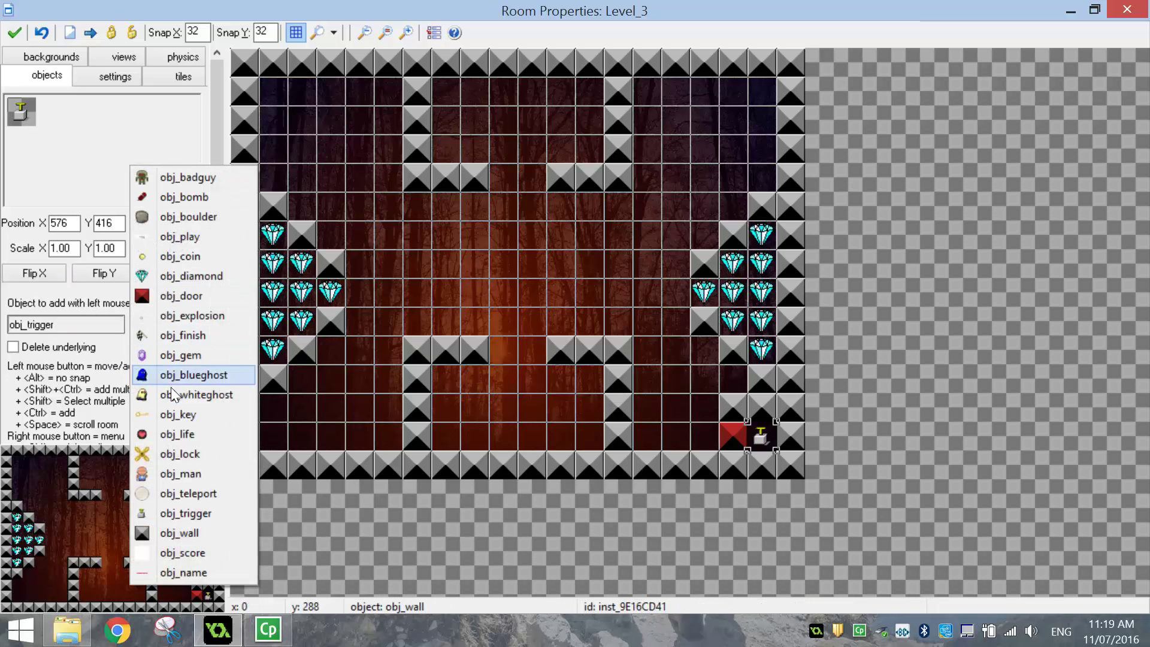
left_click(186, 257)
left_click_drag(448, 93, 590, 99, "ctrl+shift")
left_click_drag(444, 436, 577, 437, "ctrl+shift")
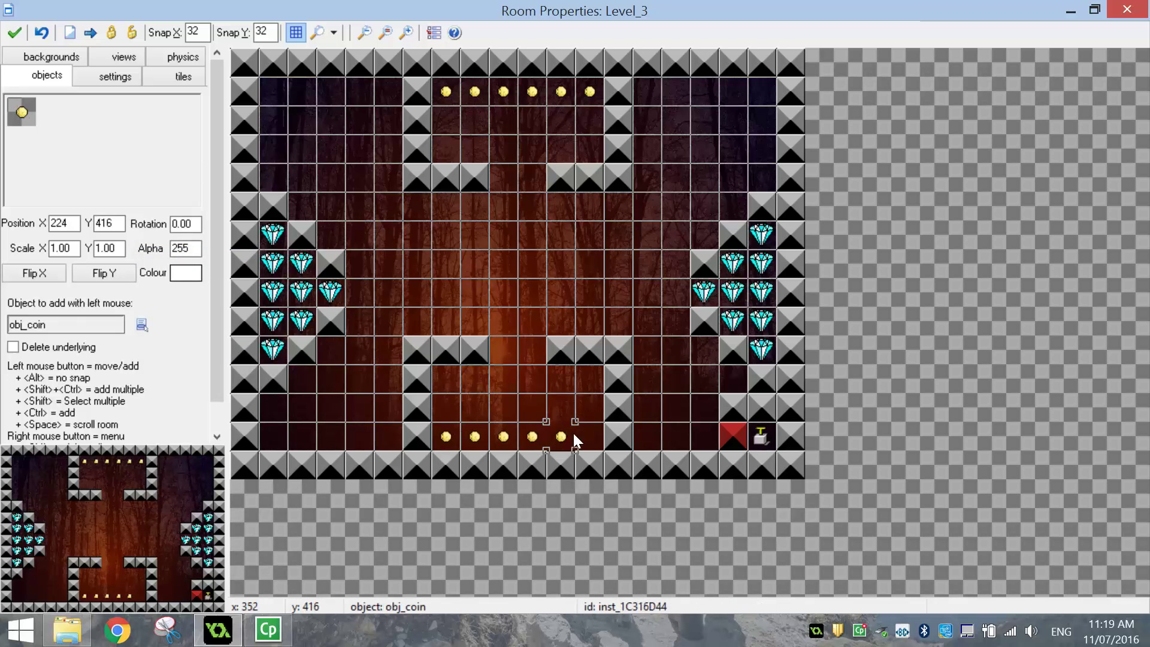
- Place two obj_whiteghost enemies in the middle of the room at X 320, Y 192 and X 320, Y 256
left_click(96, 117)
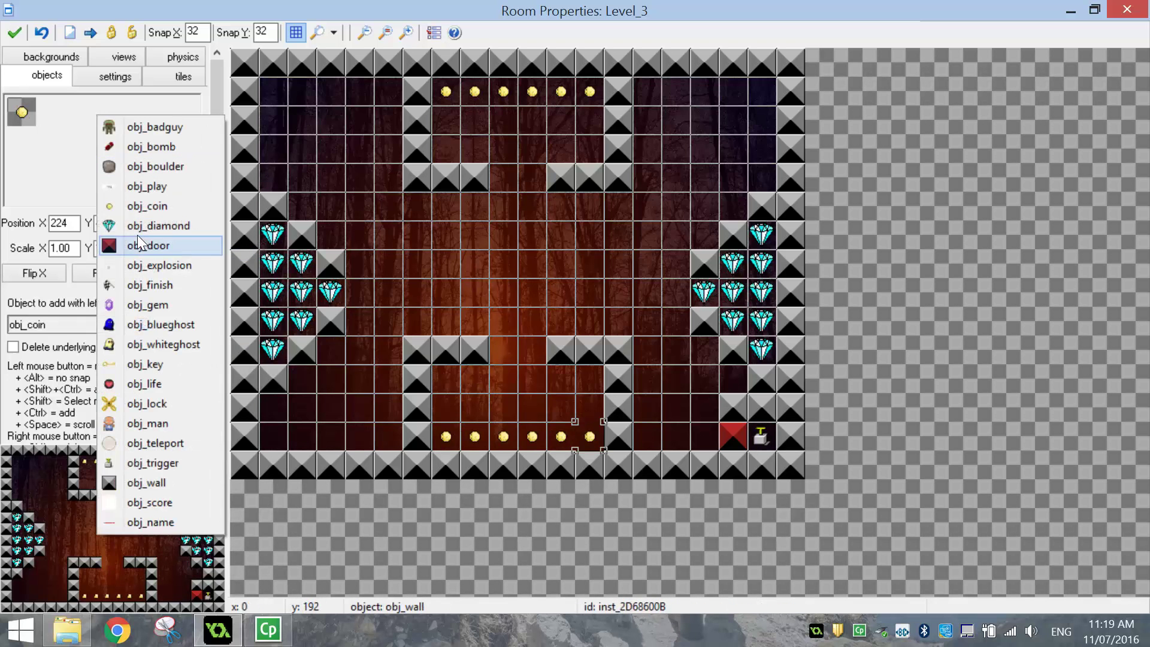
left_click(170, 344)
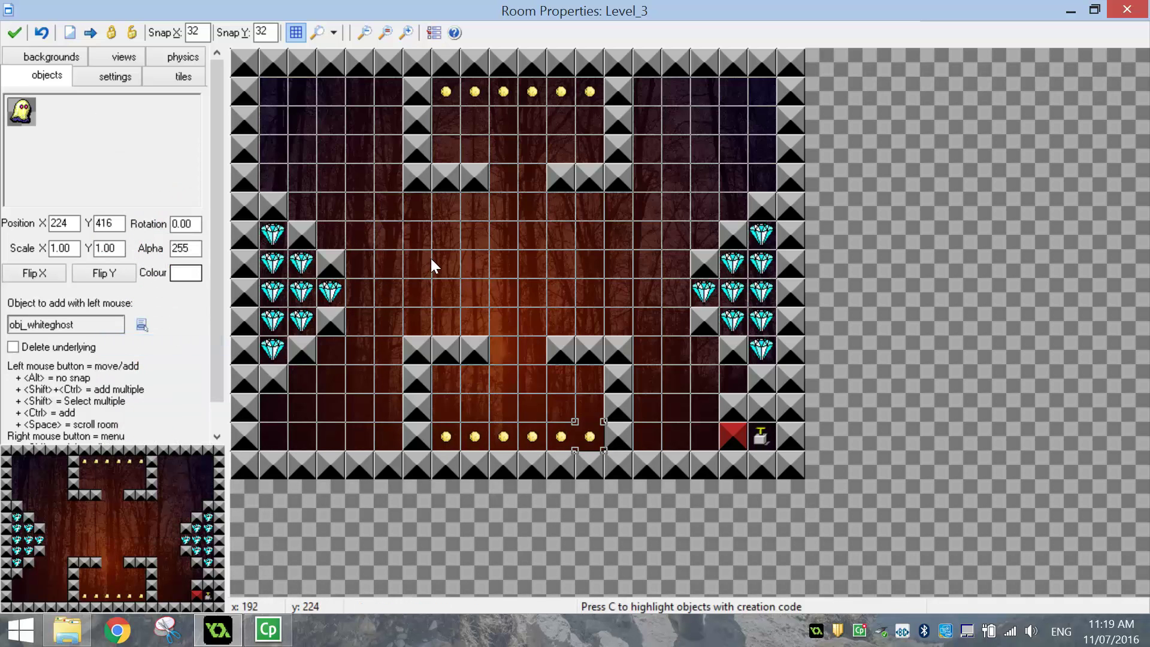
left_click(521, 239)
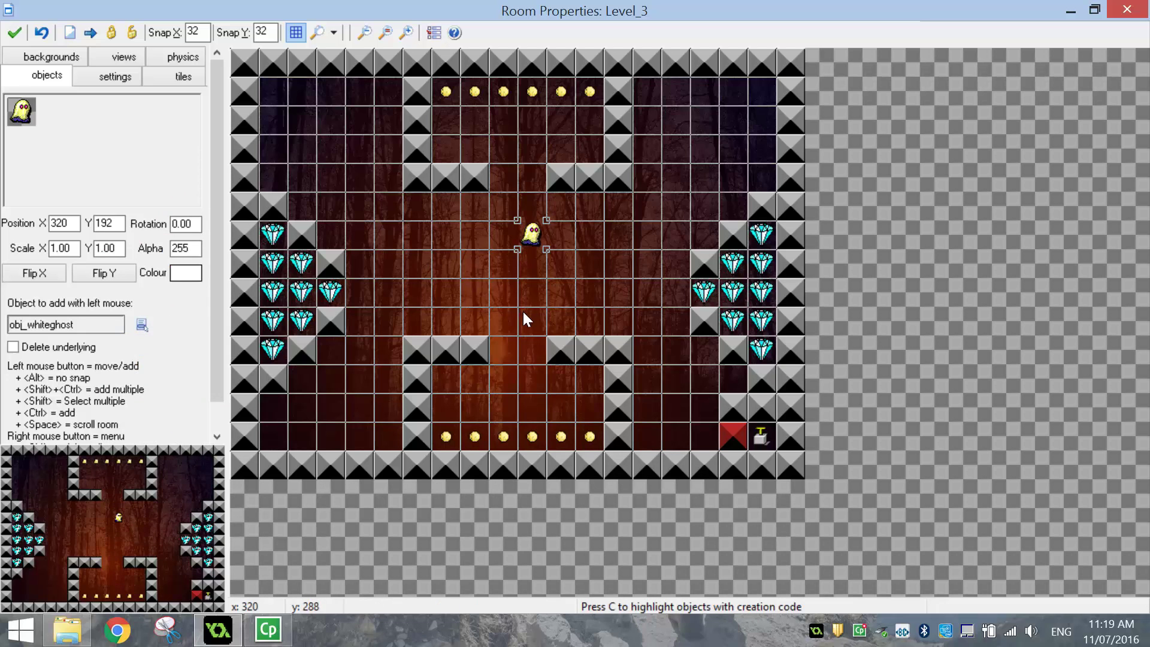
left_click(526, 290)
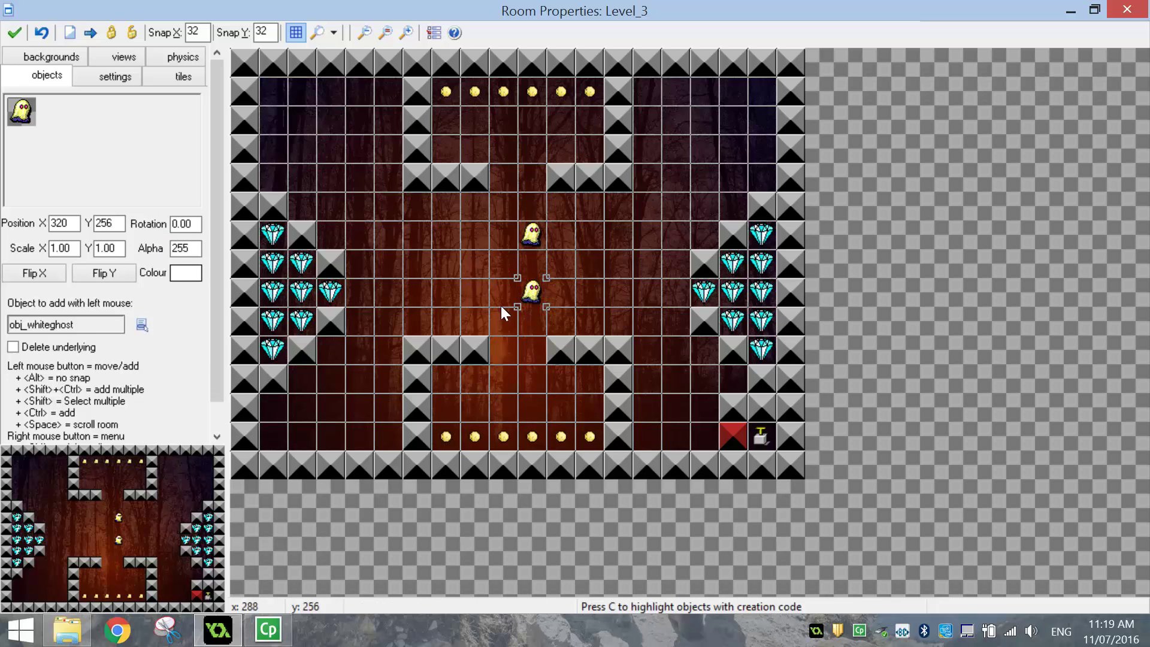
- Place two obj_blueghost enemies at X 128, Y 96 and X 480, Y 352
left_click(73, 145)
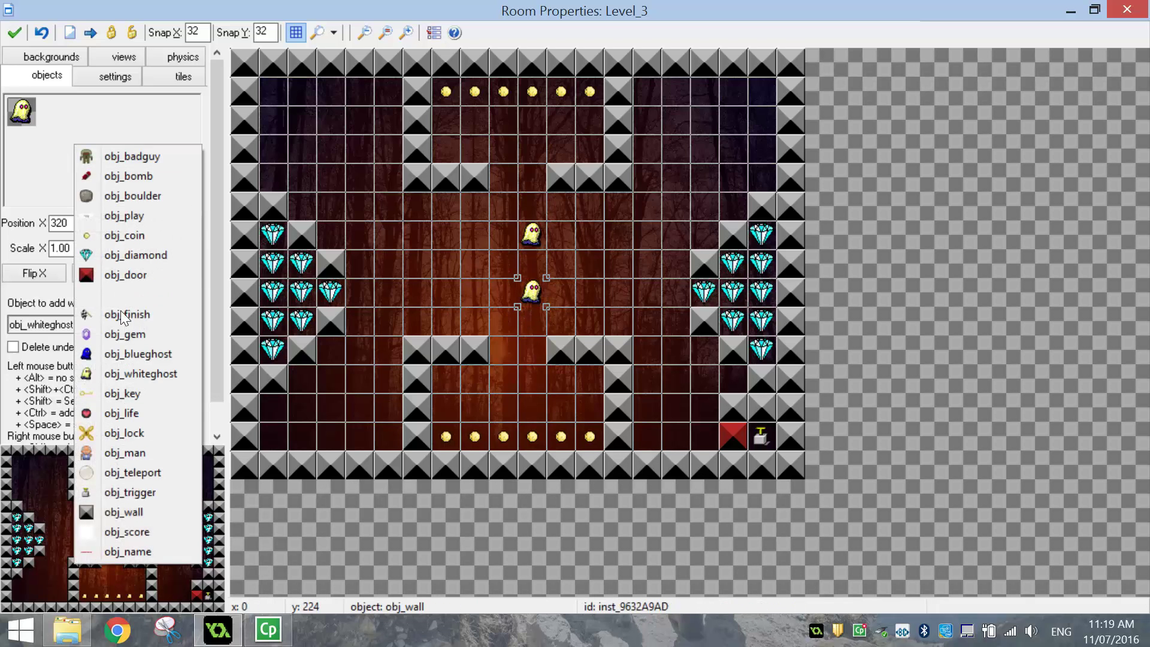
left_click(120, 354)
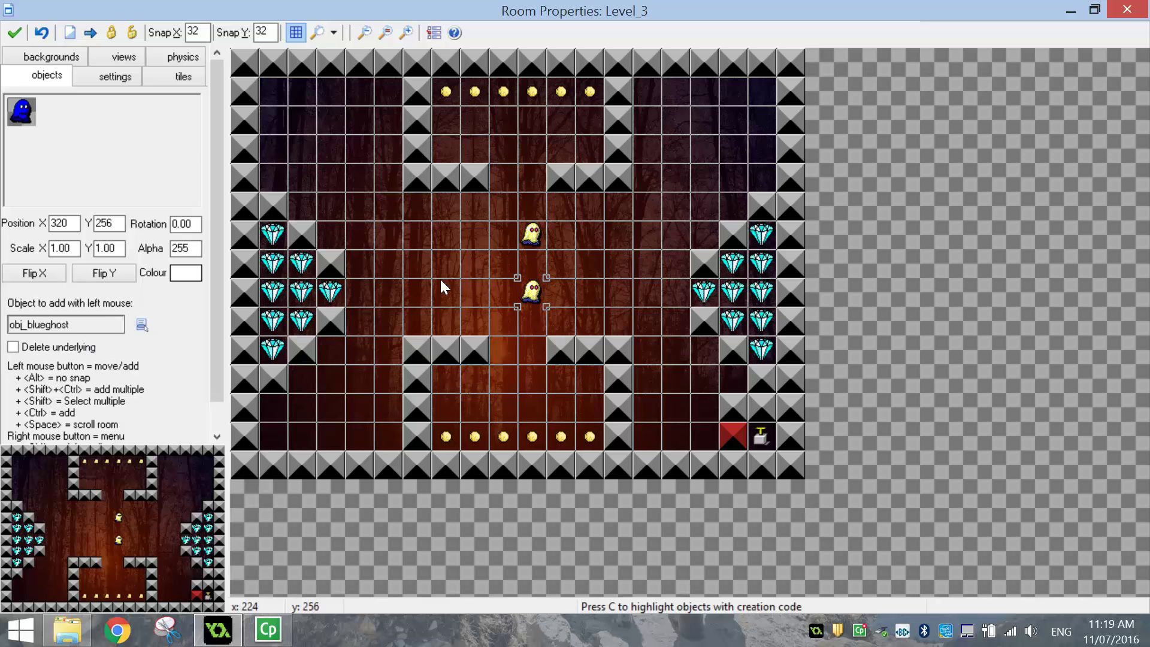
left_click(362, 149)
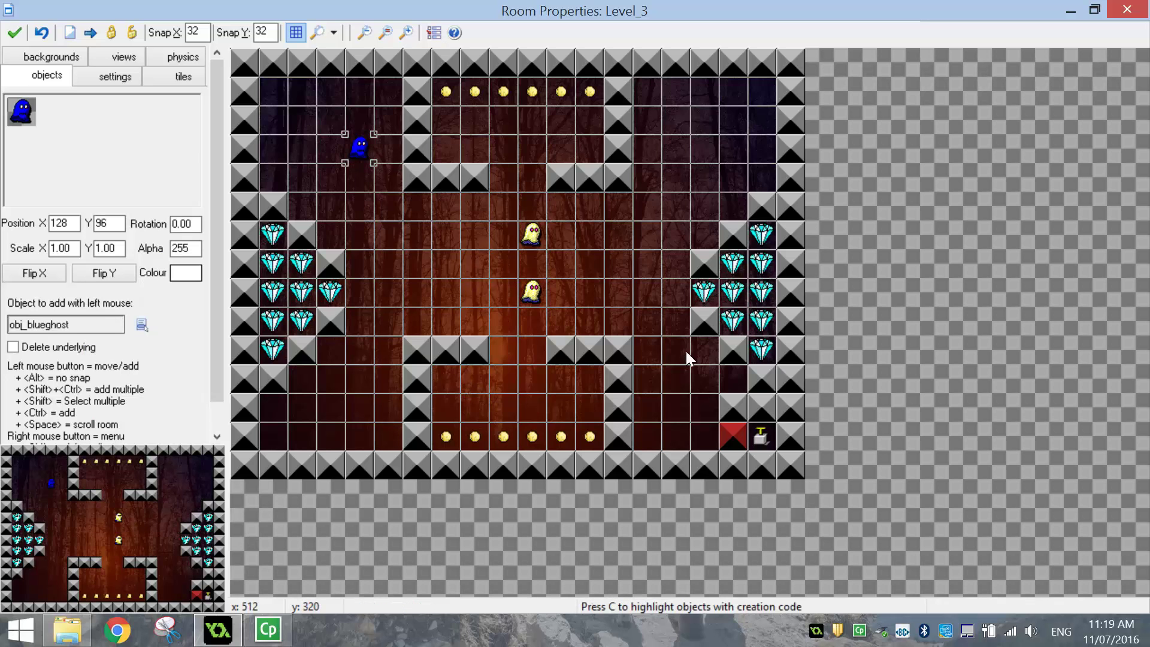
left_click(666, 372)
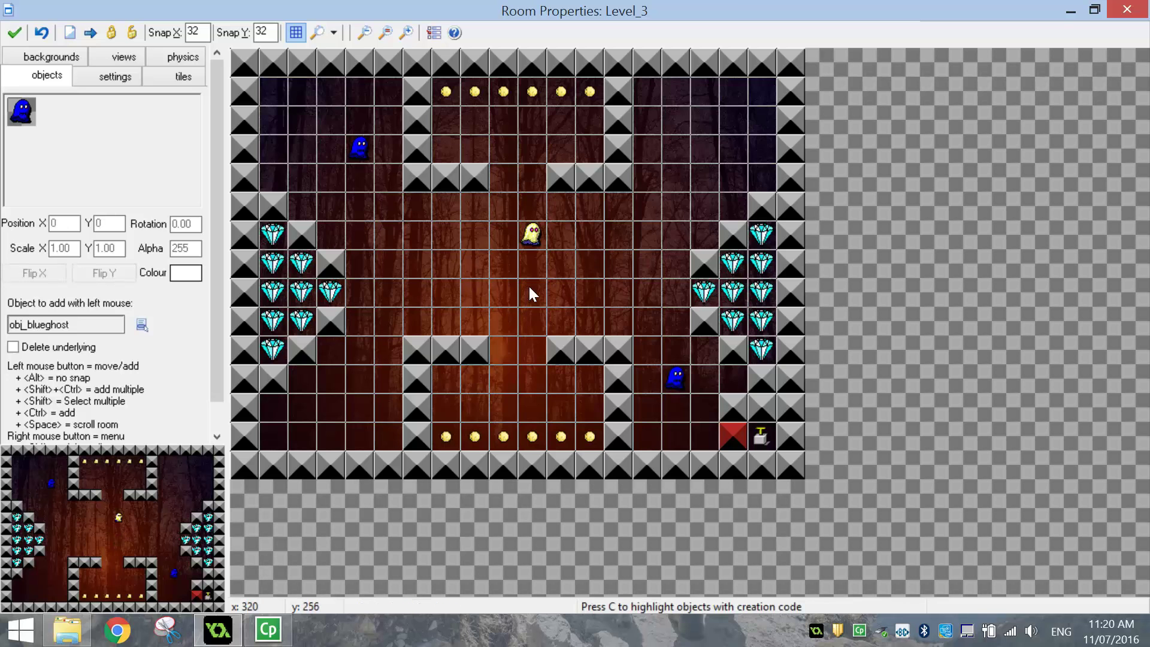
- Place two obj_whiteghost enemies at X 160, Y 192 and X 416, Y 256
left_click(78, 166)
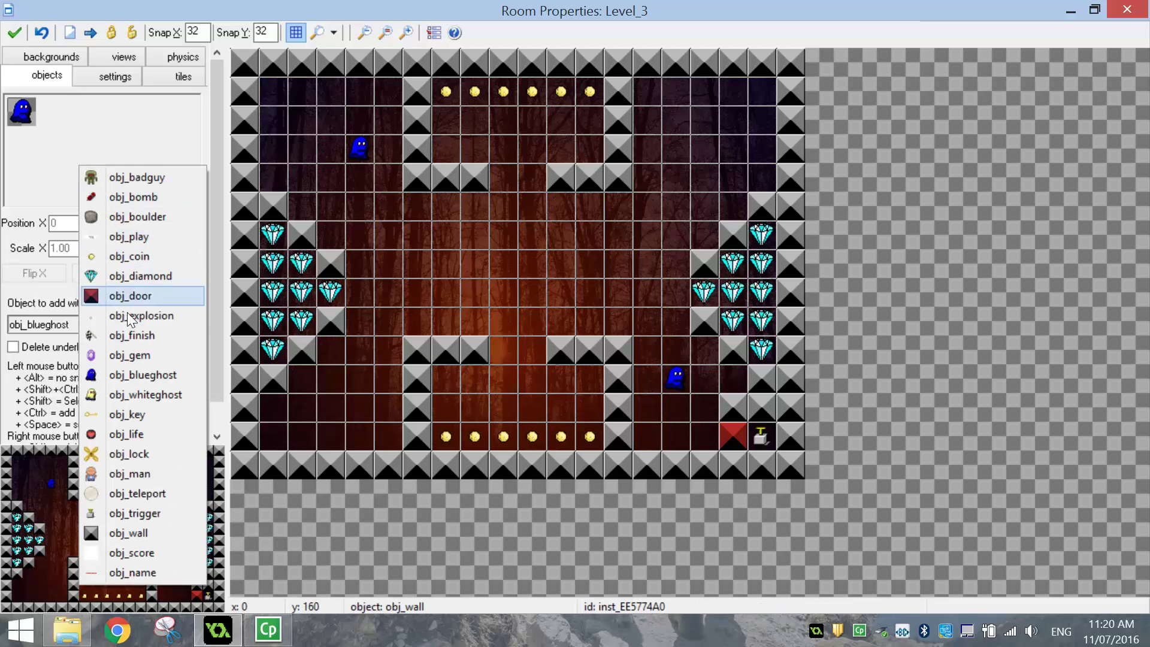
left_click(134, 399)
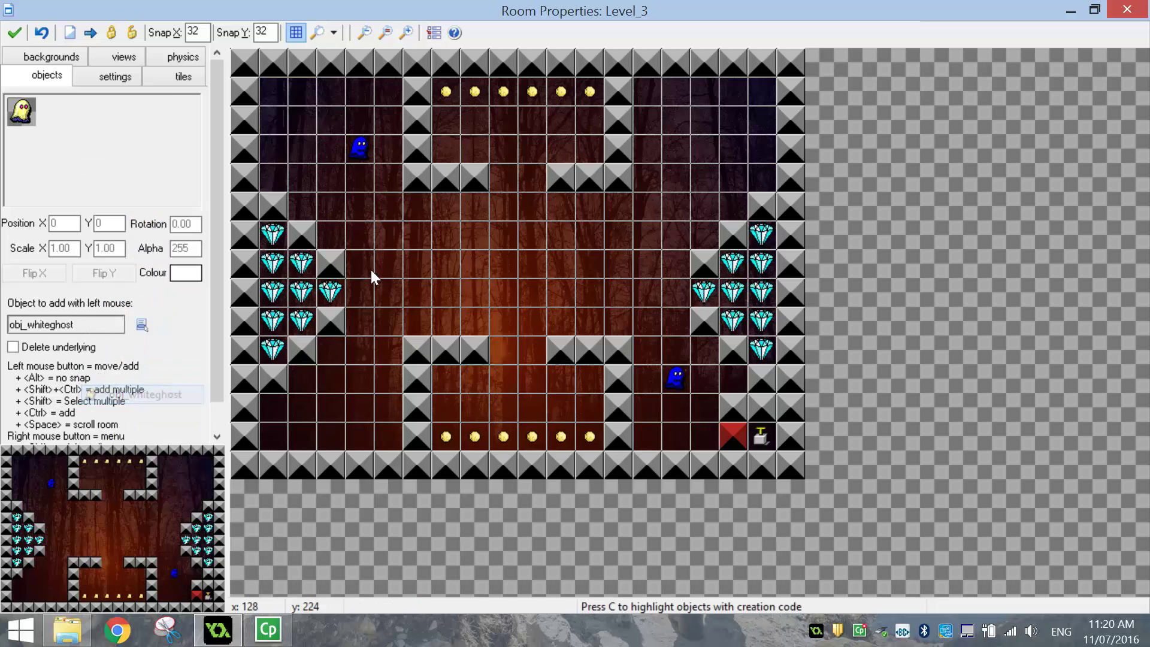
left_click(377, 234)
left_click(618, 292)
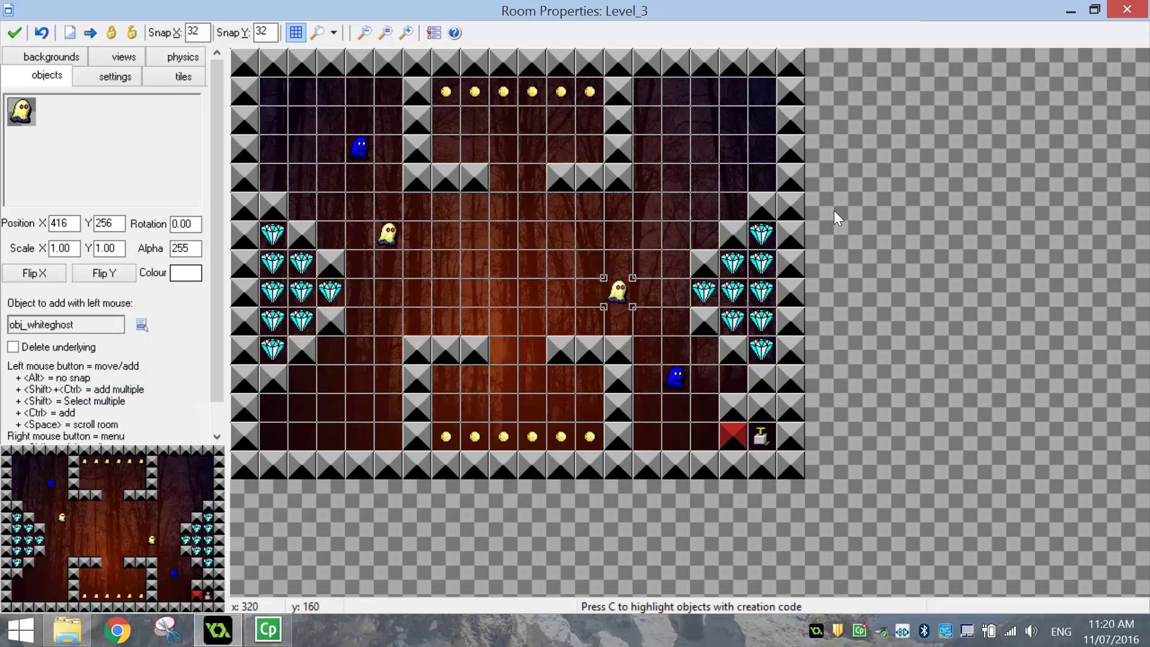
- Place obj_man in the lower-left corner at X 32, Y 416 and obj_finish in the upper-right corner at X 576, Y 32
left_click(95, 120)
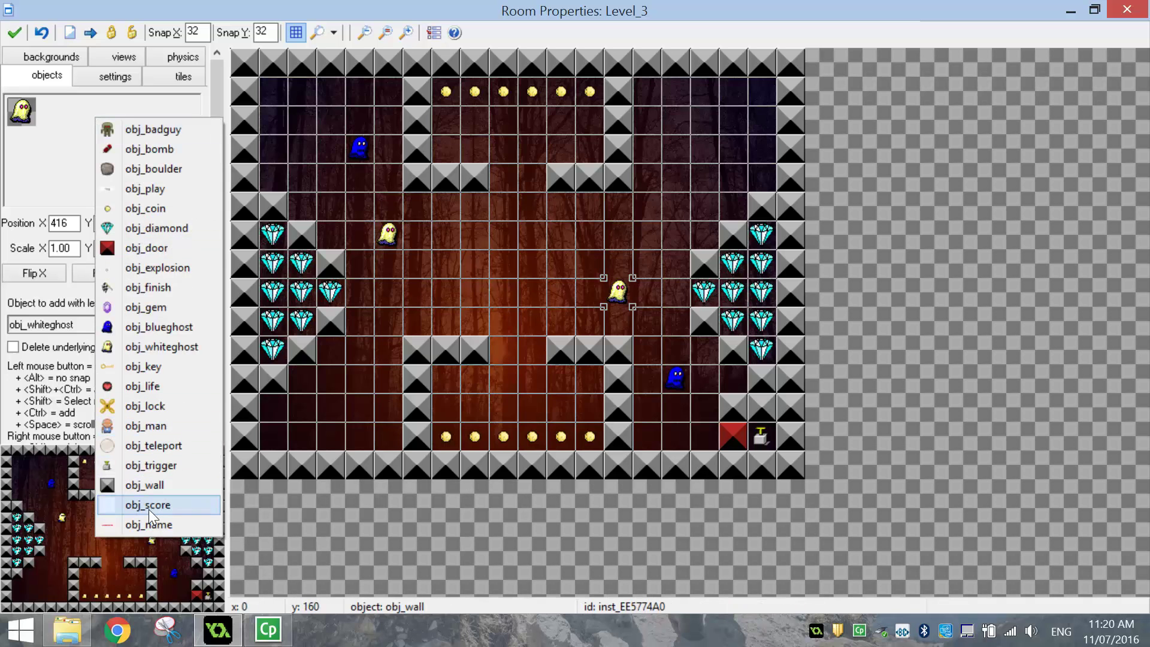
left_click(153, 426)
left_click(282, 434)
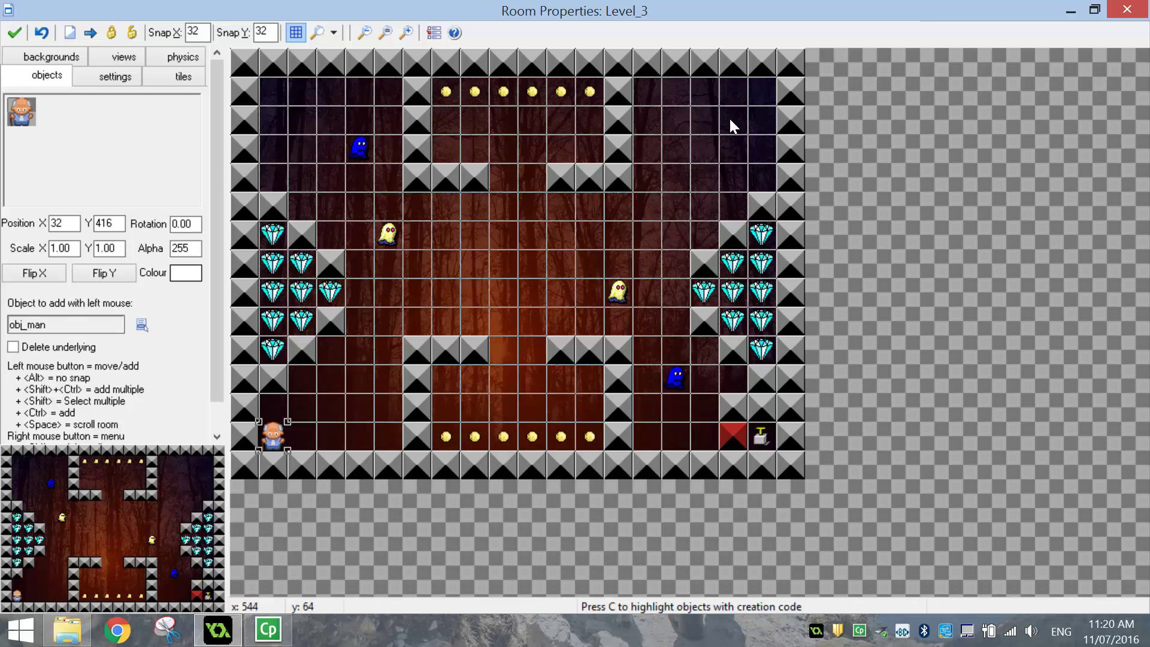
left_click(140, 146)
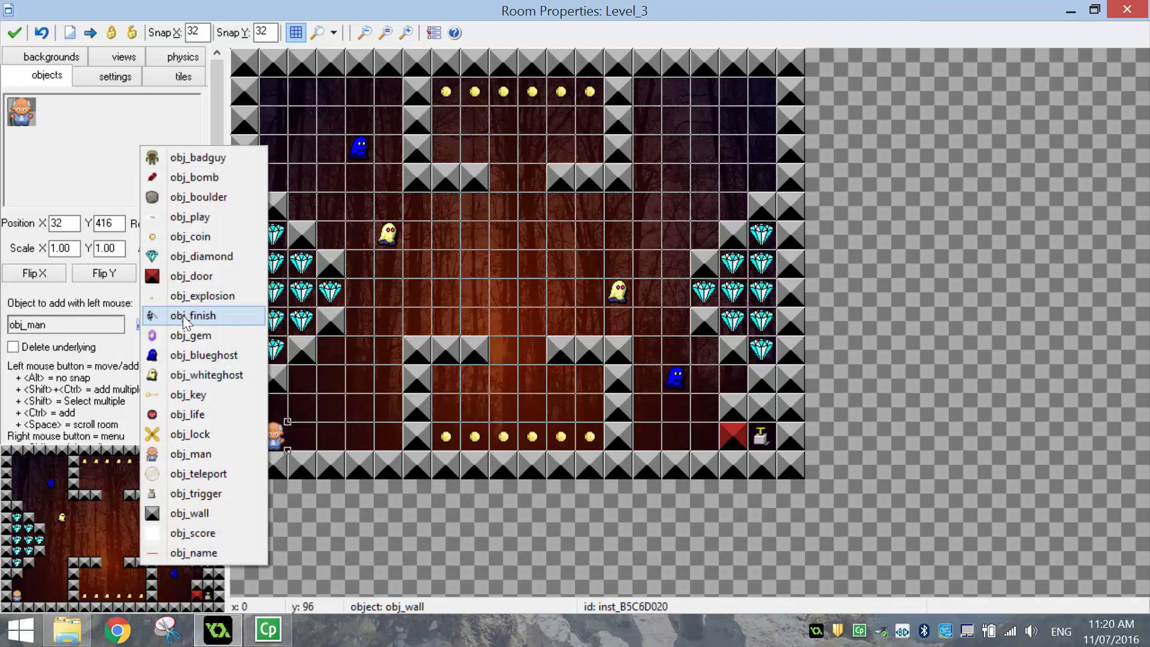
left_click(182, 315)
left_click(758, 94)
- Start enclosing the finish with obj_wall at X 576, Y 96 and a column at X 512 from Y 32 to Y 96
left_click(147, 145)
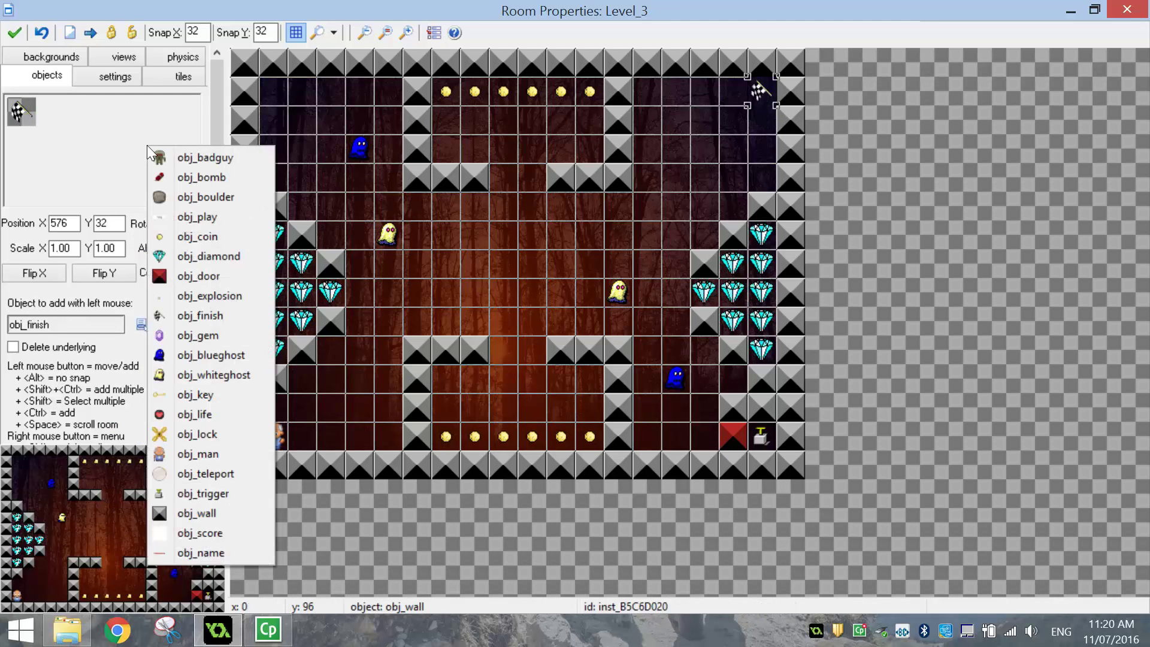
left_click(180, 513)
left_click(757, 144)
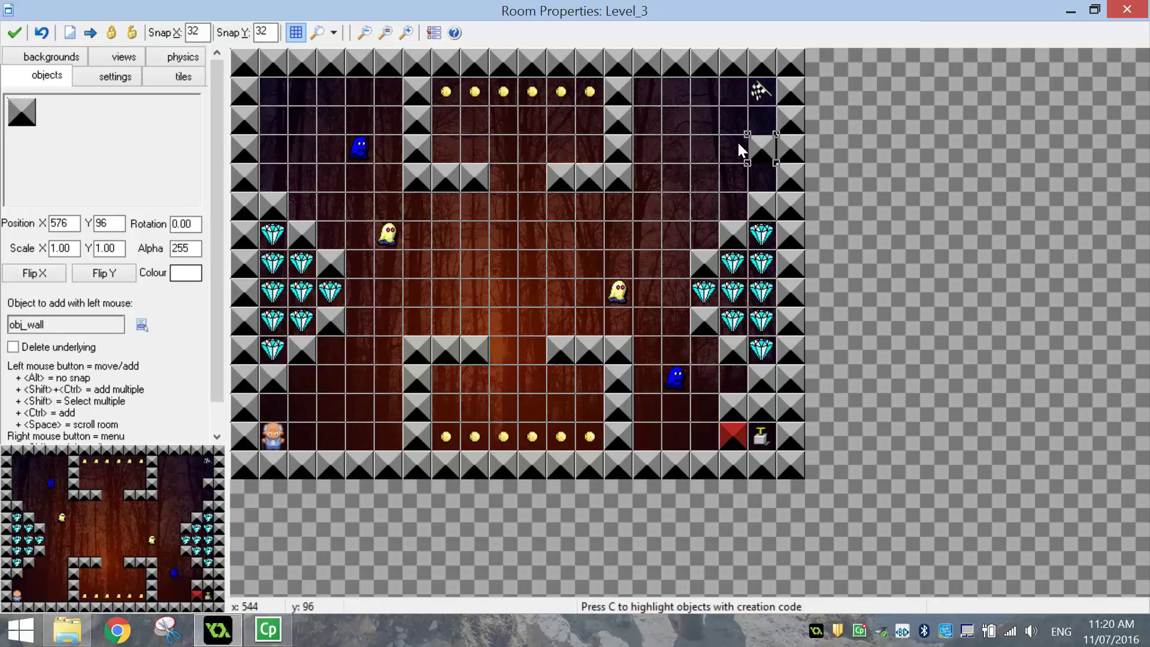
left_click(712, 141)
left_click(701, 122)
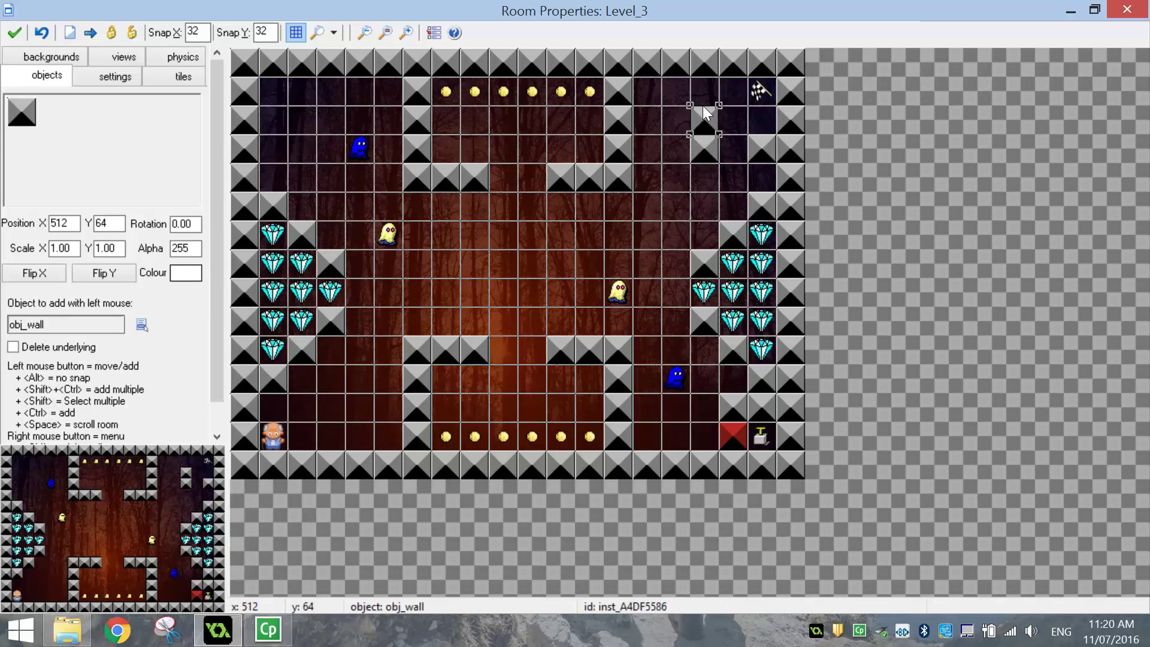
left_click(711, 93)
left_click(729, 90)
right_click(729, 87)
left_click(756, 99)
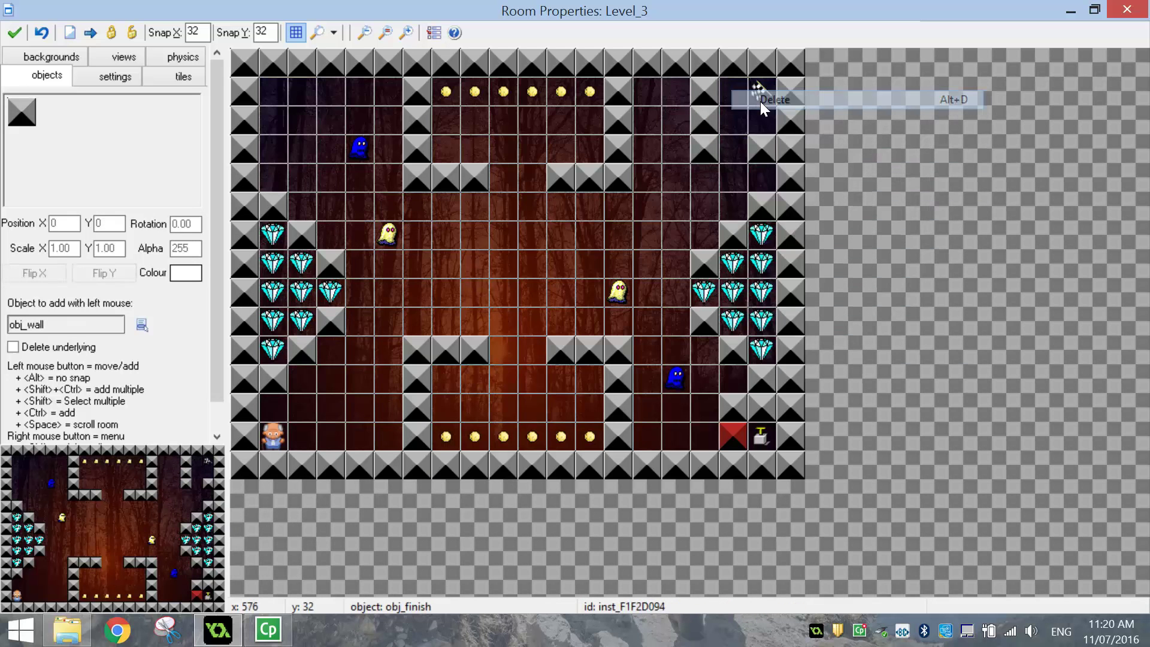
- Complete the finish enclosure's floor with obj_wall at X 544, Y 96, keep its X 512 corner, and delete the wall at X 512, Y 64
left_click(728, 146)
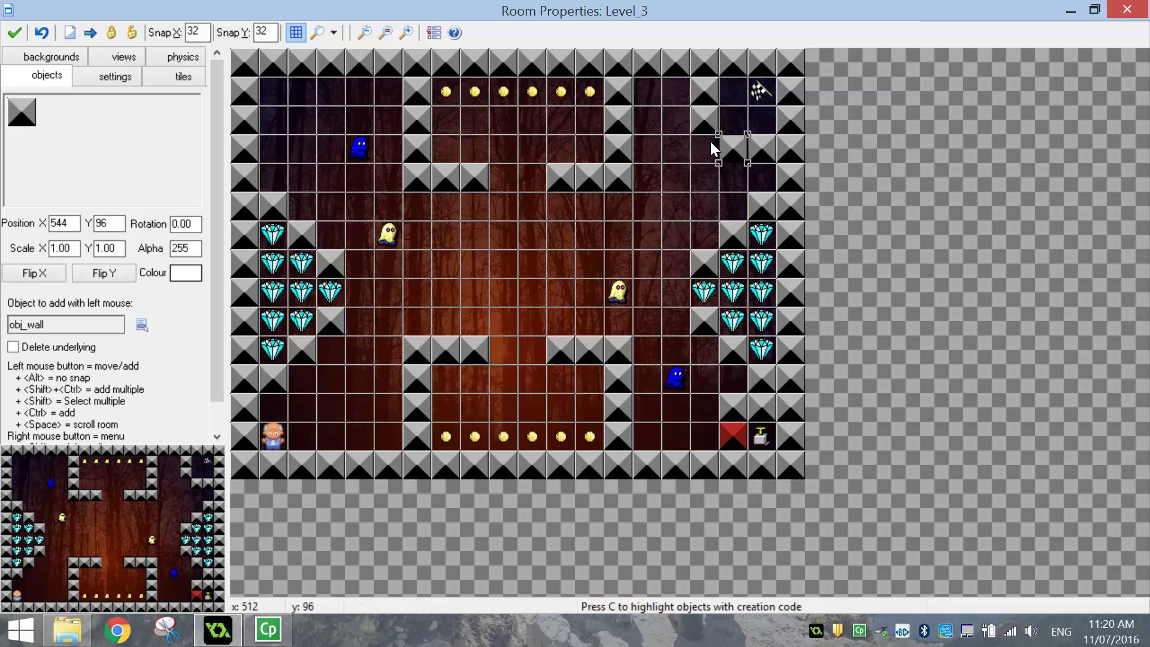
right_click(704, 142)
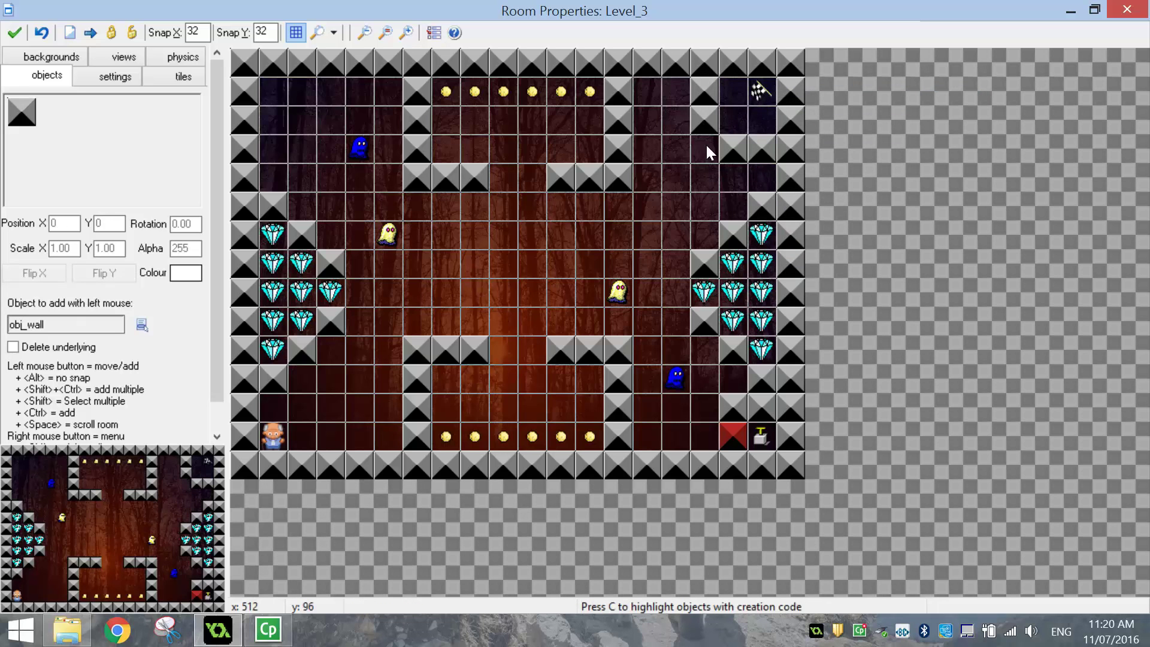
left_click(706, 145)
right_click(707, 120)
left_click(729, 133)
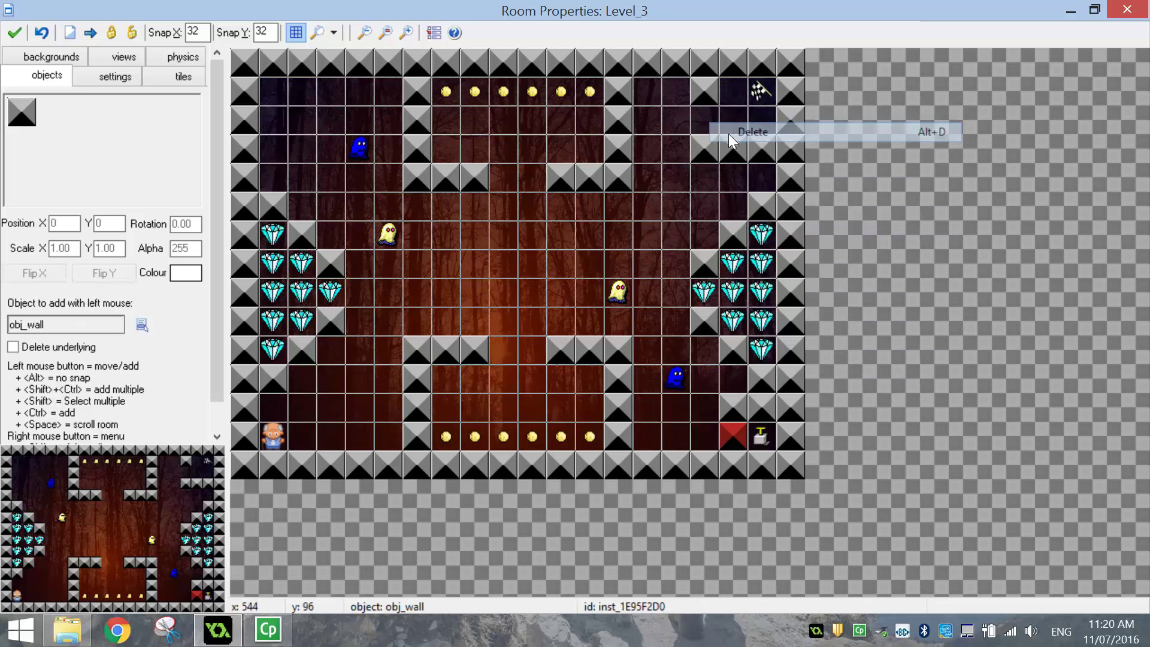
- Block the finish enclosure's opening with obj_boulder at X 512, Y 64 and place obj_bomb beside it at X 480, Y 64
left_click(170, 155)
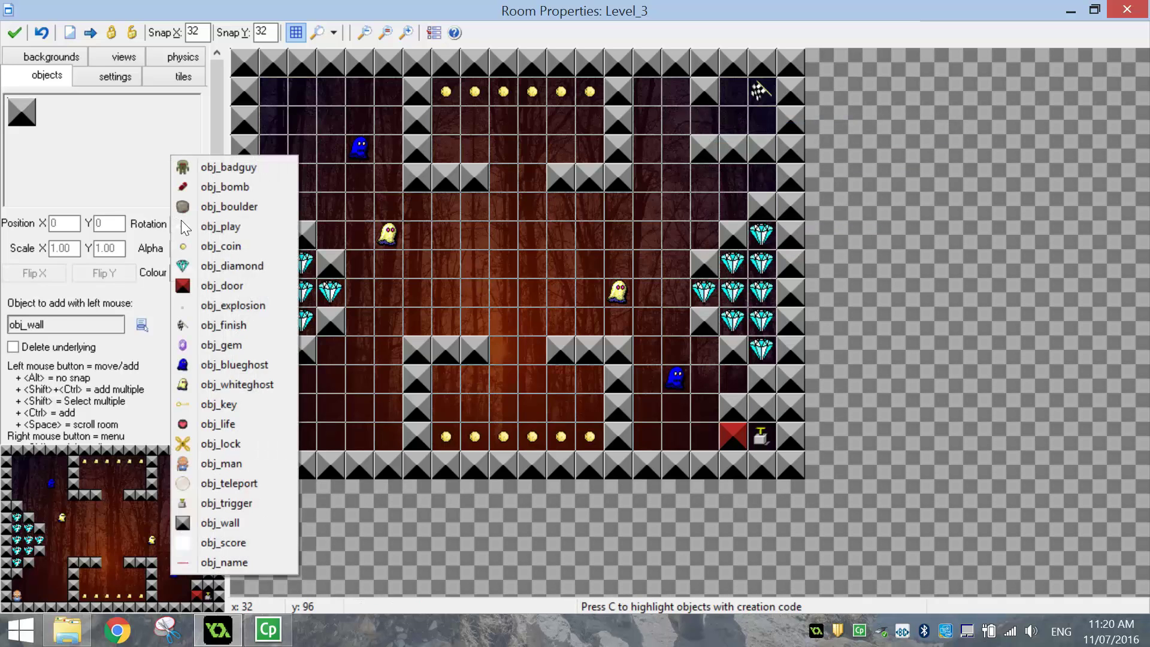
left_click(210, 204)
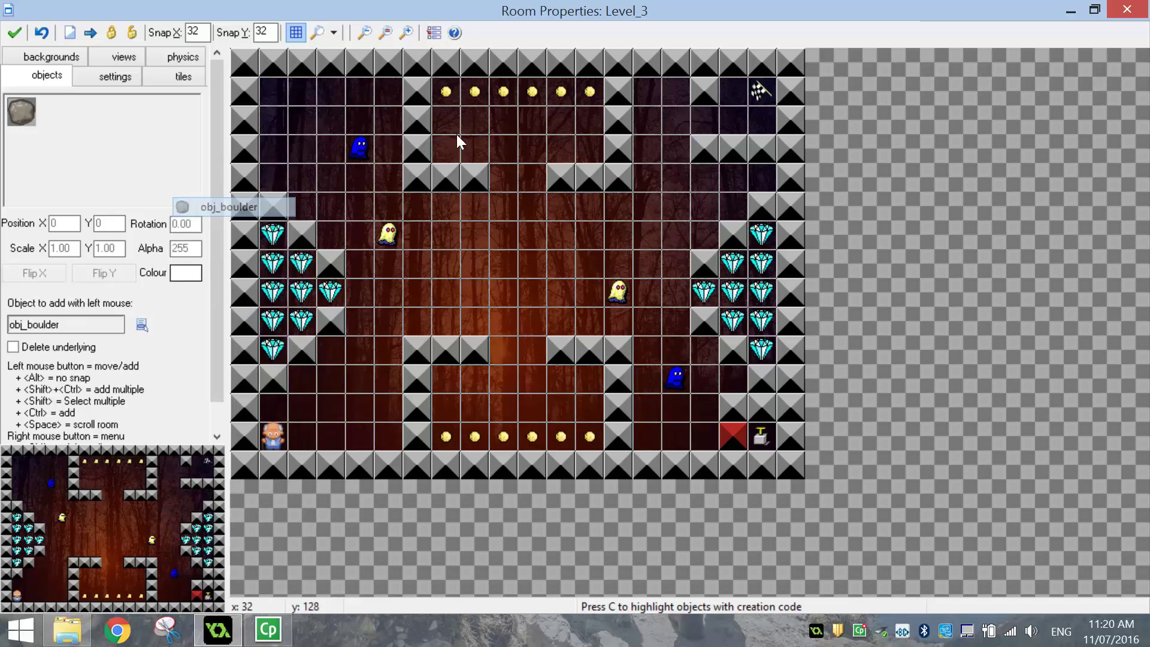
left_click(706, 125)
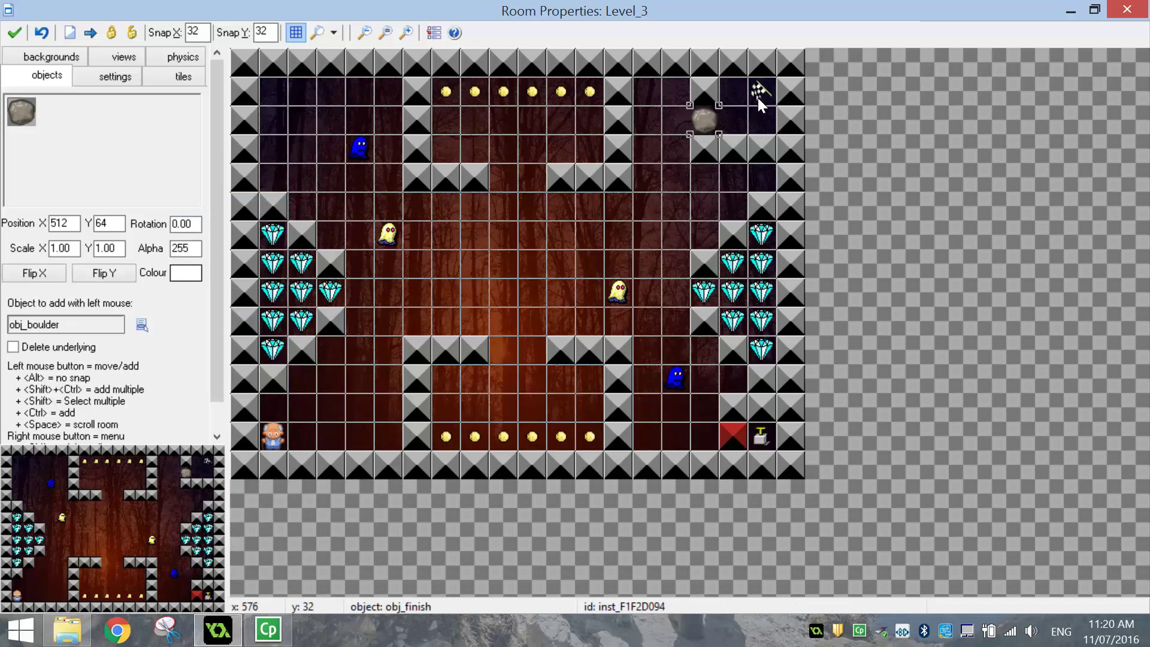
left_click(137, 157)
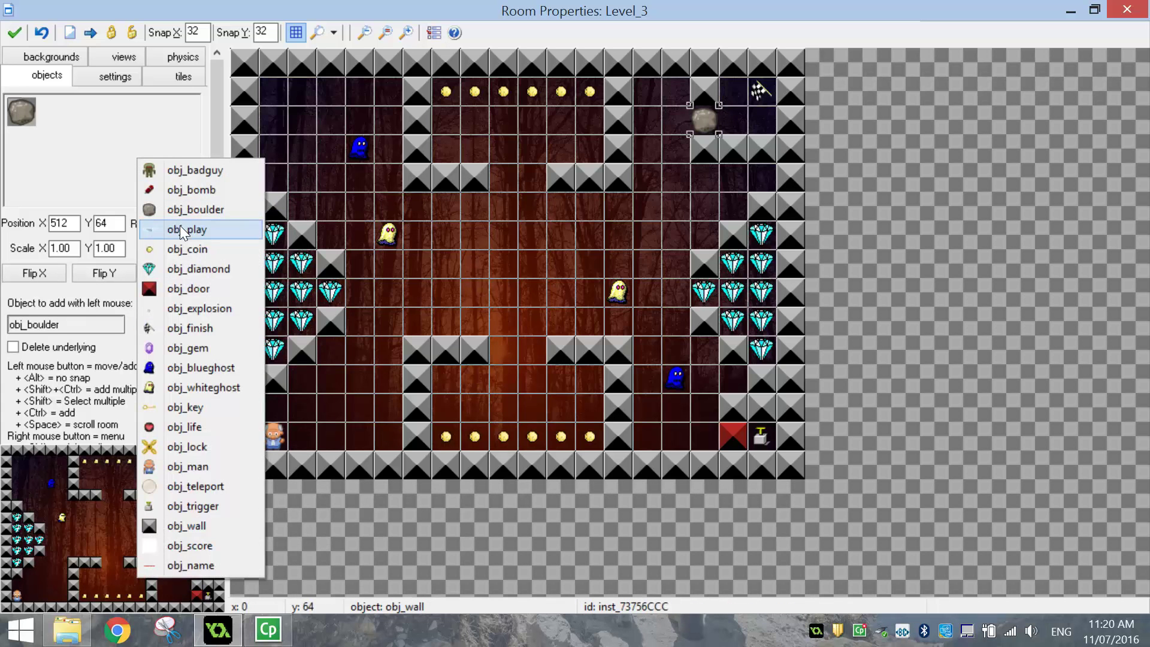
left_click(199, 191)
left_click(676, 122)
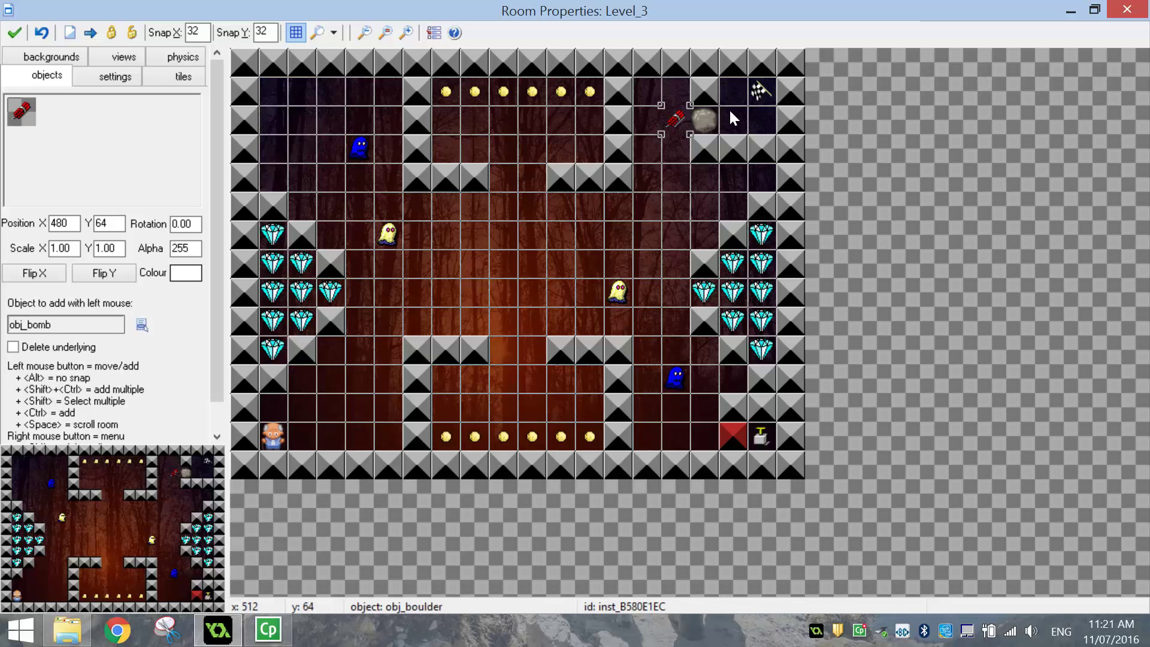
- Fill the remaining cells of both chambers with obj_coin from X 224 to X 384, and try four coins in the room's upper-left corner
left_click(89, 163)
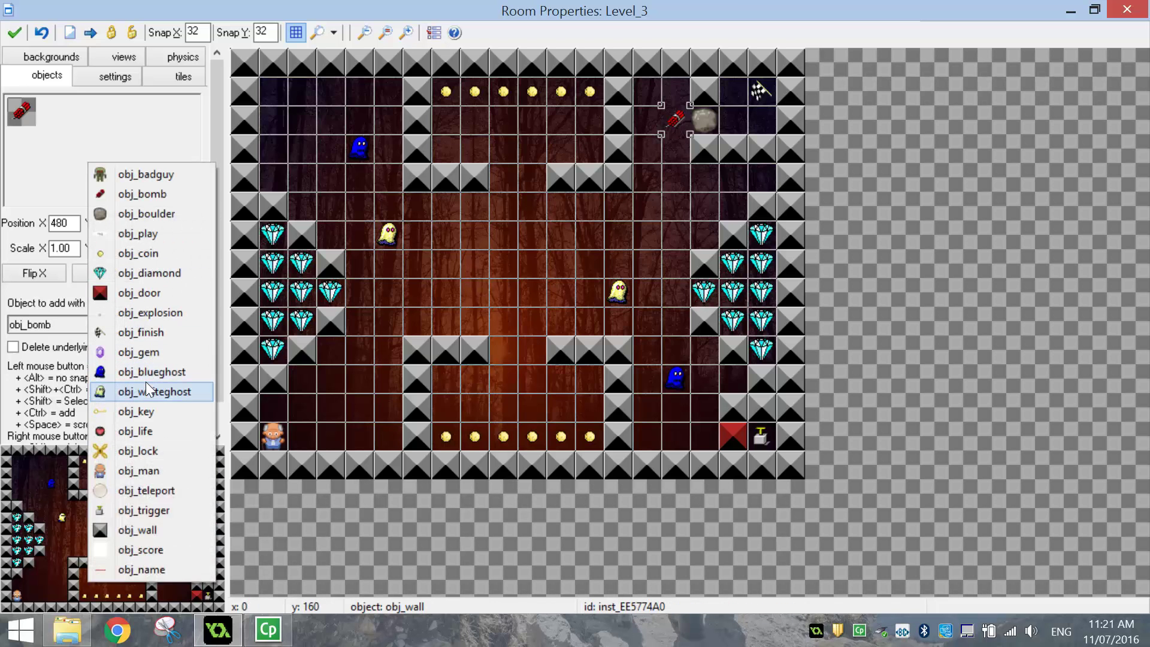
left_click(157, 255)
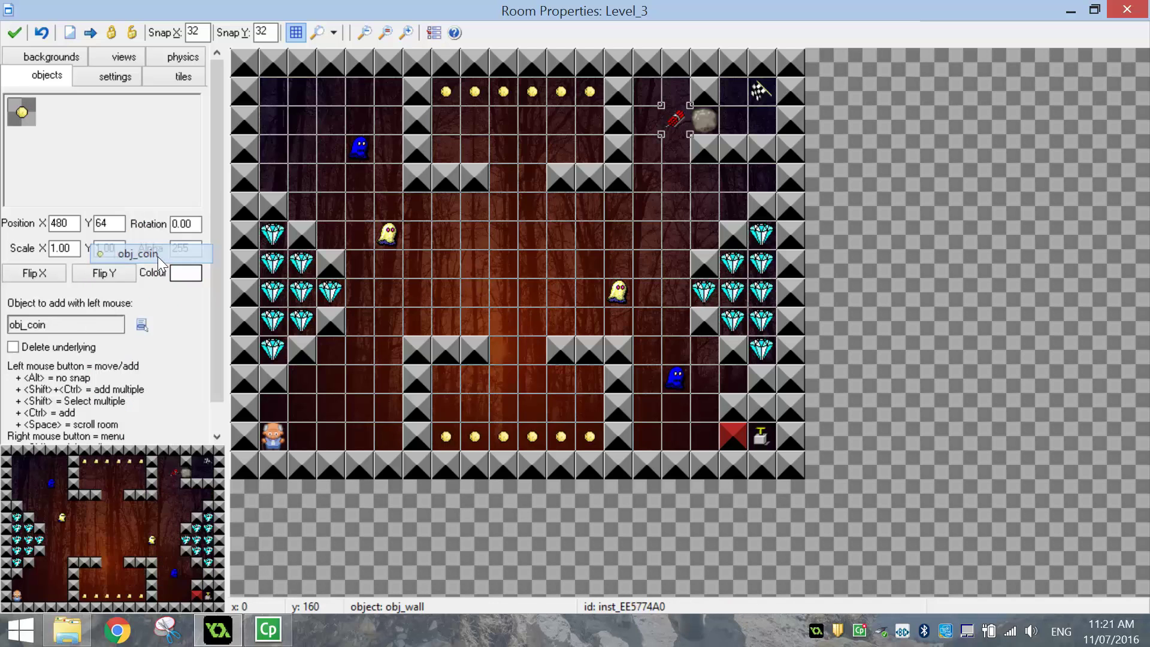
mouse_move(446, 407)
left_mouse_down("ctrl+shift")
mouse_move(490, 404)
mouse_move(437, 401)
mouse_move(552, 401)
mouse_move(525, 383)
left_mouse_up("ctrl+shift")
left_click_drag(443, 375, 590, 378, "ctrl+shift")
mouse_move(452, 135)
left_mouse_down("ctrl+shift")
mouse_move(590, 130)
mouse_move(584, 147)
mouse_move(534, 159)
mouse_move(453, 157)
left_mouse_up("ctrl+shift")
mouse_move(269, 96)
left_mouse_down("ctrl+shift")
mouse_move(282, 92)
mouse_move(292, 116)
mouse_move(279, 115)
left_mouse_up("ctrl+shift")
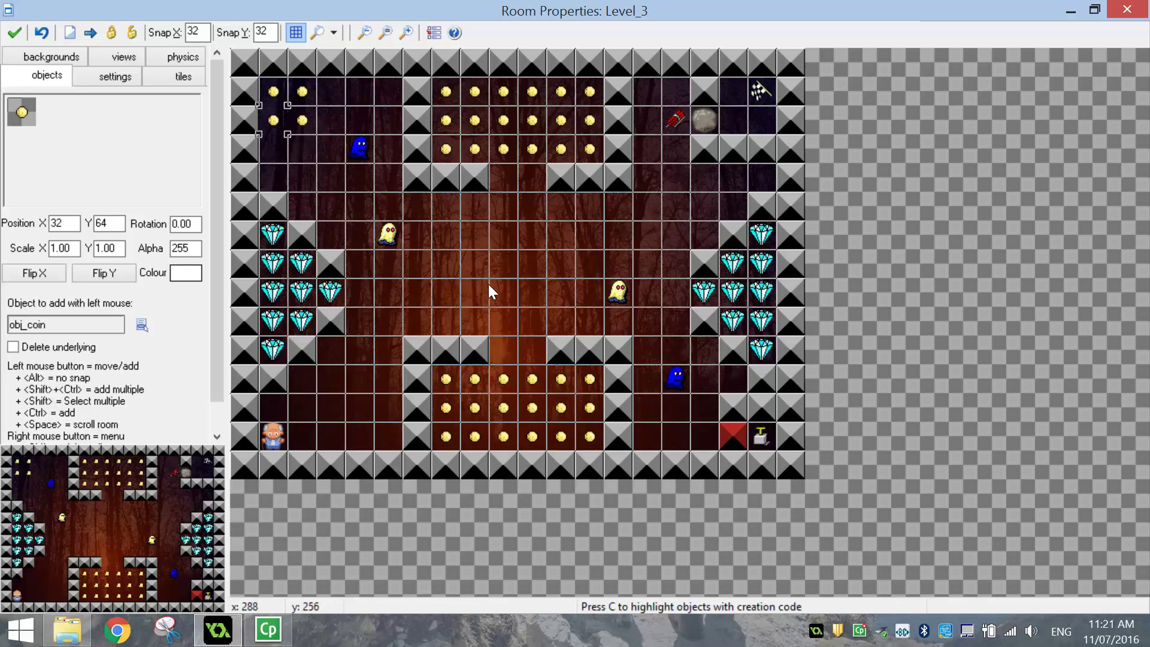
mouse_move(275, 90)
right_mouse_down("shift")
mouse_move(305, 98)
mouse_move(296, 117)
mouse_move(271, 110)
right_mouse_up("shift")
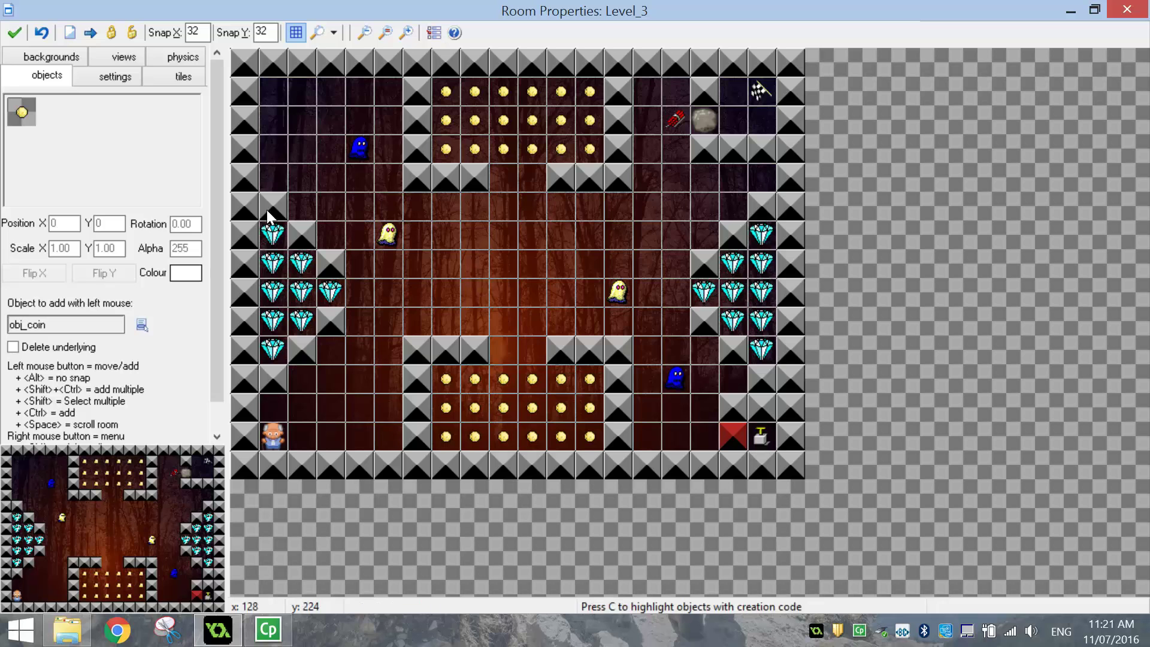
- Accept the Level_3 room and create a new room named Level_4
left_click(13, 34)
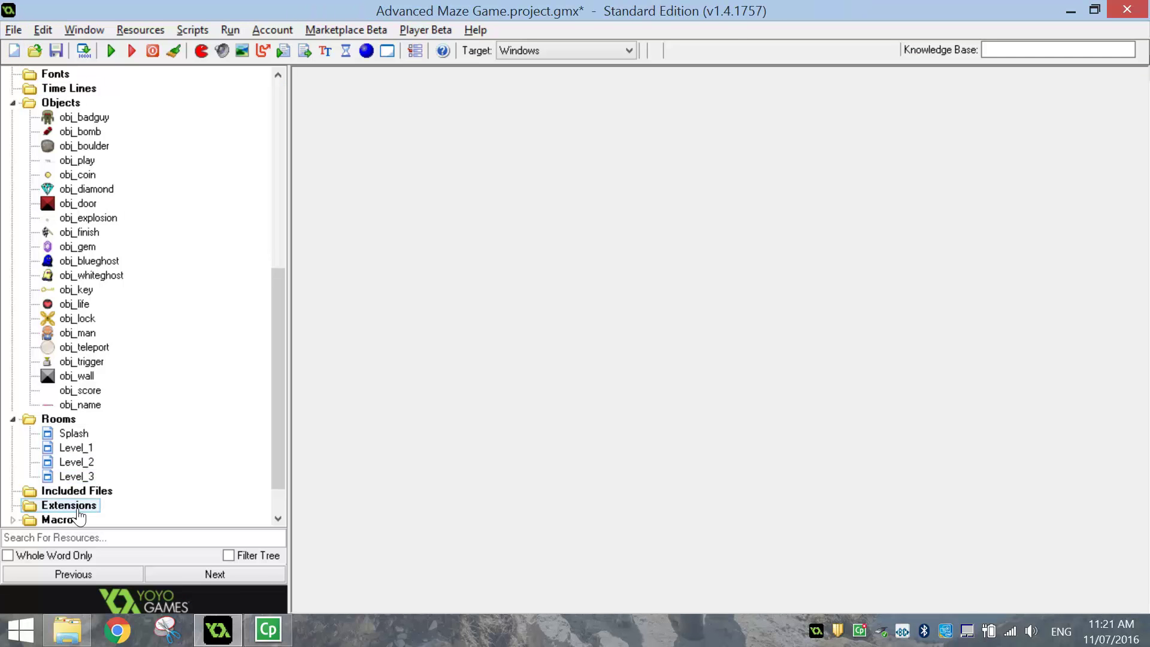
left_click(386, 52)
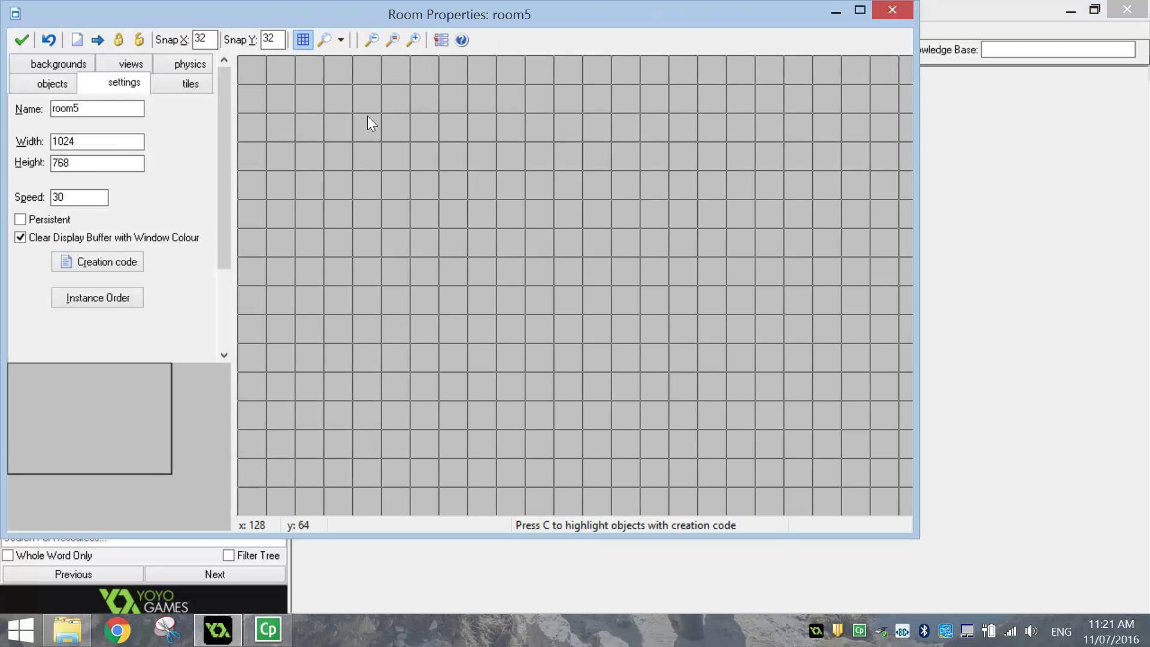
double_click(364, 12)
double_click(60, 101)
type("Level_4")
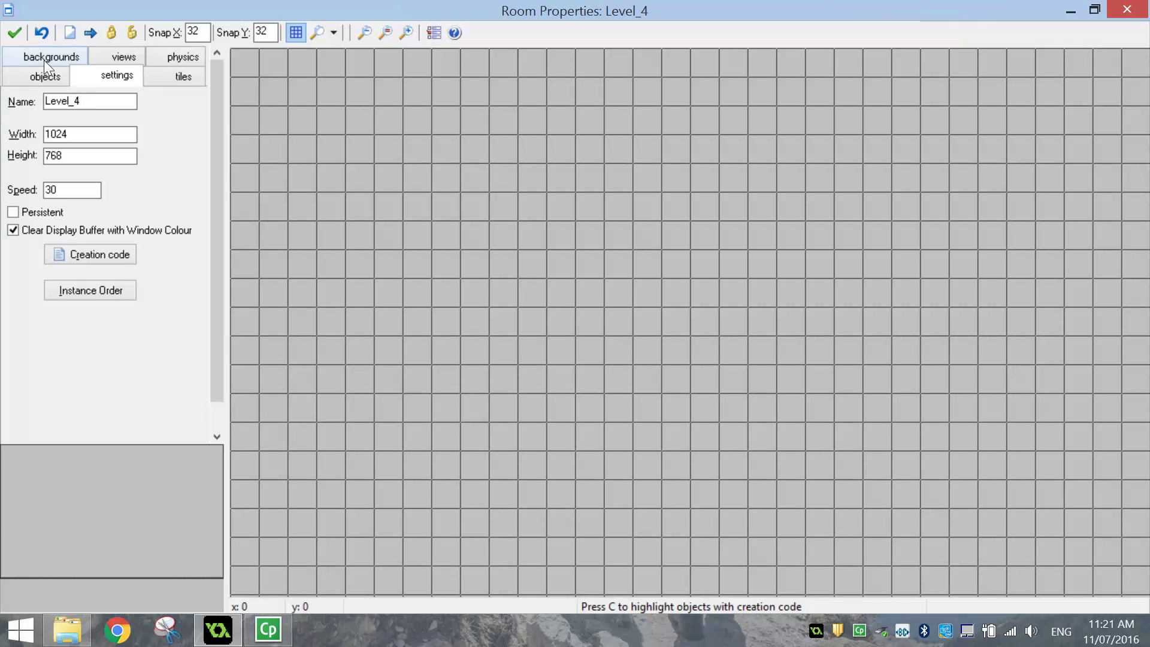
- Set the Level_4 room's width to 640 and height to 480
key("Tab")
key("shift+Home")
type("640")
key("Tab")
type("480")
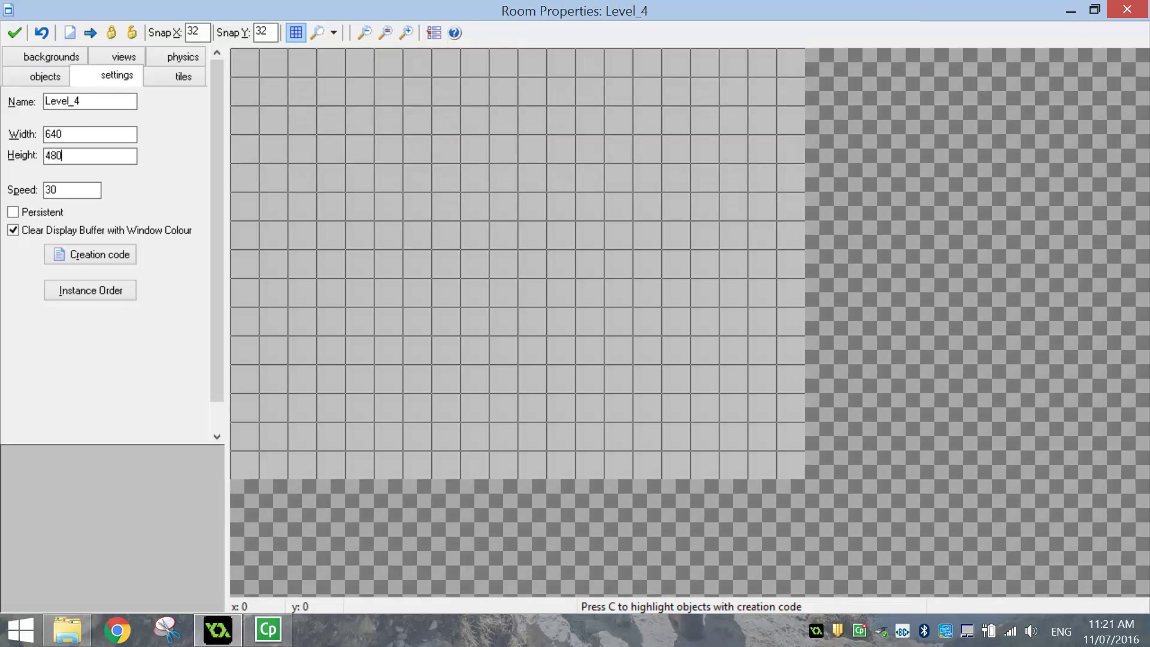
- Assign bg_stars as the room's Background 0 and stretch it to fill the room
left_click(33, 60)
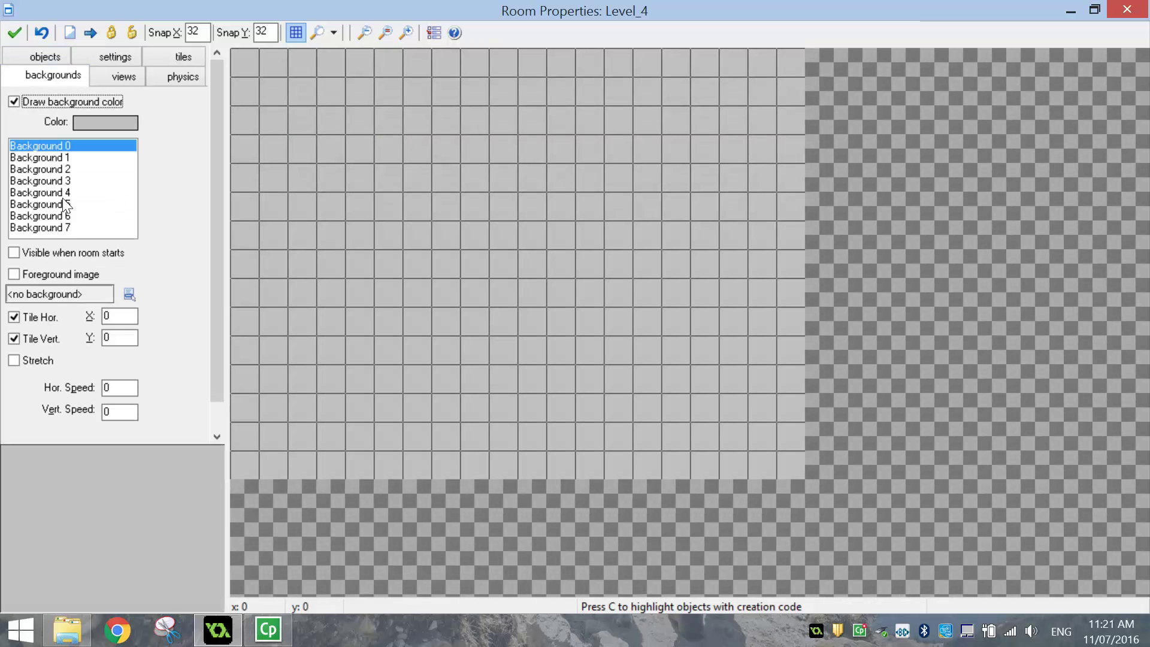
left_click(65, 293)
left_click(107, 381)
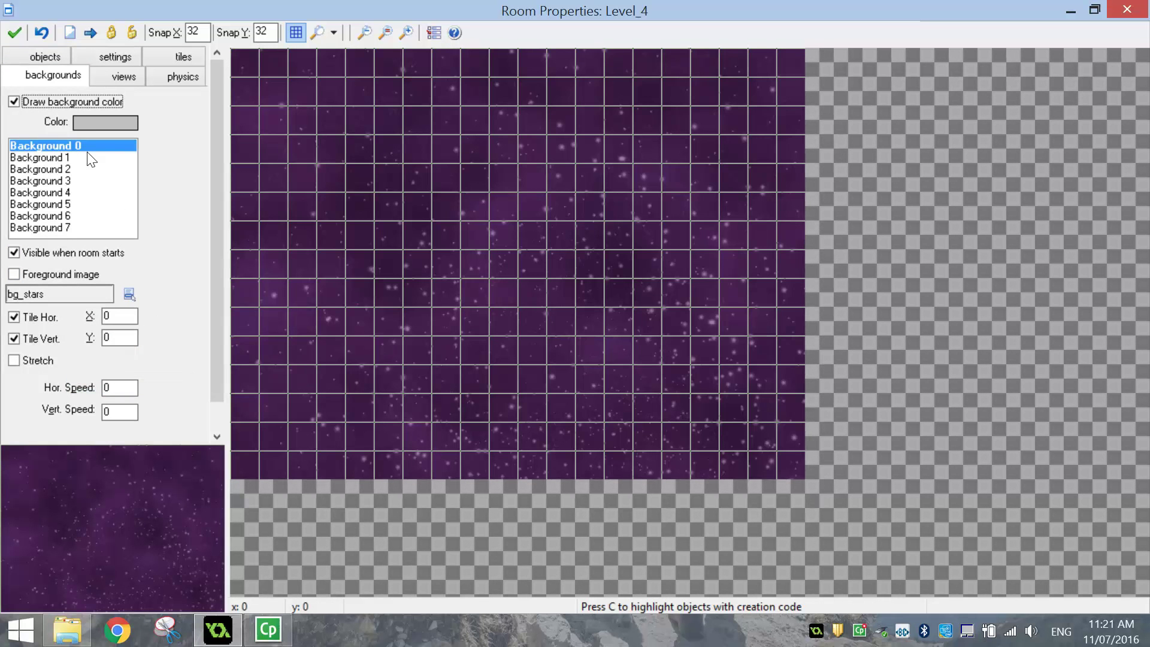
left_click(46, 361)
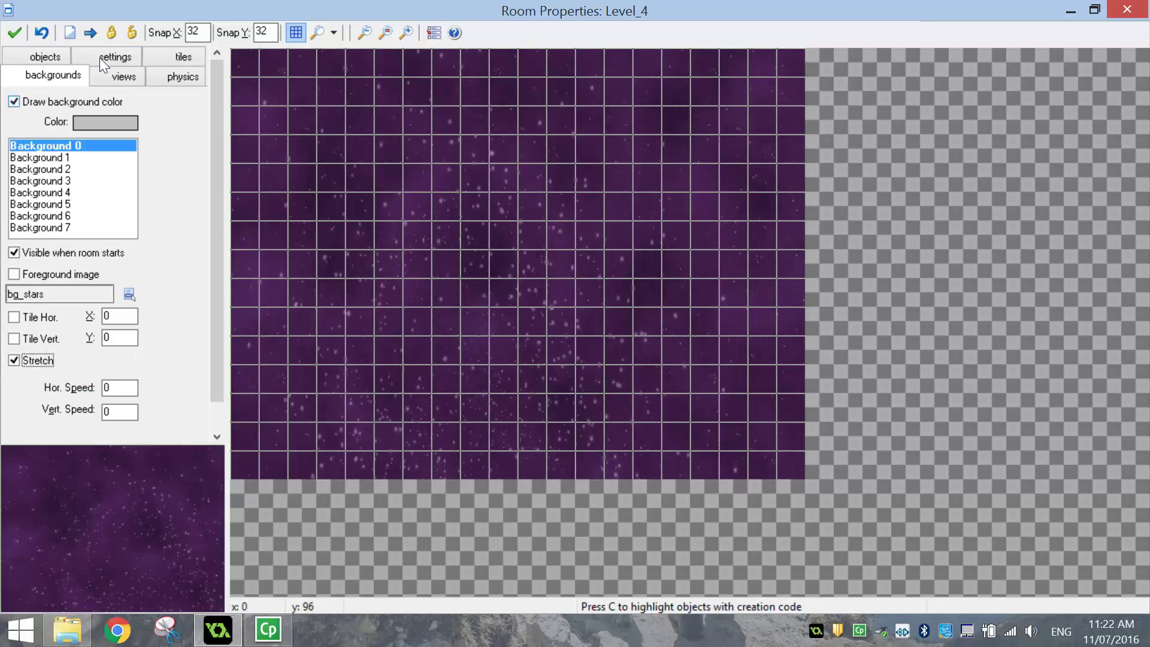
- Build a complete one-cell-thick border of obj_wall along all four edges of the room
left_click(45, 56)
left_click(66, 180)
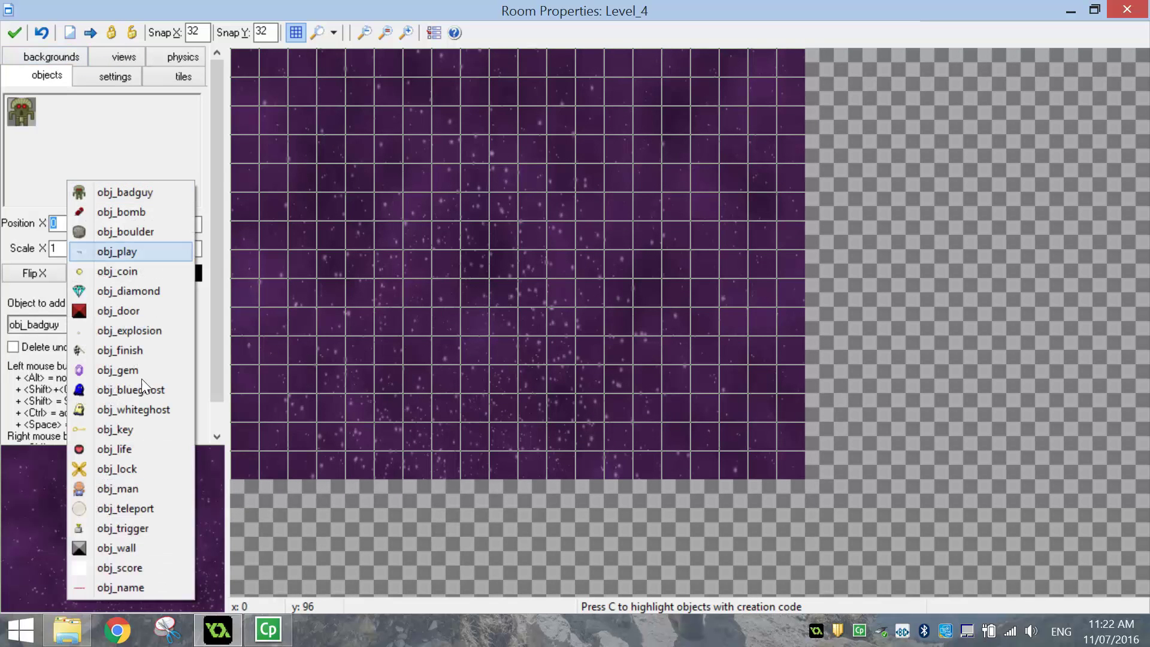
left_click(119, 548)
mouse_move(256, 66)
left_mouse_down("ctrl+shift")
mouse_move(233, 335)
mouse_move(238, 461)
mouse_move(407, 484)
mouse_move(475, 483)
mouse_move(421, 470)
mouse_move(743, 475)
left_mouse_up("ctrl+shift")
right_click_drag(488, 492, 323, 482, "ctrl+shift")
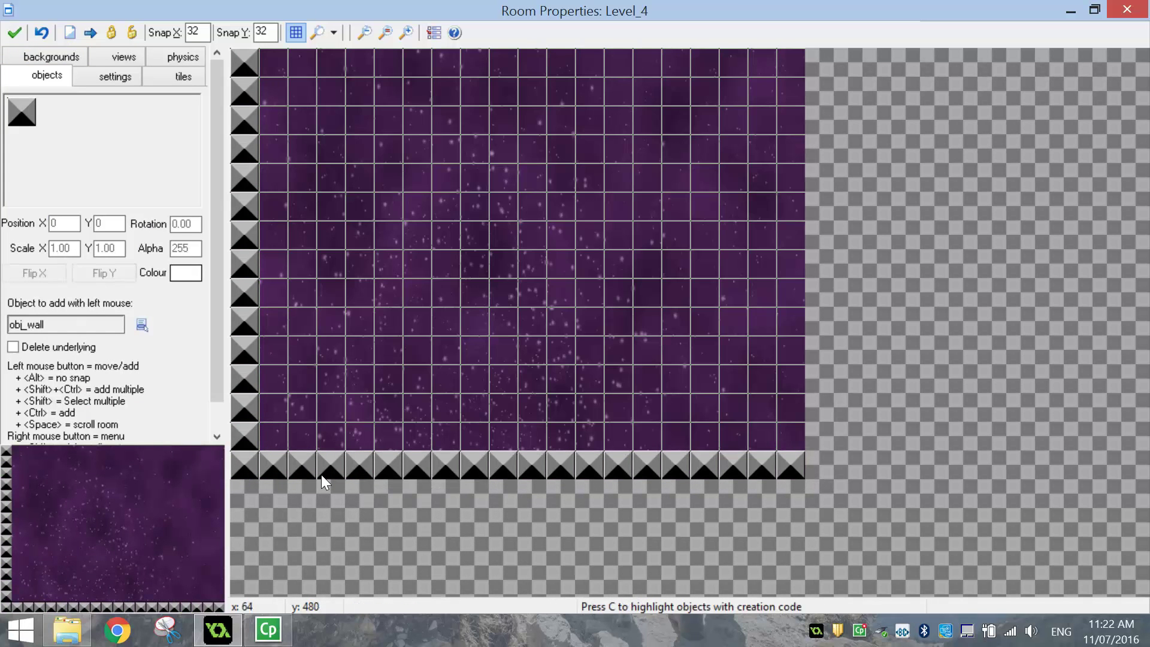
mouse_move(800, 437)
left_mouse_down("ctrl+shift")
mouse_move(791, 67)
mouse_move(758, 58)
mouse_move(281, 59)
left_mouse_up("ctrl+shift")
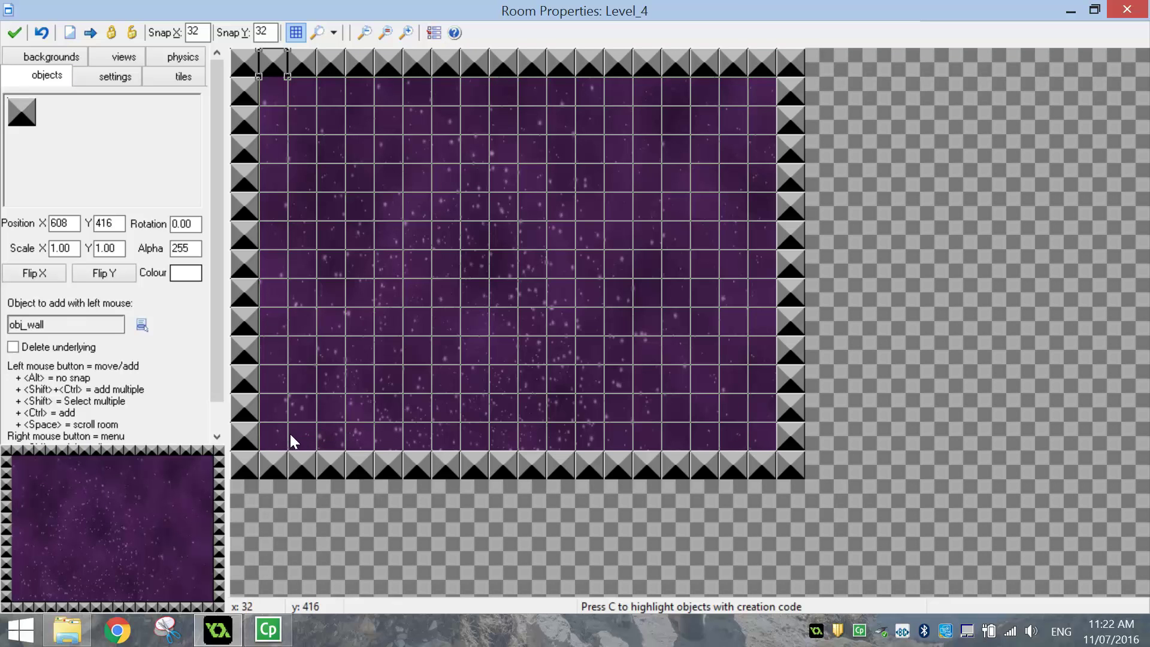
- Place obj_man at X 32, Y 416 and obj_finish at X 576, Y 224
left_click(78, 157)
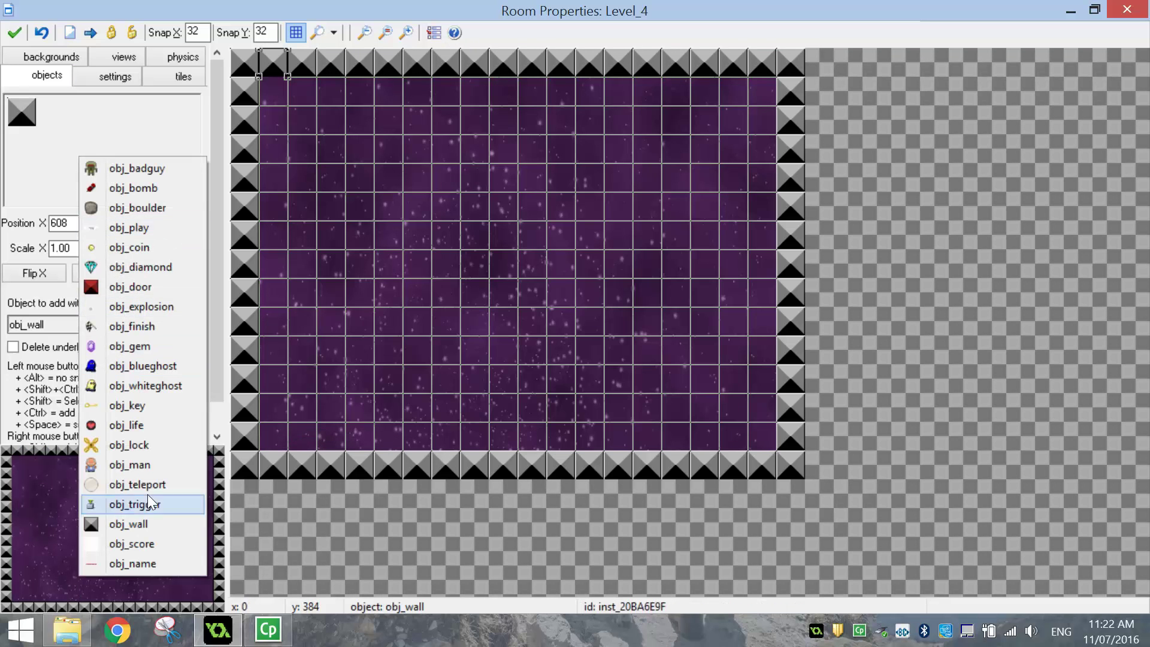
left_click(135, 466)
left_click(271, 431)
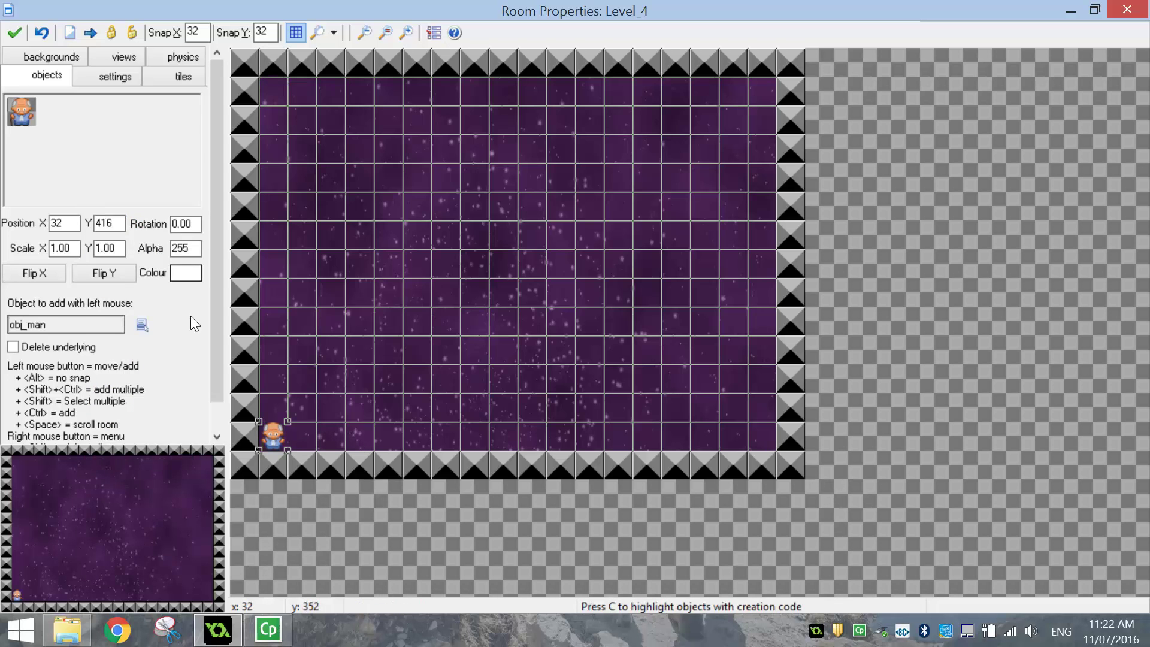
left_click(85, 152)
left_click(138, 324)
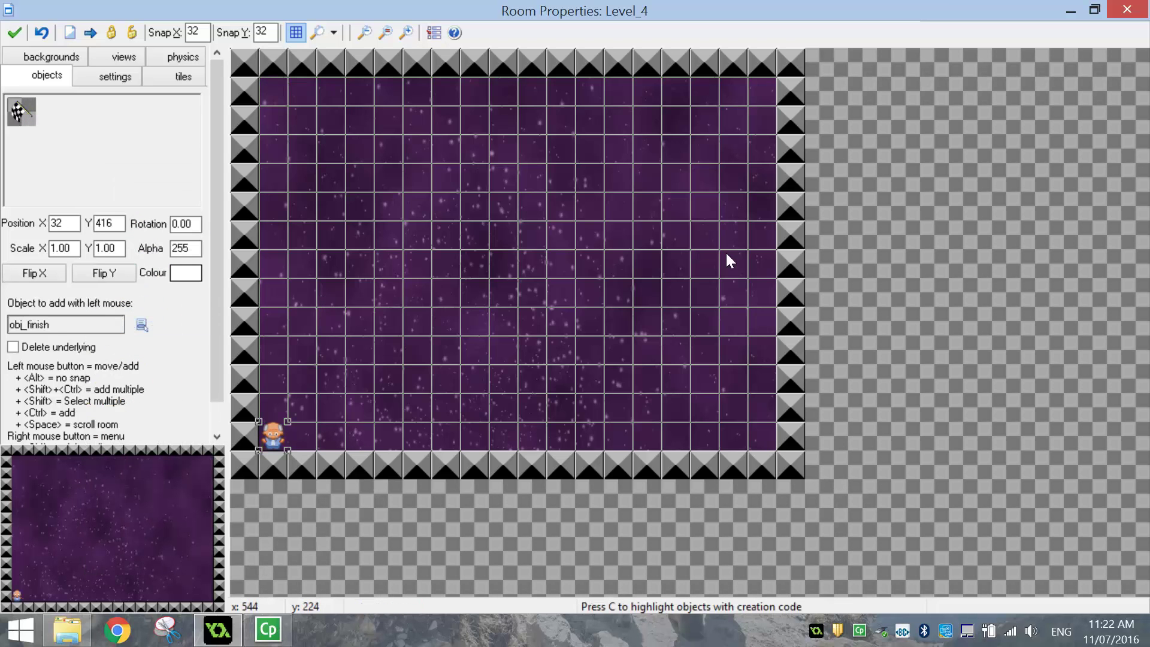
left_click(761, 264)
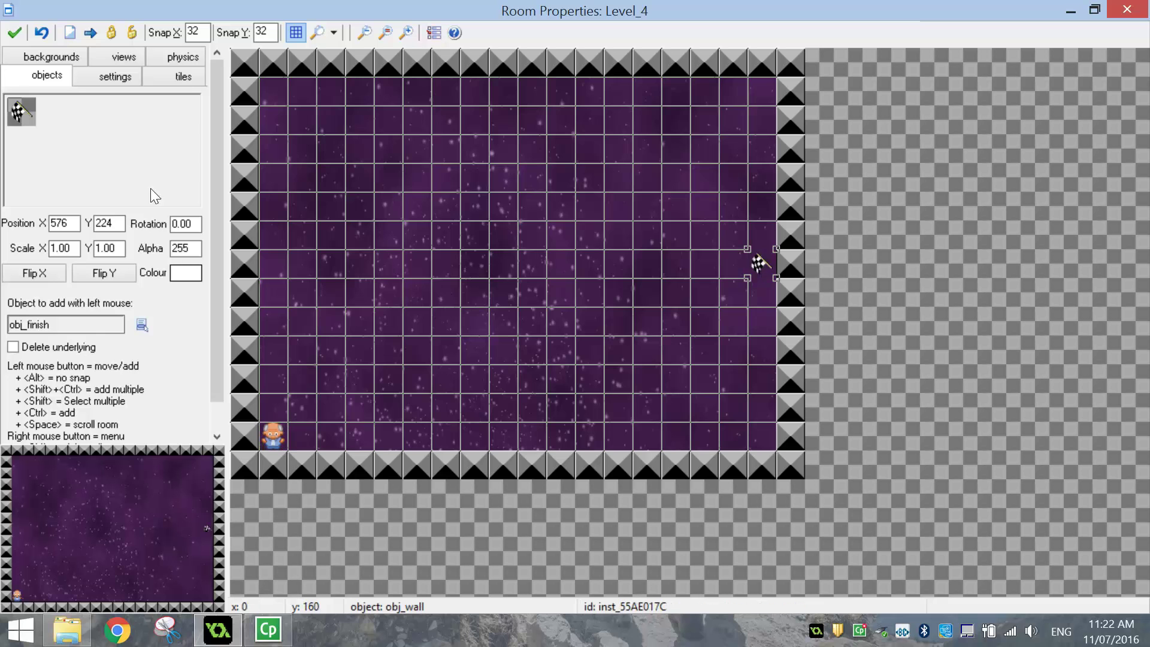
- Enclose the finish with obj_wall at X 544 and 576 on Y 192 and 256, and close it with obj_lock at X 544, Y 224
left_click(100, 154)
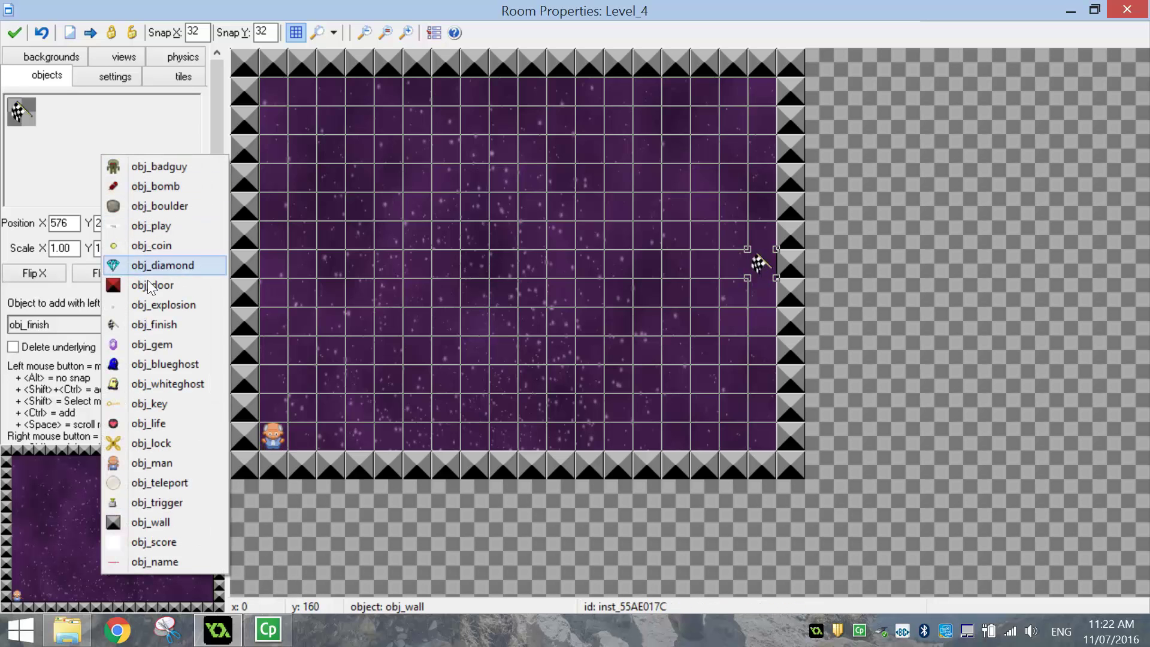
left_click(153, 522)
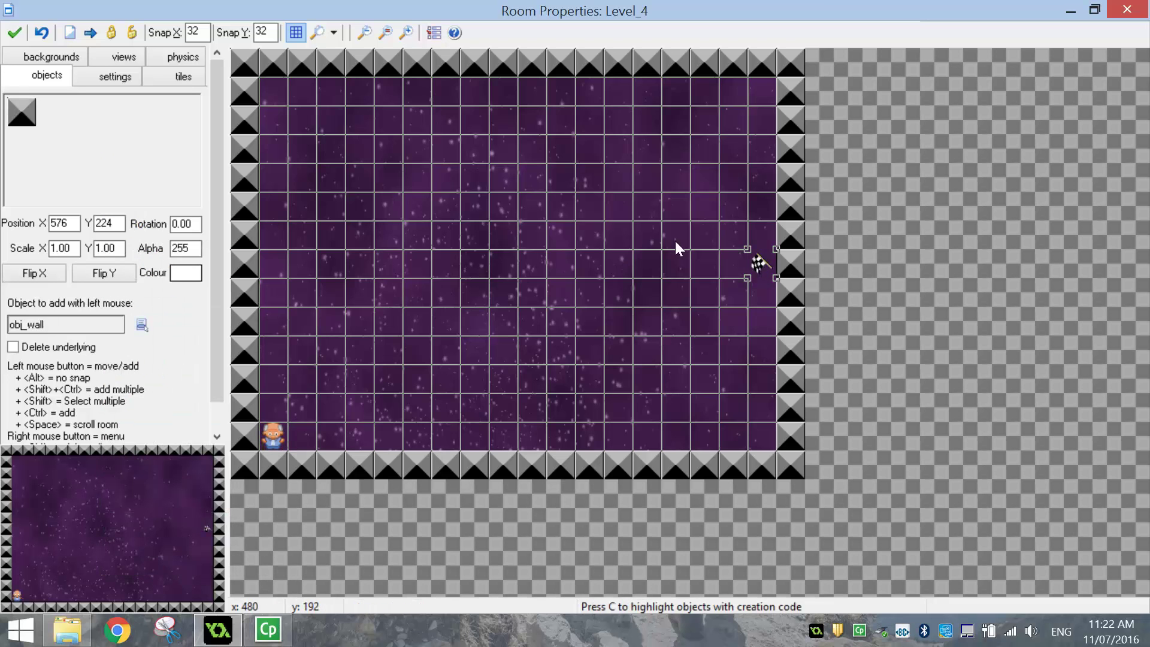
left_click(758, 234)
left_click(720, 232)
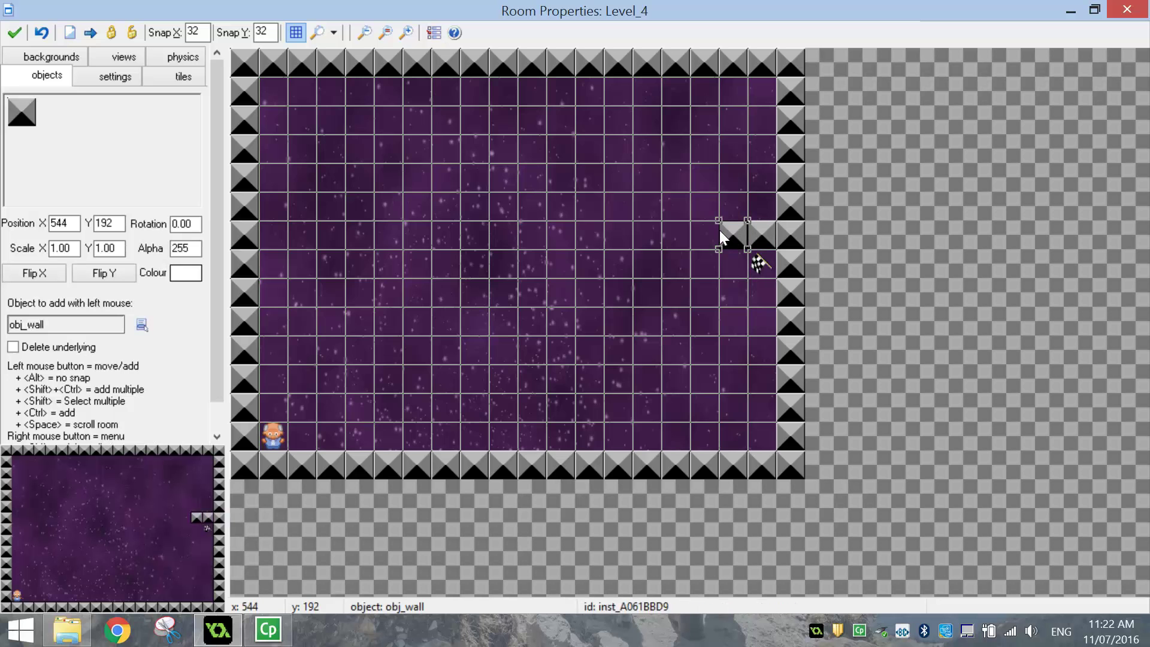
left_click(757, 292)
left_click(734, 292)
left_click(112, 160)
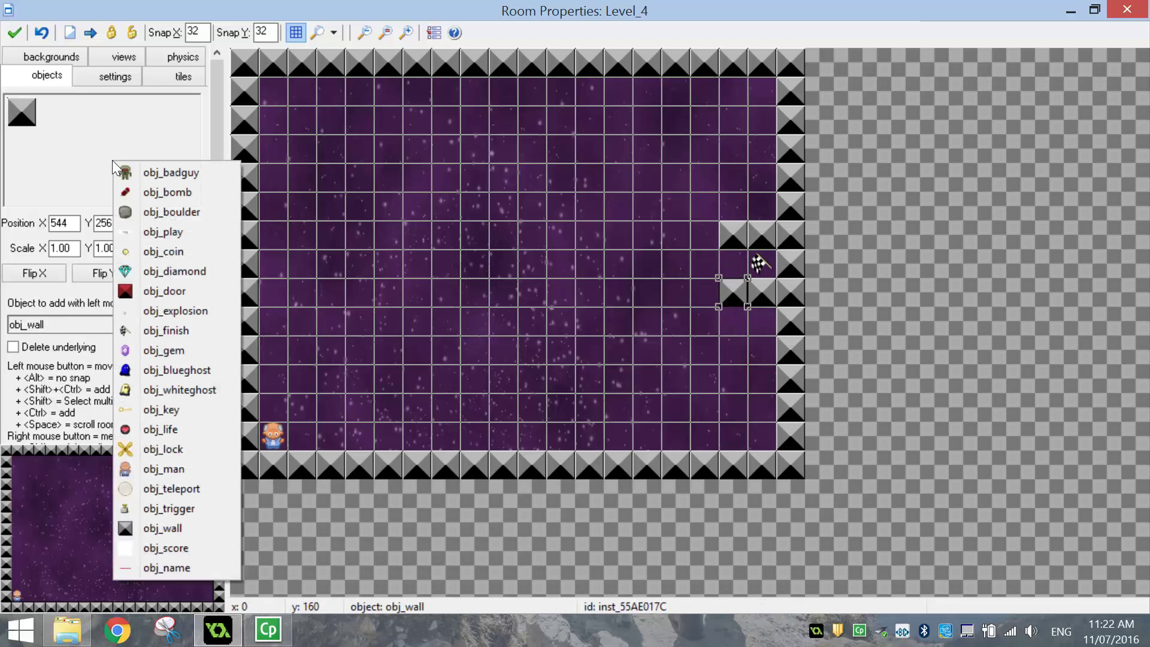
left_click(174, 449)
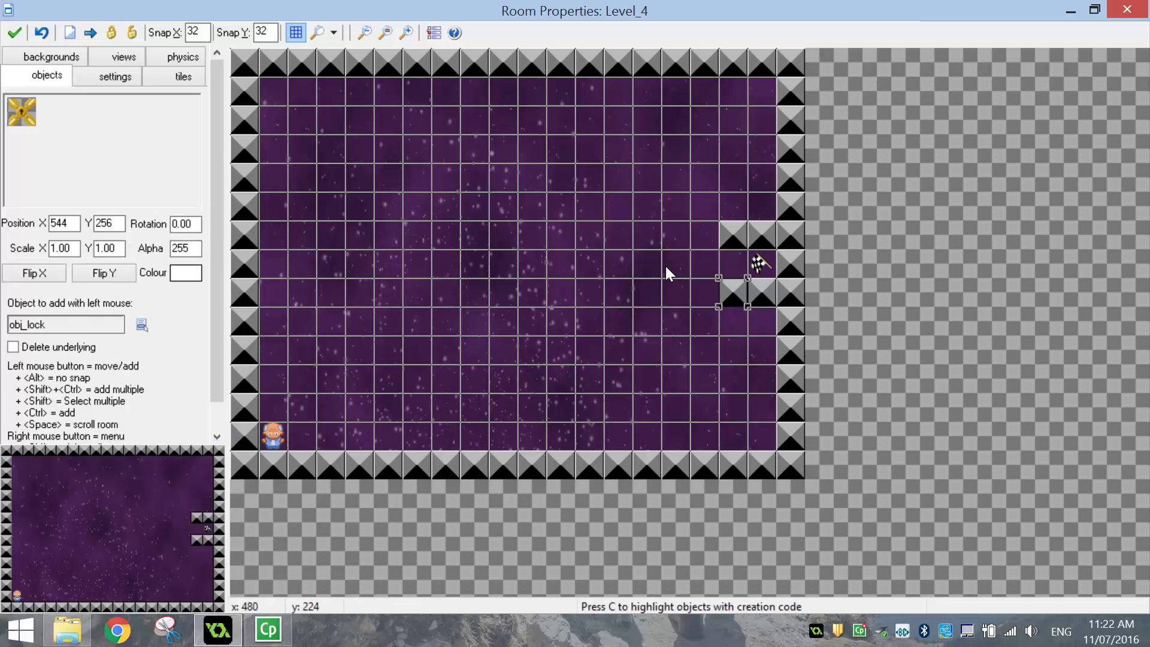
left_click(736, 264)
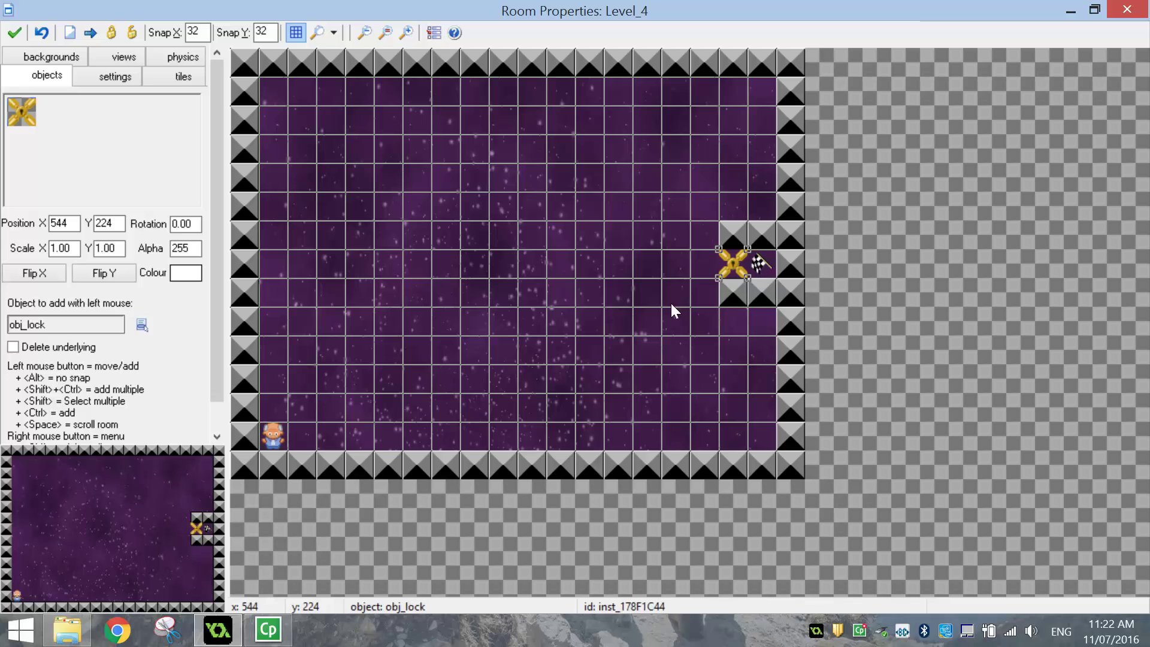
- Surround the locked finish with an outer obj_wall enclosure from X 480 to 576 and Y 128 to 320, leaving X 480, Y 224 open
left_click(103, 188)
left_click(150, 541)
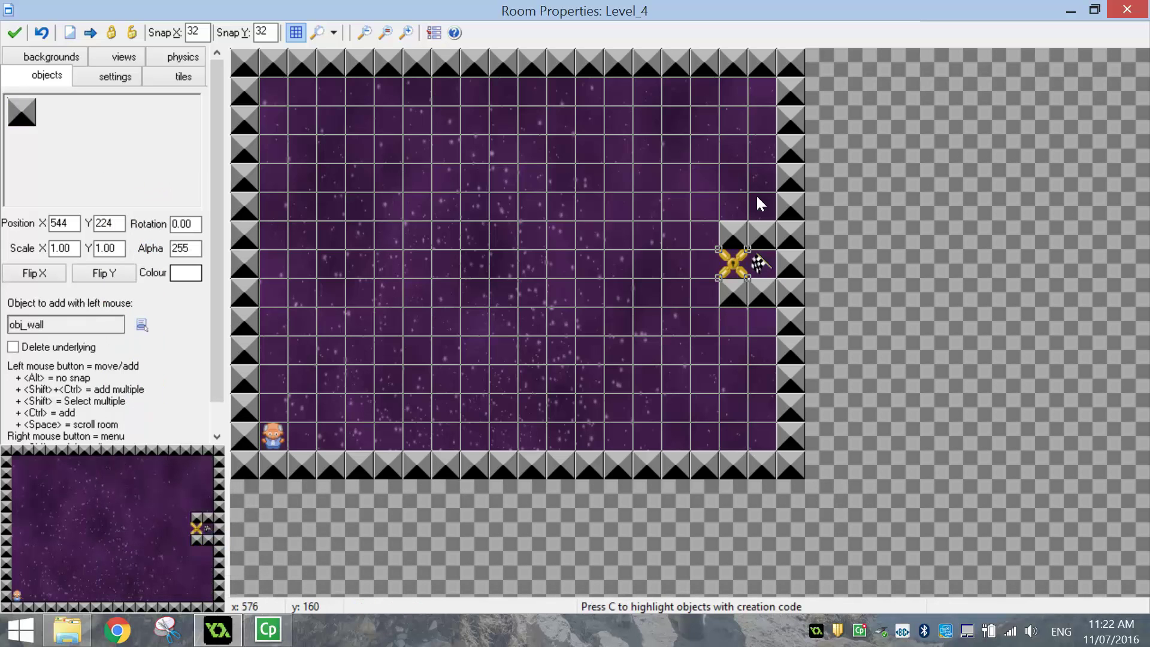
mouse_move(761, 178)
left_mouse_down("ctrl+shift")
mouse_move(679, 169)
mouse_move(674, 234)
left_mouse_up("ctrl+shift")
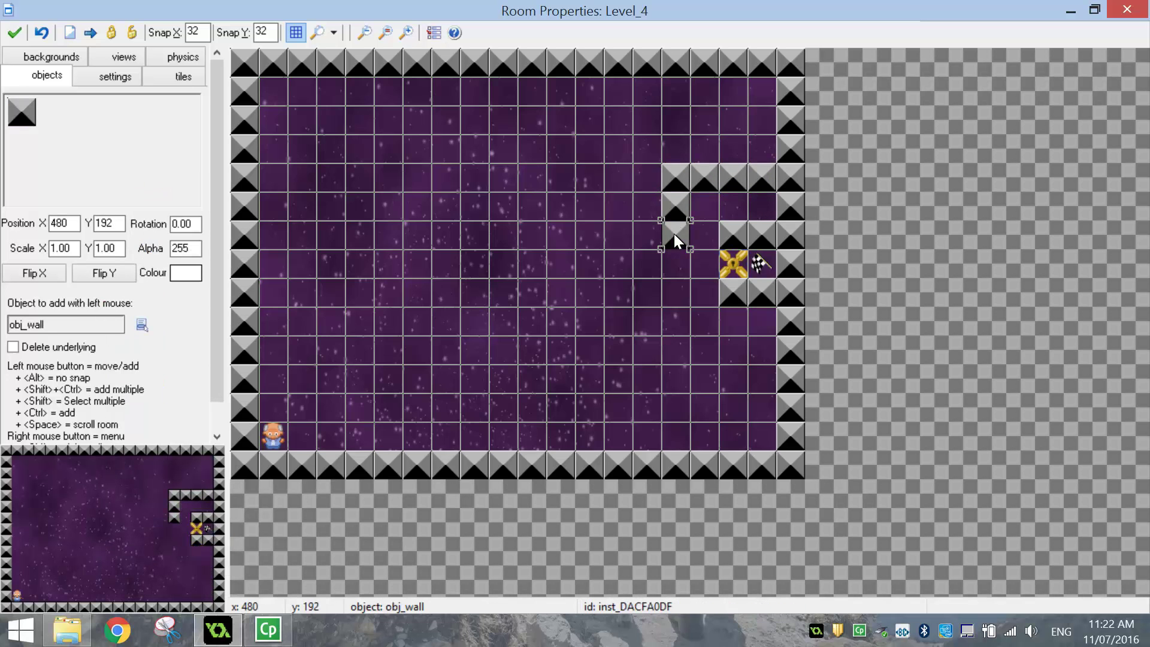
mouse_move(762, 341)
left_mouse_down("ctrl+shift")
mouse_move(679, 341)
mouse_move(671, 302)
left_mouse_up("ctrl+shift")
left_click(674, 287)
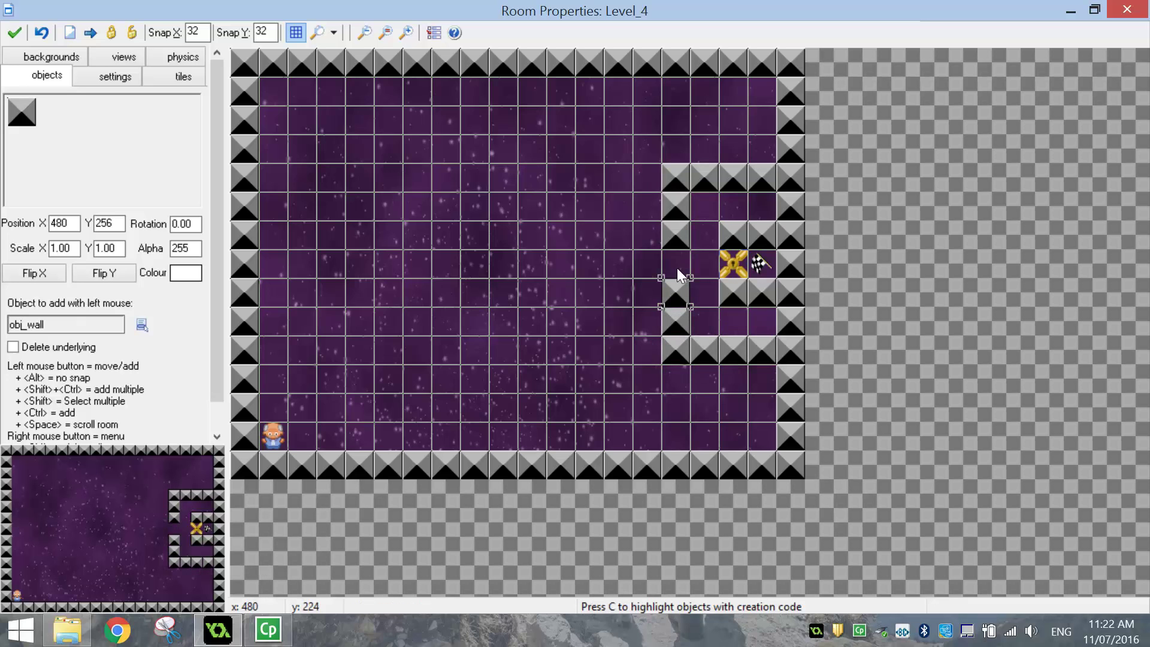
- Block the outer enclosure's opening with obj_boulder at X 480, Y 224 and place obj_bomb beside it at X 448, Y 224
left_click(102, 143)
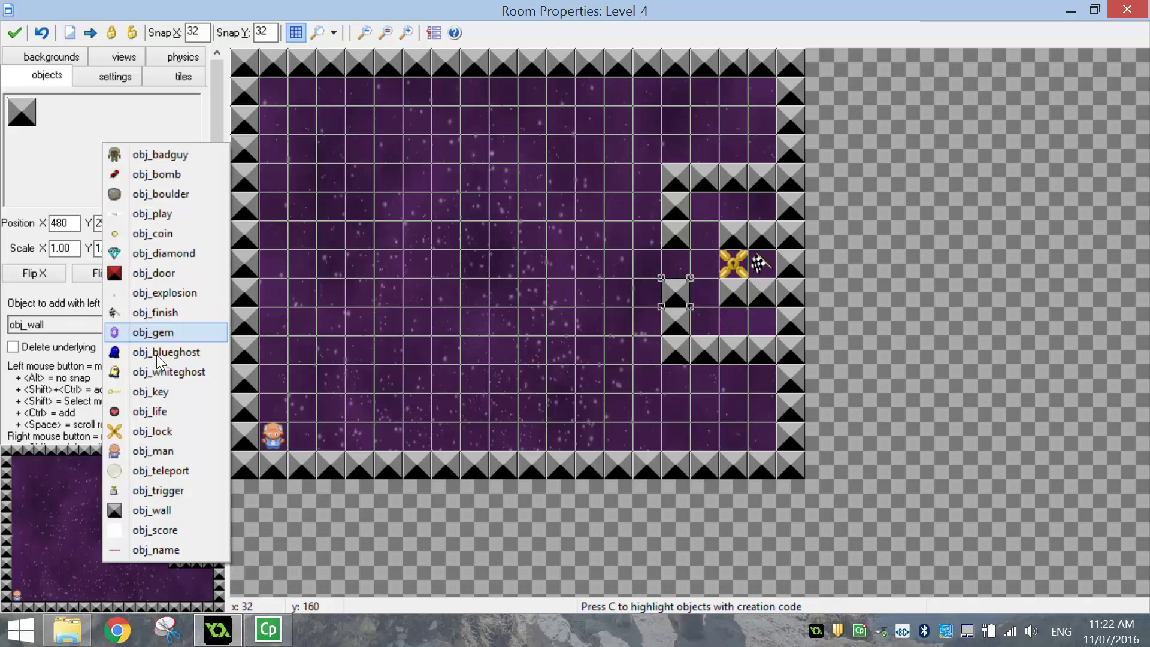
left_click(157, 194)
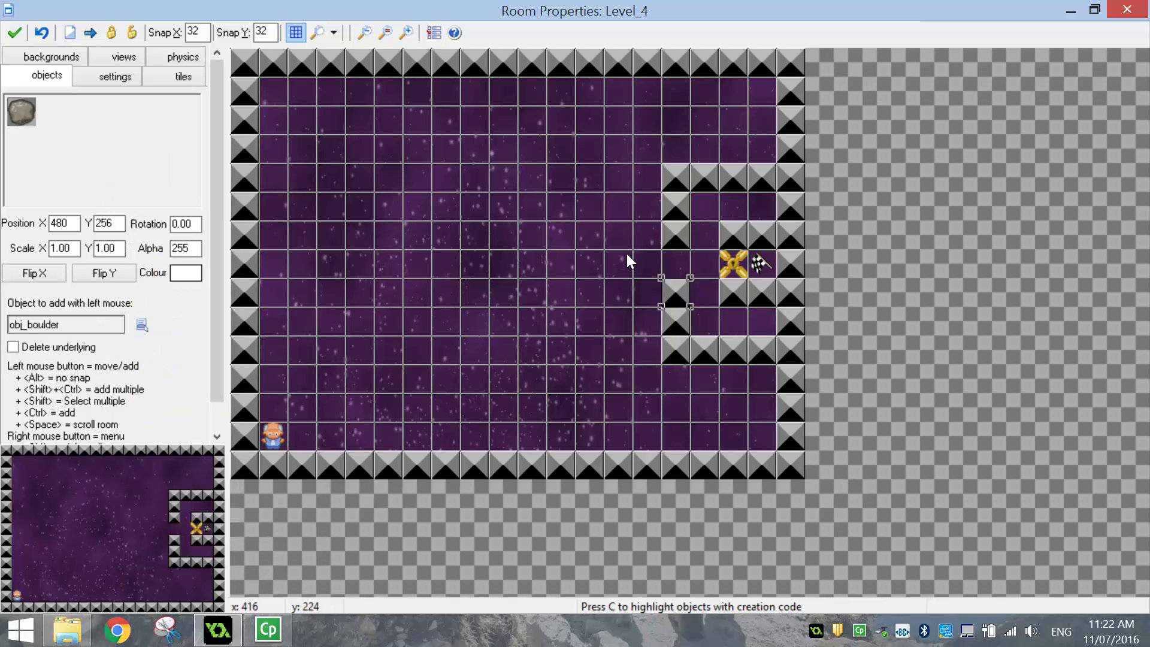
left_click(676, 263)
left_click(99, 143)
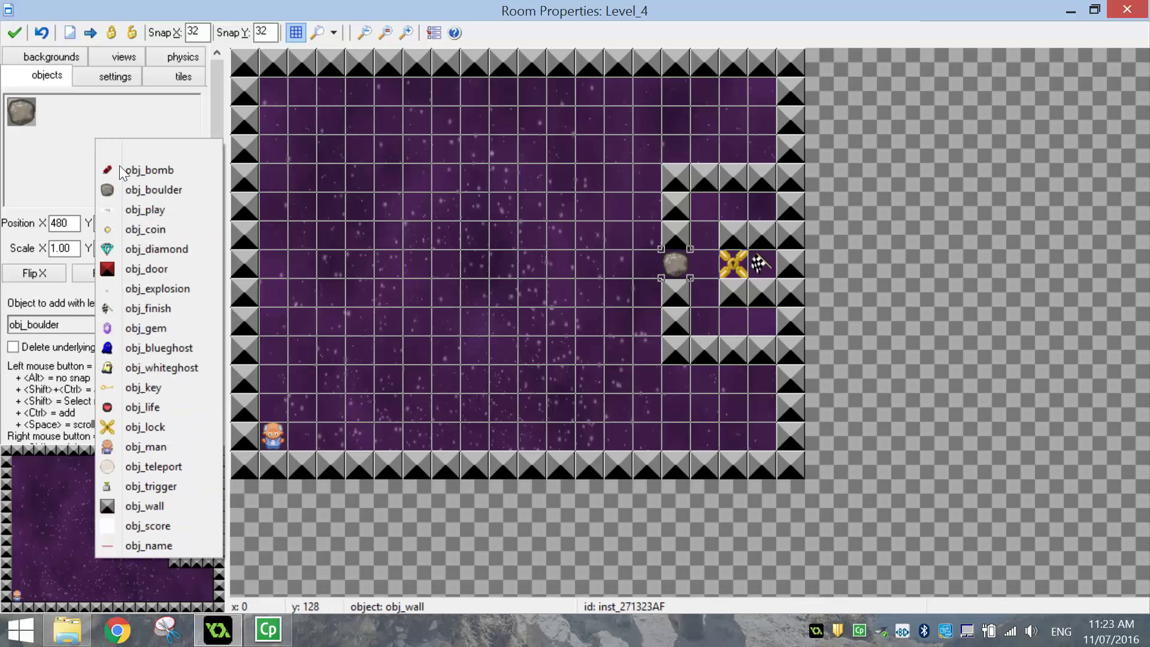
left_click(149, 170)
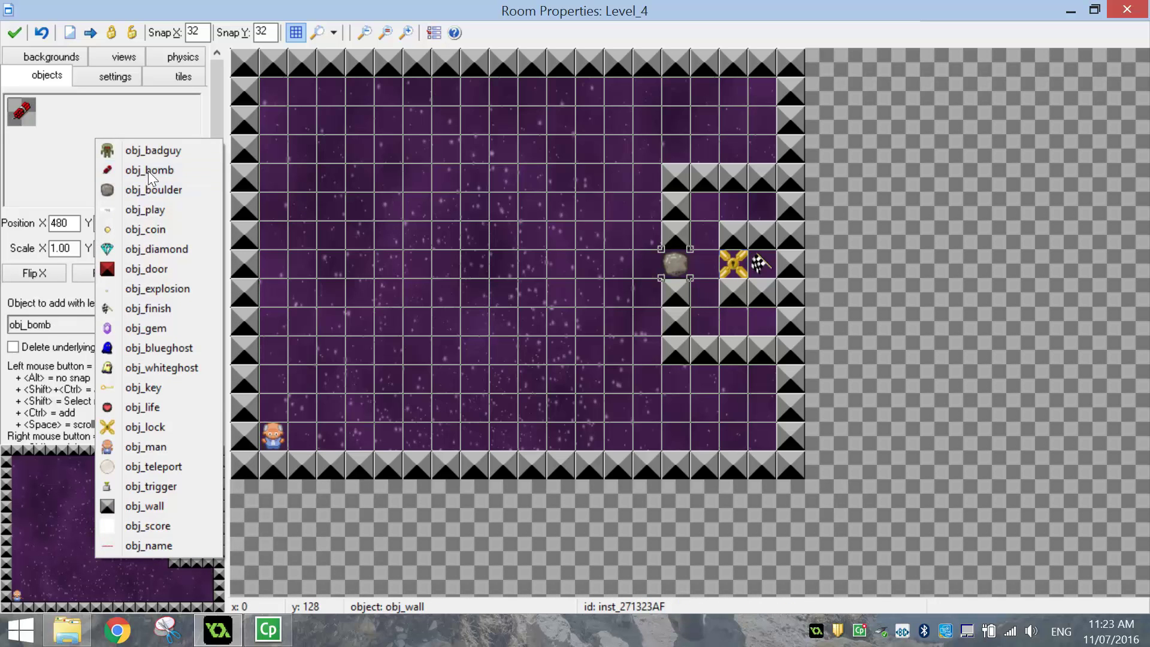
left_click(647, 259)
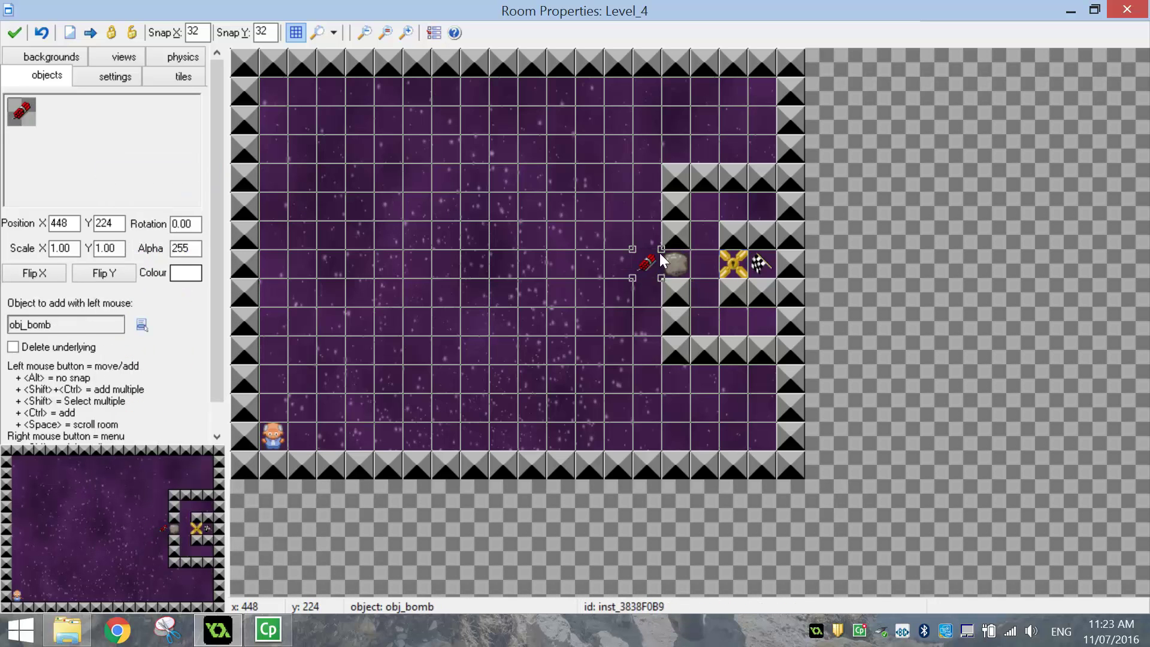
- Place obj_key inside the outer enclosure at X 576, Y 160
left_click(114, 149)
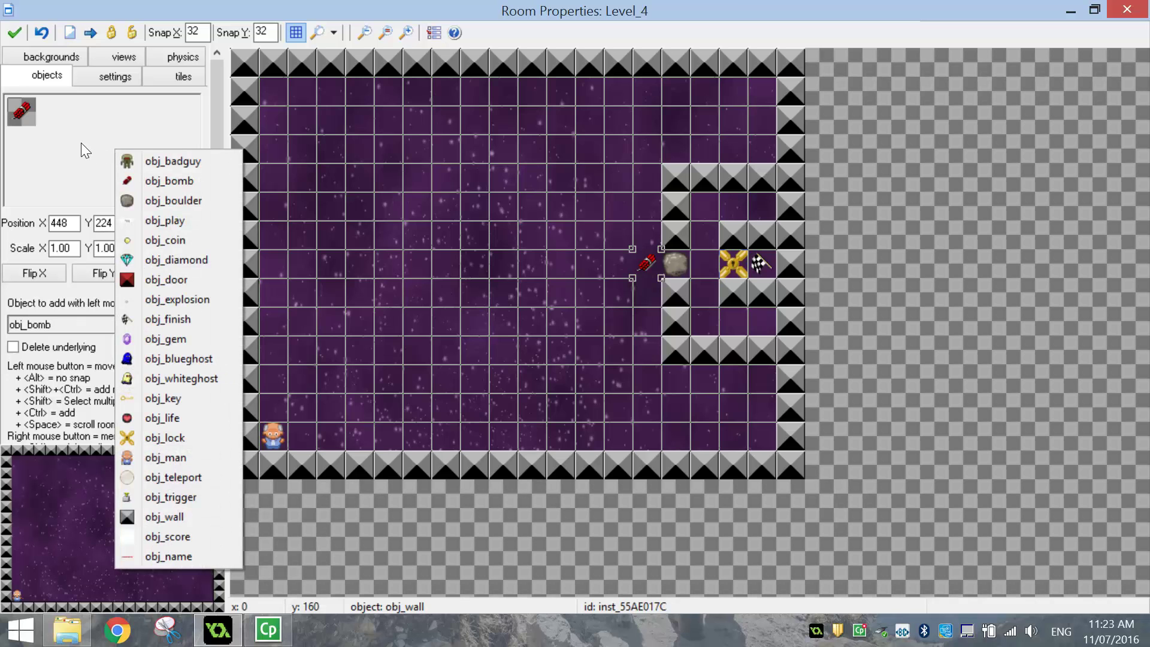
left_click(149, 404)
left_click(764, 201)
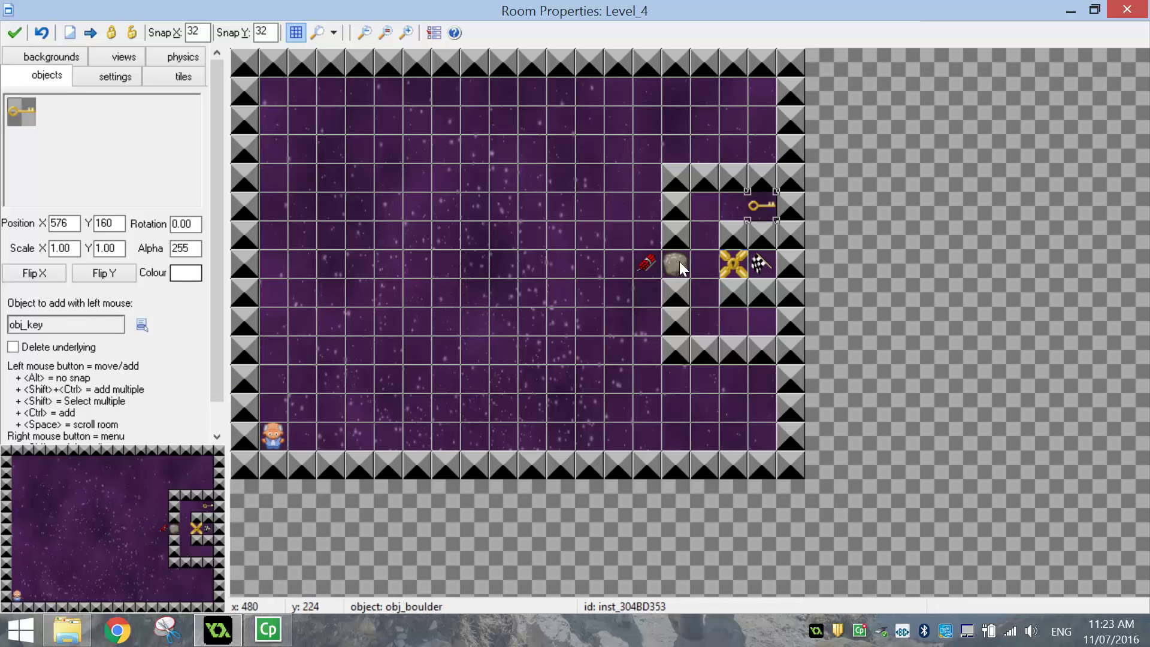
- Place obj_trigger in the room's upper-left corner at X 32, Y 32
left_click(166, 145)
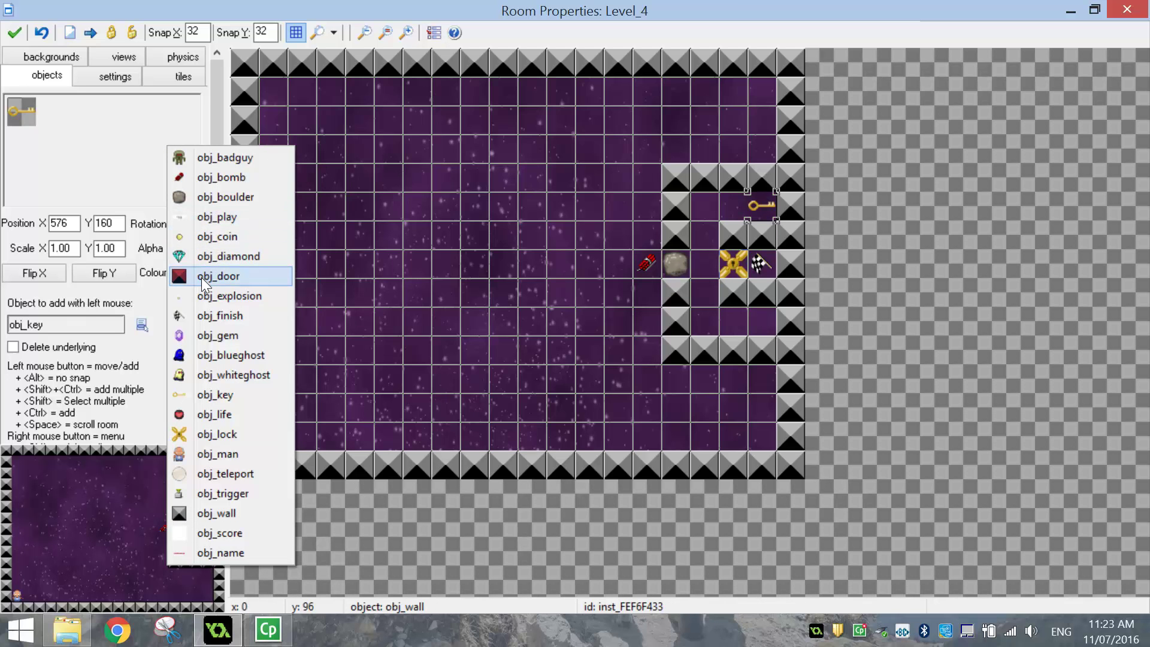
left_click(211, 494)
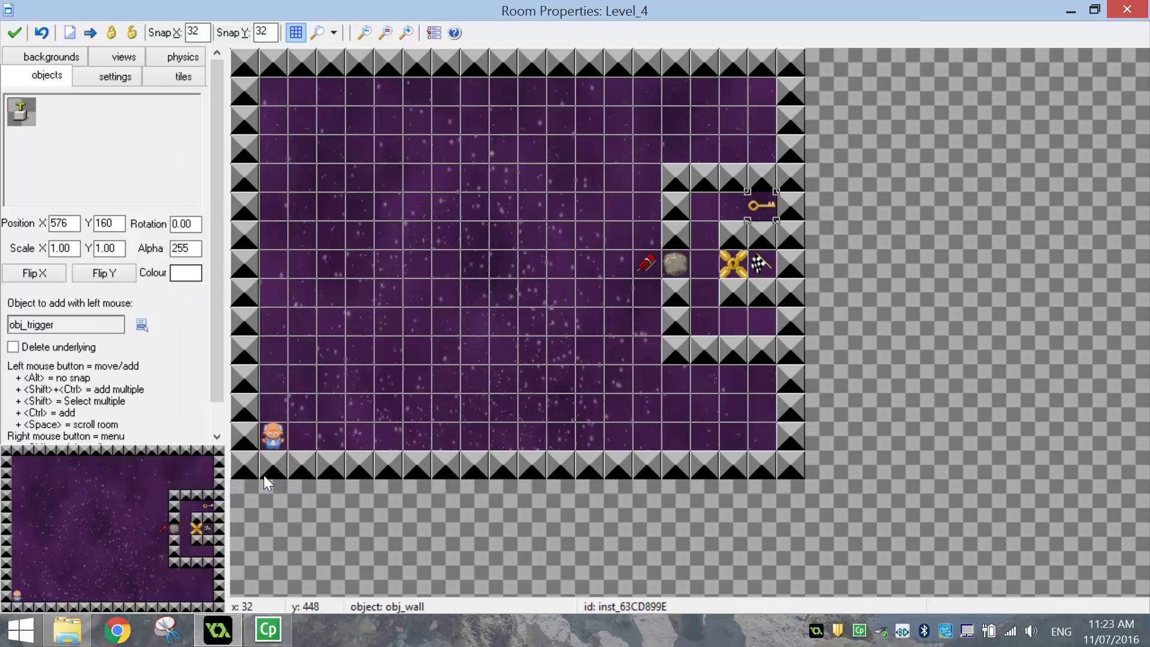
left_click(268, 91)
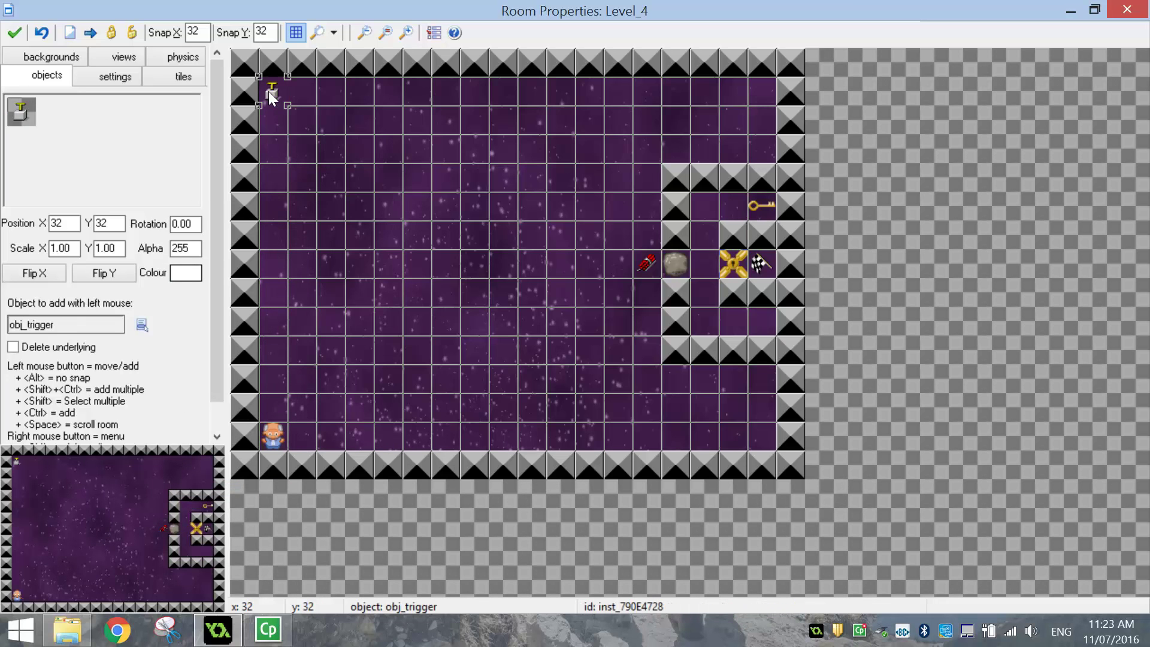
- Enclose the trigger with obj_wall on Y 96 from X 32 to 96 and at X 96, Y 32, and add obj_door at X 96, Y 64
left_click(153, 149)
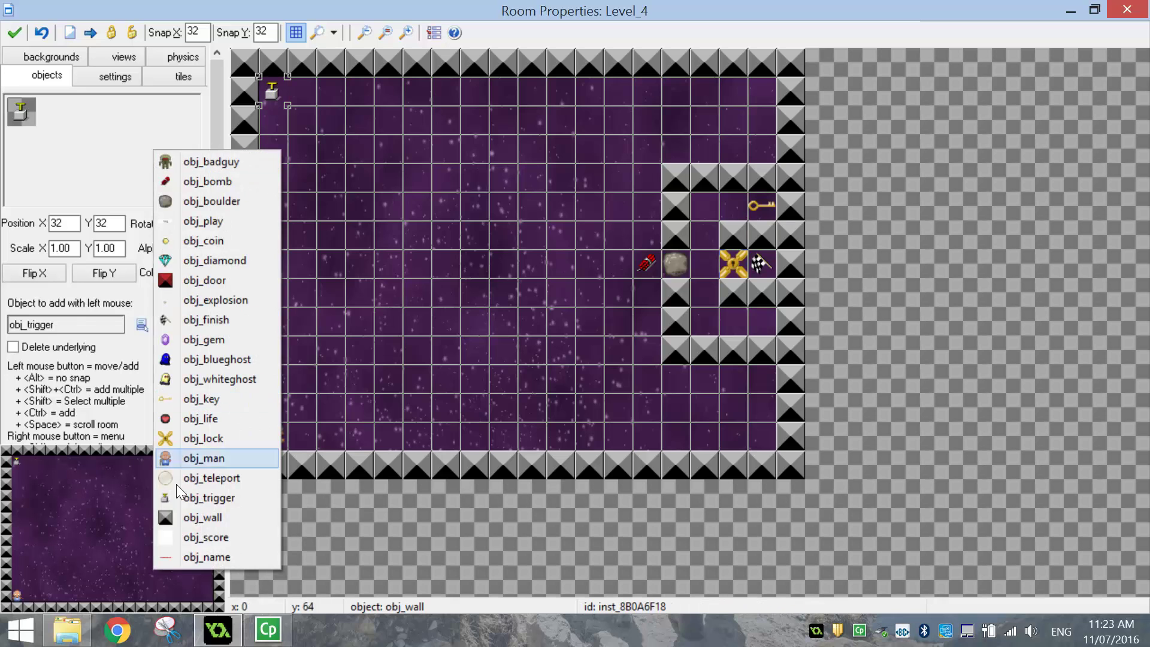
left_click(185, 519)
left_click(270, 153)
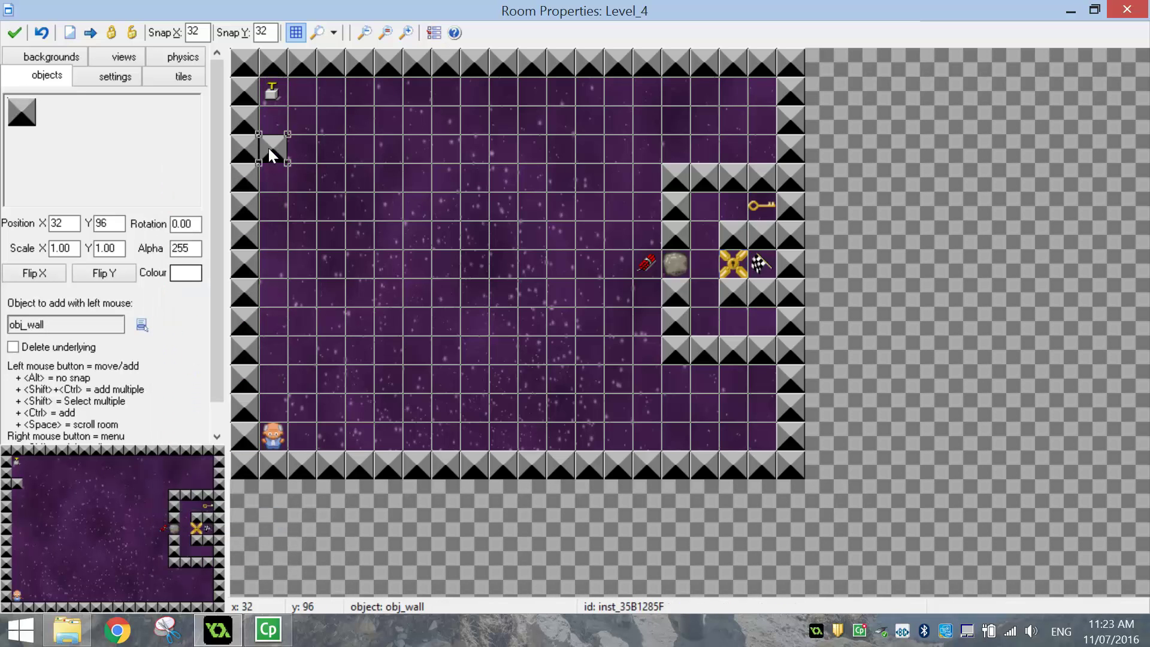
left_click(301, 149)
left_click(321, 146)
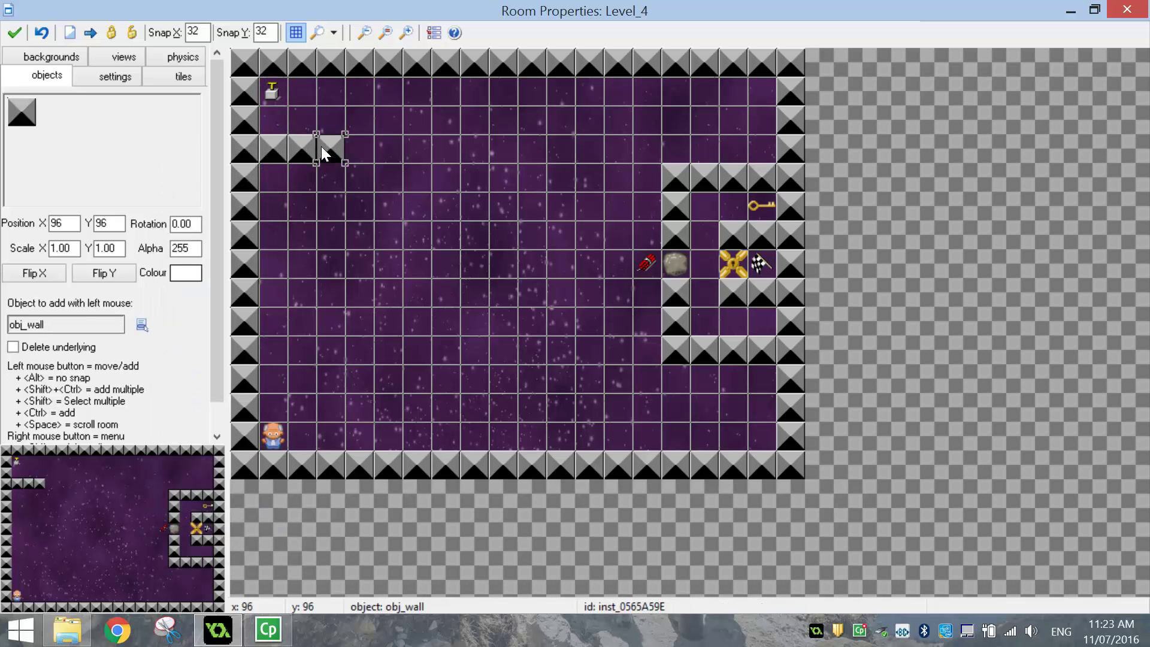
left_click(328, 95)
left_click(112, 145)
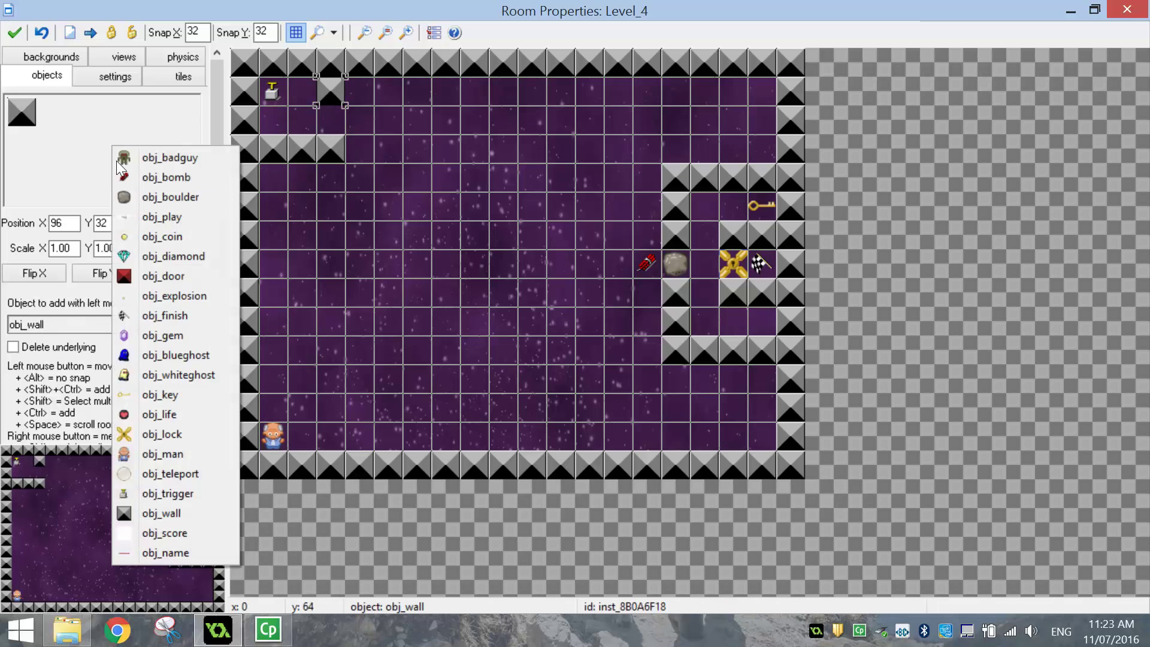
left_click(150, 275)
left_click(327, 123)
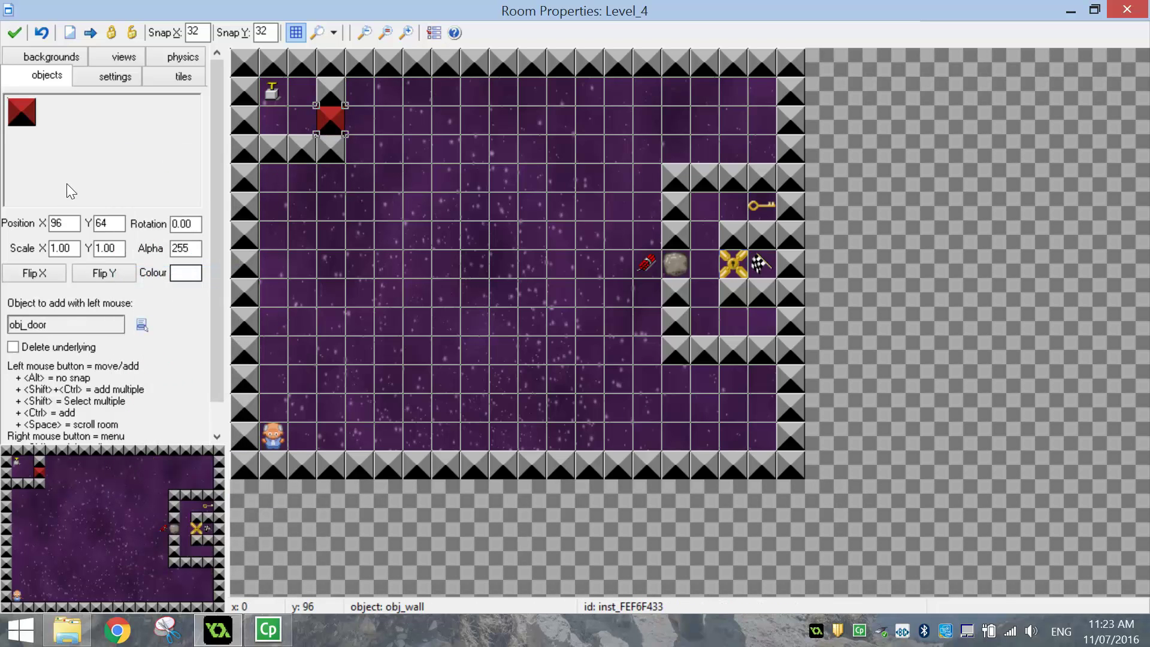
- Build three obj_wall stubs up from the room's lower border at X 224, 320 and 416, on Y 384 and 416
left_click(118, 137)
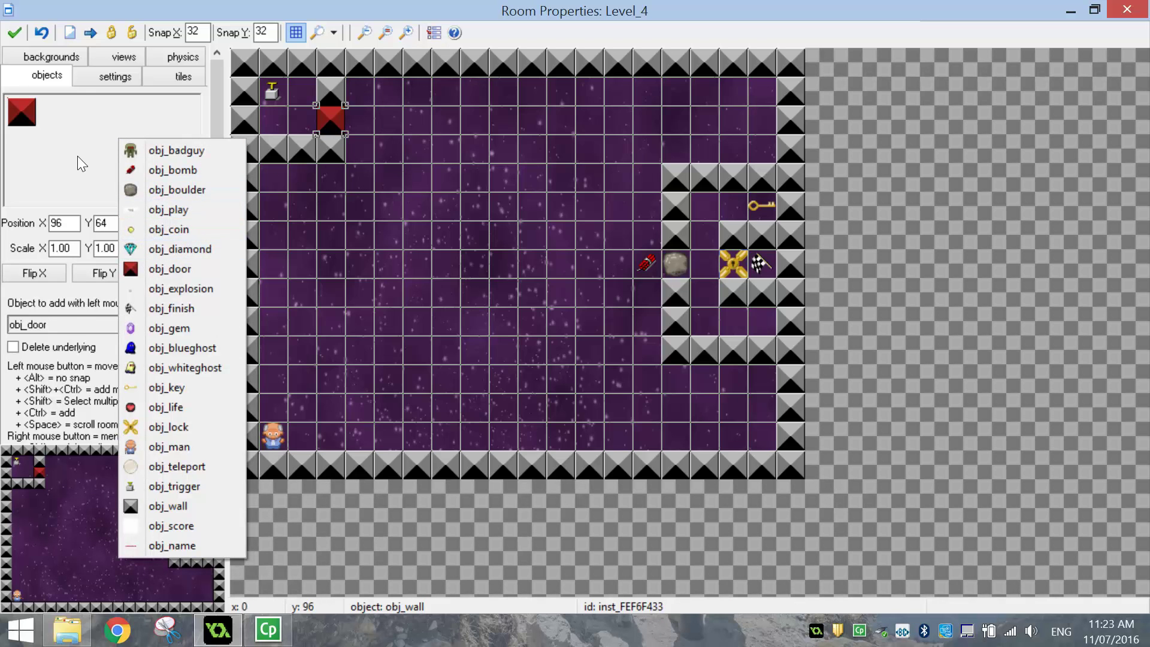
left_click(160, 506)
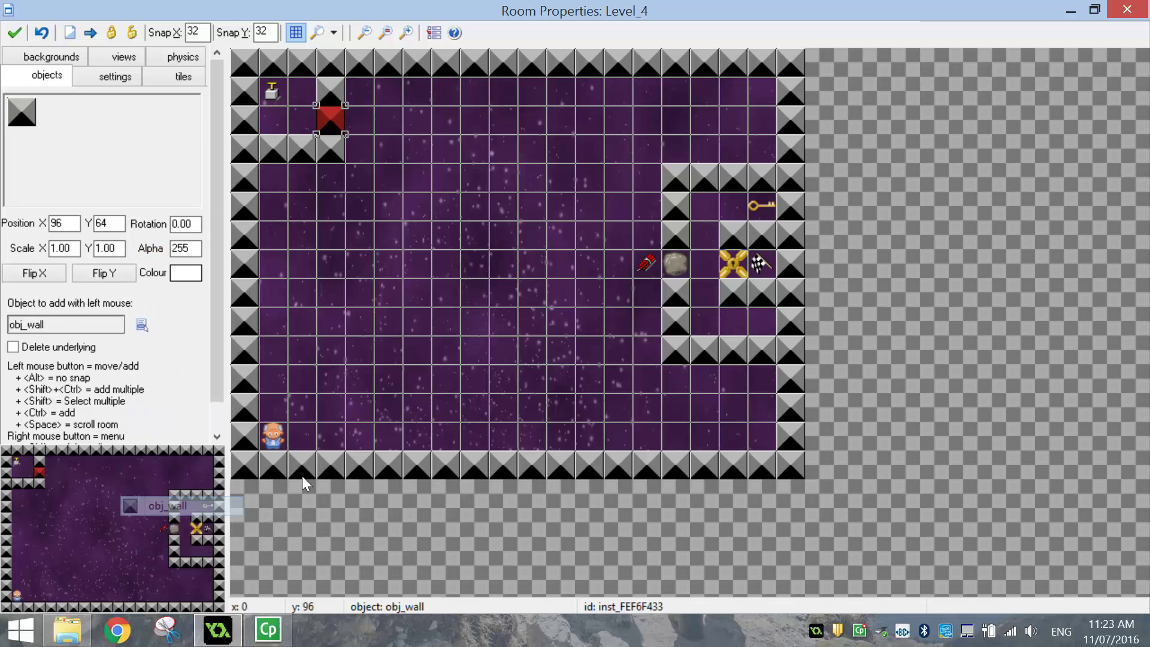
left_click(444, 436)
left_click(441, 409)
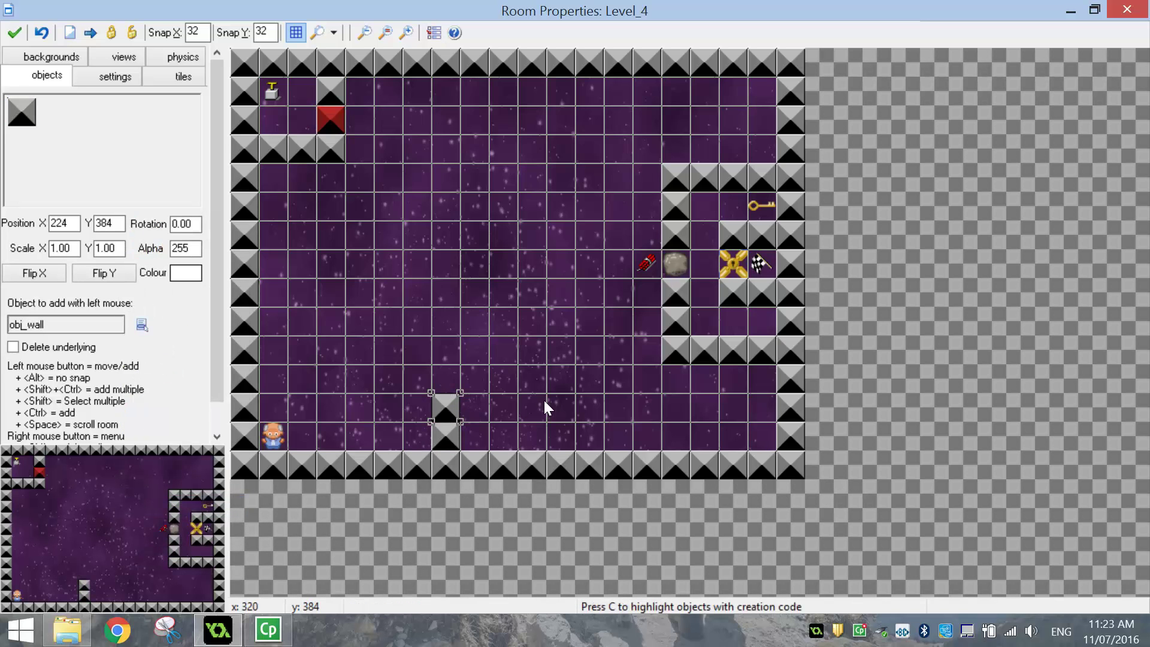
left_click(531, 429)
left_click(533, 411)
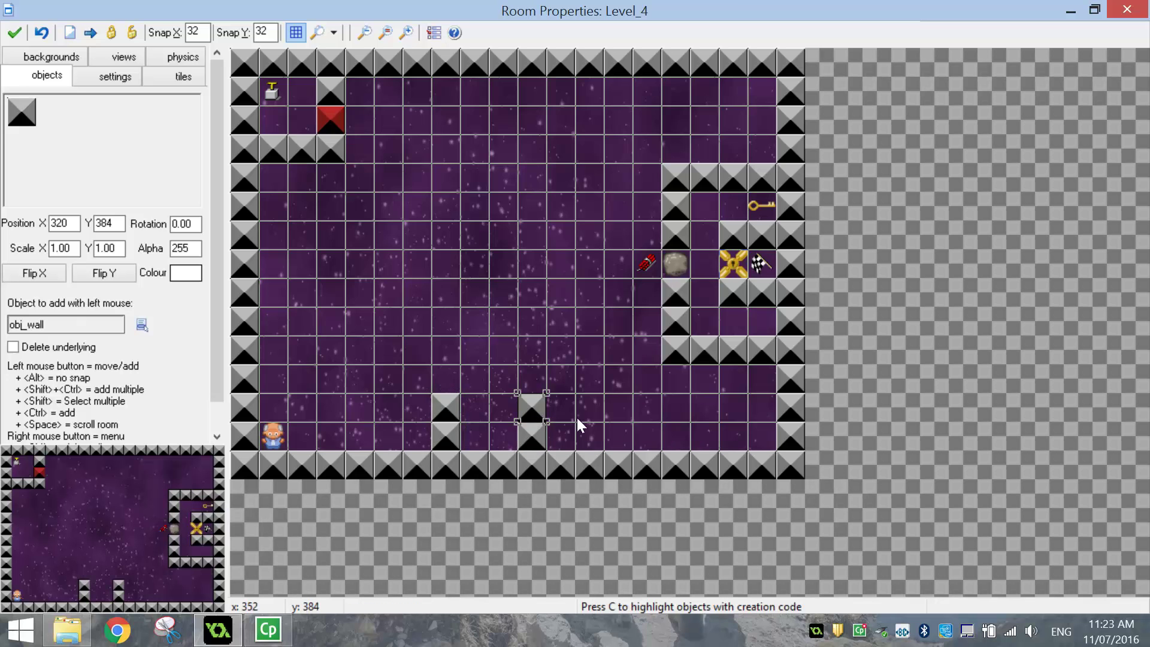
left_click(623, 434)
left_click(620, 412)
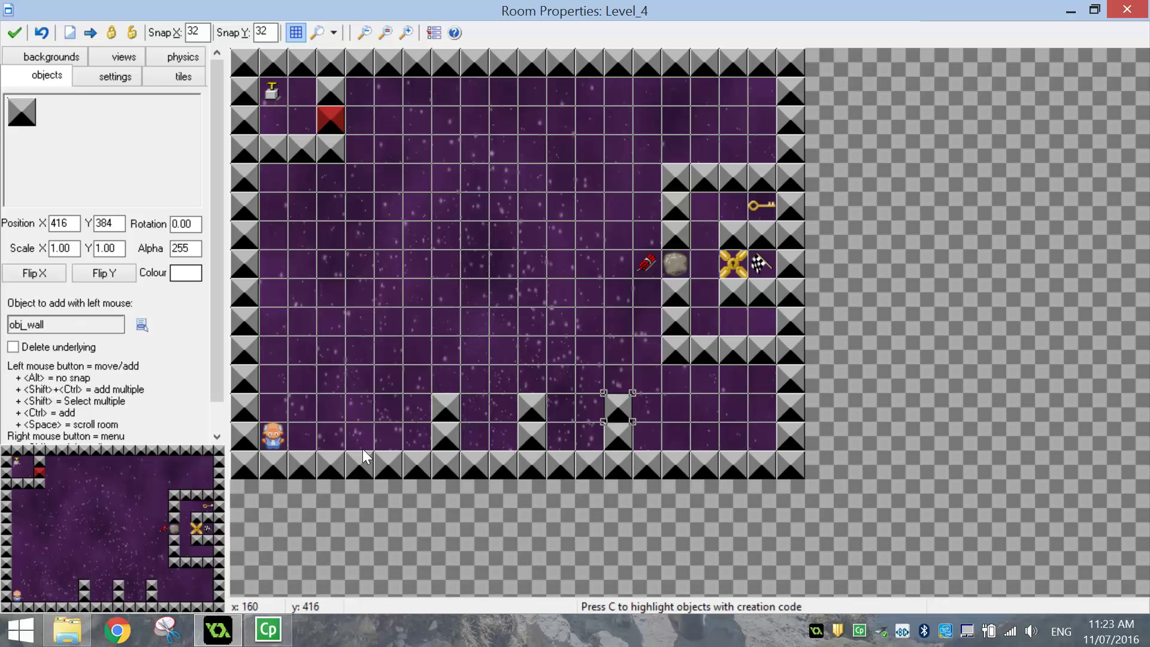
- Add a matching two-block obj_wall stub near the player at X 128, Y 384 and 416
left_click(385, 411)
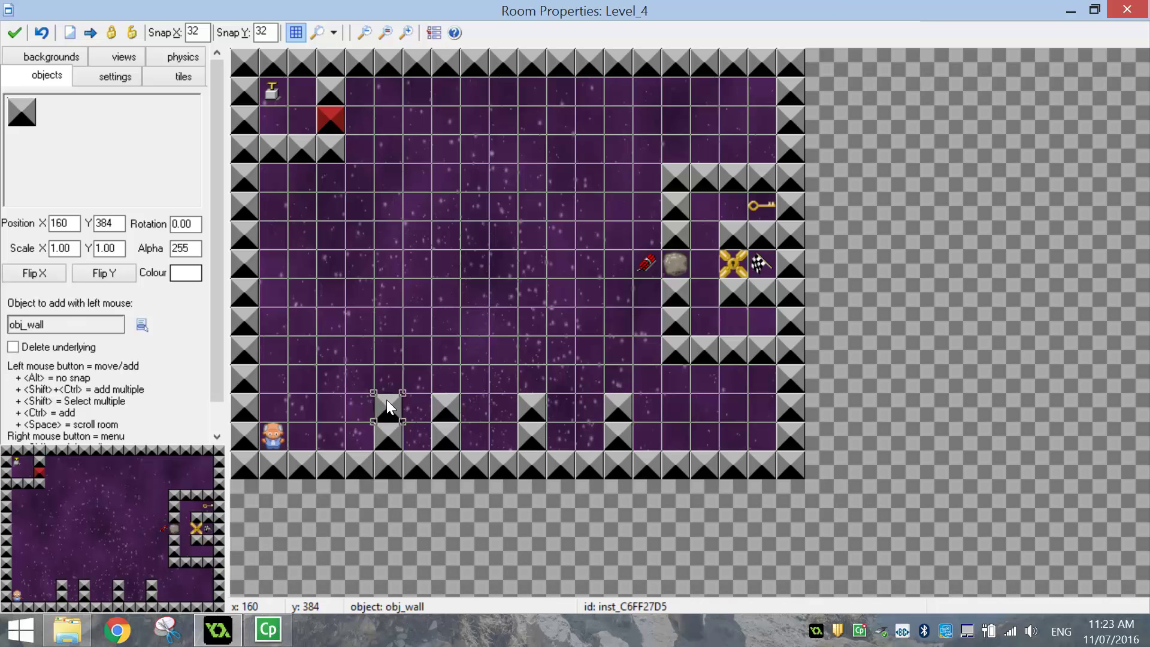
key("Delete")
left_click(359, 427)
left_click(360, 397)
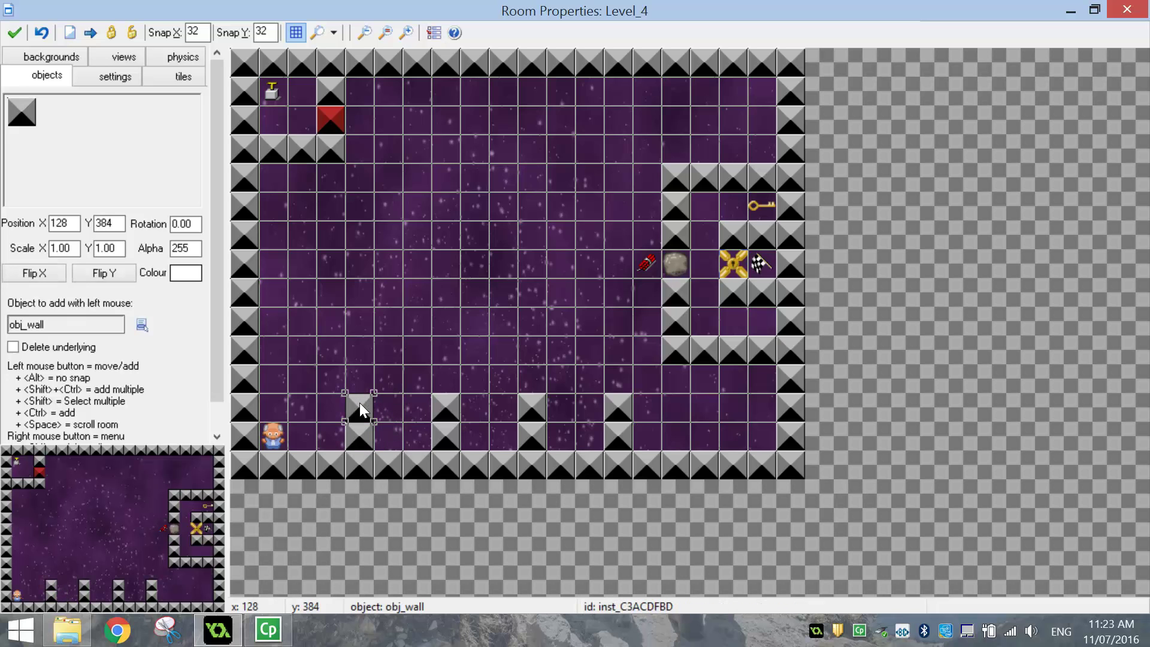
- Build three obj_wall columns down from the room's upper border at X 224, 320 and 416, from Y 32 to 128
left_click(444, 95)
left_click(443, 115)
left_click(446, 153)
left_click(444, 170)
left_click(531, 91)
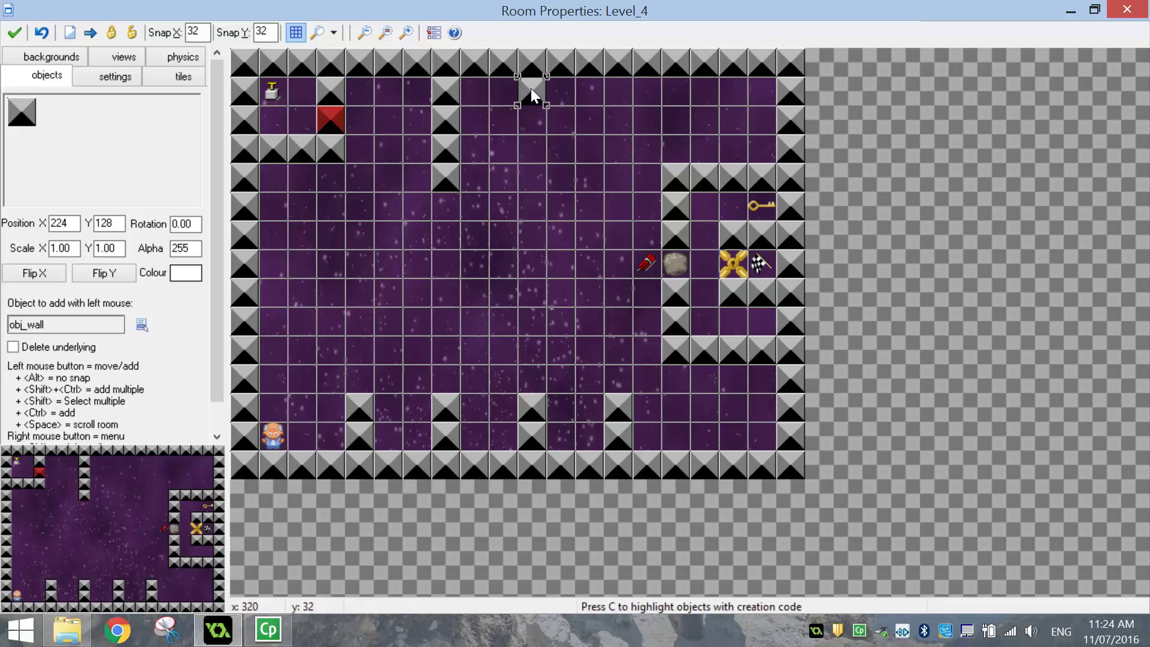
left_click(531, 120)
left_click(533, 150)
left_click(531, 175)
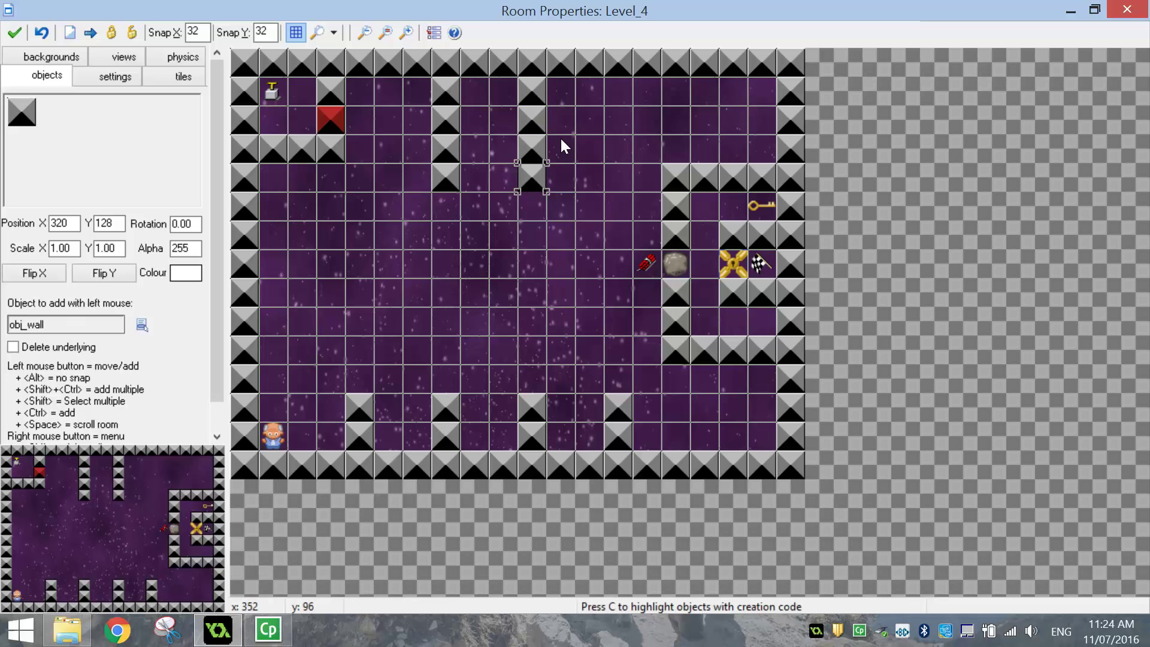
left_click(617, 91)
left_click(617, 120)
left_click(617, 150)
left_click(617, 175)
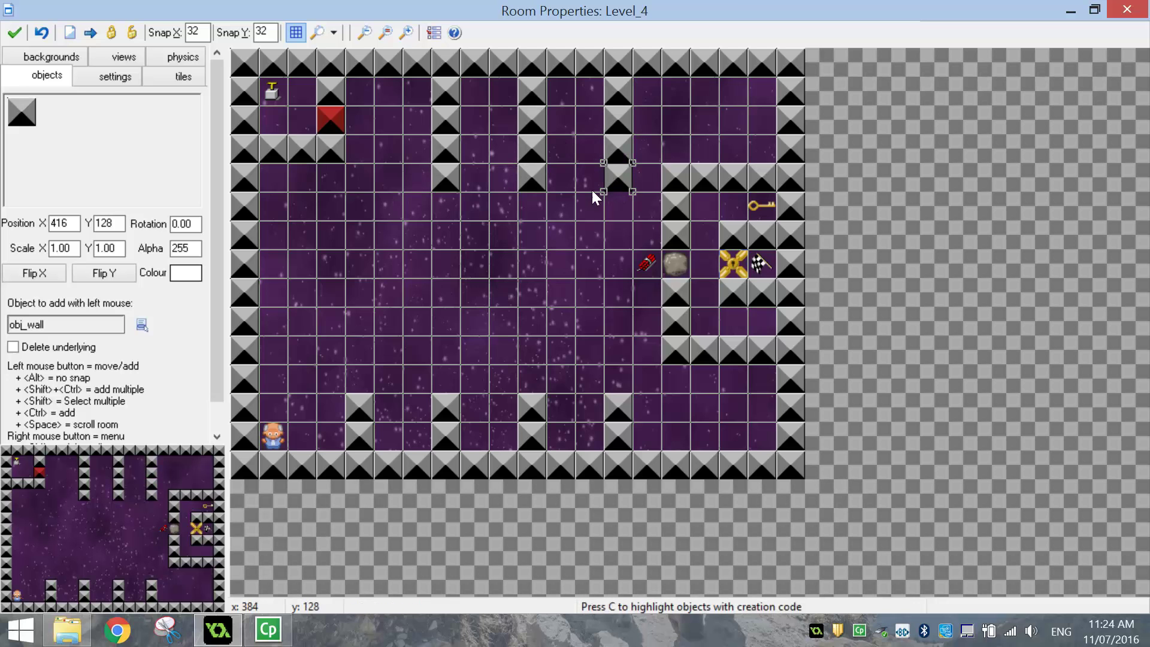
- Extend the four lower obj_wall columns at X 128, 224, 320 and 416 up to Y 320
left_click(617, 377)
left_click(531, 377)
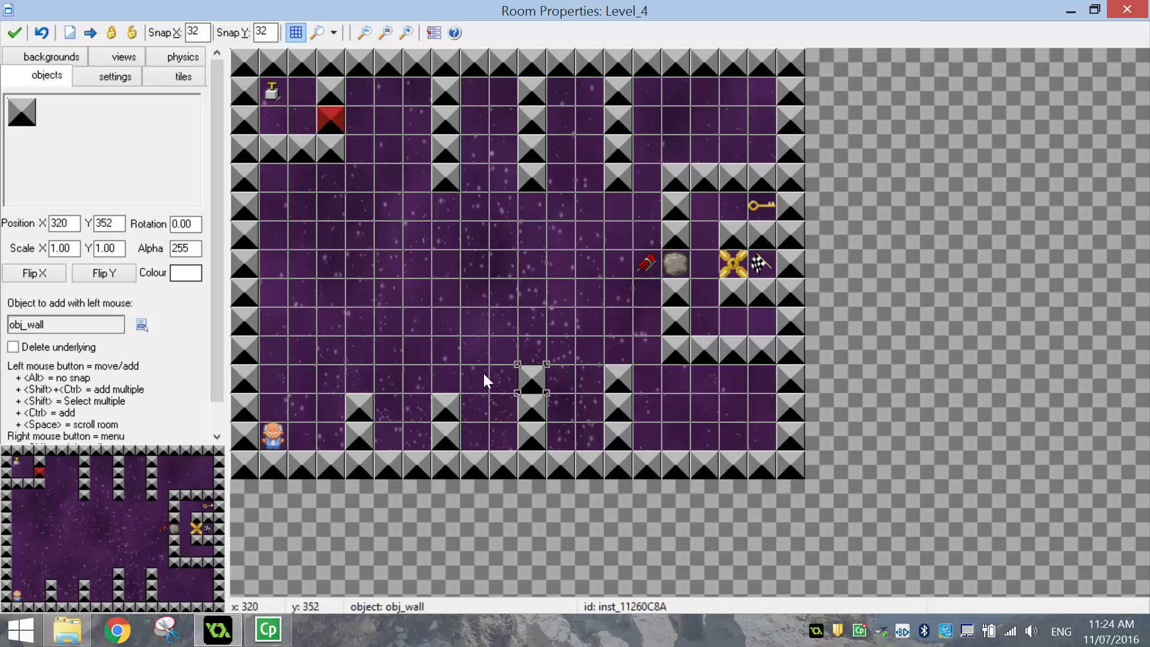
left_click(446, 376)
left_click(448, 350)
left_click(530, 349)
left_click(629, 351)
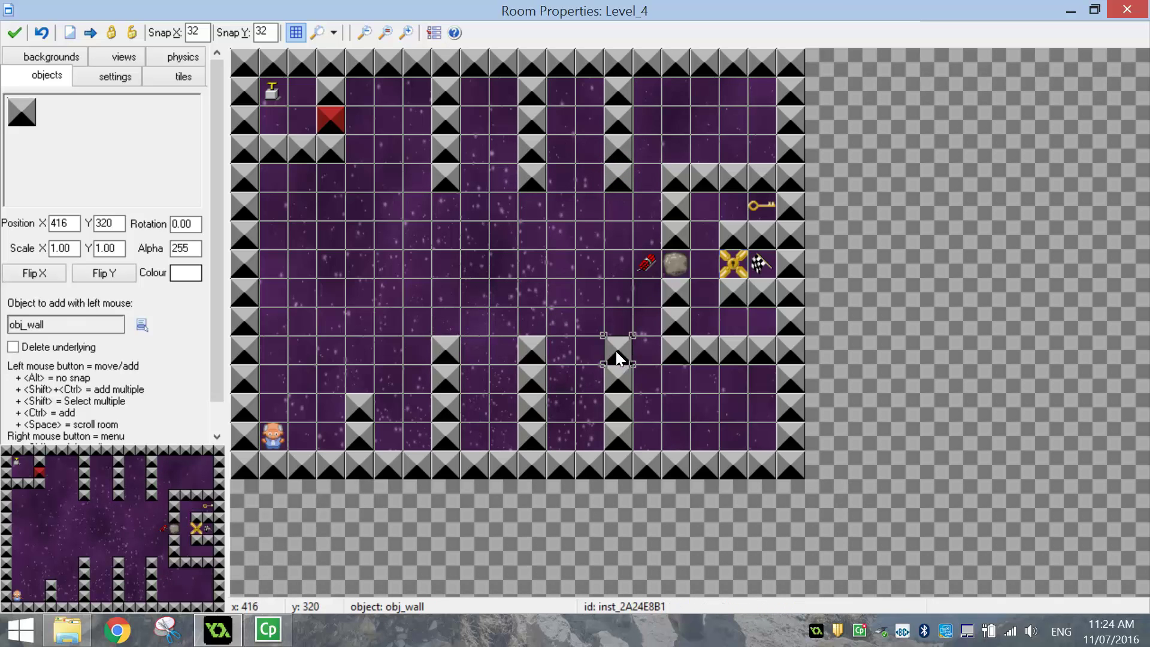
left_click(366, 376)
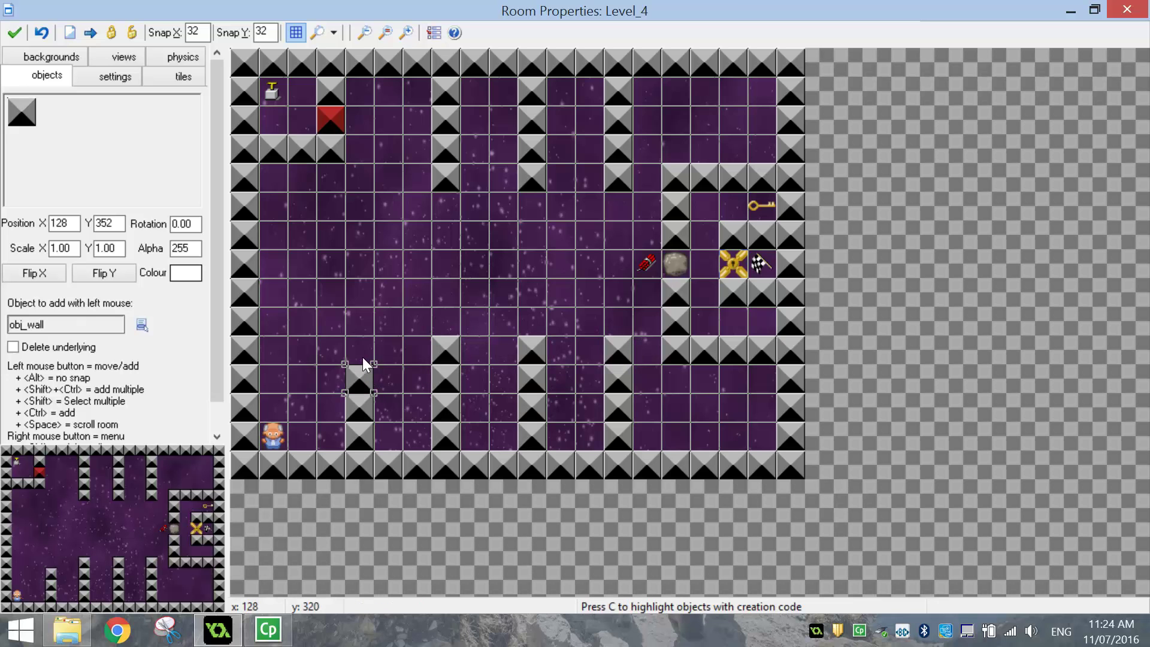
left_click(361, 352)
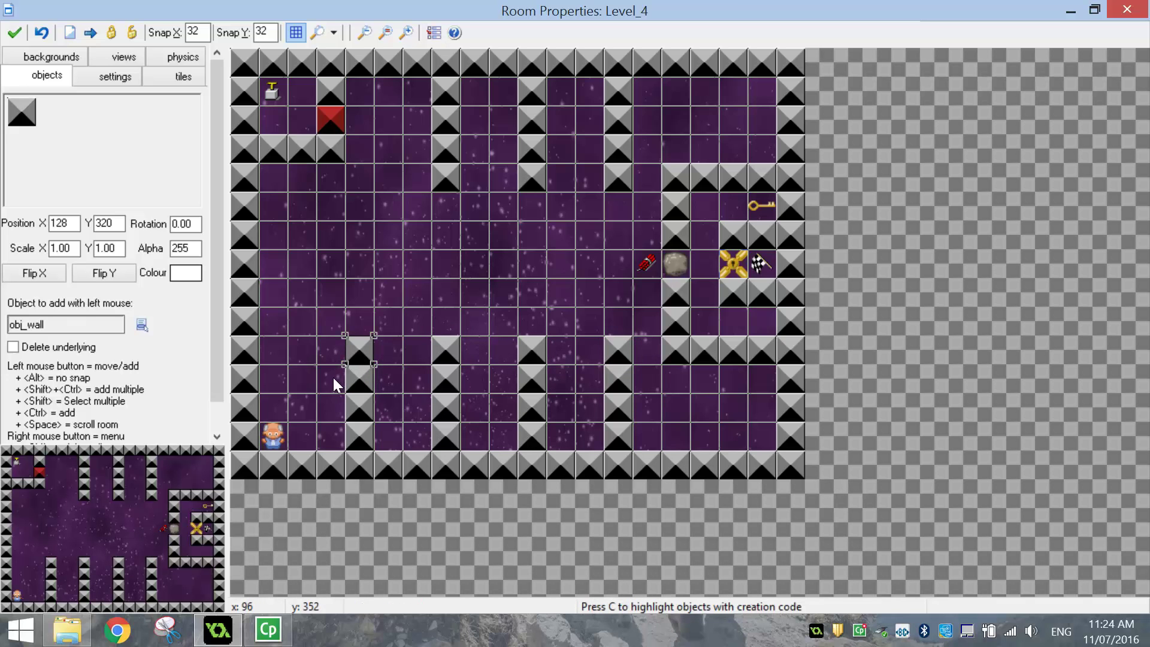
- Enlarge the trigger enclosure with an obj_wall column at X 128, Y 32 to 128, removing the pieces at X 96 and moving its lower wall to Y 128
left_click(351, 106)
left_click(352, 119)
left_click(362, 148)
left_click(362, 177)
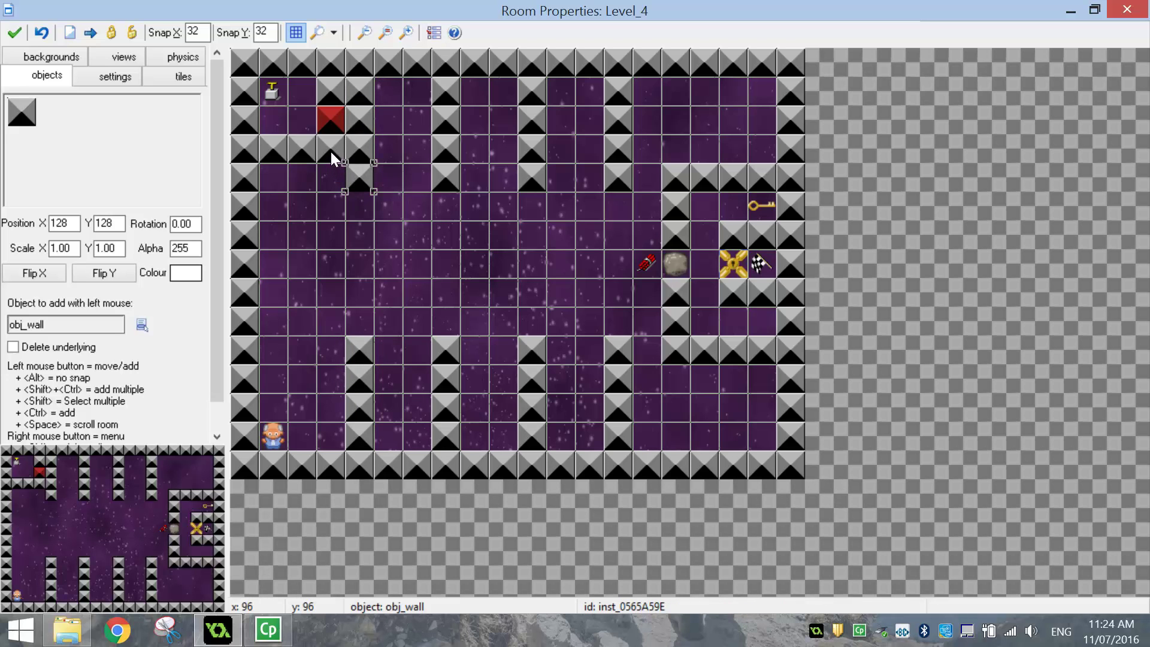
right_click_drag(331, 150, 326, 92, "shift")
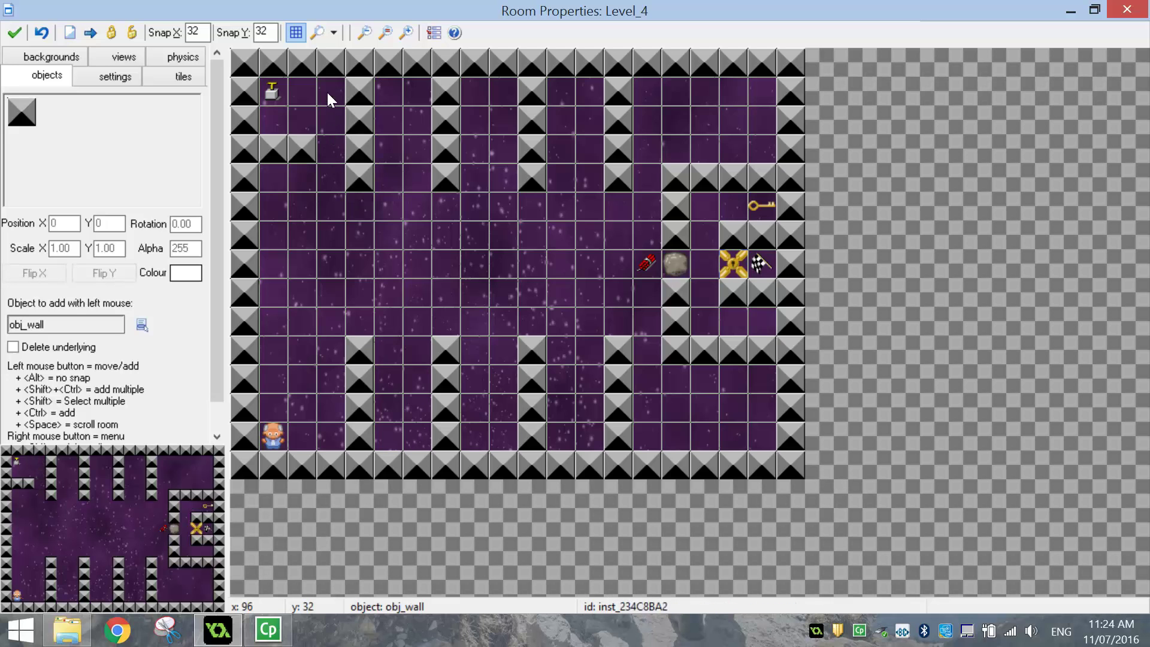
left_click_drag(283, 151, 303, 172)
- Close the gap in the trigger enclosure's lower wall with obj_door at X 96, Y 128
left_click(172, 149)
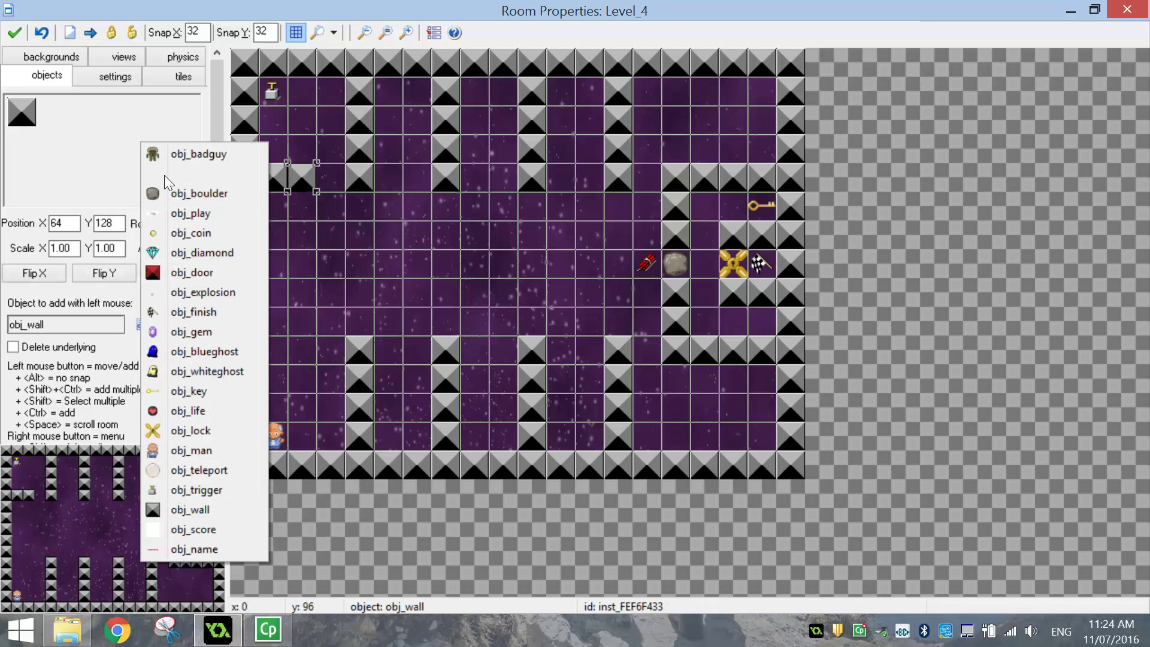
left_click(193, 267)
left_click(325, 175)
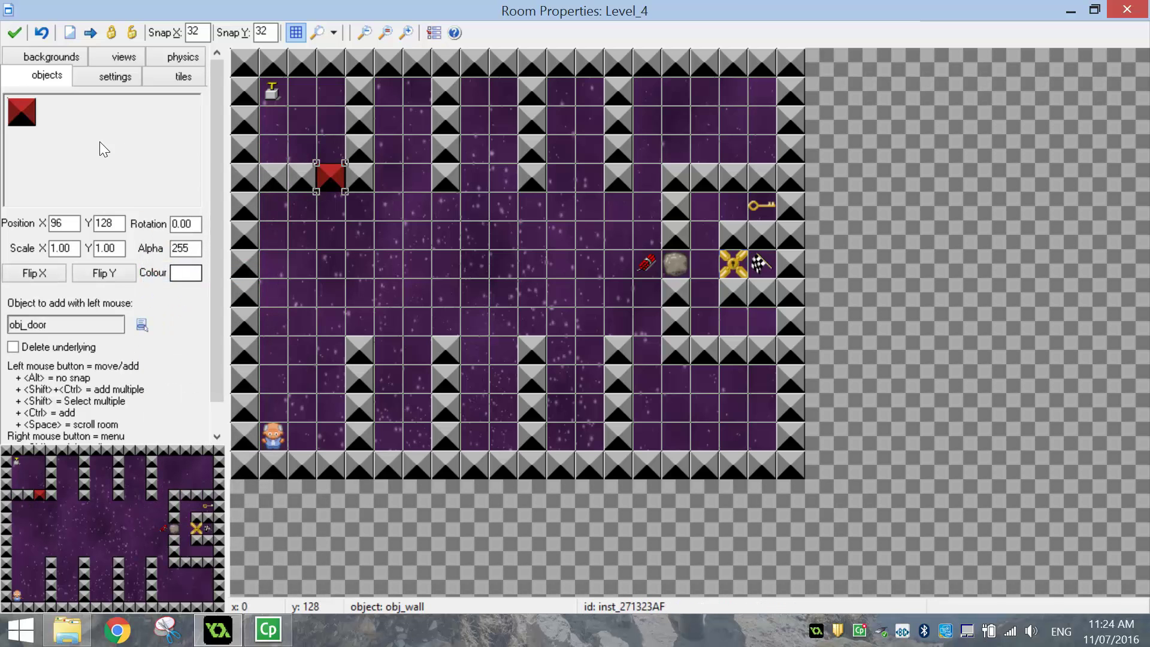
- Fill the gaps between the wall columns from X 128 to 416 with obj_diamond, on Y 320 to 416 and Y 32 to 128
left_click(73, 157)
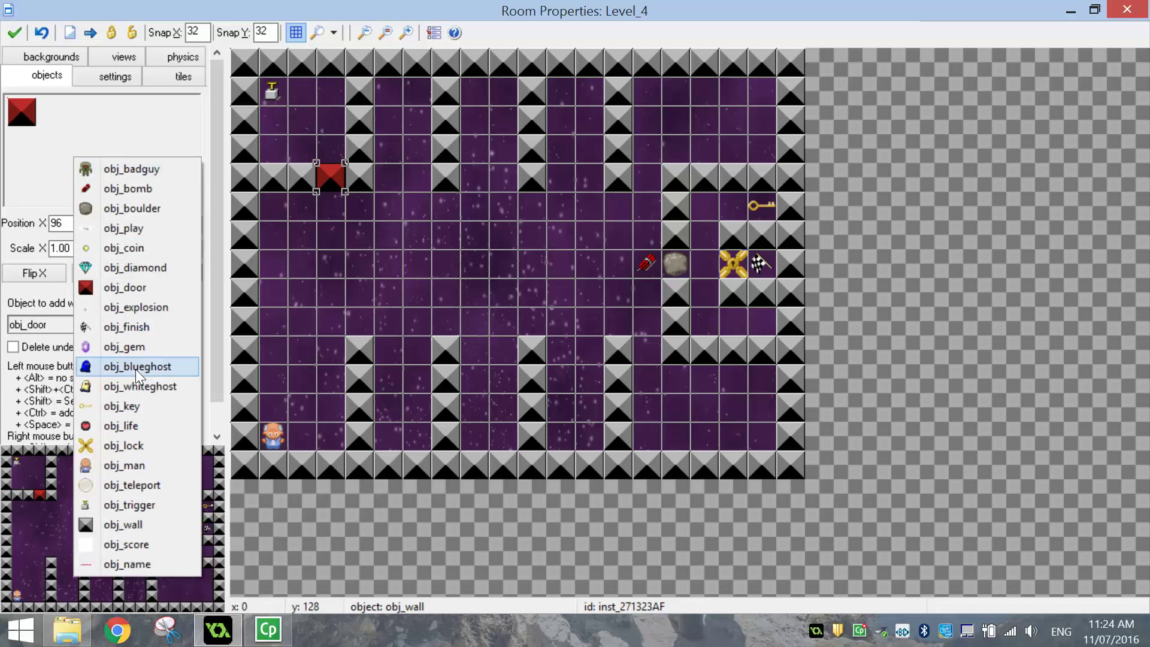
left_click(139, 264)
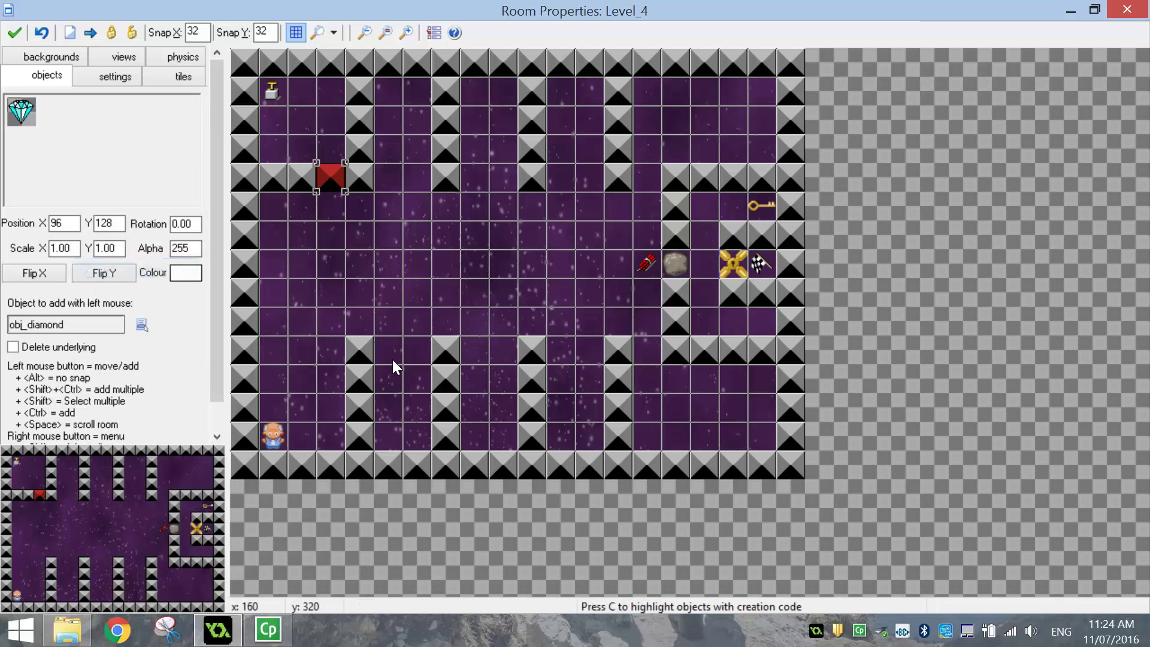
left_click_drag(382, 346, 388, 427)
left_click(384, 375)
left_click(388, 350)
left_click(387, 379, "shift")
left_click(380, 415)
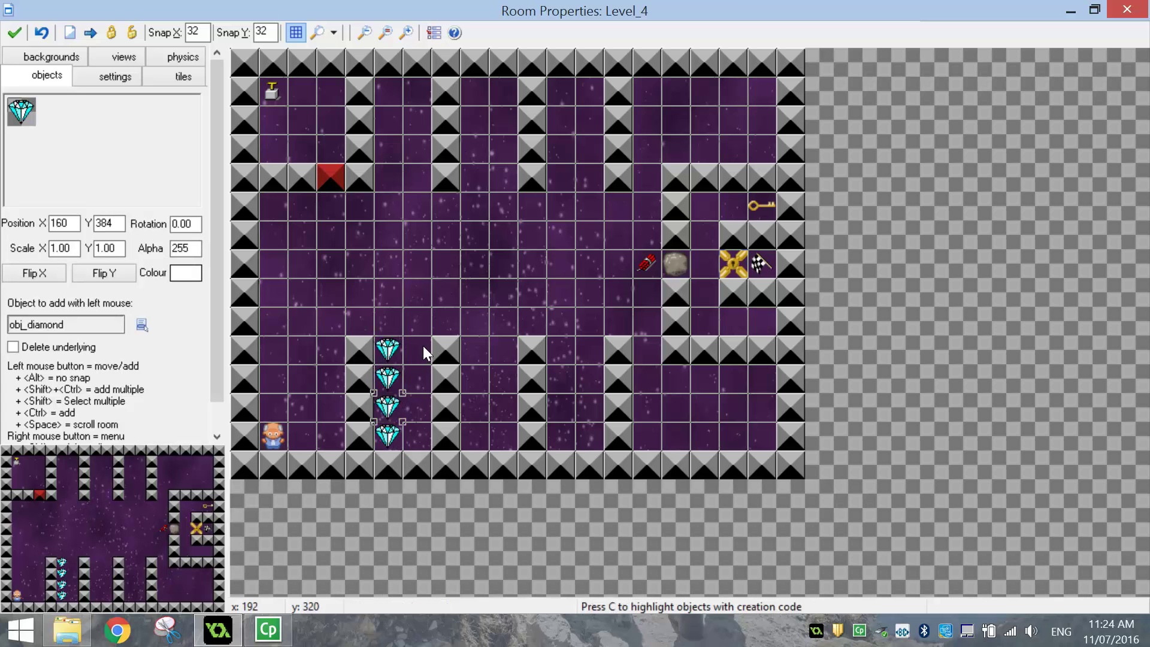
left_click_drag(423, 346, 422, 422, "ctrl+shift")
mouse_move(506, 376)
left_mouse_down("ctrl+shift")
mouse_move(495, 439)
mouse_move(478, 384)
mouse_move(596, 372)
mouse_move(586, 420)
mouse_move(561, 425)
mouse_move(568, 380)
left_mouse_up("ctrl+shift")
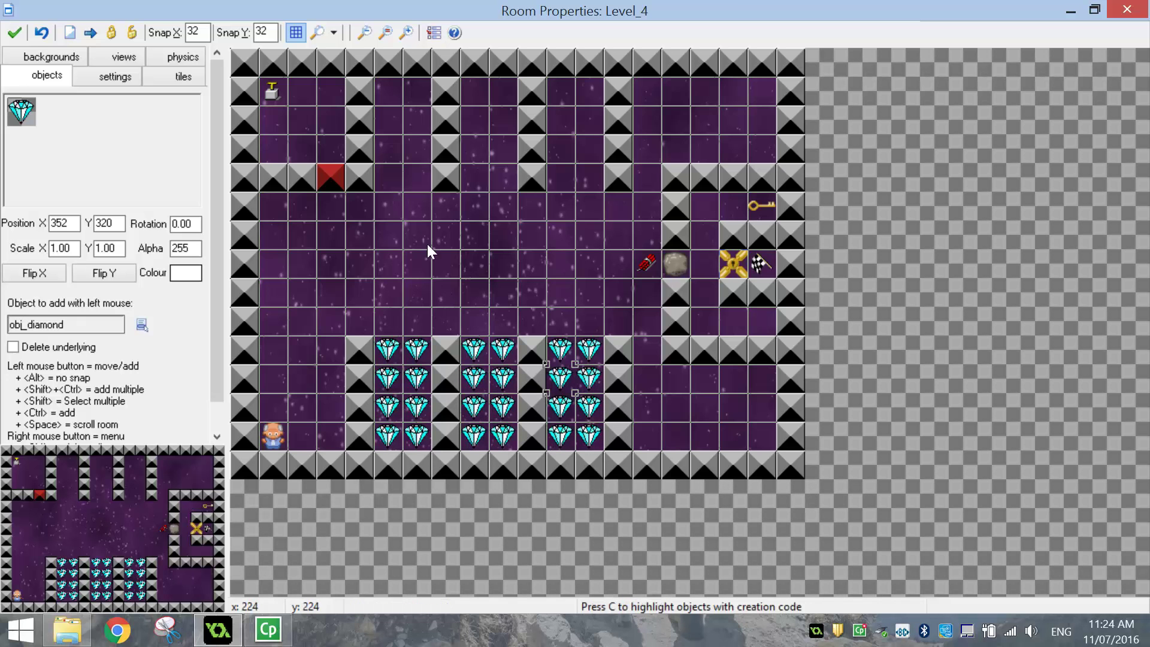
mouse_move(386, 171)
left_mouse_down("ctrl+shift")
mouse_move(399, 99)
mouse_move(414, 167)
mouse_move(512, 175)
mouse_move(494, 89)
mouse_move(479, 93)
mouse_move(477, 150)
left_mouse_up("ctrl+shift")
mouse_move(568, 178)
left_mouse_down("ctrl+shift")
mouse_move(593, 170)
mouse_move(564, 103)
mouse_move(578, 94)
mouse_move(569, 149)
left_mouse_up("ctrl+shift")
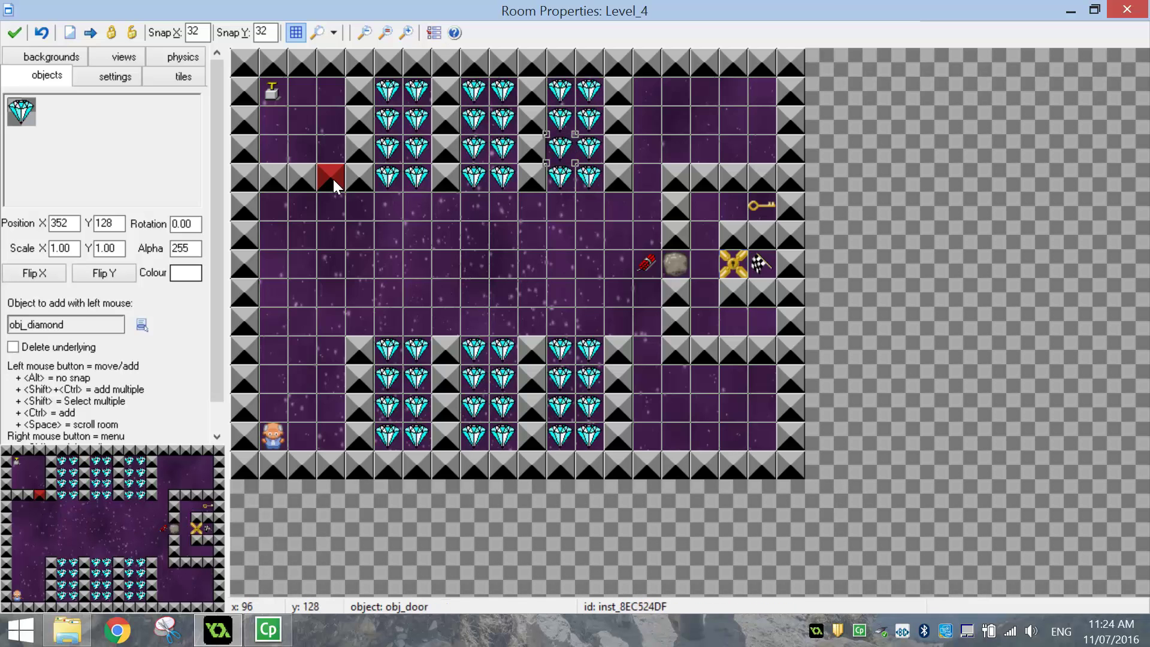
- Place obj_whiteghost in the central corridor at X 128, Y 288 and X 384, Y 160
left_click(109, 145)
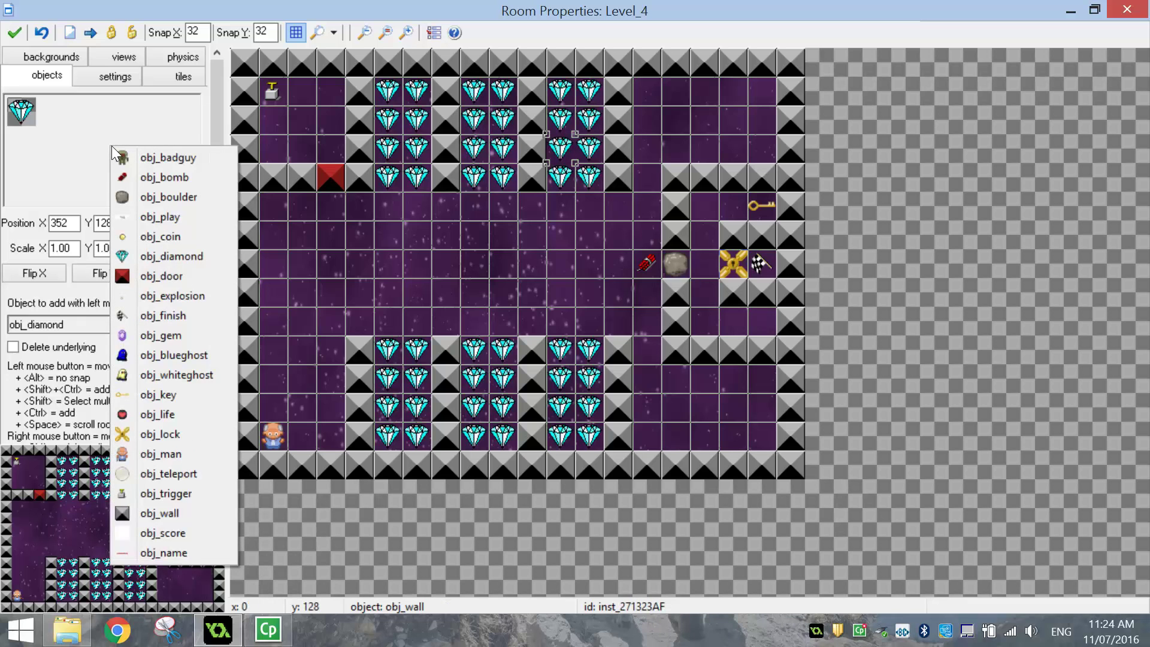
left_click(142, 373)
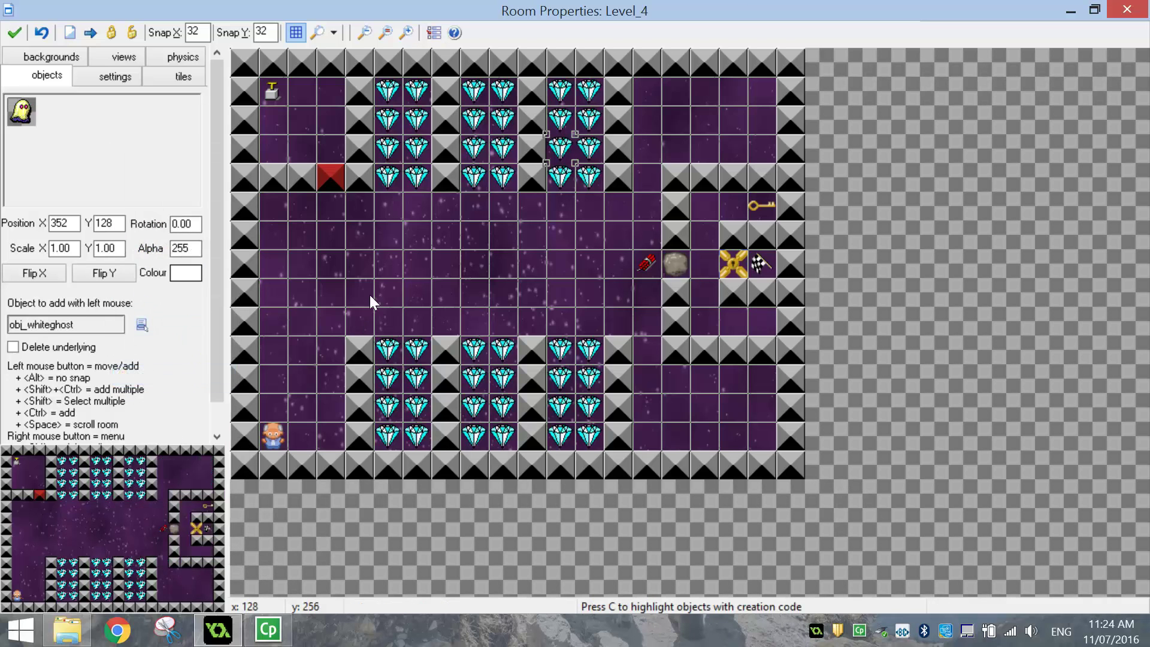
left_click(362, 323)
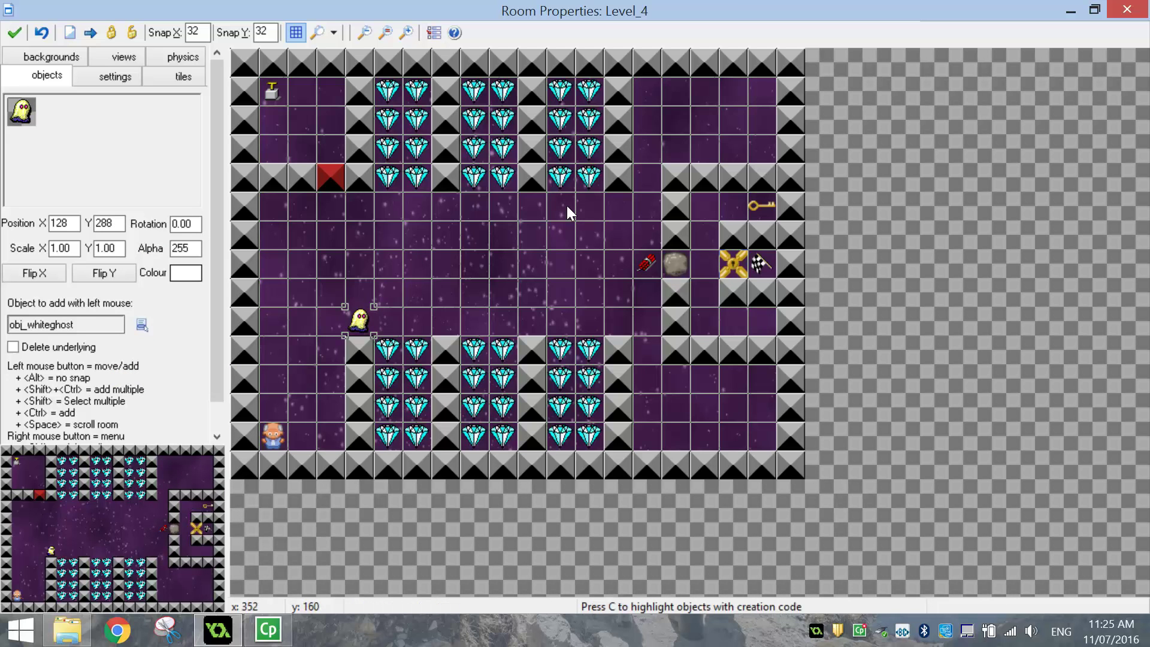
left_click(591, 210)
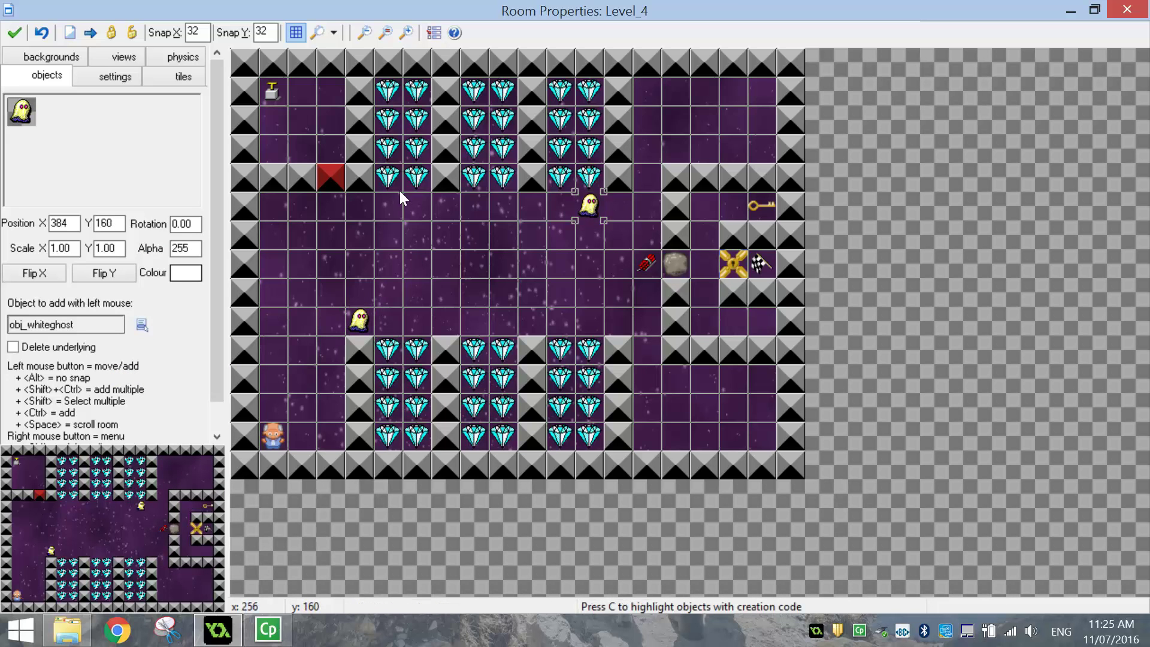
- Place four obj_blueghost instances along Y 192 in the corridor, at X 128, 224, 320 and 416
left_click(142, 325)
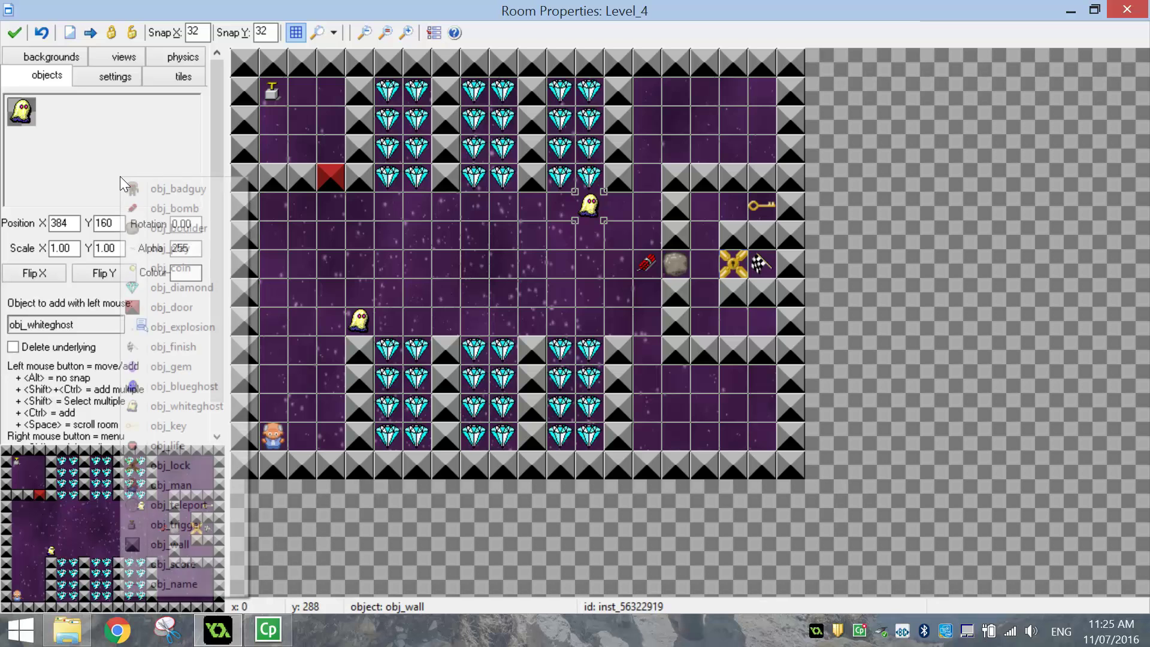
left_click(180, 382)
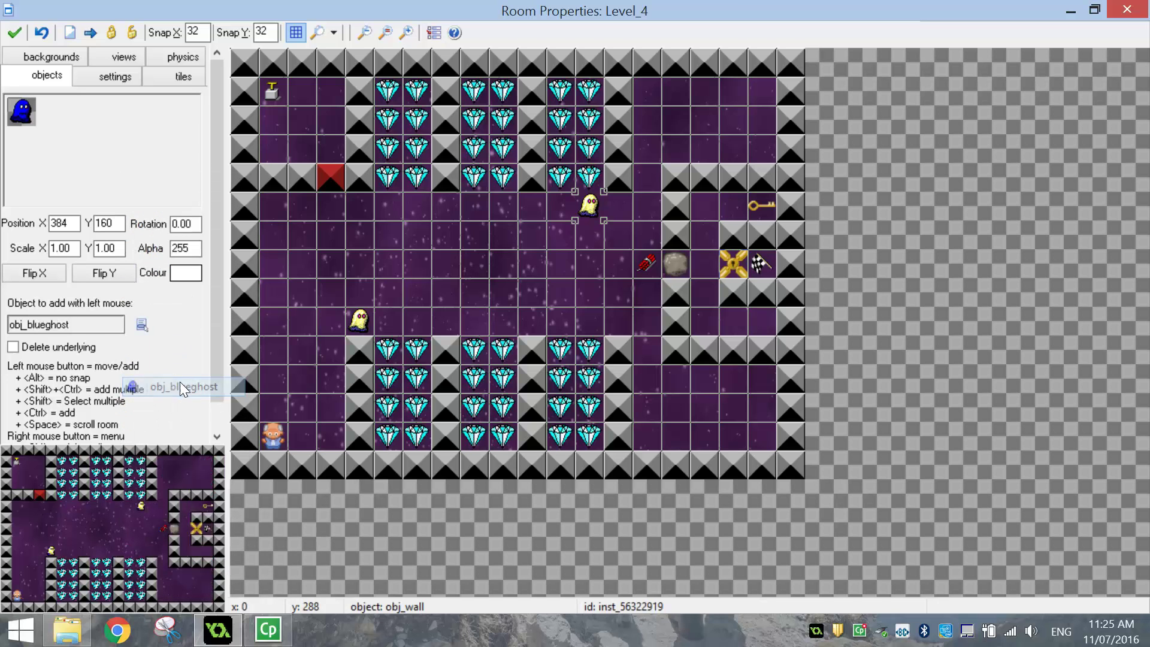
left_click(442, 234)
left_click(539, 233)
left_click(612, 235)
left_click(358, 237)
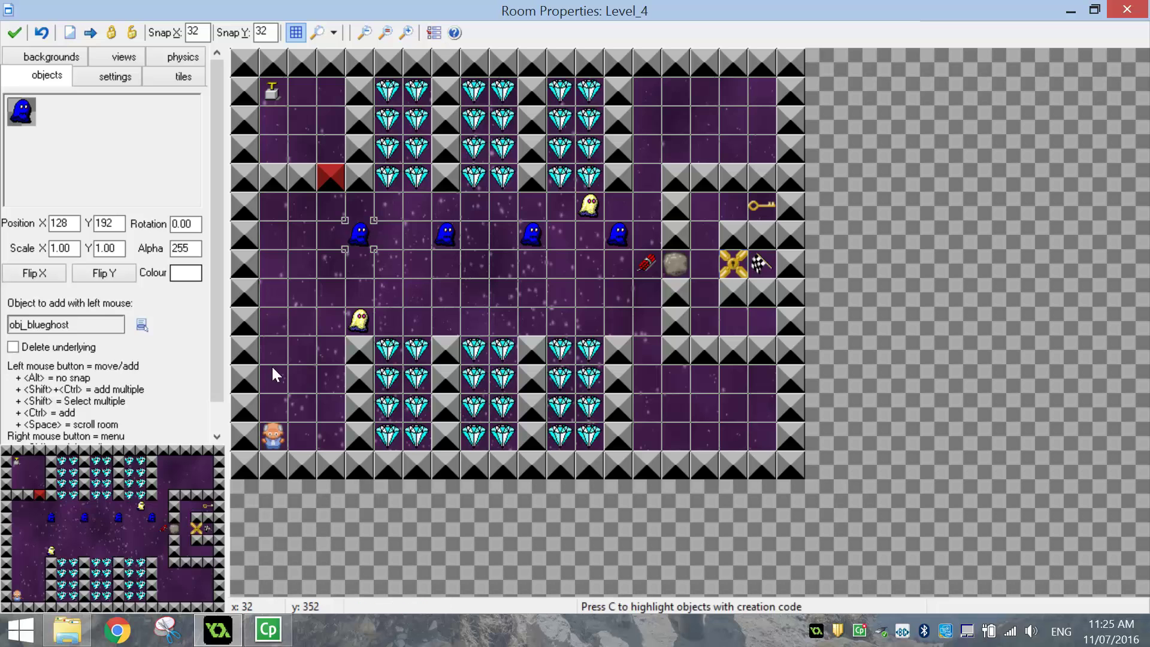
- Place obj_teleport near the player at X 96, Y 416 and in the upper-right area at X 448, Y 32
left_click(108, 139)
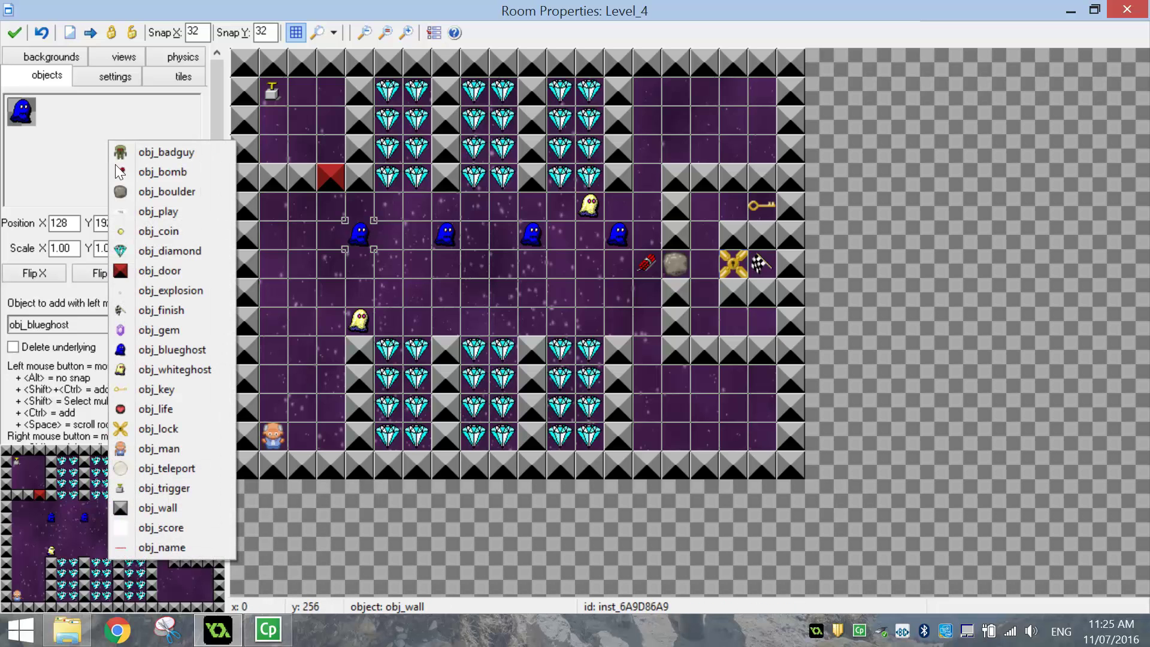
left_click(160, 467)
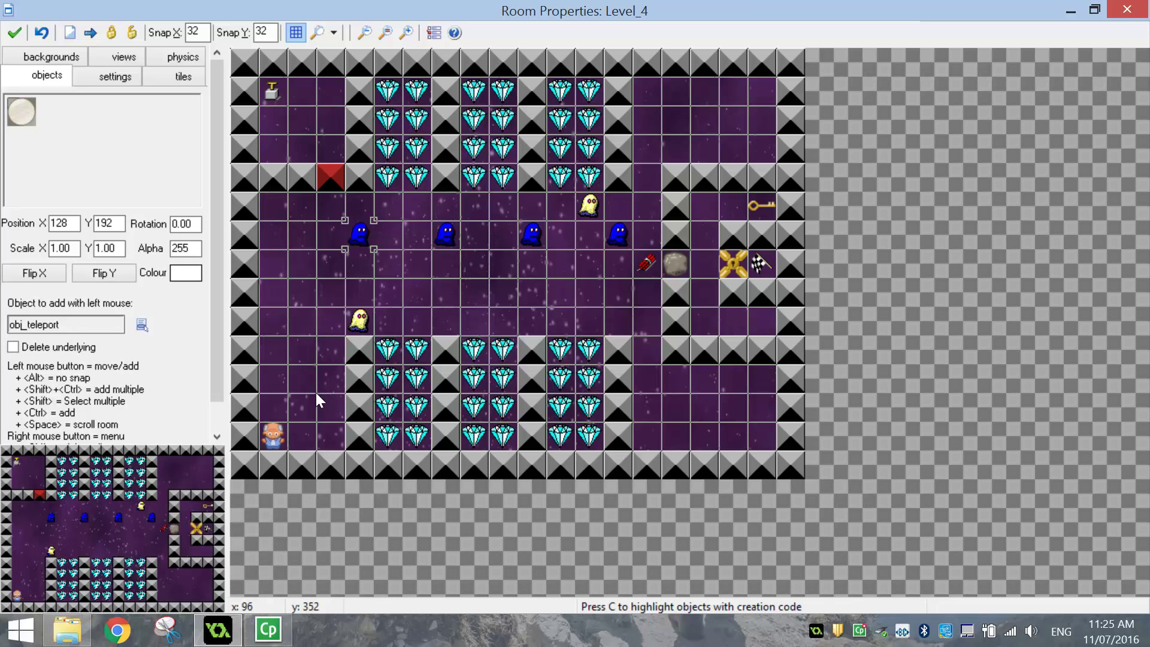
left_click(325, 430)
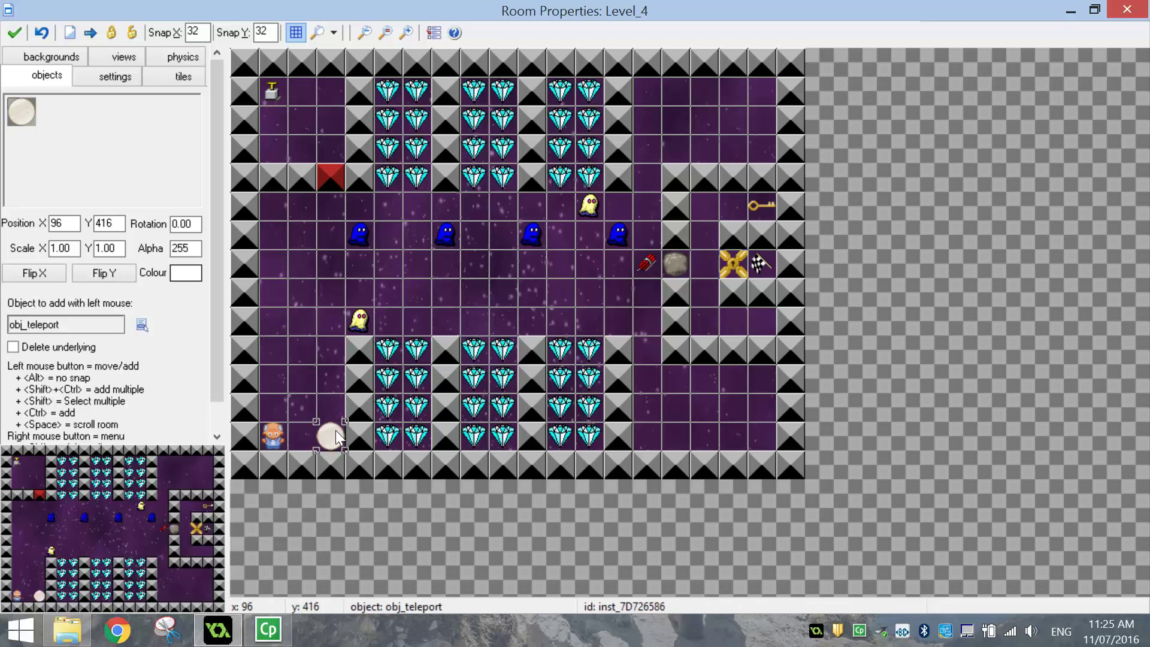
left_click(647, 90)
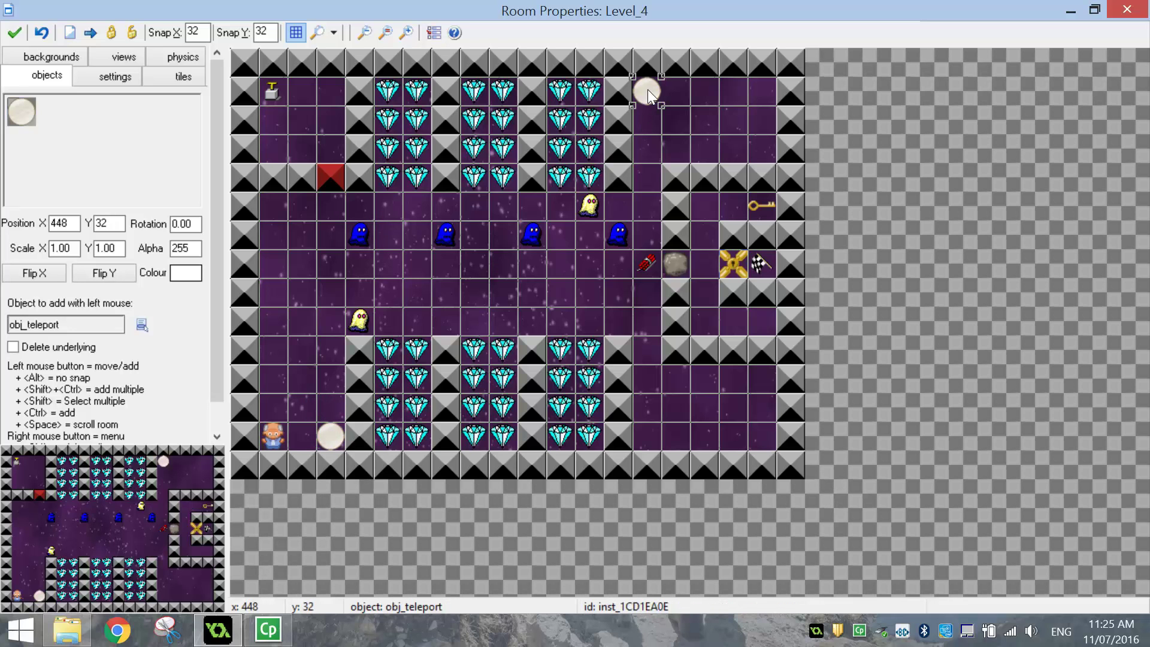
- Place obj_wall directly above the player-side teleport at X 96, Y 384 and directly below the other teleport at X 448, Y 64
left_click(114, 164)
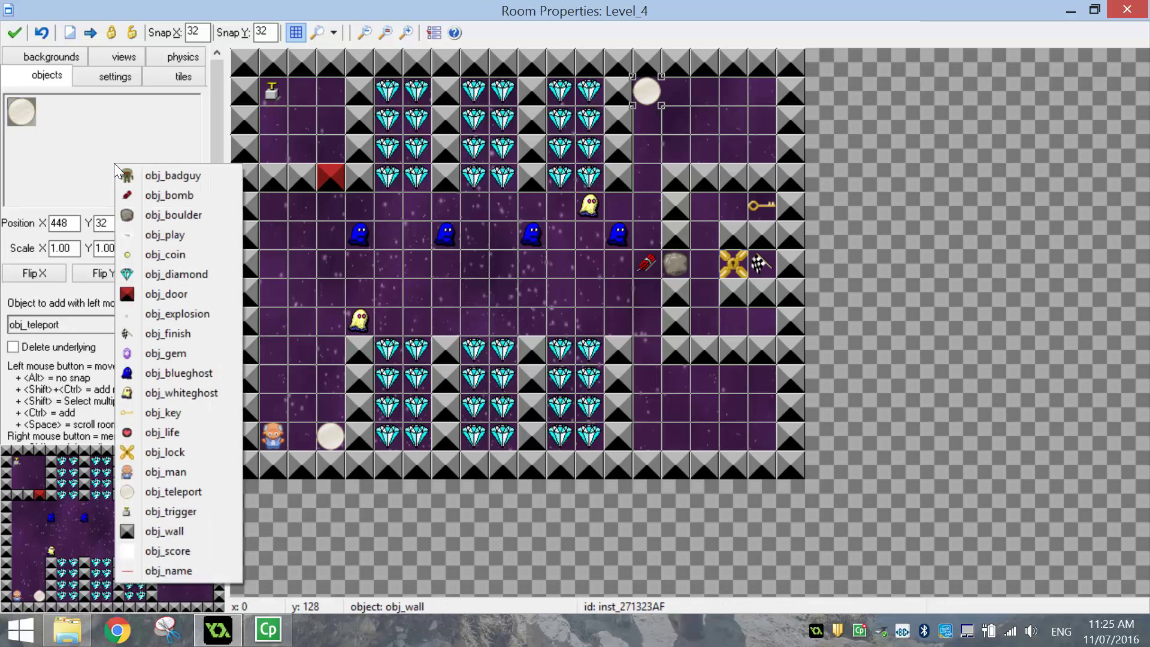
left_click(157, 533)
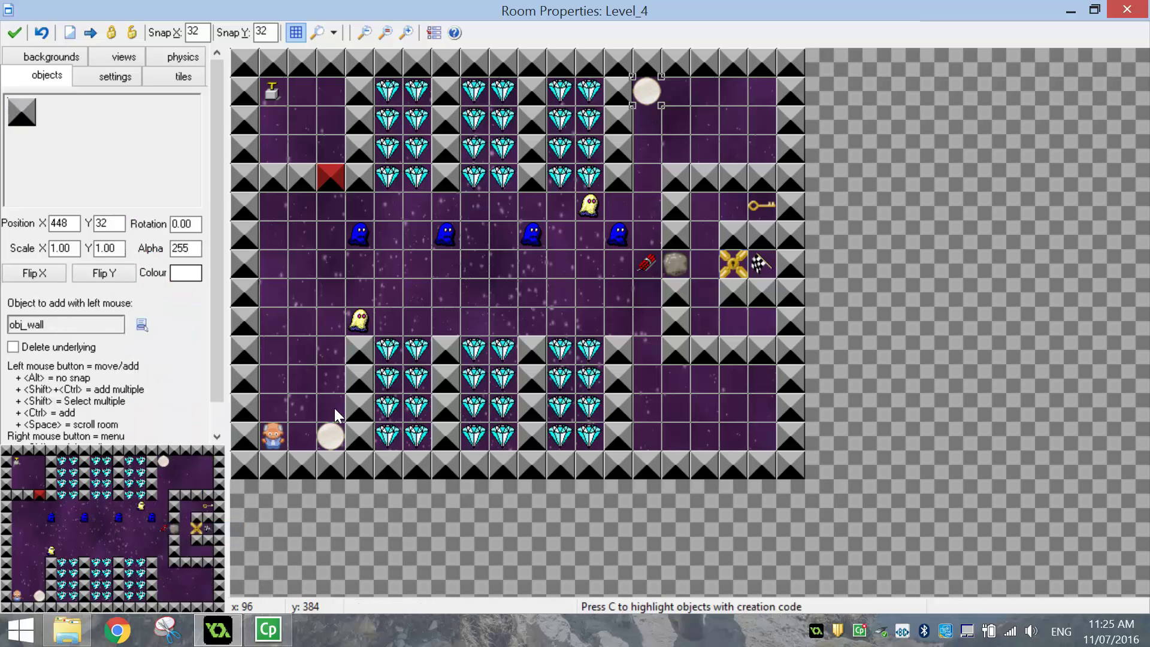
left_click(305, 406)
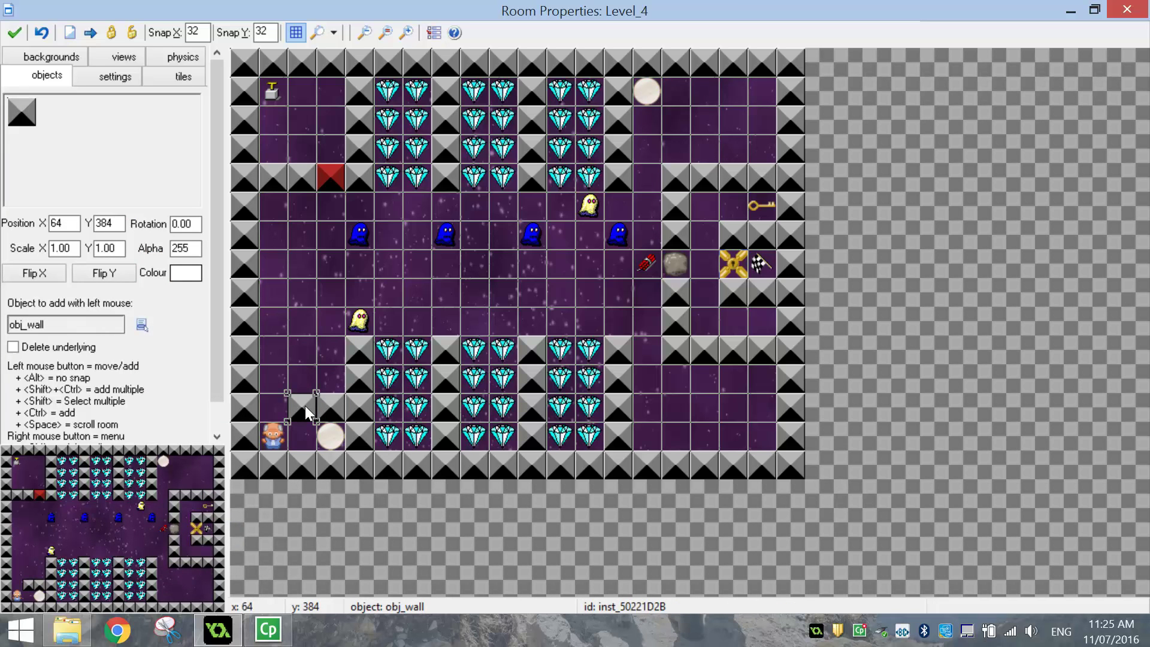
key("Delete")
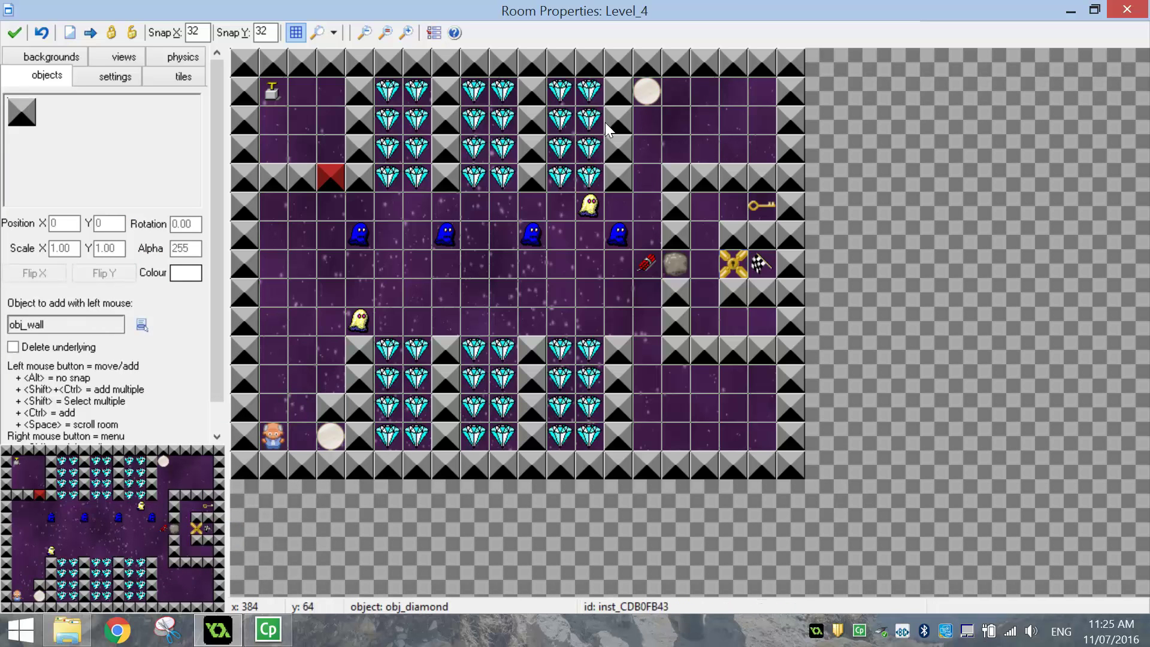
left_click(639, 113)
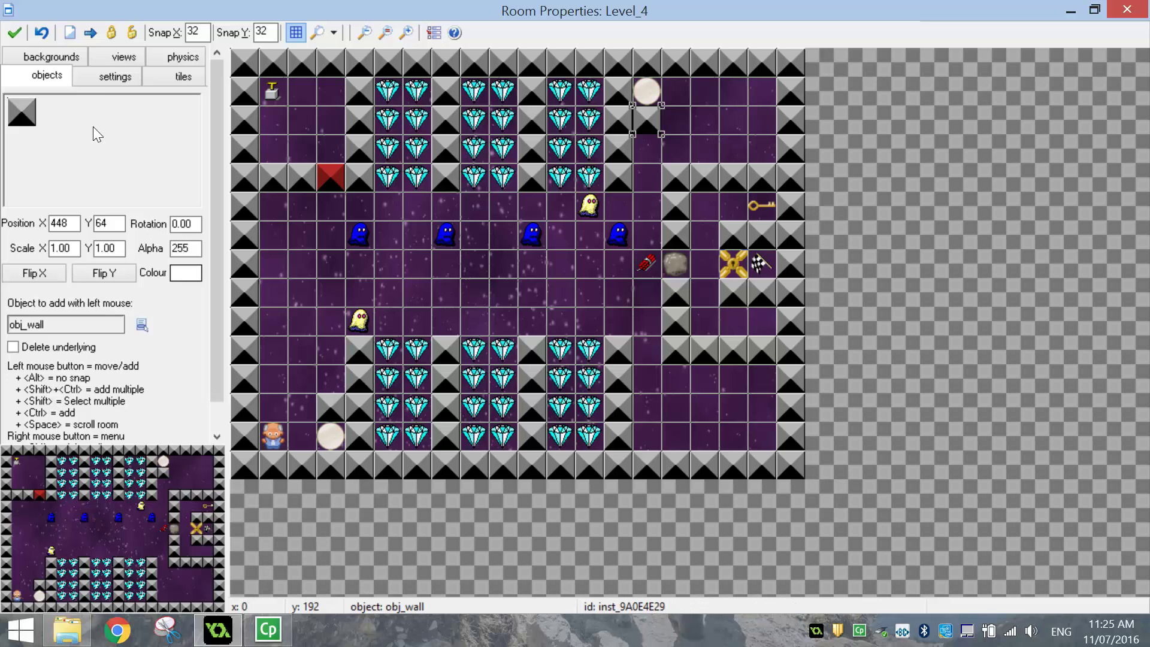
- Place obj_badguy in the far corner of the upper teleport room at X 576, Y 32
left_click(99, 162)
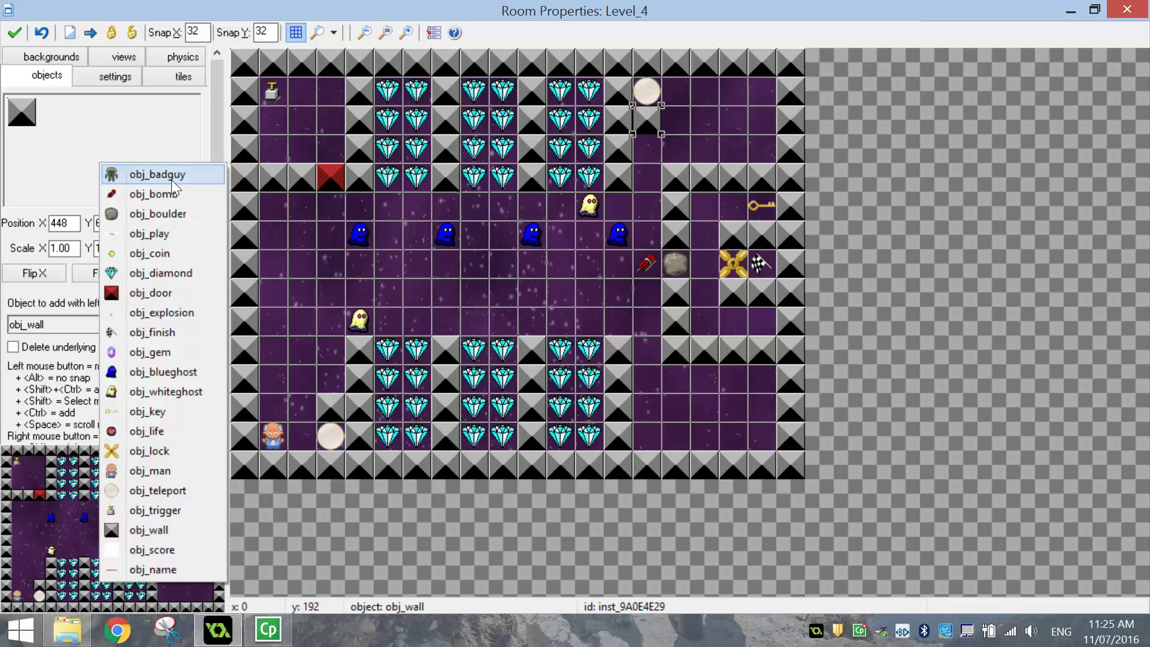
left_click(150, 171)
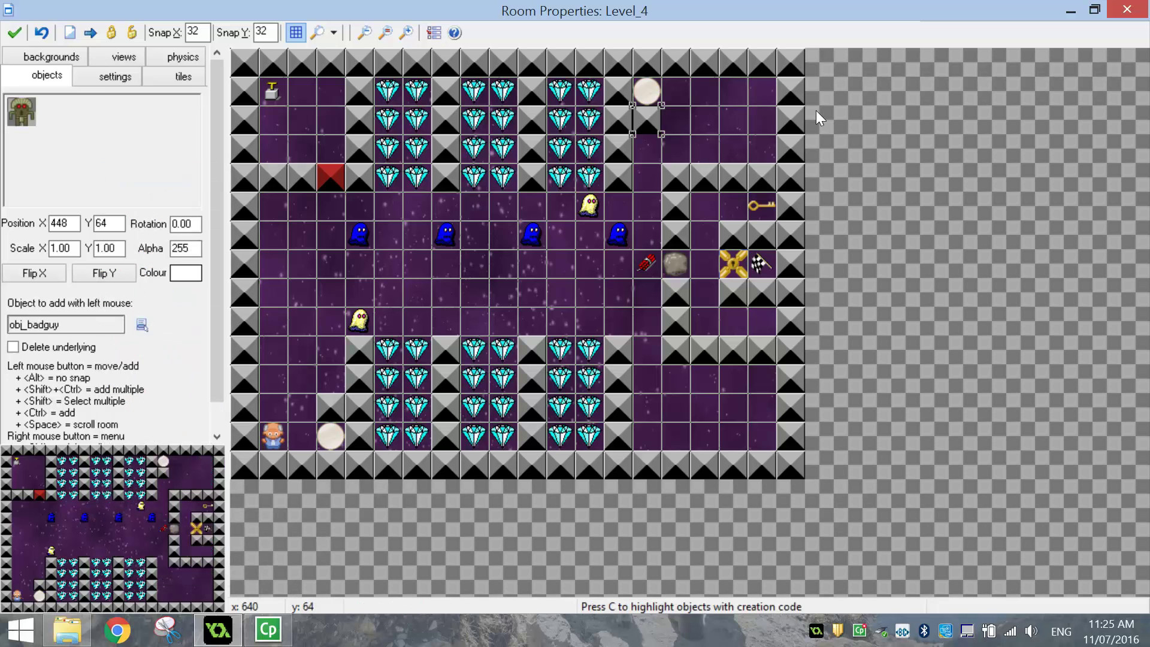
left_click(758, 85)
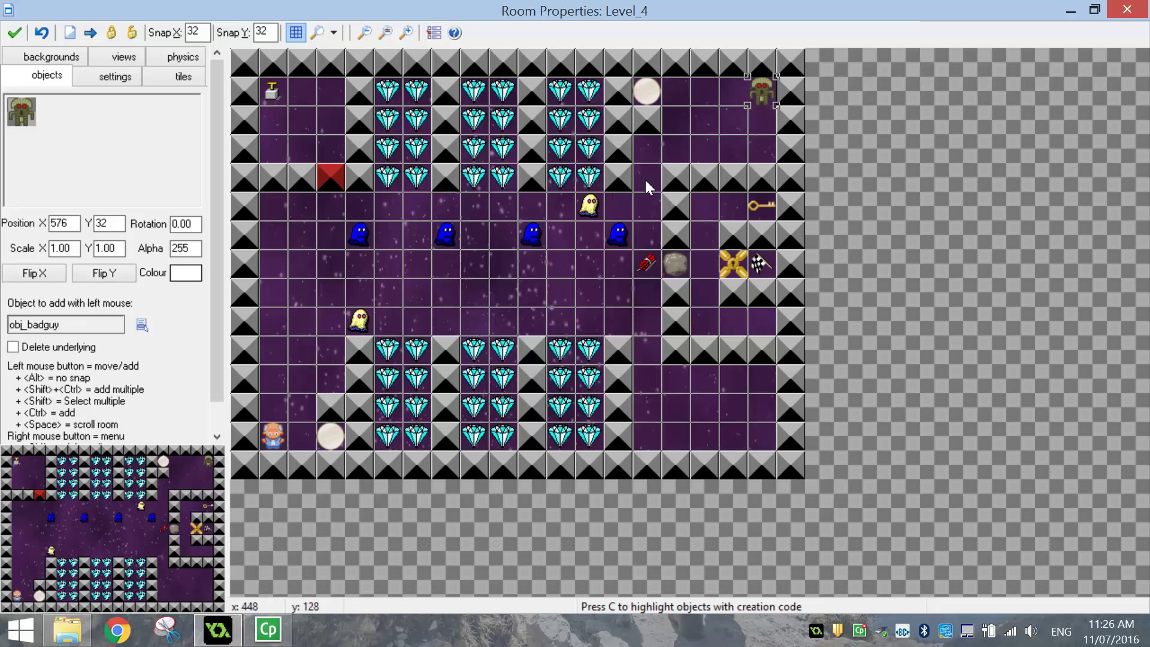
- Fill X 480 to 576 with obj_coin on Y 352 to 416 and on Y 32 to 96, keeping the bad guy's cell free
left_click(96, 128)
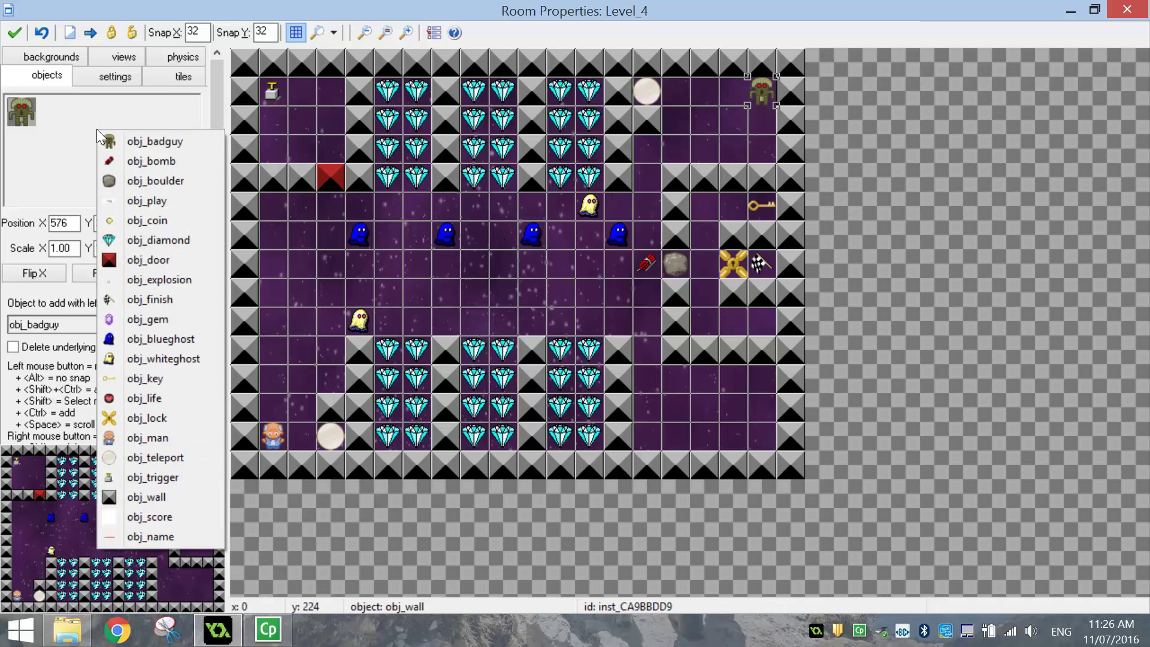
left_click(147, 221)
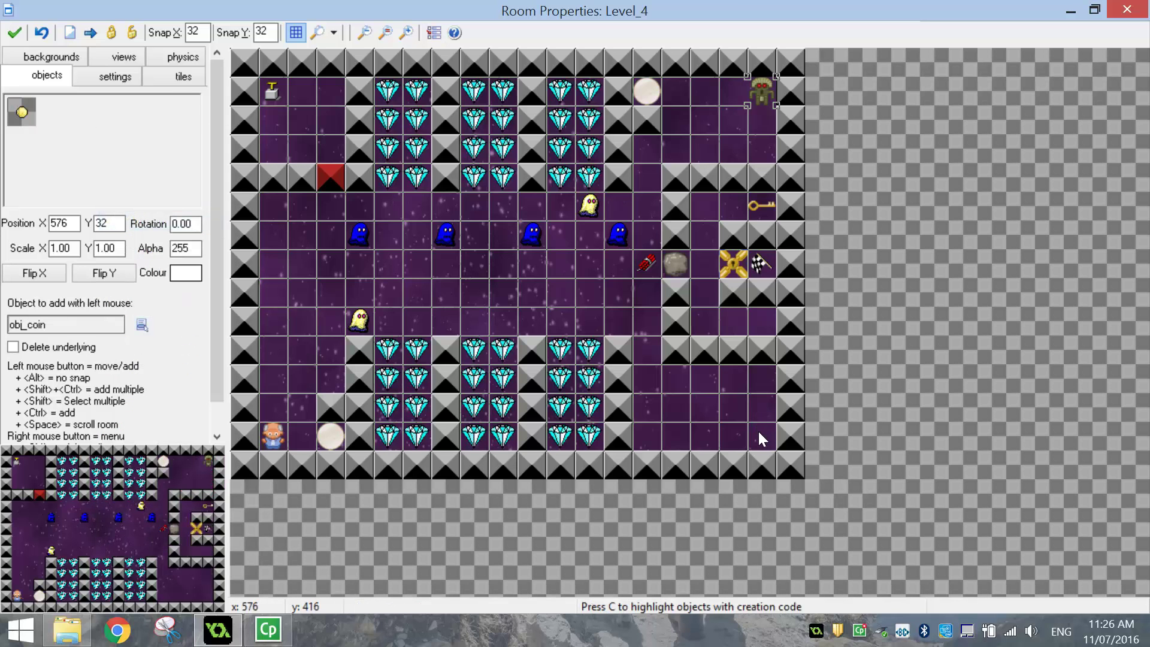
left_click(758, 433)
mouse_move(693, 432)
left_mouse_down("ctrl+shift")
mouse_move(737, 432)
mouse_move(761, 407)
mouse_move(689, 405)
mouse_move(681, 385)
mouse_move(764, 385)
mouse_move(769, 428)
mouse_move(765, 398)
left_mouse_up("ctrl+shift")
mouse_move(681, 149)
left_mouse_down("ctrl+shift")
mouse_move(758, 147)
mouse_move(761, 125)
mouse_move(696, 122)
mouse_move(684, 100)
mouse_move(716, 90)
left_mouse_up("ctrl+shift")
left_click(733, 91, "ctrl+shift")
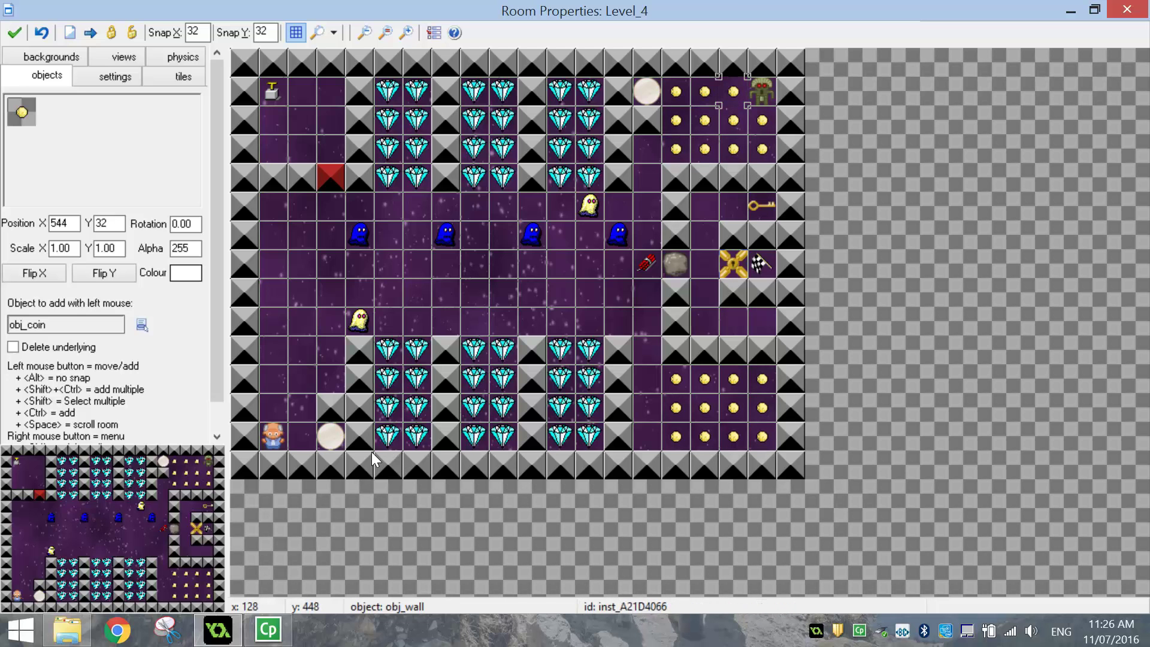
- Place obj_gem at X 128, 224, 320 and 416 along both Y 160 and Y 288, replacing the white ghost at X 128, Y 288
left_click(127, 159)
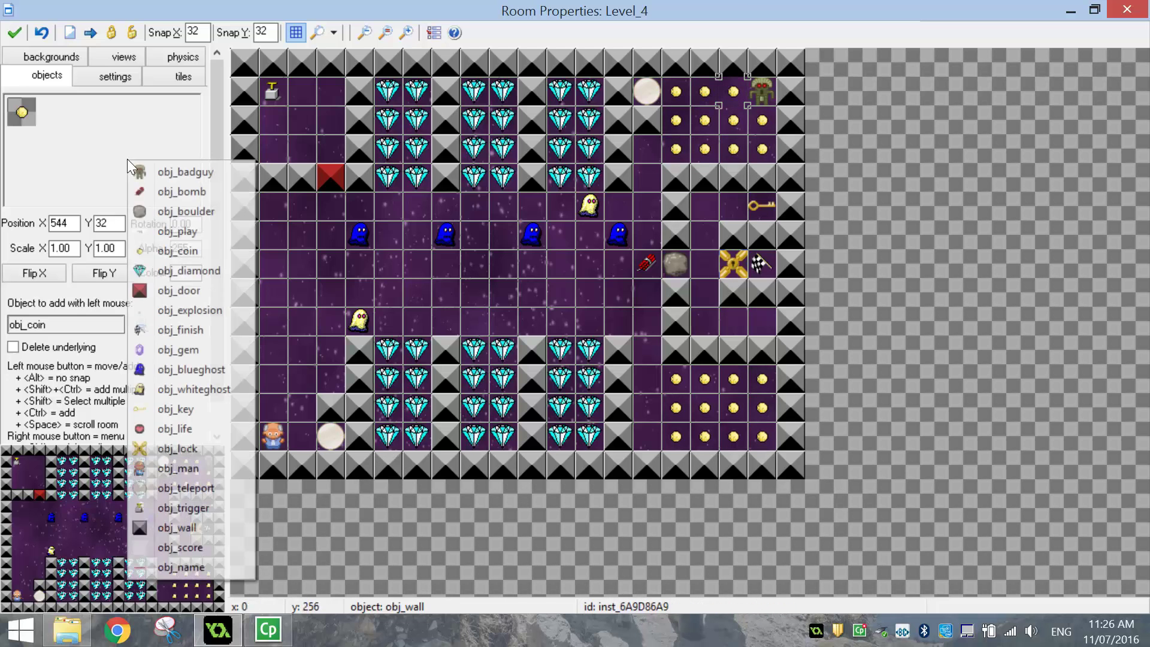
left_click(184, 351)
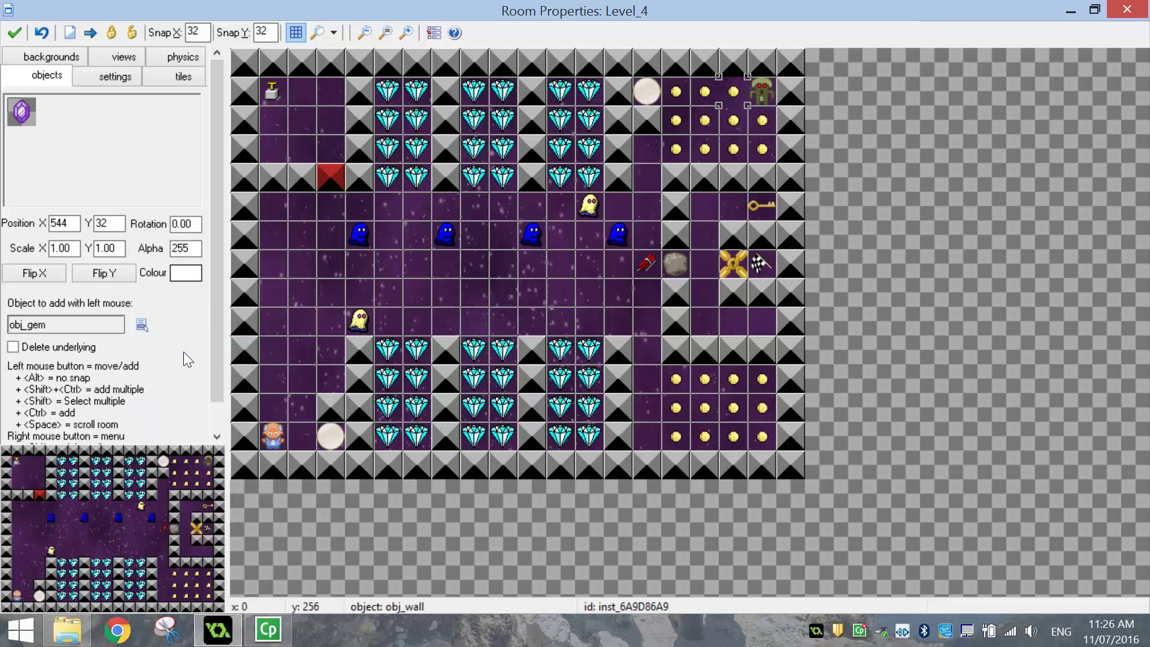
left_click(360, 206)
left_click(445, 205)
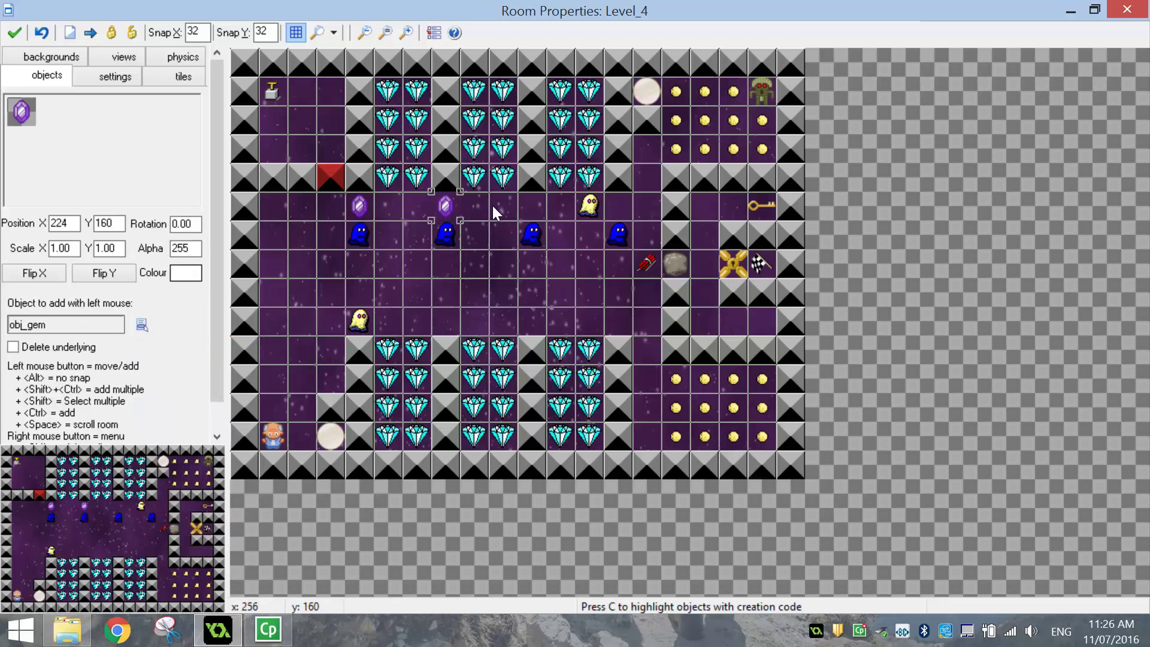
left_click(526, 204)
left_click(609, 204)
left_click(613, 315)
left_click(530, 319)
left_click(447, 316)
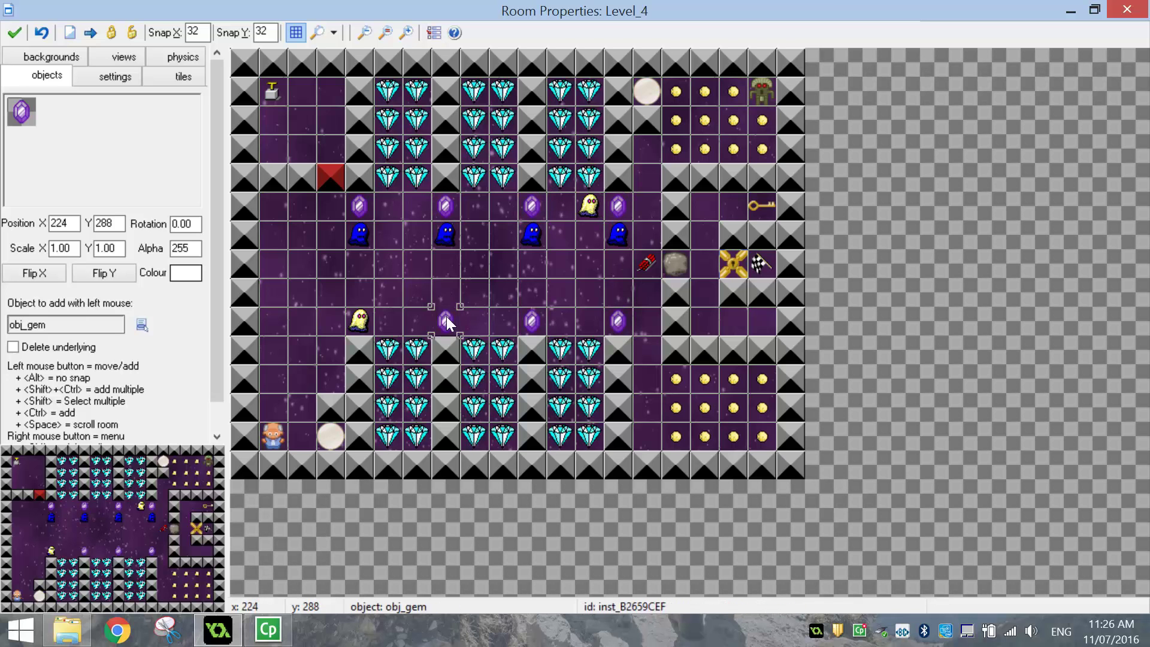
left_click(360, 319)
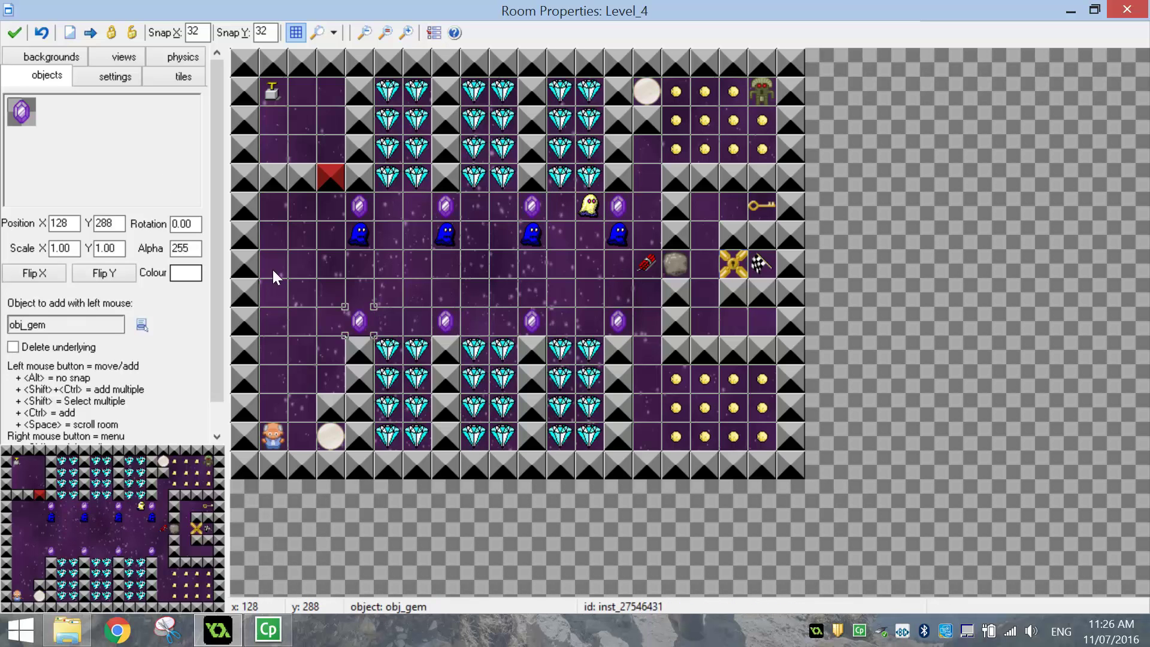
- Place a replacement obj_whiteghost beside the first gem of the lower row at X 96, Y 288
left_click(145, 163)
left_click(210, 393)
left_click(326, 320)
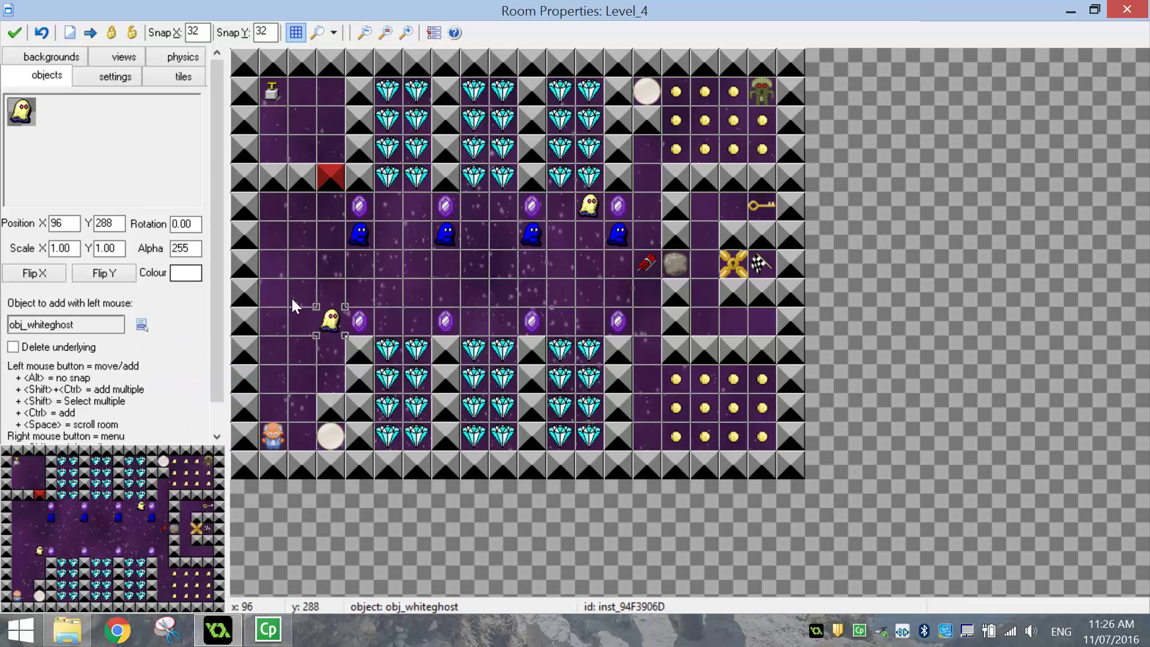
- Check the list of placeable objects and close Level_4, keeping its layout
left_click(131, 158)
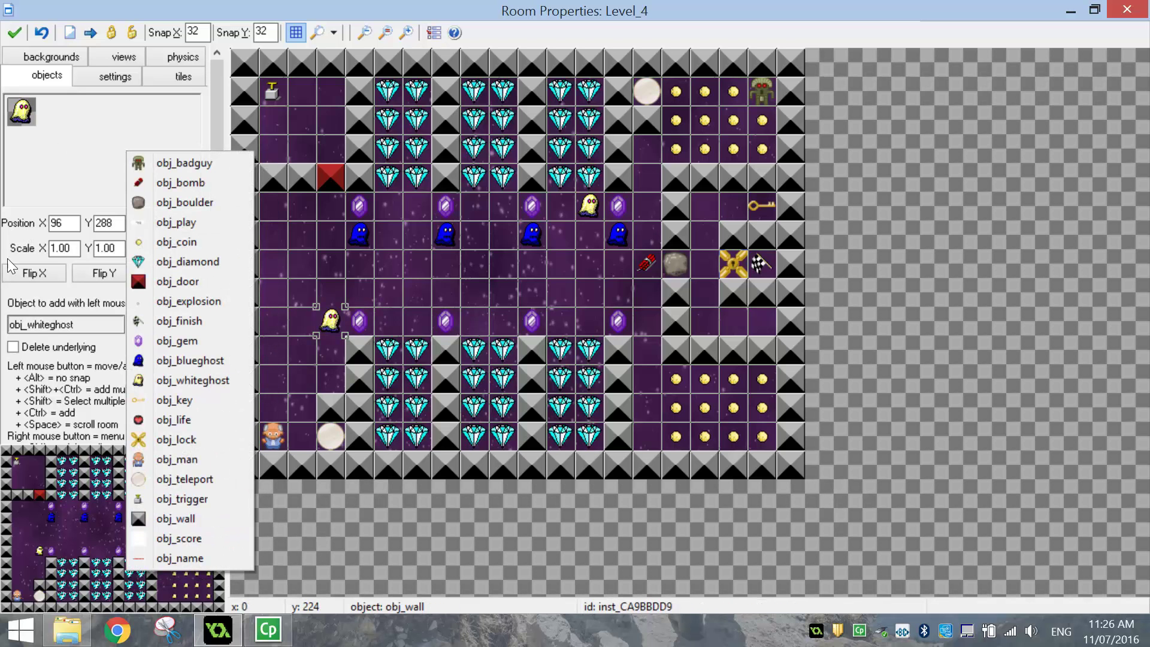
left_click(6, 240)
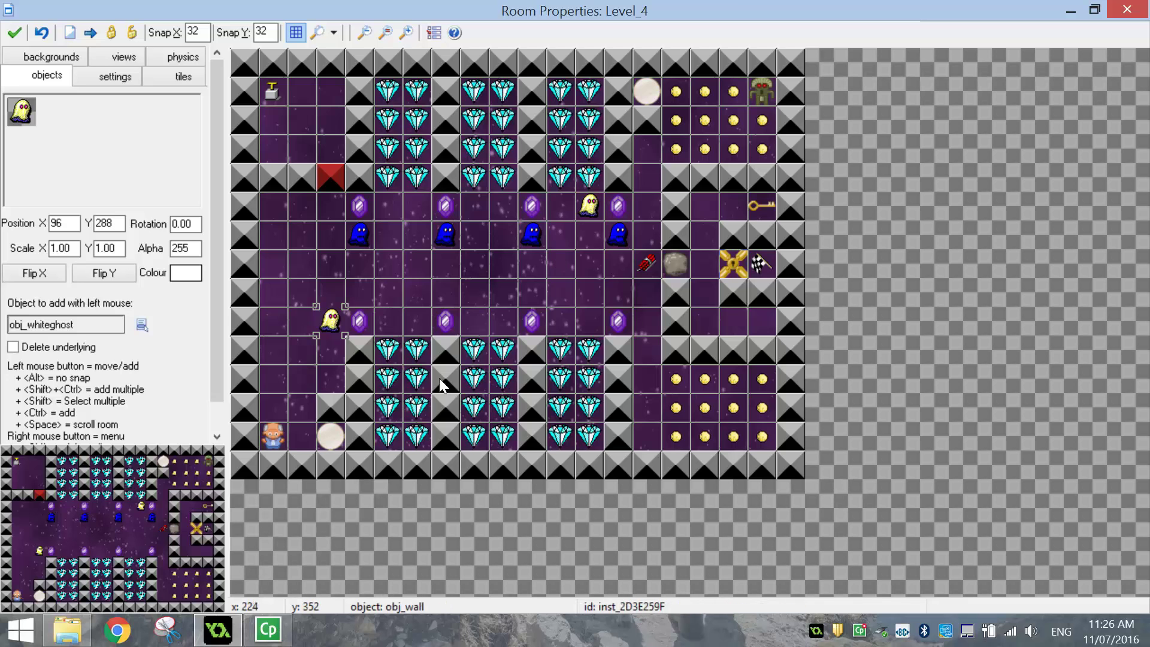
left_click(92, 142)
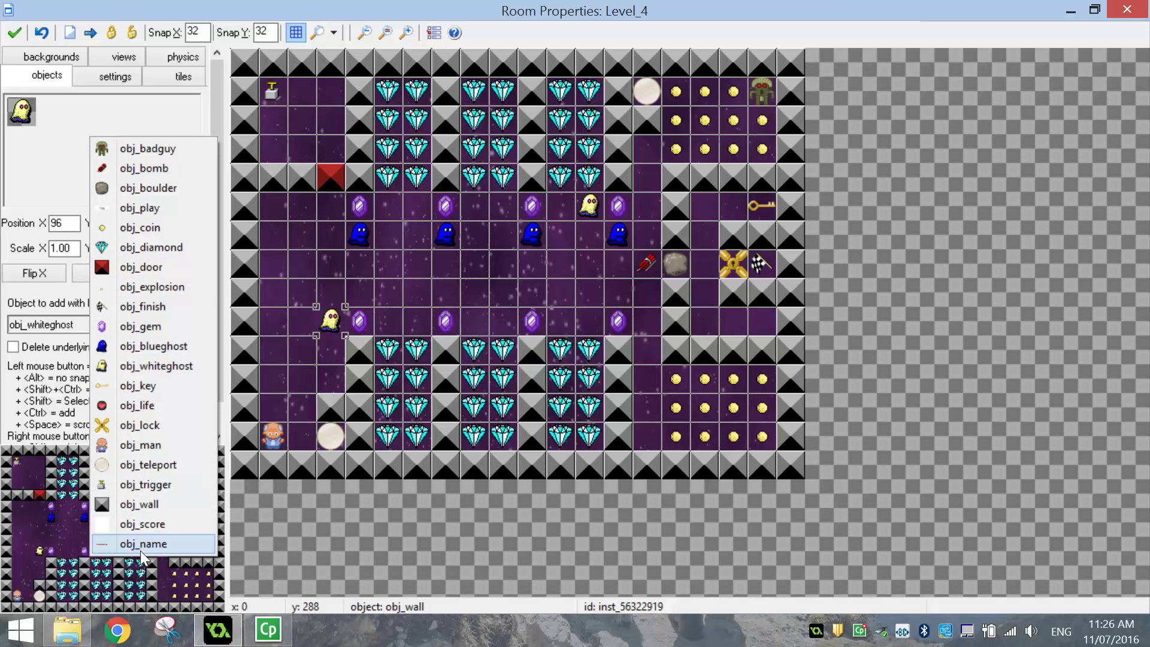
left_click(640, 18)
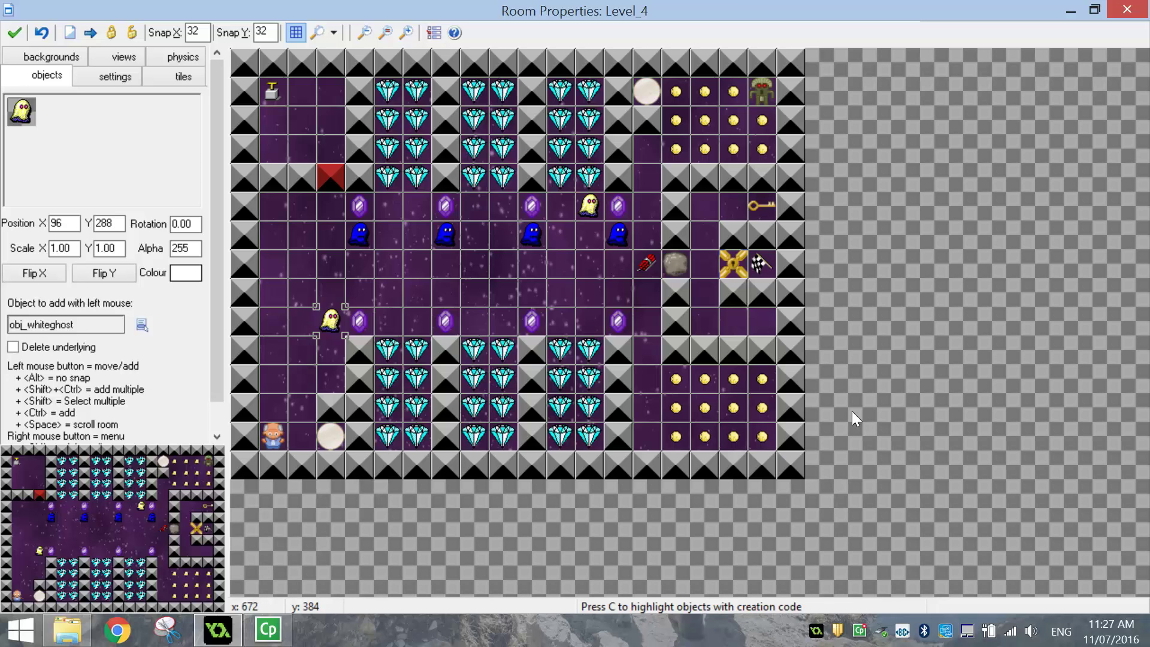
left_click(14, 33)
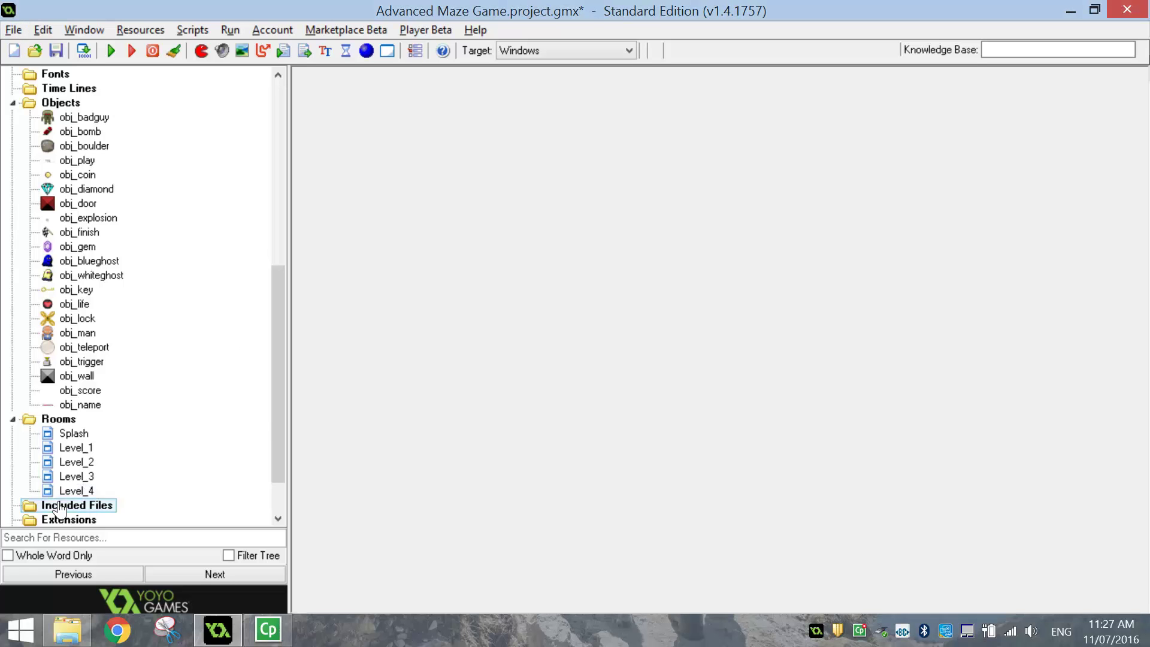
- Review the project's sounds, backgrounds, objects and rooms in the resource tree and save the project
left_click_drag(280, 401, 294, 202)
left_click(14, 389)
scroll(35, 420, "down", 2)
scroll(34, 419, "down", 1)
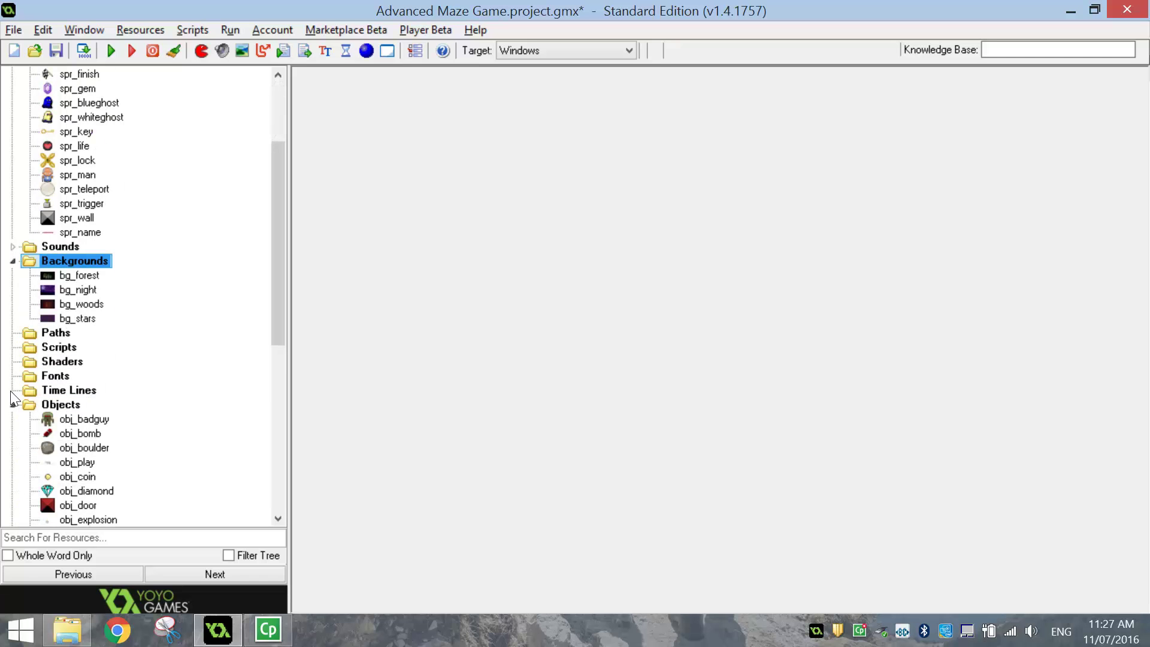
left_click(13, 246)
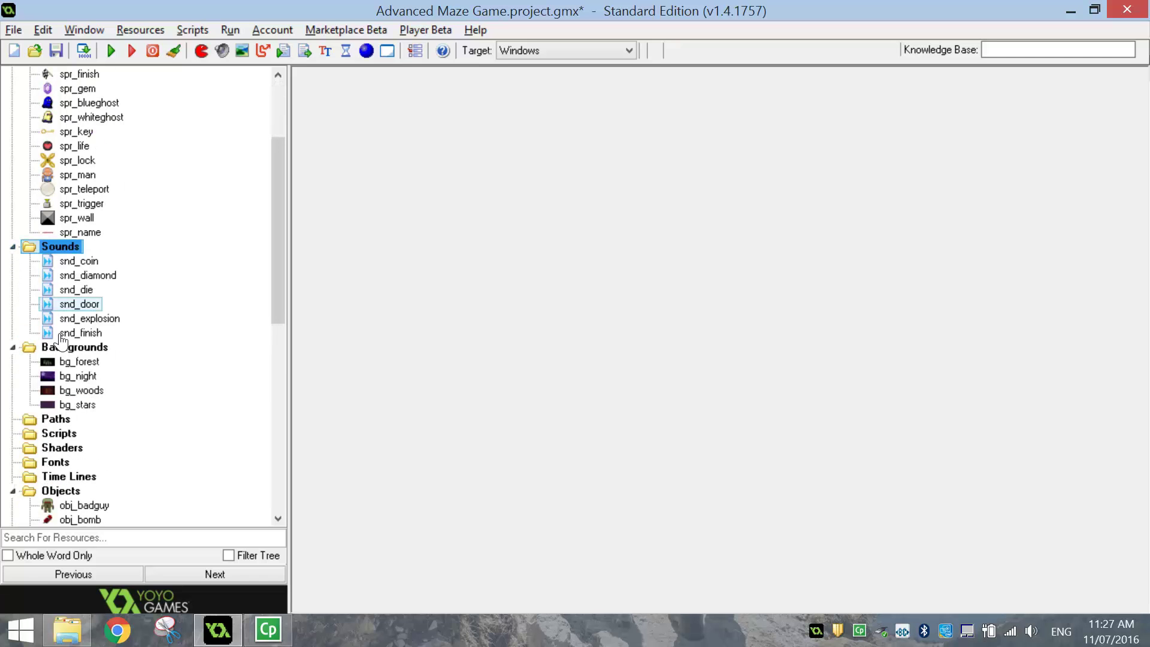
scroll(75, 375, "down", 2)
scroll(76, 374, "down", 6)
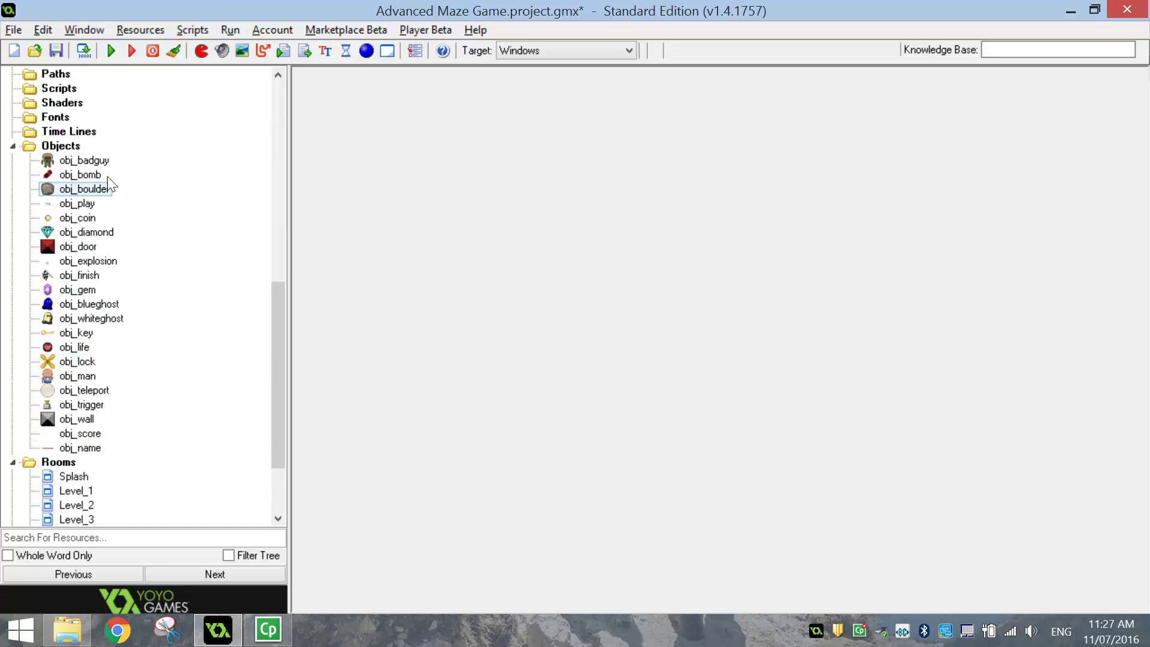
left_click(89, 441)
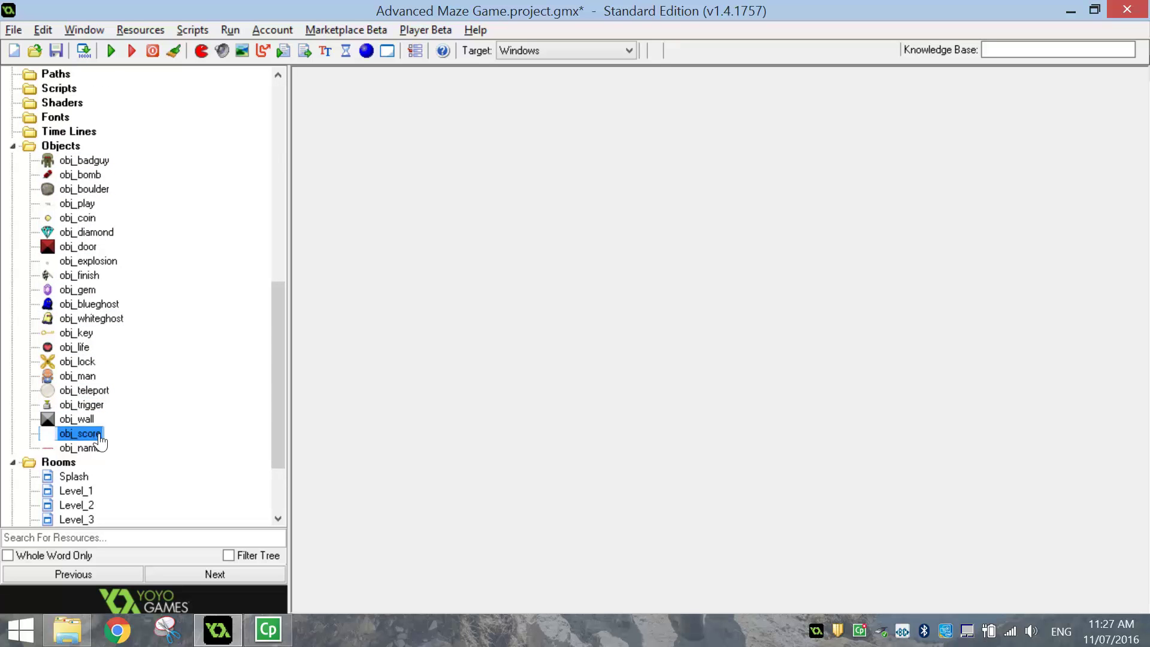
scroll(150, 426, "down", 3)
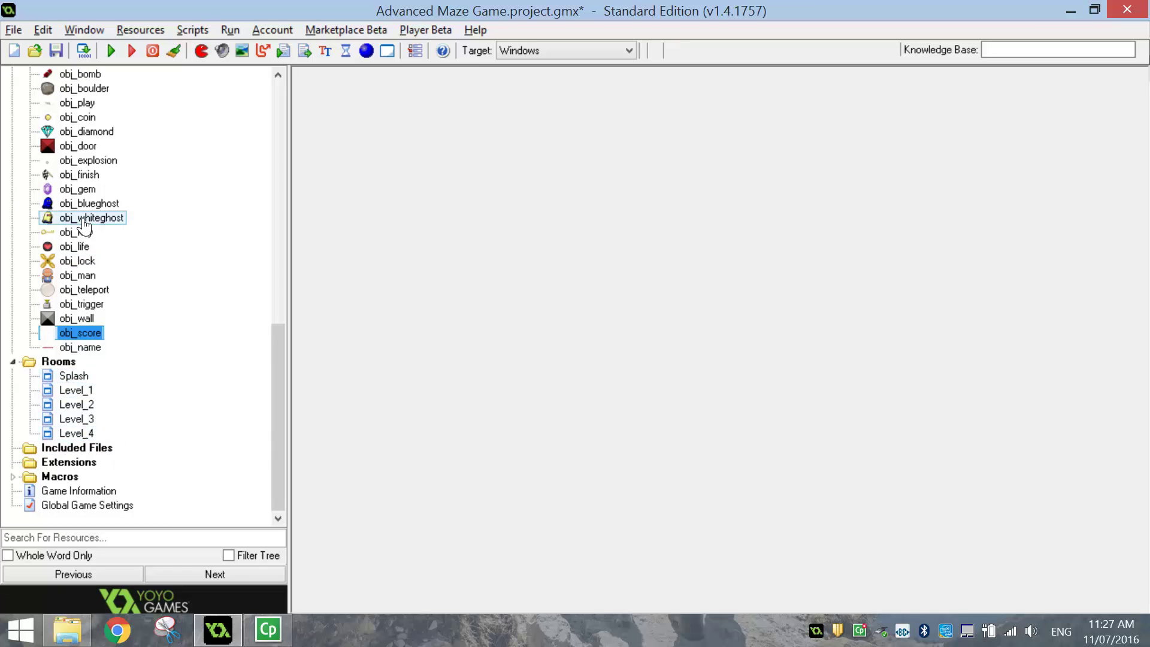
left_click(57, 51)
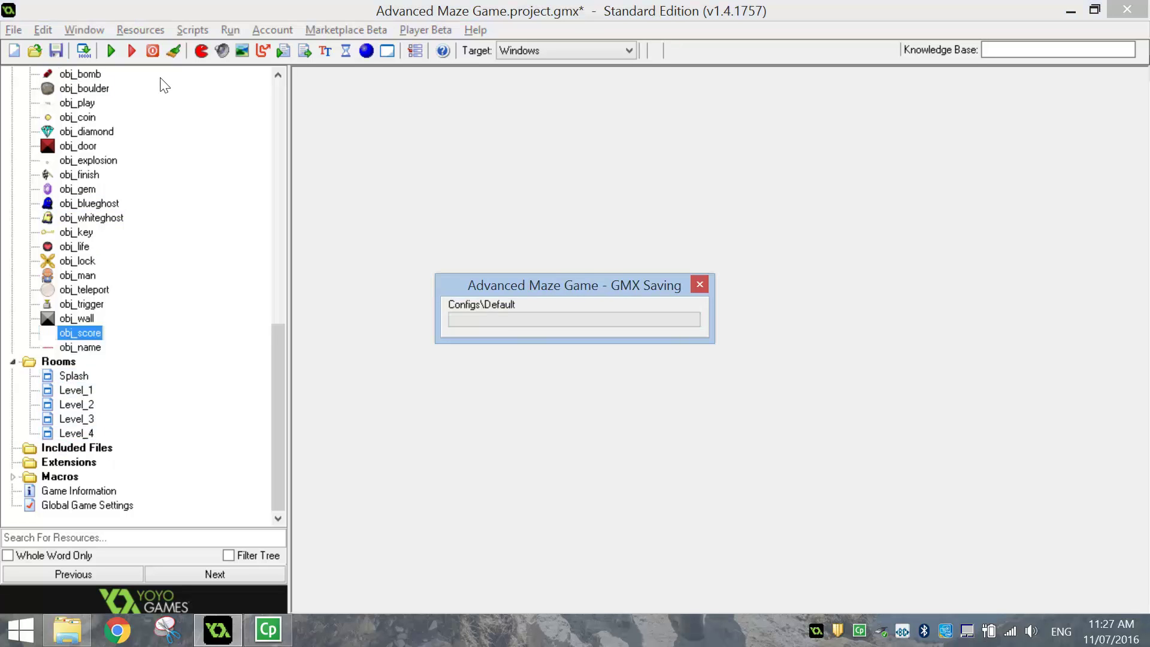